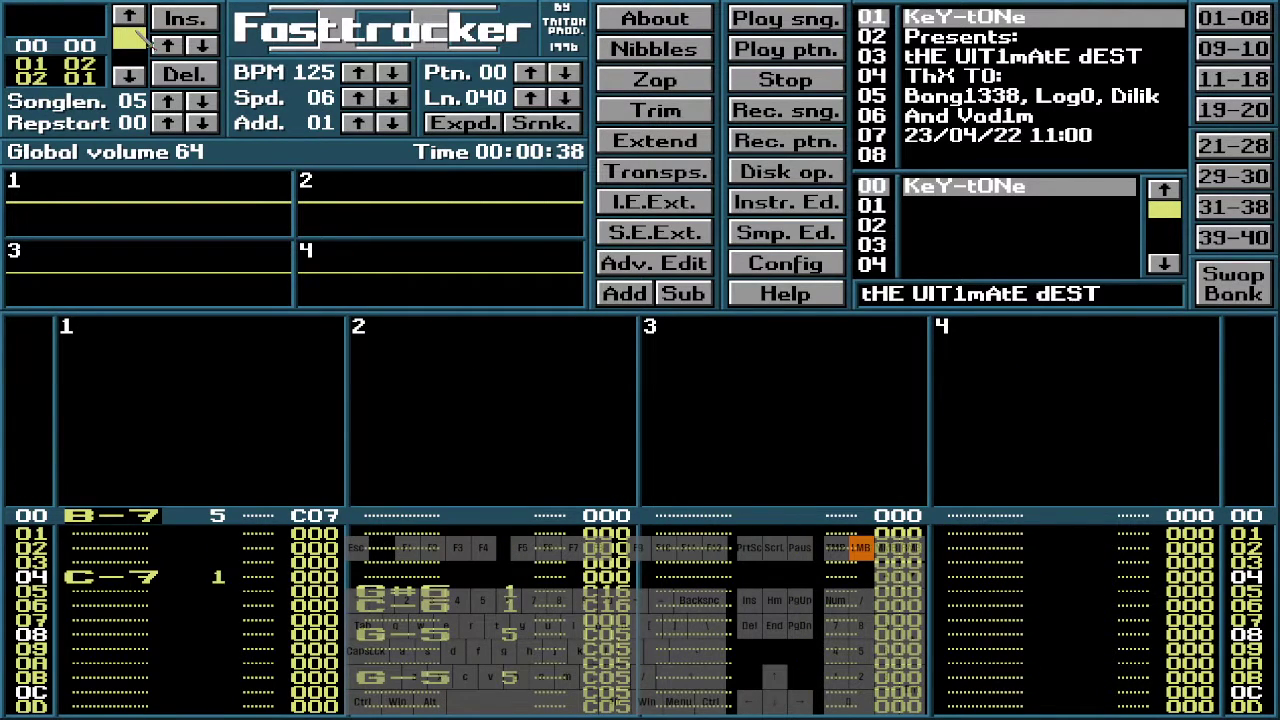
Look through the song's order list from position 00 to 04 and back to pattern 00
{"action": "scroll", "coordinate": [312, 382], "scroll_direction": "up", "scroll_amount": 3}
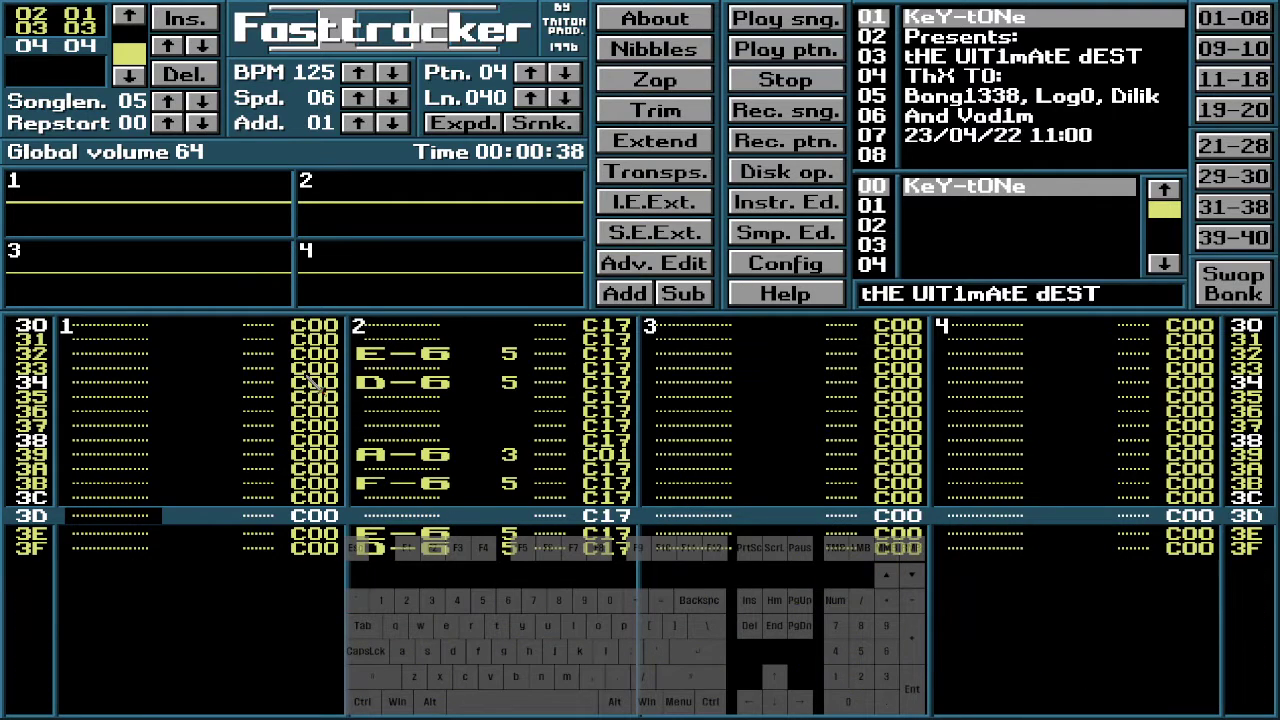
{"action": "scroll", "coordinate": [313, 383], "scroll_direction": "down", "scroll_amount": 3}
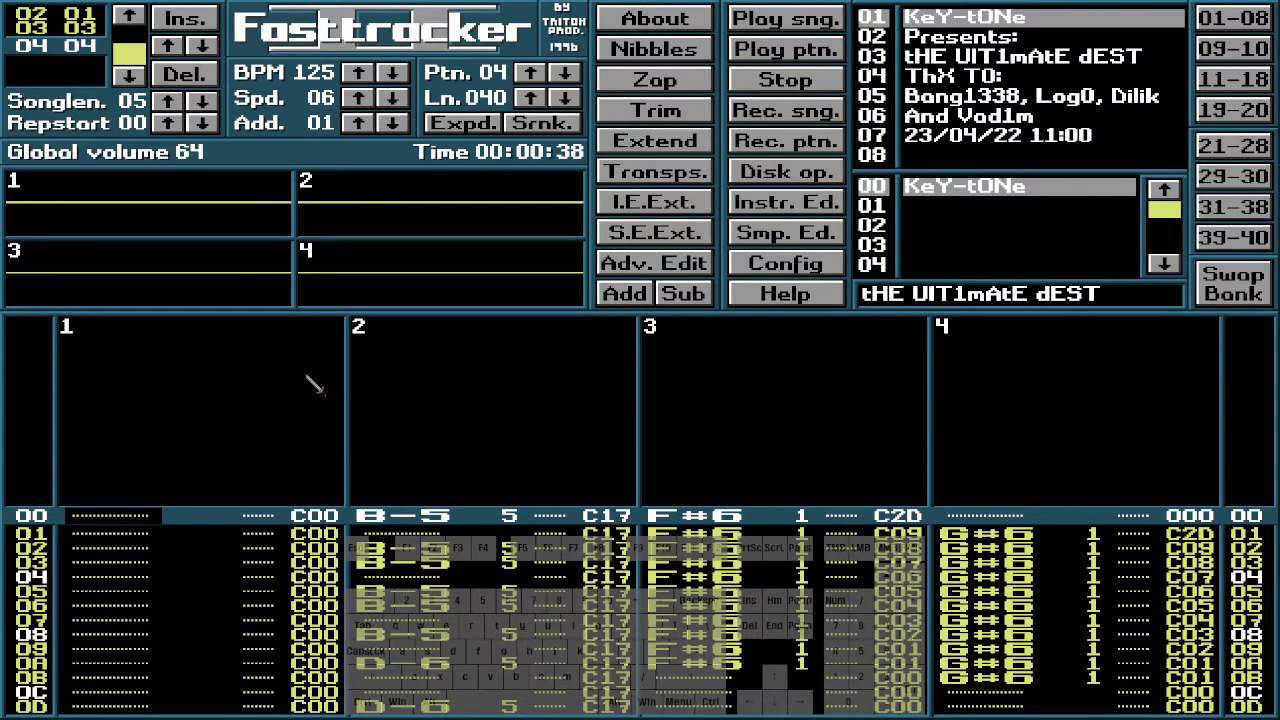
{"action": "scroll", "coordinate": [128, 75], "scroll_direction": "up", "scroll_amount": 4}
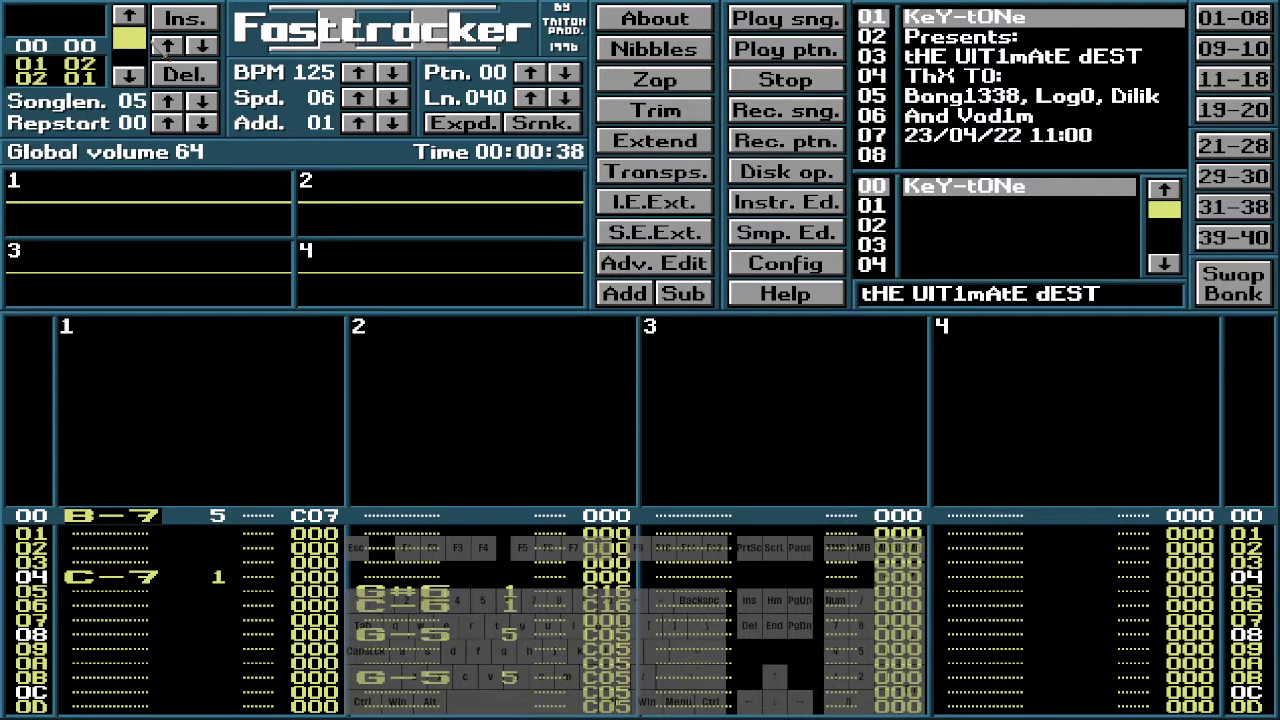
Examine the first rows of pattern 00, ending on the G-5 note at row 08 of channel 2
{"action": "key", "text": "Down"}
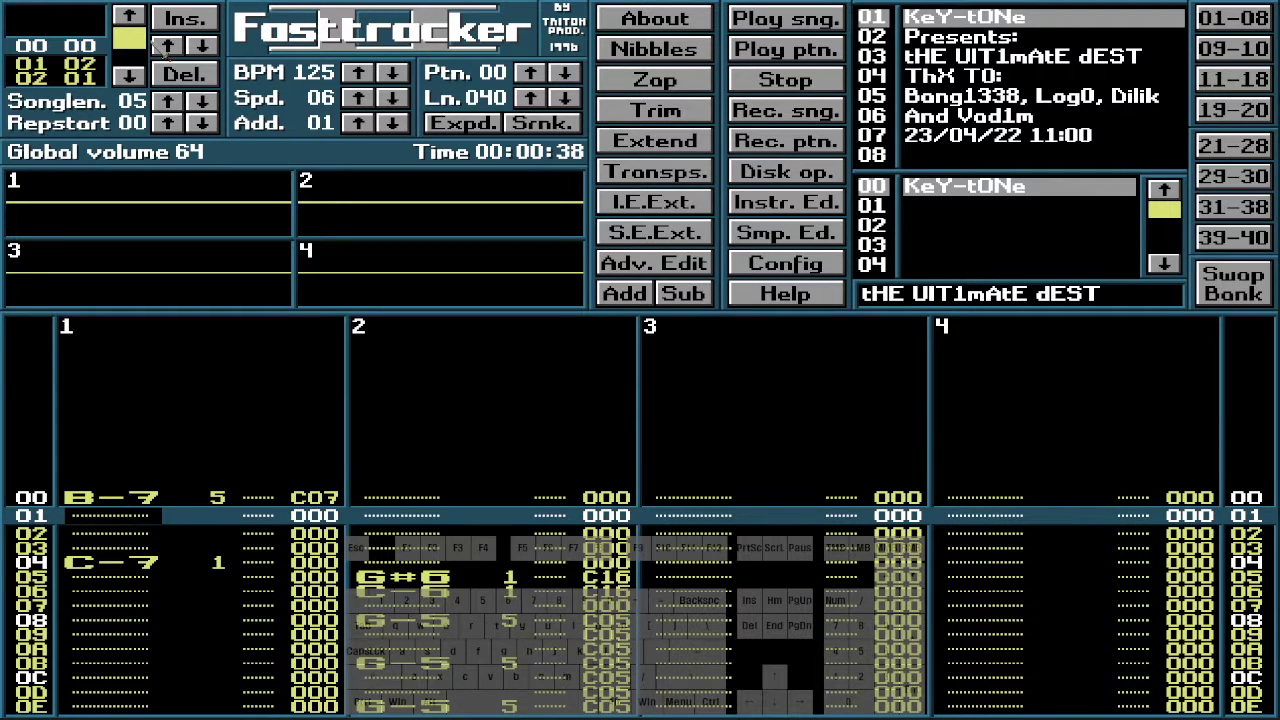
{"action": "key", "text": "Down"}
{"action": "key", "text": "Down"}
{"action": "key", "text": "Down"}
{"action": "key", "text": "Down"}
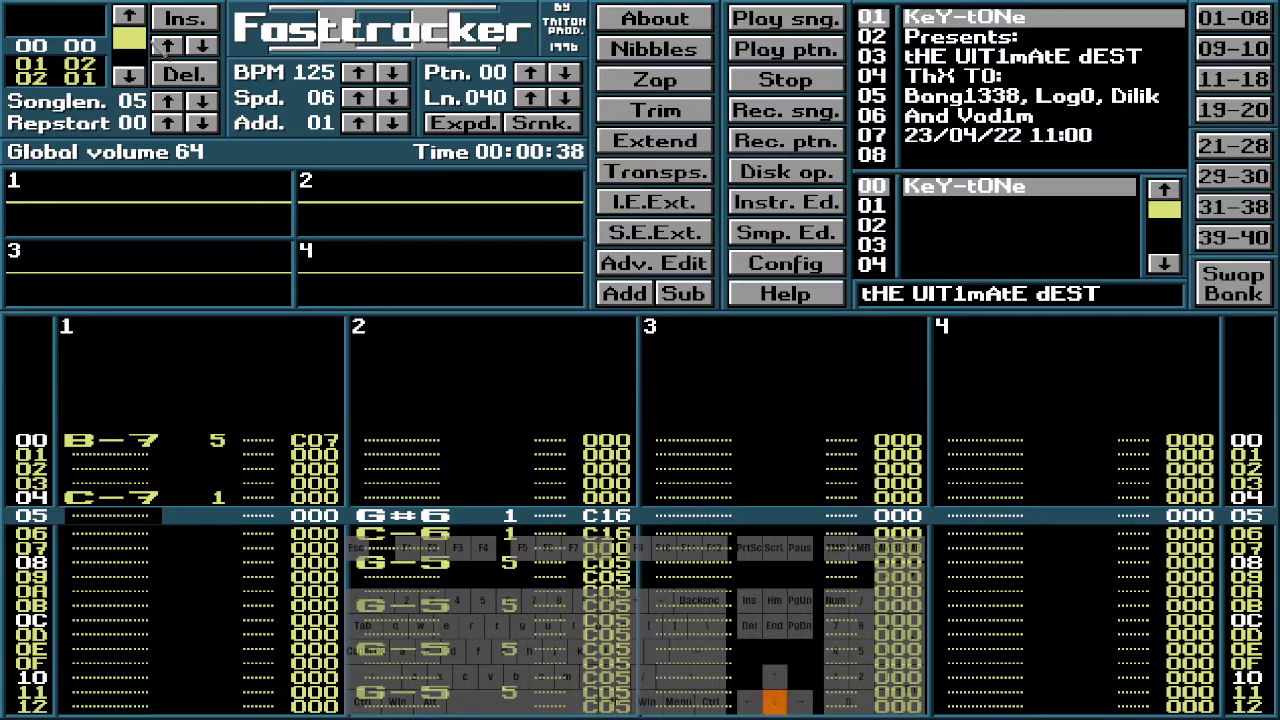
{"action": "key", "text": "Up"}
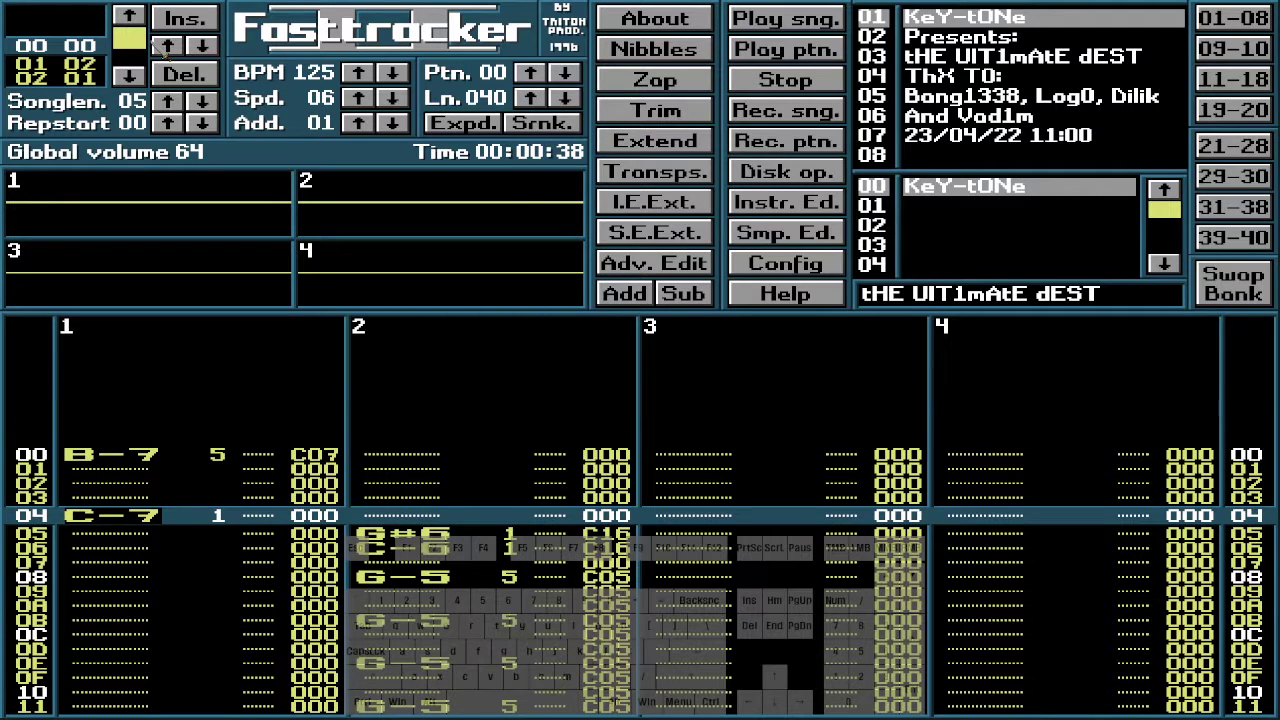
{"action": "key", "text": "Down"}
{"action": "key", "text": "Down"}
{"action": "key", "text": "Down"}
{"action": "key", "text": "Down"}
{"action": "key", "text": "Right"}
{"action": "key", "text": "Right"}
{"action": "key", "text": "Right"}
{"action": "key", "text": "Right"}
{"action": "key", "text": "Right"}
{"action": "key", "text": "Right"}
{"action": "key", "text": "Right"}
{"action": "key", "text": "Right"}
{"action": "key", "text": "Right"}
{"action": "key", "text": "Right"}
{"action": "key", "text": "Right"}
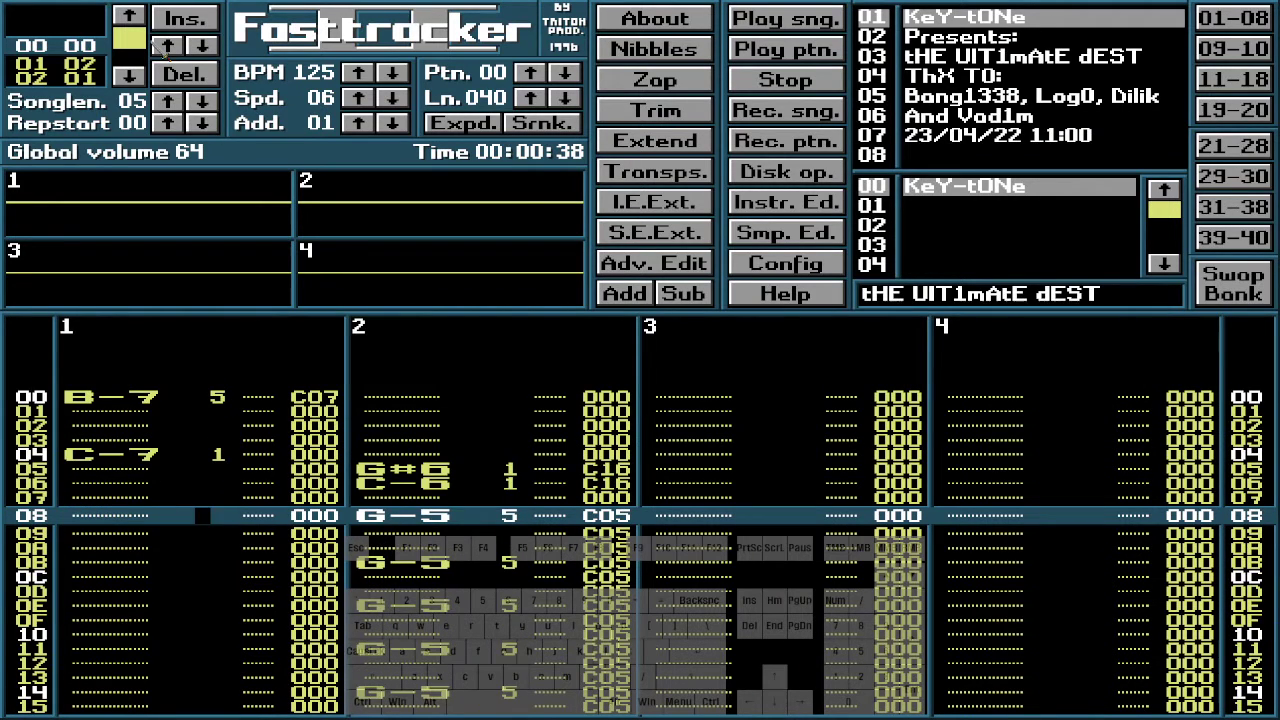
{"action": "key", "text": "Left"}
{"action": "key", "text": "Left"}
{"action": "key", "text": "Left"}
{"action": "key", "text": "Right"}
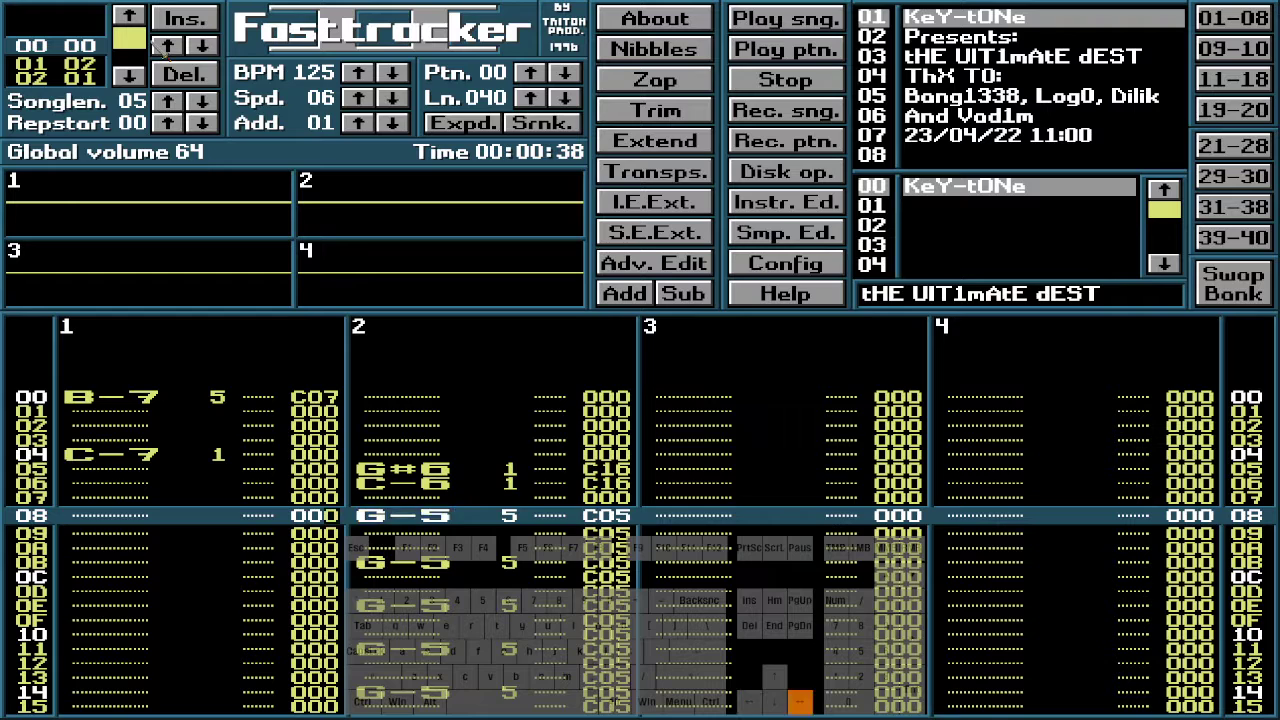
{"action": "key", "text": "Left"}
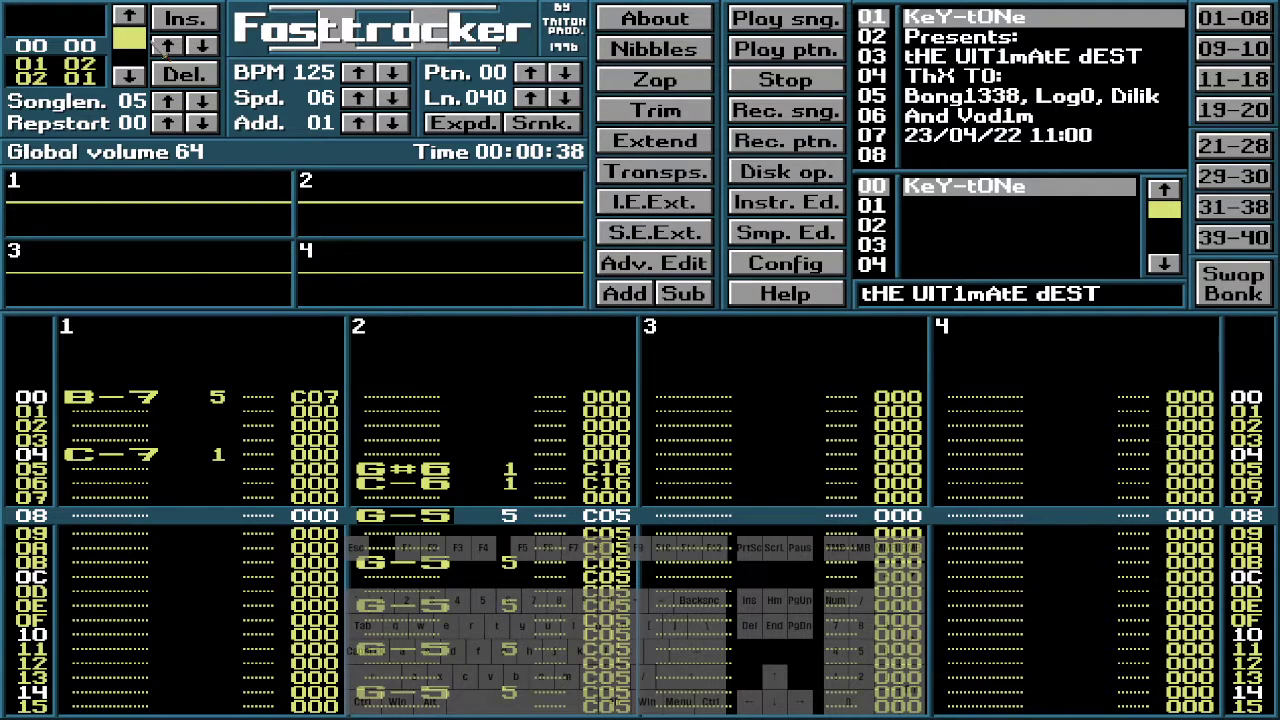
Switch to a new Notepad document and place its window above the current pattern row
{"action": "key", "text": "super"}
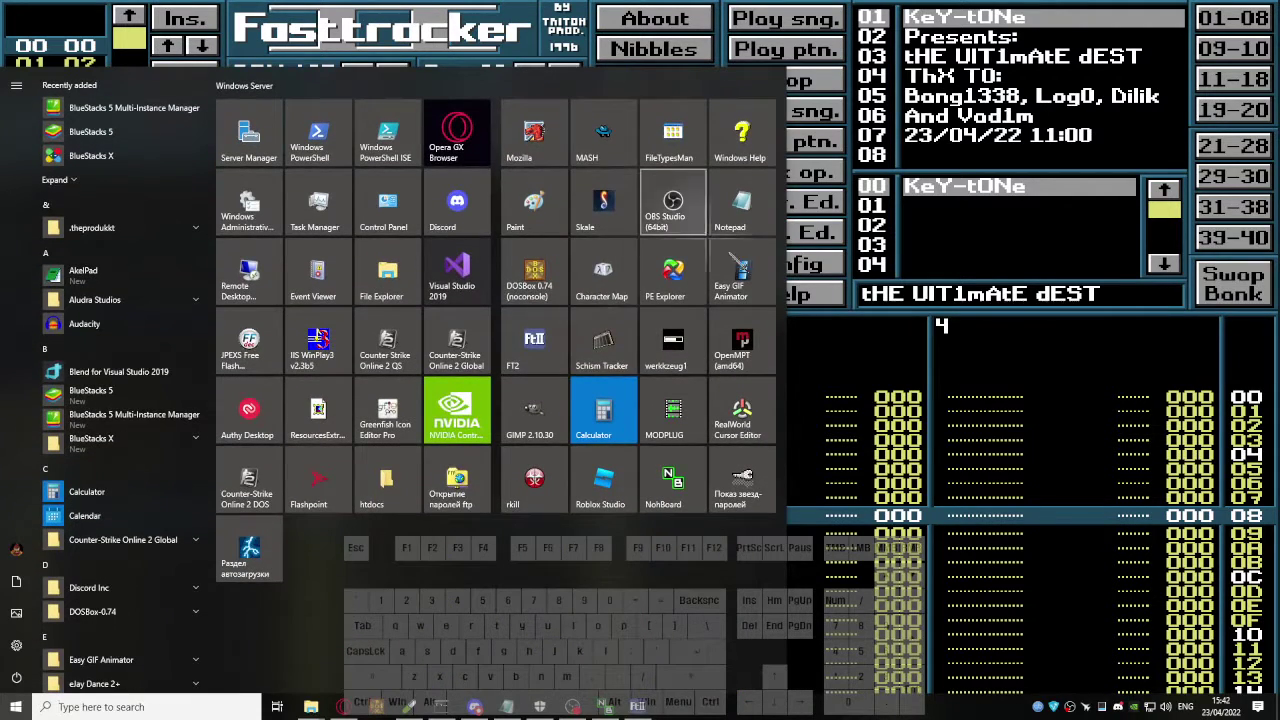
{"action": "left_click", "coordinate": [731, 222]}
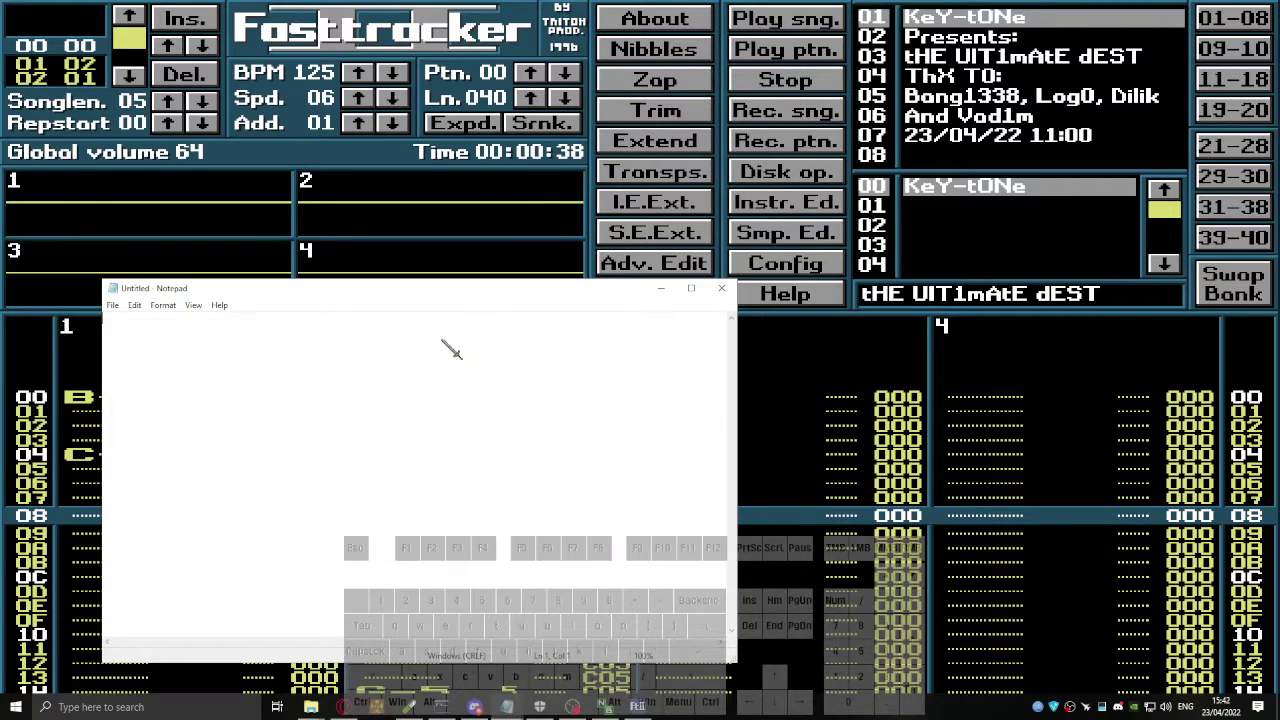
{"action": "left_click_drag", "start_coordinate": [410, 292], "coordinate": [423, 129]}
{"action": "type", "text": "y"}
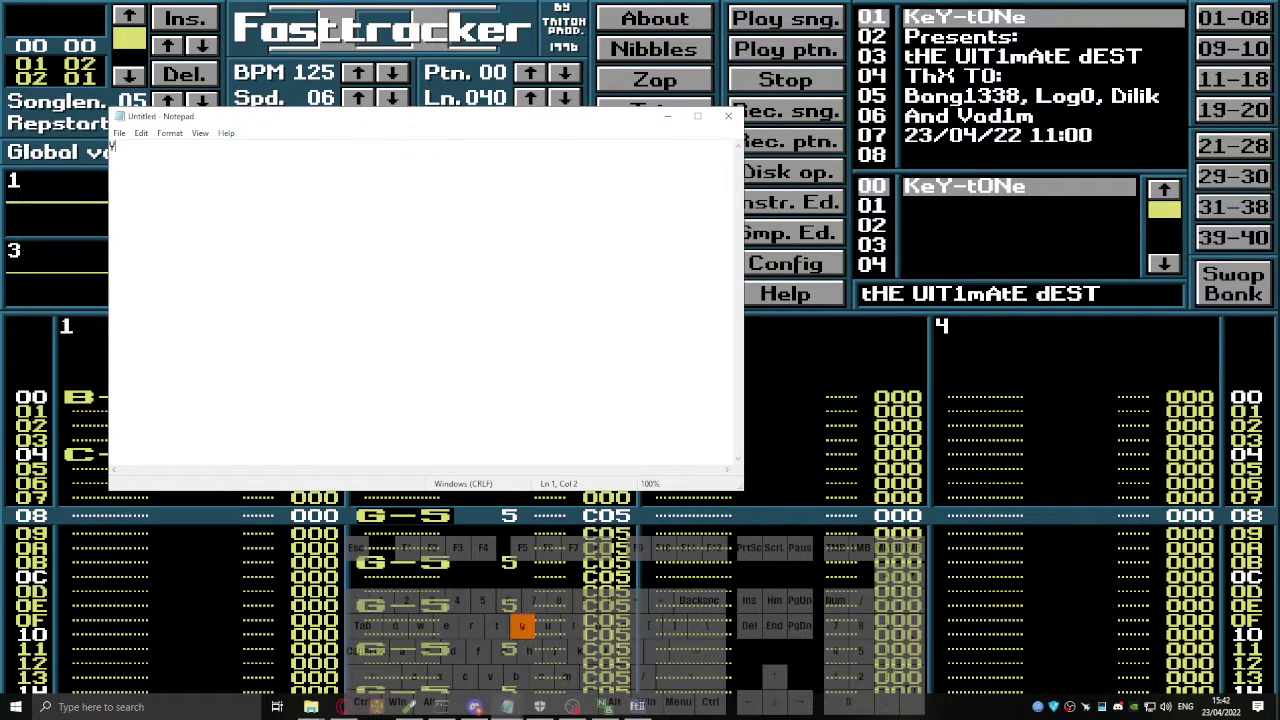
{"action": "key", "text": "BackSpace"}
{"action": "type", "text": "Y"}
{"action": "key", "text": "BackSpace"}
Write "Can be tracked G-5 -- -- ---" as the start of the Notepad note
{"action": "key", "text": "shift"}
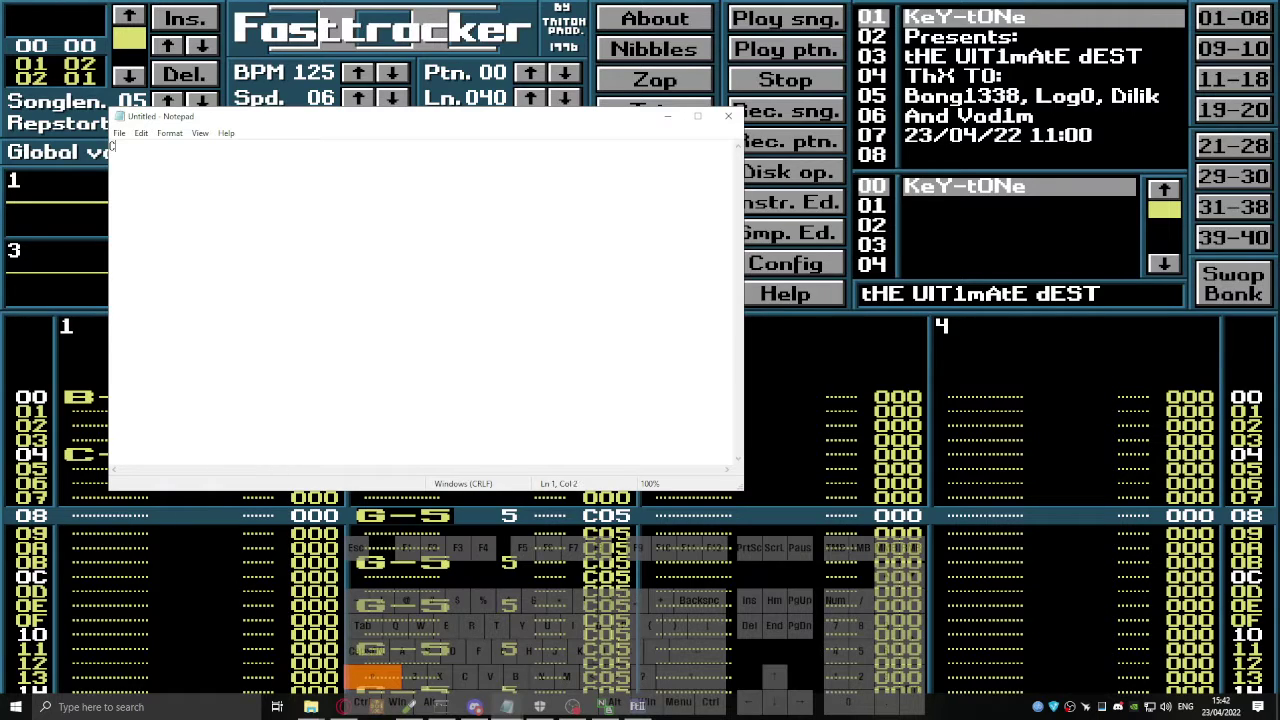
{"action": "type", "text": "Can b"}
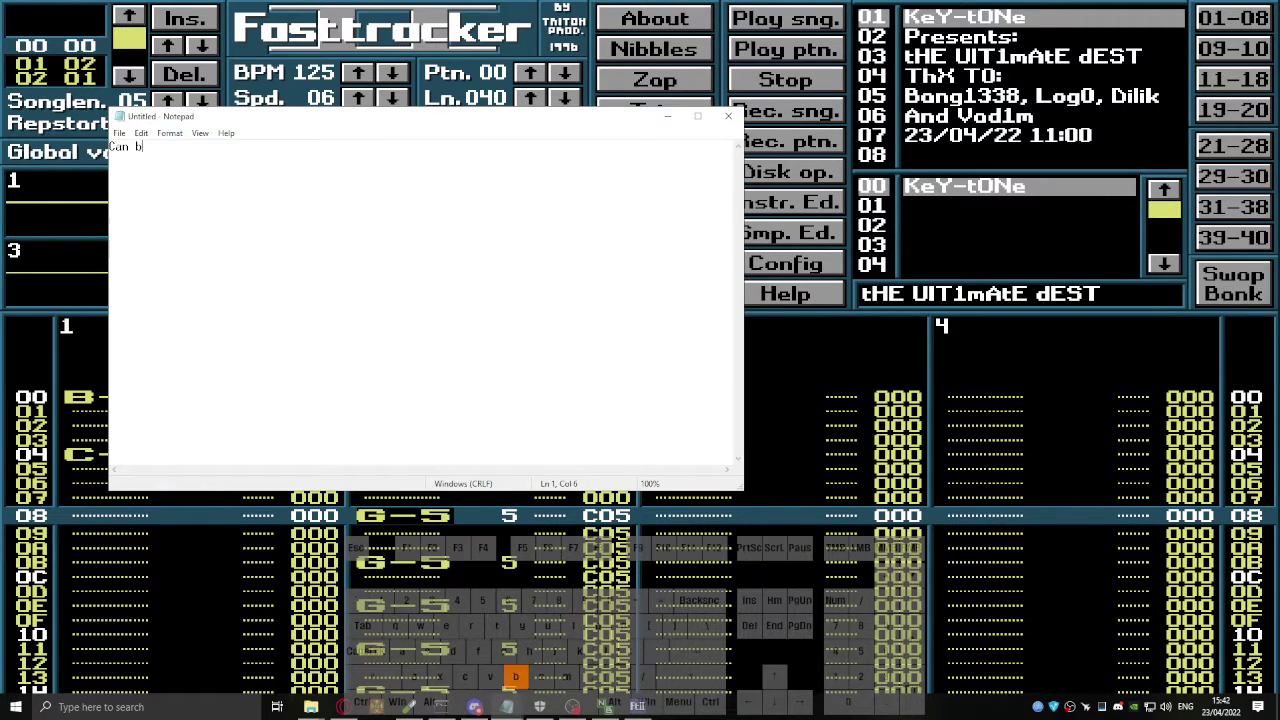
{"action": "type", "text": "e noted"}
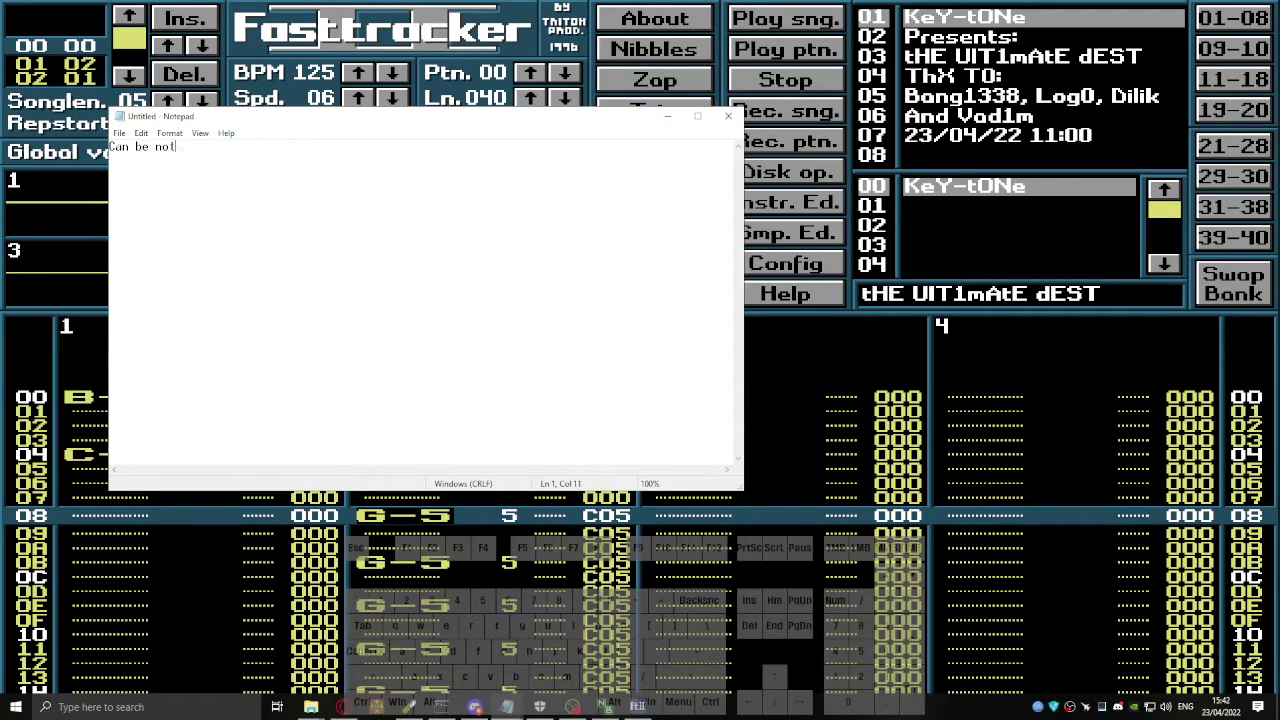
{"action": "key", "text": "BackSpace"}
{"action": "key", "text": "BackSpace"}
{"action": "type", "text": "tracked"}
{"action": "type", "text": " C"}
{"action": "type", "text": "G-"}
{"action": "type", "text": "5 "}
{"action": "type", "text": "--"}
{"action": "type", "text": " --"}
Continue the note with "in FT2 can be remember recently parameters"
{"action": "type", "text": "in"}
{"action": "type", "text": " FT2 ca"}
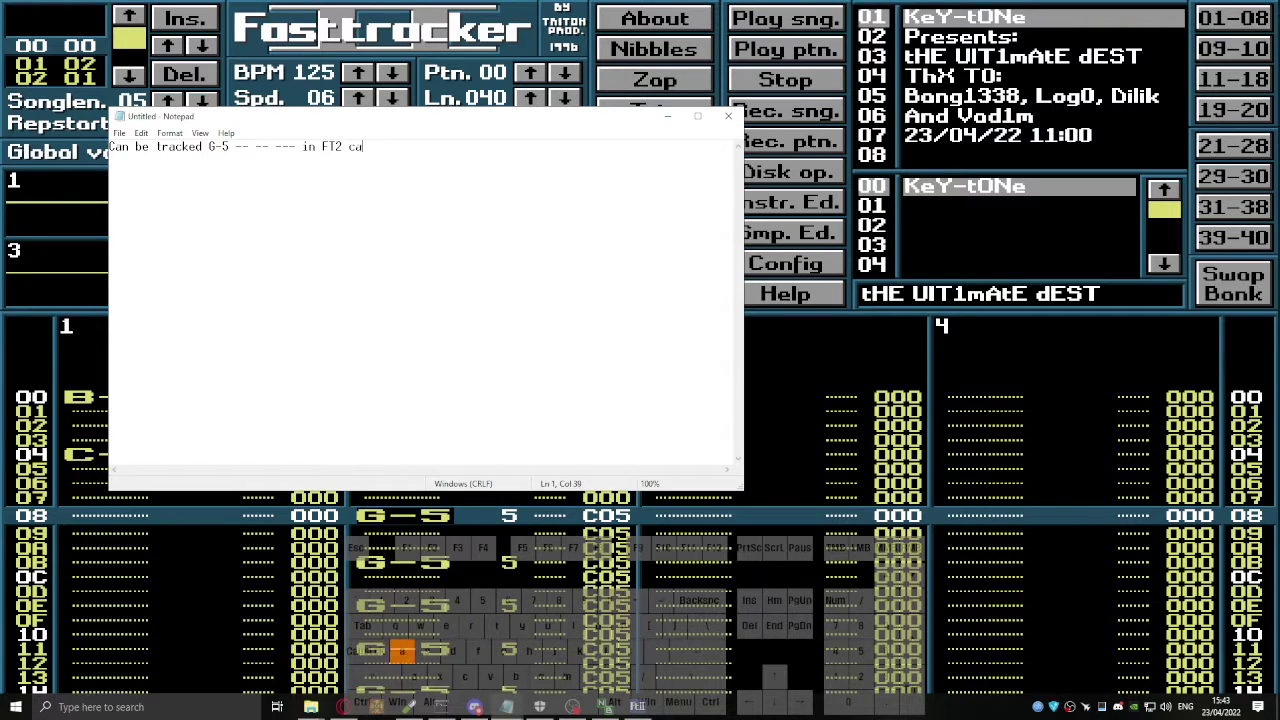
{"action": "type", "text": "n be remem"}
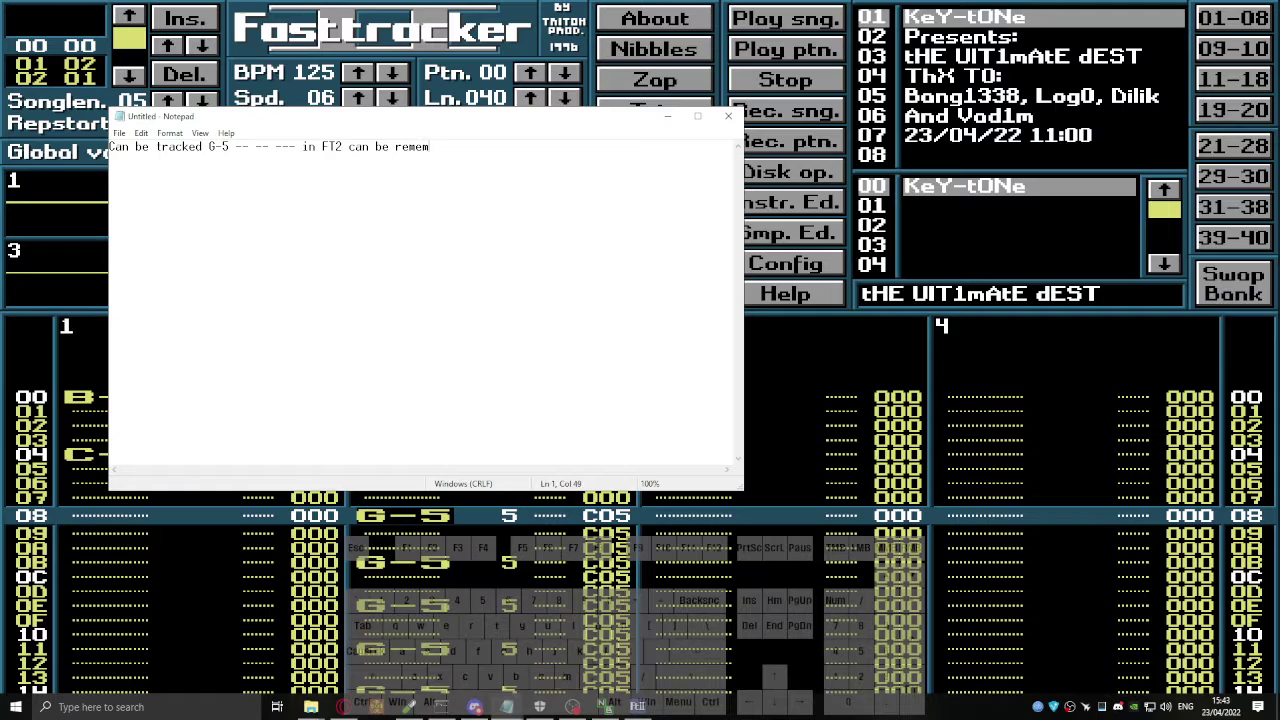
{"action": "type", "text": "ber"}
{"action": "key", "text": "BackSpace"}
{"action": "key", "text": "BackSpace"}
{"action": "type", "text": "r t"}
{"action": "key", "text": "BackSpace"}
{"action": "type", "text": "rece"}
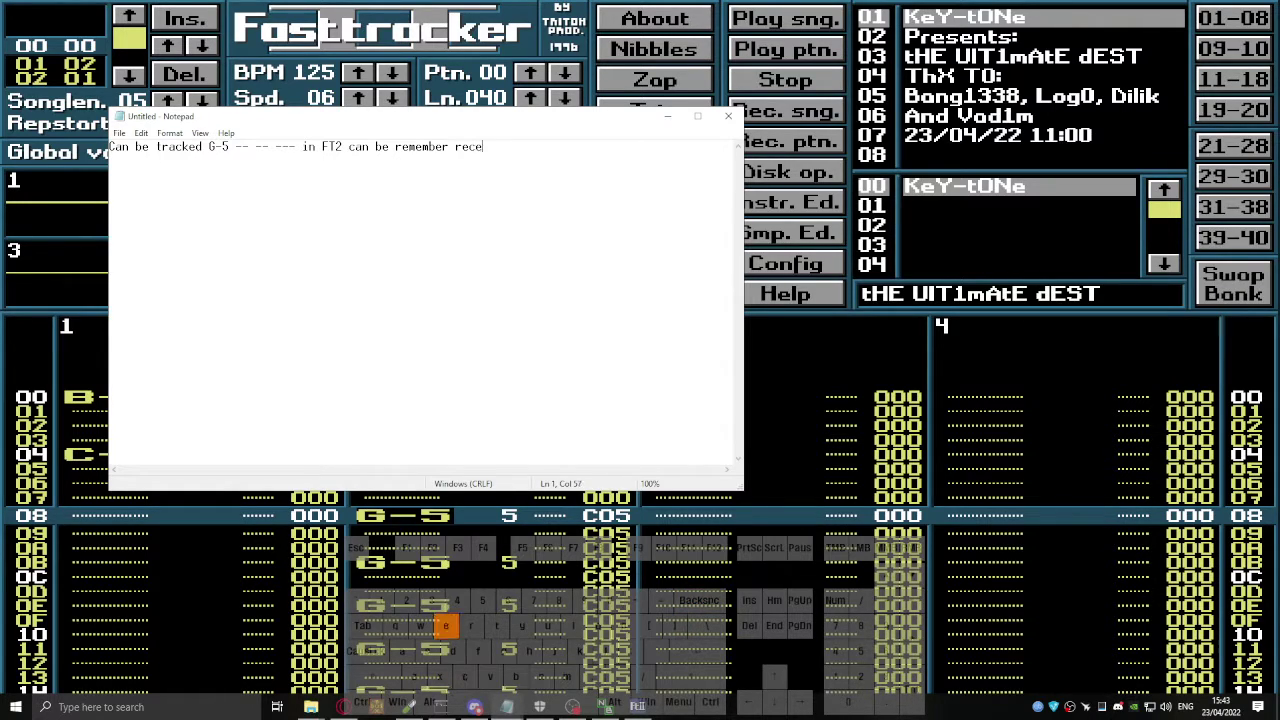
{"action": "type", "text": "ntly pa"}
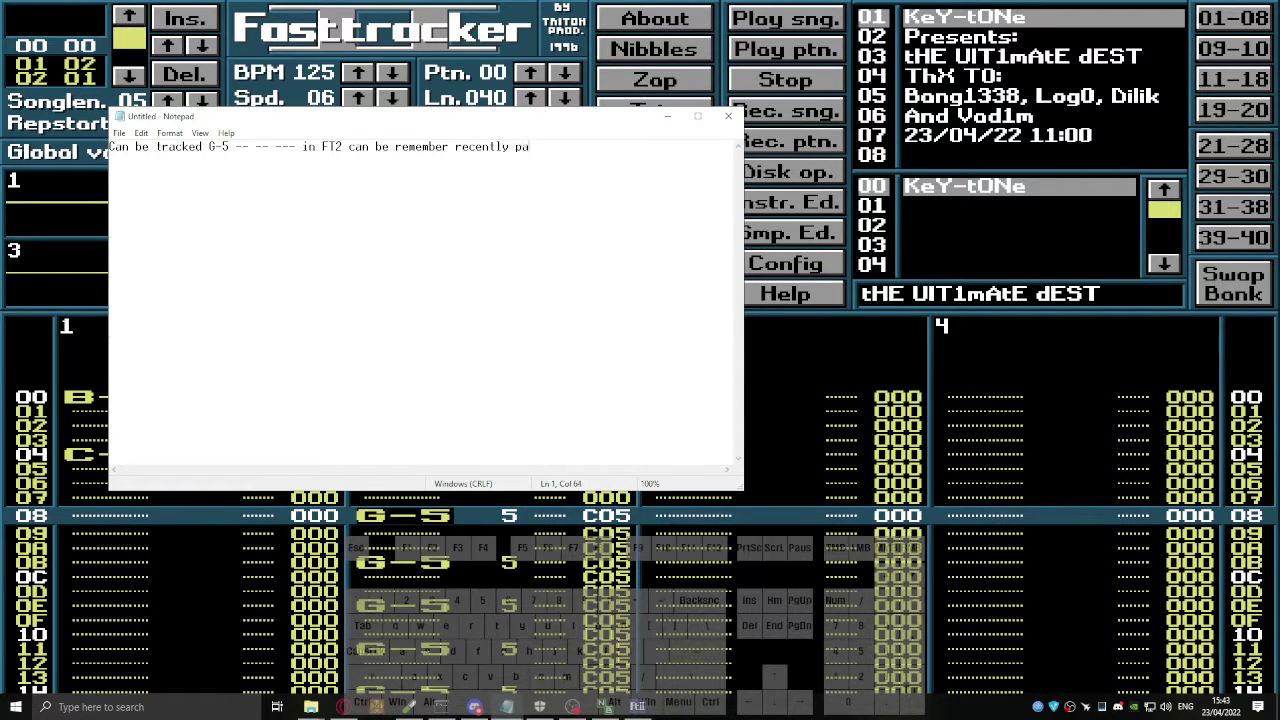
{"action": "type", "text": "rameters"}
Switch back to Fasttracker, enable editing and clear the instrument number of the G-5 notes on rows 0B, 0E, 11 and 14 of channel 2
{"action": "left_click", "coordinate": [255, 80]}
{"action": "key", "text": "Down"}
{"action": "key", "text": "Down"}
{"action": "key", "text": "Down"}
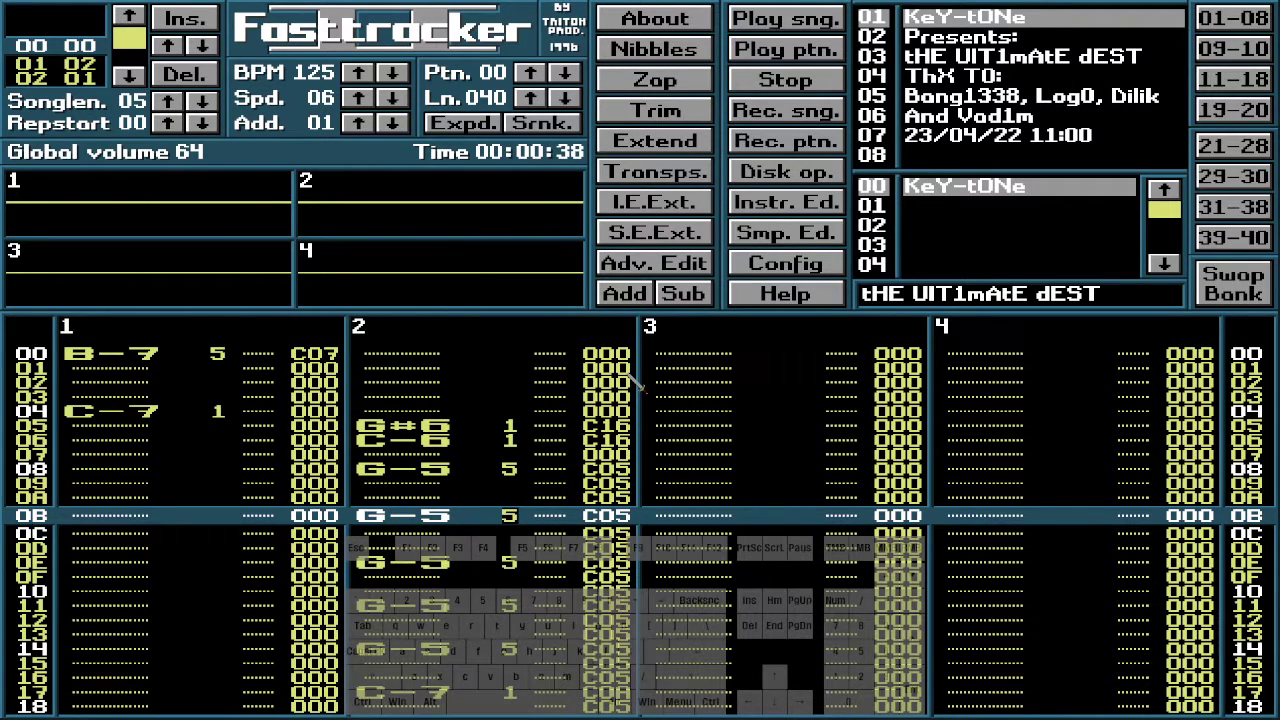
{"action": "key", "text": "space"}
{"action": "key", "text": "Down"}
{"action": "key", "text": "Down"}
{"action": "key", "text": "Down"}
{"action": "key", "text": "Down"}
{"action": "key", "text": "Down"}
{"action": "key", "text": "Down"}
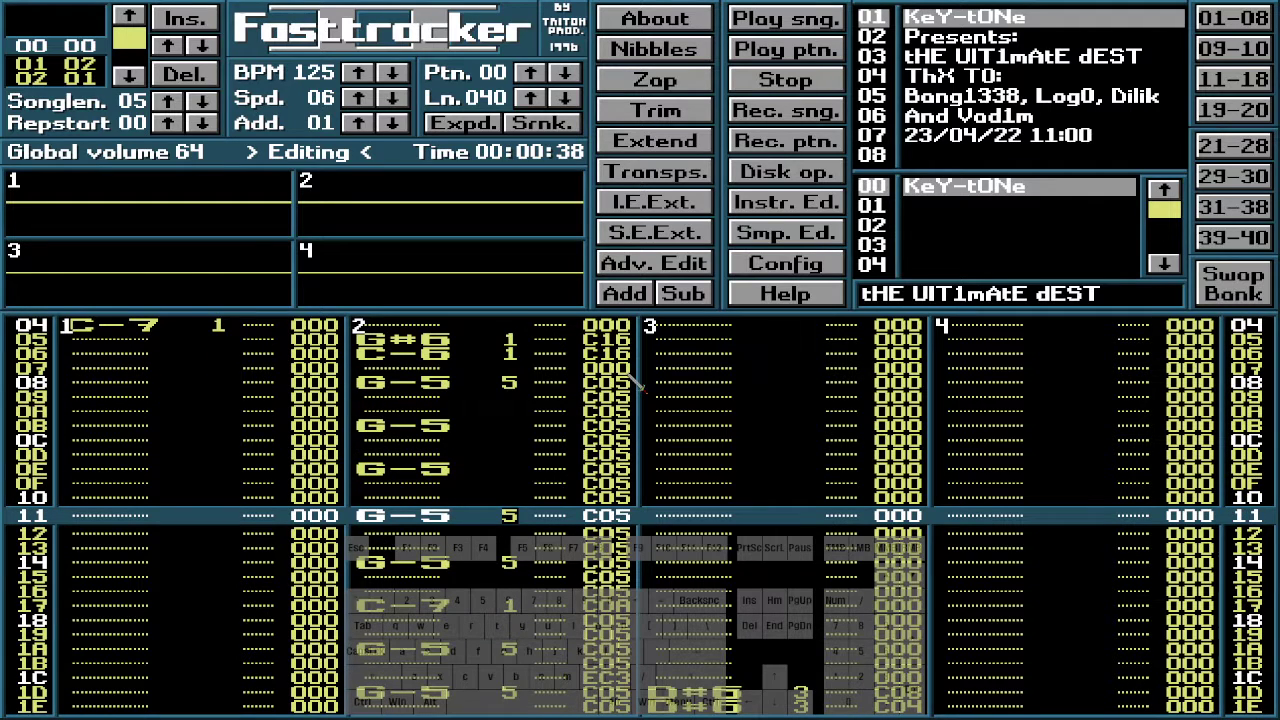
{"action": "key", "text": "Down"}
{"action": "key", "text": "Down"}
{"action": "key", "text": "Down"}
{"action": "key", "text": "Down"}
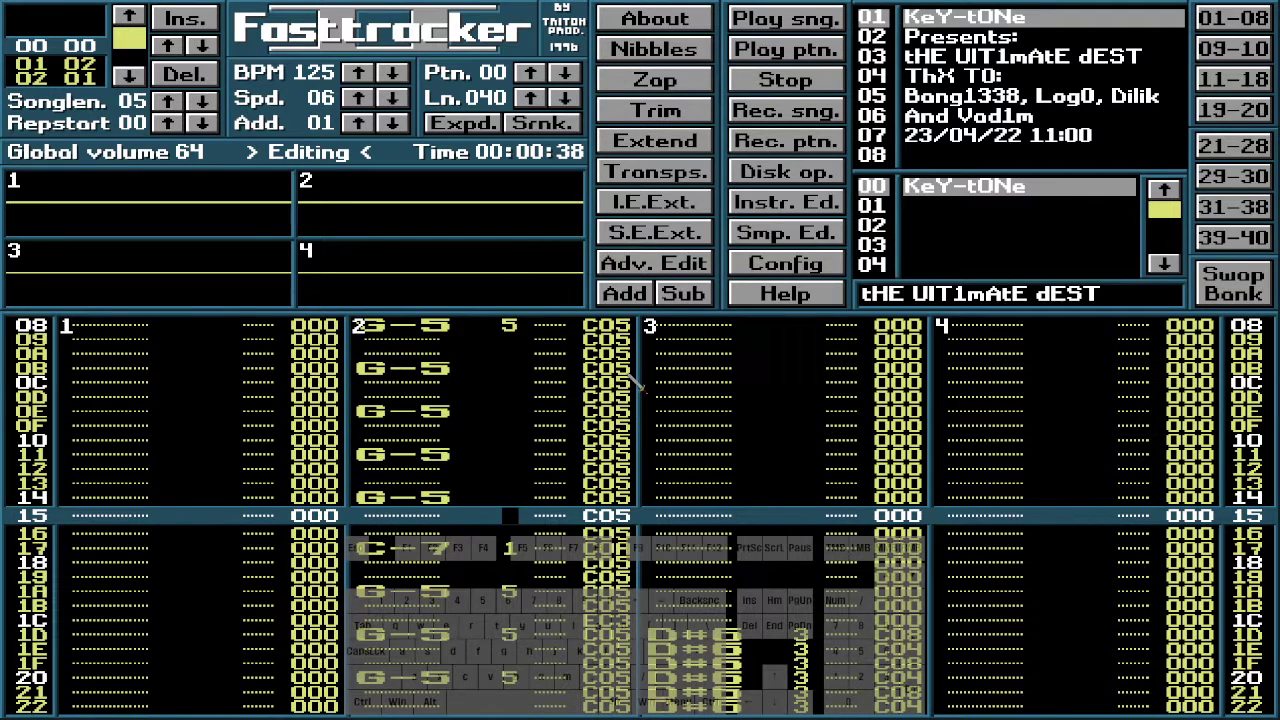
Step through channel 2 to check the note, instrument and effect entries up to row 20
{"action": "key", "text": "Up"}
{"action": "key", "text": "Up"}
{"action": "key", "text": "Up"}
{"action": "key", "text": "Up"}
{"action": "key", "text": "Up"}
{"action": "key", "text": "Up"}
{"action": "key", "text": "Down"}
{"action": "key", "text": "Down"}
{"action": "key", "text": "Down"}
{"action": "key", "text": "Down"}
{"action": "key", "text": "Down"}
{"action": "key", "text": "Down"}
{"action": "key", "text": "Down"}
{"action": "key", "text": "Down"}
{"action": "key", "text": "Down"}
{"action": "key", "text": "Down"}
{"action": "key", "text": "Down"}
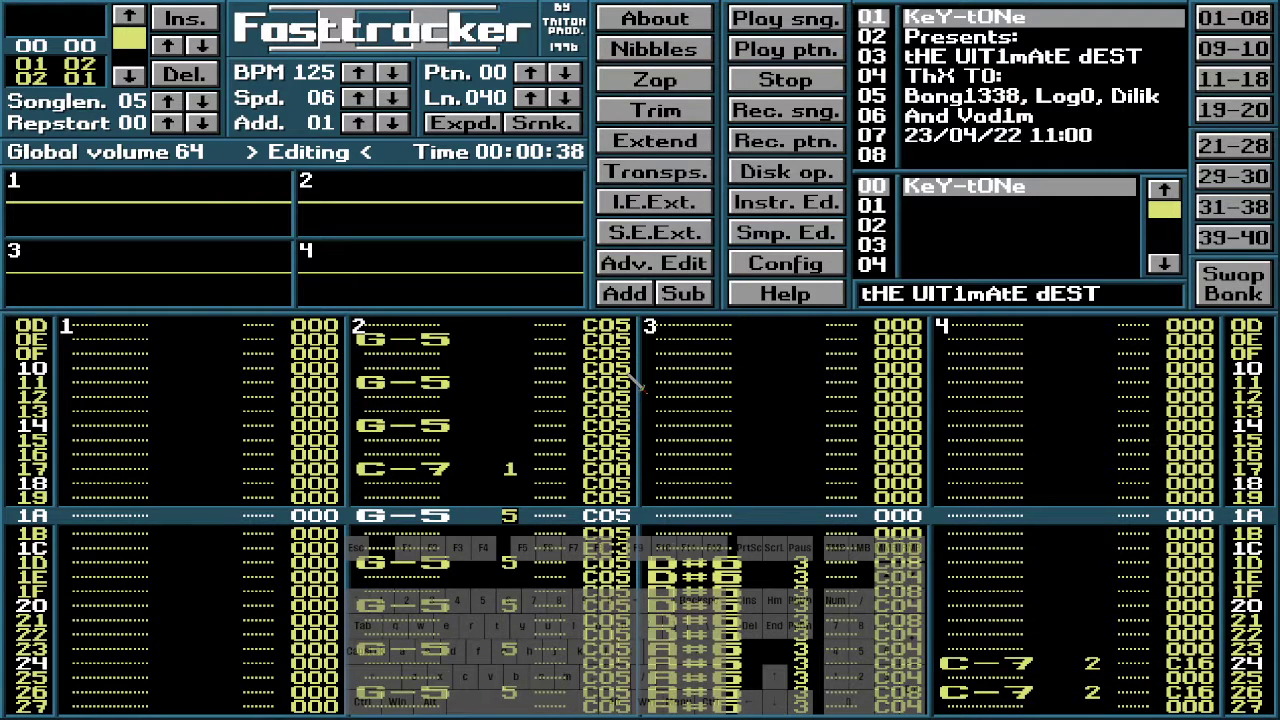
{"action": "key", "text": "Down"}
{"action": "key", "text": "Down"}
{"action": "key", "text": "Down"}
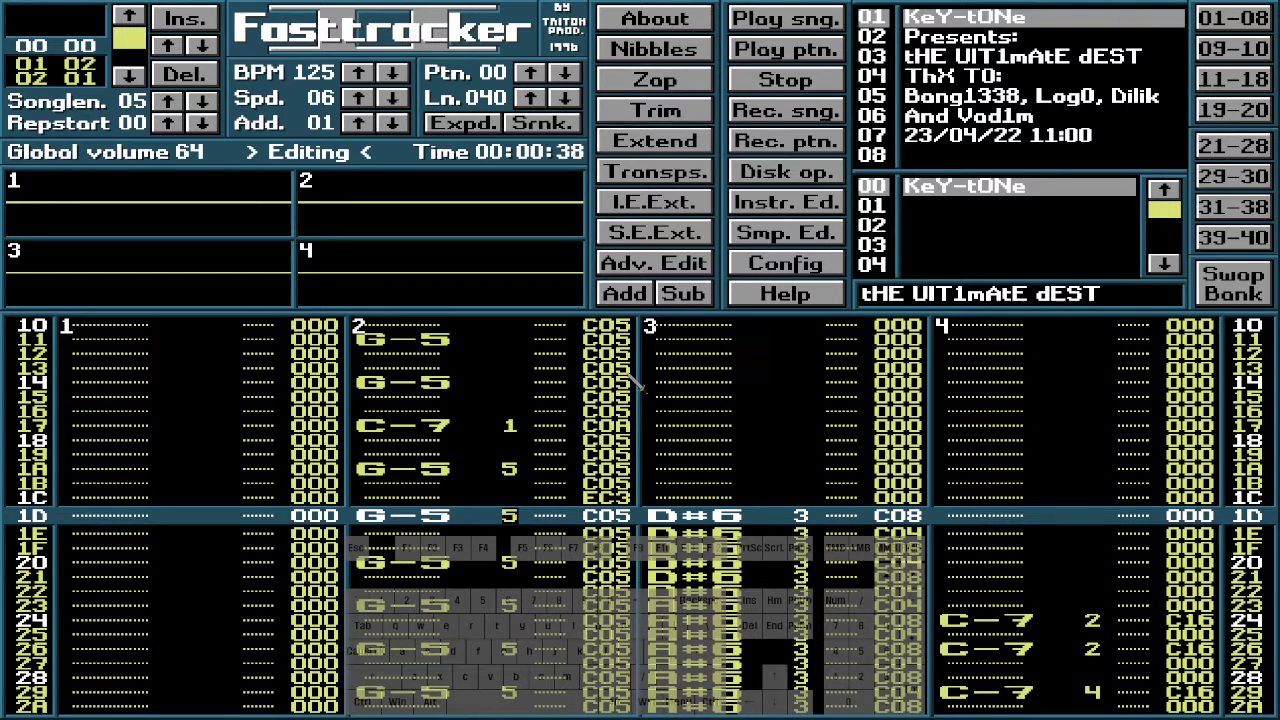
{"action": "key", "text": "Down"}
{"action": "key", "text": "Down"}
{"action": "key", "text": "Down"}
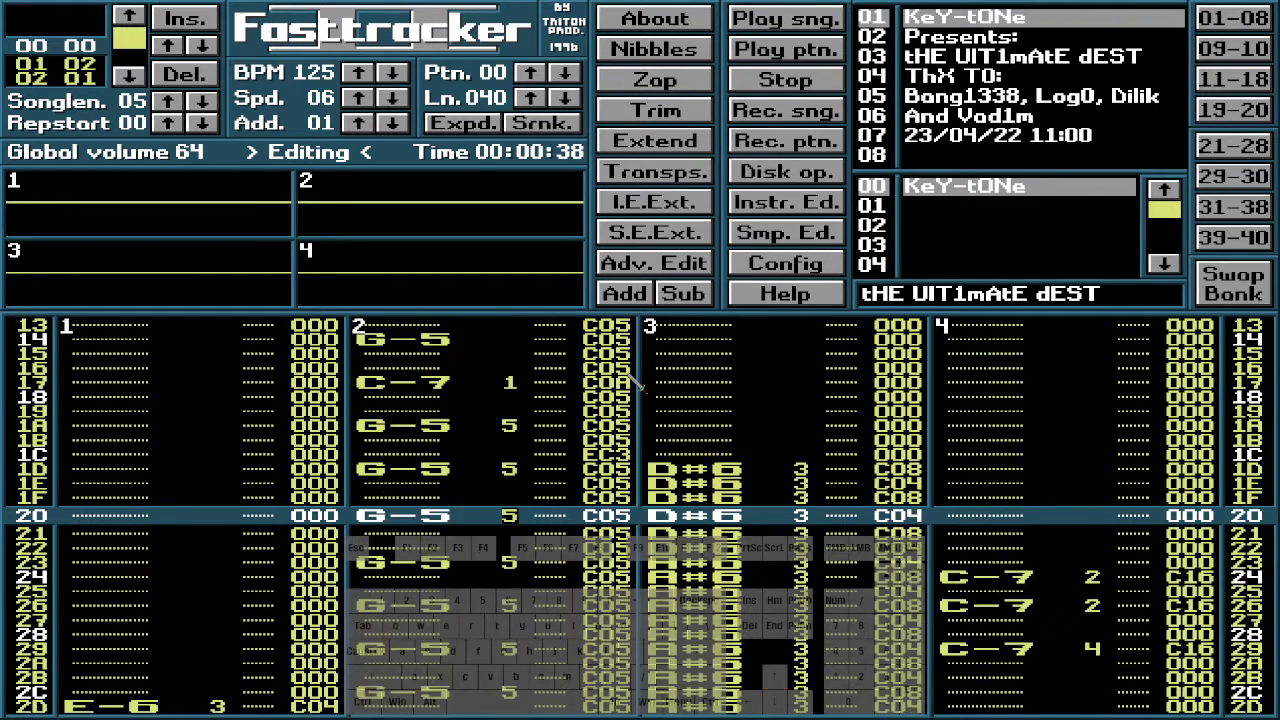
Clear the instrument number of every G-5 note on rows 20 through 32 of channel 2
{"action": "key", "text": "Down"}
{"action": "key", "text": "Down"}
{"action": "key", "text": "Down"}
{"action": "key", "text": "Down"}
{"action": "key", "text": "Down"}
{"action": "key", "text": "Down"}
{"action": "key", "text": "Down"}
{"action": "key", "text": "Down"}
{"action": "key", "text": "Down"}
{"action": "key", "text": "Down"}
{"action": "key", "text": "Down"}
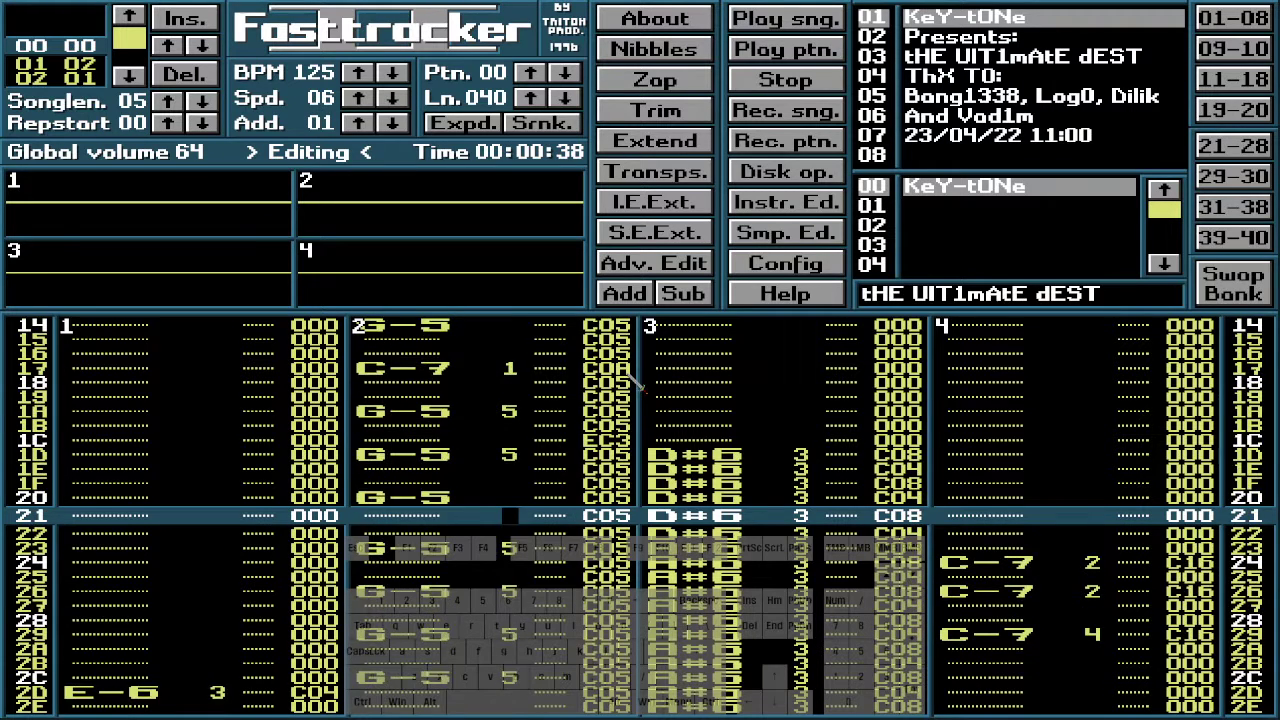
{"action": "key", "text": "Delete"}
{"action": "key", "text": "Delete"}
{"action": "key", "text": "Delete"}
{"action": "key", "text": "Delete"}
{"action": "key", "text": "Delete"}
{"action": "key", "text": "Delete"}
{"action": "key", "text": "Delete"}
{"action": "key", "text": "Delete"}
{"action": "key", "text": "Delete"}
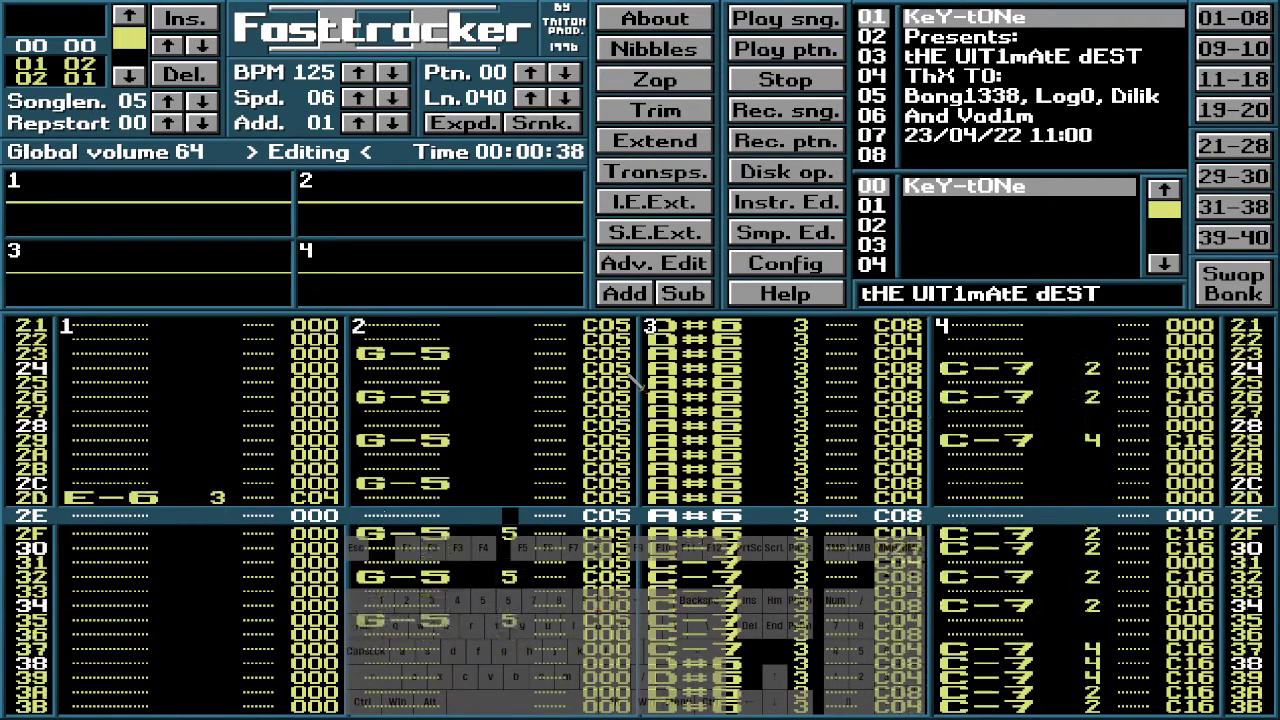
{"action": "key", "text": "Delete"}
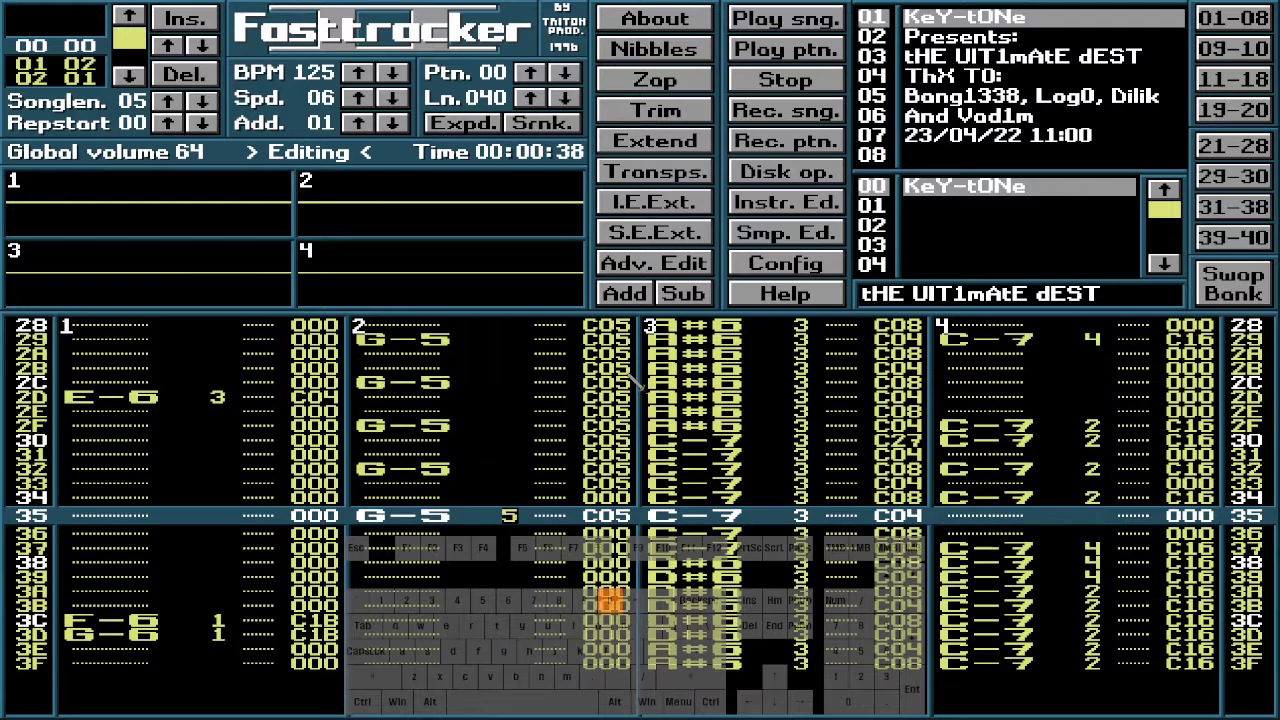
Clear the repeated C05 volume effect on rows 09 through 16 of channel 2, keeping it on row 08
{"action": "key", "text": "Up"}
{"action": "key", "text": "Up"}
{"action": "key", "text": "Up"}
{"action": "key", "text": "Up"}
{"action": "key", "text": "Up"}
{"action": "key", "text": "Up"}
{"action": "key", "text": "Up"}
{"action": "key", "text": "Up"}
{"action": "key", "text": "Up"}
{"action": "key", "text": "Up"}
{"action": "key", "text": "Up"}
{"action": "key", "text": "Up"}
{"action": "key", "text": "Up"}
{"action": "key", "text": "Up"}
{"action": "key", "text": "Up"}
{"action": "key", "text": "Up"}
{"action": "key", "text": "Up"}
{"action": "key", "text": "Up"}
{"action": "key", "text": "Up"}
{"action": "key", "text": "Up"}
{"action": "key", "text": "Up"}
{"action": "key", "text": "Up"}
{"action": "key", "text": "Up"}
{"action": "key", "text": "Up"}
{"action": "key", "text": "Up"}
{"action": "key", "text": "Up"}
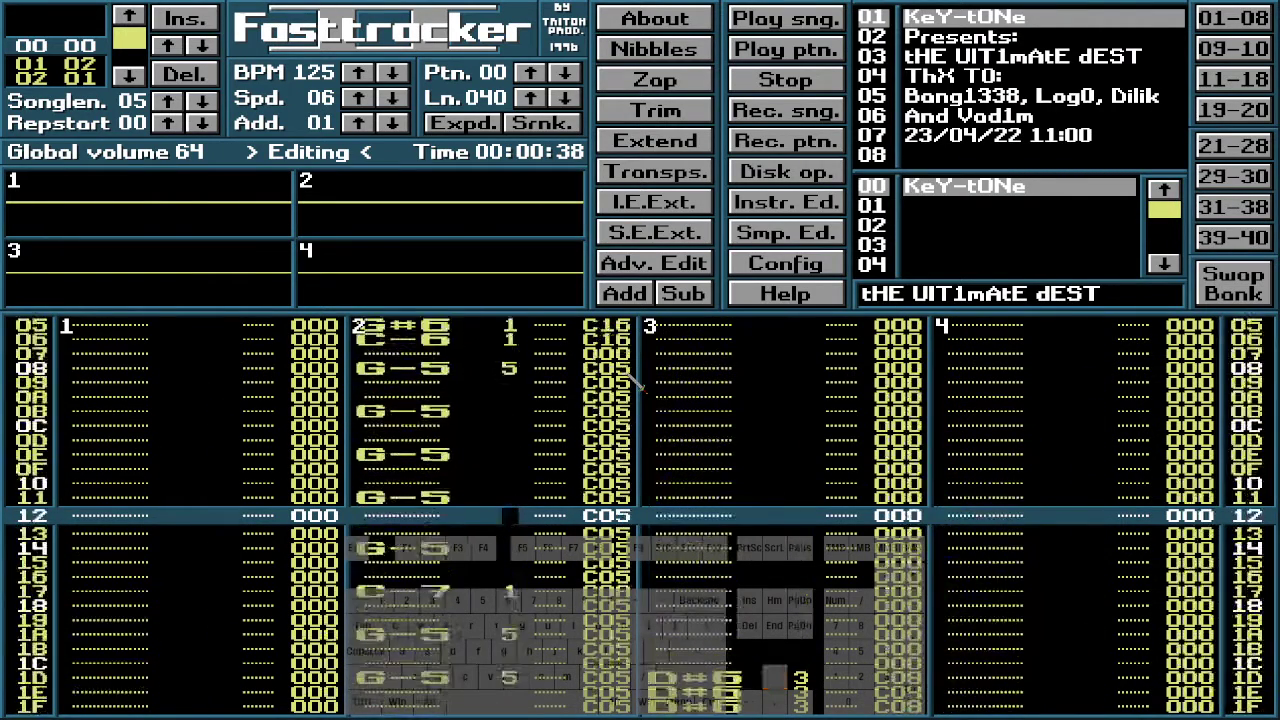
{"action": "key", "text": "Up"}
{"action": "key", "text": "Up"}
{"action": "key", "text": "Right"}
{"action": "key", "text": "Right"}
{"action": "key", "text": "Right"}
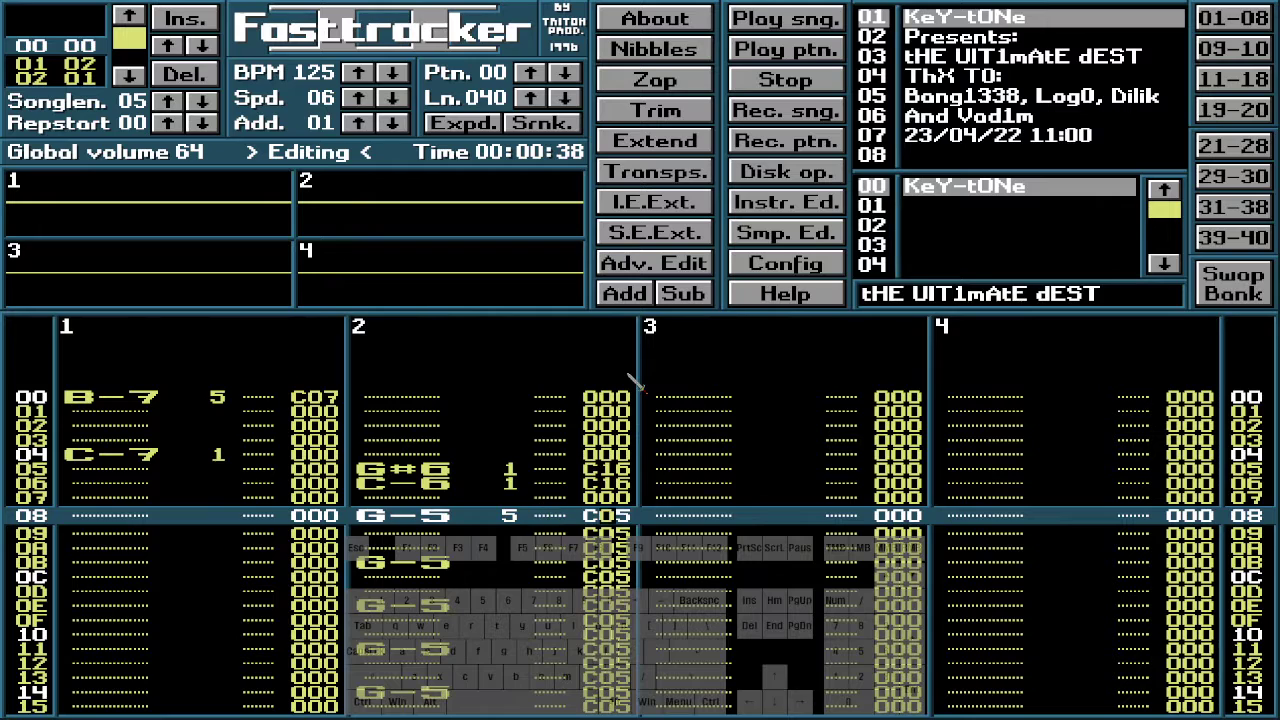
{"action": "key", "text": "Left"}
{"action": "key", "text": "Down"}
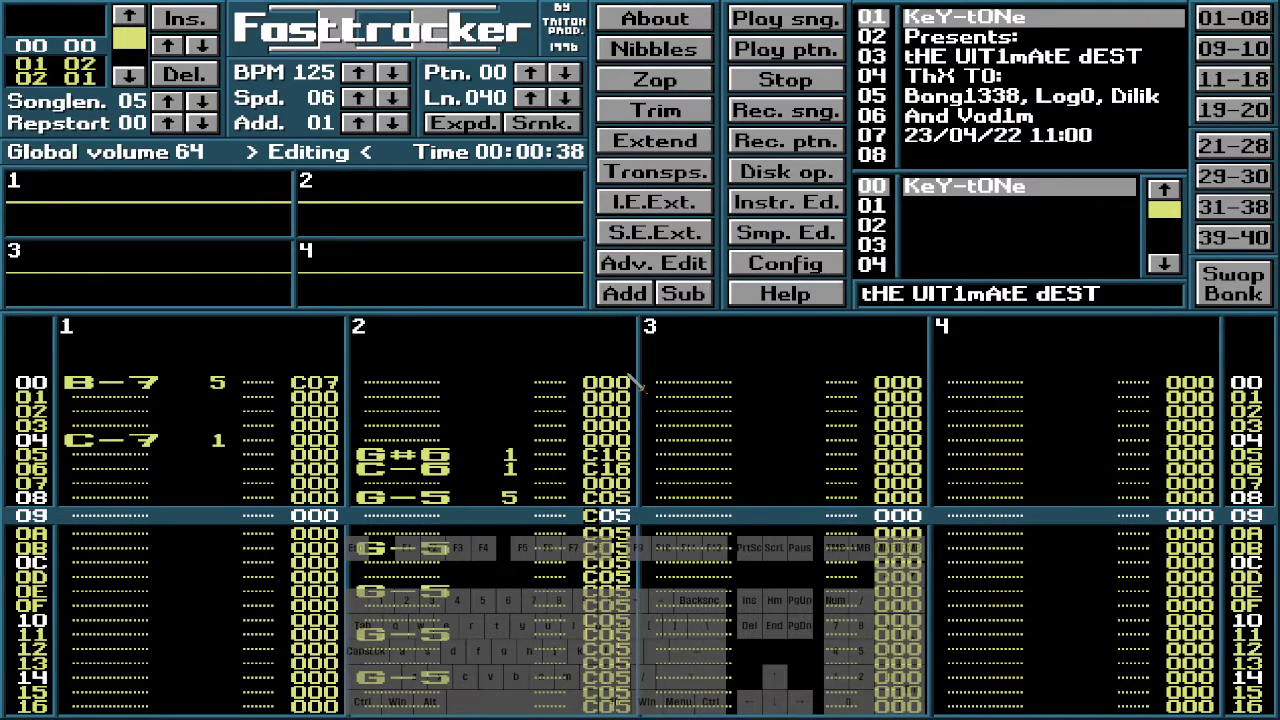
{"action": "scroll", "coordinate": [631, 378], "scroll_direction": "down", "scroll_amount": 8}
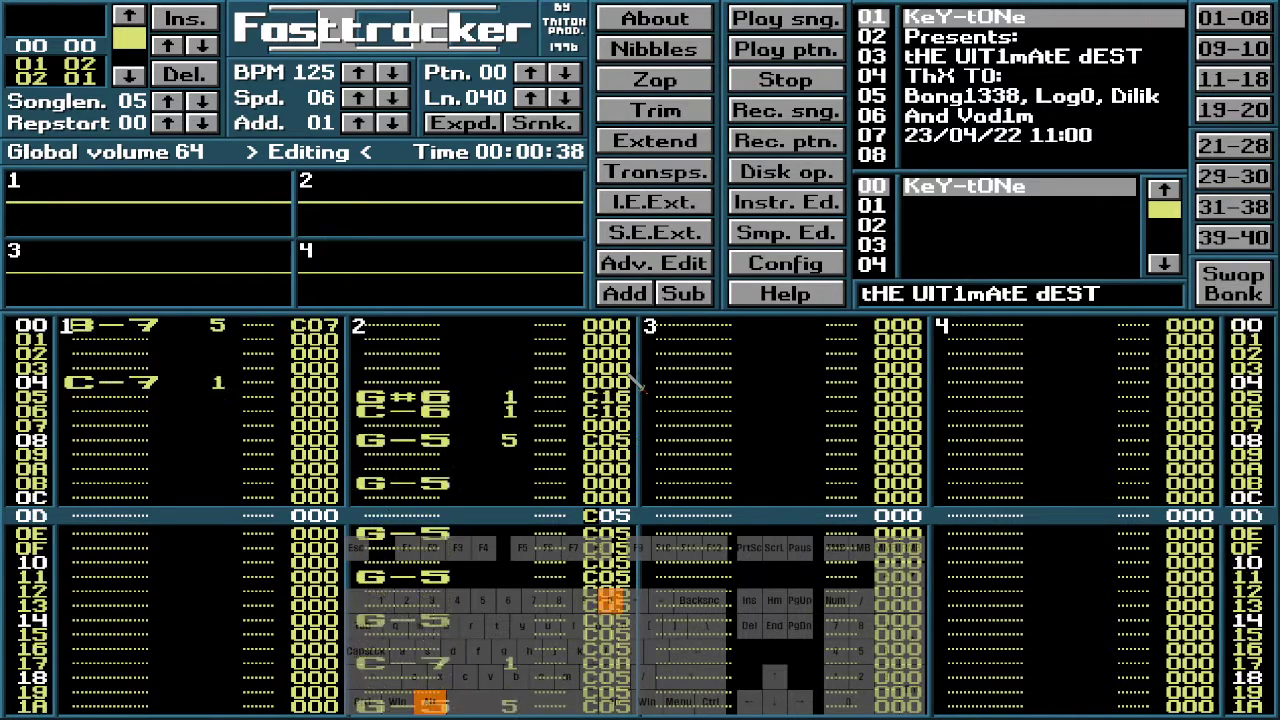
{"action": "scroll", "coordinate": [639, 386], "scroll_direction": "down", "scroll_amount": 6}
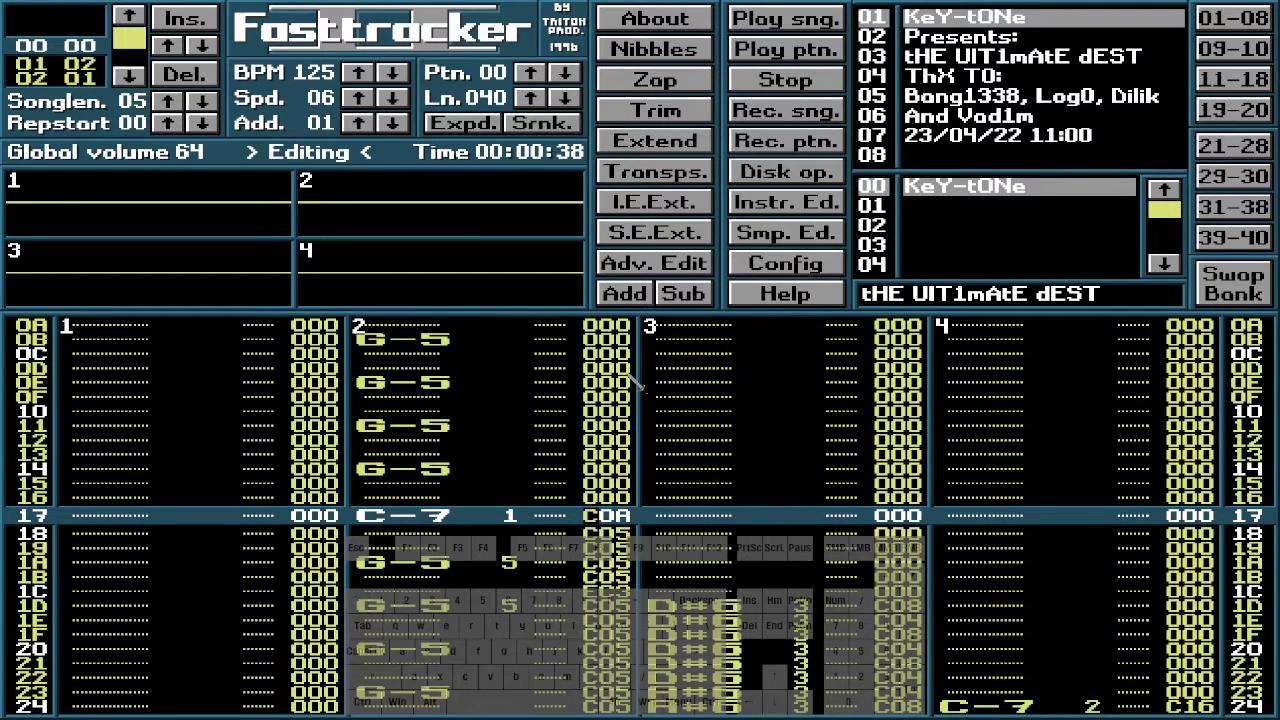
{"action": "scroll", "coordinate": [633, 383], "scroll_direction": "down", "scroll_amount": 1}
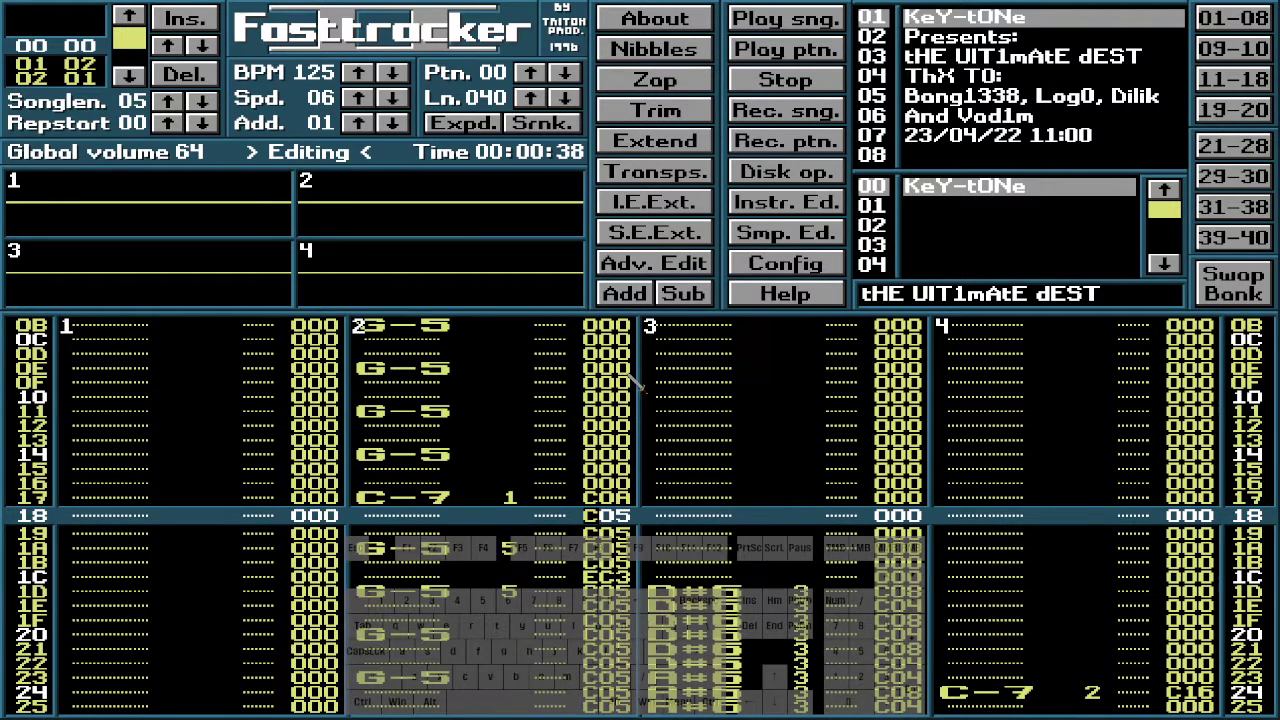
{"action": "scroll", "coordinate": [636, 383], "scroll_direction": "down", "scroll_amount": 2}
{"action": "scroll", "coordinate": [636, 383], "scroll_direction": "up", "scroll_amount": 1}
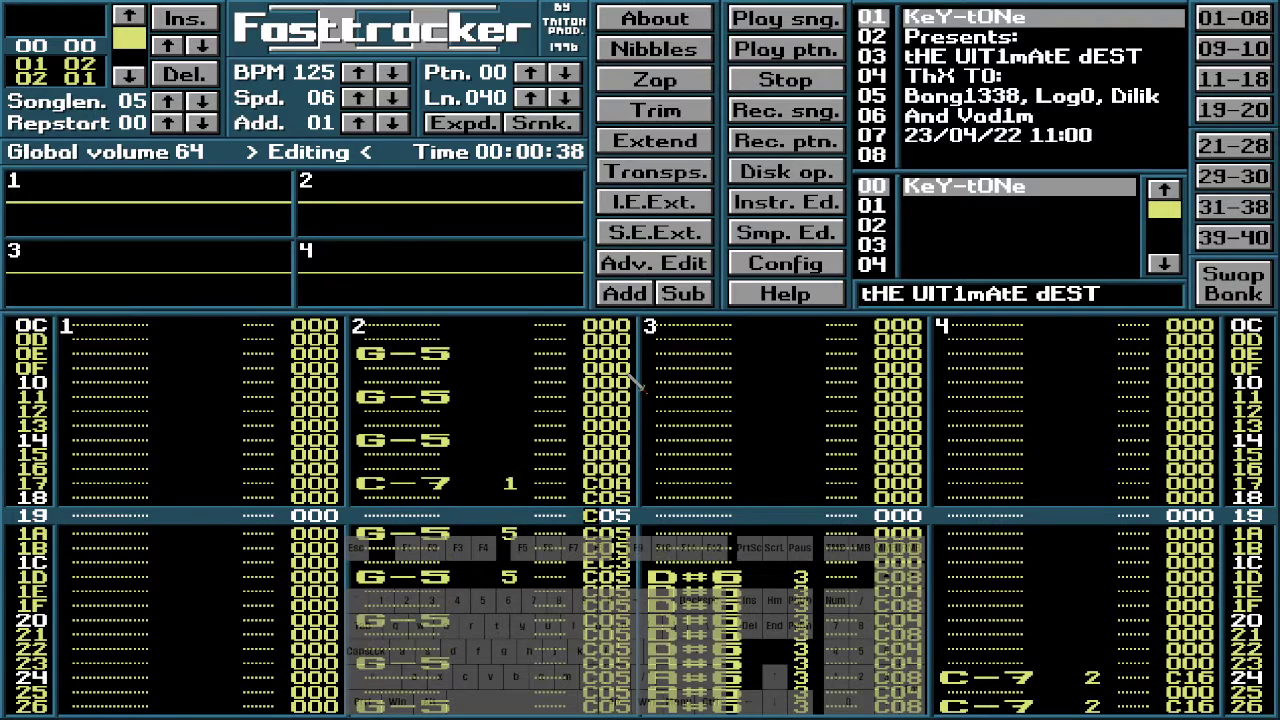
Clear the repeated C05 volume effect on rows 19, 1B and 1E through 35 of channel 2, keeping it on rows 18, 1A and 1D
{"action": "scroll", "coordinate": [636, 384], "scroll_direction": "down", "scroll_amount": 1}
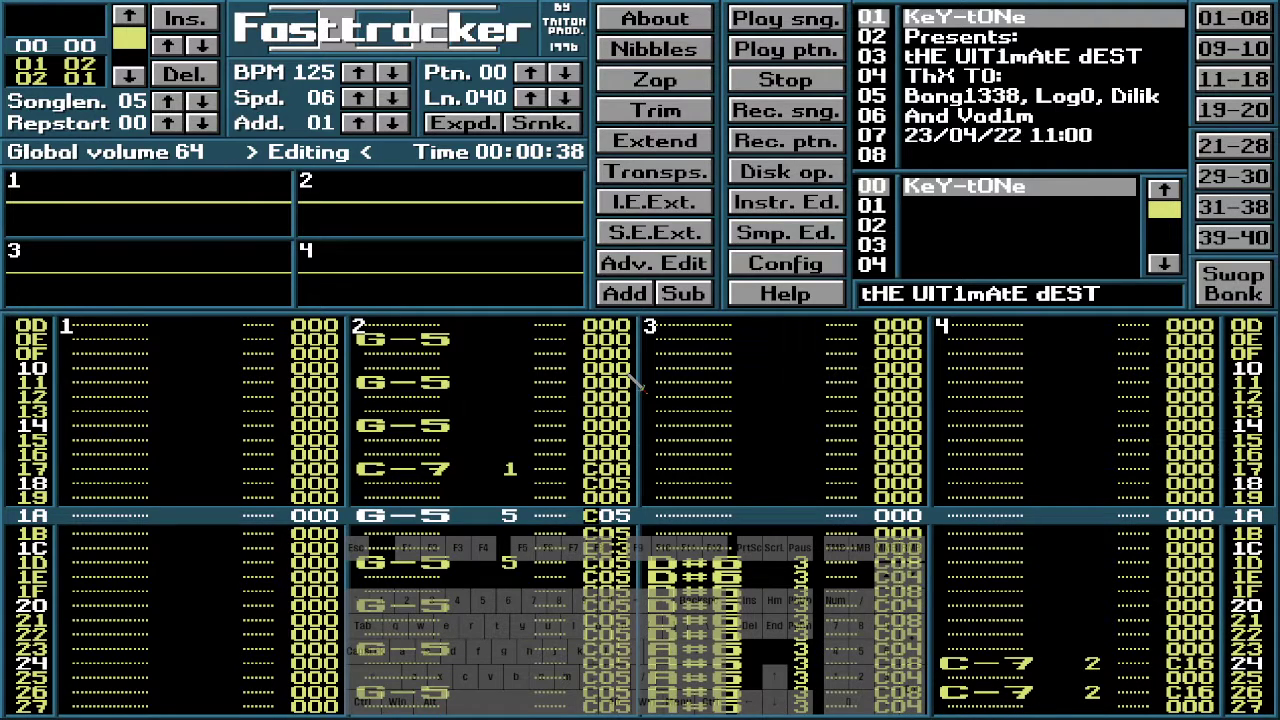
{"action": "scroll", "coordinate": [636, 384], "scroll_direction": "down", "scroll_amount": 1}
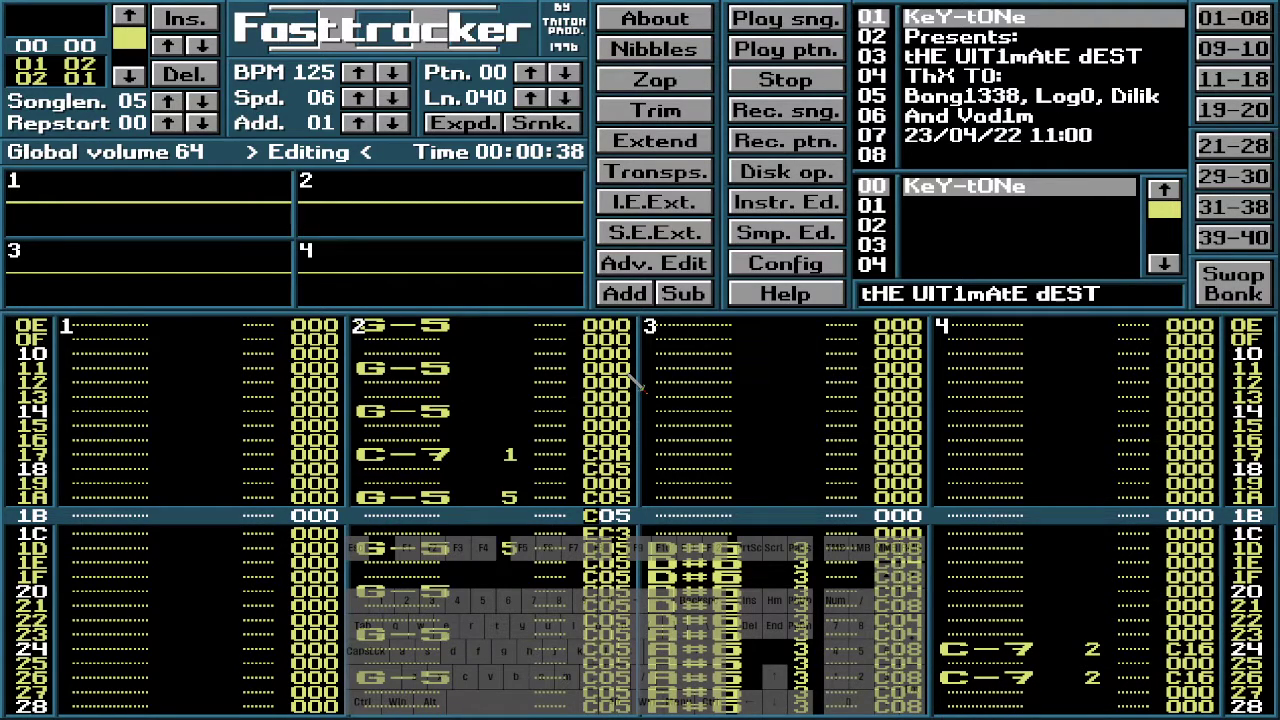
{"action": "key", "text": "alt"}
{"action": "scroll", "coordinate": [636, 384], "scroll_direction": "down", "scroll_amount": 1}
{"action": "scroll", "coordinate": [636, 384], "scroll_direction": "down", "scroll_amount": 6}
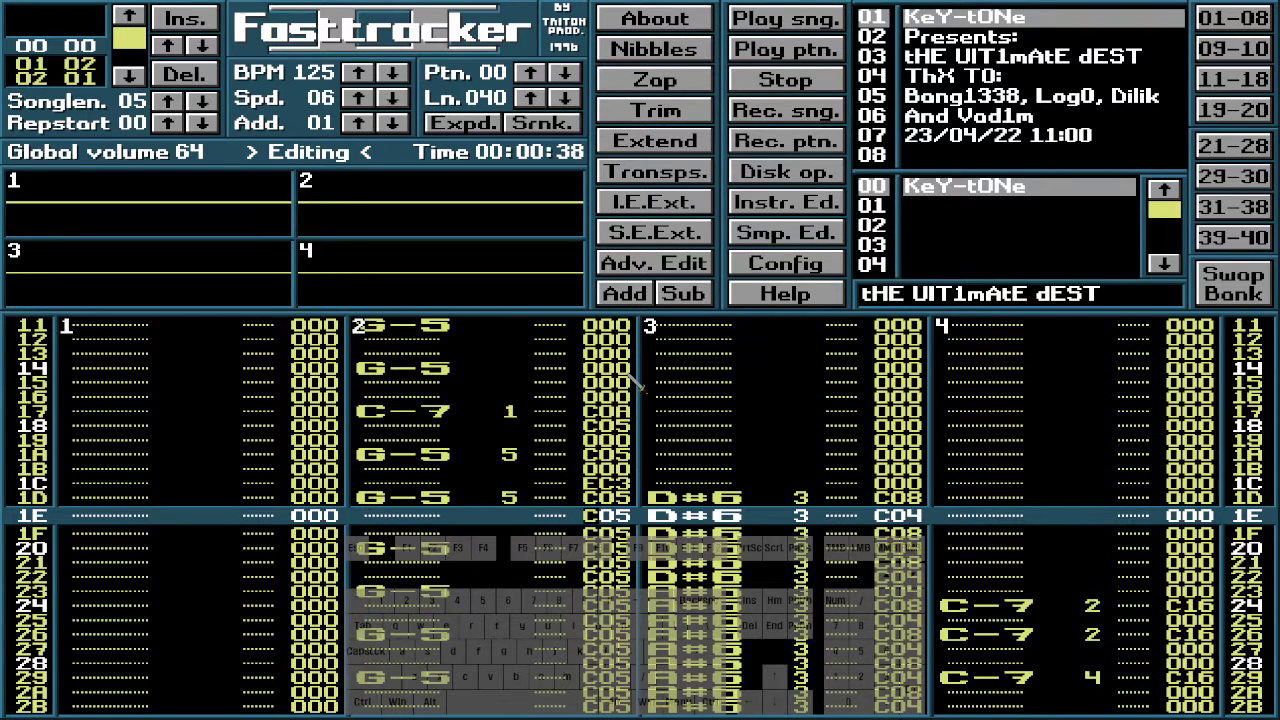
{"action": "key", "text": "alt"}
{"action": "scroll", "coordinate": [636, 384], "scroll_direction": "down", "scroll_amount": 12}
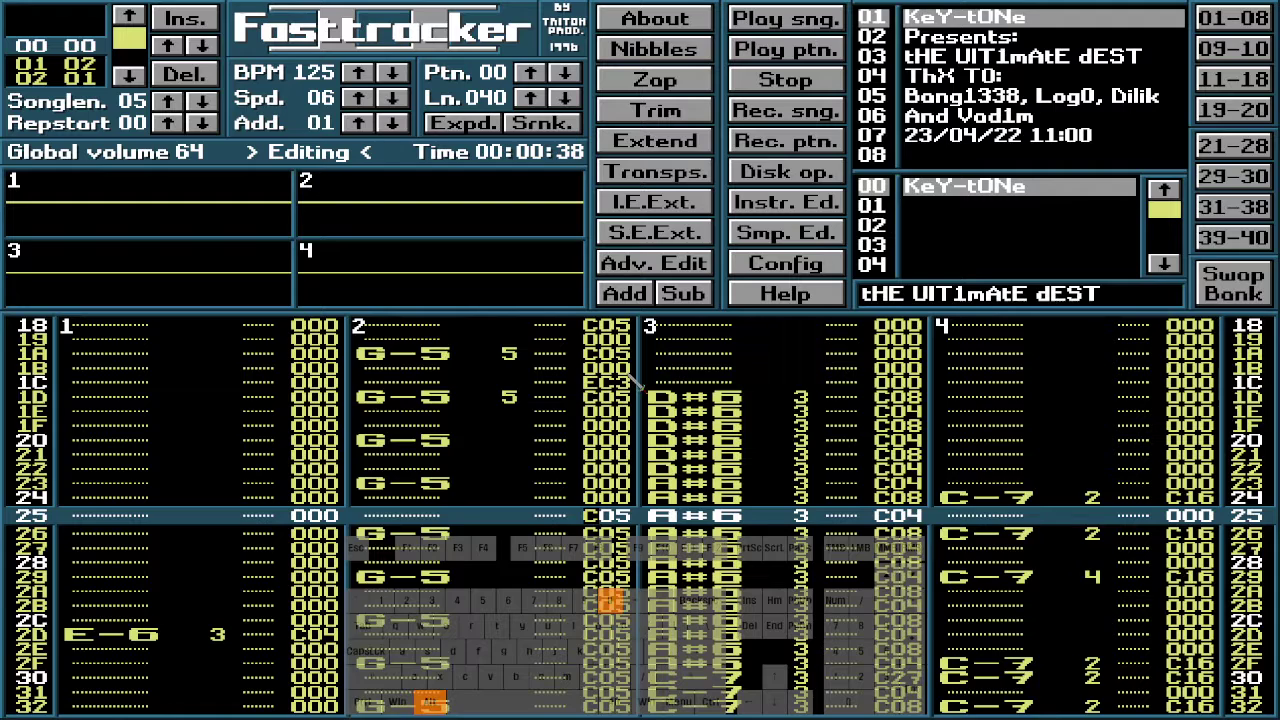
{"action": "scroll", "coordinate": [636, 384], "scroll_direction": "down", "scroll_amount": 7}
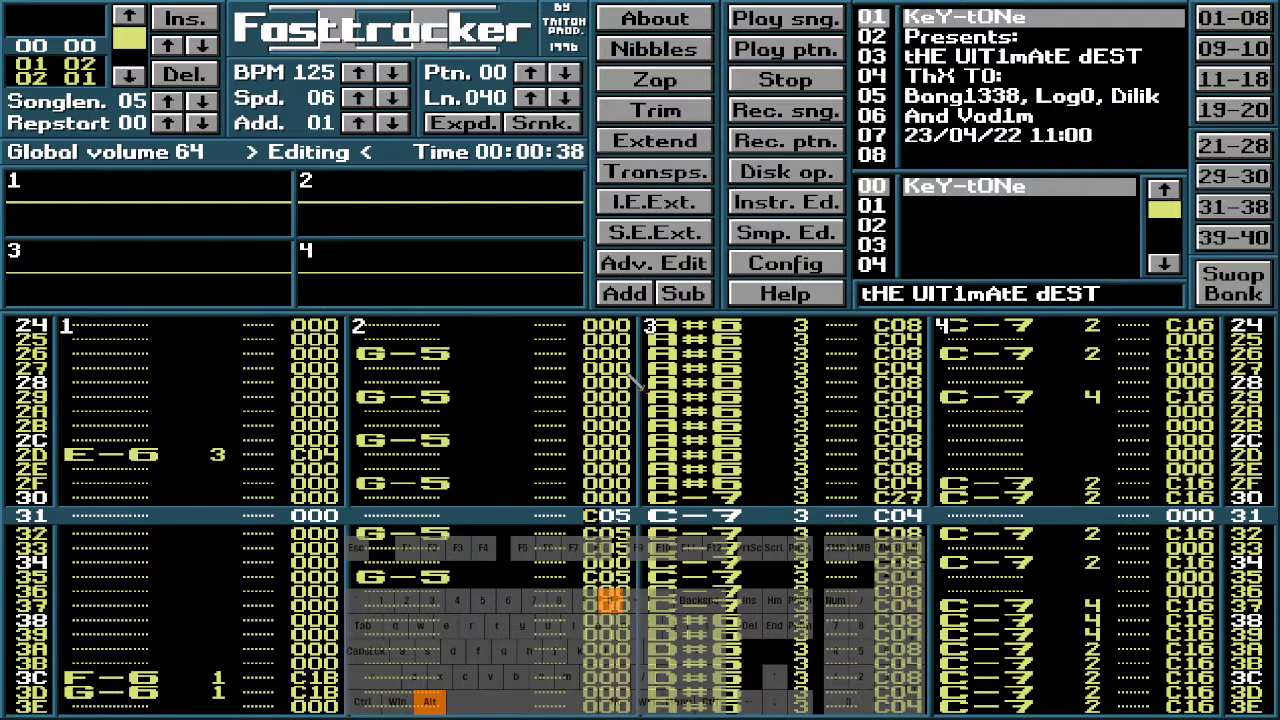
{"action": "scroll", "coordinate": [636, 384], "scroll_direction": "down", "scroll_amount": 1}
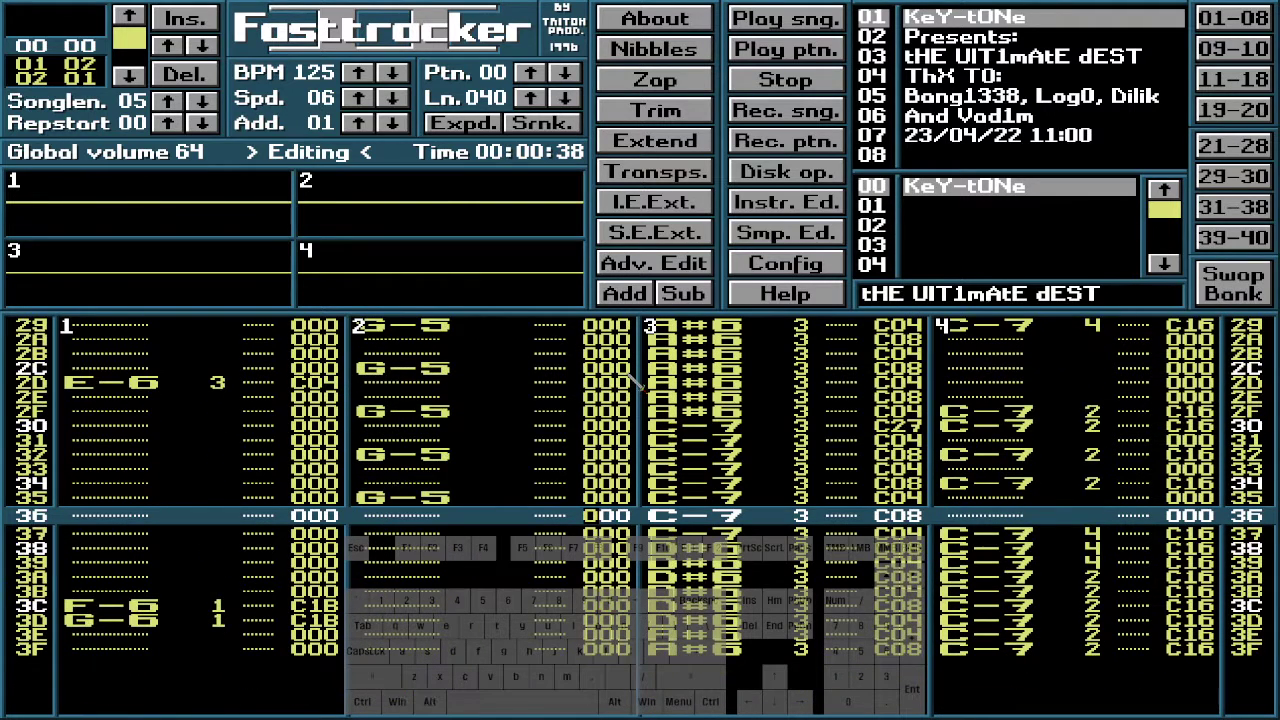
Return to the earlier rows, solo channel 2 and play the pattern to check how the cleaned notes sound
{"action": "key", "text": "Up"}
{"action": "key", "text": "Up"}
{"action": "key", "text": "Up"}
{"action": "key", "text": "Up"}
{"action": "key", "text": "Up"}
{"action": "key", "text": "Up"}
{"action": "key", "text": "Up"}
{"action": "key", "text": "Up"}
{"action": "key", "text": "Up"}
{"action": "key", "text": "Up"}
{"action": "key", "text": "Up"}
{"action": "key", "text": "Up"}
{"action": "key", "text": "Up"}
{"action": "key", "text": "Up"}
{"action": "key", "text": "Up"}
{"action": "key", "text": "Up"}
{"action": "key", "text": "Up"}
{"action": "key", "text": "Up"}
{"action": "key", "text": "Up"}
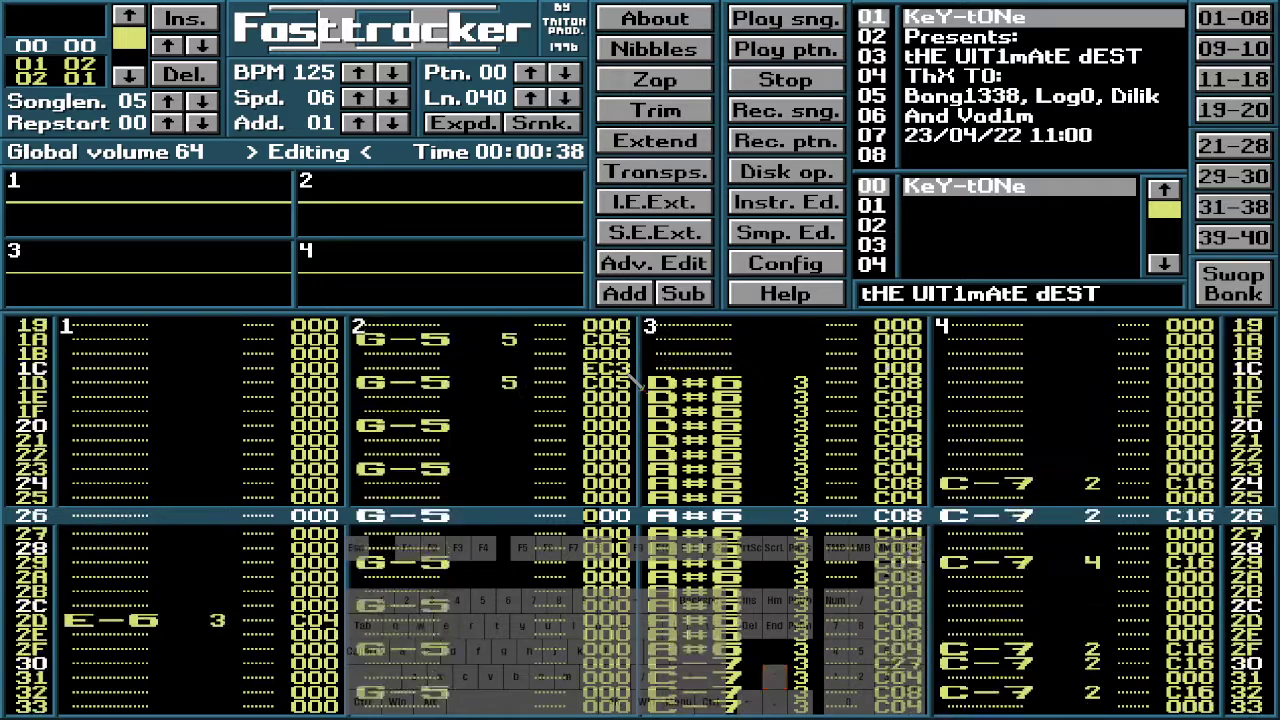
{"action": "right_click", "coordinate": [380, 215]}
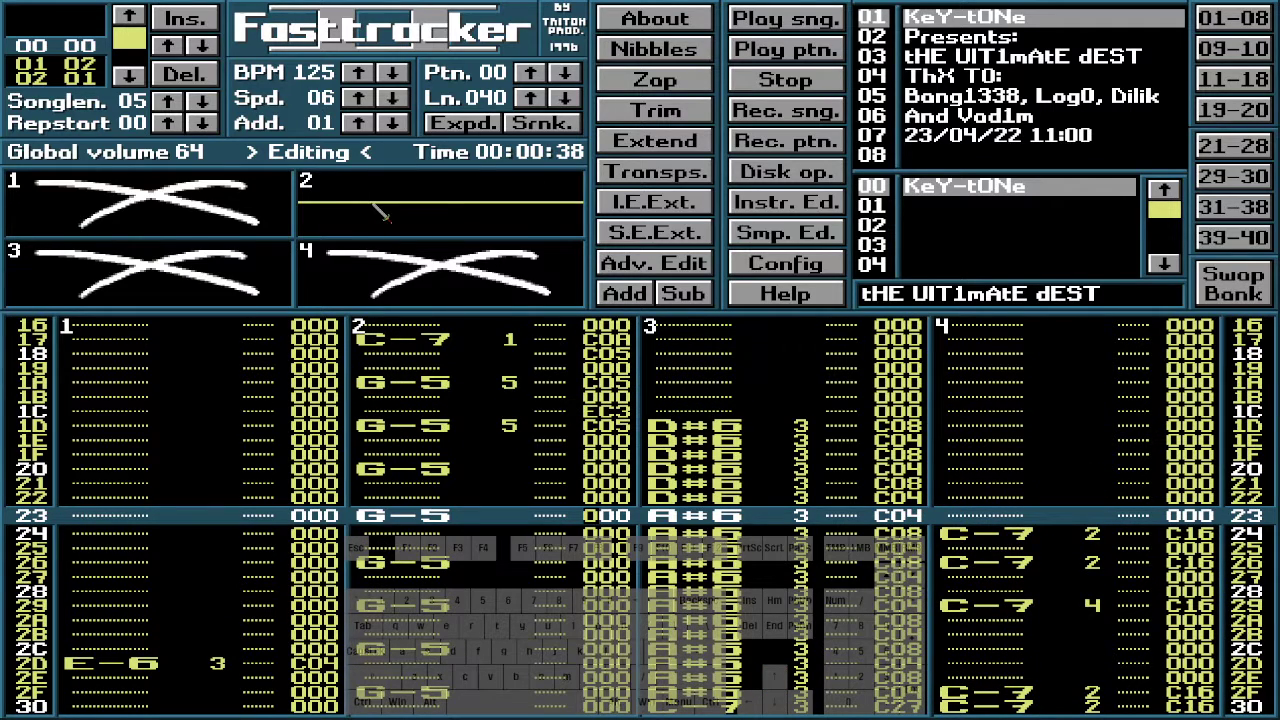
{"action": "key", "text": "Control_R"}
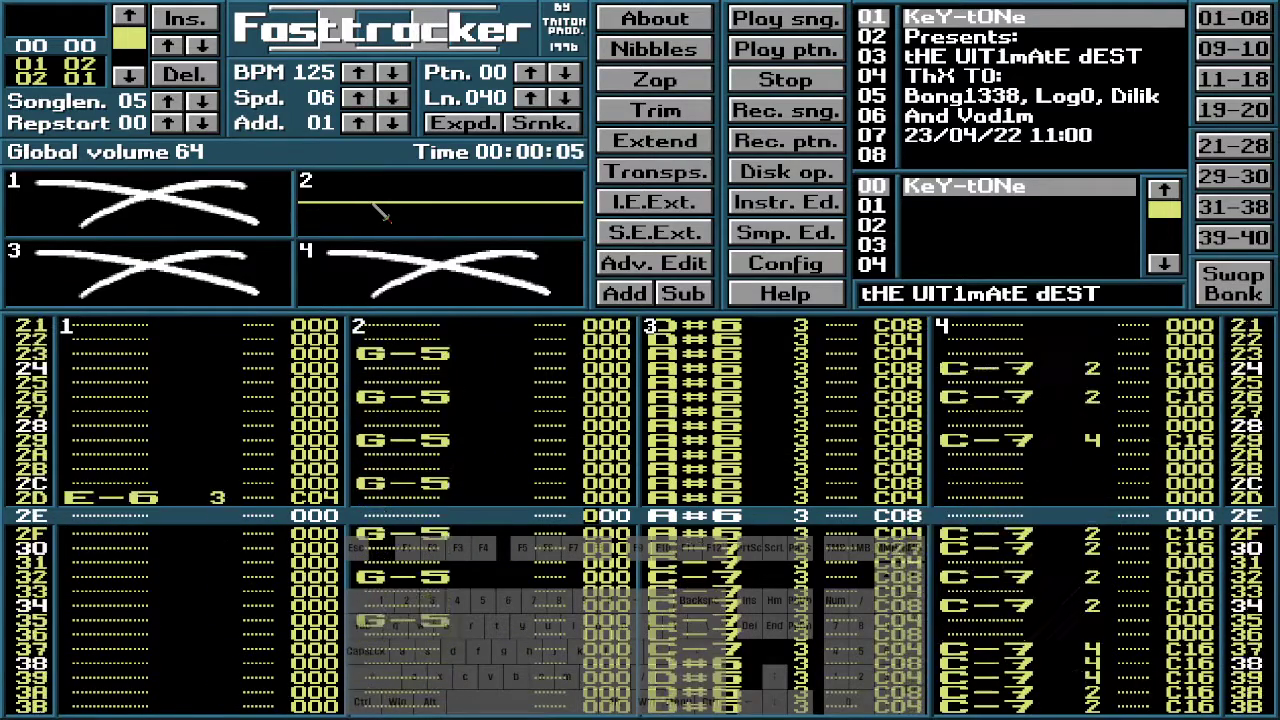
Stop playback, enable editing and clear the instrument number of the G-5 note on row 1D of channel 2
{"action": "key", "text": "space"}
{"action": "key", "text": "Up"}
{"action": "key", "text": "Up"}
{"action": "key", "text": "Up"}
{"action": "key", "text": "Up"}
{"action": "key", "text": "Up"}
{"action": "key", "text": "Up"}
{"action": "key", "text": "Up"}
{"action": "key", "text": "Up"}
{"action": "key", "text": "Up"}
{"action": "key", "text": "Up"}
{"action": "key", "text": "Up"}
{"action": "key", "text": "Up"}
{"action": "key", "text": "Up"}
{"action": "key", "text": "Up"}
{"action": "key", "text": "Up"}
{"action": "key", "text": "Up"}
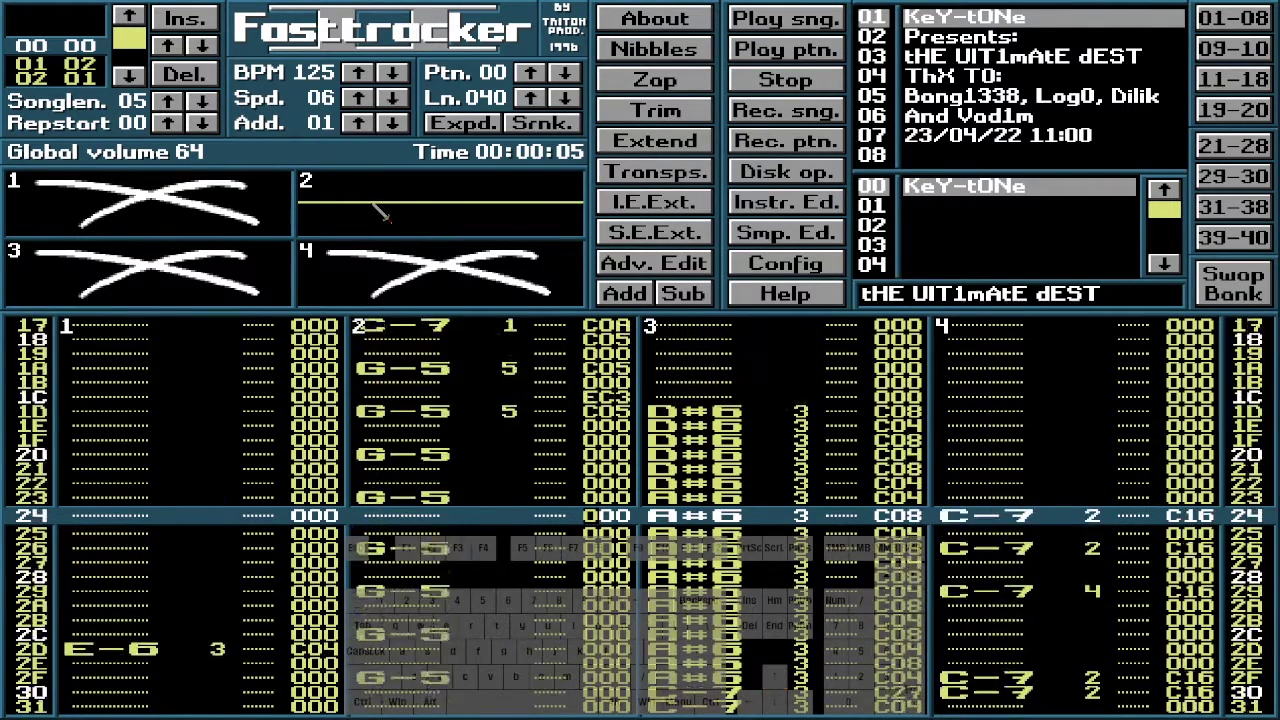
{"action": "key", "text": "space"}
{"action": "key", "text": "Up"}
{"action": "key", "text": "Up"}
{"action": "key", "text": "Up"}
{"action": "key", "text": "Up"}
{"action": "key", "text": "Left"}
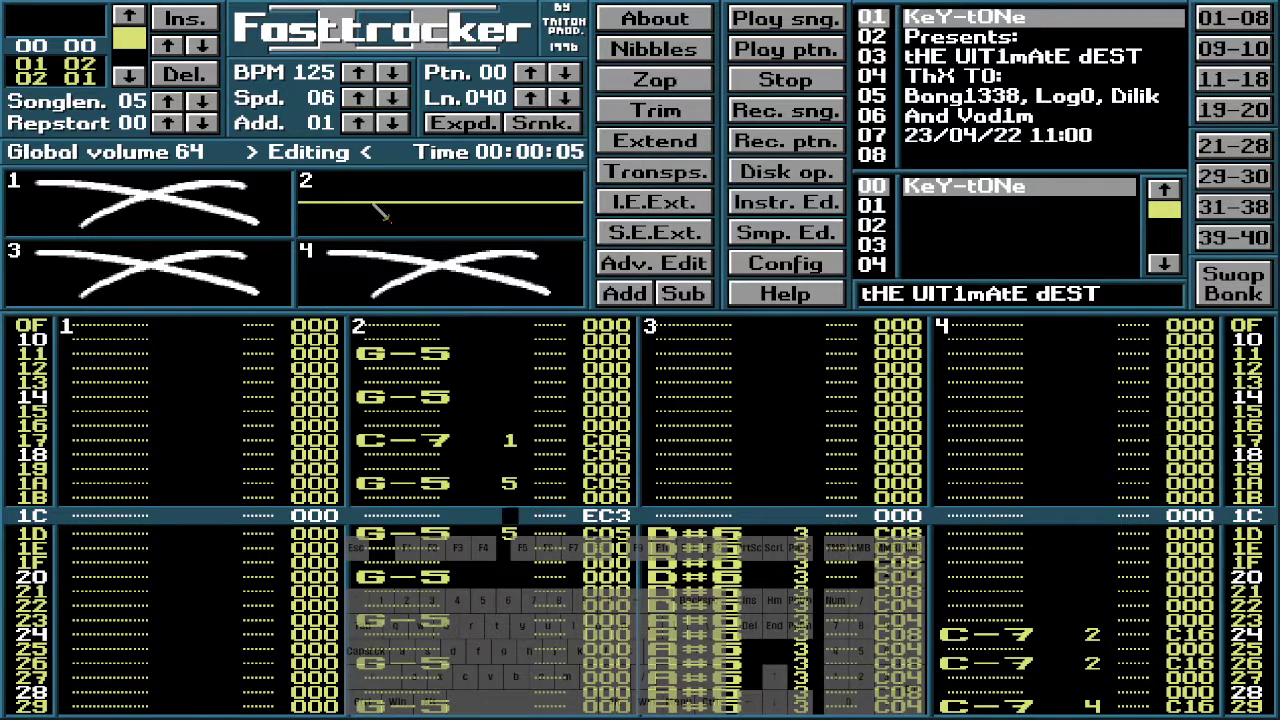
{"action": "key", "text": "Down"}
{"action": "key", "text": "0"}
Clear the EC3 effect on row 1C of channel 2 and play the pattern to check the result
{"action": "key", "text": "Up"}
{"action": "key", "text": "Up"}
{"action": "key", "text": "Up"}
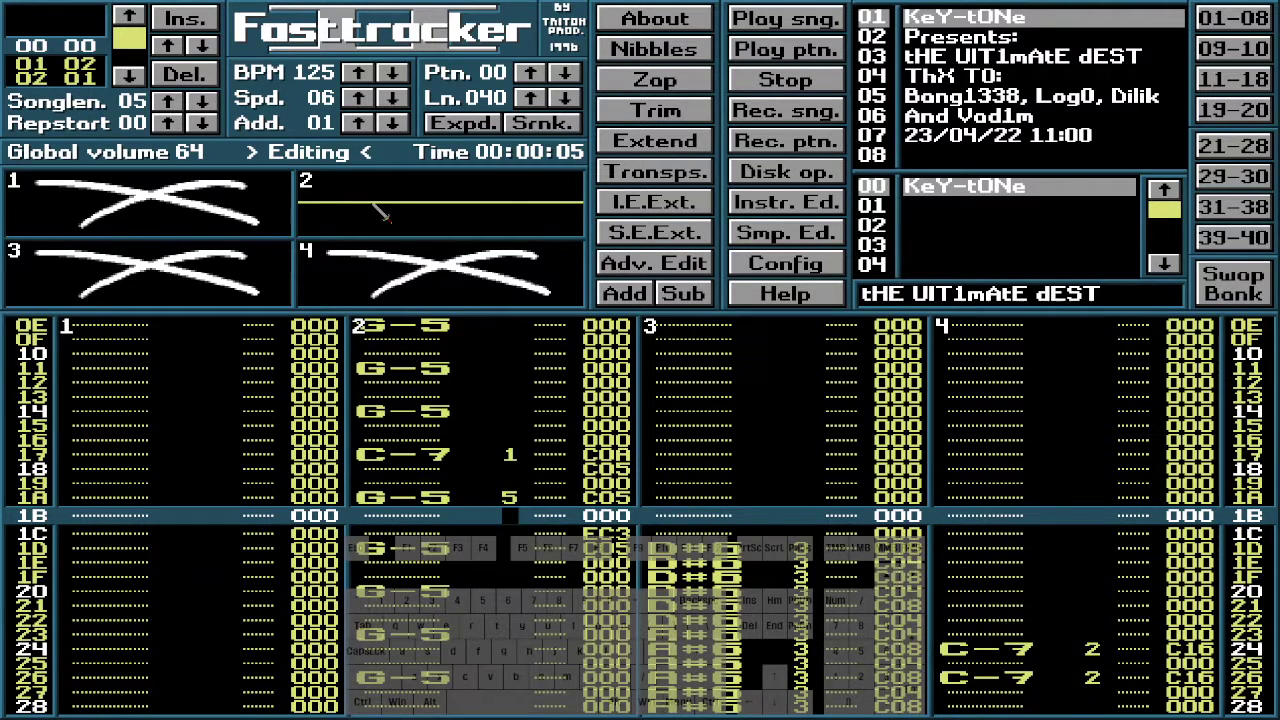
{"action": "key", "text": "Down"}
{"action": "key", "text": "Down"}
{"action": "key", "text": "Up"}
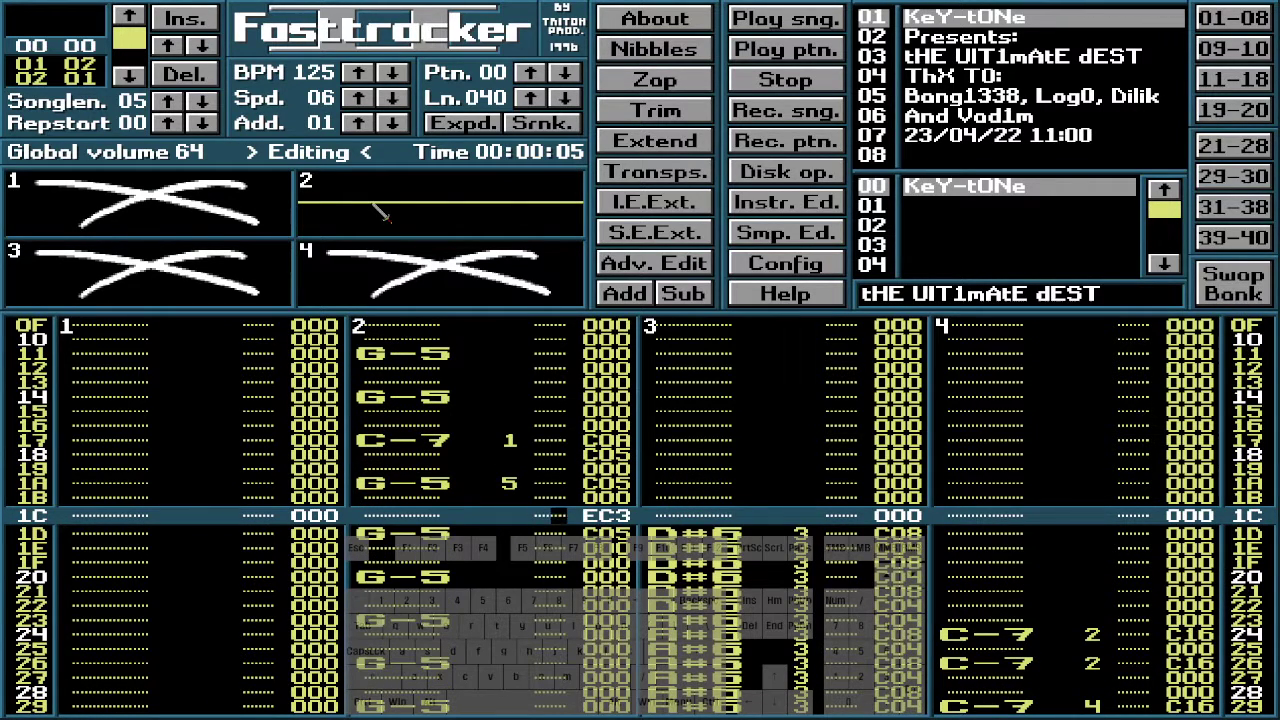
{"action": "key", "text": "Right"}
{"action": "key", "text": "Right"}
{"action": "key", "text": "Left"}
{"action": "key", "text": "Delete"}
{"action": "key", "text": "Left"}
{"action": "key", "text": "Left"}
{"action": "key", "text": "Left"}
{"action": "key", "text": "Left"}
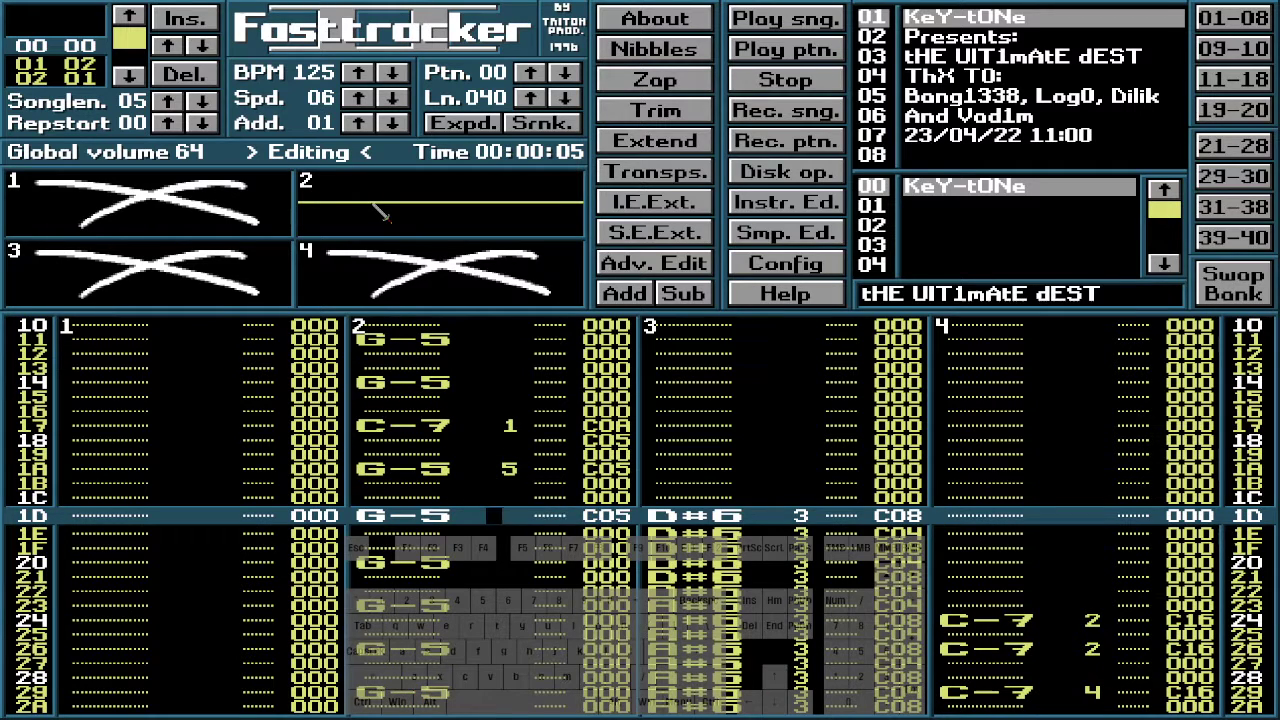
{"action": "key", "text": "Control_R"}
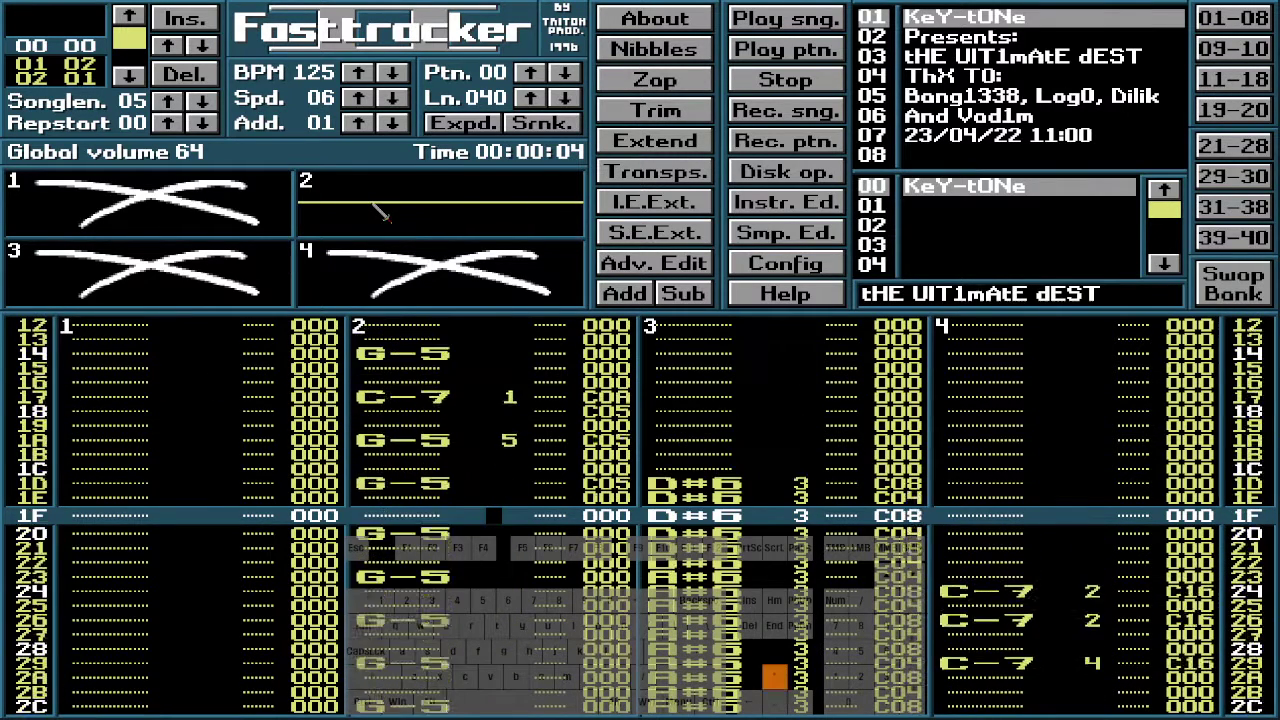
Clear the C05 volume effect on row 1D of channel 2, leave editing and play the pattern again
{"action": "key", "text": "space"}
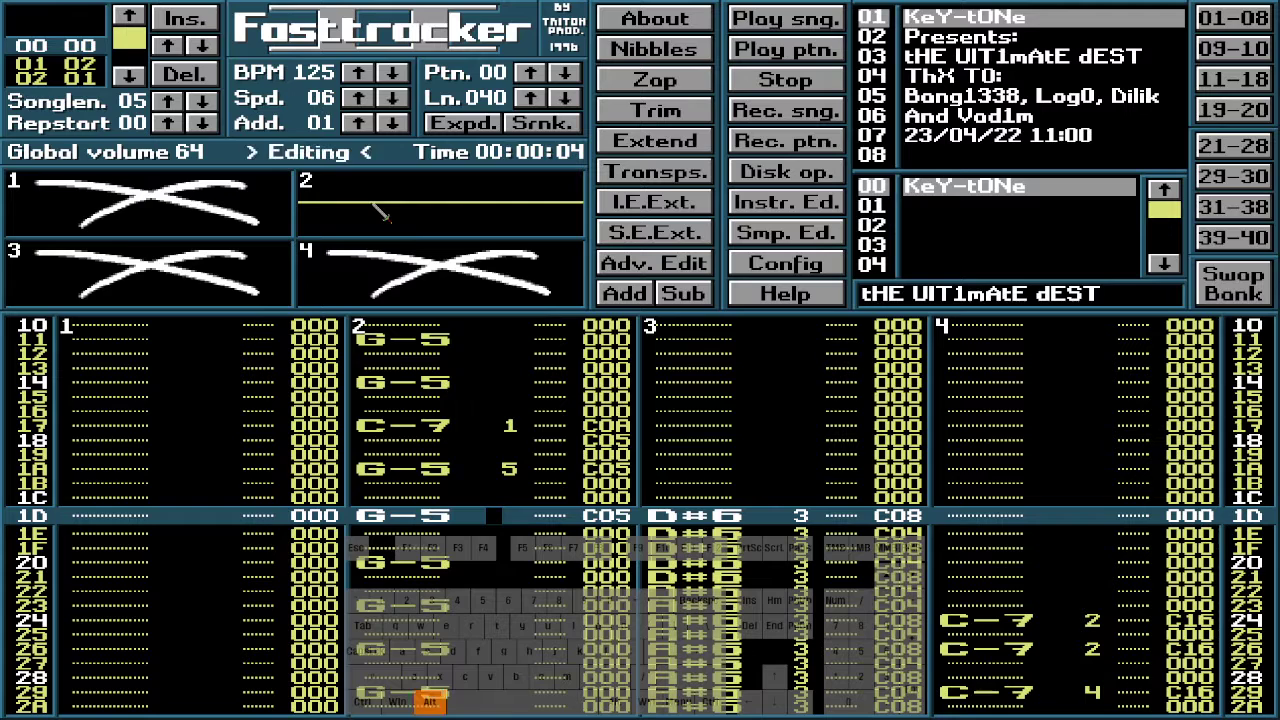
{"action": "key", "text": "alt+Delete"}
{"action": "key", "text": "space"}
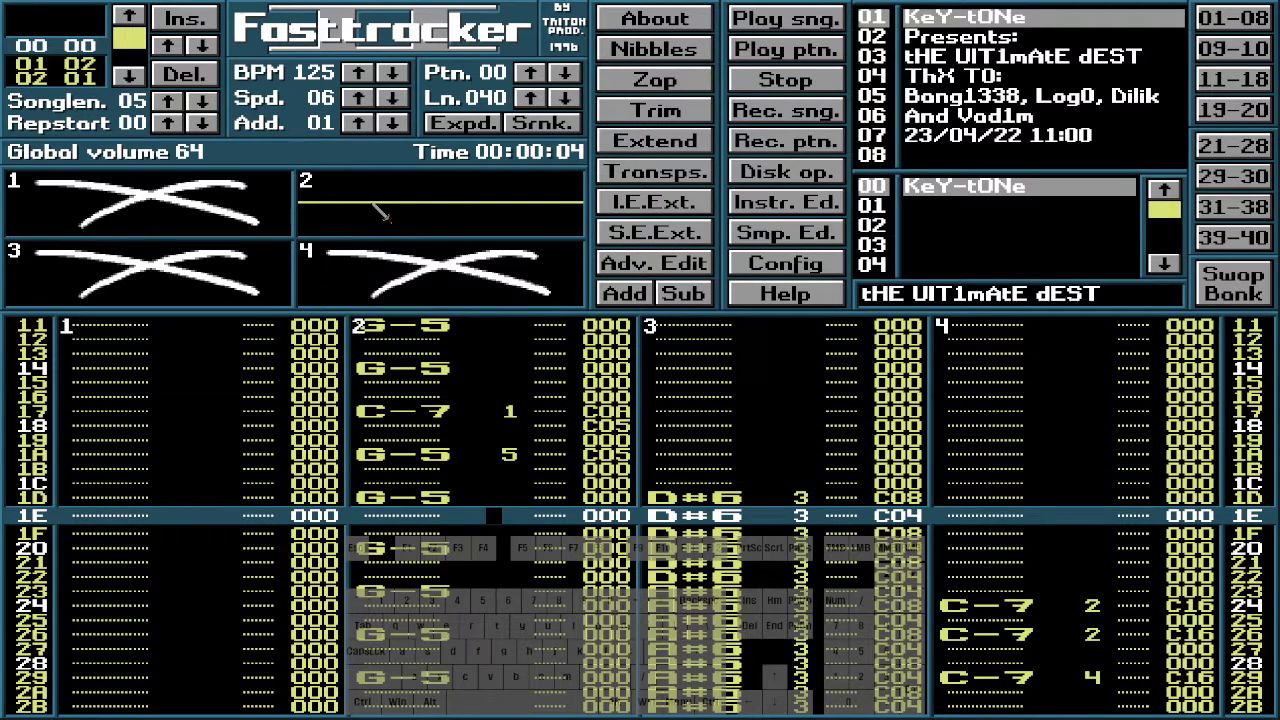
{"action": "key", "text": "Control_R"}
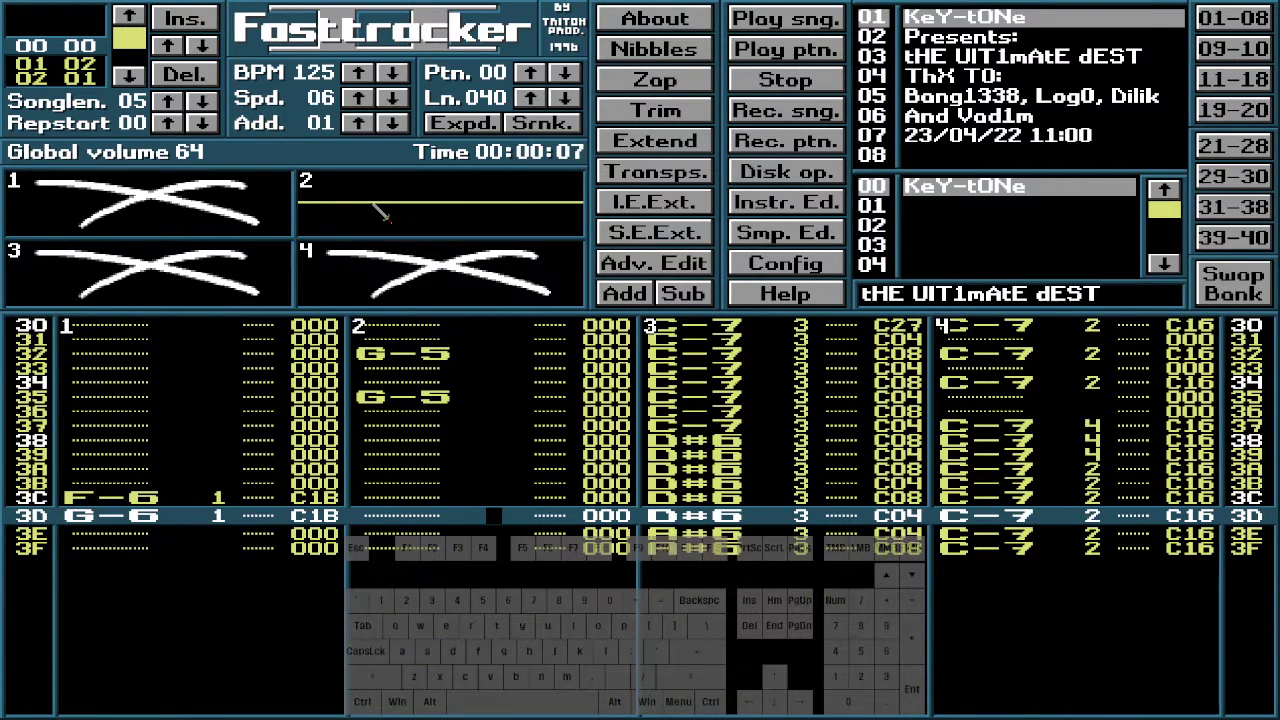
Examine the note, instrument and effect entries of channels 1 and 2 throughout the pattern with the cursor in channel 1
{"action": "key", "text": "Up"}
{"action": "key", "text": "Up"}
{"action": "key", "text": "Up"}
{"action": "key", "text": "Left"}
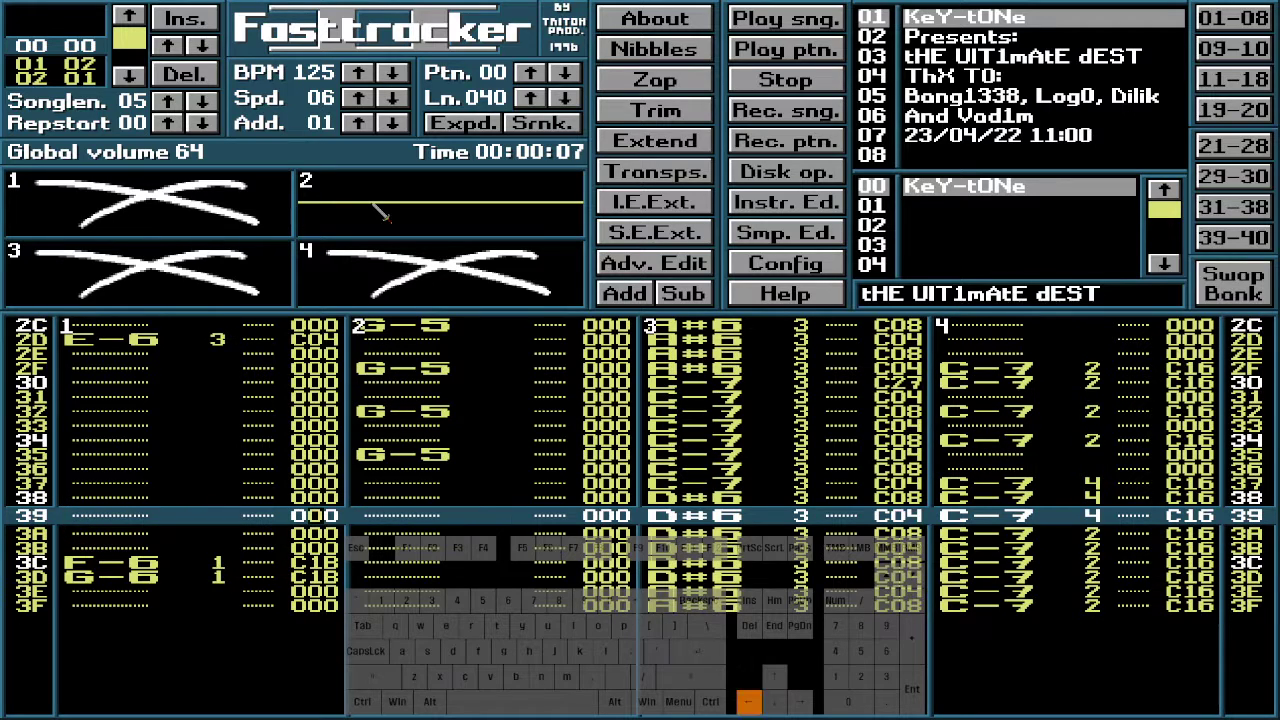
{"action": "key", "text": "Down"}
{"action": "key", "text": "Down"}
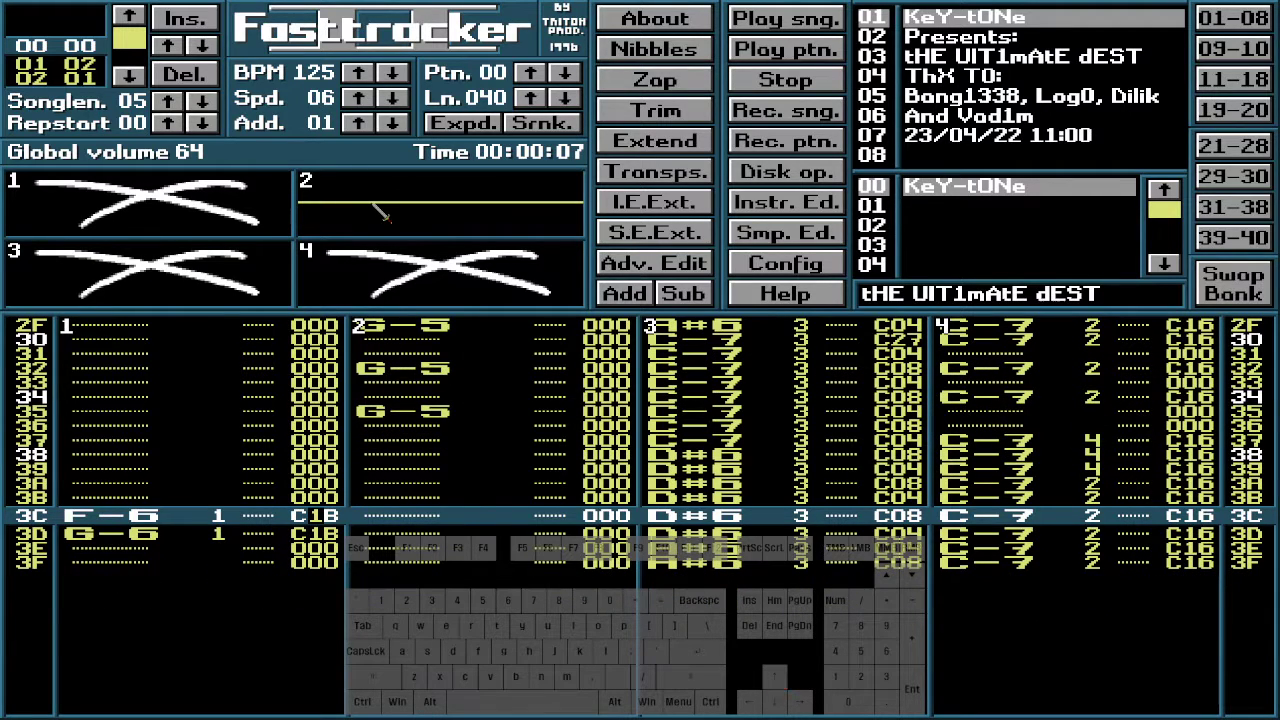
{"action": "key", "text": "Up"}
{"action": "key", "text": "Up"}
{"action": "key", "text": "Up"}
{"action": "key", "text": "Up"}
{"action": "key", "text": "Up"}
{"action": "key", "text": "Up"}
{"action": "key", "text": "Up"}
{"action": "key", "text": "Up"}
{"action": "key", "text": "Up"}
{"action": "key", "text": "Up"}
{"action": "key", "text": "Up"}
{"action": "key", "text": "Up"}
{"action": "key", "text": "Up"}
{"action": "key", "text": "Up"}
{"action": "key", "text": "Up"}
{"action": "key", "text": "Up"}
{"action": "key", "text": "Up"}
{"action": "key", "text": "Up"}
{"action": "key", "text": "Up"}
{"action": "key", "text": "Up"}
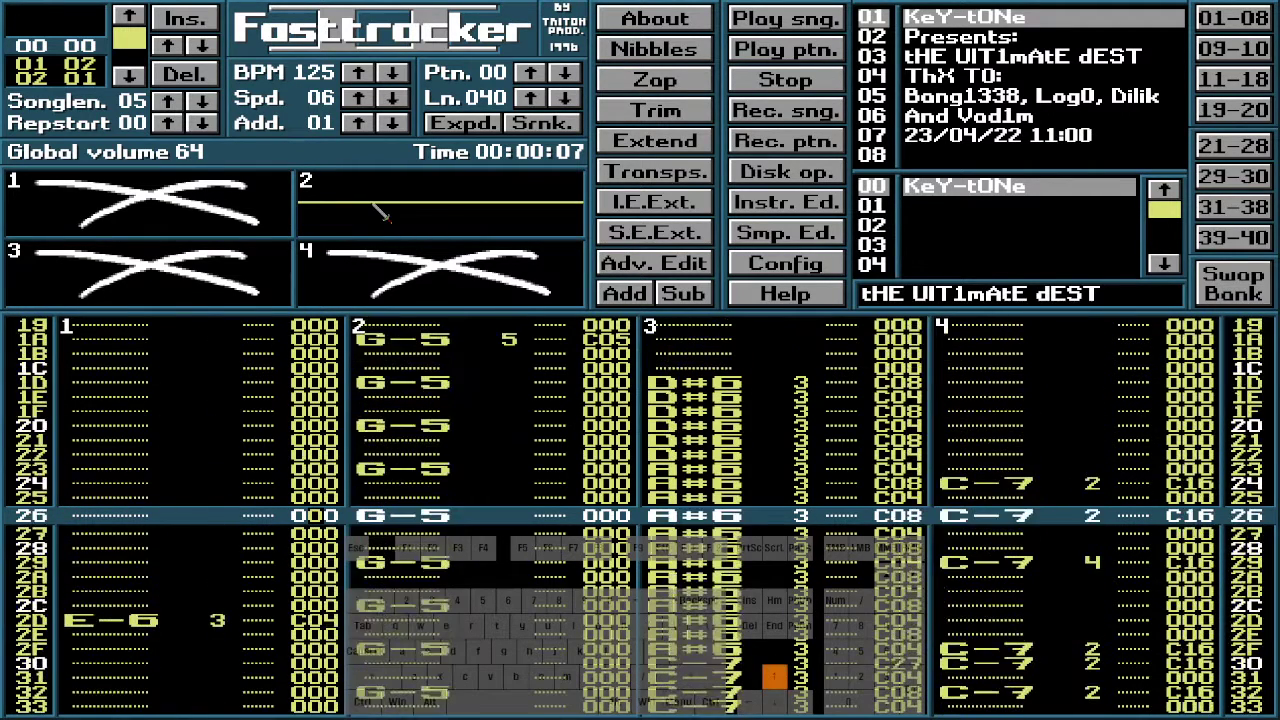
{"action": "key", "text": "Up"}
{"action": "key", "text": "Up"}
{"action": "key", "text": "Up"}
{"action": "key", "text": "Up"}
{"action": "key", "text": "Up"}
{"action": "key", "text": "Up"}
{"action": "key", "text": "Up"}
{"action": "key", "text": "Up"}
{"action": "key", "text": "Up"}
{"action": "key", "text": "Up"}
{"action": "key", "text": "Up"}
{"action": "key", "text": "Up"}
{"action": "key", "text": "Up"}
{"action": "key", "text": "Up"}
{"action": "key", "text": "Up"}
{"action": "key", "text": "Up"}
{"action": "key", "text": "Up"}
{"action": "key", "text": "Up"}
{"action": "key", "text": "Up"}
{"action": "key", "text": "Up"}
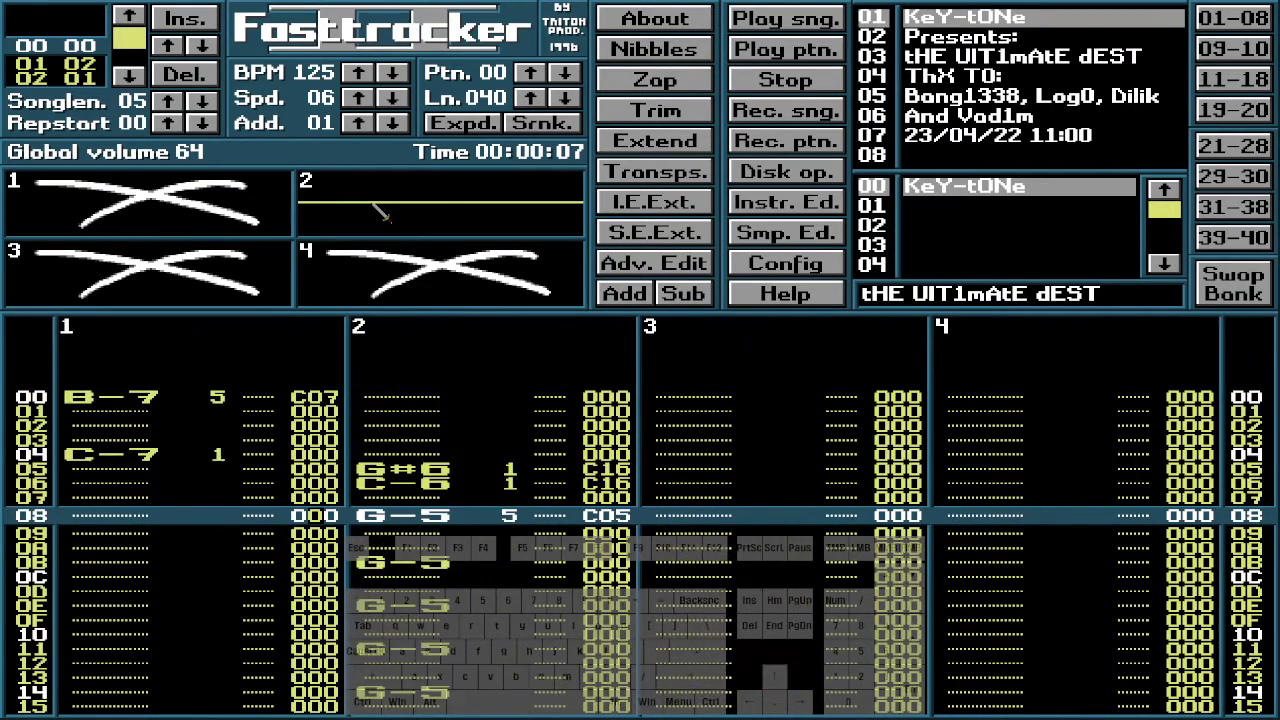
{"action": "key", "text": "Up"}
{"action": "key", "text": "Down"}
{"action": "key", "text": "Down"}
{"action": "key", "text": "Down"}
{"action": "key", "text": "Down"}
{"action": "key", "text": "Down"}
{"action": "key", "text": "Down"}
{"action": "key", "text": "Down"}
{"action": "key", "text": "Down"}
{"action": "key", "text": "Down"}
{"action": "key", "text": "Down"}
{"action": "key", "text": "Down"}
{"action": "key", "text": "Down"}
{"action": "key", "text": "Down"}
{"action": "key", "text": "Down"}
{"action": "key", "text": "Down"}
{"action": "key", "text": "Down"}
{"action": "key", "text": "Down"}
{"action": "key", "text": "Down"}
{"action": "key", "text": "Down"}
{"action": "key", "text": "Down"}
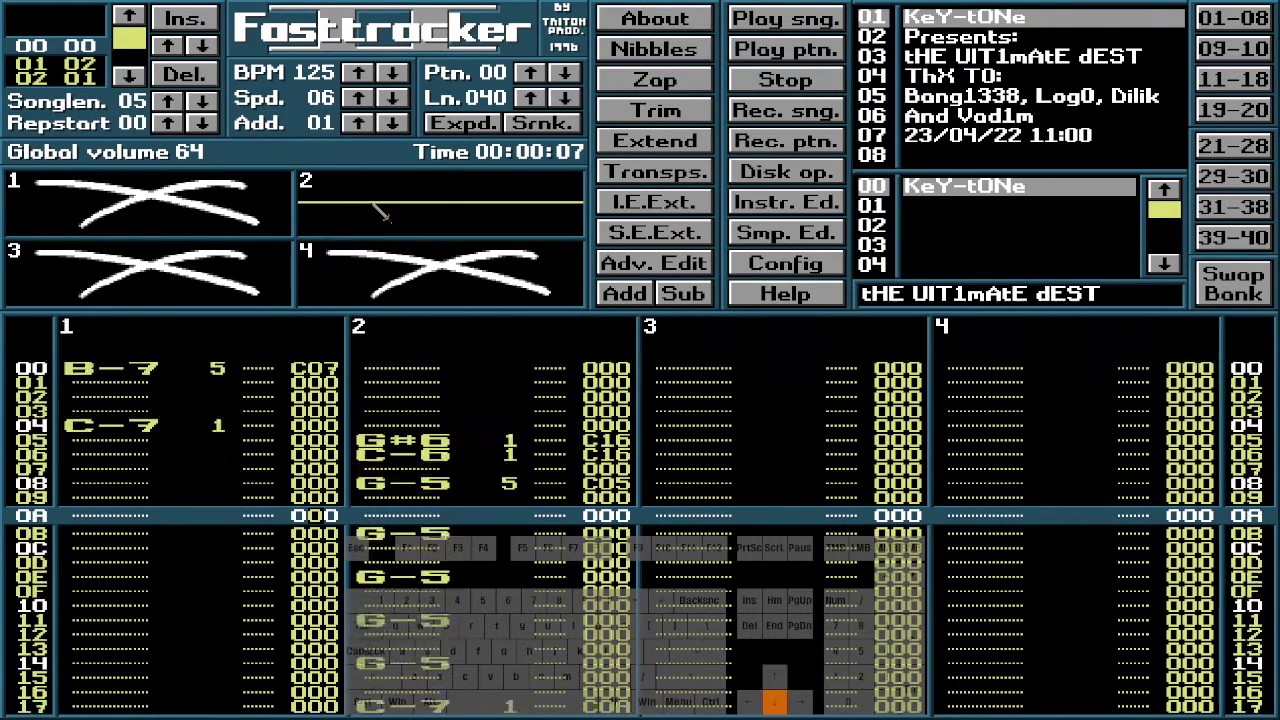
{"action": "key", "text": "Down"}
{"action": "key", "text": "Down"}
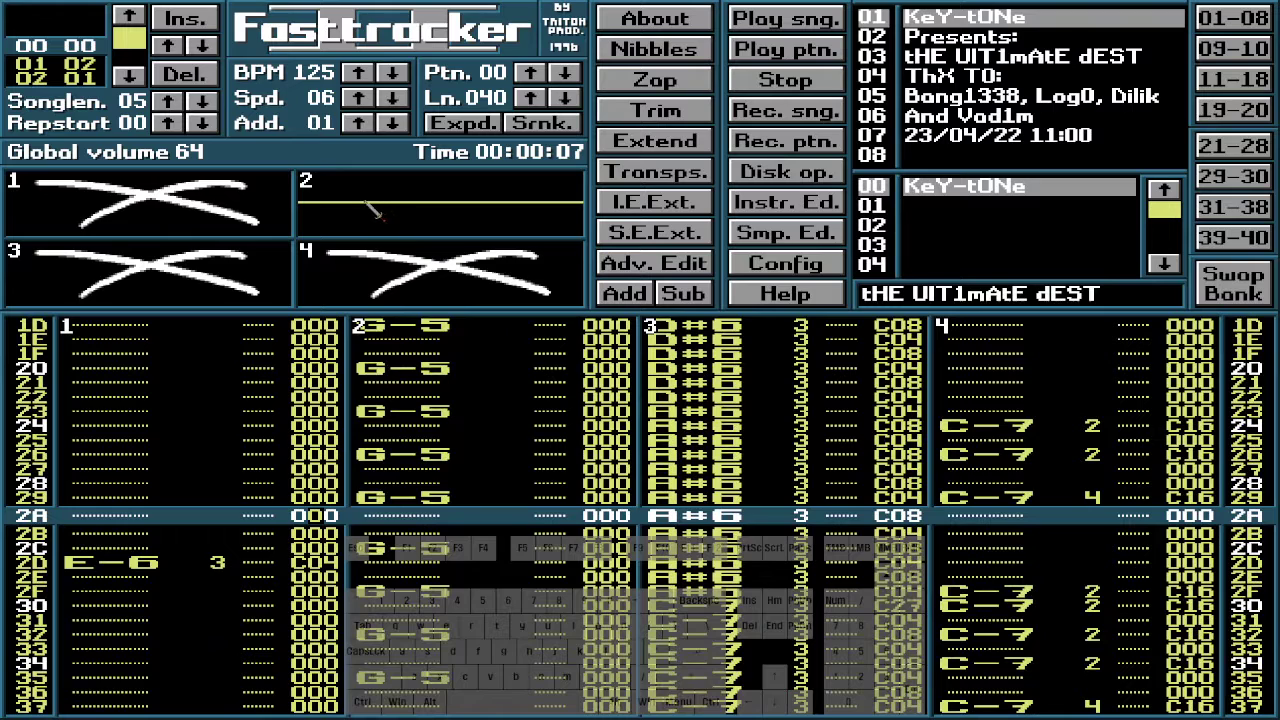
Solo channel 1 in place of channel 2
{"action": "right_click", "coordinate": [376, 212]}
{"action": "right_click", "coordinate": [258, 216]}
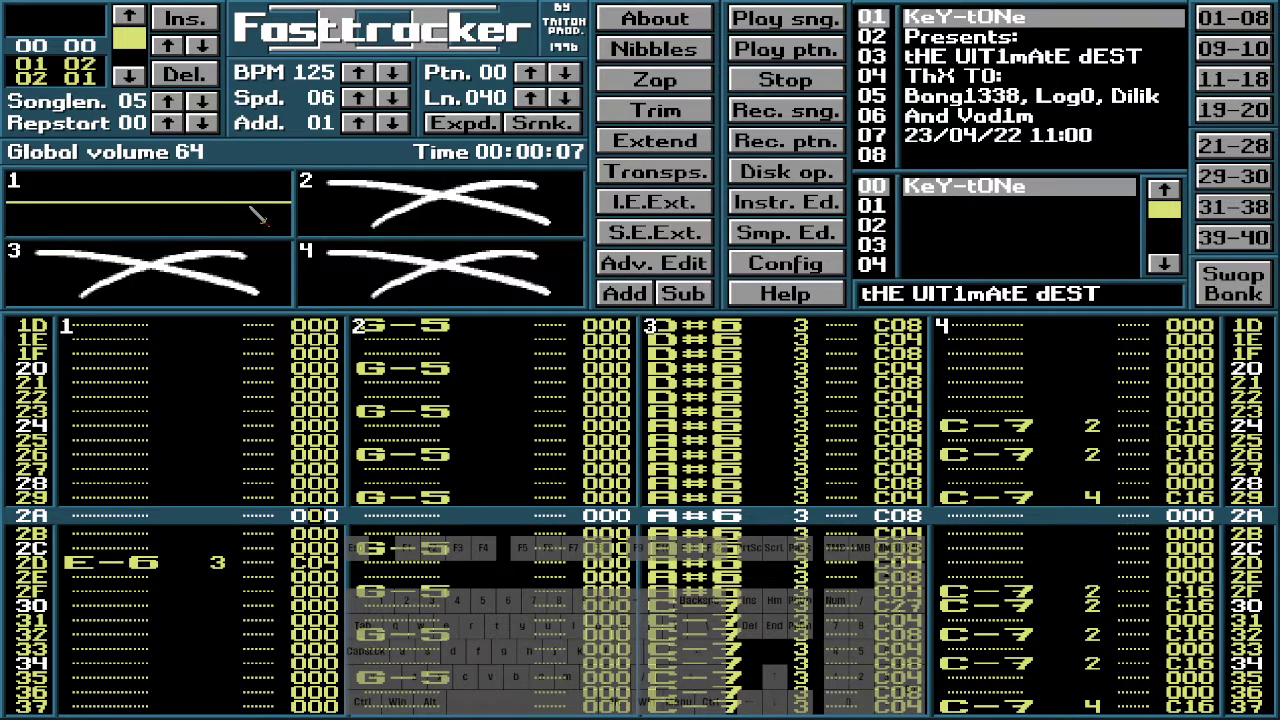
Clear the instrument number and the C1B volume effect from the G-6 note on row 3D of channel 1
{"action": "key", "text": "Down"}
{"action": "key", "text": "Down"}
{"action": "key", "text": "Down"}
{"action": "key", "text": "Down"}
{"action": "key", "text": "Down"}
{"action": "key", "text": "Down"}
{"action": "key", "text": "Down"}
{"action": "key", "text": "Down"}
{"action": "key", "text": "Down"}
{"action": "key", "text": "Down"}
{"action": "key", "text": "Down"}
{"action": "key", "text": "Down"}
{"action": "key", "text": "Down"}
{"action": "key", "text": "Down"}
{"action": "key", "text": "Down"}
{"action": "key", "text": "Down"}
{"action": "key", "text": "Down"}
{"action": "key", "text": "Down"}
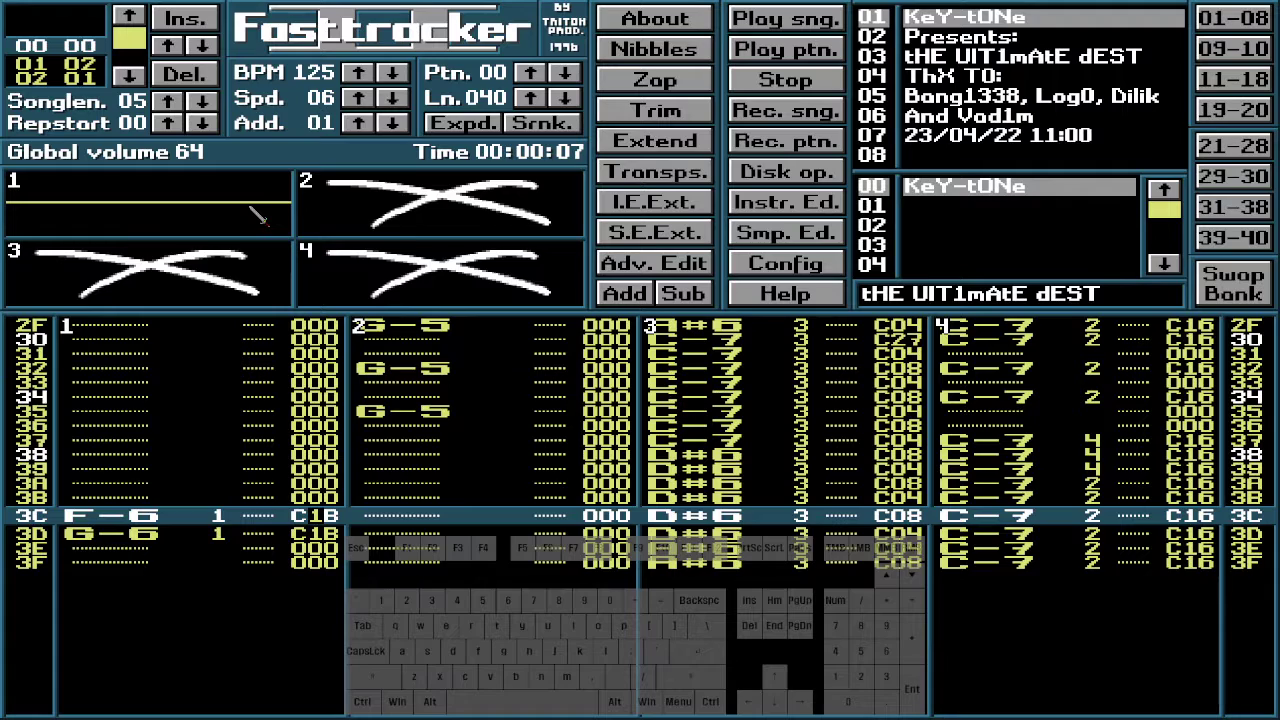
{"action": "key", "text": "Down"}
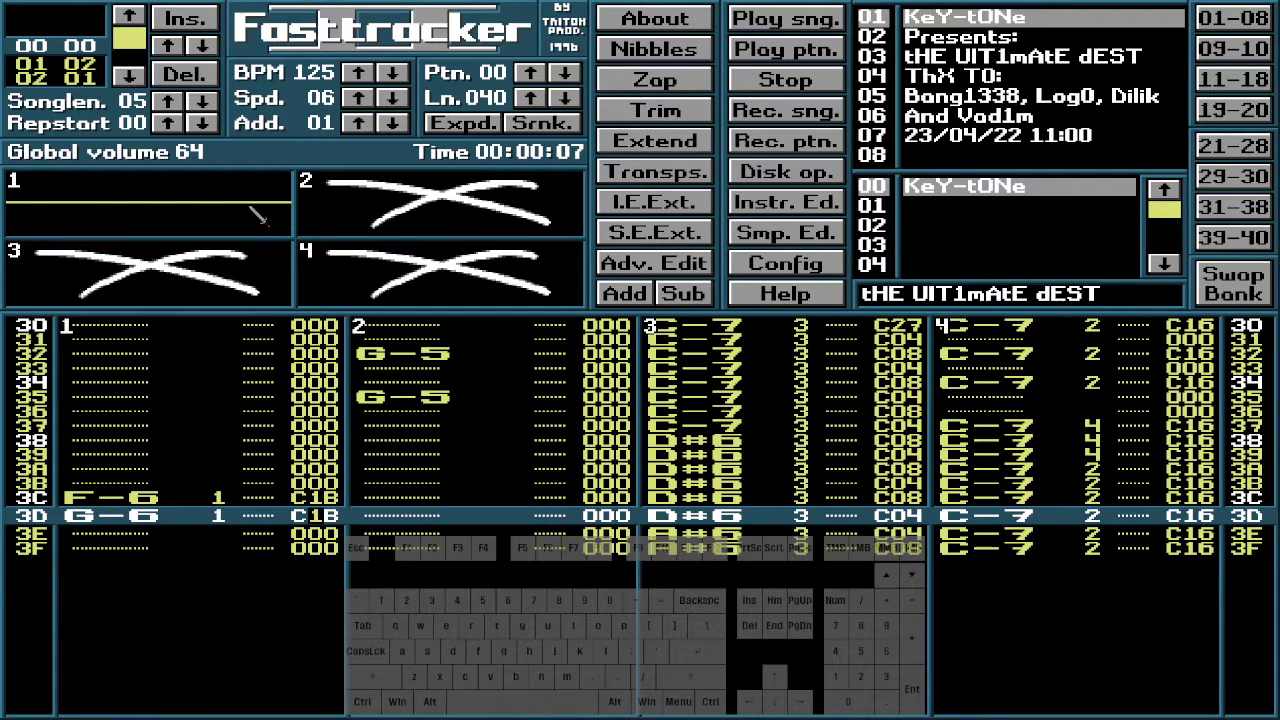
{"action": "key", "text": "Left"}
{"action": "key", "text": "space"}
{"action": "key", "text": "0"}
{"action": "key", "text": "Up"}
{"action": "key", "text": "Right"}
{"action": "key", "text": "Right"}
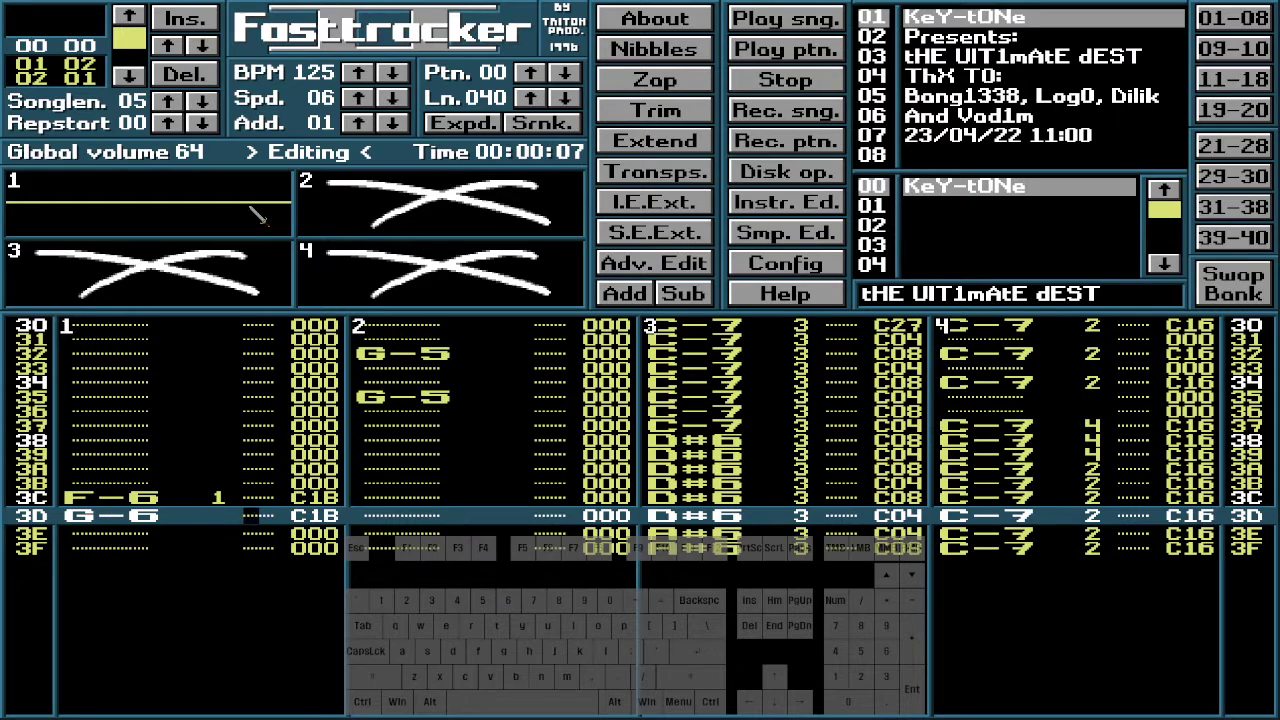
{"action": "key", "text": "Left"}
{"action": "key", "text": "Left"}
{"action": "key", "text": "alt+Delete"}
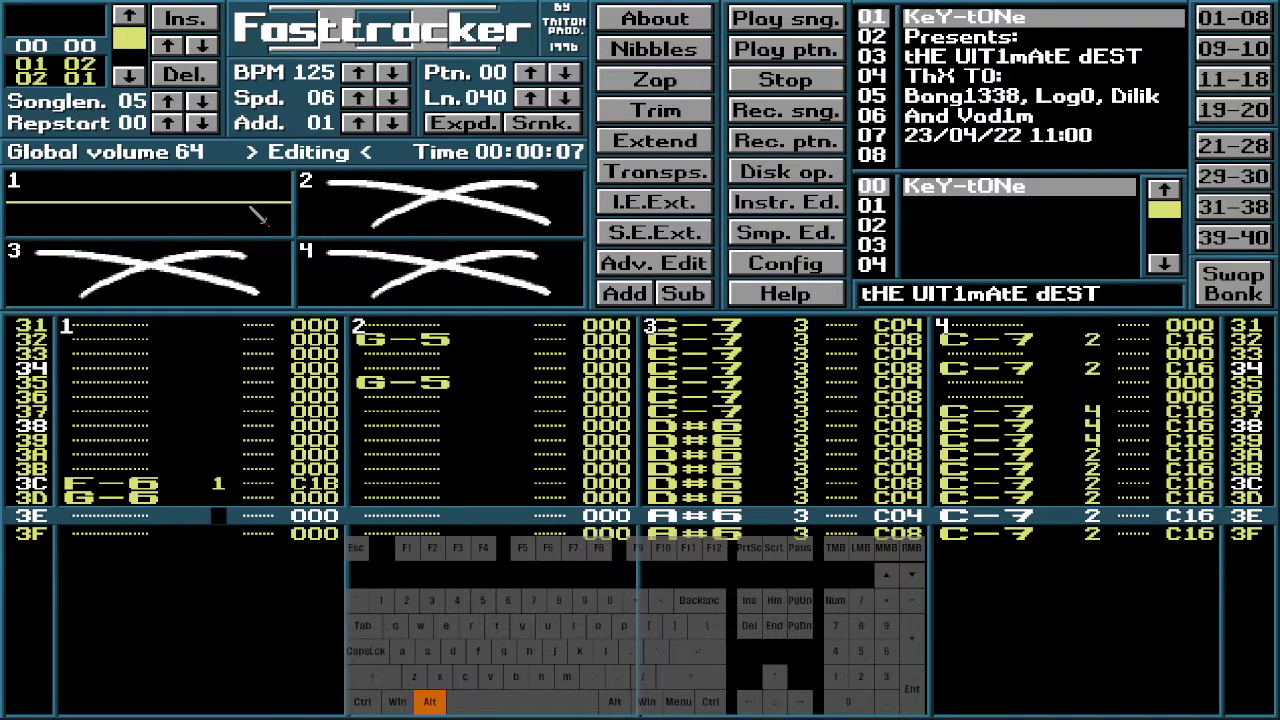
Clear the repeated instrument number 3 from channel 3 on rows 1E through 3F, keeping it on the first D#6 at row 1D
{"action": "key", "text": "Up"}
{"action": "key", "text": "Up"}
{"action": "key", "text": "Right"}
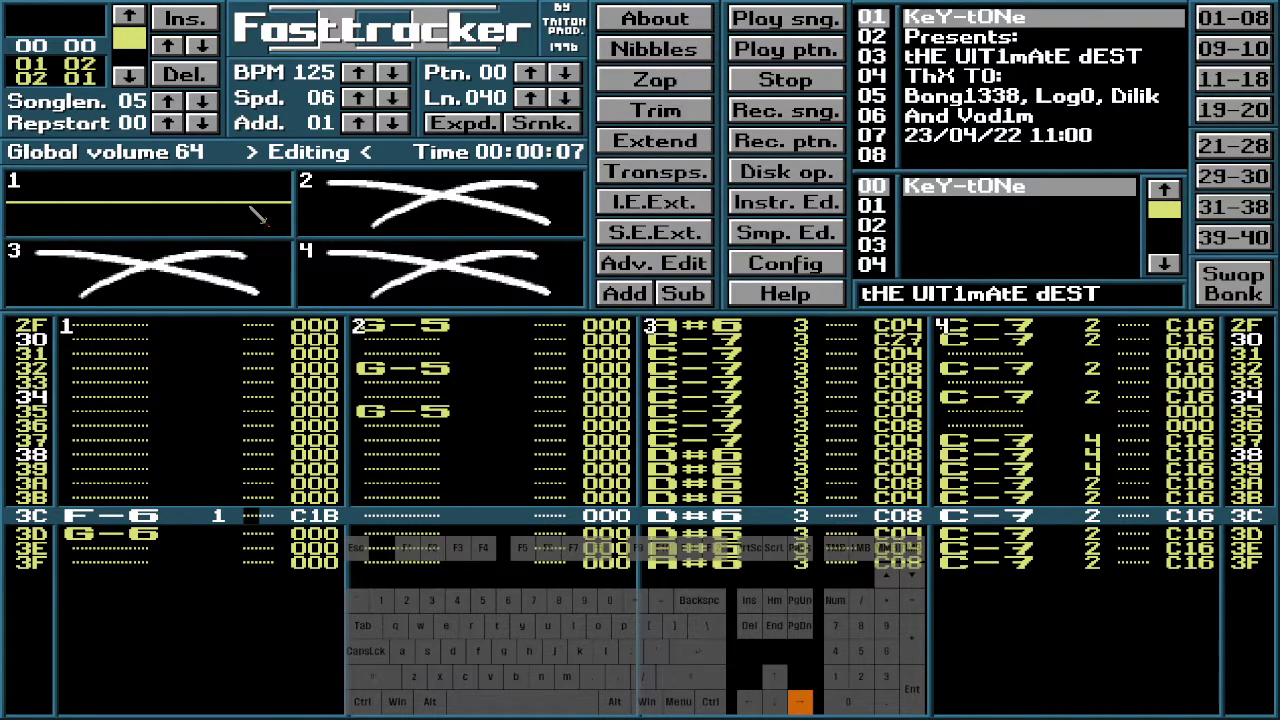
{"action": "key", "text": "Right"}
{"action": "key", "text": "Left"}
{"action": "key", "text": "Up"}
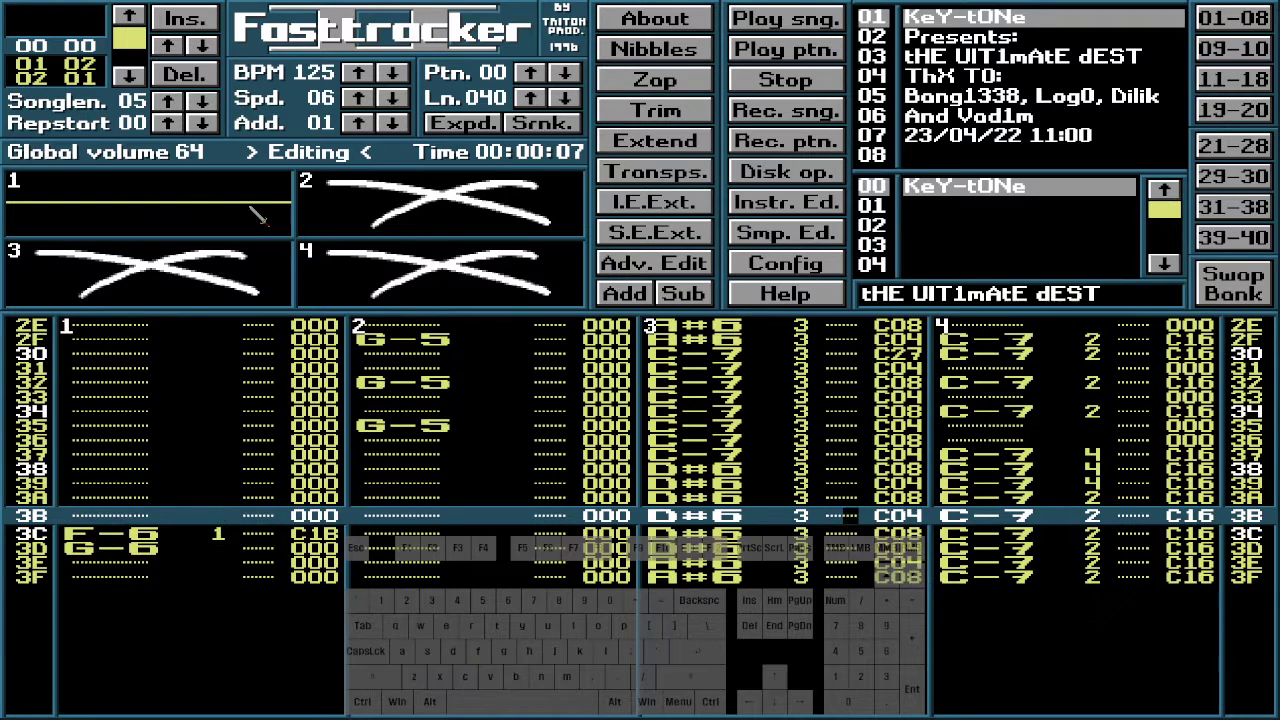
{"action": "key", "text": "Left"}
{"action": "key", "text": "Up"}
{"action": "key", "text": "Up"}
{"action": "key", "text": "Up"}
{"action": "key", "text": "Up"}
{"action": "key", "text": "Up"}
{"action": "key", "text": "Up"}
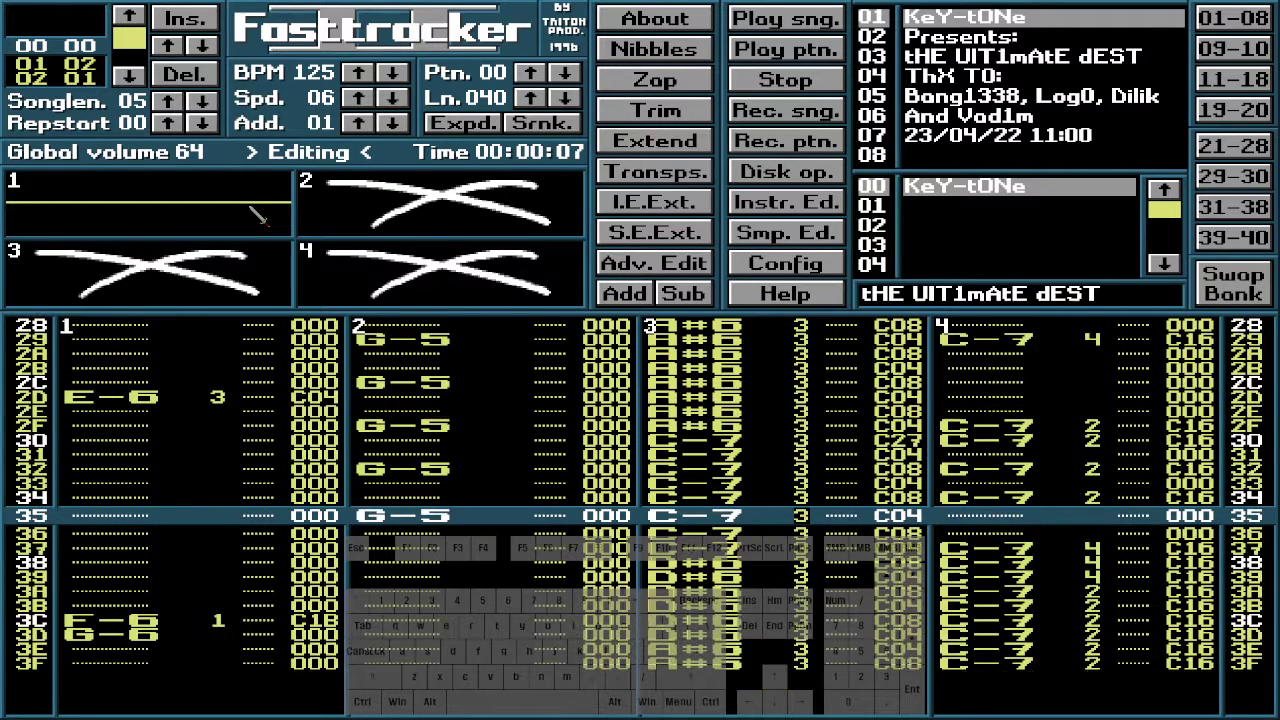
{"action": "key", "text": "Up"}
{"action": "key", "text": "Up"}
{"action": "key", "text": "Up"}
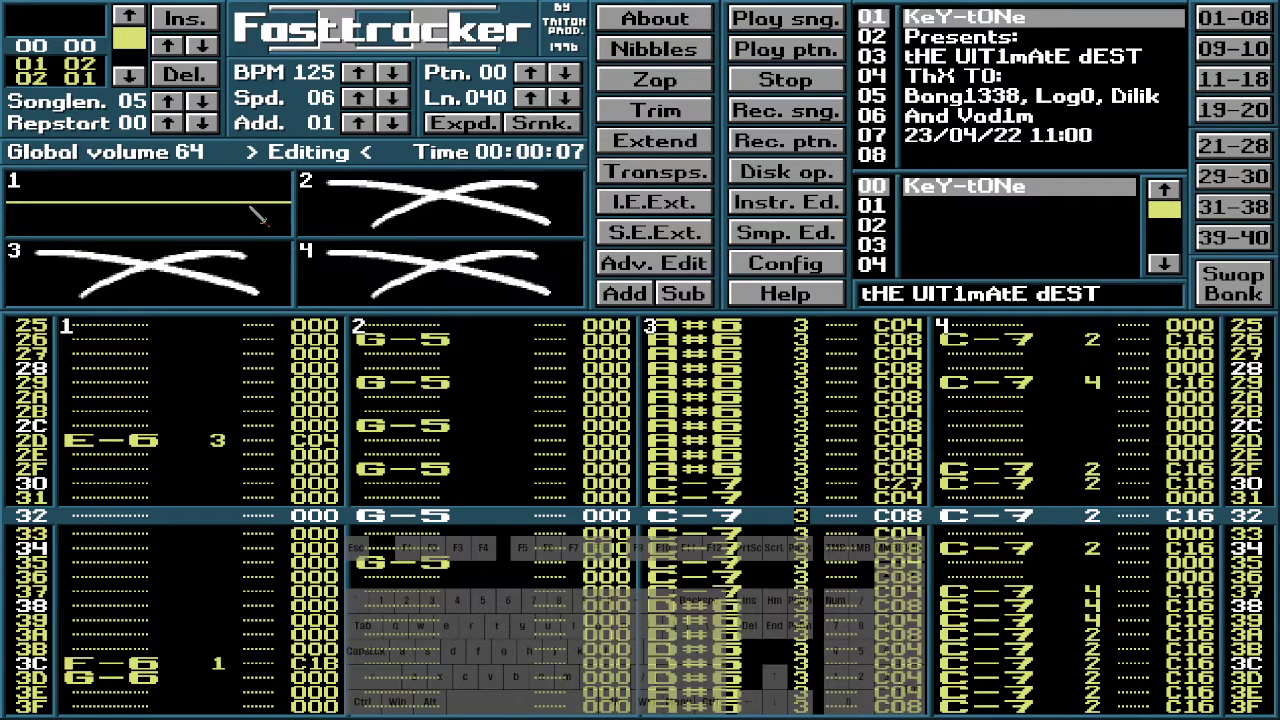
{"action": "key", "text": "Up"}
{"action": "key", "text": "Up"}
{"action": "key", "text": "Up"}
{"action": "key", "text": "Up"}
{"action": "key", "text": "Up"}
{"action": "key", "text": "Up"}
{"action": "key", "text": "Up"}
{"action": "key", "text": "Up"}
{"action": "key", "text": "Up"}
{"action": "key", "text": "Up"}
{"action": "key", "text": "Up"}
{"action": "key", "text": "Up"}
{"action": "key", "text": "Up"}
{"action": "key", "text": "Up"}
{"action": "key", "text": "Up"}
{"action": "key", "text": "Up"}
{"action": "key", "text": "Up"}
{"action": "key", "text": "Up"}
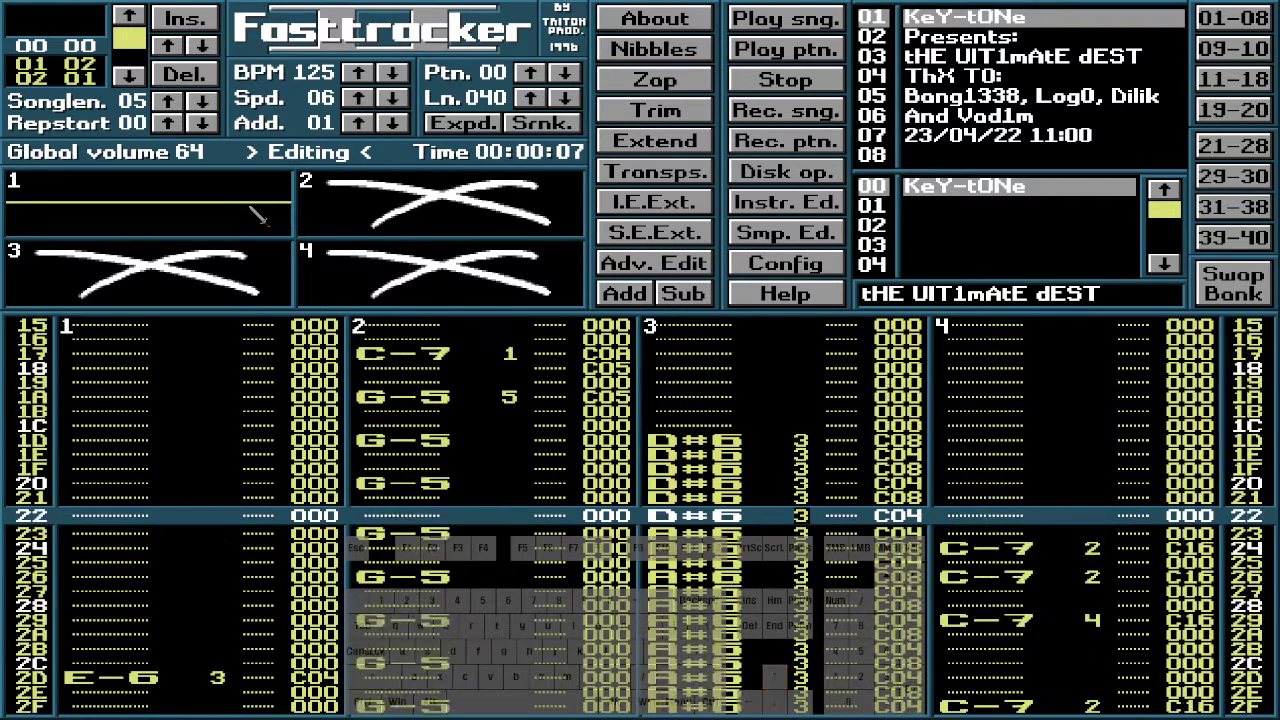
{"action": "key", "text": "Up"}
{"action": "key", "text": "Up"}
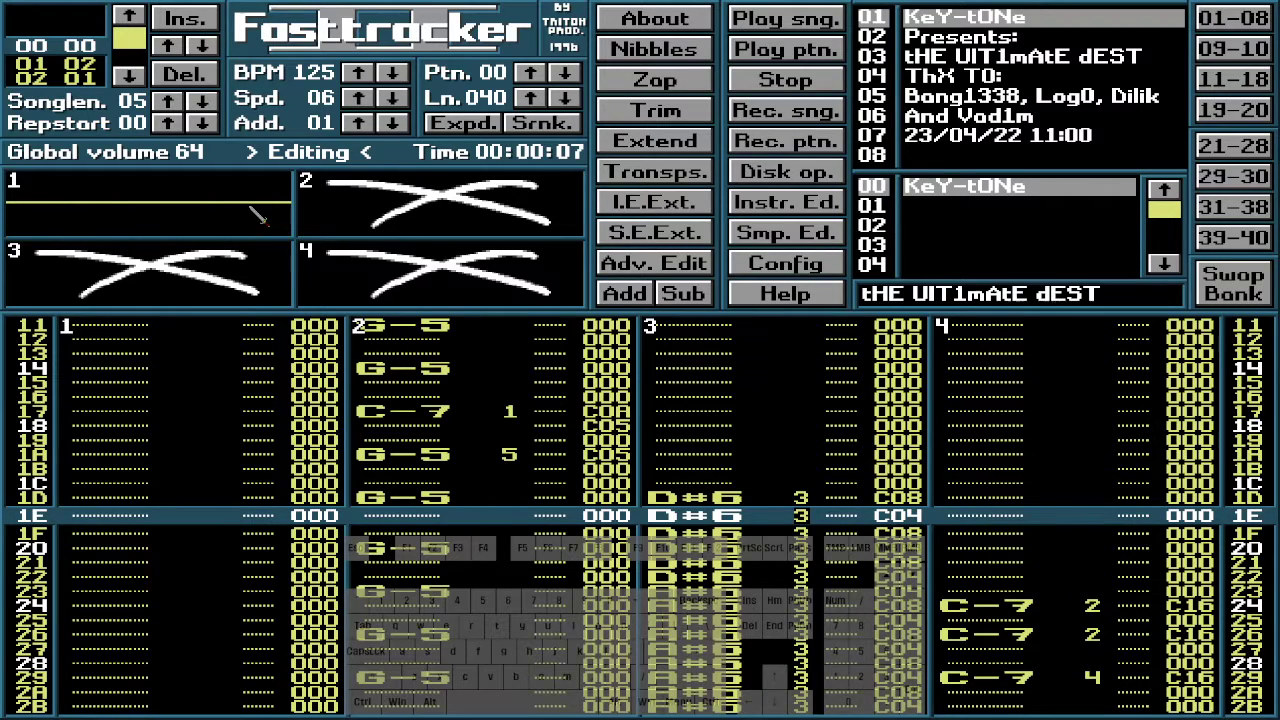
{"action": "key", "text": "0"}
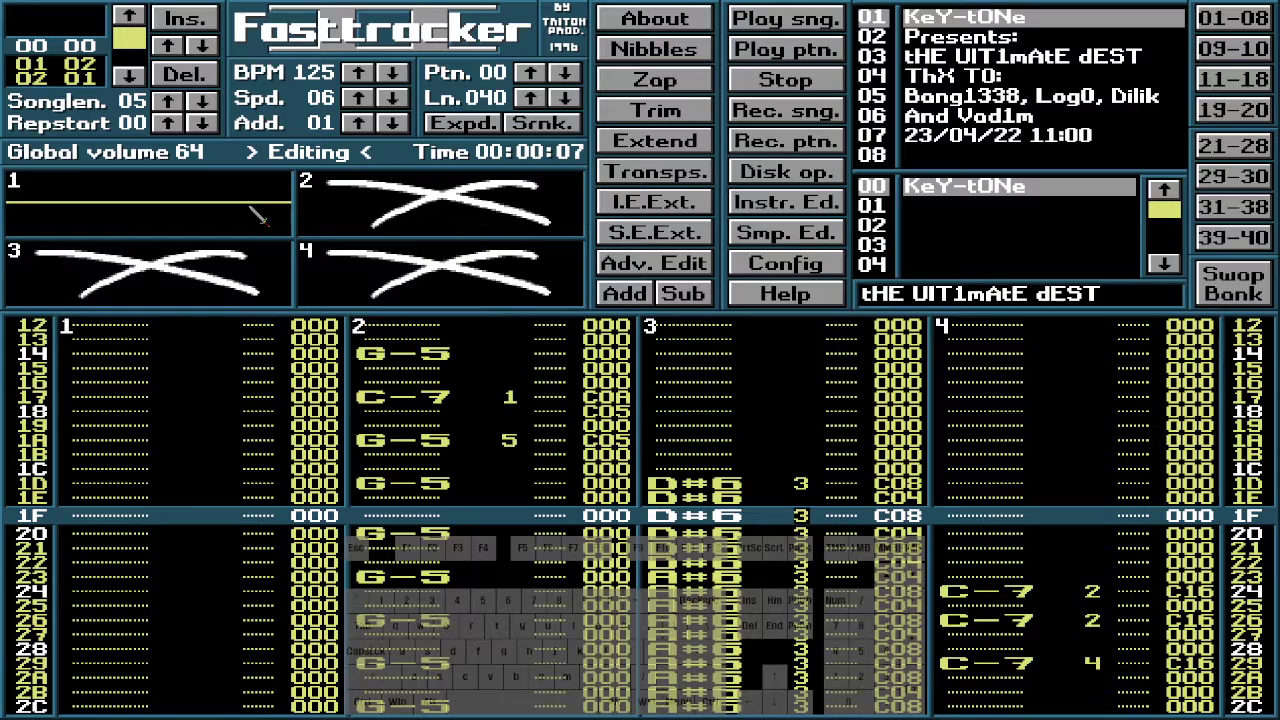
{"action": "key", "text": "Down"}
{"action": "key", "text": "Down"}
{"action": "key", "text": "Down"}
{"action": "key", "text": "Down"}
{"action": "key", "text": "Down"}
{"action": "key", "text": "Down"}
{"action": "key", "text": "Down"}
{"action": "key", "text": "Down"}
{"action": "key", "text": "Down"}
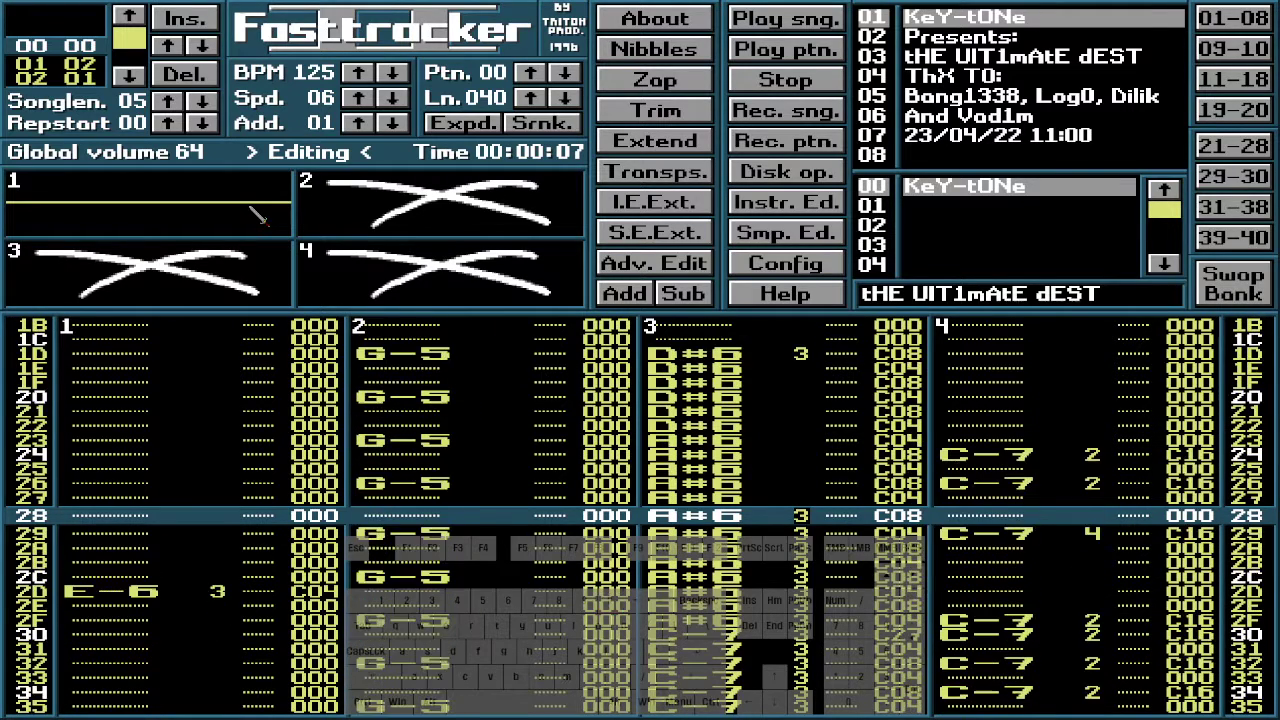
{"action": "key", "text": "Down"}
{"action": "key", "text": "Down"}
{"action": "key", "text": "Down"}
{"action": "key", "text": "Down"}
{"action": "key", "text": "Down"}
{"action": "key", "text": "Down"}
{"action": "key", "text": "Down"}
{"action": "key", "text": "Down"}
{"action": "key", "text": "Down"}
{"action": "key", "text": "Down"}
{"action": "key", "text": "Down"}
{"action": "key", "text": "Down"}
{"action": "key", "text": "Down"}
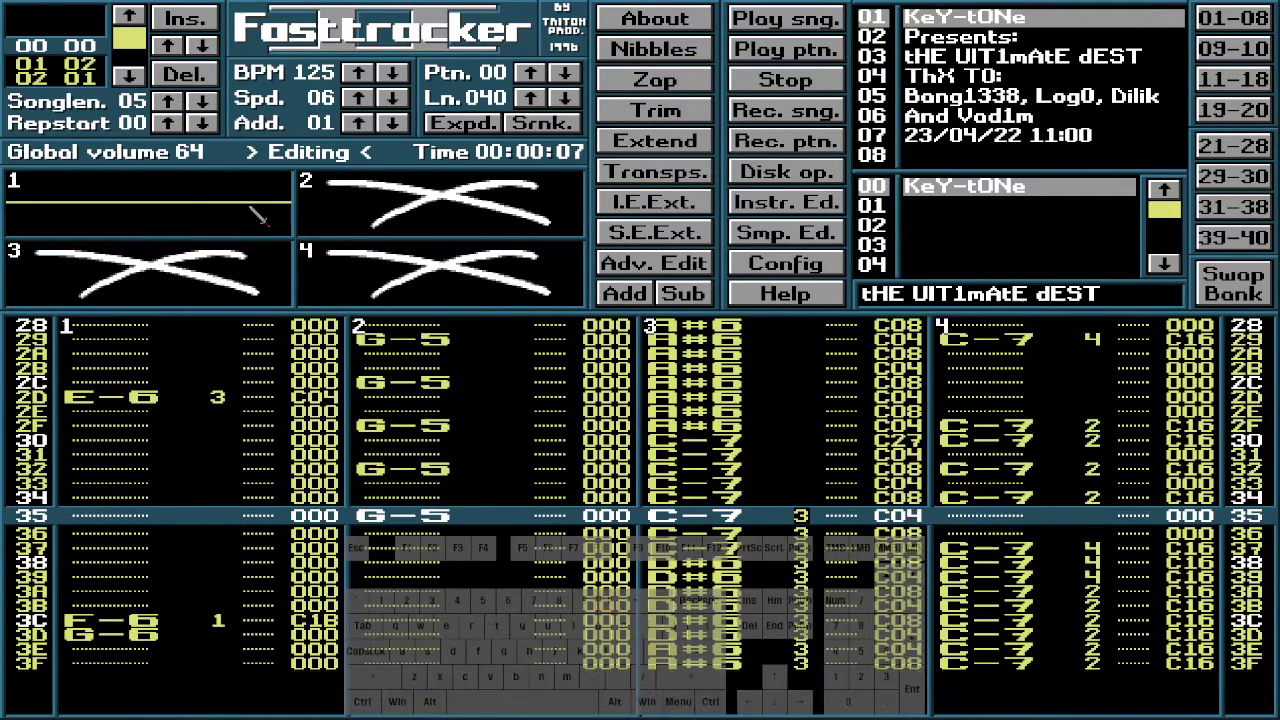
{"action": "key", "text": "0"}
{"action": "key", "text": "0"}
{"action": "key", "text": "0"}
{"action": "key", "text": "0"}
{"action": "key", "text": "0"}
{"action": "key", "text": "0"}
{"action": "key", "text": "0"}
{"action": "key", "text": "0"}
{"action": "key", "text": "0"}
{"action": "key", "text": "0"}
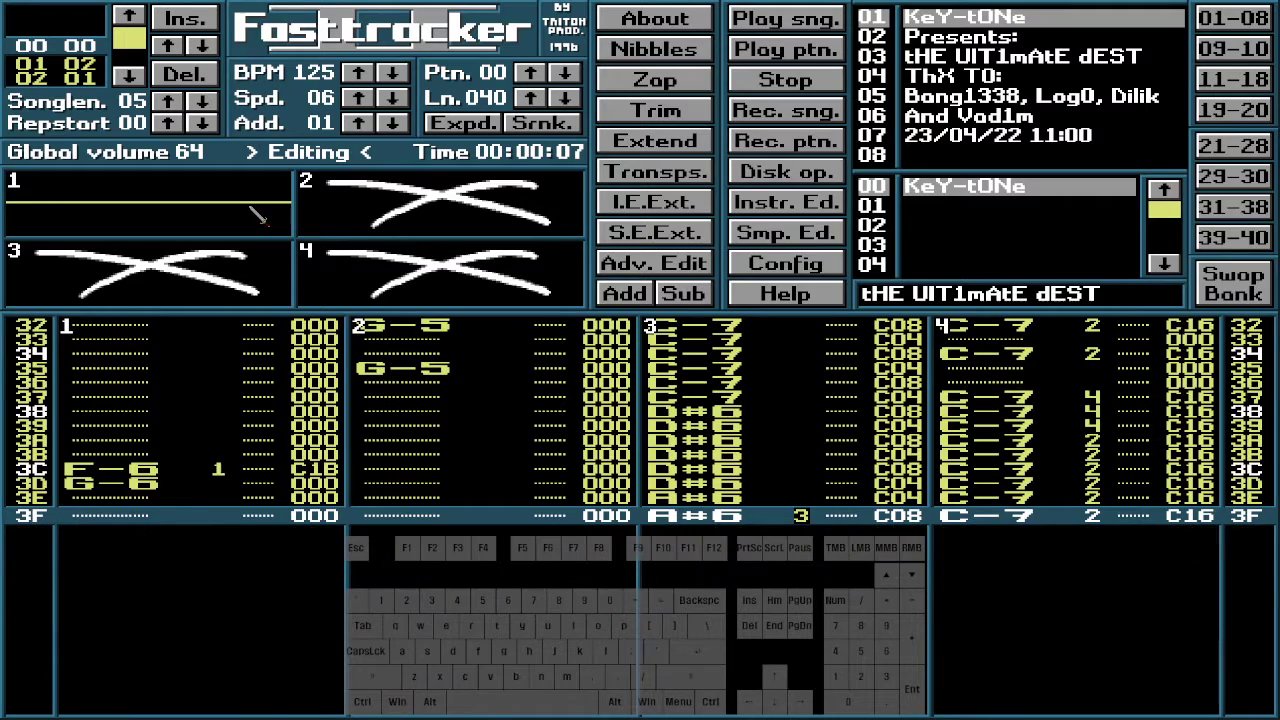
Unmute all four channels, play the pattern to check the channel 3 edits and stop playback
{"action": "key", "text": "Down"}
{"action": "key", "text": "Up"}
{"action": "key", "text": "Up"}
{"action": "key", "text": "Up"}
{"action": "key", "text": "Up"}
{"action": "key", "text": "Up"}
{"action": "key", "text": "Up"}
{"action": "key", "text": "Up"}
{"action": "key", "text": "Up"}
{"action": "key", "text": "Up"}
{"action": "key", "text": "Up"}
{"action": "key", "text": "Up"}
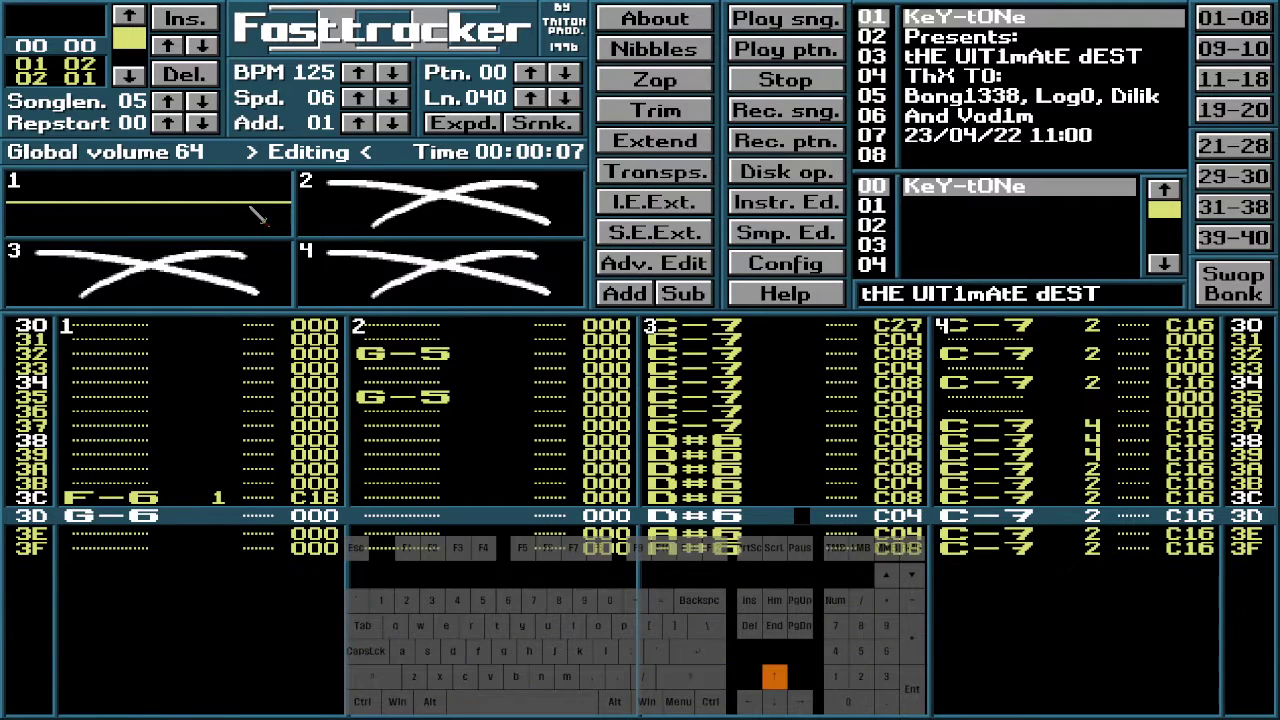
{"action": "key", "text": "Up"}
{"action": "key", "text": "Up"}
{"action": "key", "text": "Up"}
{"action": "key", "text": "Up"}
{"action": "key", "text": "Up"}
{"action": "key", "text": "Up"}
{"action": "key", "text": "Up"}
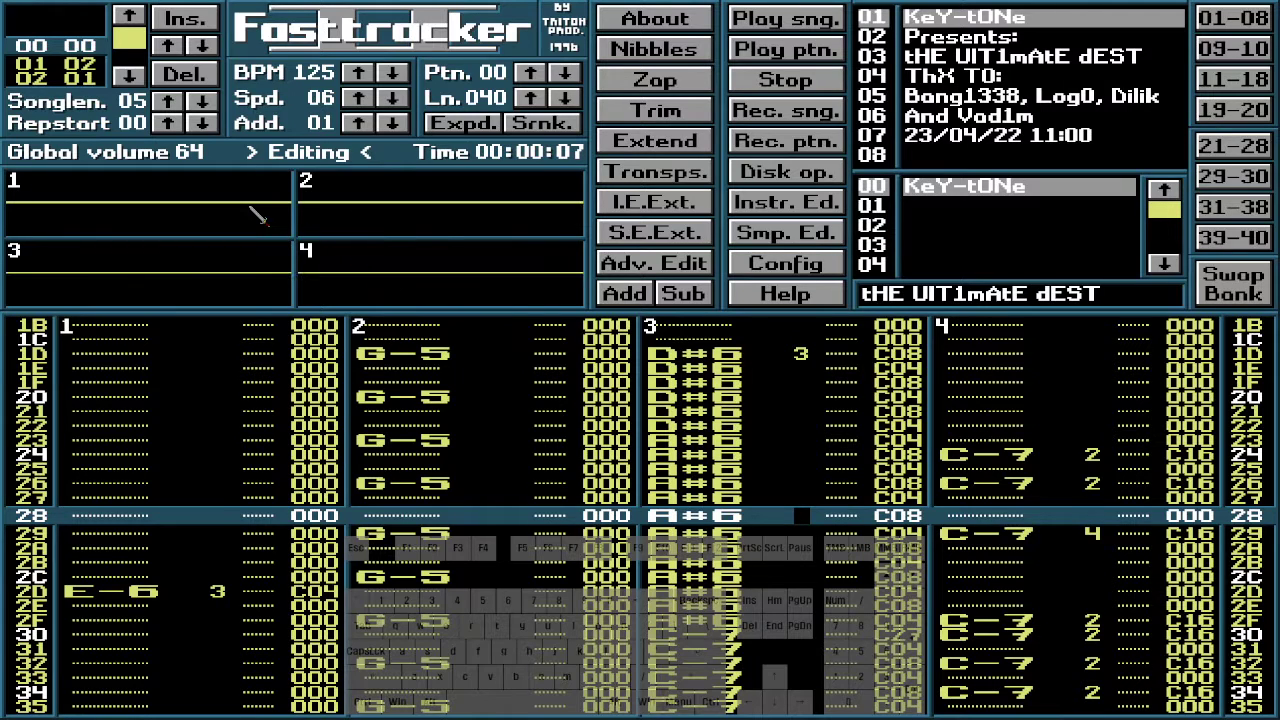
{"action": "key", "text": "Control_R"}
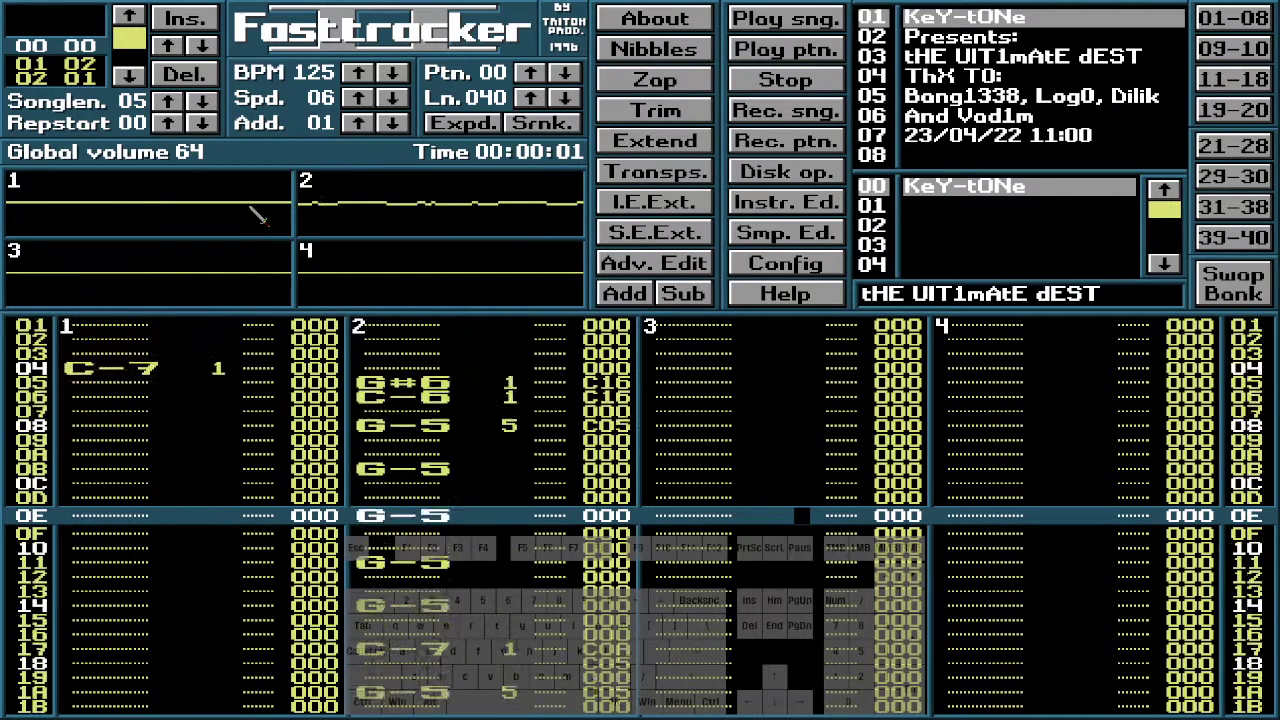
{"action": "key", "text": "space"}
Play the pattern again from row 00 with all four channels audible, then stop it
{"action": "key", "text": "Up"}
{"action": "key", "text": "Up"}
{"action": "key", "text": "Up"}
{"action": "key", "text": "Up"}
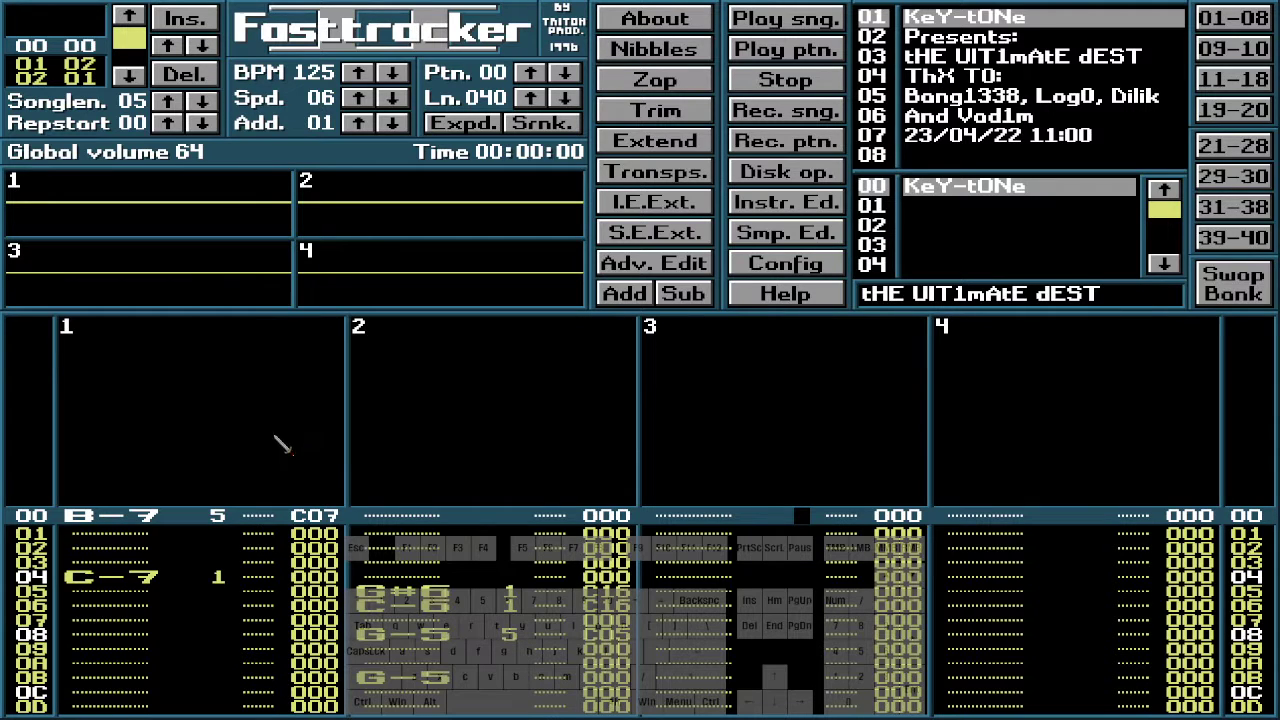
{"action": "key", "text": "space"}
{"action": "key", "text": "Control_R"}
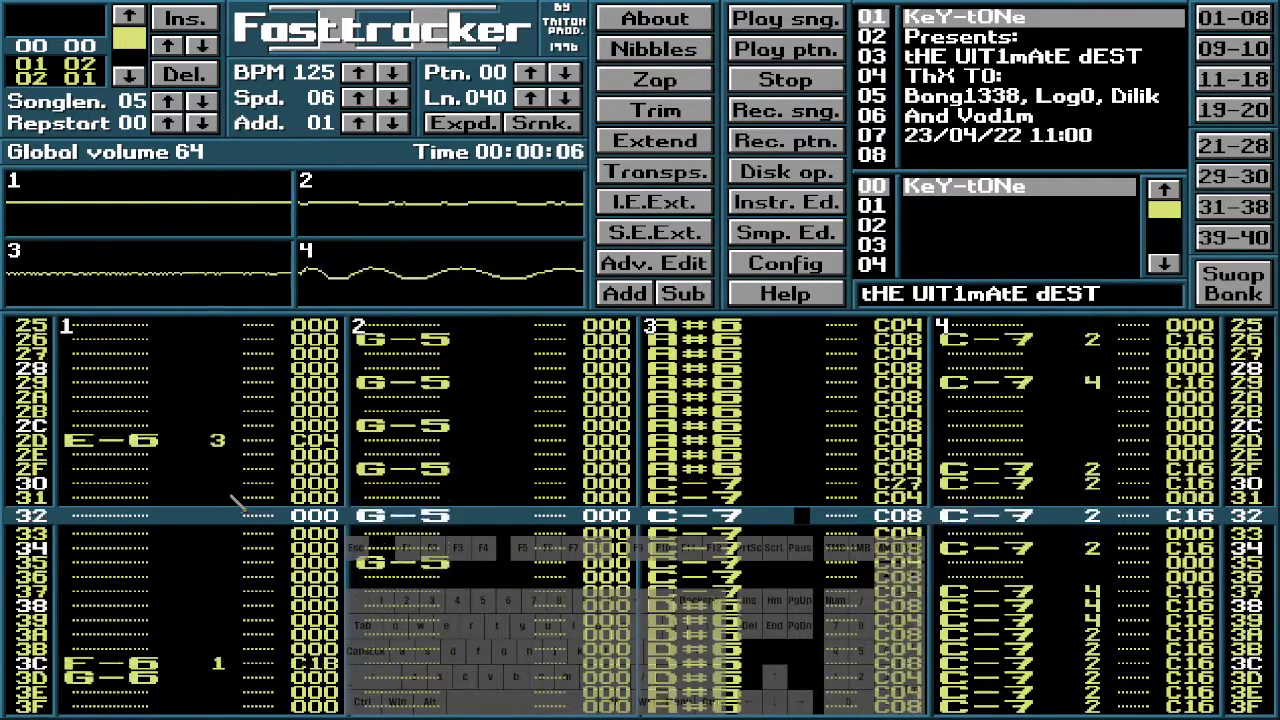
{"action": "key", "text": "space"}
Examine channel 4 and the upper pattern rows for further repeated instrument numbers and effects
{"action": "key", "text": "Up"}
{"action": "key", "text": "Up"}
{"action": "key", "text": "Up"}
{"action": "key", "text": "Up"}
{"action": "key", "text": "Up"}
{"action": "key", "text": "Up"}
{"action": "key", "text": "Up"}
{"action": "key", "text": "Up"}
{"action": "key", "text": "Up"}
{"action": "key", "text": "Up"}
{"action": "key", "text": "Up"}
{"action": "key", "text": "Up"}
{"action": "key", "text": "Up"}
{"action": "key", "text": "Up"}
{"action": "key", "text": "Up"}
{"action": "key", "text": "Up"}
{"action": "key", "text": "Up"}
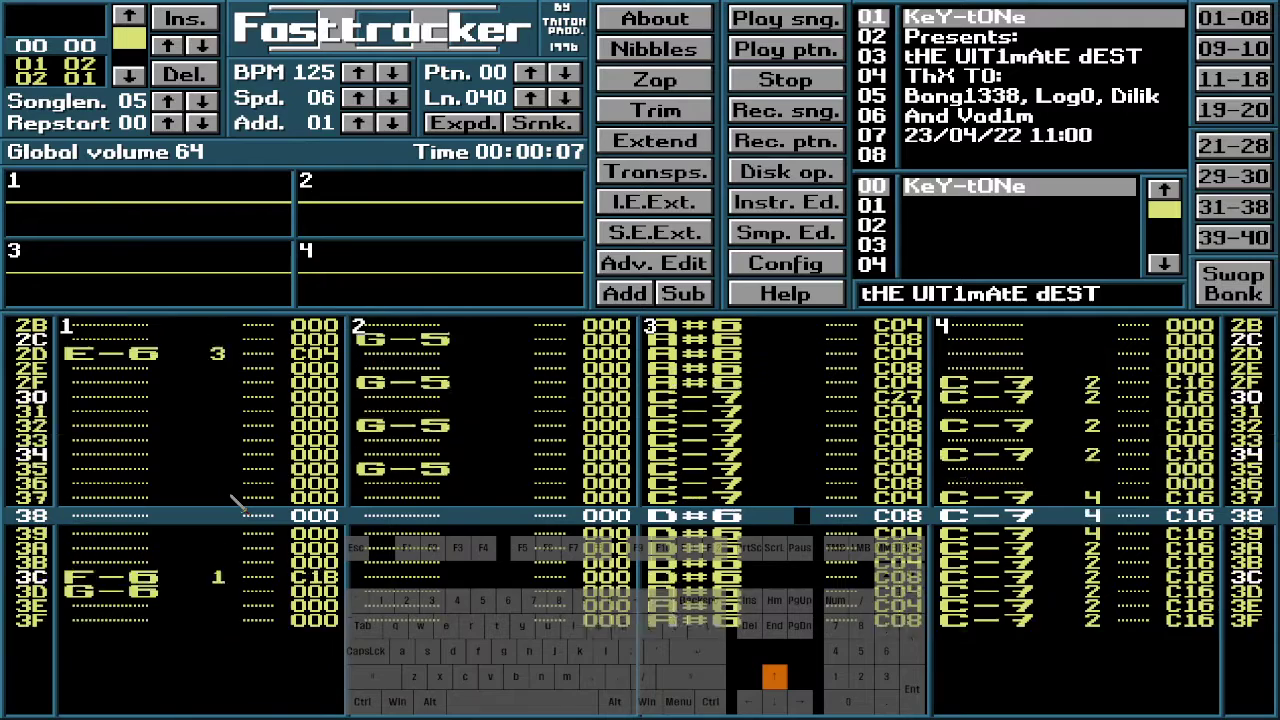
{"action": "key", "text": "Up"}
{"action": "key", "text": "Up"}
{"action": "key", "text": "Up"}
{"action": "key", "text": "Up"}
{"action": "key", "text": "Up"}
{"action": "key", "text": "Up"}
{"action": "key", "text": "Up"}
{"action": "key", "text": "Up"}
{"action": "key", "text": "Up"}
{"action": "key", "text": "Right"}
{"action": "key", "text": "Right"}
{"action": "key", "text": "Right"}
{"action": "key", "text": "Right"}
{"action": "key", "text": "Right"}
{"action": "key", "text": "Right"}
{"action": "key", "text": "Right"}
{"action": "key", "text": "Right"}
{"action": "key", "text": "Right"}
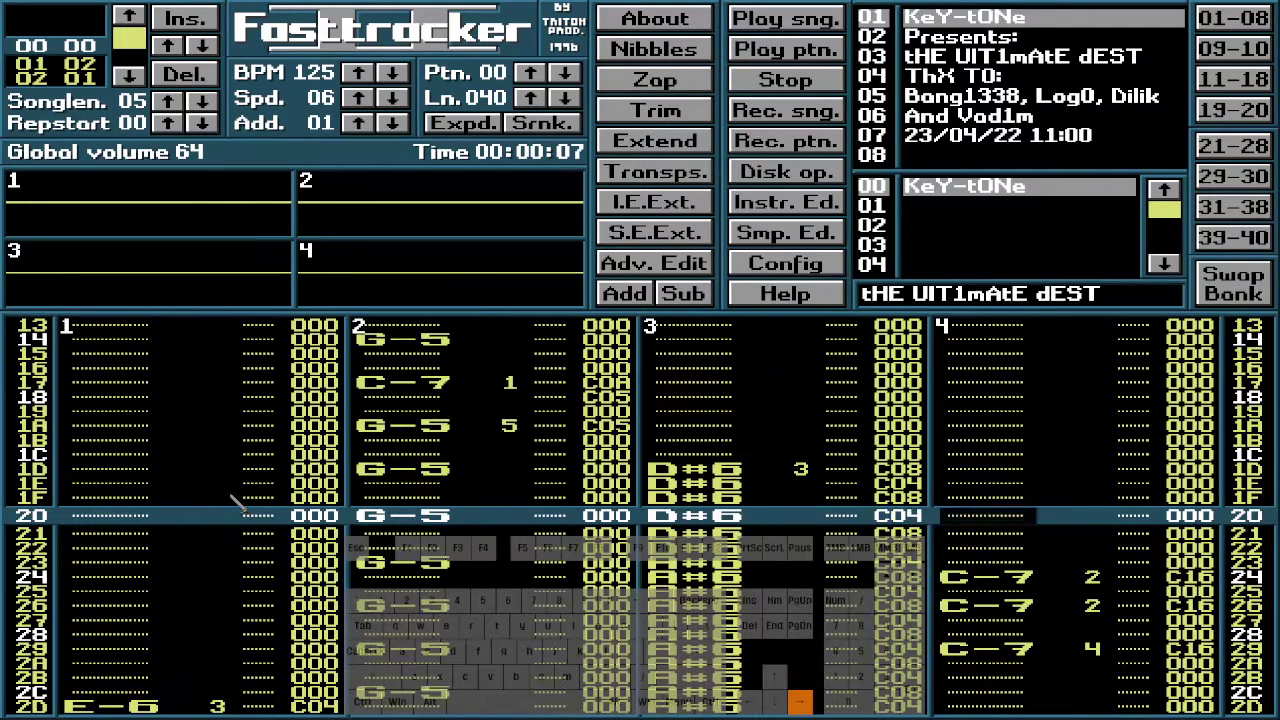
{"action": "key", "text": "Left"}
{"action": "key", "text": "Up"}
{"action": "key", "text": "Up"}
{"action": "key", "text": "Up"}
{"action": "key", "text": "Up"}
{"action": "key", "text": "Up"}
{"action": "key", "text": "Up"}
{"action": "key", "text": "Up"}
{"action": "key", "text": "Up"}
{"action": "key", "text": "Up"}
{"action": "key", "text": "Up"}
{"action": "key", "text": "Up"}
{"action": "key", "text": "Up"}
{"action": "key", "text": "Up"}
{"action": "key", "text": "Up"}
{"action": "key", "text": "Up"}
{"action": "key", "text": "Up"}
{"action": "key", "text": "Up"}
{"action": "key", "text": "Up"}
{"action": "key", "text": "Up"}
{"action": "key", "text": "Up"}
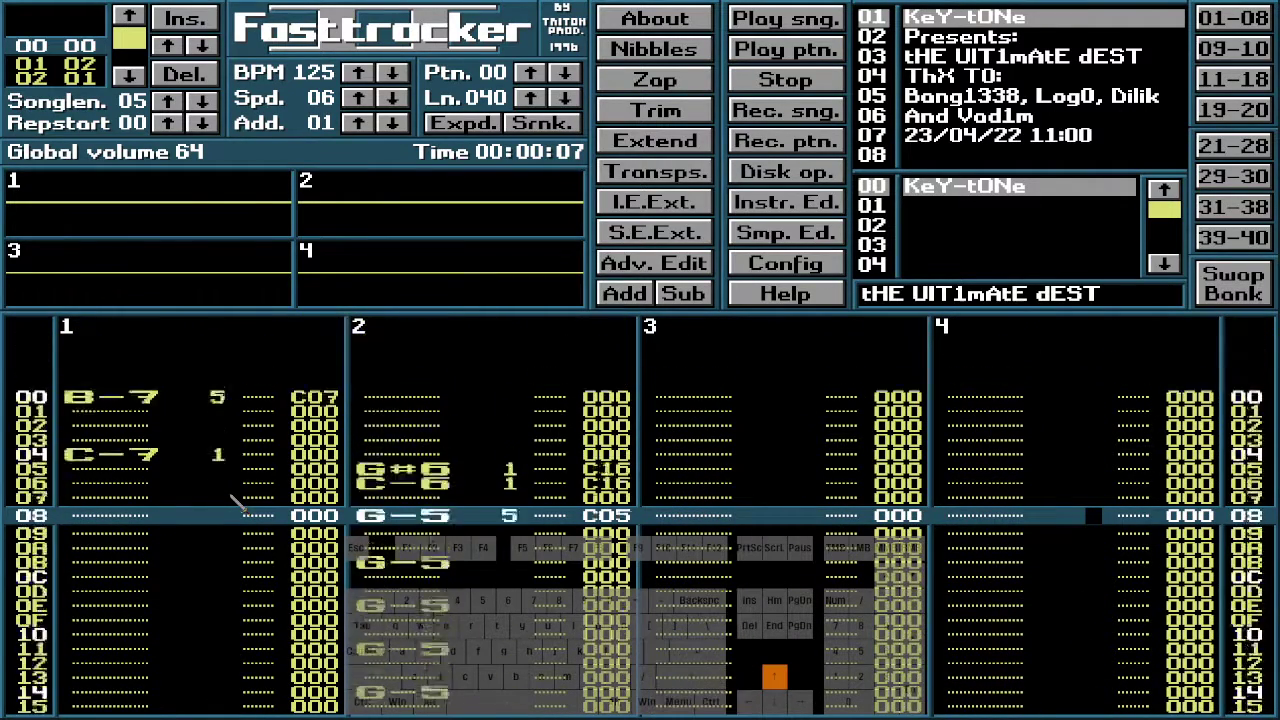
{"action": "key", "text": "Right"}
{"action": "key", "text": "Right"}
{"action": "key", "text": "Right"}
{"action": "key", "text": "Down"}
{"action": "key", "text": "Down"}
{"action": "key", "text": "Down"}
{"action": "key", "text": "Down"}
{"action": "key", "text": "Down"}
{"action": "key", "text": "Down"}
{"action": "key", "text": "Down"}
{"action": "key", "text": "Down"}
{"action": "key", "text": "Down"}
{"action": "key", "text": "Down"}
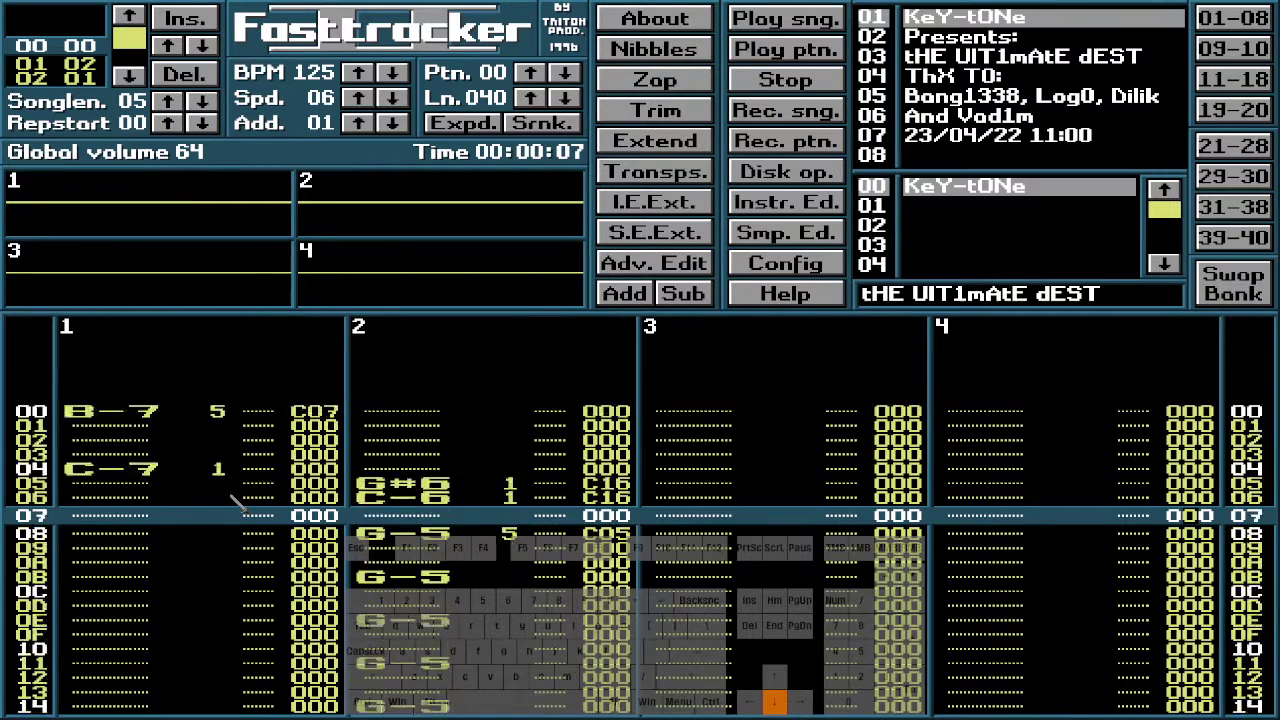
Enable editing and clear the repeated instrument number 1 and the C16 volume effect from the C-6 note on row 06 of channel 2
{"action": "key", "text": "Left"}
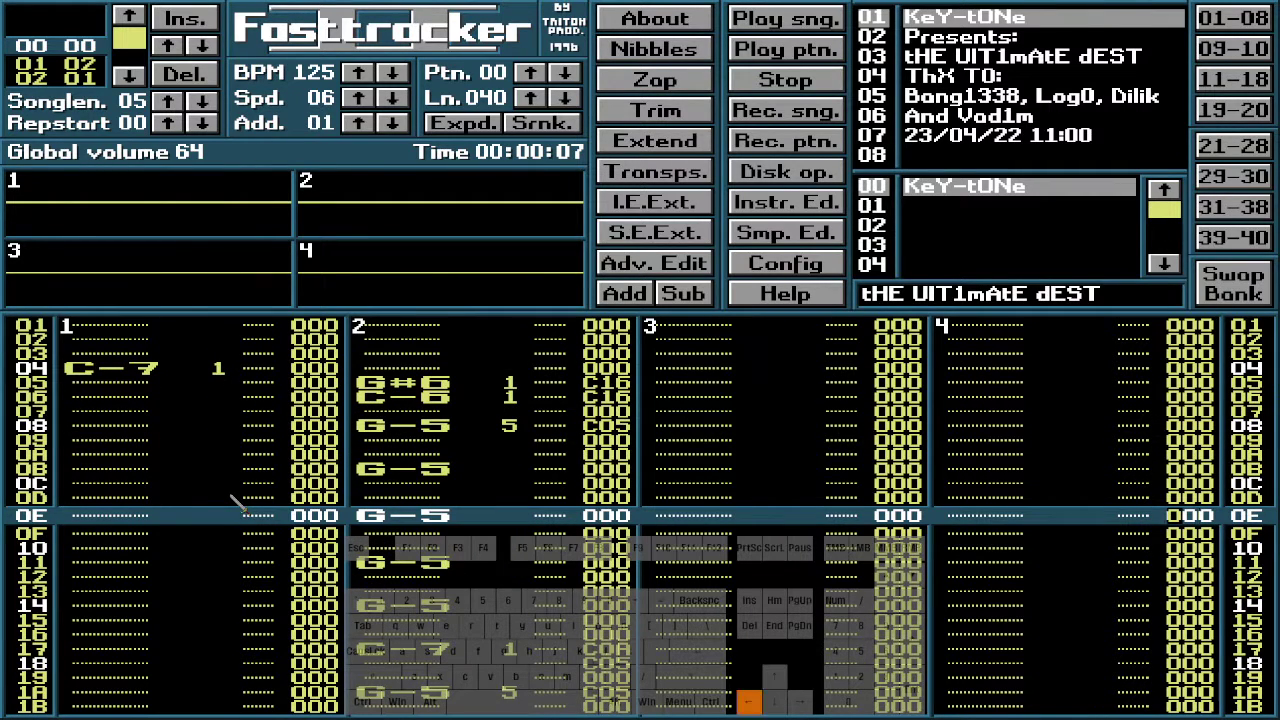
{"action": "key", "text": "Left"}
{"action": "key", "text": "Left"}
{"action": "key", "text": "Left"}
{"action": "key", "text": "Left"}
{"action": "key", "text": "Left"}
{"action": "key", "text": "Left"}
{"action": "key", "text": "Left"}
{"action": "key", "text": "Up"}
{"action": "key", "text": "Up"}
{"action": "key", "text": "Up"}
{"action": "key", "text": "Up"}
{"action": "key", "text": "Up"}
{"action": "key", "text": "Up"}
{"action": "key", "text": "Up"}
{"action": "key", "text": "Up"}
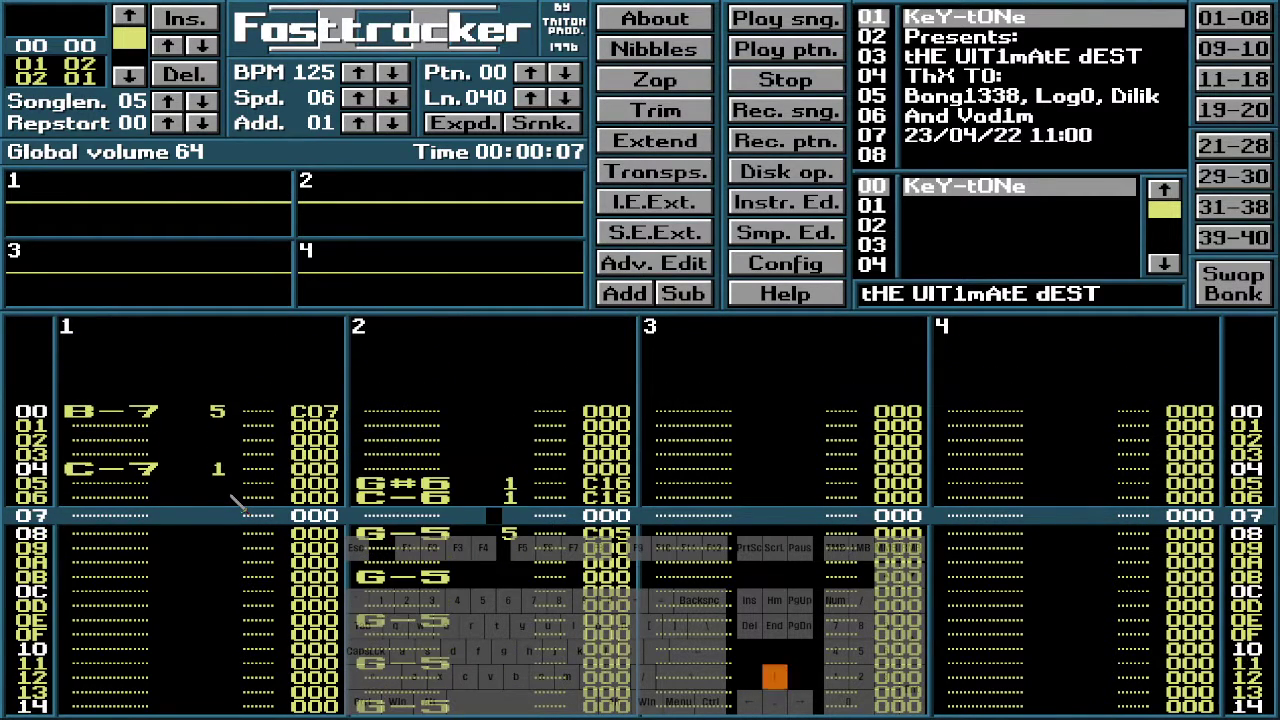
{"action": "key", "text": "Left"}
{"action": "key", "text": "Left"}
{"action": "key", "text": "space"}
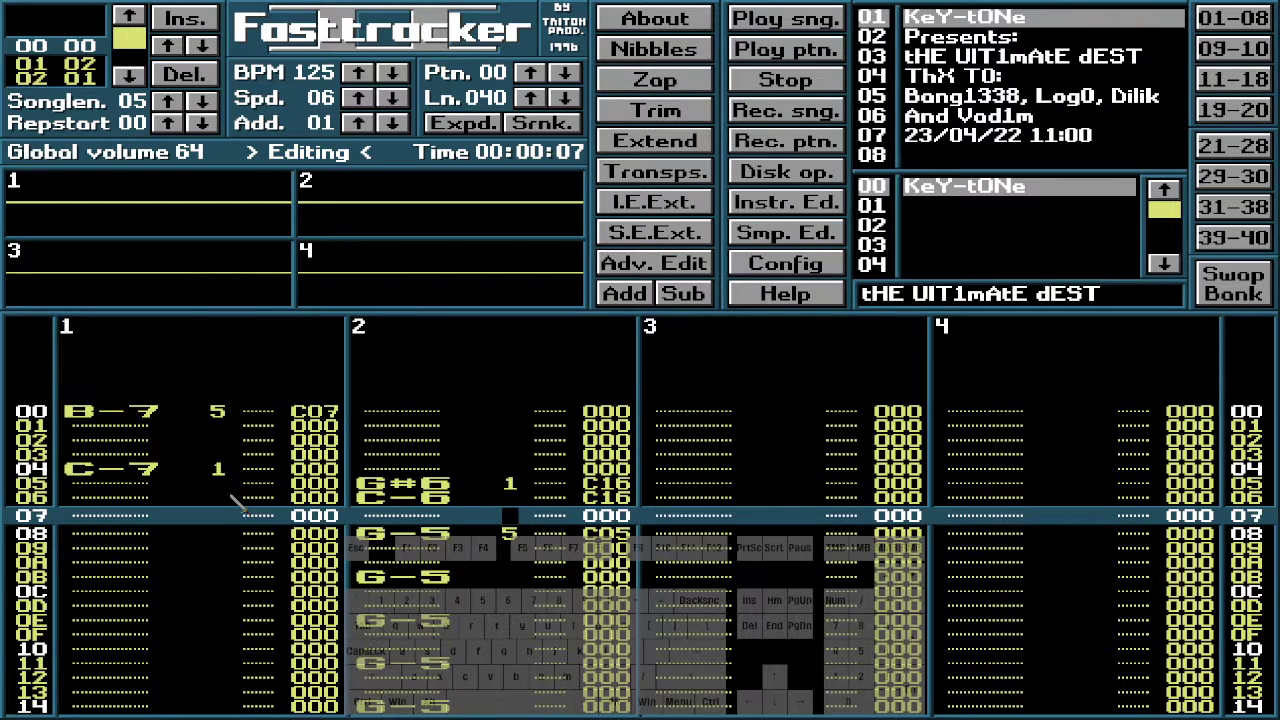
{"action": "key", "text": "Delete"}
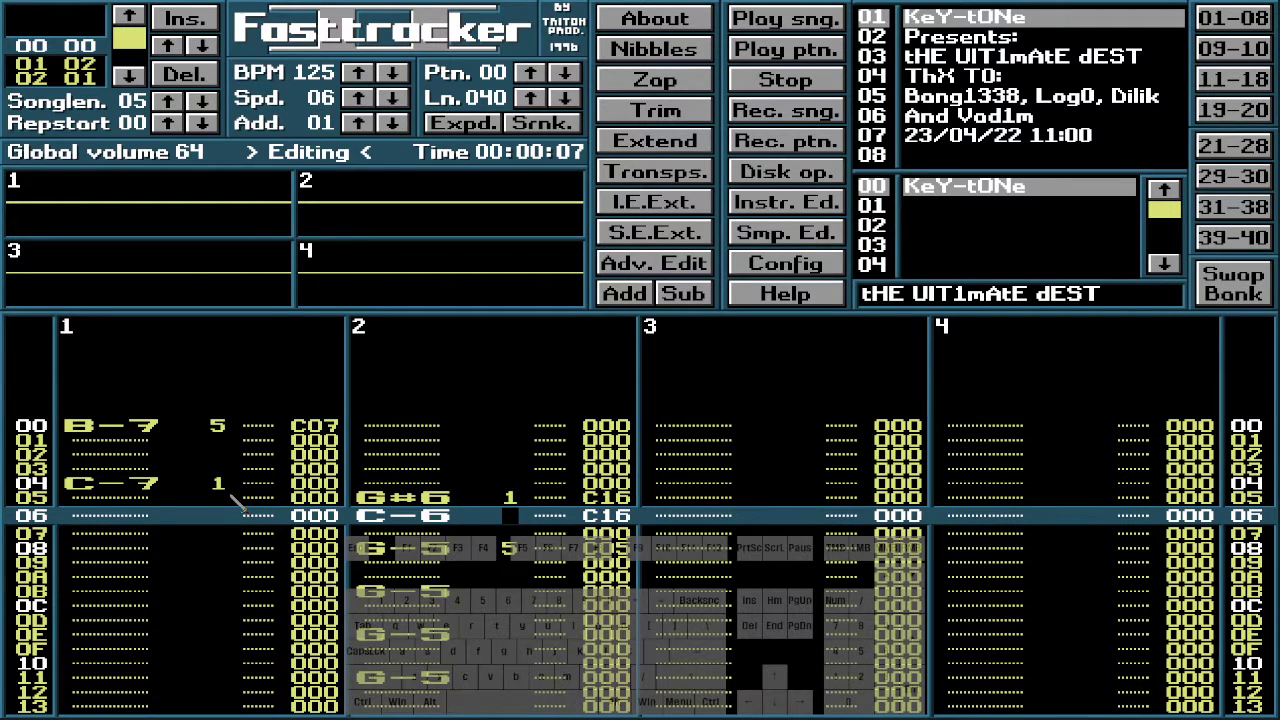
{"action": "key", "text": "alt"}
{"action": "key", "text": "alt+Delete"}
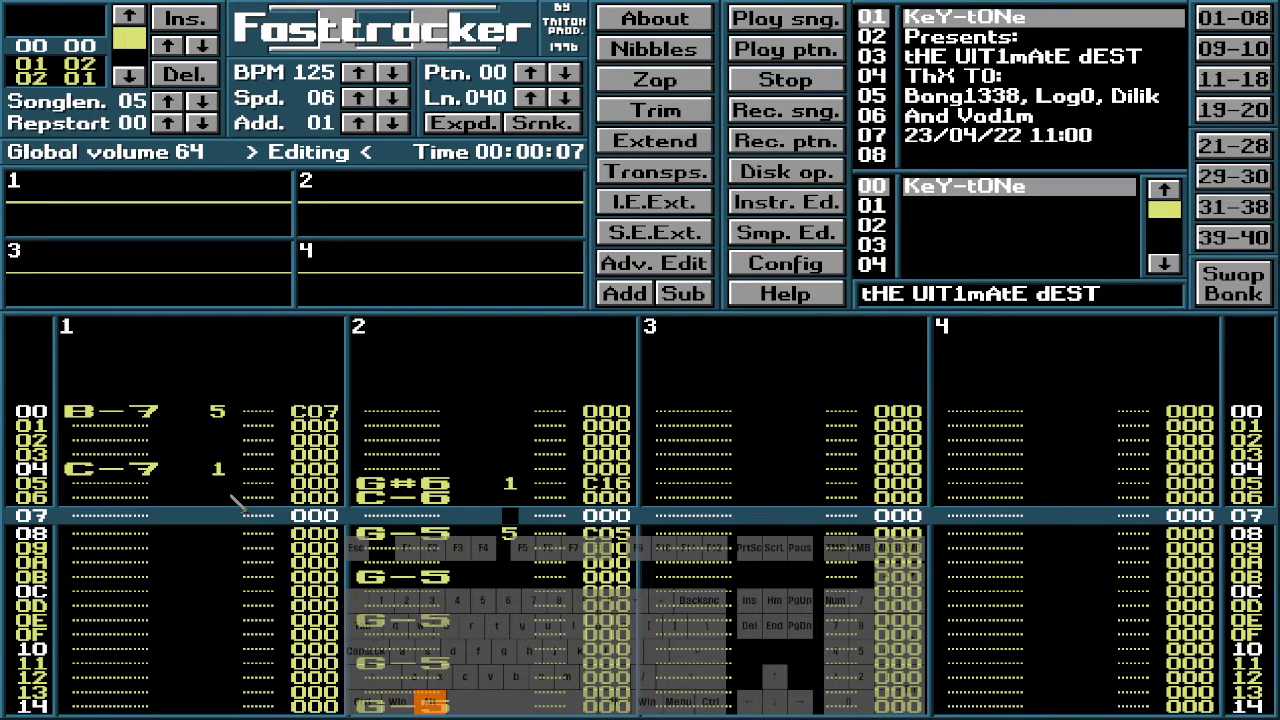
{"action": "key", "text": "Up"}
{"action": "key", "text": "Right"}
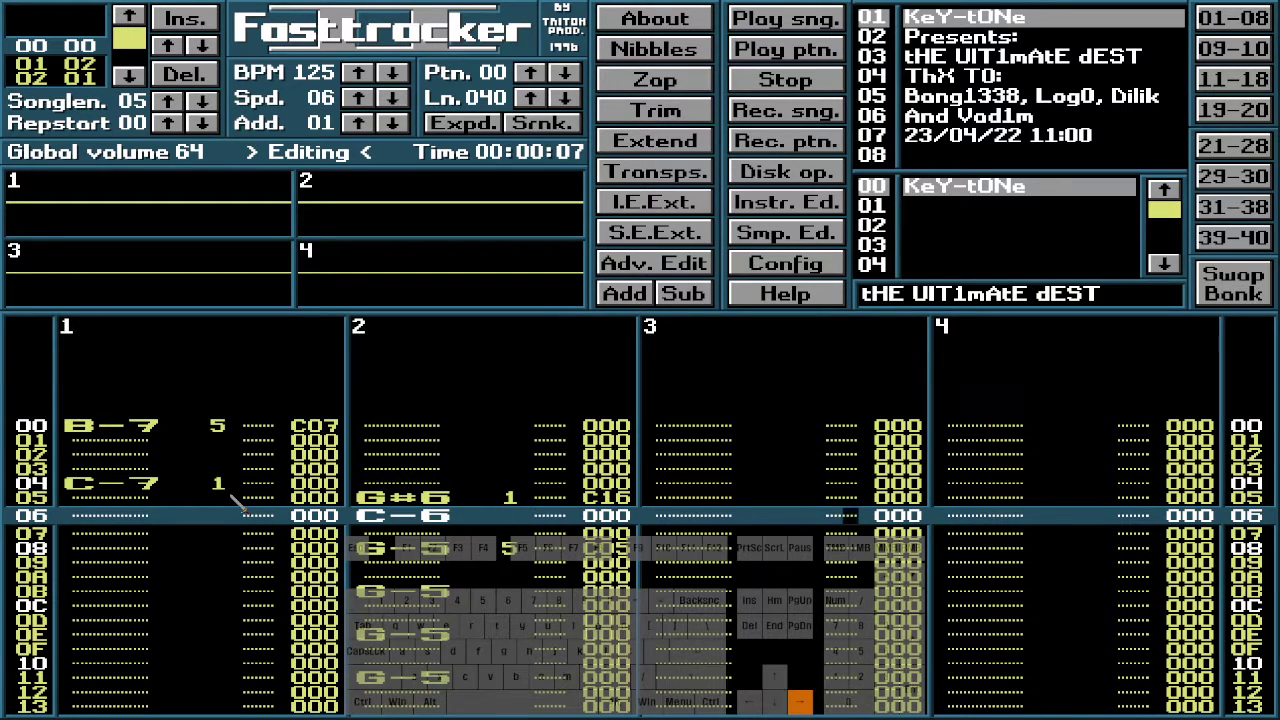
Clear the repeated instrument number 2 and the C16 volume effect from the C-7 note on row 26 of channel 4
{"action": "key", "text": "Right"}
{"action": "key", "text": "Right"}
{"action": "key", "text": "Down"}
{"action": "key", "text": "Down"}
{"action": "key", "text": "Down"}
{"action": "key", "text": "Down"}
{"action": "key", "text": "Down"}
{"action": "key", "text": "Down"}
{"action": "key", "text": "Down"}
{"action": "key", "text": "Down"}
{"action": "key", "text": "Down"}
{"action": "key", "text": "Down"}
{"action": "key", "text": "Down"}
{"action": "key", "text": "Down"}
{"action": "key", "text": "Down"}
{"action": "key", "text": "Down"}
{"action": "key", "text": "Down"}
{"action": "key", "text": "Down"}
{"action": "key", "text": "Down"}
{"action": "key", "text": "Down"}
{"action": "key", "text": "Down"}
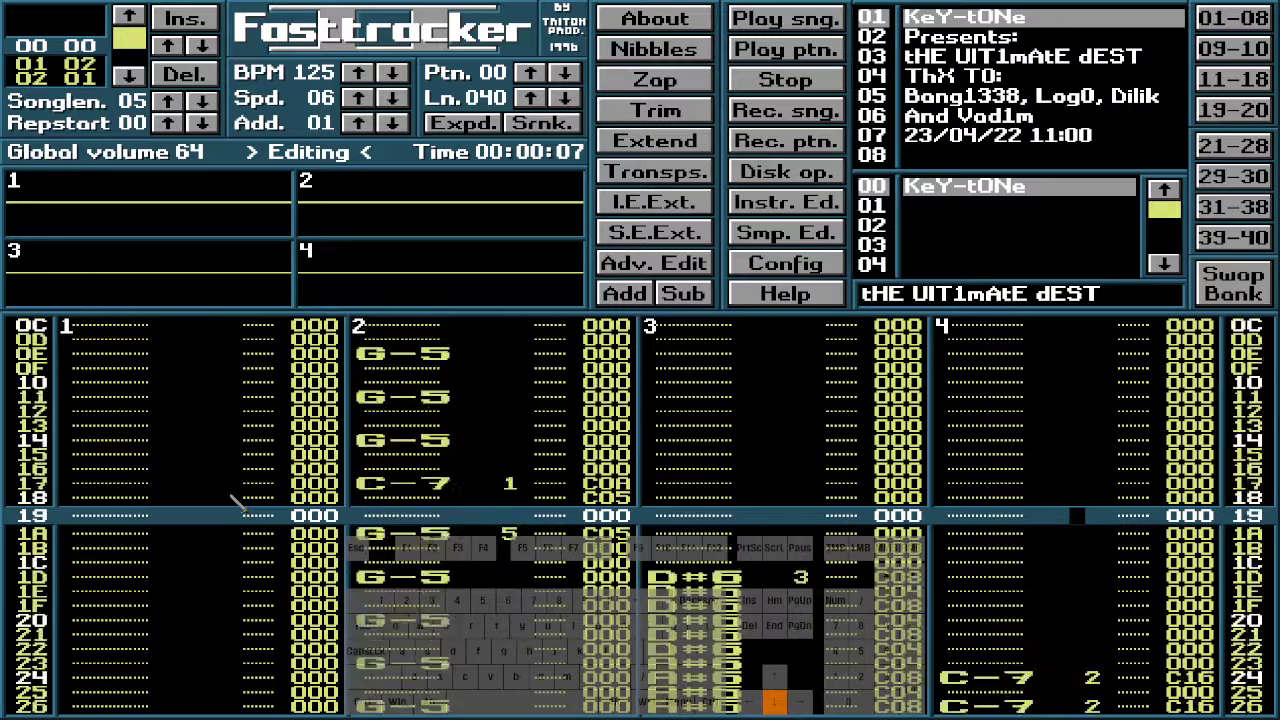
{"action": "key", "text": "Down"}
{"action": "key", "text": "Down"}
{"action": "key", "text": "Down"}
{"action": "key", "text": "Down"}
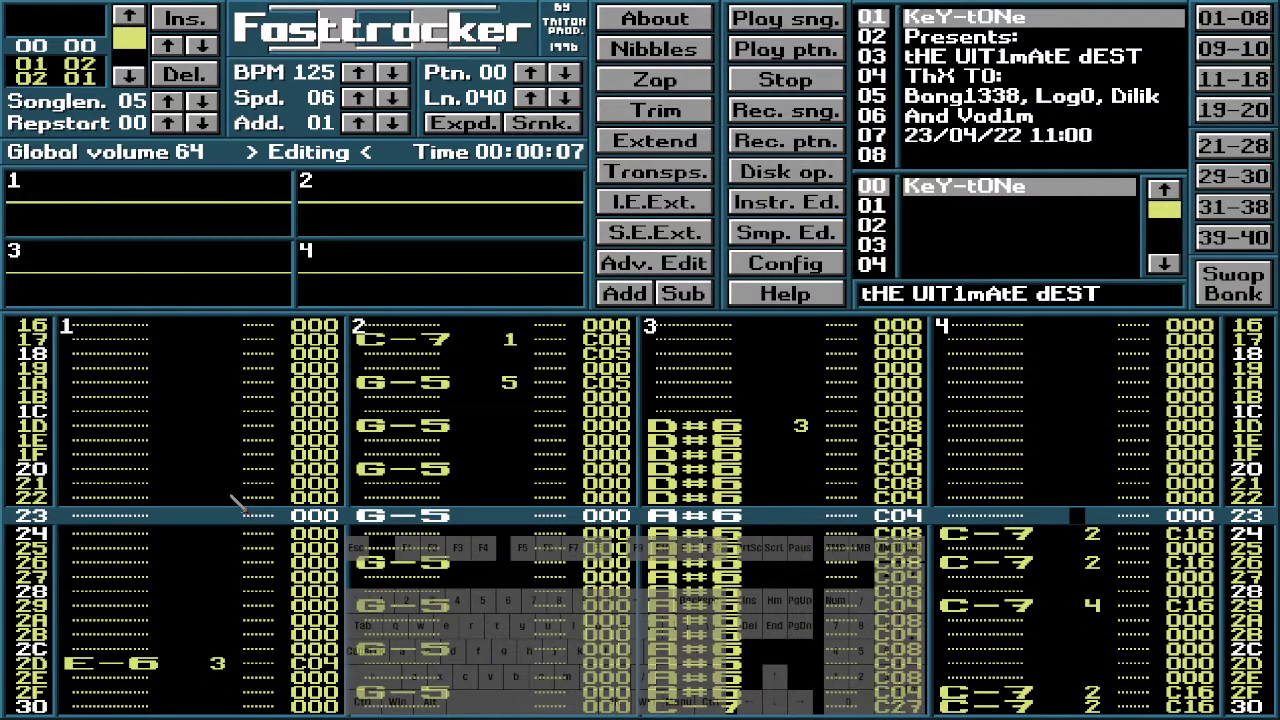
{"action": "key", "text": "Up"}
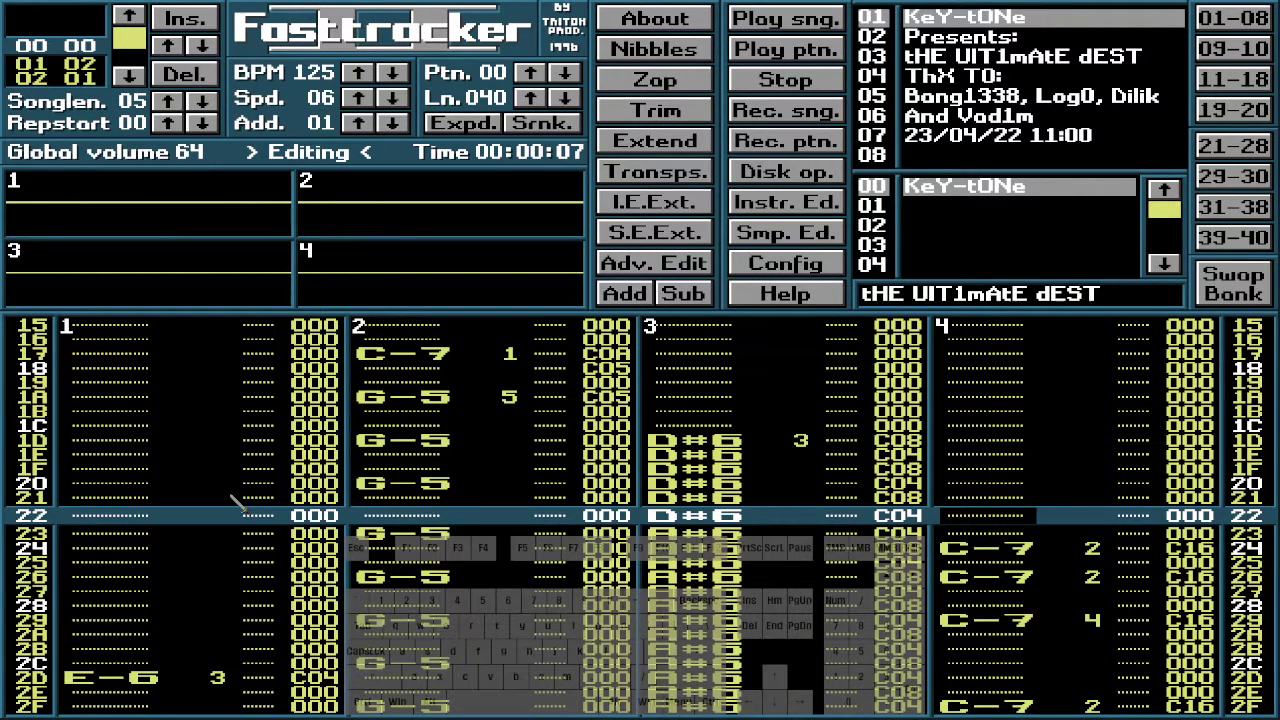
{"action": "key", "text": "Left"}
{"action": "key", "text": "Right"}
{"action": "key", "text": "Right"}
{"action": "key", "text": "Down"}
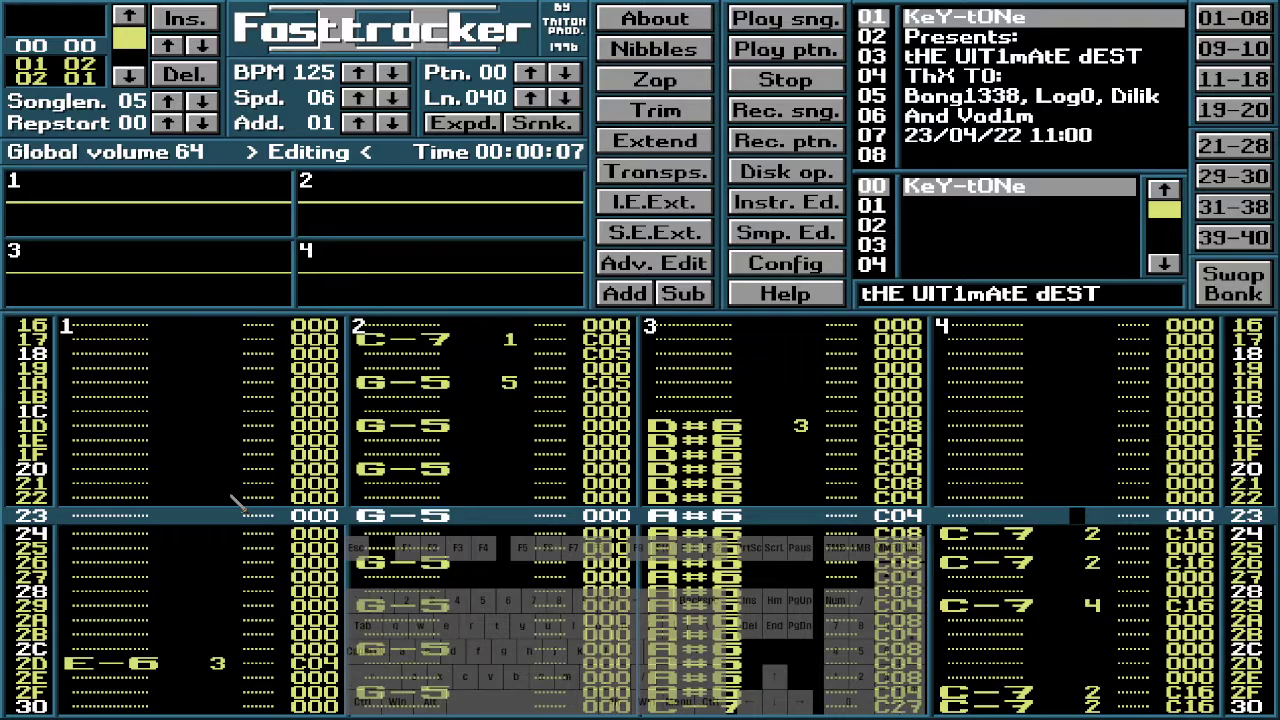
{"action": "key", "text": "Down"}
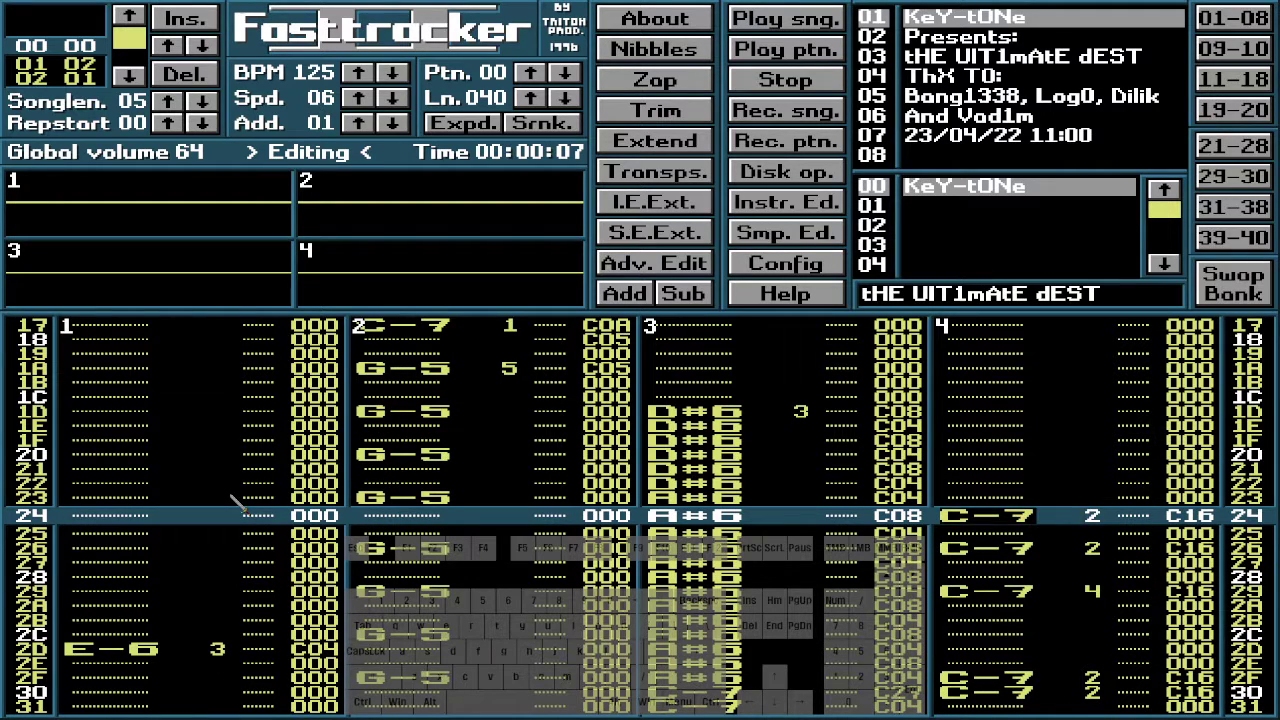
{"action": "key", "text": "Down"}
{"action": "key", "text": "Down"}
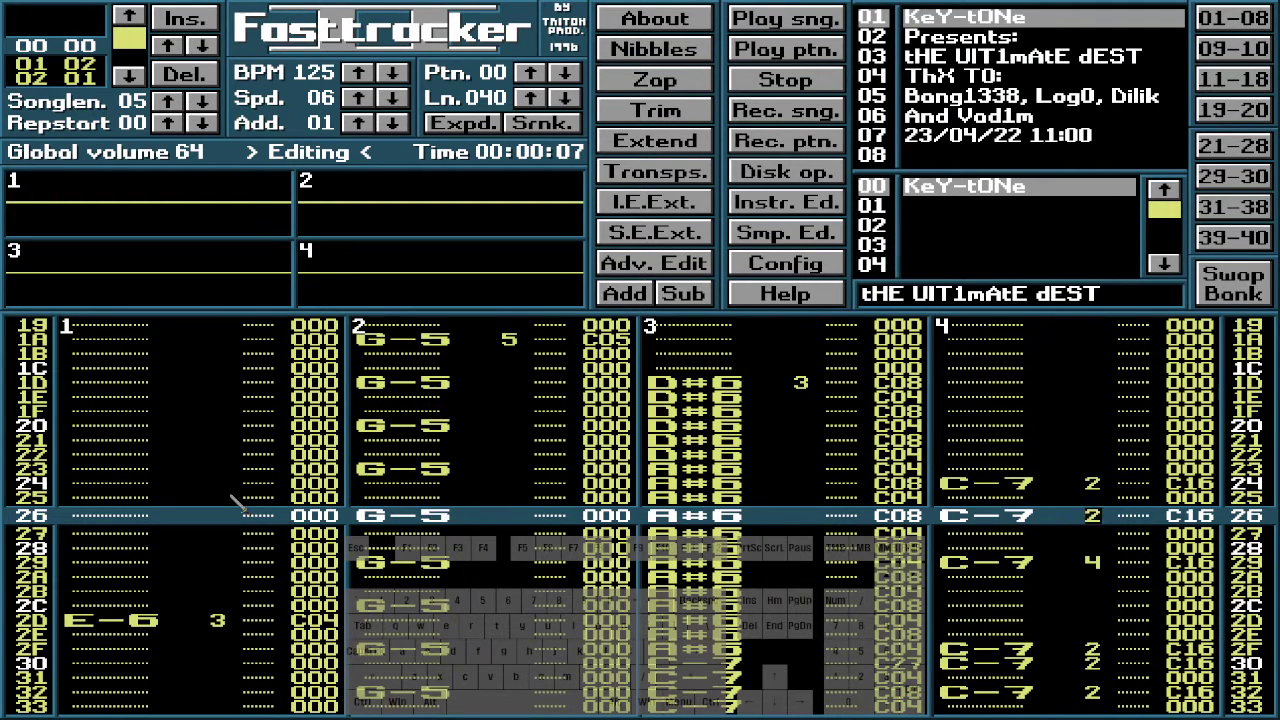
{"action": "key", "text": "Down"}
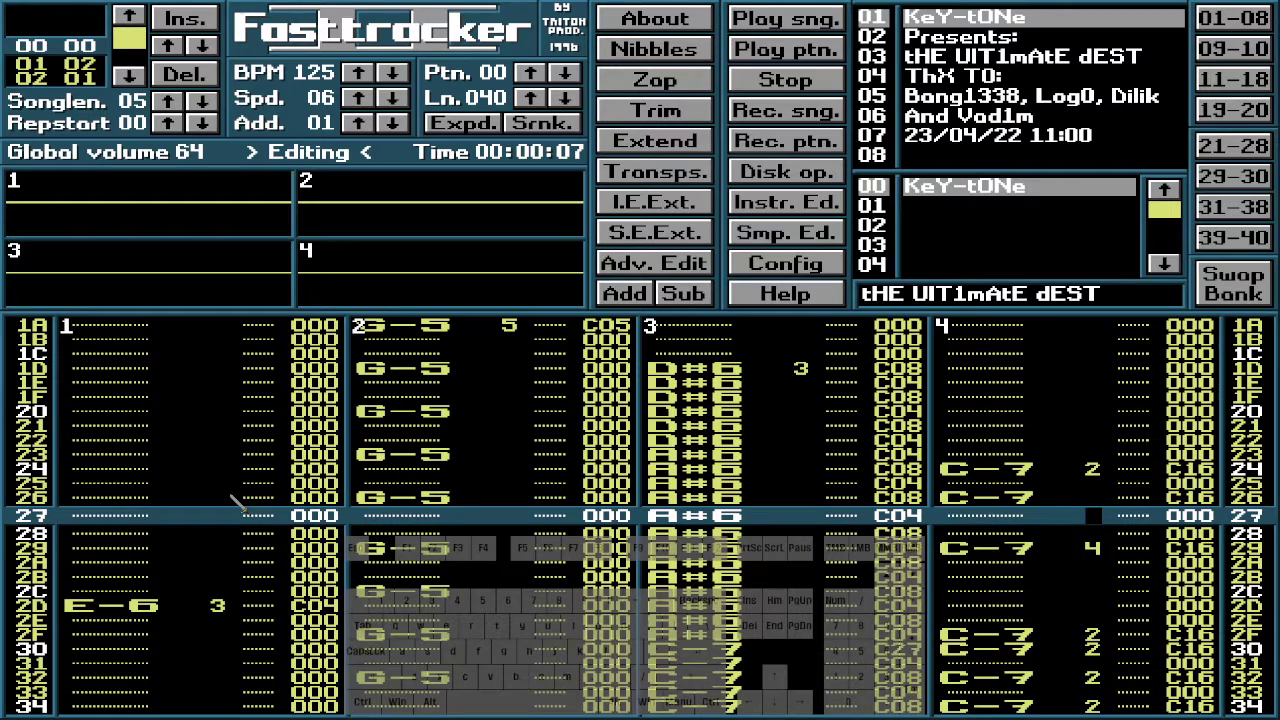
{"action": "key", "text": "Up"}
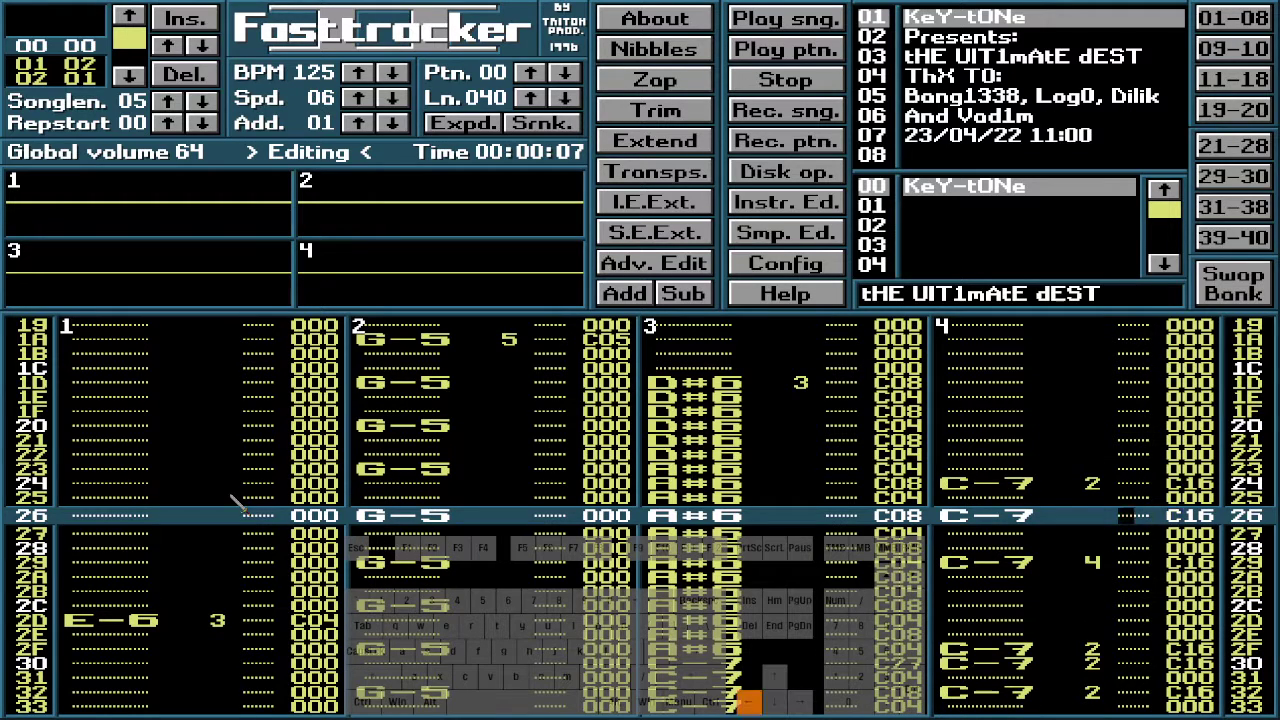
{"action": "key", "text": "Down"}
{"action": "key", "text": "Down"}
{"action": "key", "text": "Down"}
{"action": "key", "text": "Down"}
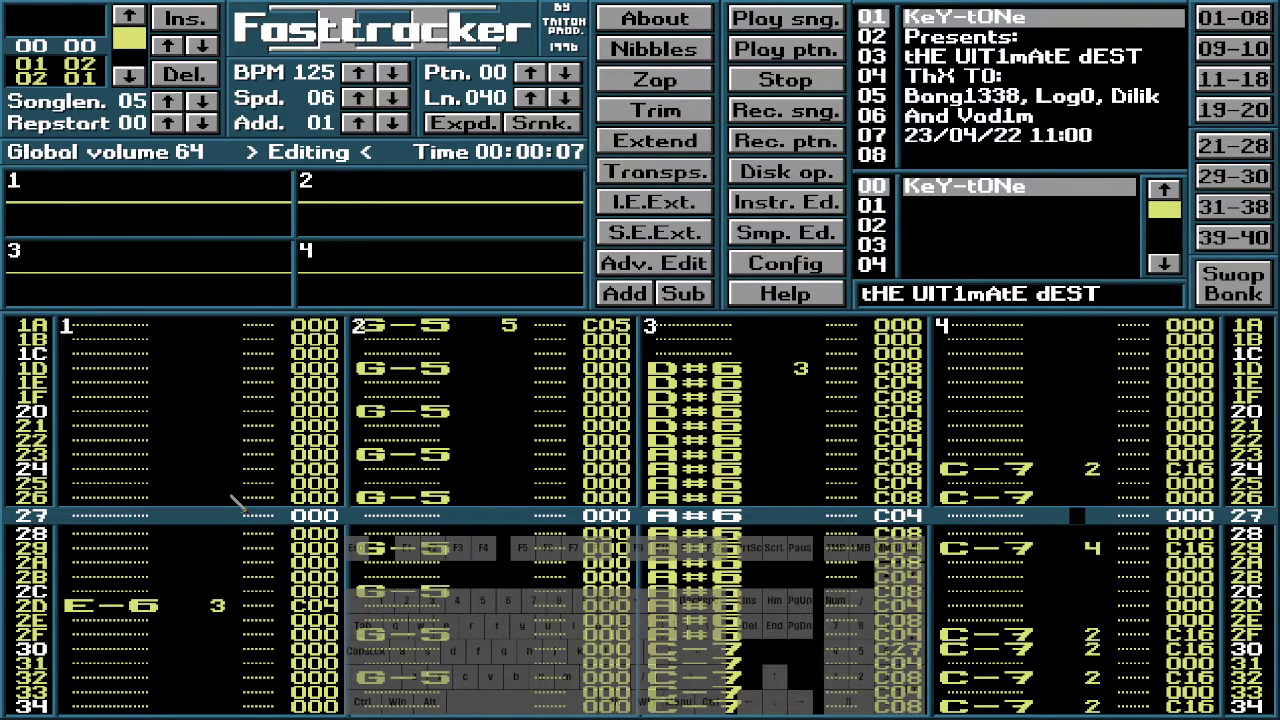
Clear the repeated instrument number 2 from the C-7 notes on rows 30, 32 and 34 of channel 4
{"action": "key", "text": "Down"}
{"action": "key", "text": "Down"}
{"action": "key", "text": "Down"}
{"action": "key", "text": "Down"}
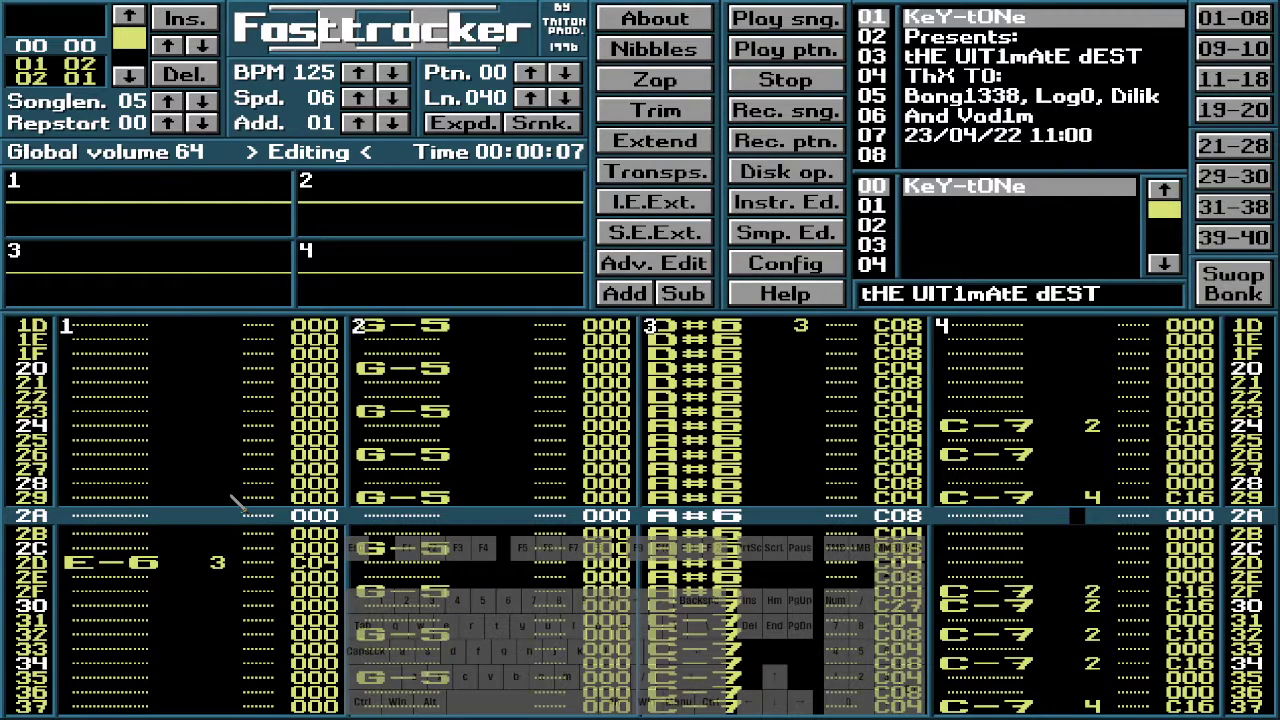
{"action": "key", "text": "Down"}
{"action": "key", "text": "Down"}
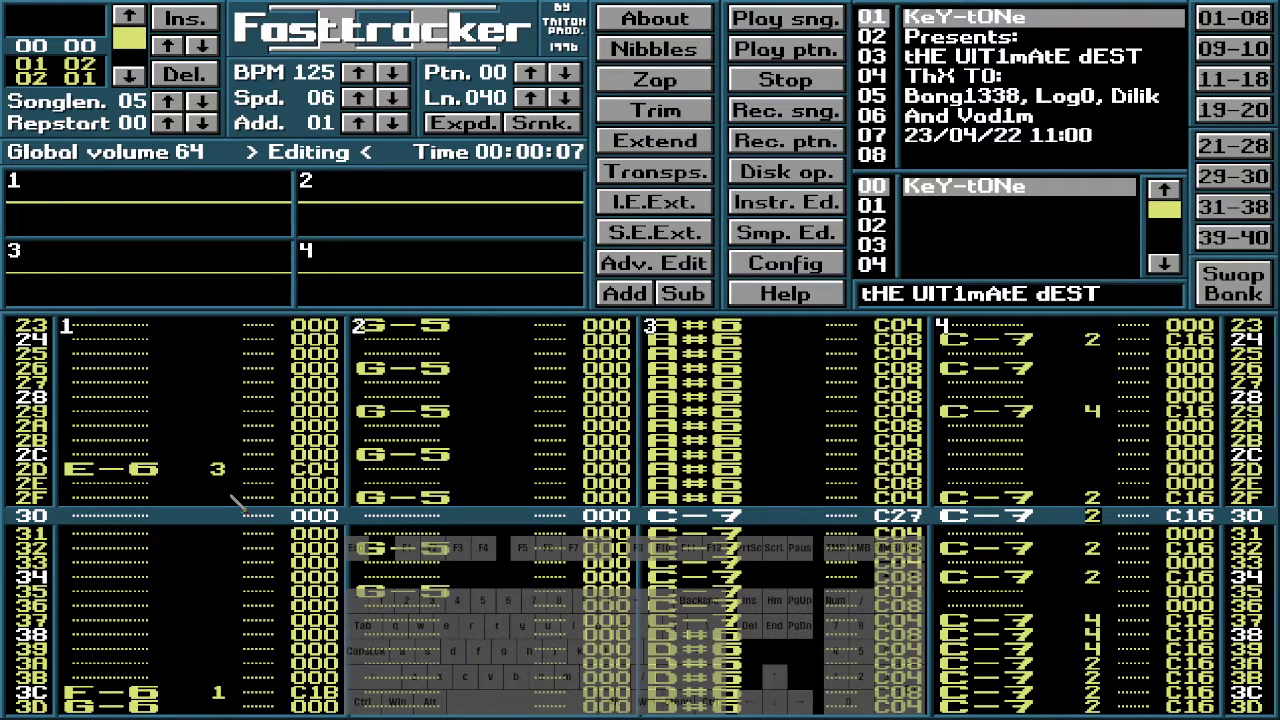
{"action": "key", "text": "Down"}
{"action": "key", "text": "Down"}
{"action": "key", "text": "Down"}
{"action": "key", "text": "Down"}
{"action": "key", "text": "Down"}
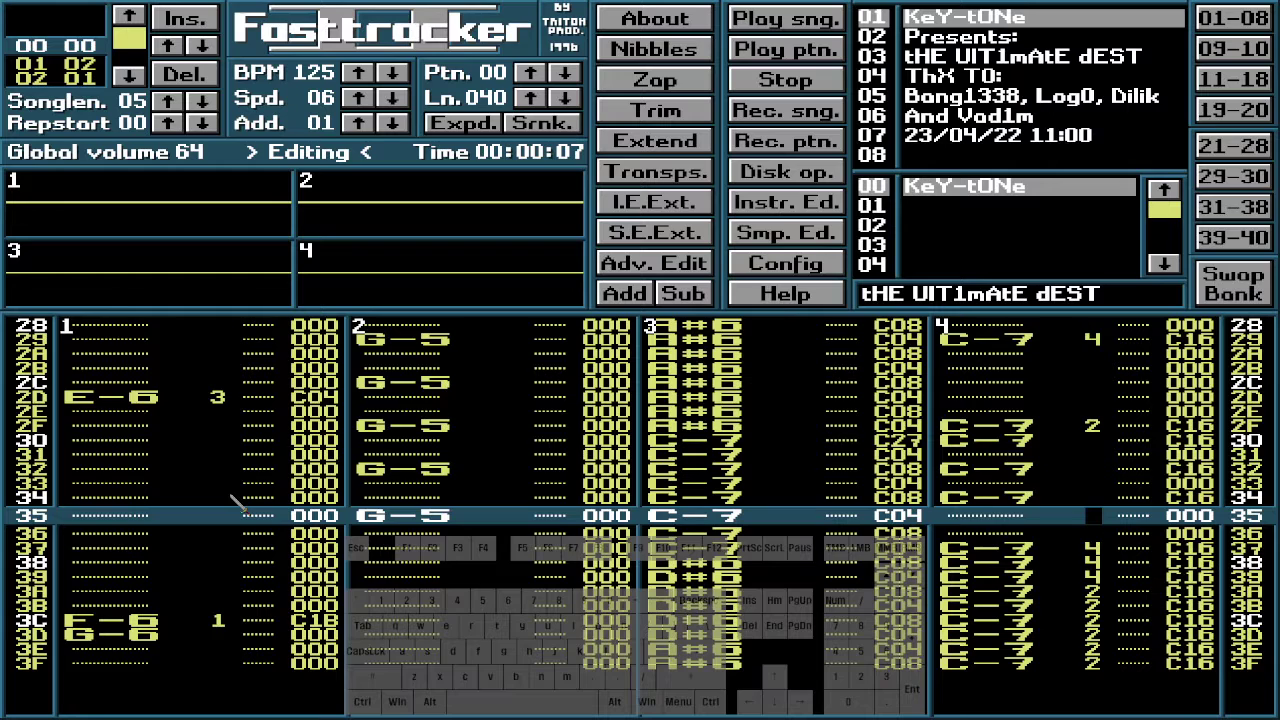
Clear the repeated C16 volume effect from the C-7 notes on rows 30, 32 and 34 of channel 4
{"action": "key", "text": "Up"}
{"action": "key", "text": "Up"}
{"action": "key", "text": "Up"}
{"action": "key", "text": "Up"}
{"action": "key", "text": "Up"}
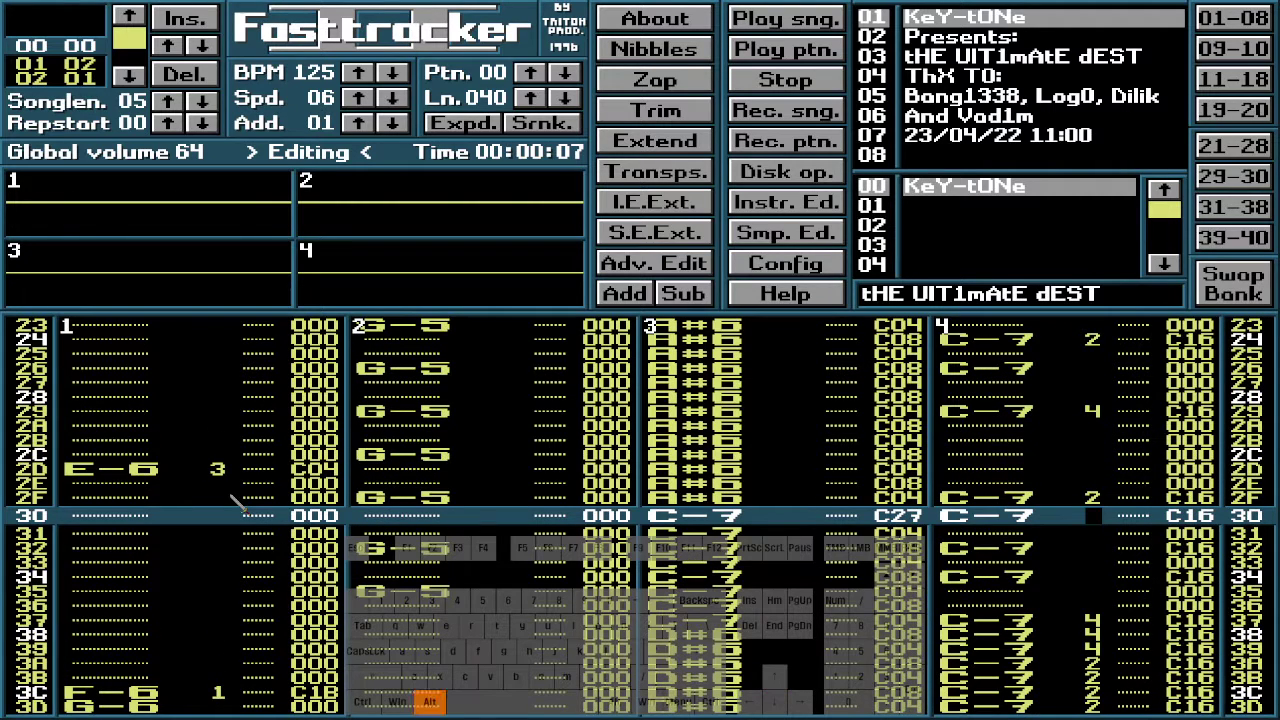
{"action": "key", "text": "Down"}
{"action": "key", "text": "Down"}
{"action": "key", "text": "Down"}
{"action": "key", "text": "Down"}
{"action": "key", "text": "Down"}
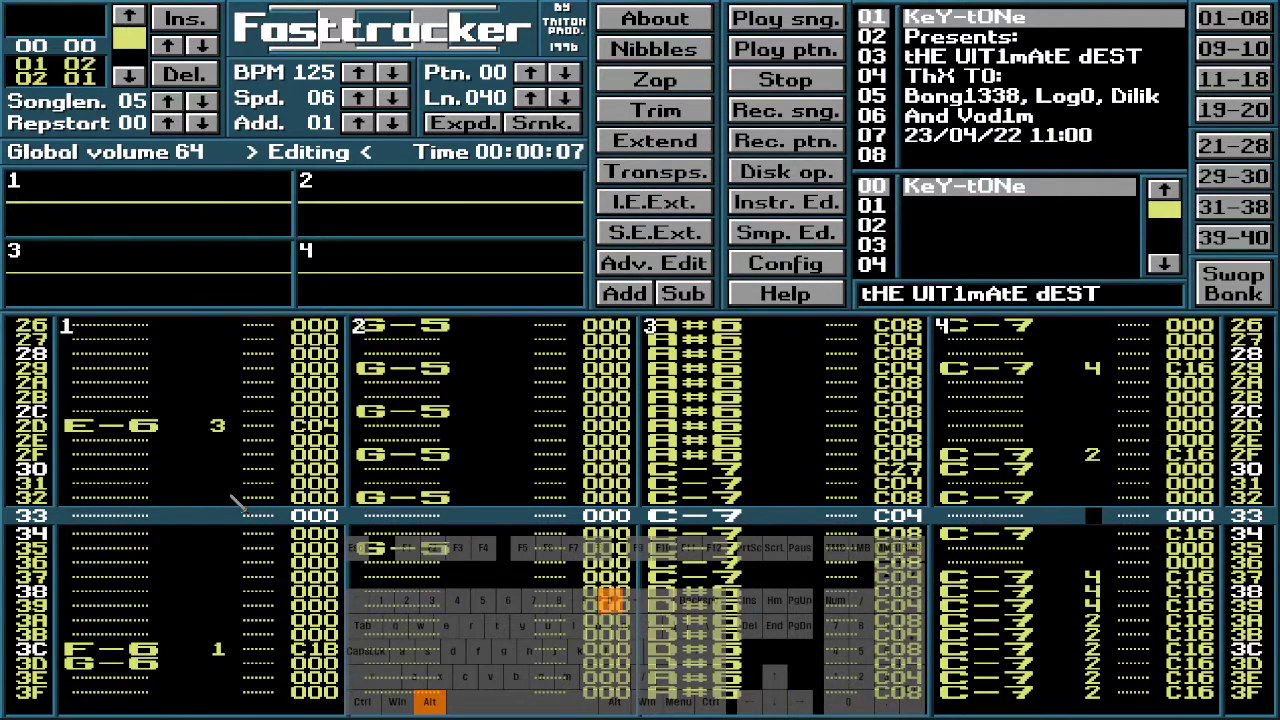
{"action": "key", "text": "Down"}
Clear the repeated instrument number 4 from the C-7 notes on rows 38 and 39 of channel 4
{"action": "key", "text": "Down"}
{"action": "key", "text": "Down"}
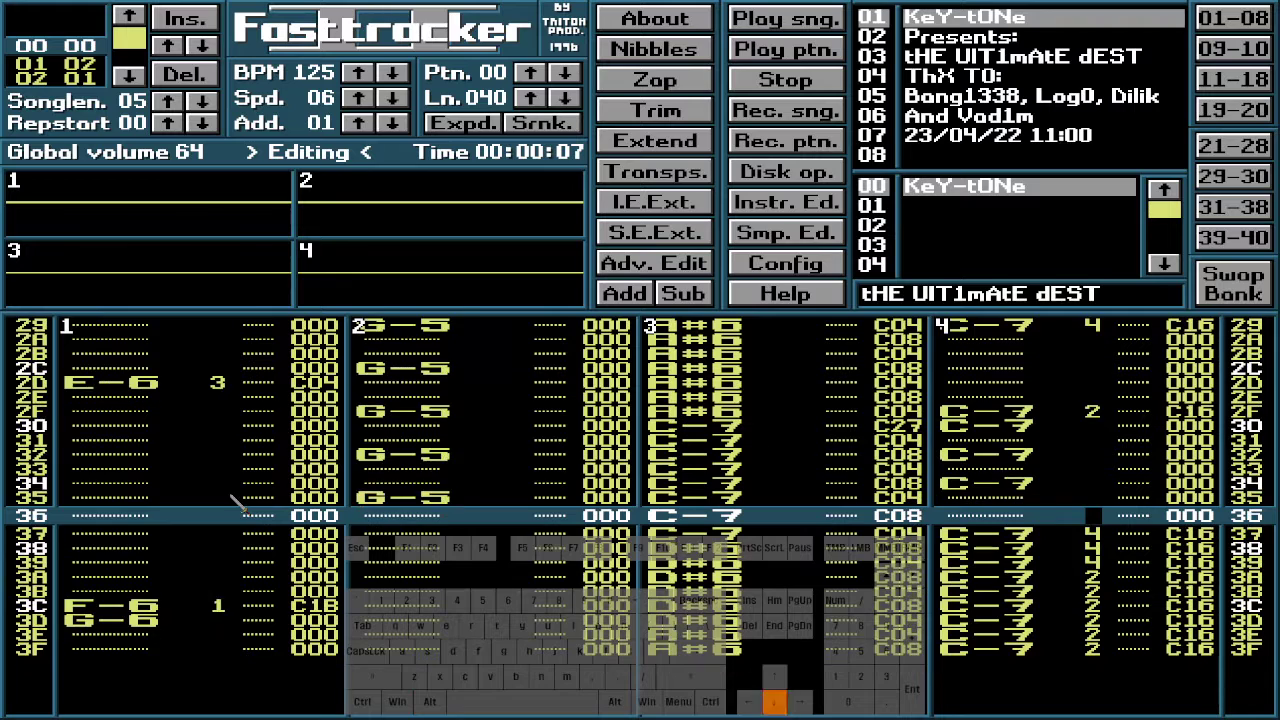
{"action": "key", "text": "Down"}
{"action": "key", "text": "Down"}
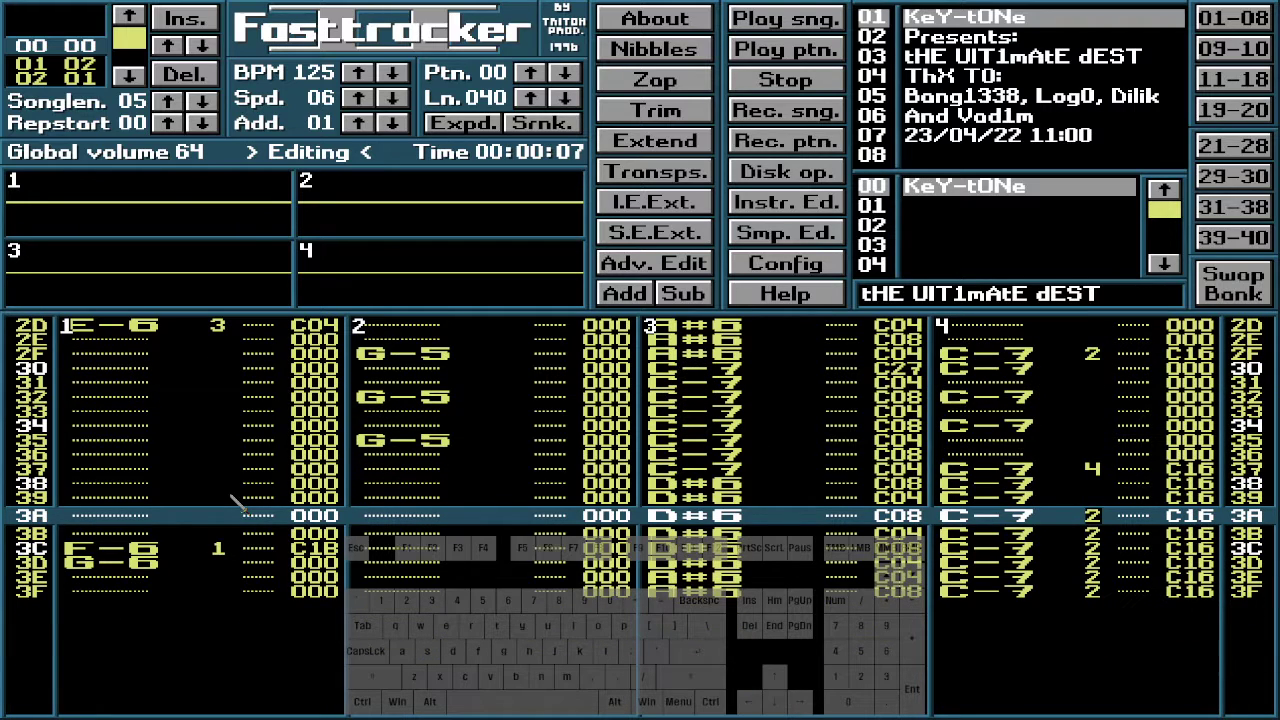
Clear the repeated C16 volume effect from the C-7 notes on rows 3B to 3F of channel 4
{"action": "key", "text": "Up"}
{"action": "key", "text": "Up"}
{"action": "key", "text": "Down"}
{"action": "key", "text": "Down"}
{"action": "key", "text": "Down"}
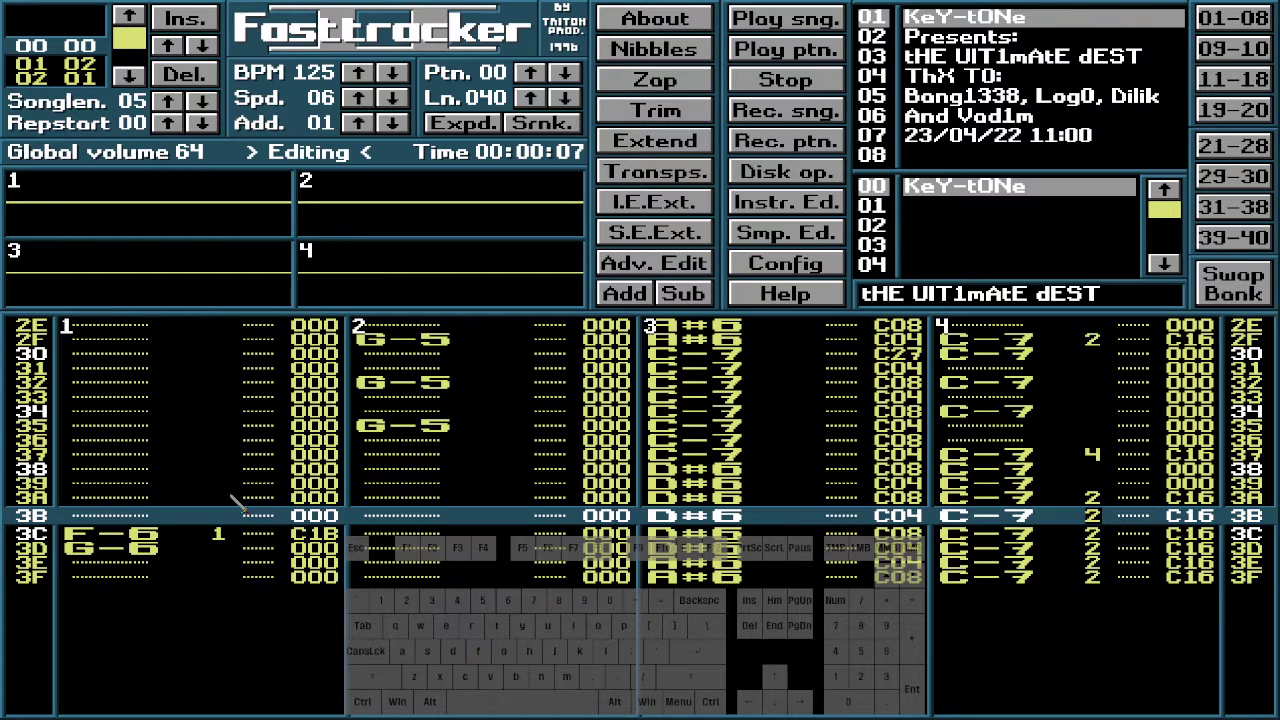
{"action": "key", "text": "Down"}
{"action": "key", "text": "Down"}
{"action": "key", "text": "Down"}
{"action": "key", "text": "Down"}
{"action": "key", "text": "Down"}
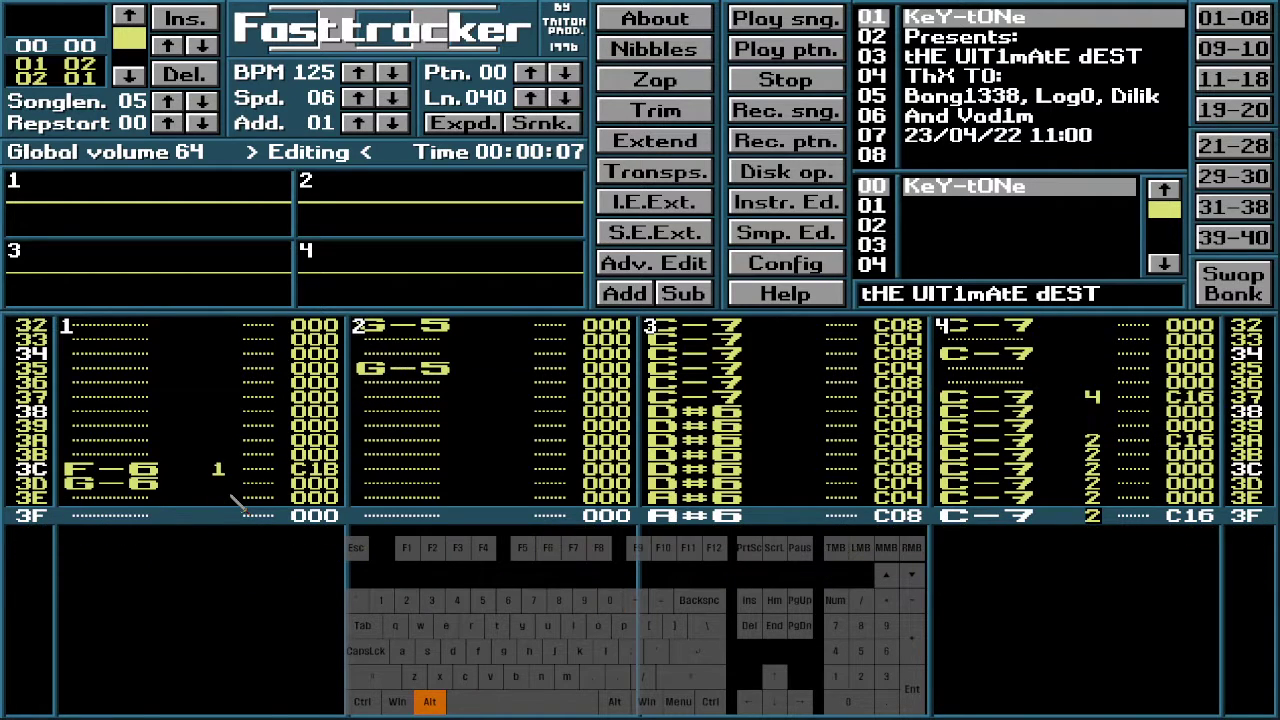
{"action": "key", "text": "Up"}
{"action": "key", "text": "Up"}
{"action": "key", "text": "Up"}
{"action": "key", "text": "Up"}
{"action": "key", "text": "Up"}
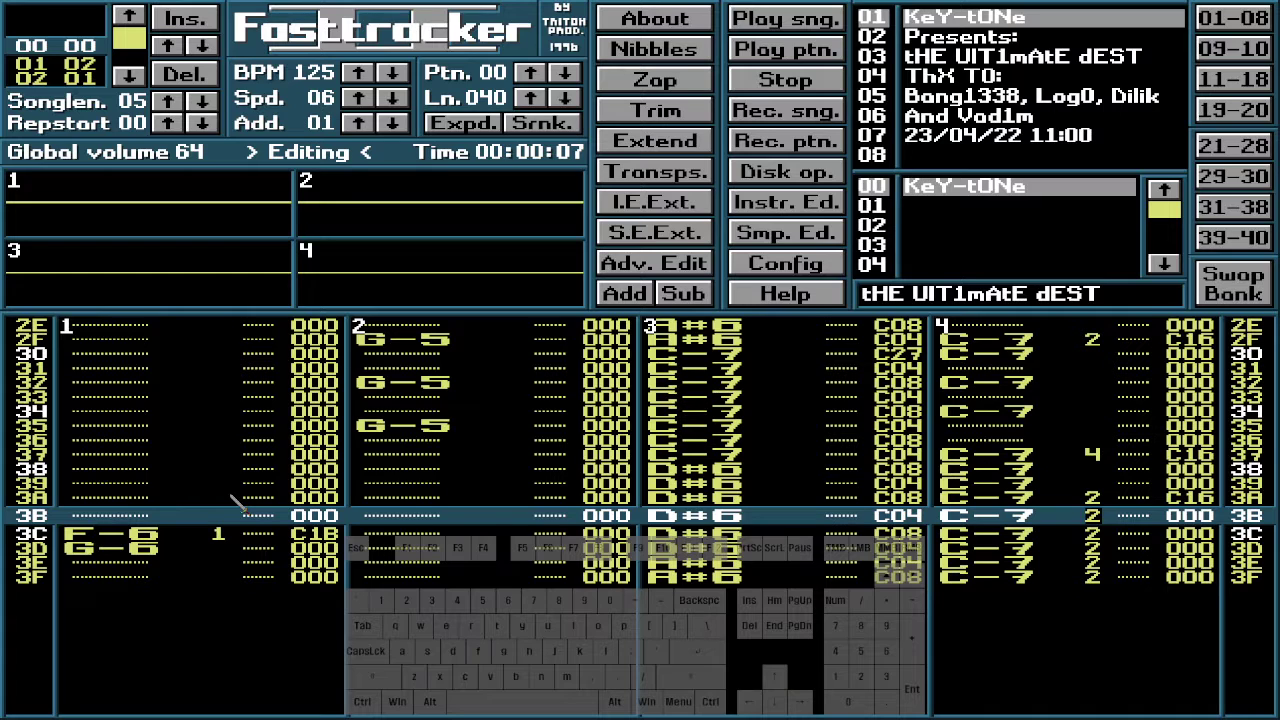
Clear the repeated instrument number 2 from the C-7 notes on rows 3B to 3F of channel 4
{"action": "key", "text": "Delete"}
{"action": "key", "text": "Delete"}
{"action": "key", "text": "Delete"}
{"action": "key", "text": "Delete"}
{"action": "key", "text": "Delete"}
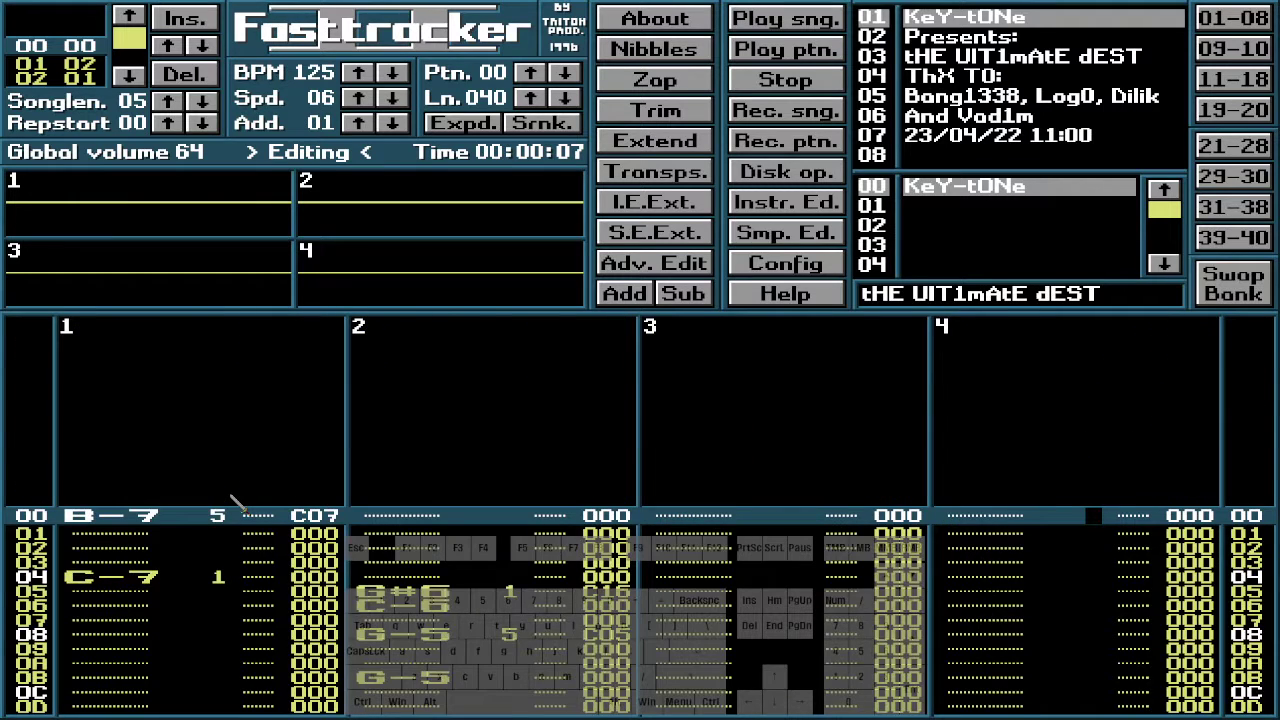
Play the opening rows of pattern 00 several times to check the cleaned-up notes by ear
{"action": "key", "text": "Up"}
{"action": "key", "text": "Up"}
{"action": "key", "text": "Up"}
{"action": "key", "text": "Up"}
{"action": "key", "text": "Up"}
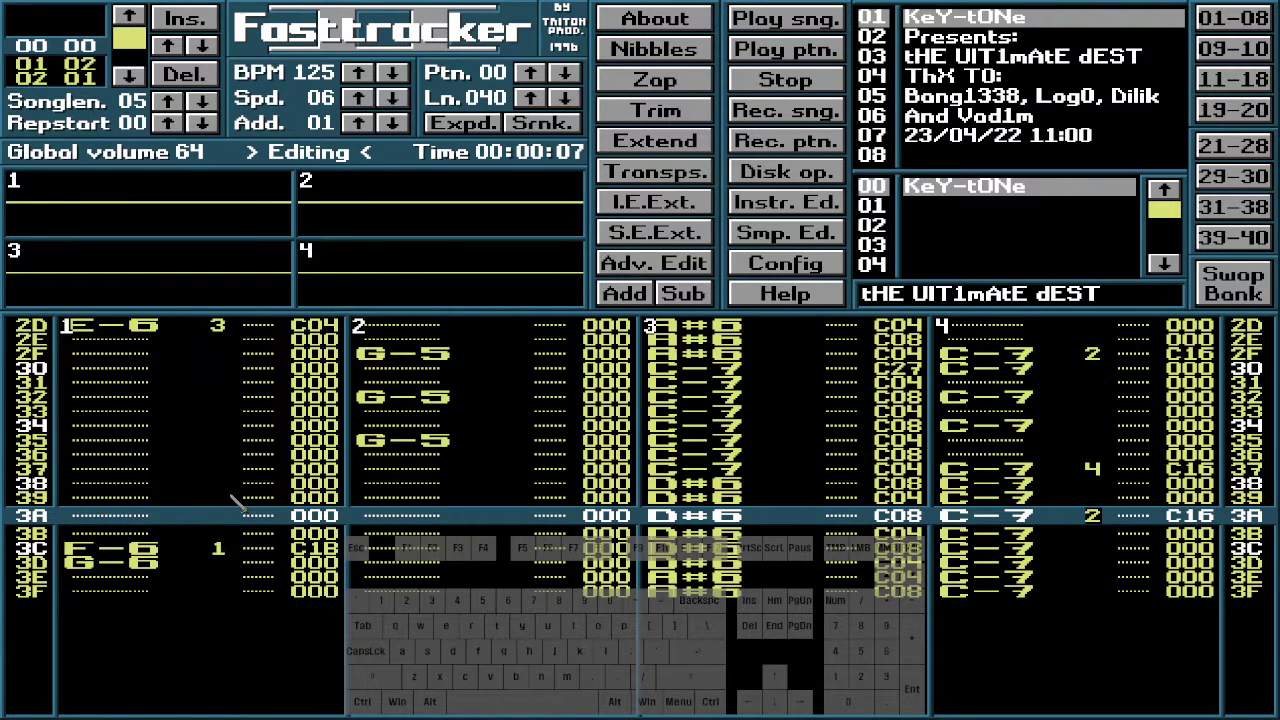
{"action": "key", "text": "Alt_R"}
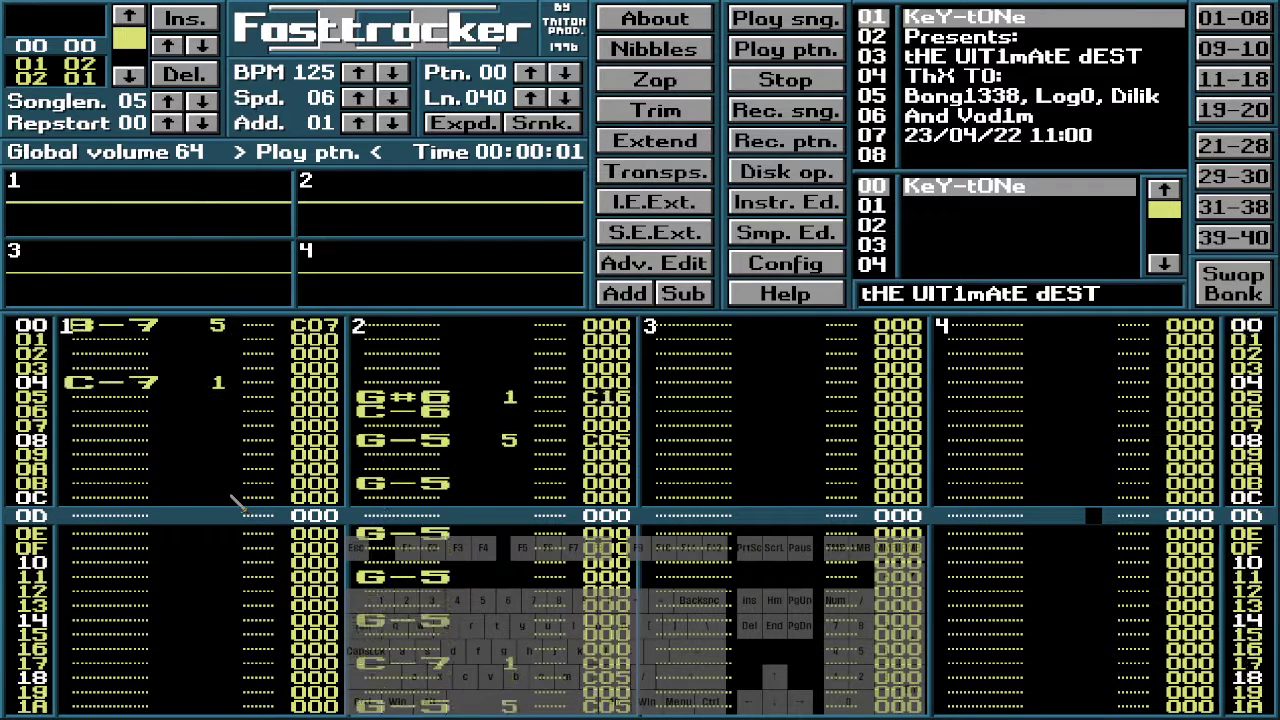
{"action": "key", "text": "Alt_R"}
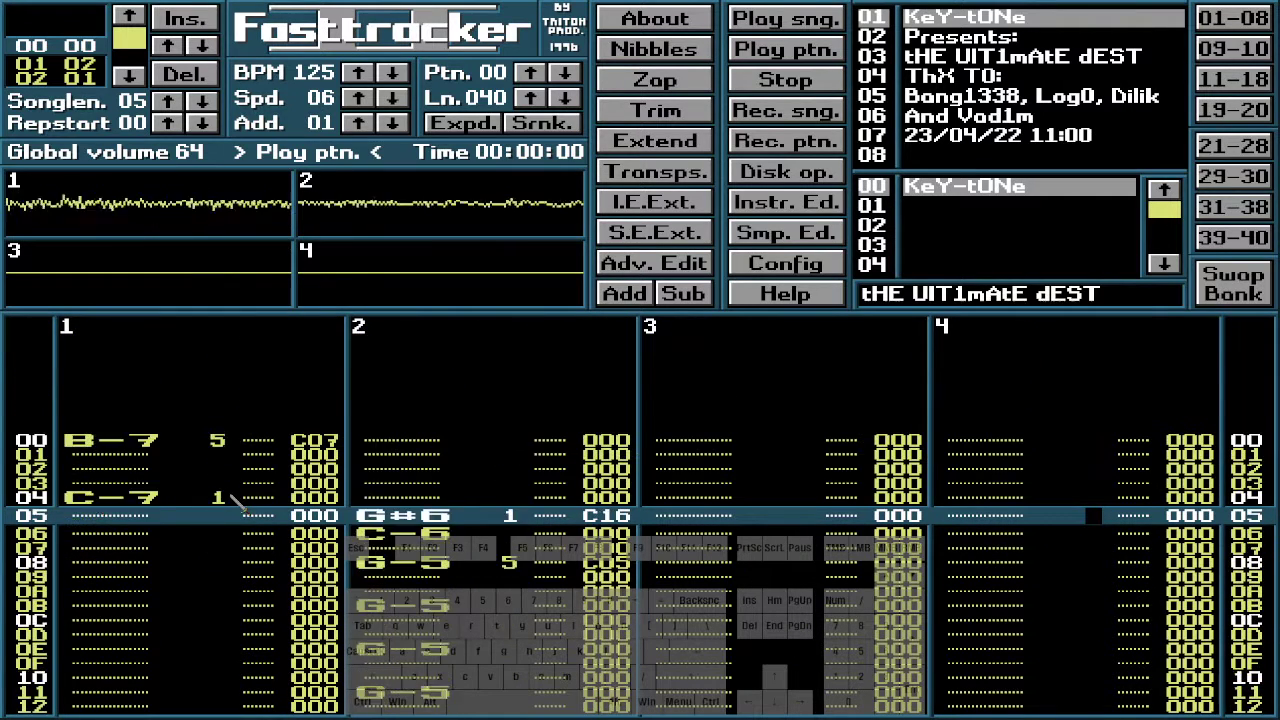
{"action": "key", "text": "space"}
{"action": "key", "text": "Up"}
{"action": "key", "text": "Up"}
{"action": "key", "text": "Up"}
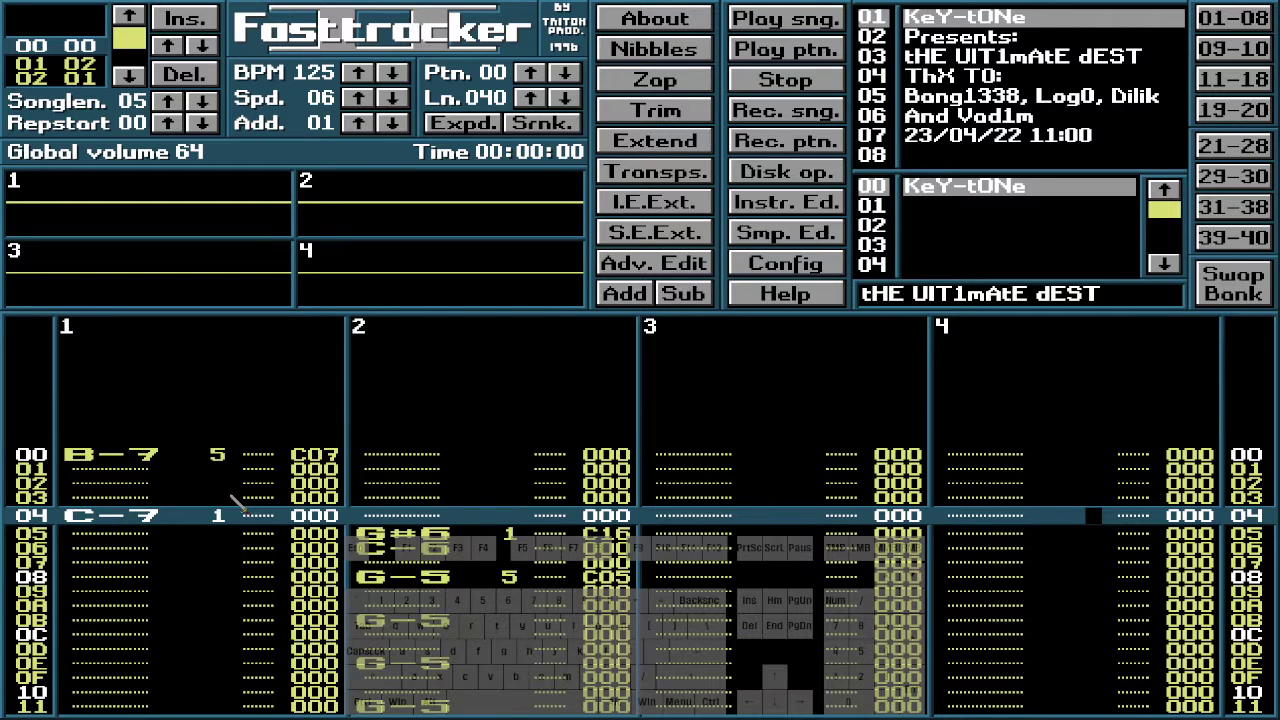
{"action": "key", "text": "Up"}
{"action": "key", "text": "Up"}
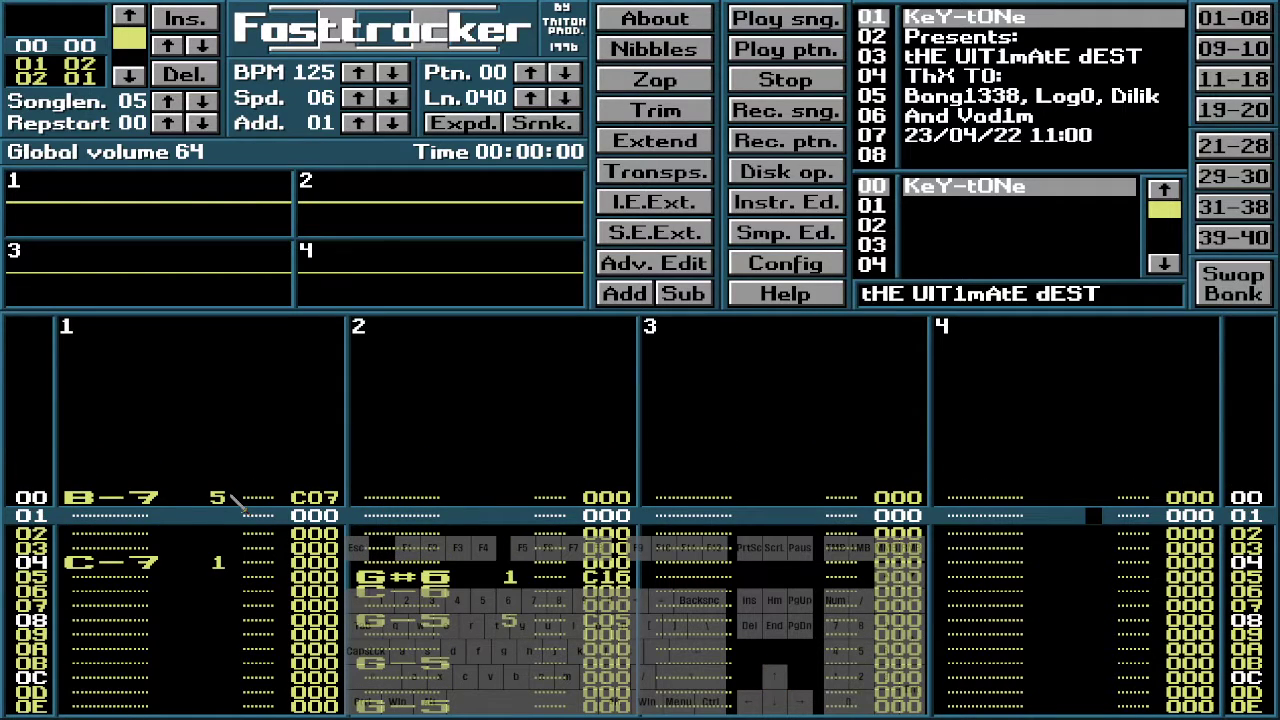
{"action": "key", "text": "Alt_R"}
{"action": "key", "text": "space"}
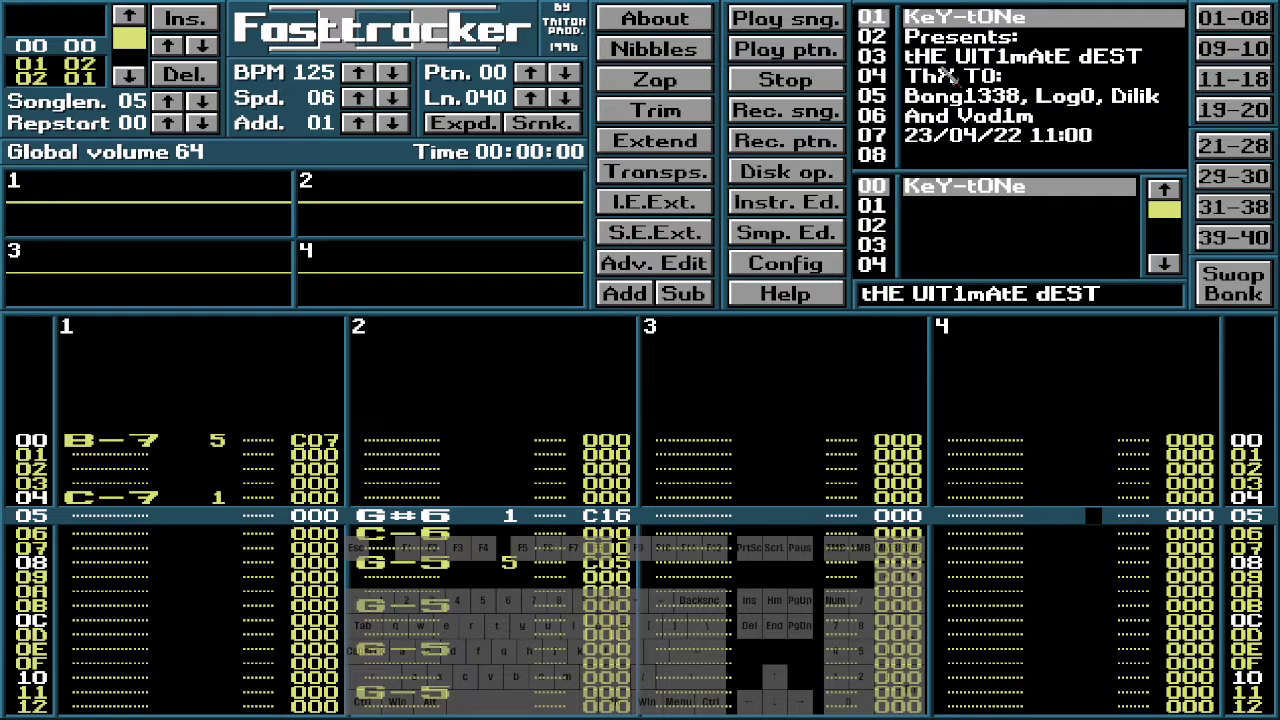
Select instrument 05, inspect its envelopes and sample waveform, and return to the pattern view
{"action": "left_click", "coordinate": [934, 97]}
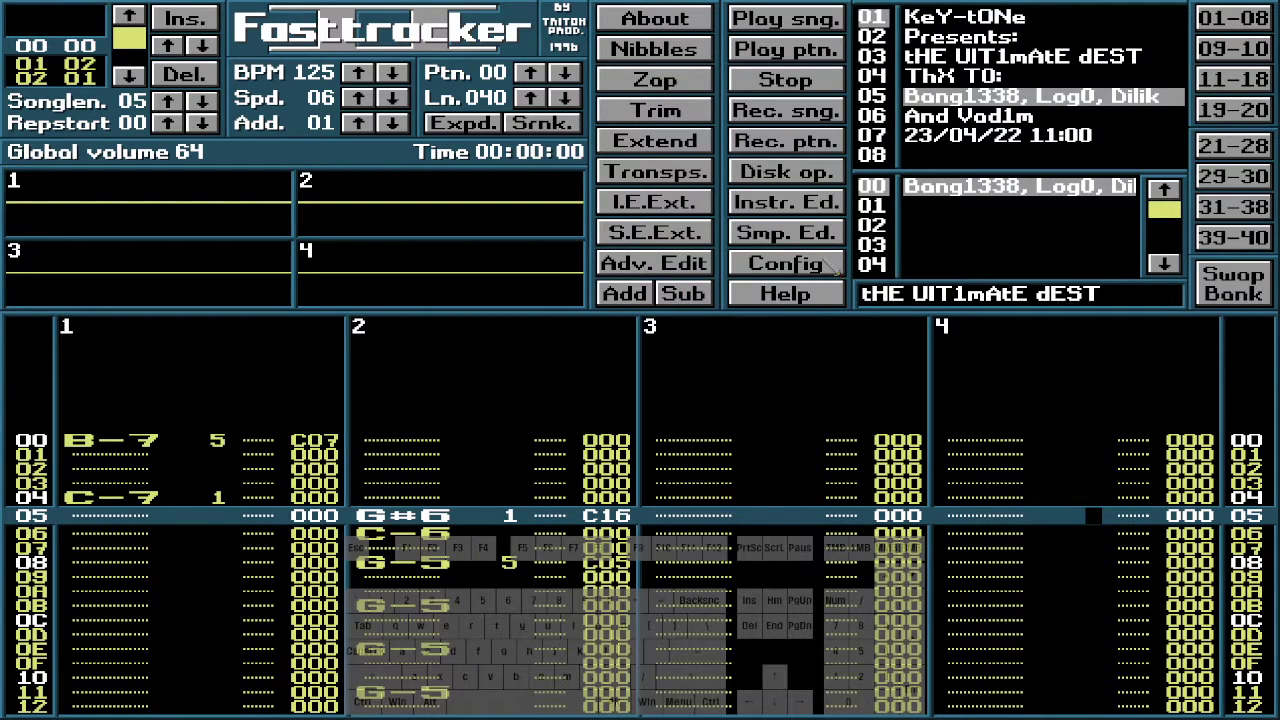
{"action": "left_click", "coordinate": [792, 204]}
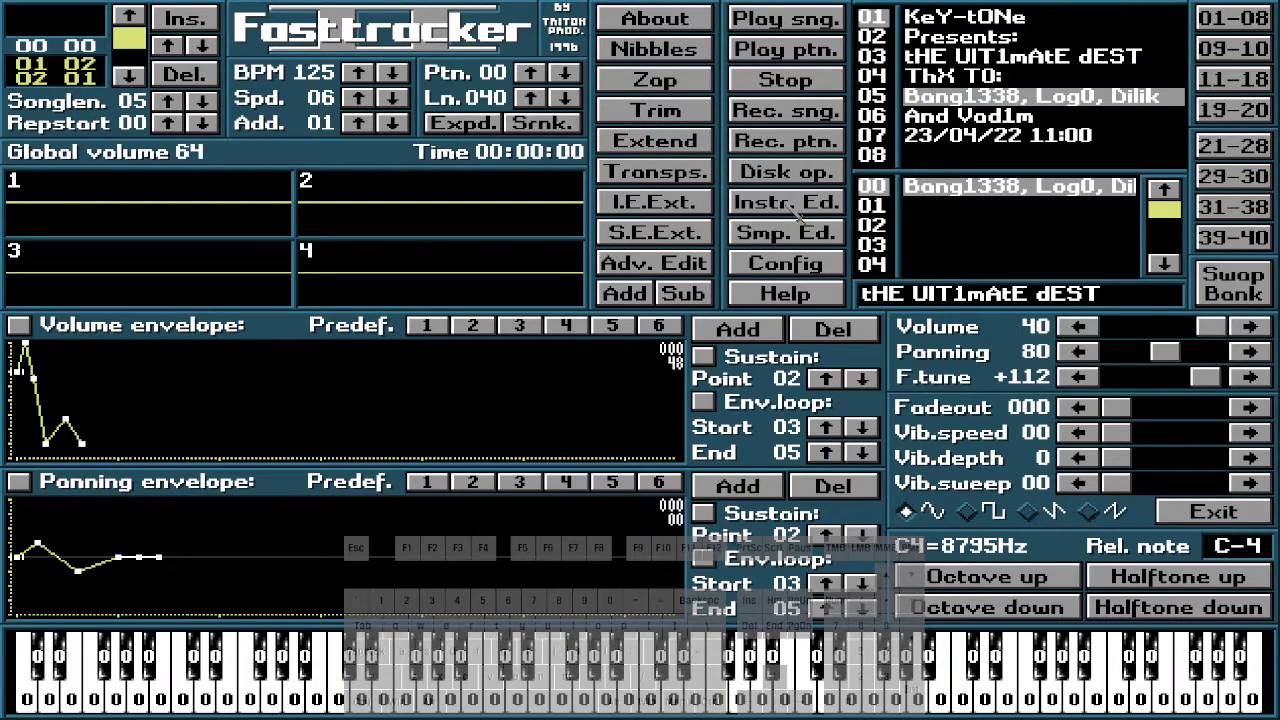
{"action": "left_click", "coordinate": [786, 236]}
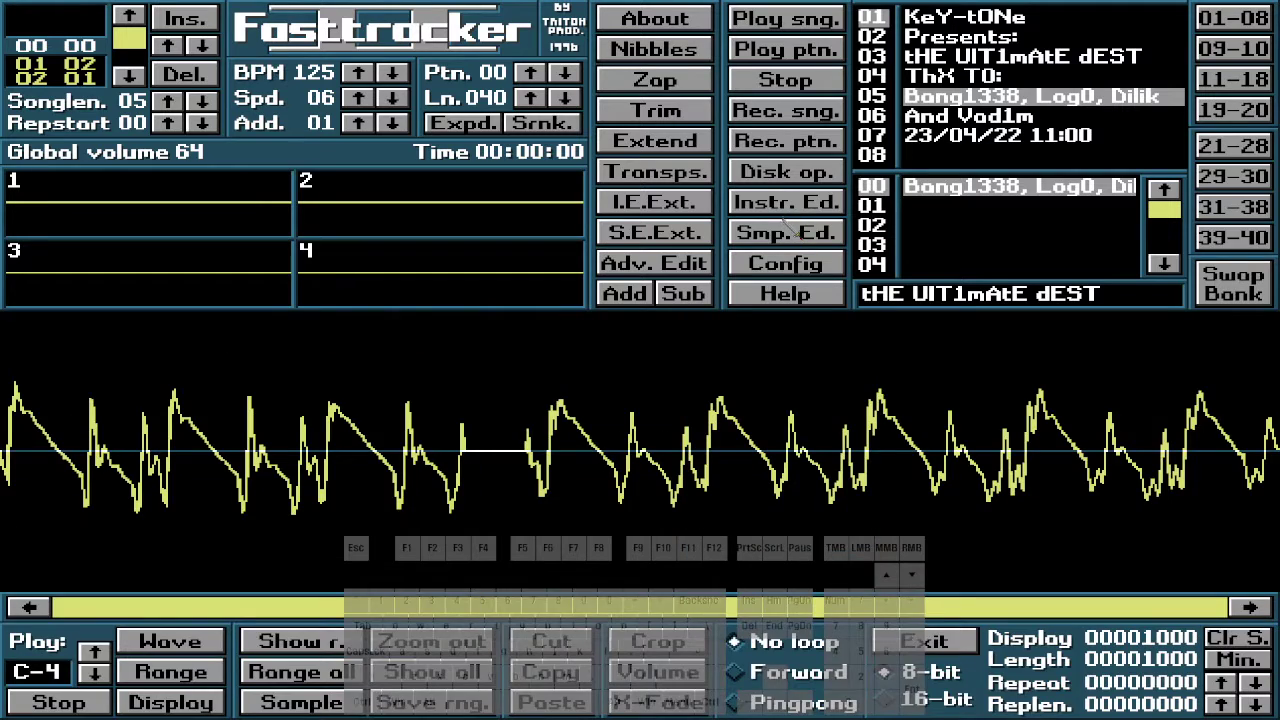
{"action": "left_click", "coordinate": [787, 208]}
{"action": "left_click", "coordinate": [787, 208]}
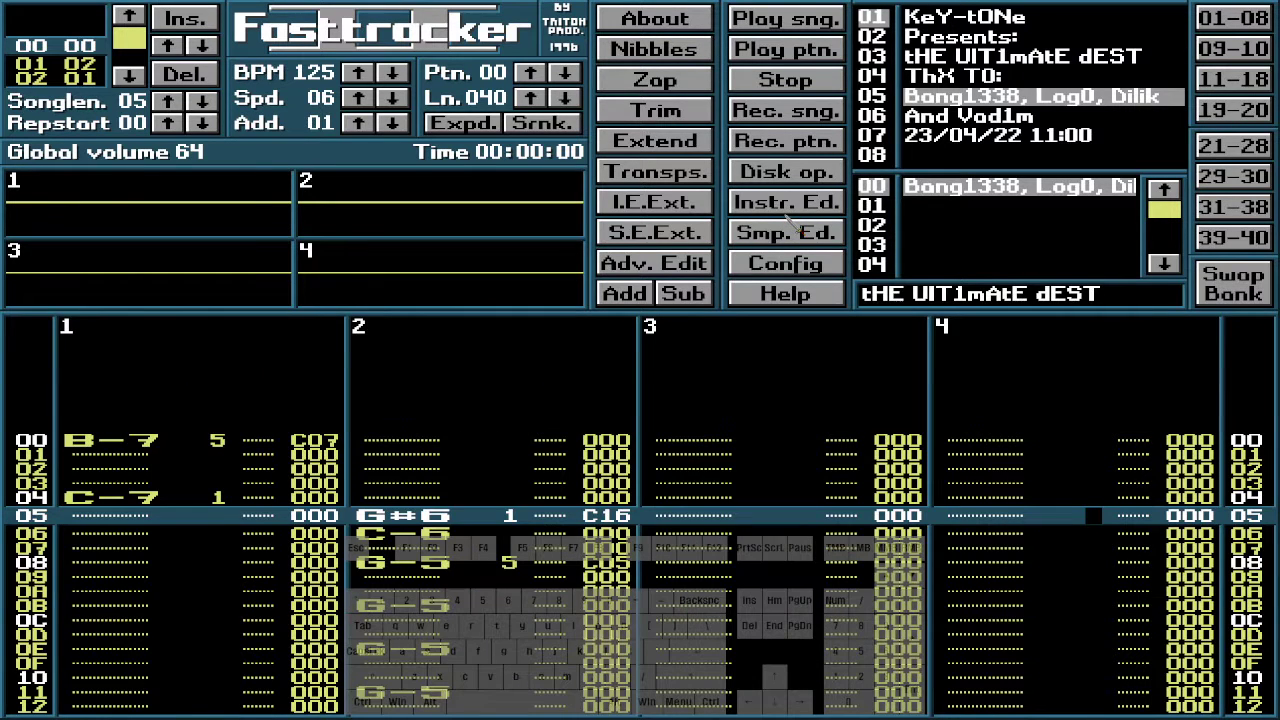
Play pattern 00 through, advance to song position 01 with pattern 02, and play it
{"action": "key", "text": "Alt_R"}
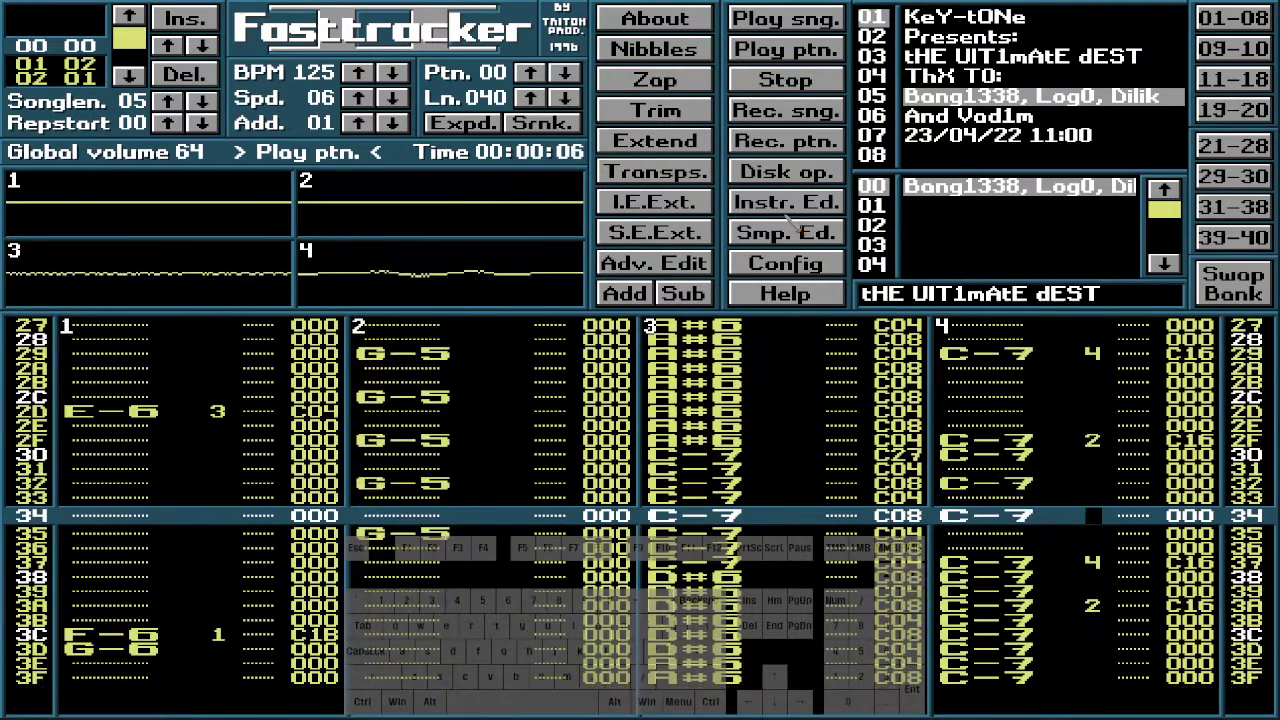
{"action": "key", "text": "space"}
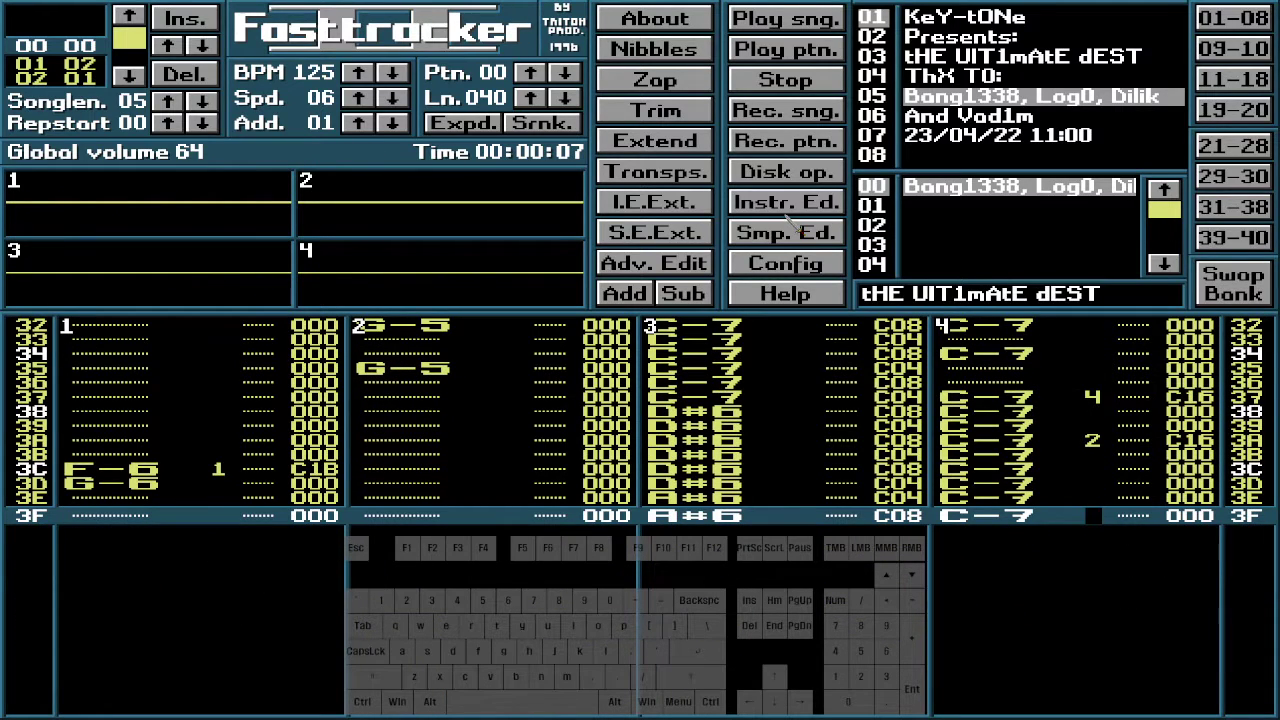
{"action": "left_click", "coordinate": [131, 80]}
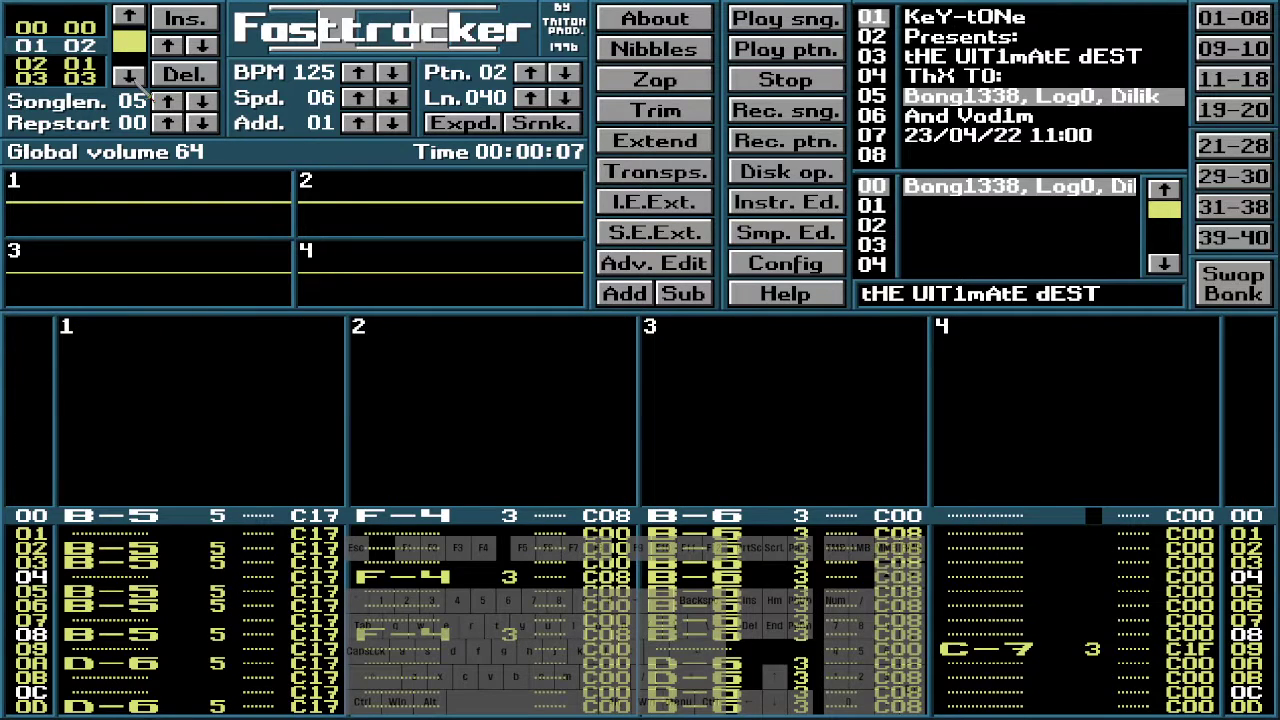
{"action": "key", "text": "Control_R"}
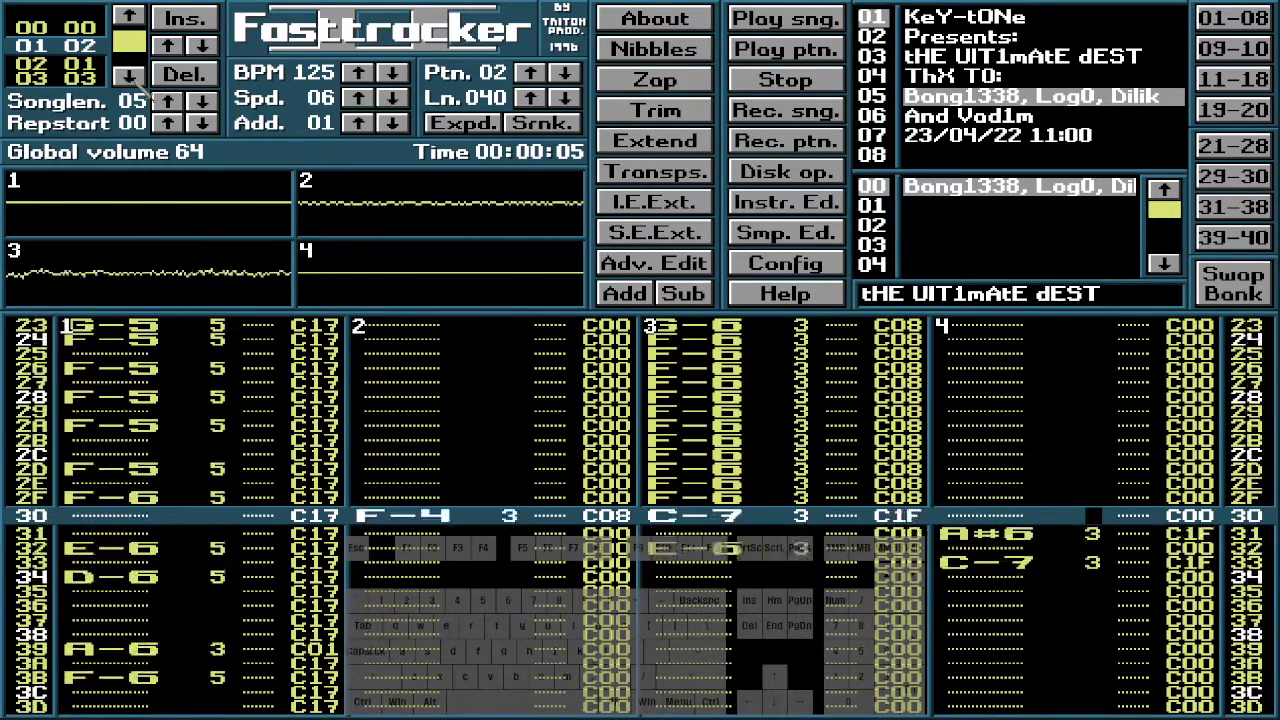
Examine the first half of pattern 02 for repeated instrument numbers and volume effects in its channels
{"action": "key", "text": "Up"}
{"action": "key", "text": "Up"}
{"action": "key", "text": "Up"}
{"action": "key", "text": "Up"}
{"action": "key", "text": "Up"}
{"action": "key", "text": "Up"}
{"action": "key", "text": "Up"}
{"action": "key", "text": "Up"}
{"action": "key", "text": "Up"}
{"action": "key", "text": "Up"}
{"action": "key", "text": "Up"}
{"action": "key", "text": "Up"}
{"action": "key", "text": "Up"}
{"action": "key", "text": "Up"}
{"action": "key", "text": "Up"}
{"action": "key", "text": "Up"}
{"action": "key", "text": "Up"}
{"action": "key", "text": "Up"}
{"action": "key", "text": "Up"}
{"action": "key", "text": "Up"}
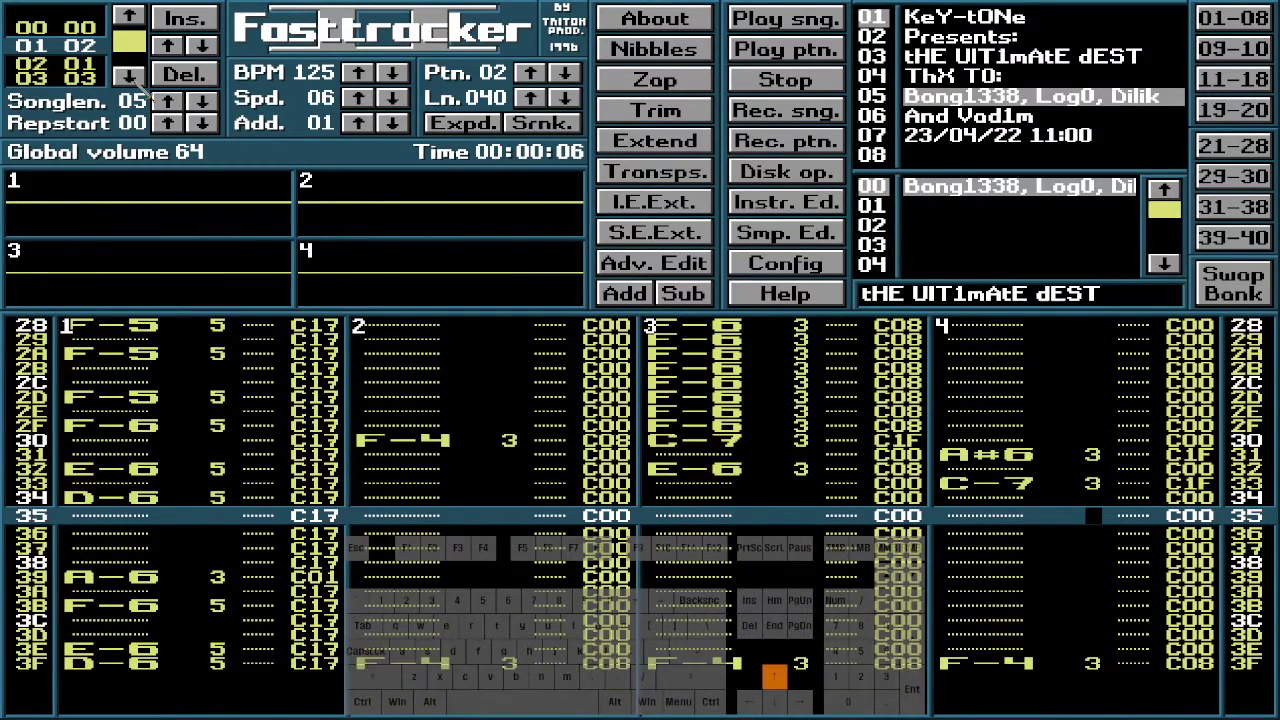
{"action": "key", "text": "Up"}
{"action": "key", "text": "Up"}
{"action": "key", "text": "Up"}
{"action": "key", "text": "Up"}
{"action": "key", "text": "Up"}
{"action": "key", "text": "Up"}
{"action": "key", "text": "Up"}
{"action": "key", "text": "Up"}
{"action": "key", "text": "Up"}
{"action": "key", "text": "Up"}
{"action": "key", "text": "Up"}
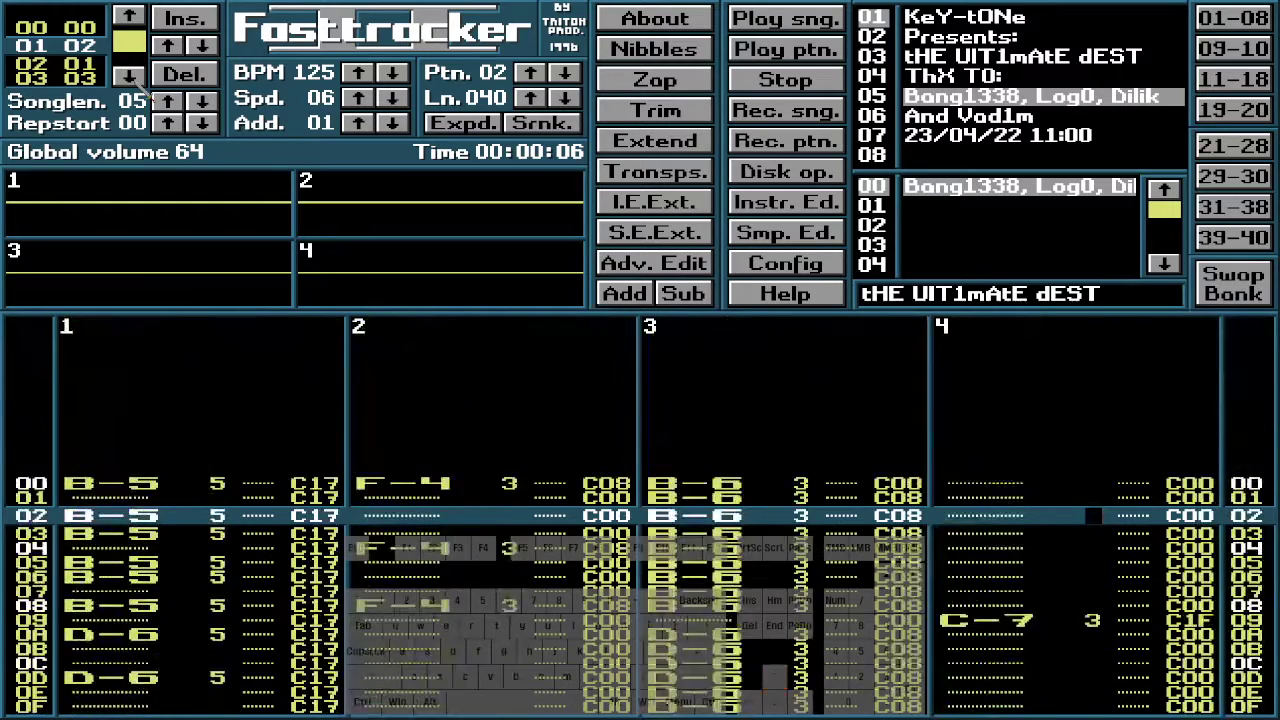
{"action": "key", "text": "Left"}
{"action": "key", "text": "Left"}
{"action": "key", "text": "Left"}
{"action": "key", "text": "Left"}
{"action": "key", "text": "Left"}
{"action": "key", "text": "Left"}
{"action": "key", "text": "Left"}
{"action": "key", "text": "Left"}
{"action": "key", "text": "Left"}
{"action": "key", "text": "Left"}
{"action": "key", "text": "Left"}
{"action": "key", "text": "Left"}
{"action": "key", "text": "Left"}
{"action": "key", "text": "Left"}
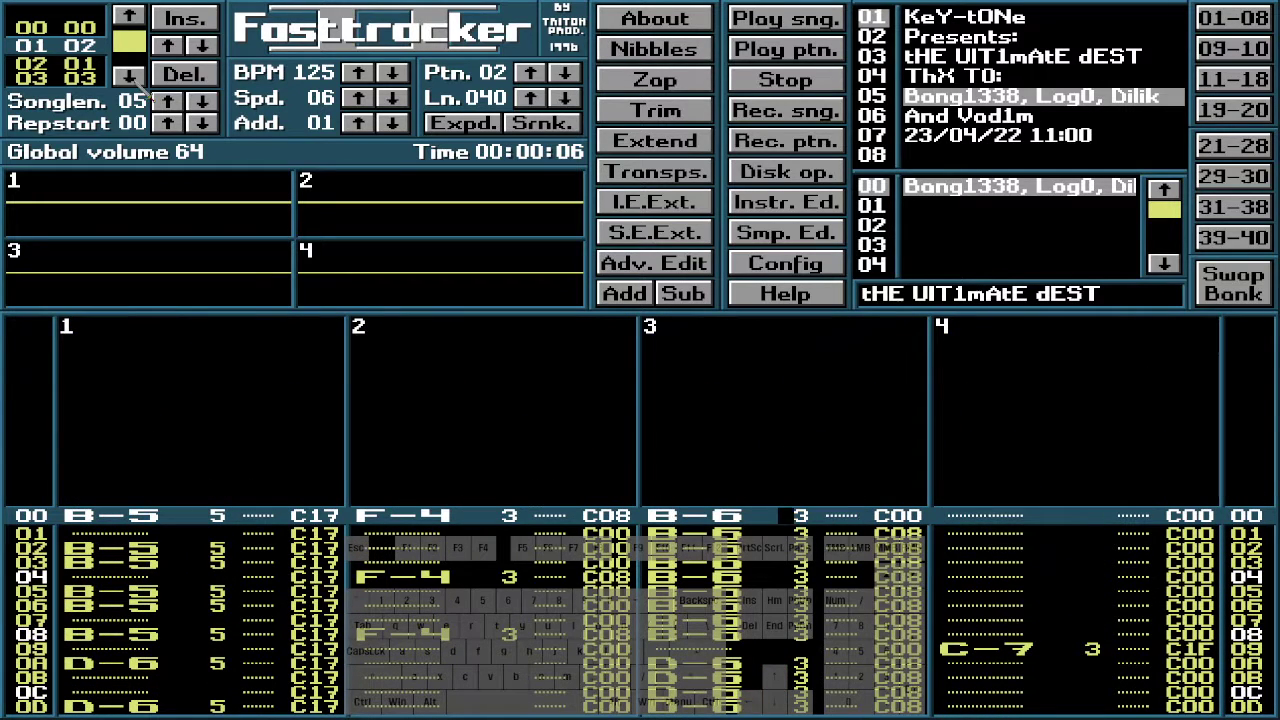
{"action": "key", "text": "Left"}
{"action": "key", "text": "Left"}
{"action": "key", "text": "Down"}
{"action": "key", "text": "Down"}
{"action": "key", "text": "Down"}
{"action": "key", "text": "Down"}
{"action": "key", "text": "Down"}
{"action": "key", "text": "Down"}
{"action": "key", "text": "Down"}
{"action": "key", "text": "Down"}
{"action": "key", "text": "Down"}
{"action": "key", "text": "Down"}
{"action": "key", "text": "Down"}
{"action": "key", "text": "Down"}
{"action": "key", "text": "Down"}
{"action": "key", "text": "Down"}
{"action": "key", "text": "Down"}
{"action": "key", "text": "Down"}
{"action": "key", "text": "Down"}
{"action": "key", "text": "Down"}
{"action": "key", "text": "Down"}
{"action": "key", "text": "Down"}
{"action": "key", "text": "Down"}
{"action": "key", "text": "Down"}
{"action": "key", "text": "Down"}
{"action": "key", "text": "Down"}
{"action": "key", "text": "Down"}
{"action": "key", "text": "Down"}
{"action": "key", "text": "Down"}
{"action": "key", "text": "Down"}
{"action": "key", "text": "Down"}
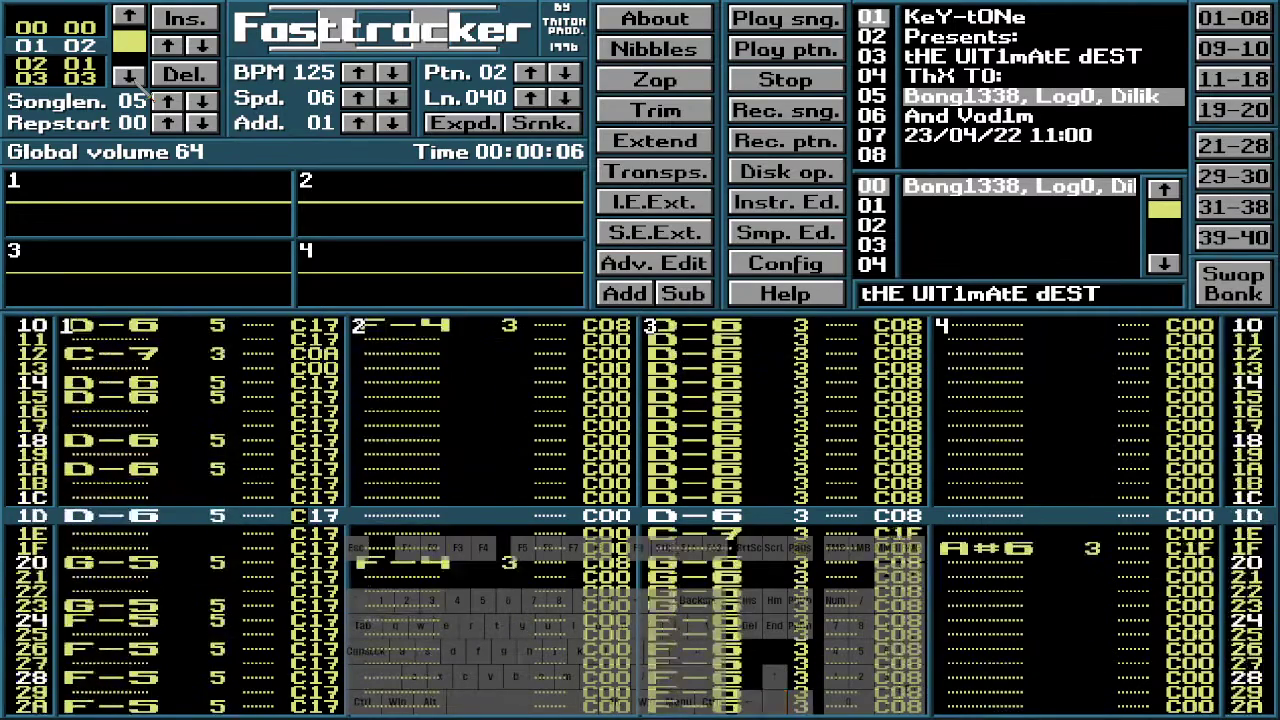
{"action": "key", "text": "Up"}
{"action": "key", "text": "Up"}
{"action": "key", "text": "Up"}
{"action": "key", "text": "Up"}
{"action": "key", "text": "Up"}
{"action": "key", "text": "Up"}
{"action": "key", "text": "Up"}
{"action": "key", "text": "Up"}
{"action": "key", "text": "Up"}
{"action": "key", "text": "Up"}
{"action": "key", "text": "Up"}
{"action": "key", "text": "Up"}
{"action": "key", "text": "Up"}
{"action": "key", "text": "Up"}
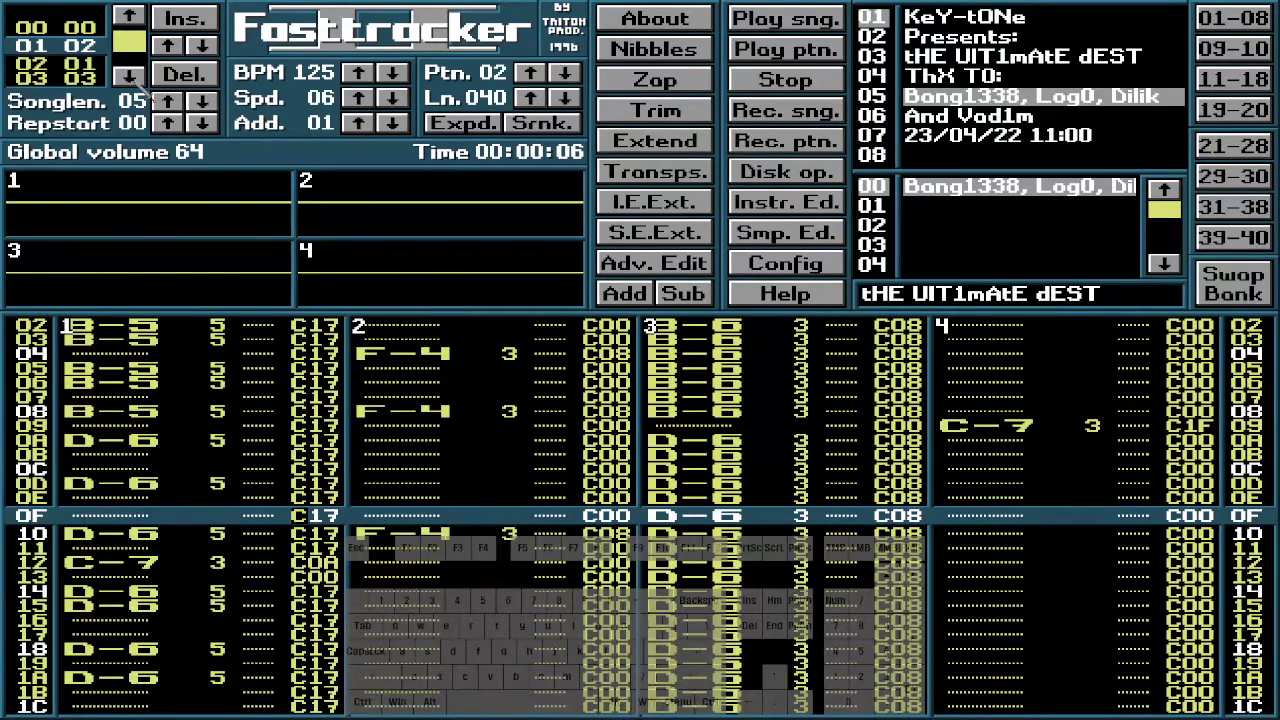
{"action": "key", "text": "Up"}
{"action": "key", "text": "Up"}
{"action": "key", "text": "Up"}
{"action": "key", "text": "Up"}
{"action": "key", "text": "Up"}
{"action": "key", "text": "Up"}
{"action": "key", "text": "Up"}
{"action": "key", "text": "Up"}
{"action": "key", "text": "Up"}
{"action": "key", "text": "Up"}
{"action": "key", "text": "Up"}
{"action": "key", "text": "Up"}
{"action": "key", "text": "Up"}
Clear the repeated instrument numbers in channel 1 of pattern 02 from row 01 through row 10, keeping row 00's
{"action": "key", "text": "Left"}
{"action": "key", "text": "Left"}
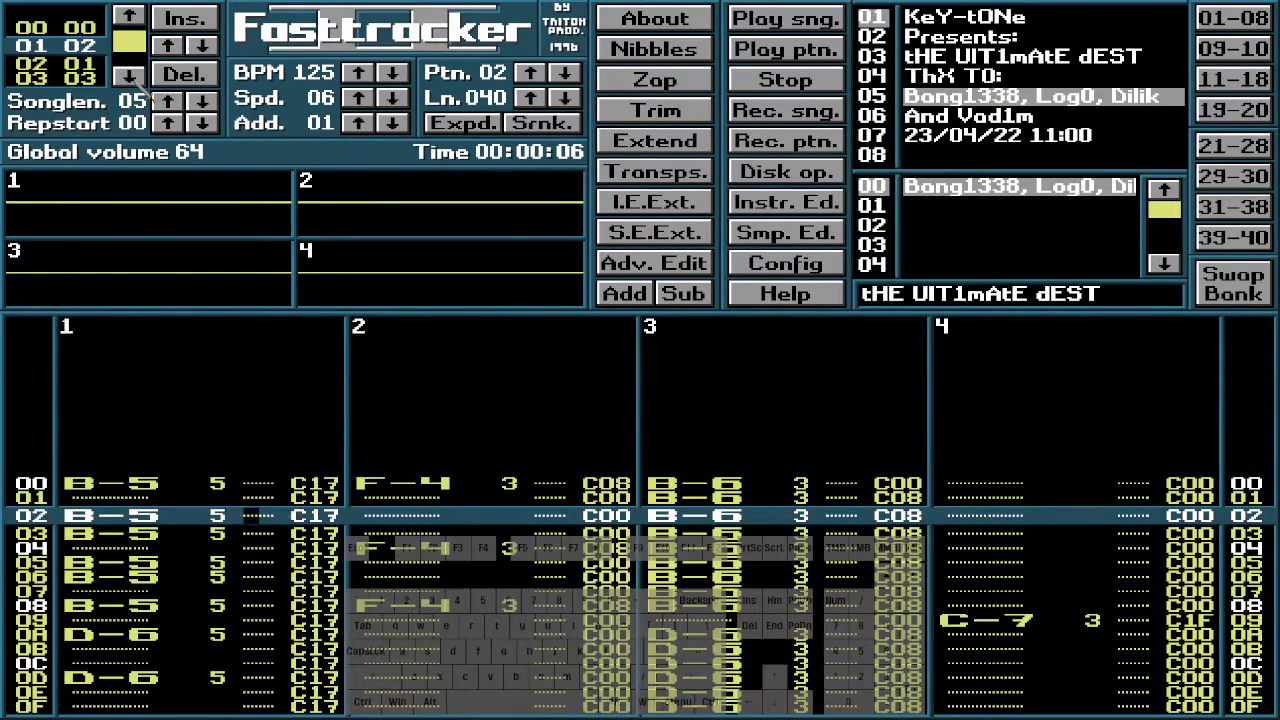
{"action": "key", "text": "Left"}
{"action": "key", "text": "Up"}
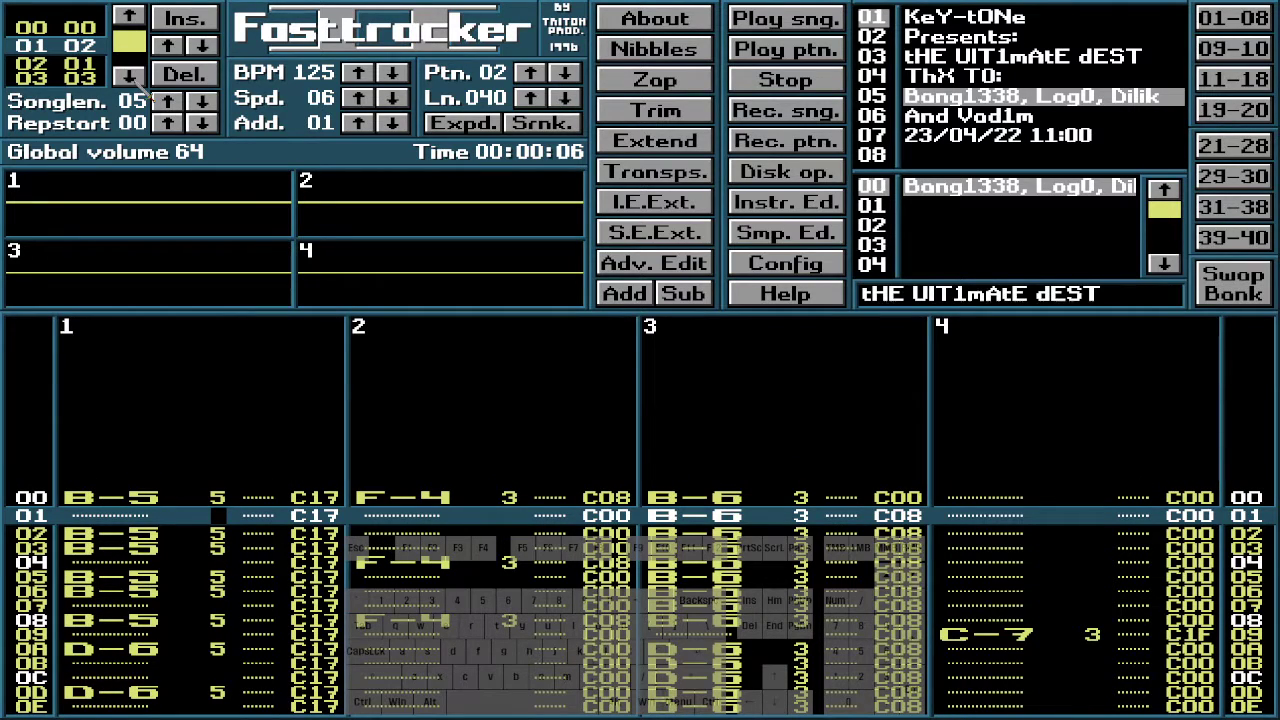
{"action": "key", "text": "space"}
{"action": "key", "text": "Delete"}
{"action": "key", "text": "Delete"}
{"action": "key", "text": "Delete"}
{"action": "key", "text": "Delete"}
{"action": "key", "text": "Delete"}
{"action": "key", "text": "Delete"}
{"action": "key", "text": "Delete"}
{"action": "key", "text": "Delete"}
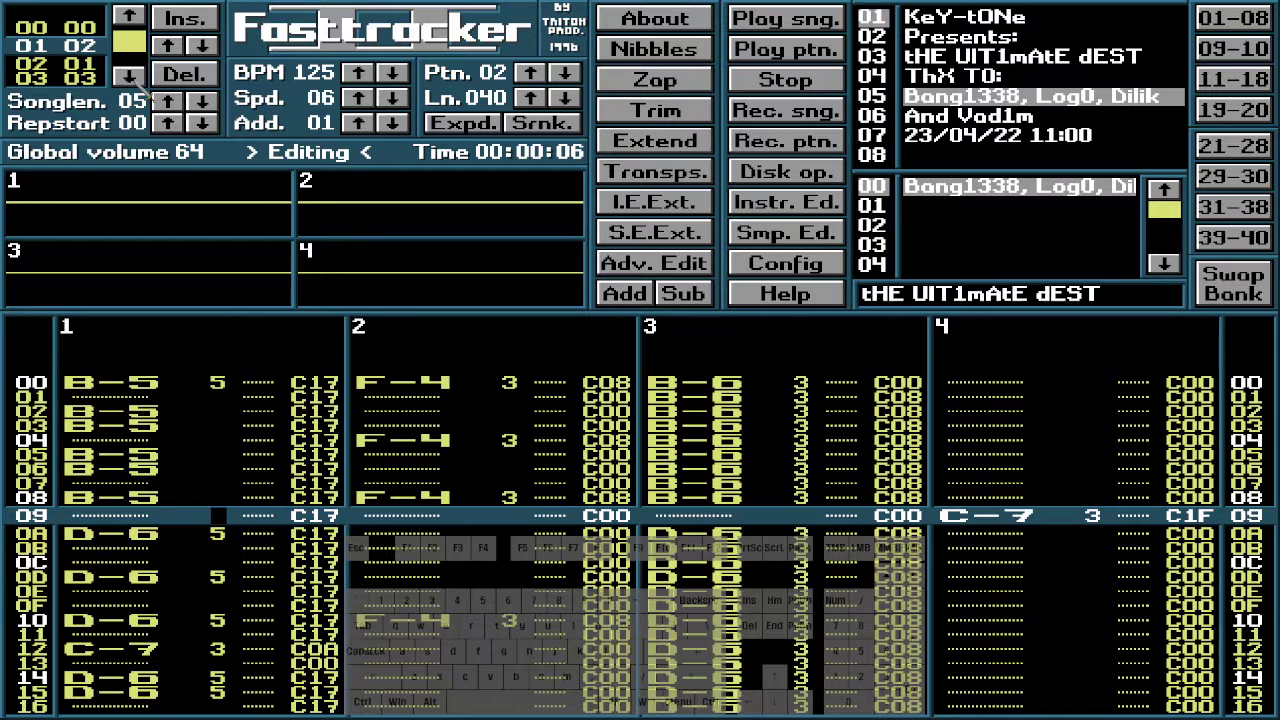
{"action": "key", "text": "Delete"}
{"action": "key", "text": "Delete"}
{"action": "key", "text": "Delete"}
{"action": "key", "text": "Delete"}
{"action": "key", "text": "Delete"}
{"action": "key", "text": "Delete"}
{"action": "key", "text": "Delete"}
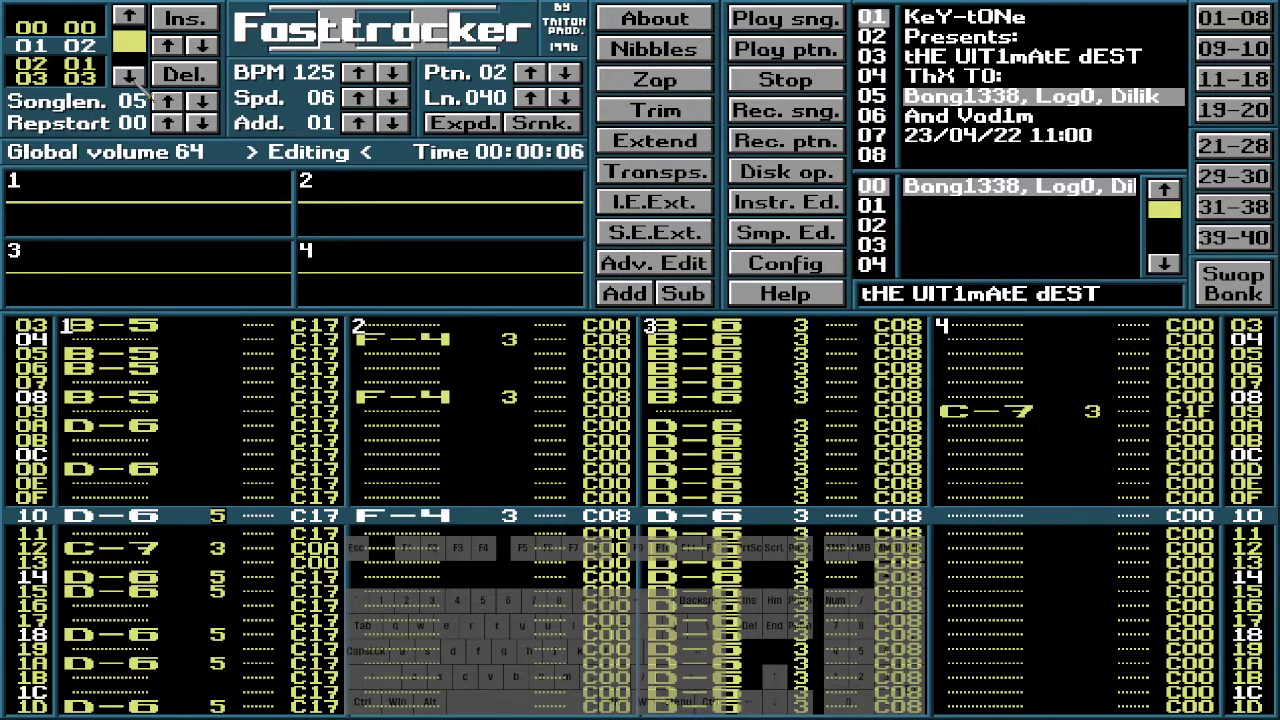
{"action": "key", "text": "Delete"}
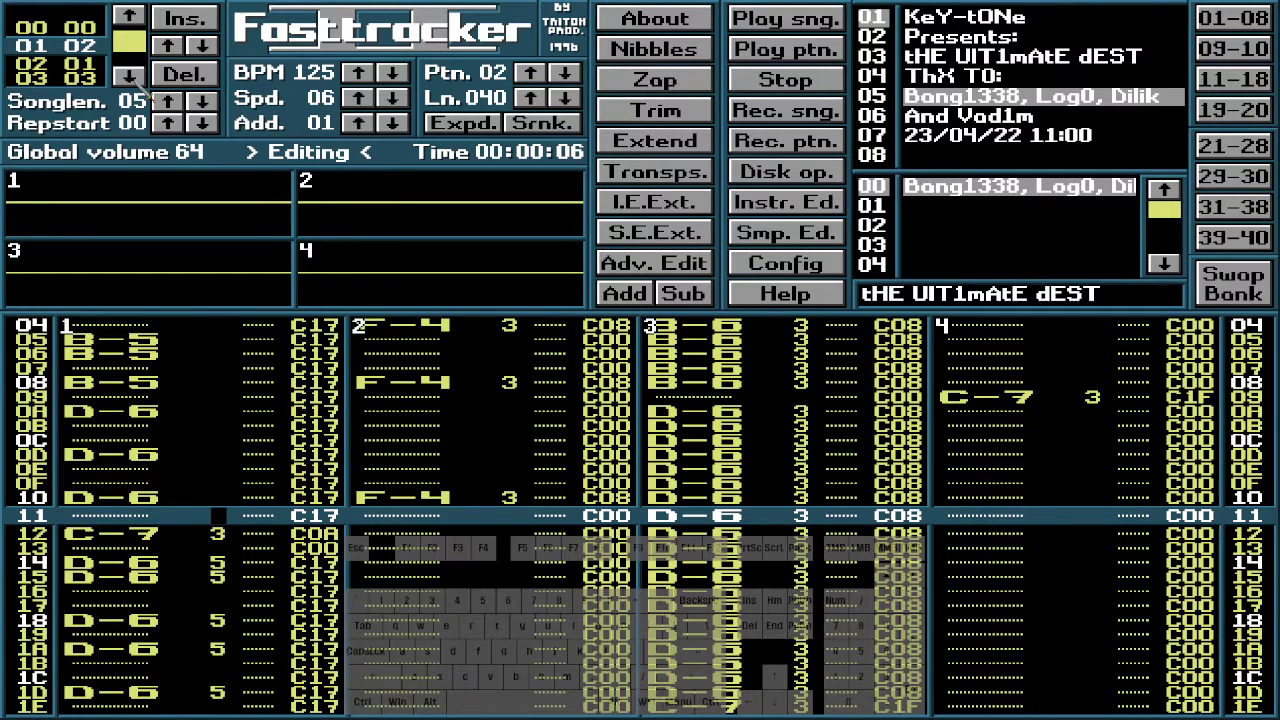
Clear the repeated C17 volume effects in channel 1 from row 01 through row 11, keeping row 00's
{"action": "key", "text": "Up"}
{"action": "key", "text": "Up"}
{"action": "key", "text": "Up"}
{"action": "key", "text": "Up"}
{"action": "key", "text": "Up"}
{"action": "key", "text": "Up"}
{"action": "key", "text": "Up"}
{"action": "key", "text": "Up"}
{"action": "key", "text": "Up"}
{"action": "key", "text": "Up"}
{"action": "key", "text": "Up"}
{"action": "key", "text": "Up"}
{"action": "key", "text": "Up"}
{"action": "key", "text": "Up"}
{"action": "key", "text": "Up"}
{"action": "key", "text": "Up"}
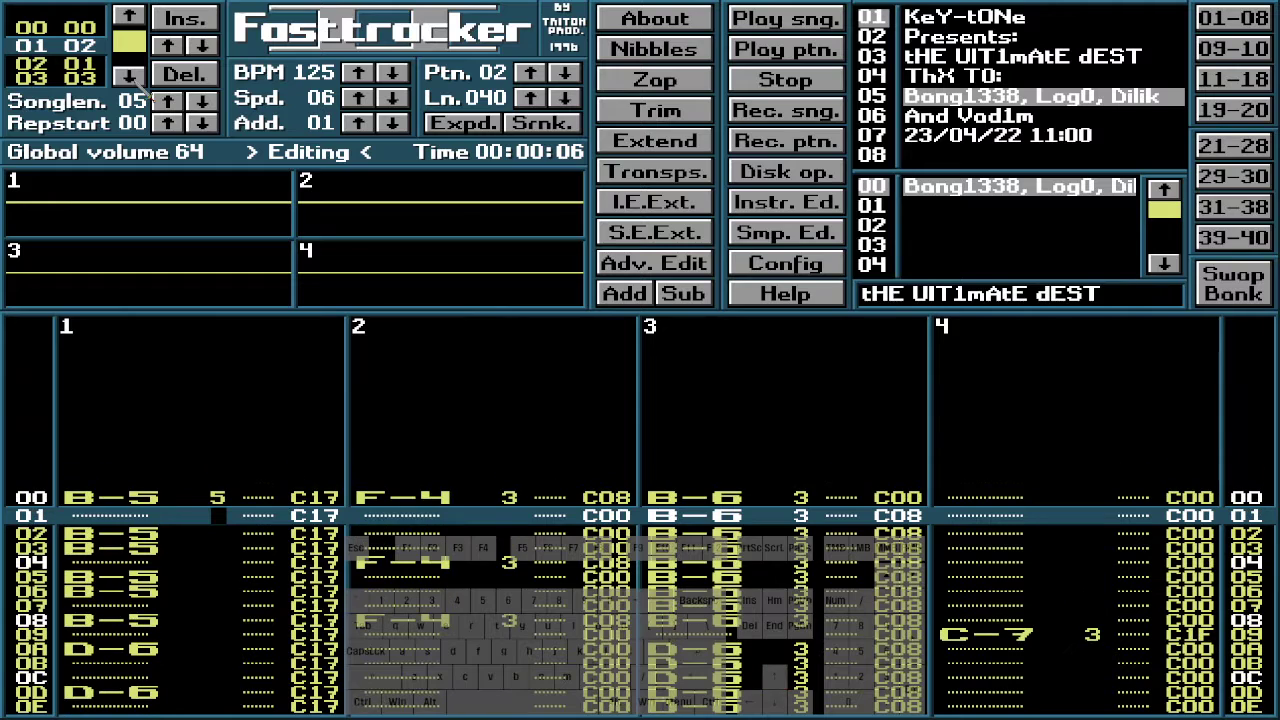
{"action": "key", "text": "alt+Delete"}
{"action": "key", "text": "alt+Delete"}
{"action": "key", "text": "alt+Delete"}
{"action": "key", "text": "alt+Delete"}
{"action": "key", "text": "alt+Delete"}
{"action": "key", "text": "alt+Delete"}
{"action": "key", "text": "alt+Delete"}
{"action": "key", "text": "alt+Delete"}
{"action": "key", "text": "alt+Delete"}
{"action": "key", "text": "alt+Delete"}
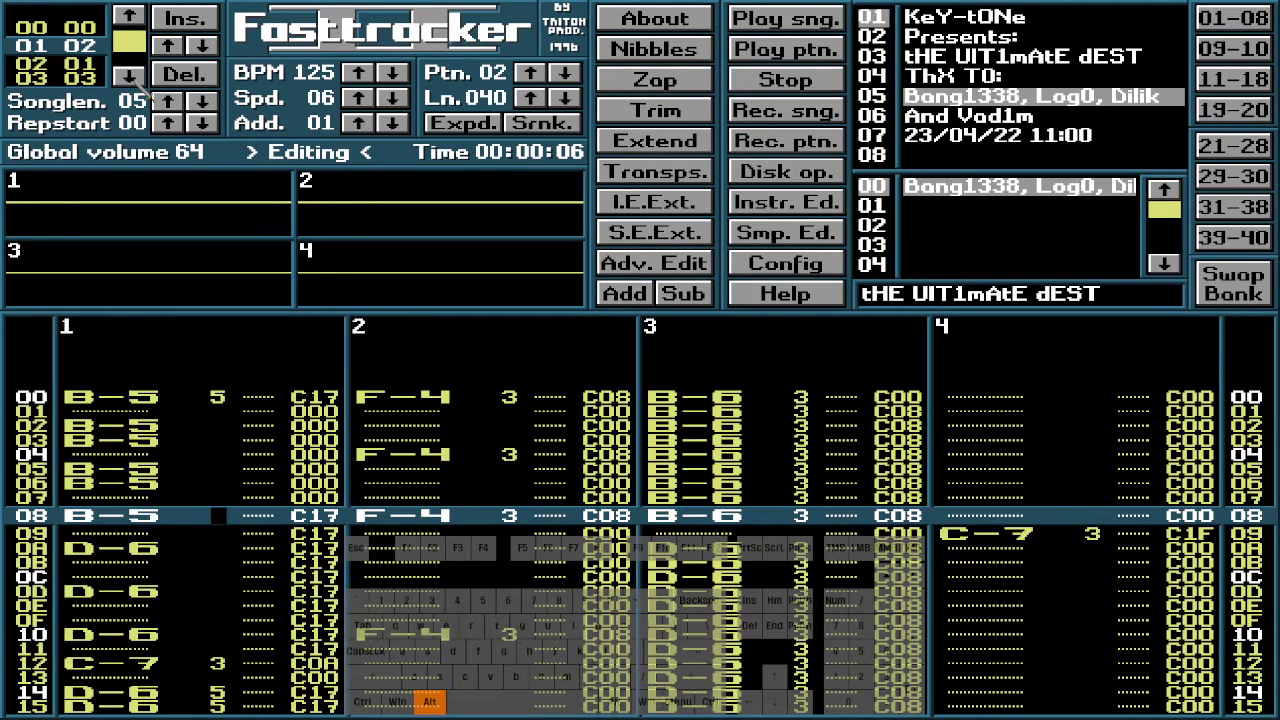
{"action": "key", "text": "alt+Delete"}
{"action": "key", "text": "alt+Delete"}
{"action": "key", "text": "alt+Delete"}
{"action": "key", "text": "alt+Delete"}
{"action": "key", "text": "alt+Delete"}
{"action": "key", "text": "alt+Delete"}
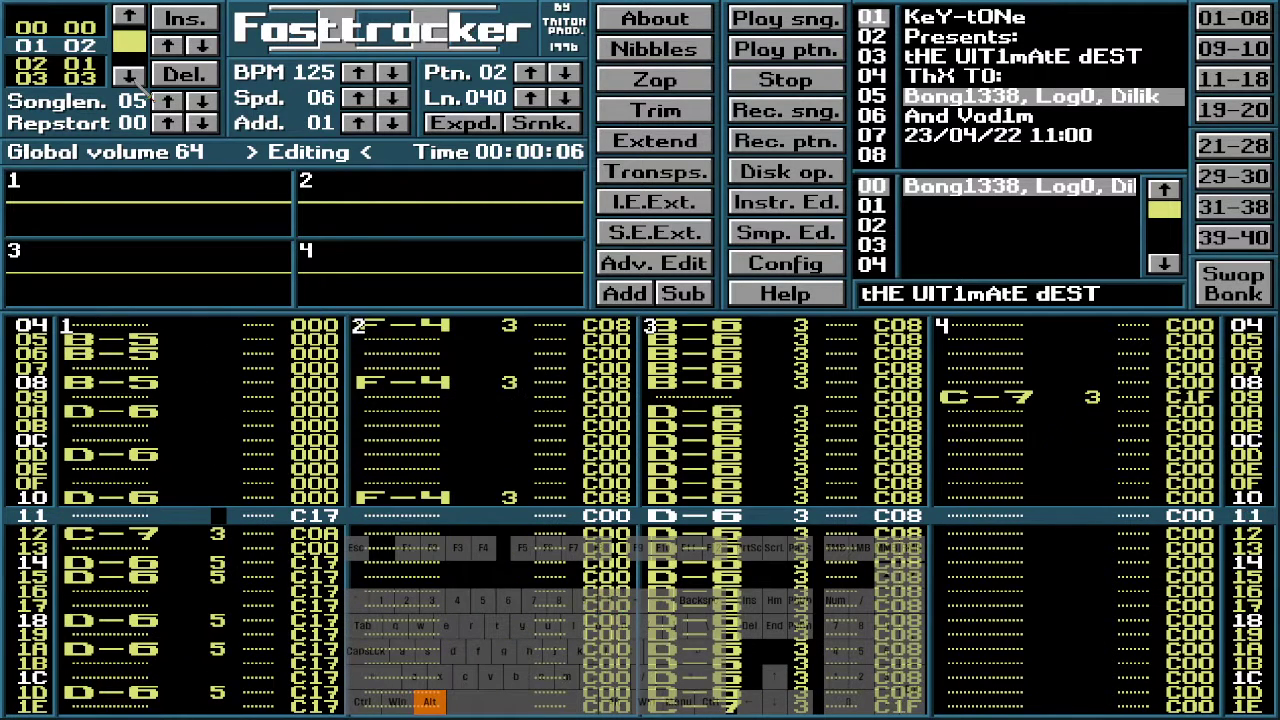
{"action": "key", "text": "alt+Delete"}
Replace the C00 effect in row 13 of channel 1 with the note cut effect EC0
{"action": "key", "text": "Up"}
{"action": "key", "text": "Up"}
{"action": "key", "text": "Up"}
{"action": "key", "text": "Up"}
{"action": "key", "text": "Up"}
{"action": "key", "text": "Up"}
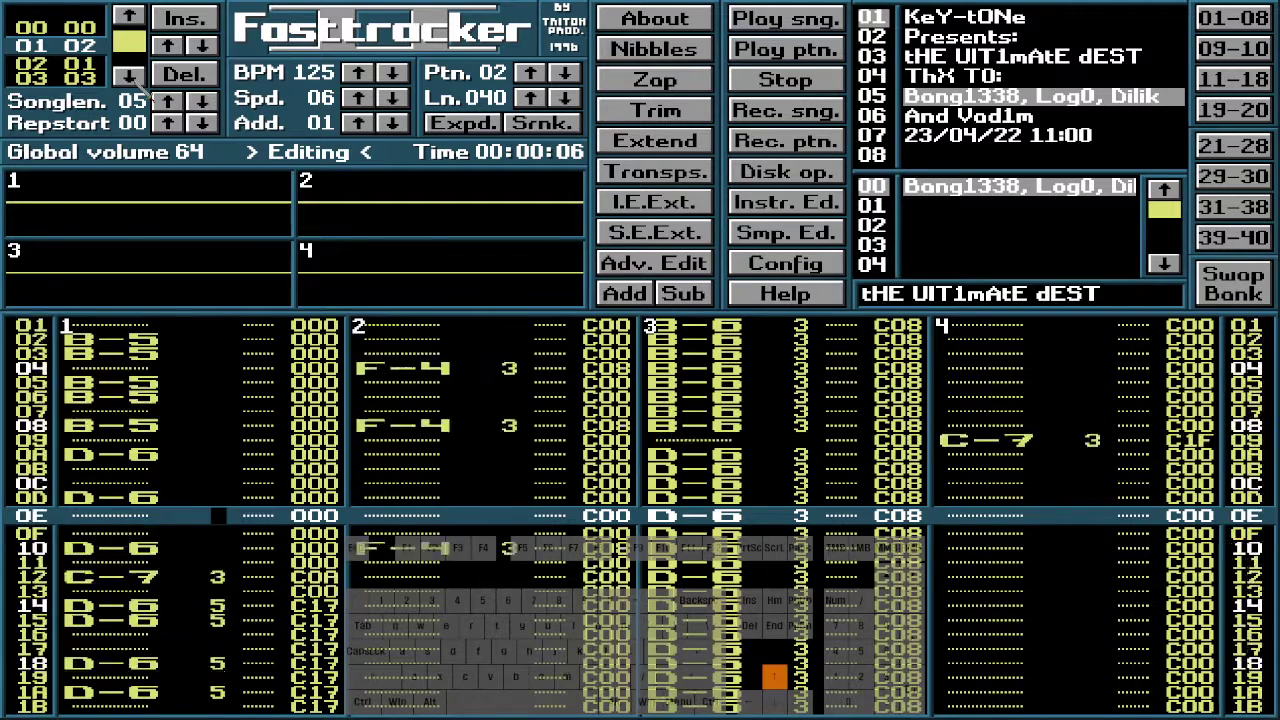
{"action": "key", "text": "Down"}
{"action": "key", "text": "Down"}
{"action": "key", "text": "Down"}
{"action": "key", "text": "Down"}
{"action": "key", "text": "Down"}
{"action": "key", "text": "Down"}
{"action": "key", "text": "Down"}
{"action": "key", "text": "Down"}
{"action": "key", "text": "Down"}
{"action": "key", "text": "Down"}
{"action": "key", "text": "Down"}
{"action": "key", "text": "Down"}
{"action": "key", "text": "Down"}
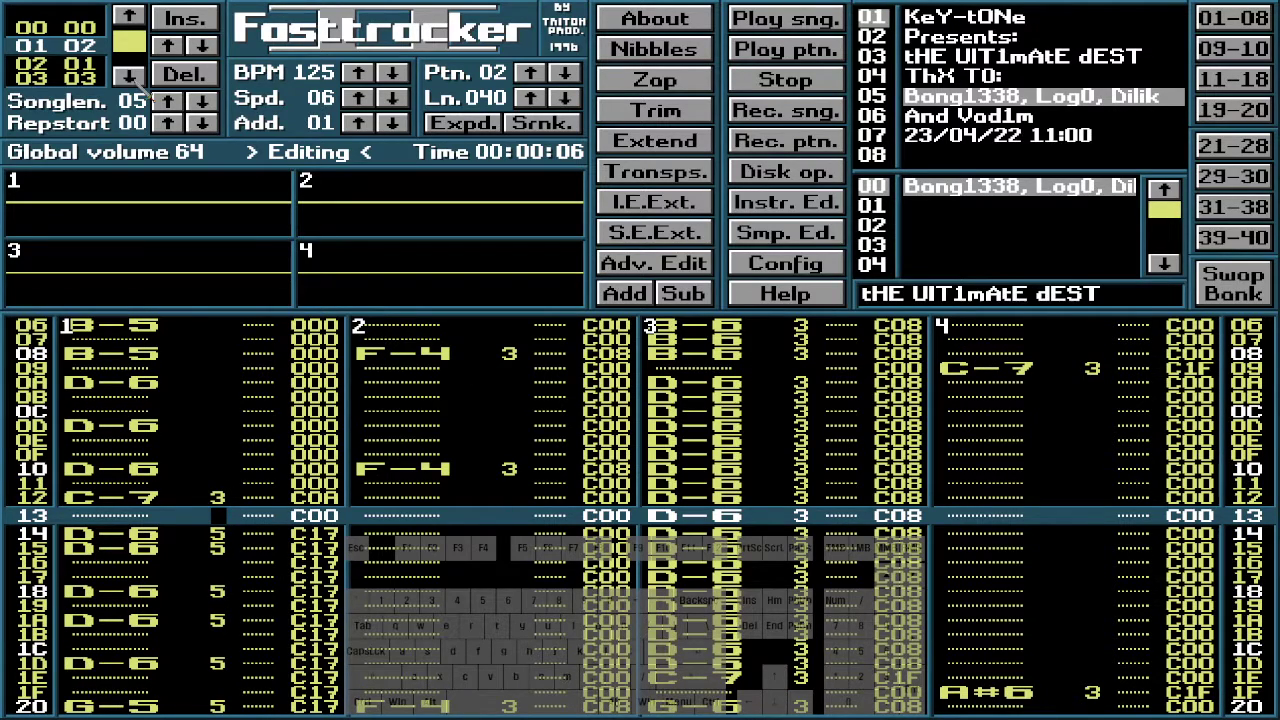
{"action": "key", "text": "Down"}
{"action": "key", "text": "Up"}
{"action": "key", "text": "Right"}
{"action": "key", "text": "Right"}
{"action": "key", "text": "Right"}
{"action": "key", "text": "Right"}
{"action": "key", "text": "e"}
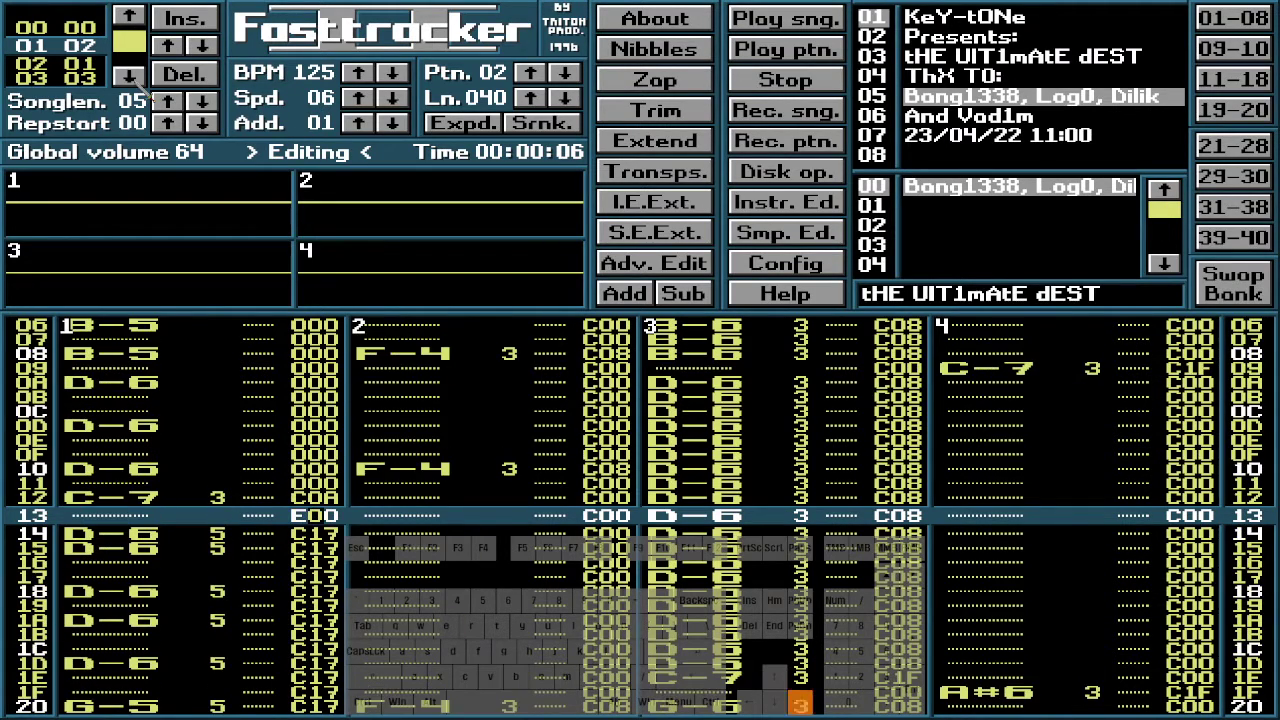
{"action": "key", "text": "Right"}
{"action": "key", "text": "c"}
{"action": "key", "text": "Up"}
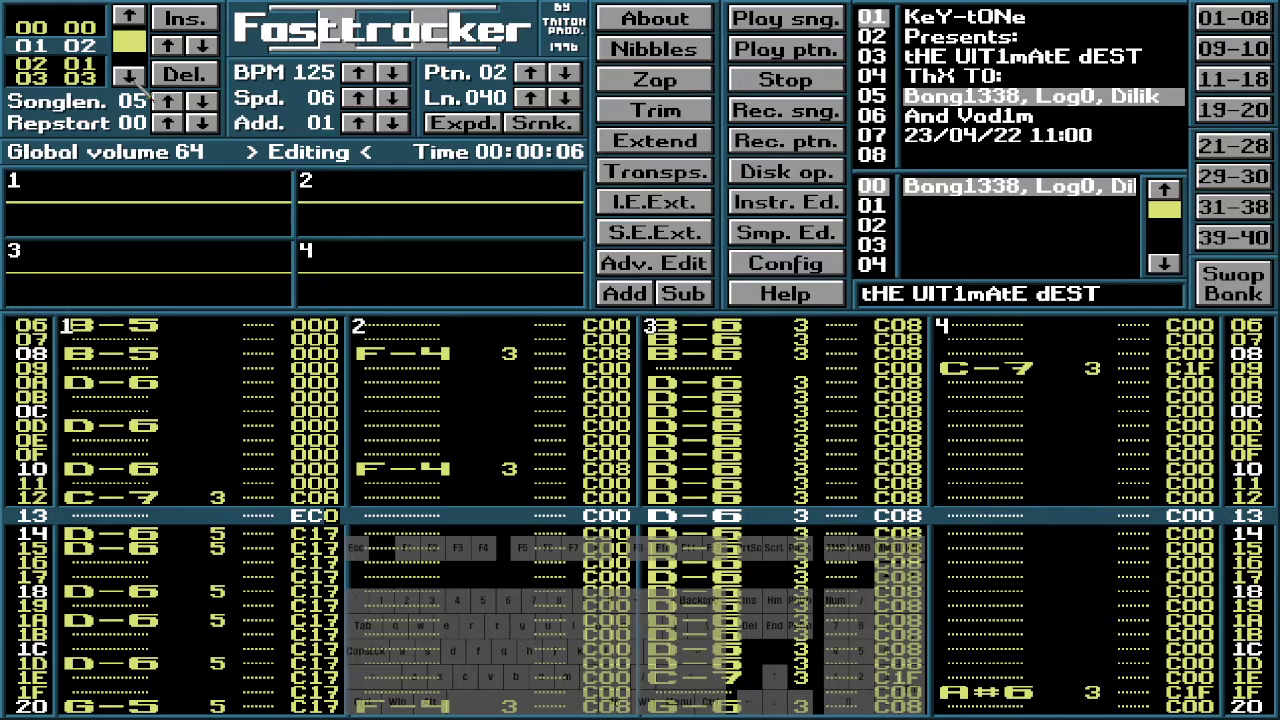
Clear the instrument numbers in channel 1 from row 15 through the last row 3F, keeping the one in row 14
{"action": "key", "text": "Left"}
{"action": "key", "text": "Down"}
{"action": "key", "text": "Down"}
{"action": "key", "text": "Up"}
{"action": "key", "text": "Up"}
{"action": "key", "text": "Left"}
{"action": "key", "text": "Down"}
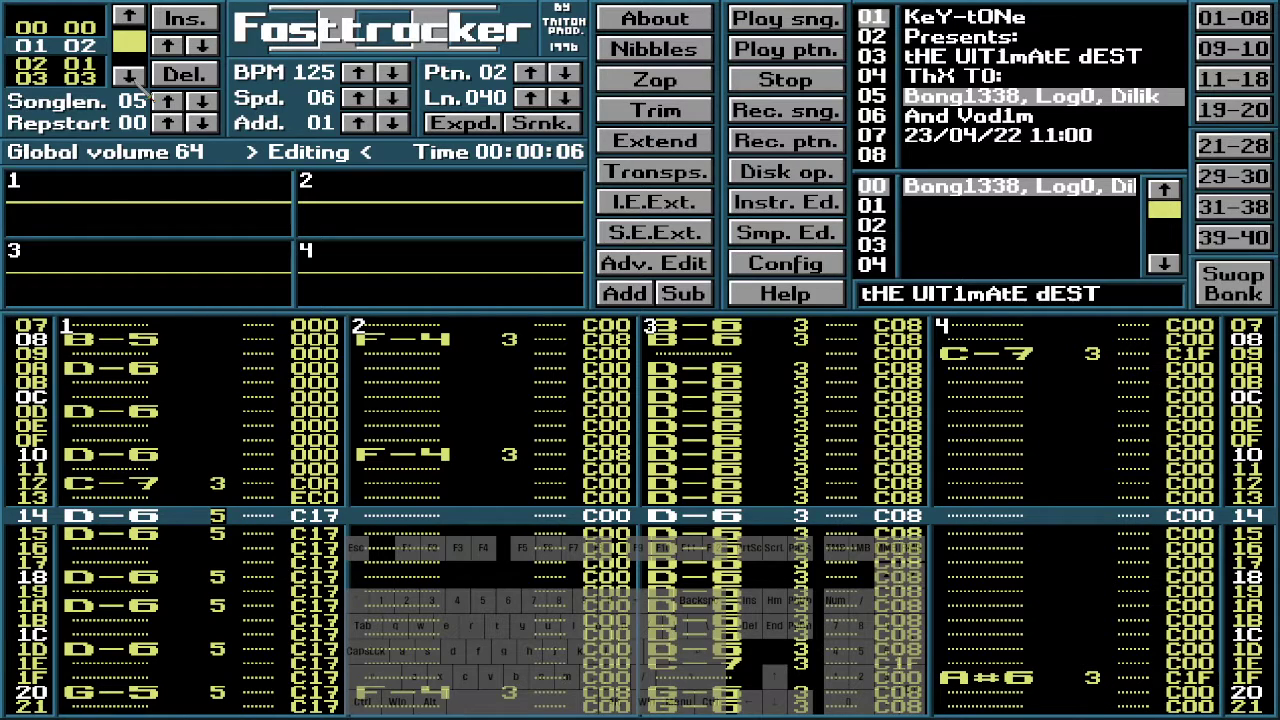
{"action": "key", "text": "Down"}
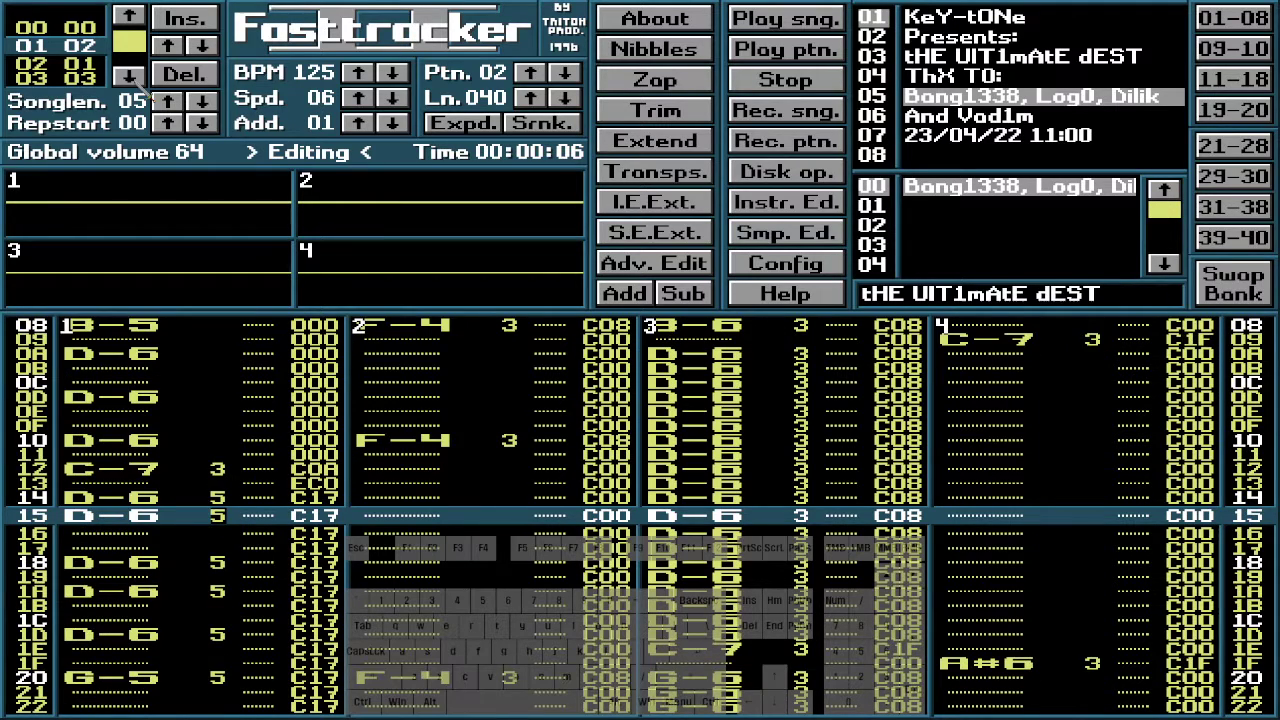
{"action": "key", "text": "Delete"}
{"action": "key", "text": "Delete"}
{"action": "key", "text": "Delete"}
{"action": "key", "text": "Delete"}
{"action": "key", "text": "Delete"}
{"action": "key", "text": "Delete"}
{"action": "key", "text": "Delete"}
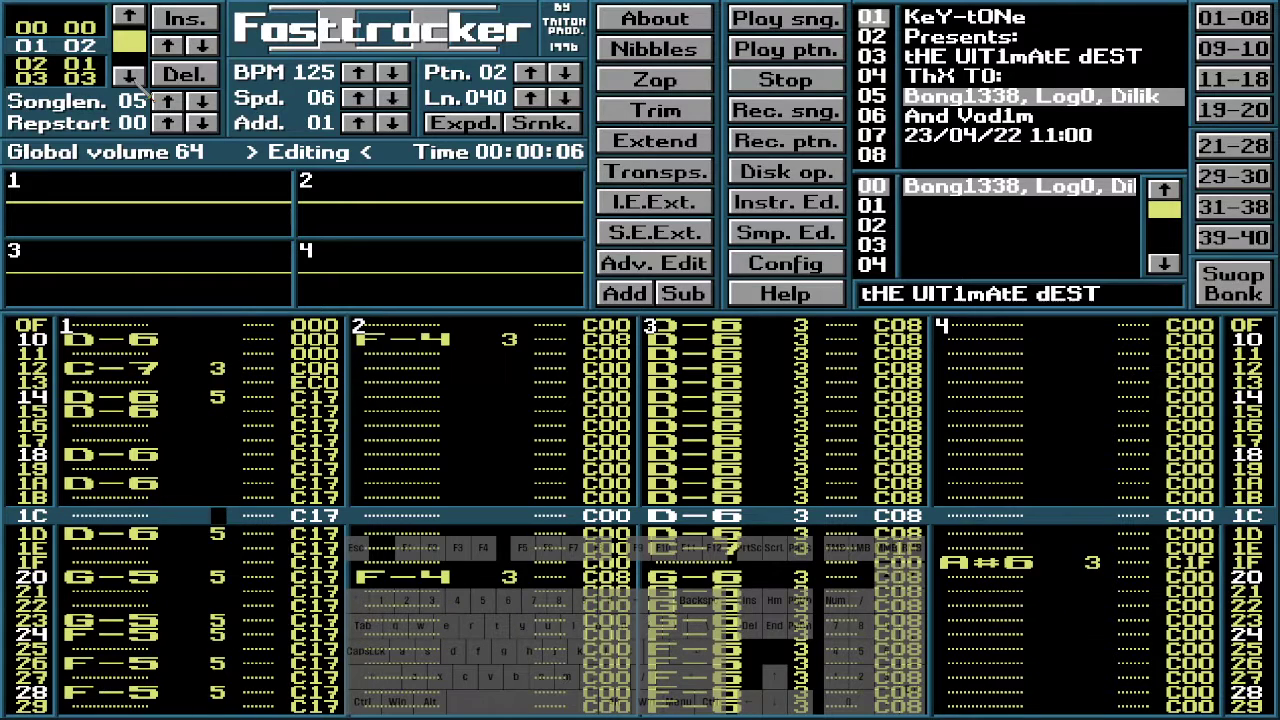
{"action": "key", "text": "Delete"}
{"action": "key", "text": "Delete"}
{"action": "key", "text": "Delete"}
{"action": "key", "text": "Delete"}
{"action": "key", "text": "Delete"}
{"action": "key", "text": "Delete"}
{"action": "key", "text": "Delete"}
{"action": "key", "text": "Delete"}
{"action": "key", "text": "Delete"}
{"action": "key", "text": "Delete"}
{"action": "key", "text": "Delete"}
{"action": "key", "text": "Delete"}
{"action": "key", "text": "Delete"}
{"action": "key", "text": "Delete"}
{"action": "key", "text": "Delete"}
{"action": "key", "text": "Delete"}
{"action": "key", "text": "Delete"}
{"action": "key", "text": "Delete"}
{"action": "key", "text": "Delete"}
{"action": "key", "text": "Delete"}
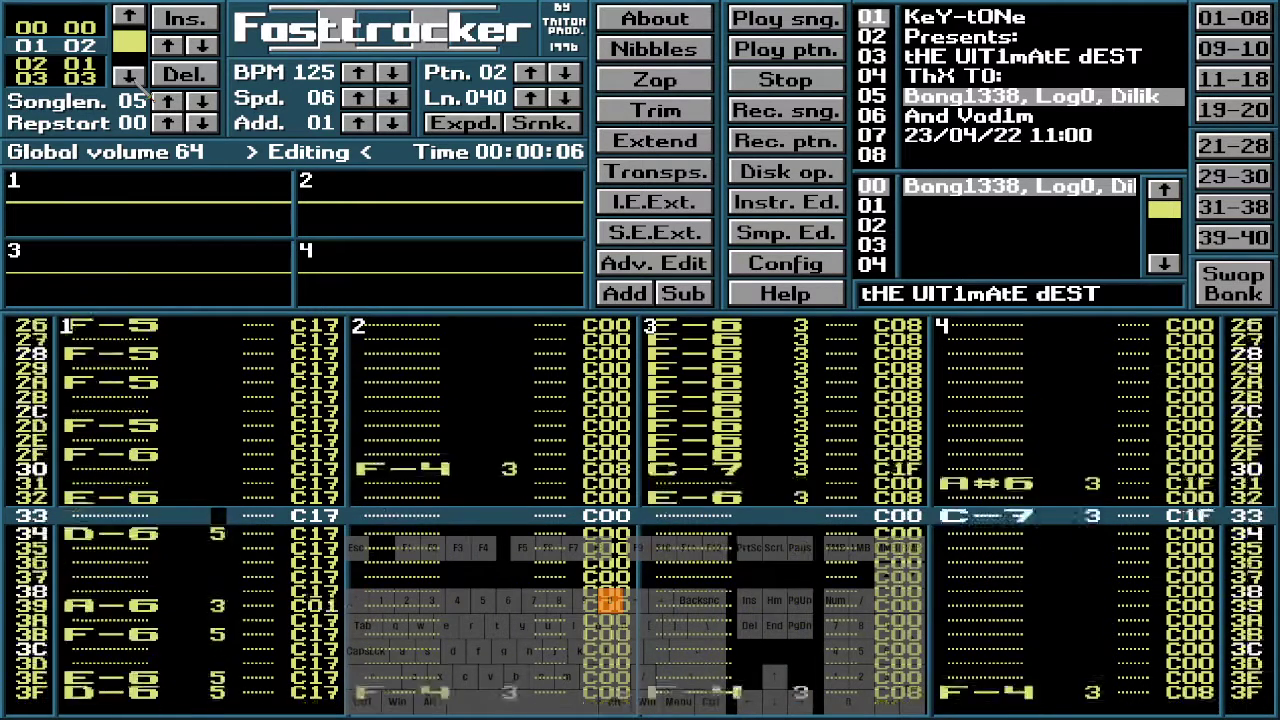
{"action": "key", "text": "Delete"}
{"action": "key", "text": "Delete"}
{"action": "key", "text": "Delete"}
{"action": "key", "text": "Delete"}
{"action": "key", "text": "Delete"}
{"action": "key", "text": "Delete"}
{"action": "key", "text": "Delete"}
{"action": "key", "text": "Delete"}
{"action": "key", "text": "Delete"}
{"action": "key", "text": "Delete"}
{"action": "key", "text": "Delete"}
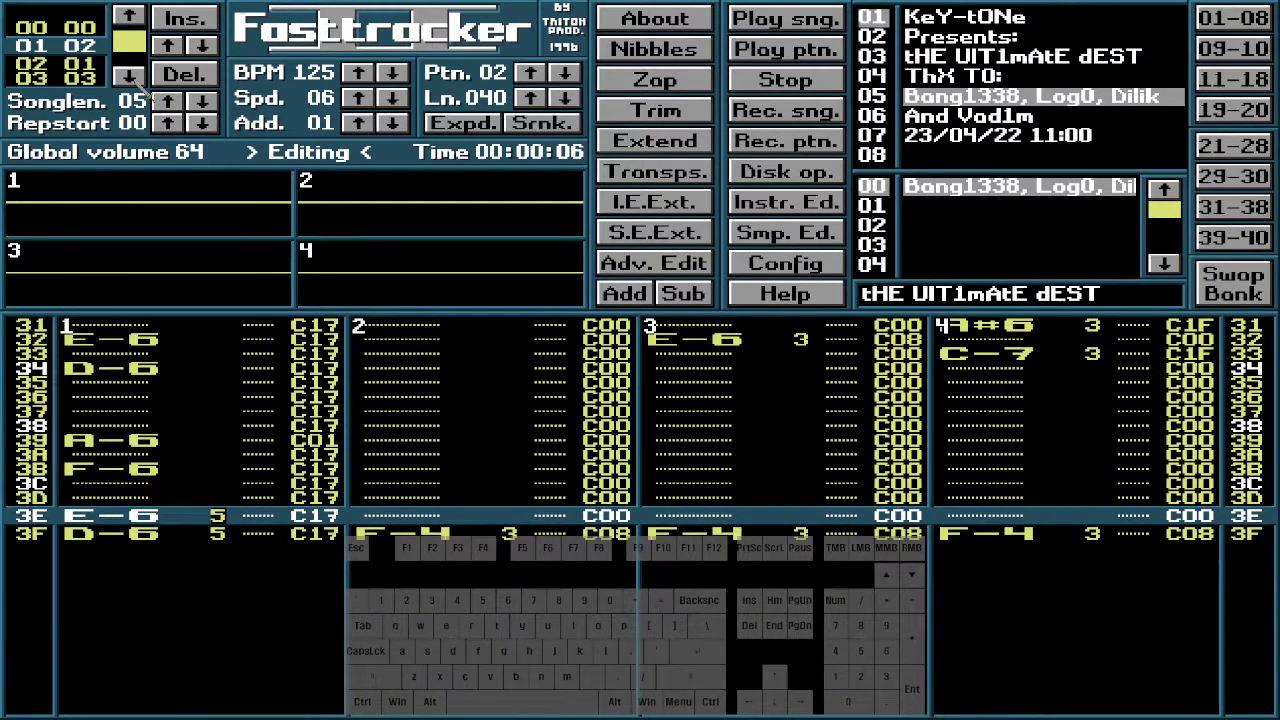
{"action": "key", "text": "Delete"}
Clear the repeated C17 volume effects in channel 1 from row 15 through row 38, keeping row 14's
{"action": "key", "text": "Up"}
{"action": "key", "text": "Up"}
{"action": "key", "text": "Up"}
{"action": "key", "text": "Up"}
{"action": "key", "text": "Up"}
{"action": "key", "text": "Up"}
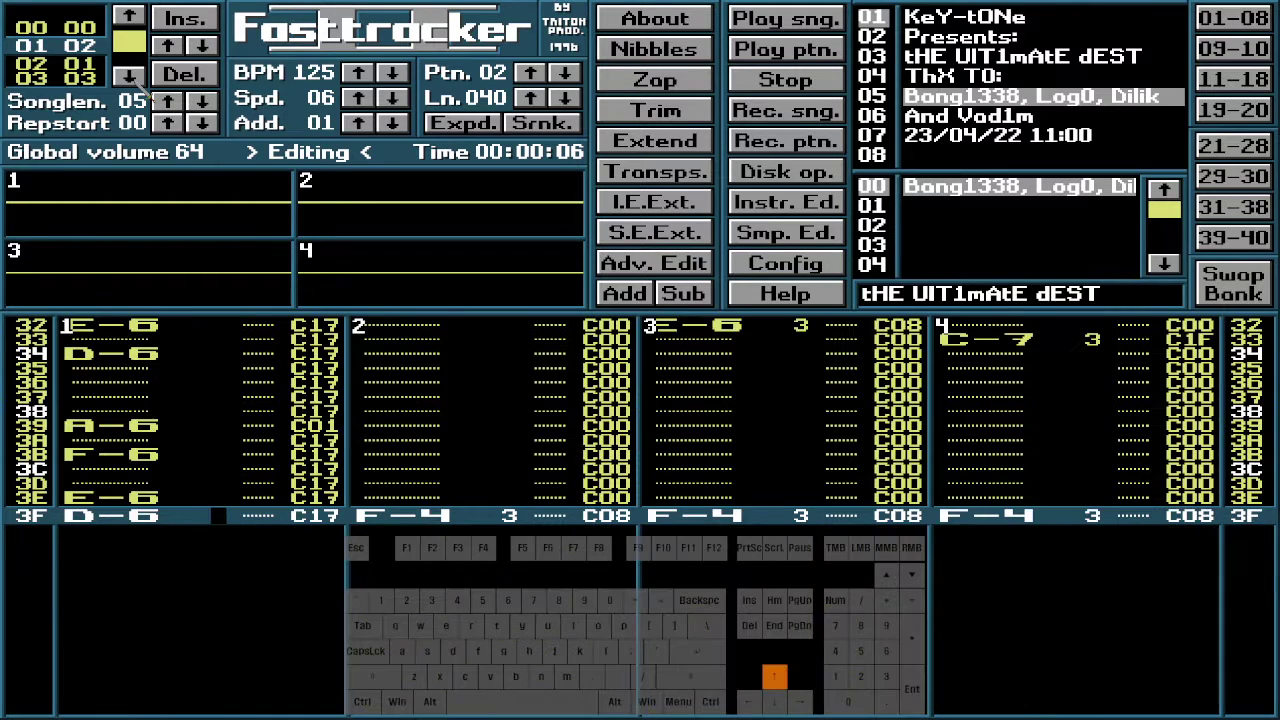
{"action": "key", "text": "Up"}
{"action": "key", "text": "Up"}
{"action": "key", "text": "Up"}
{"action": "key", "text": "Up"}
{"action": "key", "text": "Up"}
{"action": "key", "text": "Up"}
{"action": "key", "text": "Up"}
{"action": "key", "text": "Up"}
{"action": "key", "text": "Up"}
{"action": "key", "text": "Up"}
{"action": "key", "text": "Up"}
{"action": "key", "text": "Up"}
{"action": "key", "text": "Up"}
{"action": "key", "text": "Up"}
{"action": "key", "text": "Up"}
{"action": "key", "text": "Up"}
{"action": "key", "text": "Up"}
{"action": "key", "text": "Up"}
{"action": "key", "text": "Up"}
{"action": "key", "text": "Up"}
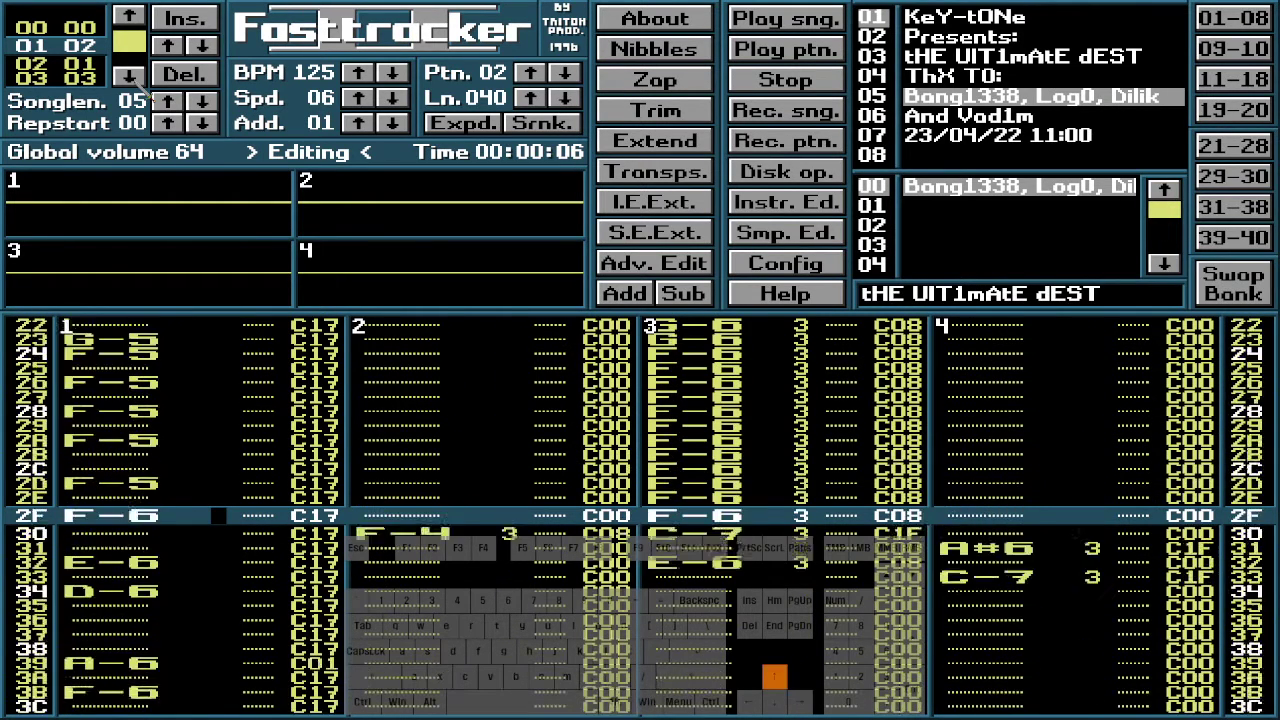
{"action": "key", "text": "Up"}
{"action": "key", "text": "Up"}
{"action": "key", "text": "Up"}
{"action": "key", "text": "Up"}
{"action": "key", "text": "Up"}
{"action": "key", "text": "Up"}
{"action": "key", "text": "Up"}
{"action": "key", "text": "Up"}
{"action": "key", "text": "Up"}
{"action": "key", "text": "Up"}
{"action": "key", "text": "Up"}
{"action": "key", "text": "Up"}
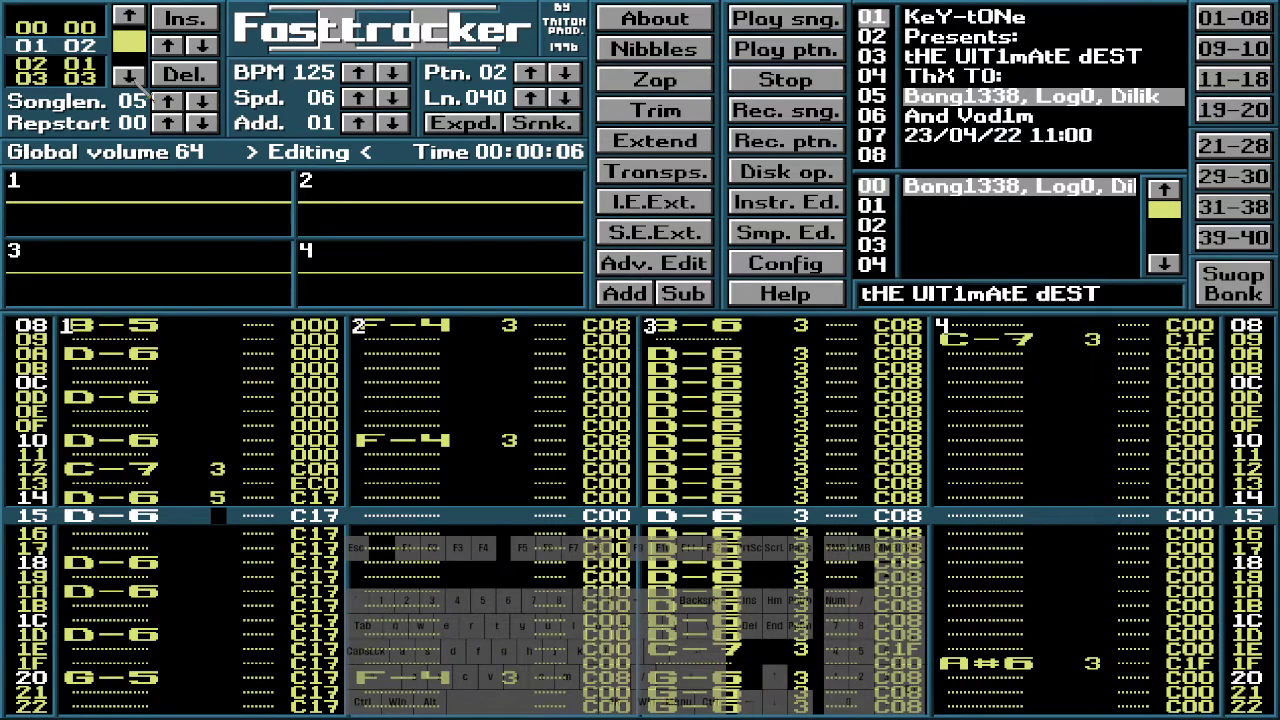
{"action": "key", "text": "alt"}
{"action": "key", "text": "alt+Delete"}
{"action": "key", "text": "alt+Delete"}
{"action": "key", "text": "alt+Delete"}
{"action": "key", "text": "alt+Delete"}
{"action": "key", "text": "alt+Delete"}
{"action": "key", "text": "alt+Delete"}
{"action": "key", "text": "alt+Delete"}
{"action": "key", "text": "alt+Delete"}
{"action": "key", "text": "alt+Delete"}
{"action": "key", "text": "alt+Delete"}
{"action": "key", "text": "alt+Delete"}
{"action": "key", "text": "alt+Delete"}
{"action": "key", "text": "alt+Delete"}
{"action": "key", "text": "alt+Delete"}
{"action": "key", "text": "alt+Delete"}
{"action": "key", "text": "alt+Delete"}
{"action": "key", "text": "alt+Delete"}
{"action": "key", "text": "alt+Delete"}
{"action": "key", "text": "alt+Delete"}
{"action": "key", "text": "alt+Delete"}
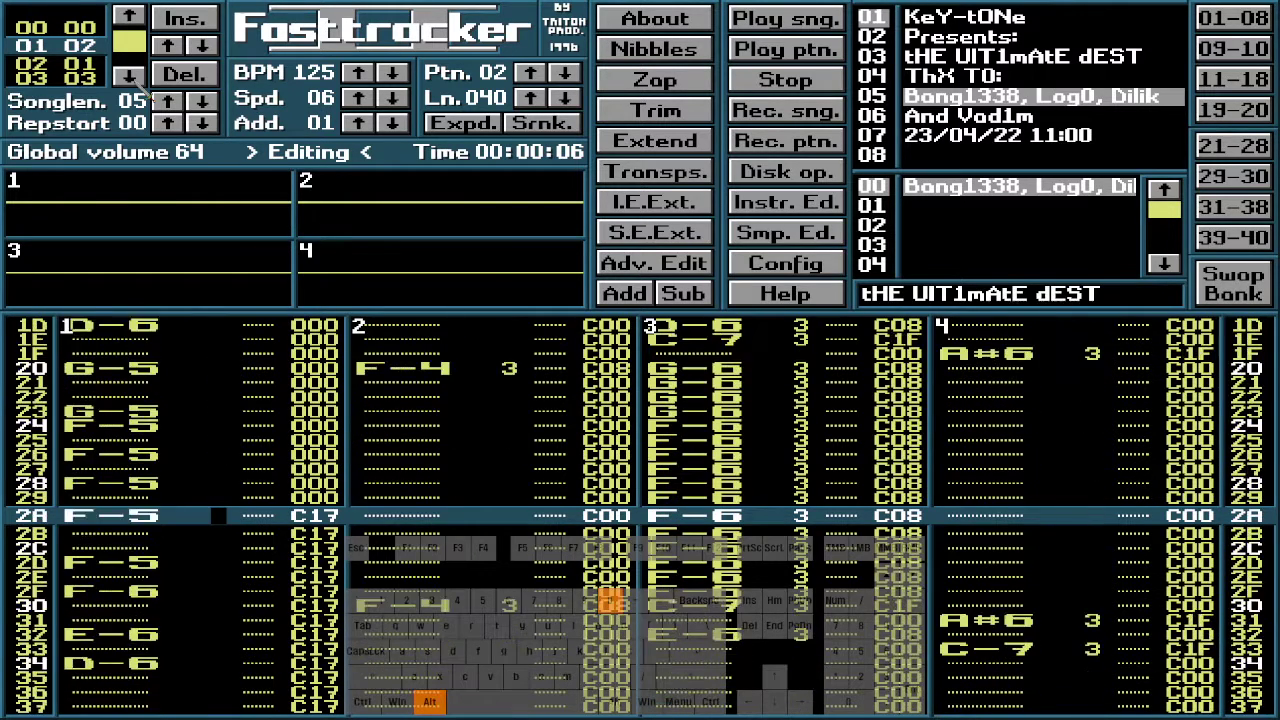
{"action": "key", "text": "alt+Delete"}
{"action": "key", "text": "alt+Delete"}
{"action": "key", "text": "alt+Delete"}
{"action": "key", "text": "alt+Delete"}
{"action": "key", "text": "alt+Delete"}
{"action": "key", "text": "alt+Delete"}
{"action": "key", "text": "alt+Delete"}
{"action": "key", "text": "alt+Delete"}
{"action": "key", "text": "alt+Delete"}
{"action": "key", "text": "alt+Delete"}
{"action": "key", "text": "alt+Delete"}
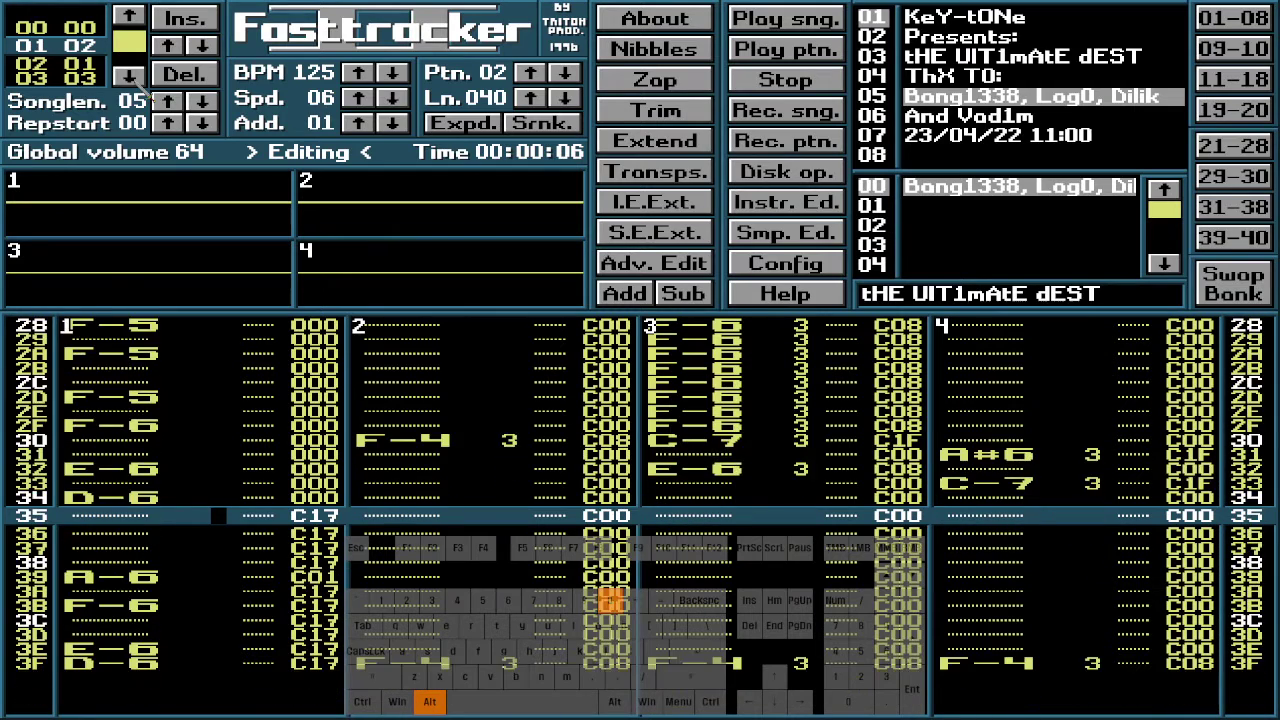
{"action": "key", "text": "alt+Delete"}
{"action": "key", "text": "alt+Delete"}
{"action": "key", "text": "alt+Delete"}
{"action": "key", "text": "alt+Delete"}
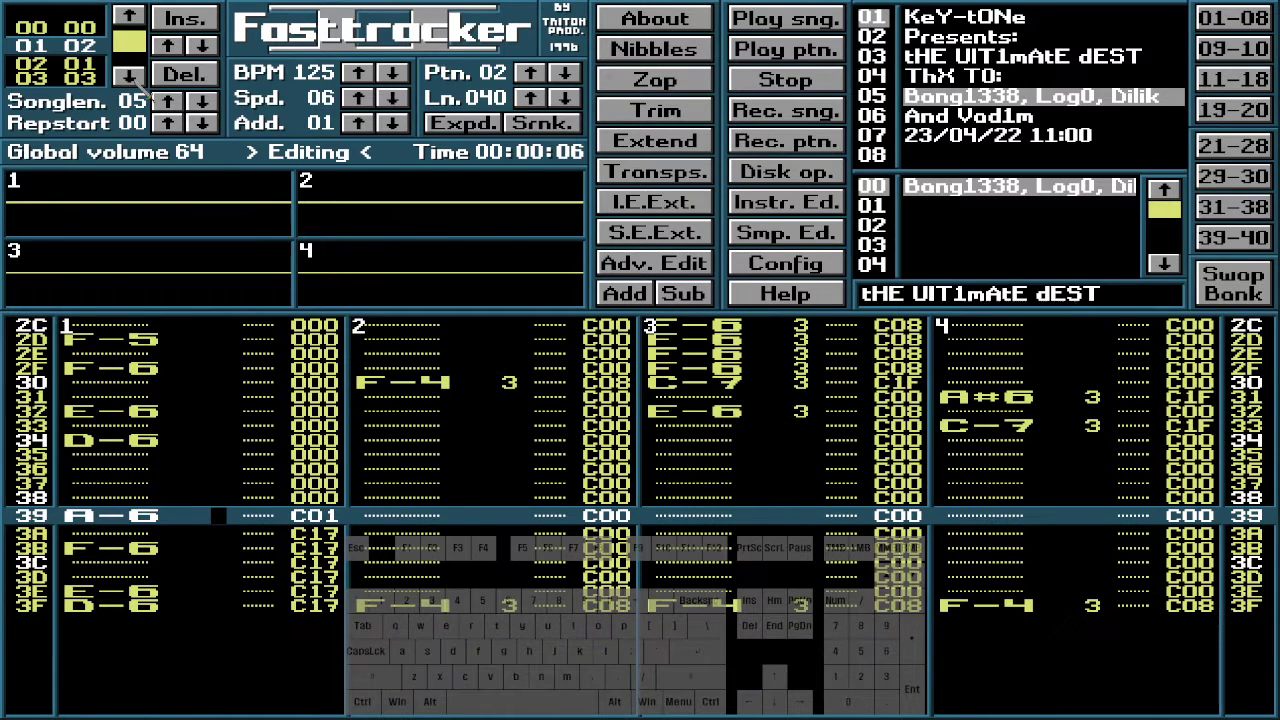
Clear the C17 effects in channel 1 from row 3A through row 3F, keeping row 39's C01, and play the pattern
{"action": "key", "text": "Down"}
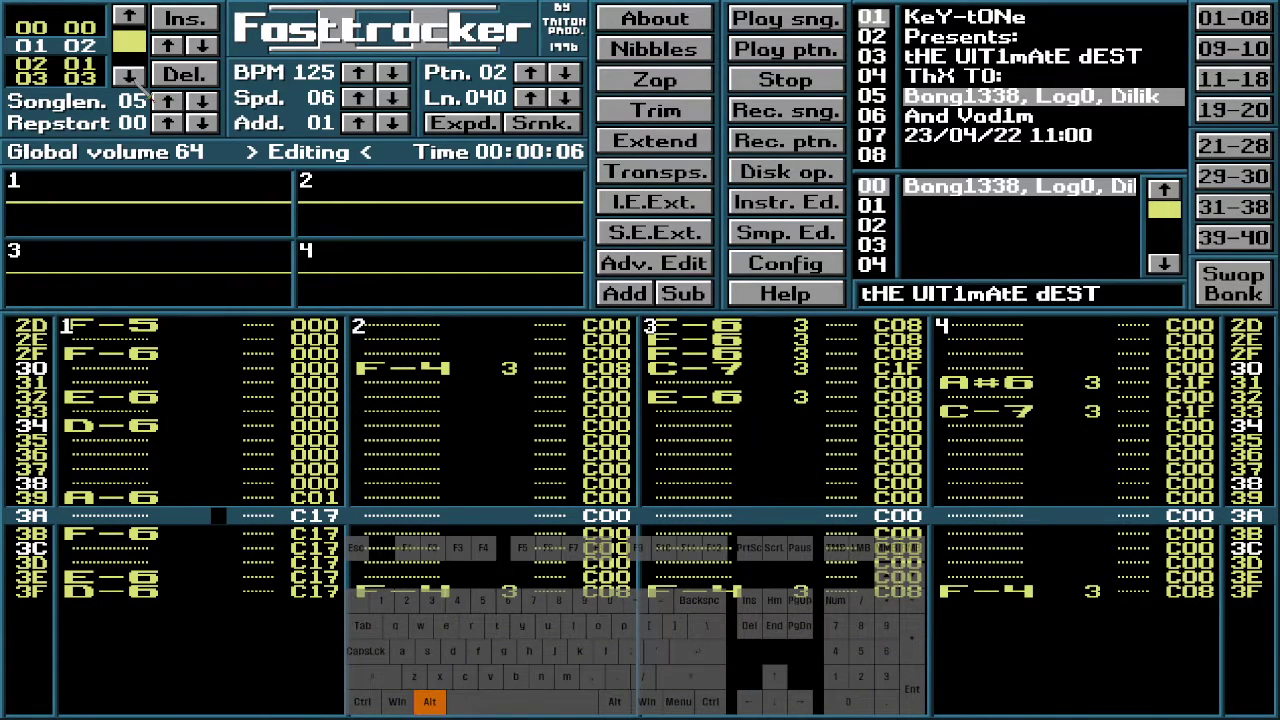
{"action": "key", "text": "Down"}
{"action": "key", "text": "Down"}
{"action": "key", "text": "Down"}
{"action": "key", "text": "Down"}
{"action": "key", "text": "Down"}
{"action": "key", "text": "Down"}
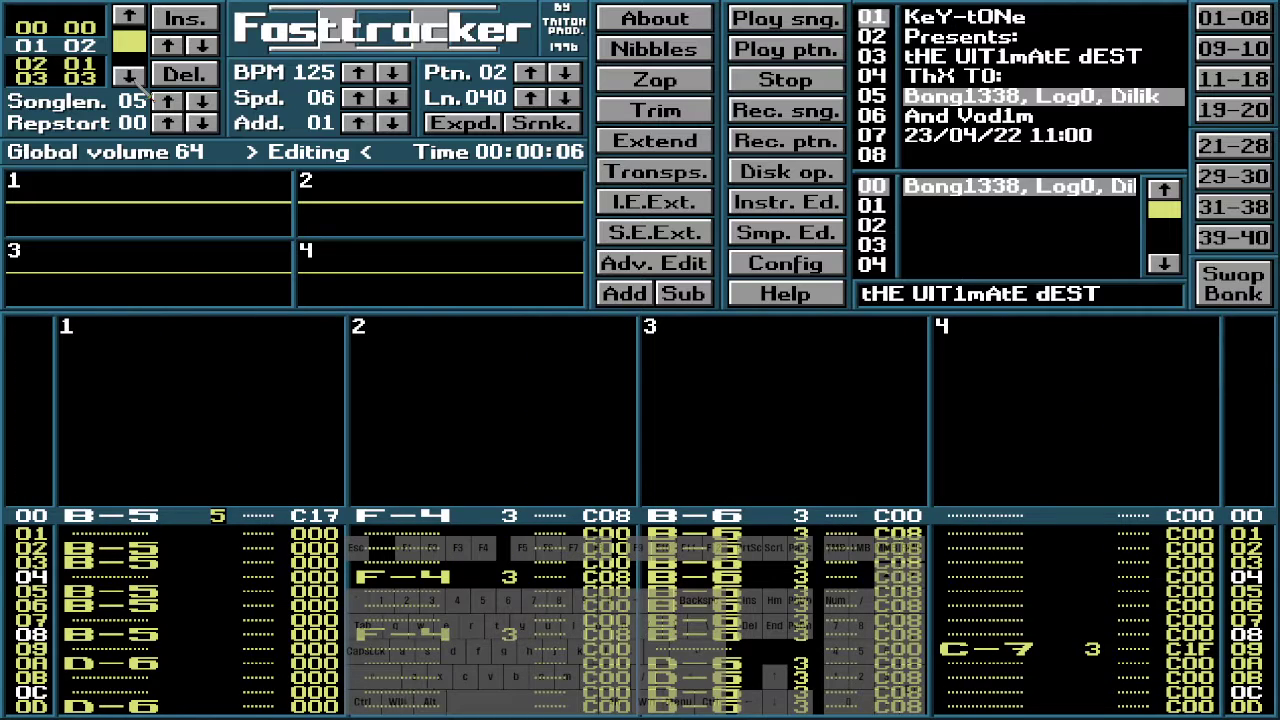
{"action": "key", "text": "Return"}
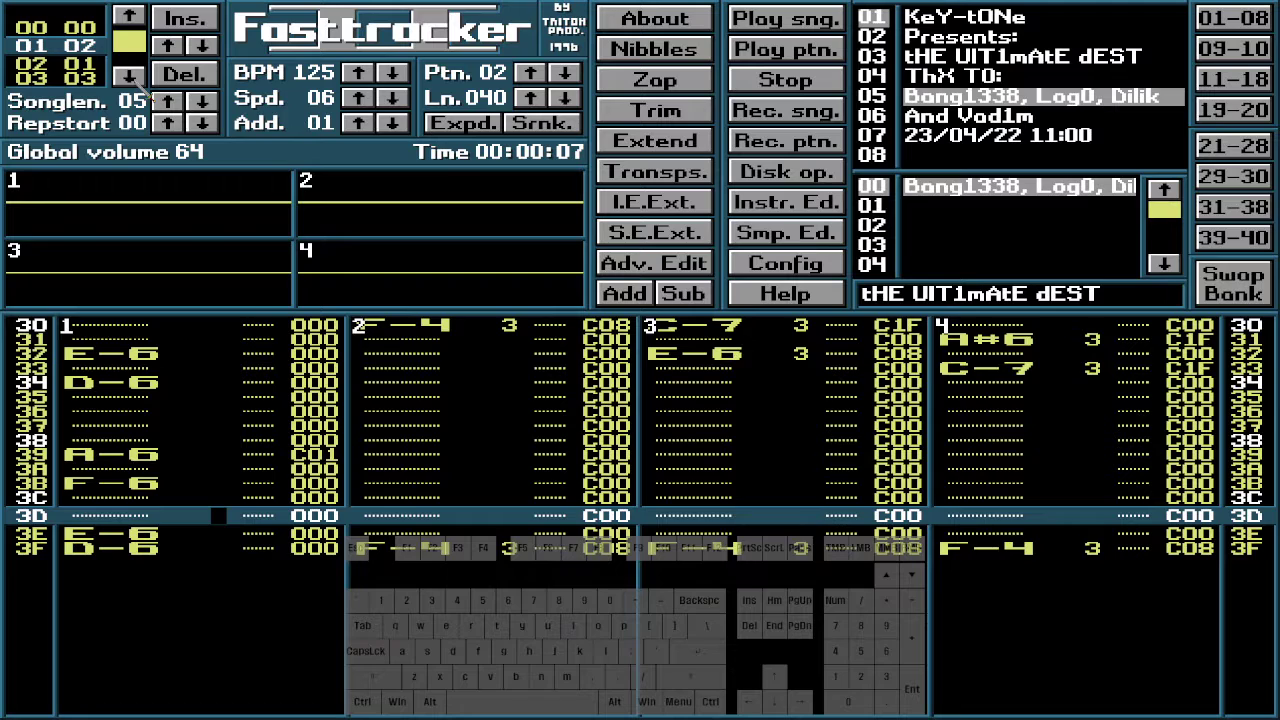
Enter the C17 volume effect on the F-6 note in row 3B of channel 1 and play the pattern again
{"action": "key", "text": "Up"}
{"action": "key", "text": "Up"}
{"action": "key", "text": "Up"}
{"action": "key", "text": "Right"}
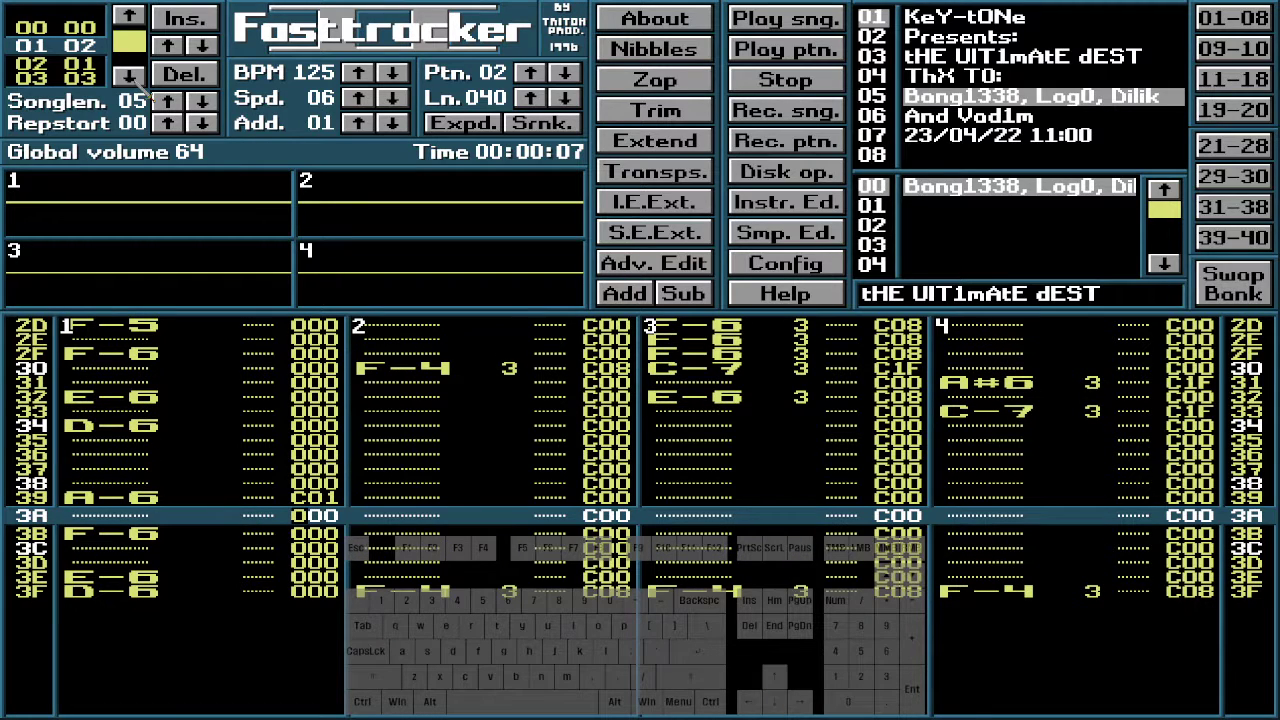
{"action": "key", "text": "Down"}
{"action": "key", "text": "space"}
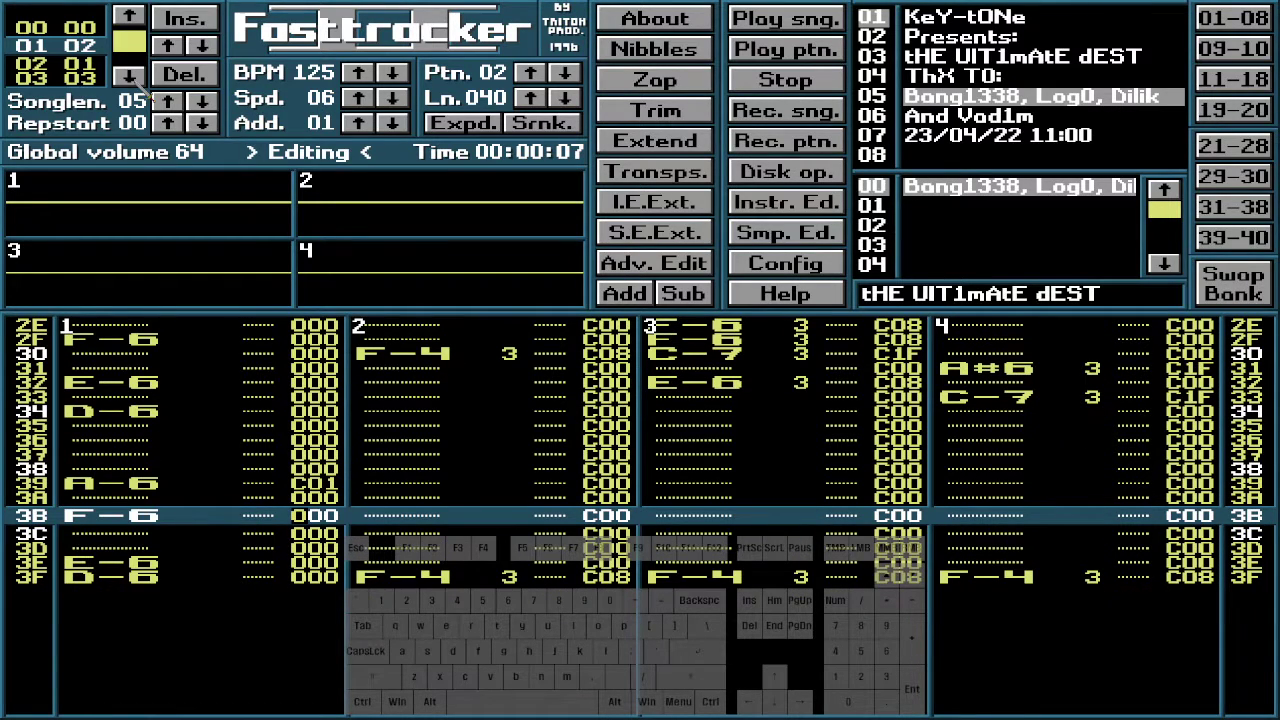
{"action": "type", "text": "c10"}
{"action": "type", "text": "7"}
{"action": "key", "text": "Return"}
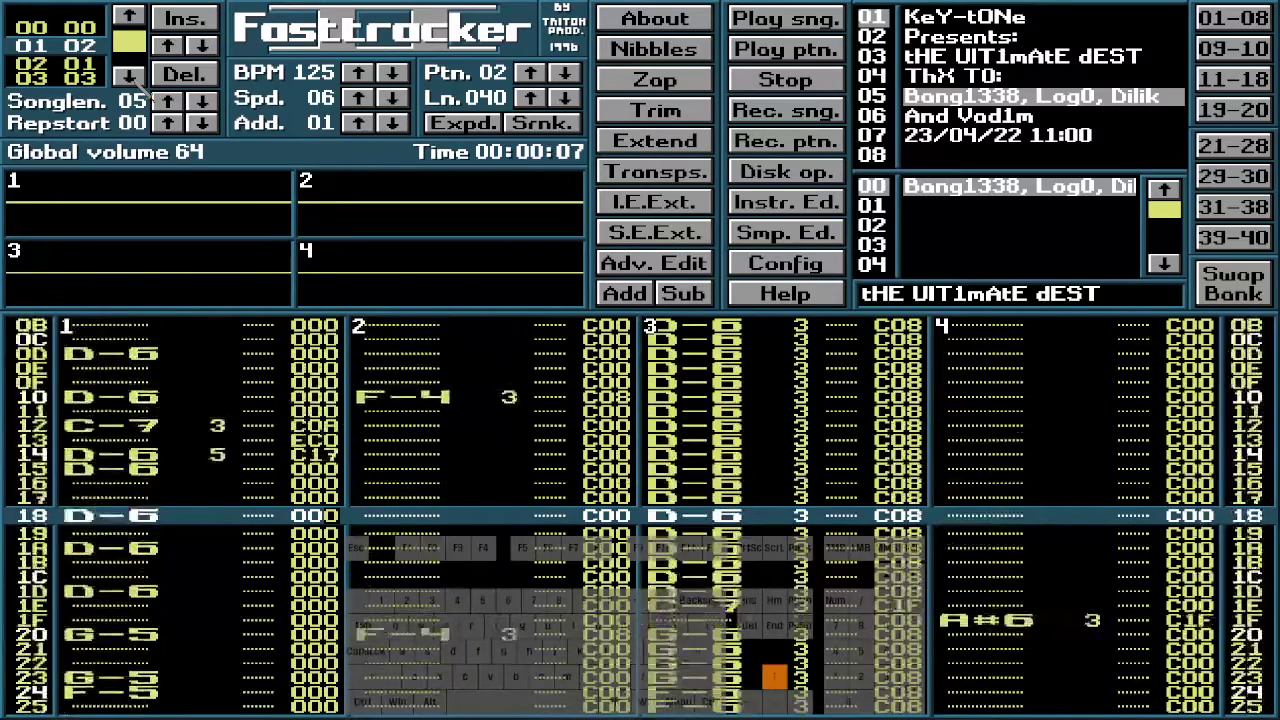
Replace the C00 effect in row 01 of channel 2 with the note cut effect EC0
{"action": "key", "text": "Up"}
{"action": "key", "text": "Up"}
{"action": "key", "text": "Up"}
{"action": "key", "text": "Up"}
{"action": "key", "text": "Up"}
{"action": "key", "text": "Up"}
{"action": "key", "text": "Up"}
{"action": "key", "text": "Up"}
{"action": "key", "text": "Up"}
{"action": "key", "text": "Up"}
{"action": "key", "text": "Up"}
{"action": "key", "text": "Up"}
{"action": "key", "text": "Up"}
{"action": "key", "text": "Up"}
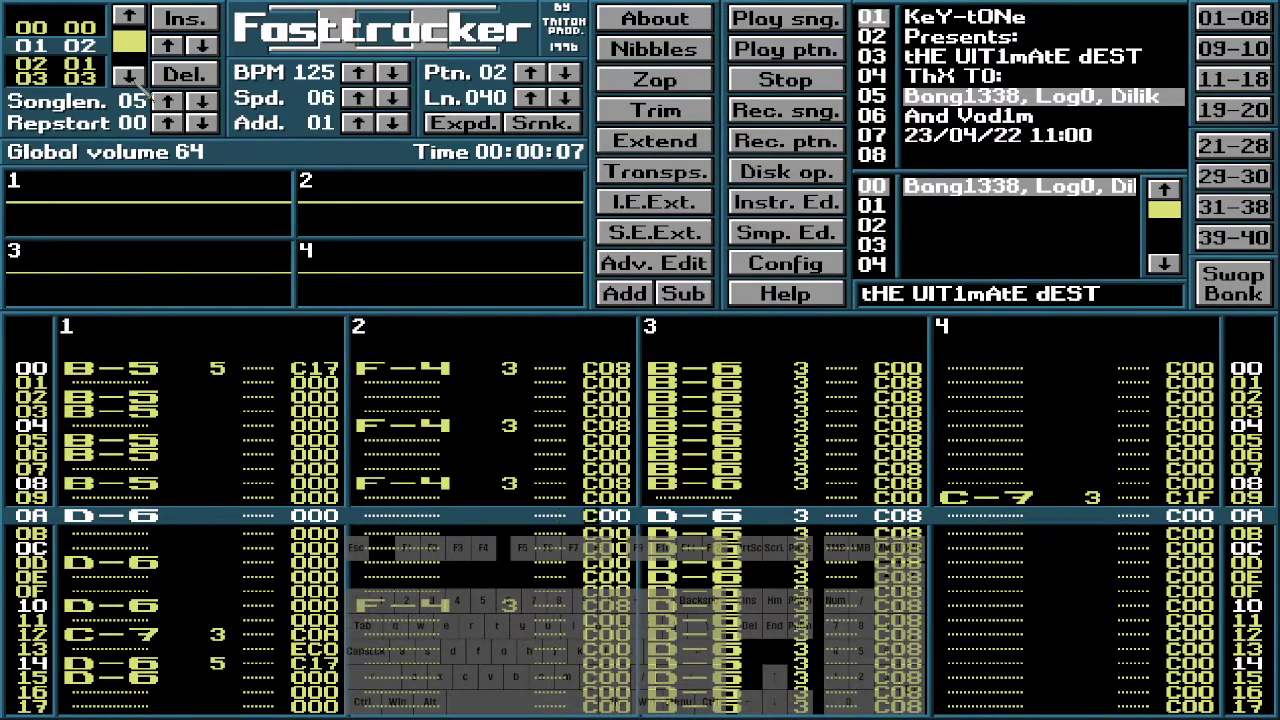
{"action": "key", "text": "Up"}
{"action": "key", "text": "Up"}
{"action": "key", "text": "Up"}
{"action": "key", "text": "Up"}
{"action": "key", "text": "Up"}
{"action": "key", "text": "Up"}
{"action": "key", "text": "Up"}
{"action": "key", "text": "Up"}
{"action": "key", "text": "Up"}
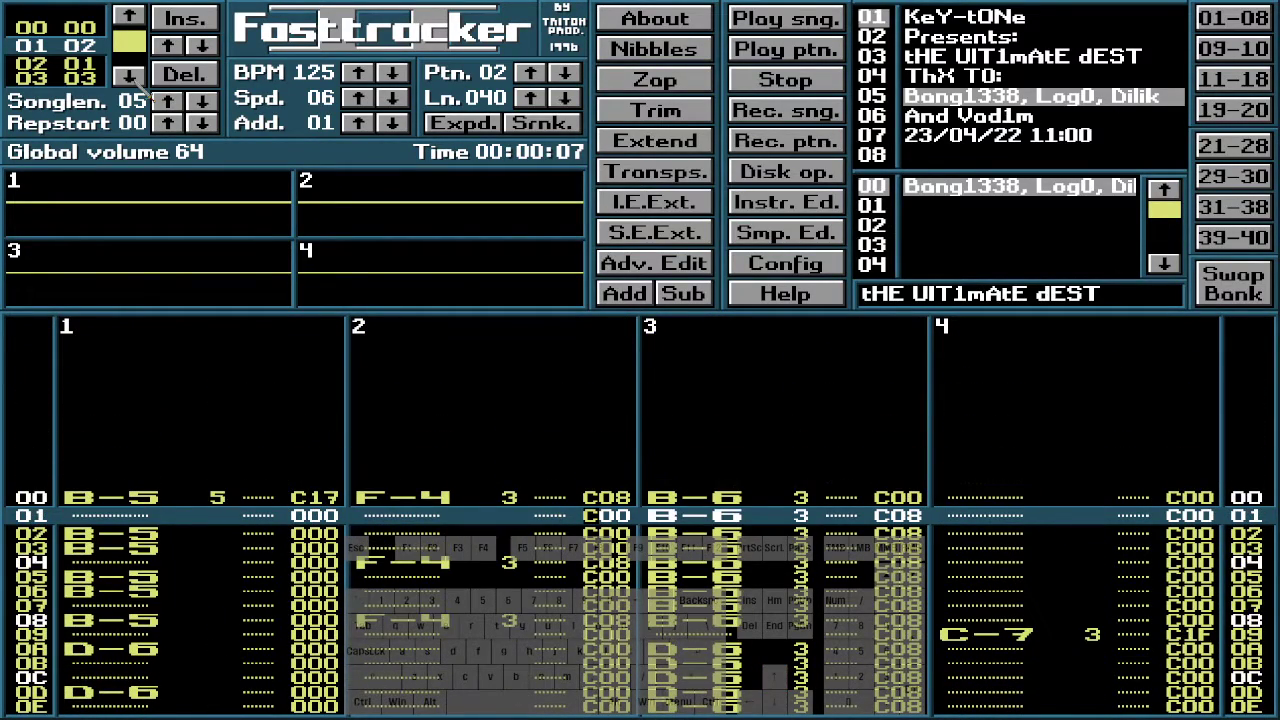
{"action": "key", "text": "space"}
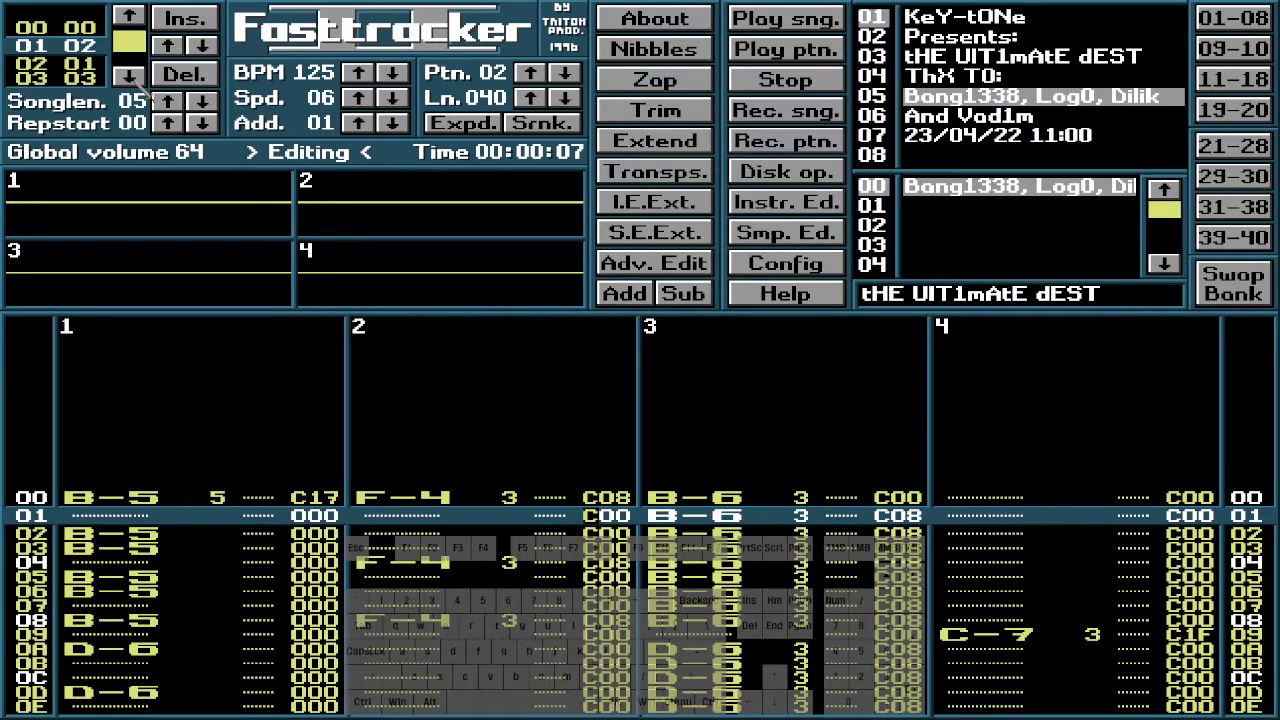
{"action": "key", "text": "e"}
{"action": "key", "text": "c"}
{"action": "key", "text": "shift+alt"}
{"action": "key", "text": "Down"}
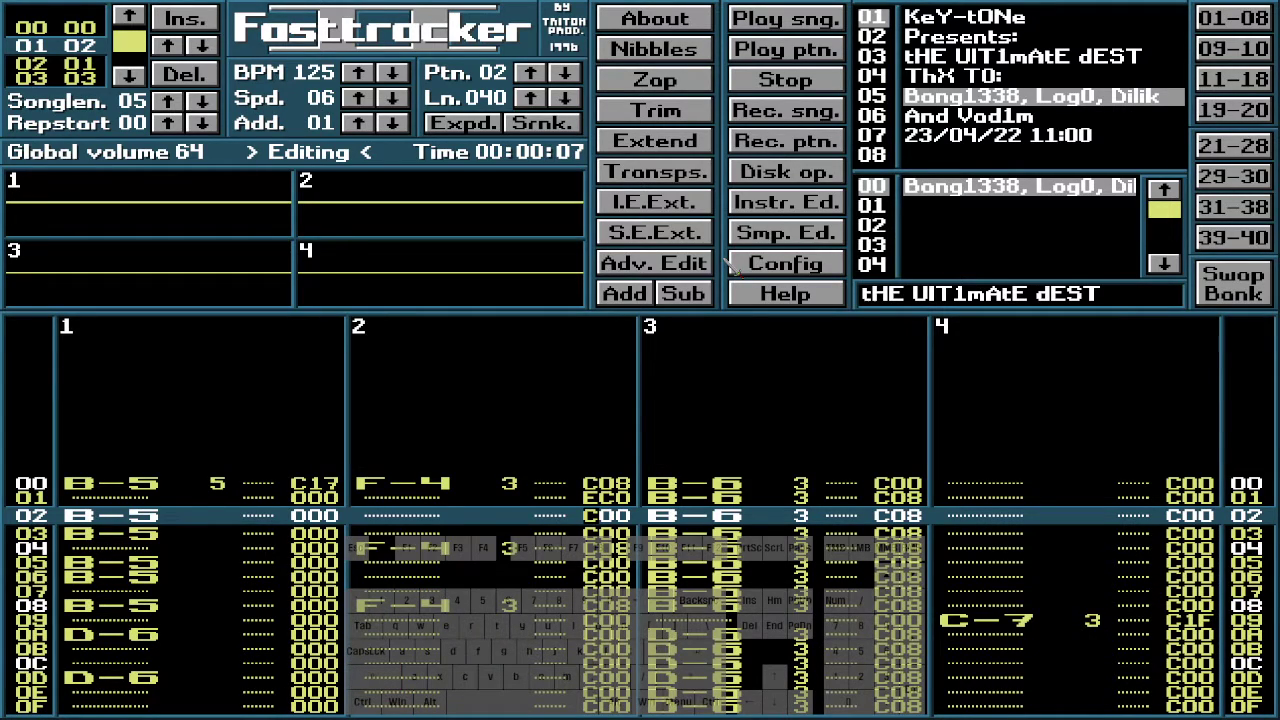
Clear the C00 effects in rows 02 and 03 of channel 2
{"action": "key", "text": "Left"}
{"action": "key", "text": "alt"}
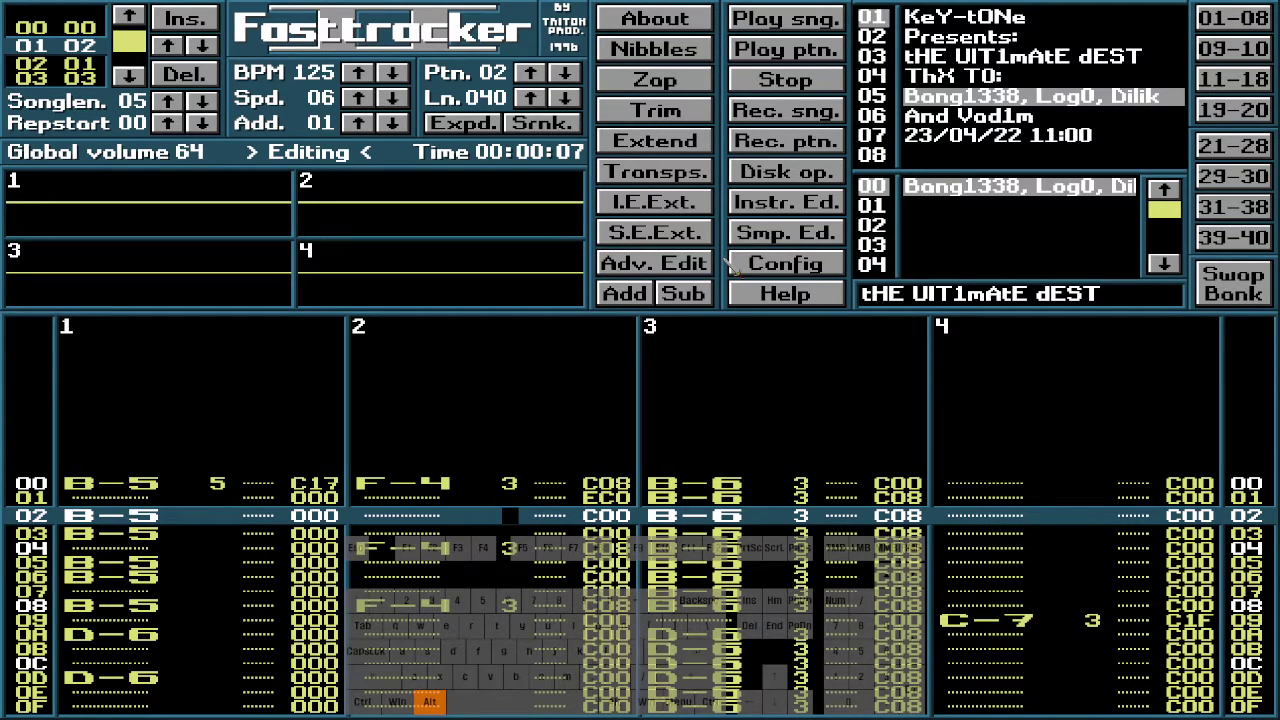
{"action": "key", "text": "Down"}
{"action": "key", "text": "Down"}
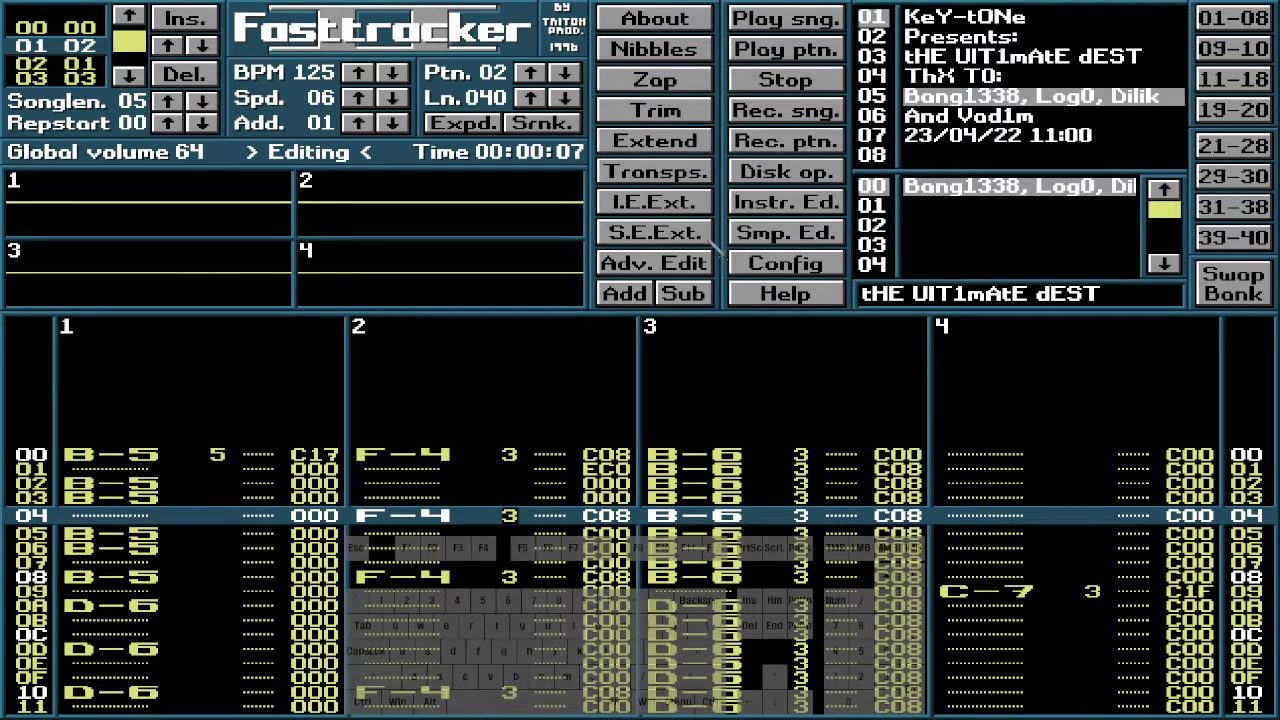
Solo channel 2 and clear the instrument number of the F-4 note in row 04
{"action": "left_click", "coordinate": [462, 192]}
{"action": "right_click", "coordinate": [425, 222]}
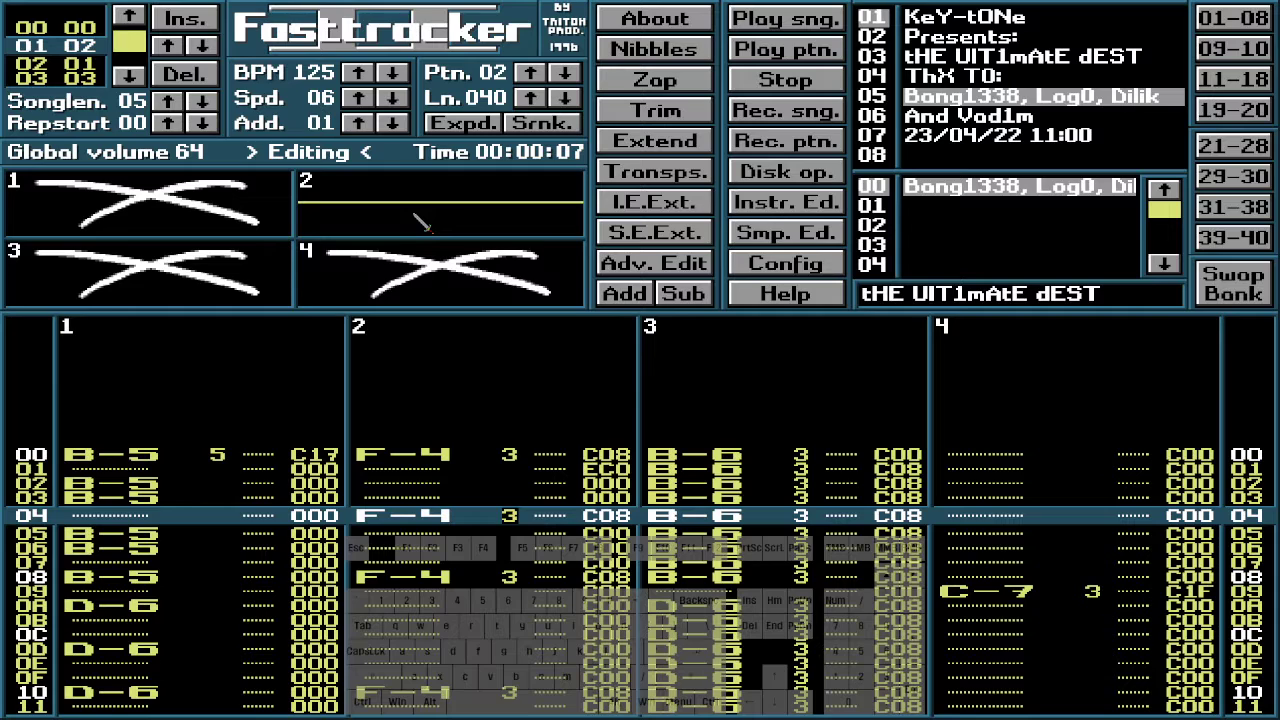
{"action": "key", "text": "Delete"}
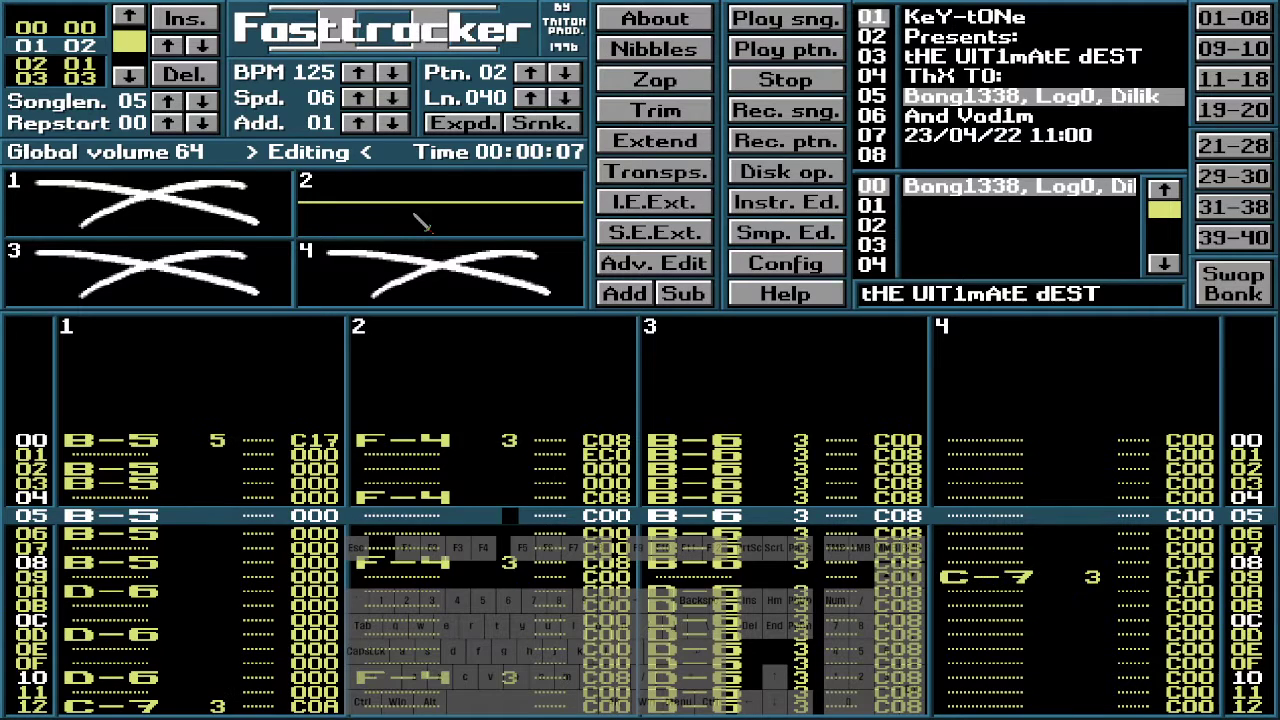
Play the start of pattern 02 to hear channel 2's F-4 notes in rows 00 and 04
{"action": "key", "text": "space"}
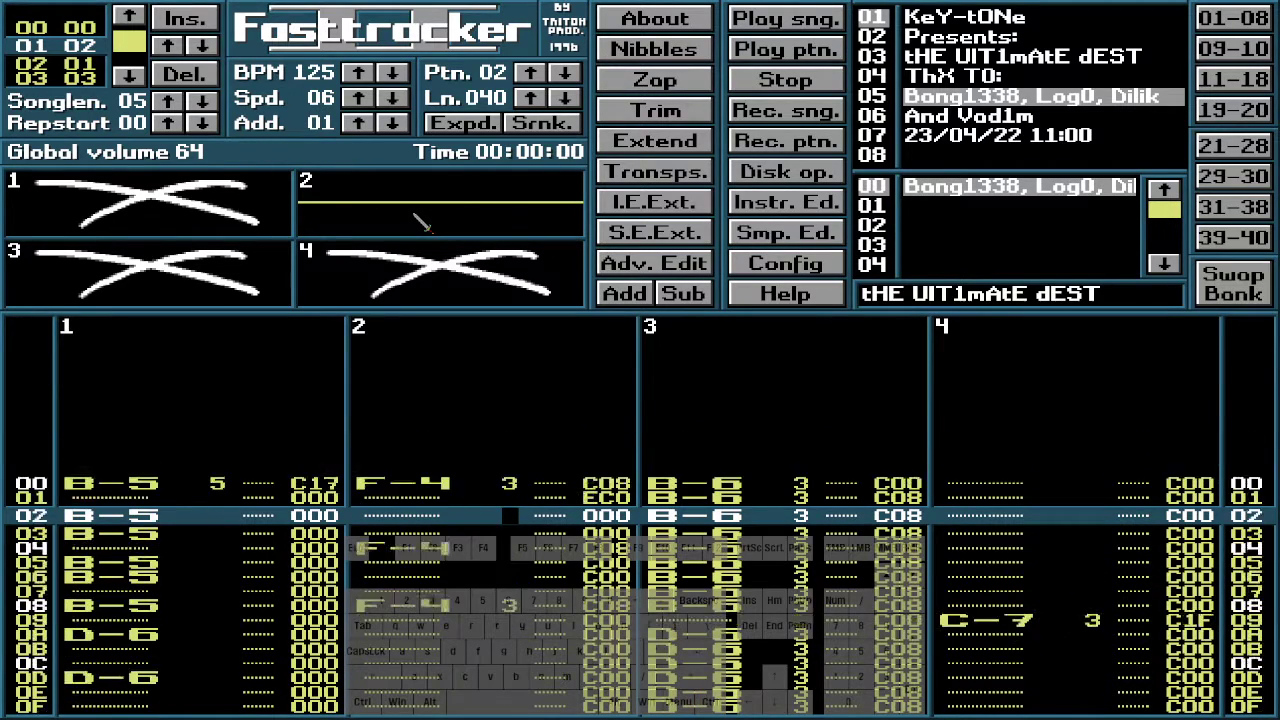
{"action": "key", "text": "Control_R"}
{"action": "key", "text": "space"}
{"action": "key", "text": "Up"}
{"action": "key", "text": "Up"}
{"action": "key", "text": "Up"}
{"action": "key", "text": "Up"}
{"action": "key", "text": "Up"}
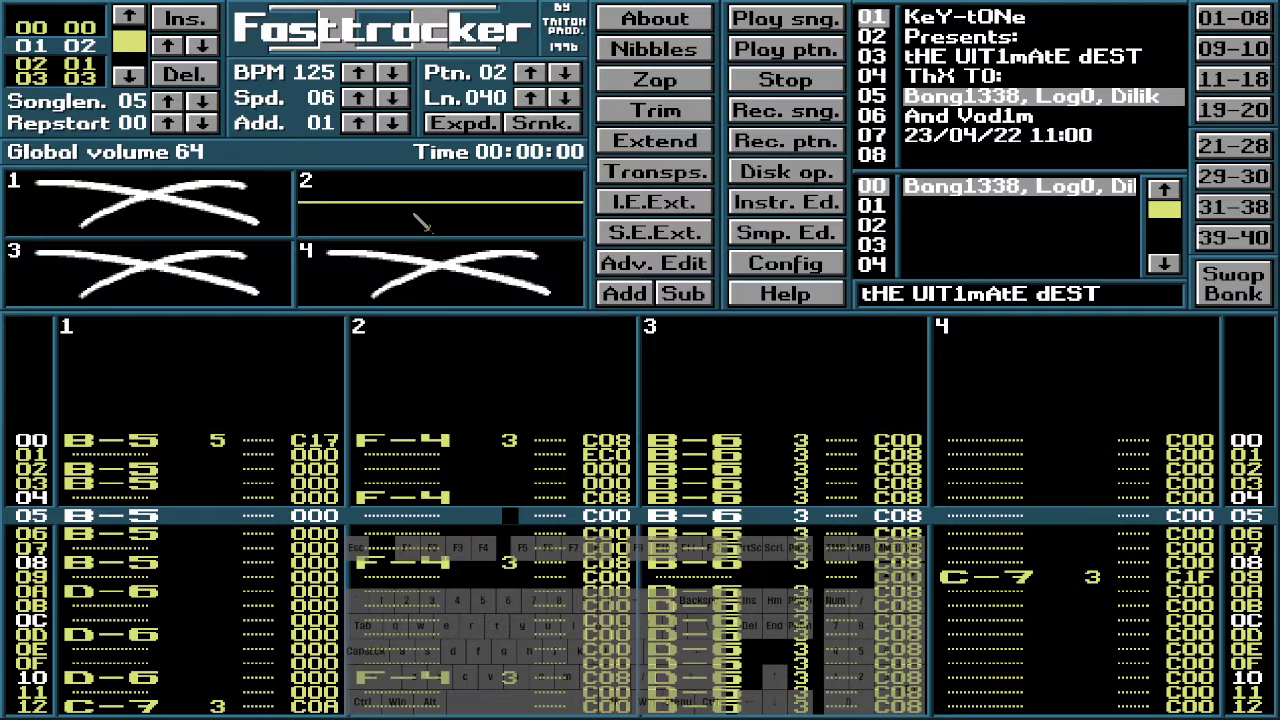
{"action": "key", "text": "Down"}
{"action": "key", "text": "Down"}
{"action": "key", "text": "Down"}
Enter the note cut effect EC0 in row 05 of channel 2 and clear the C00 effects in rows 06 and 07
{"action": "key", "text": "Up"}
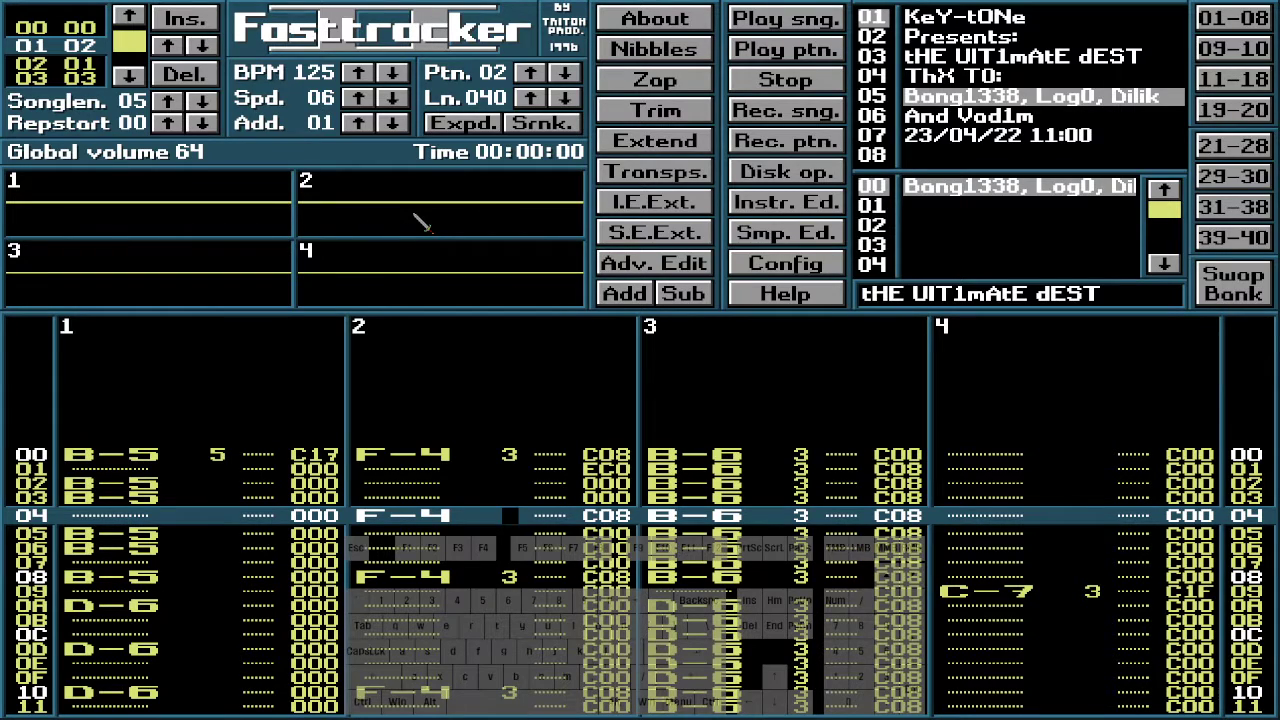
{"action": "key", "text": "Down"}
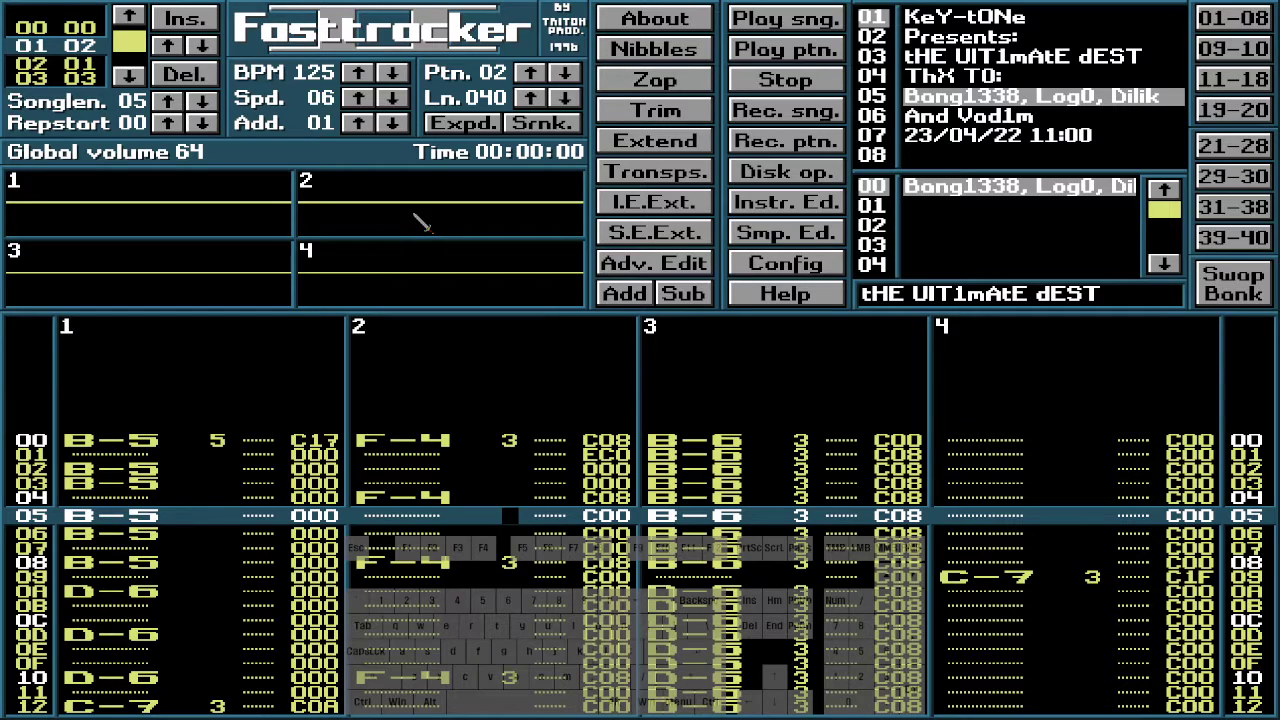
{"action": "key", "text": "alt"}
{"action": "key", "text": "space"}
{"action": "key", "text": "Down"}
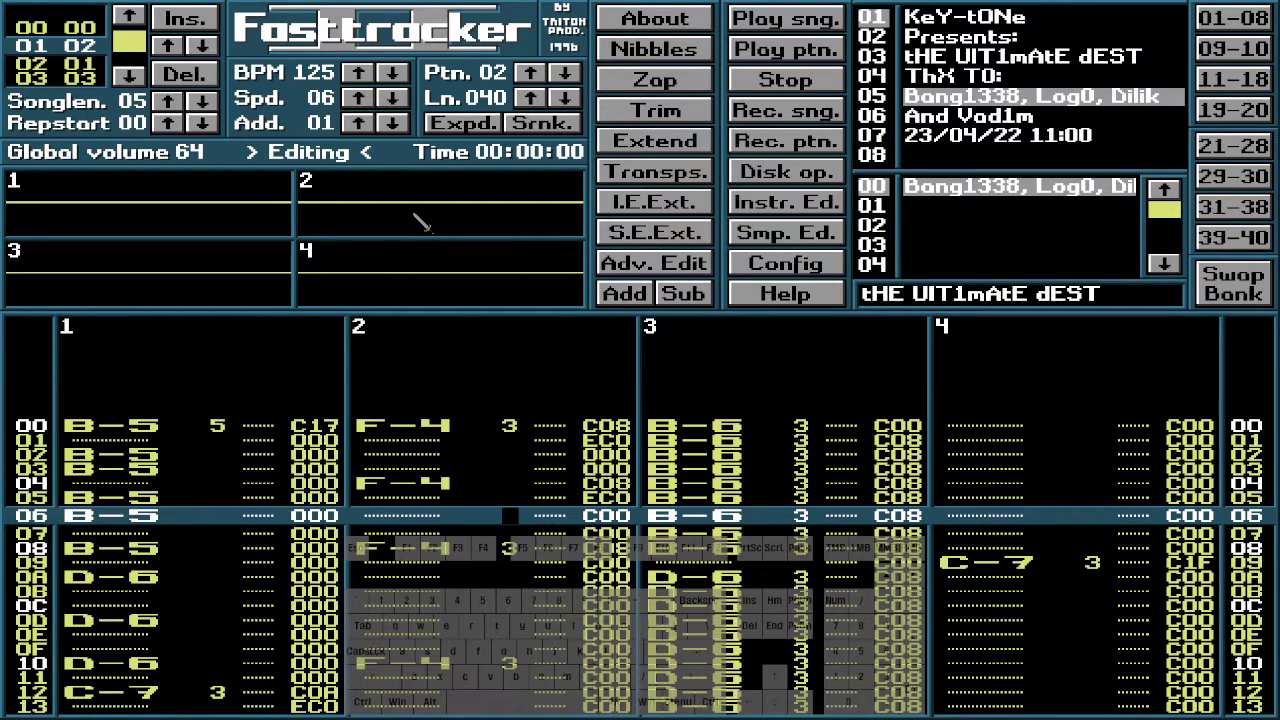
{"action": "key", "text": "Down"}
{"action": "key", "text": "Down"}
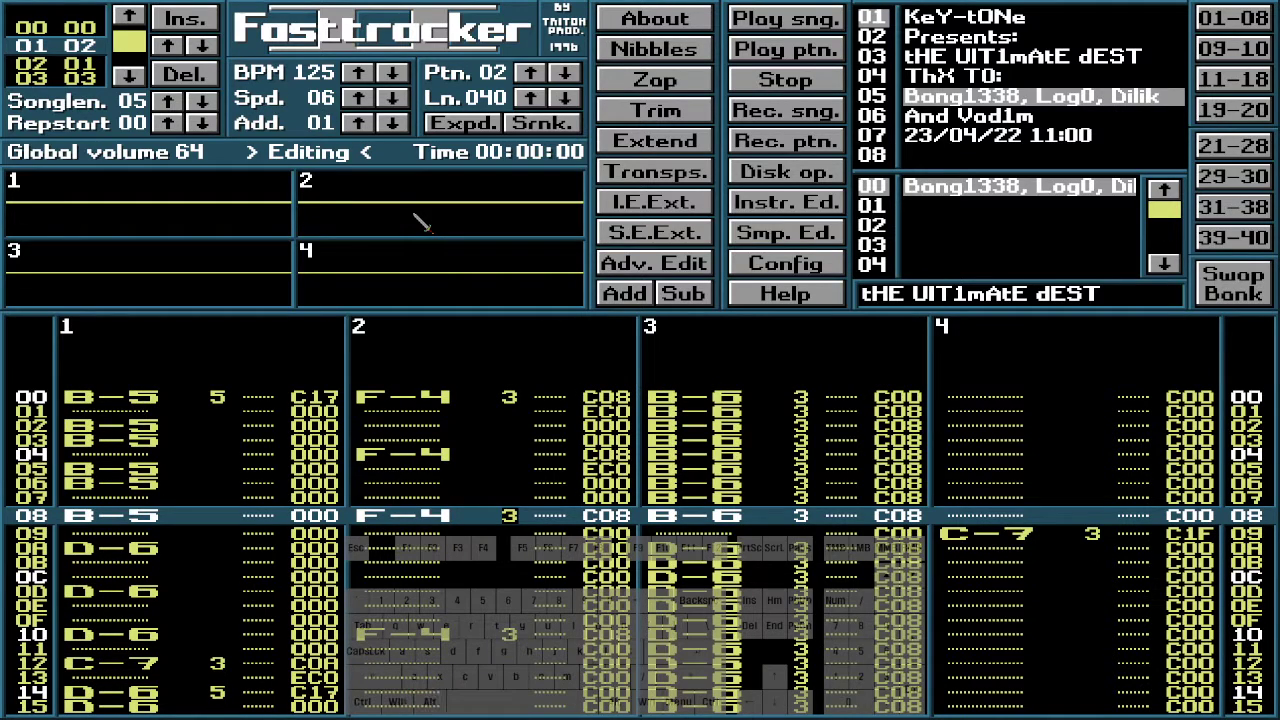
Enter EC0 in row 09 of channel 2 and clear the C00 effects from row 0A through row 0E
{"action": "key", "text": "Down"}
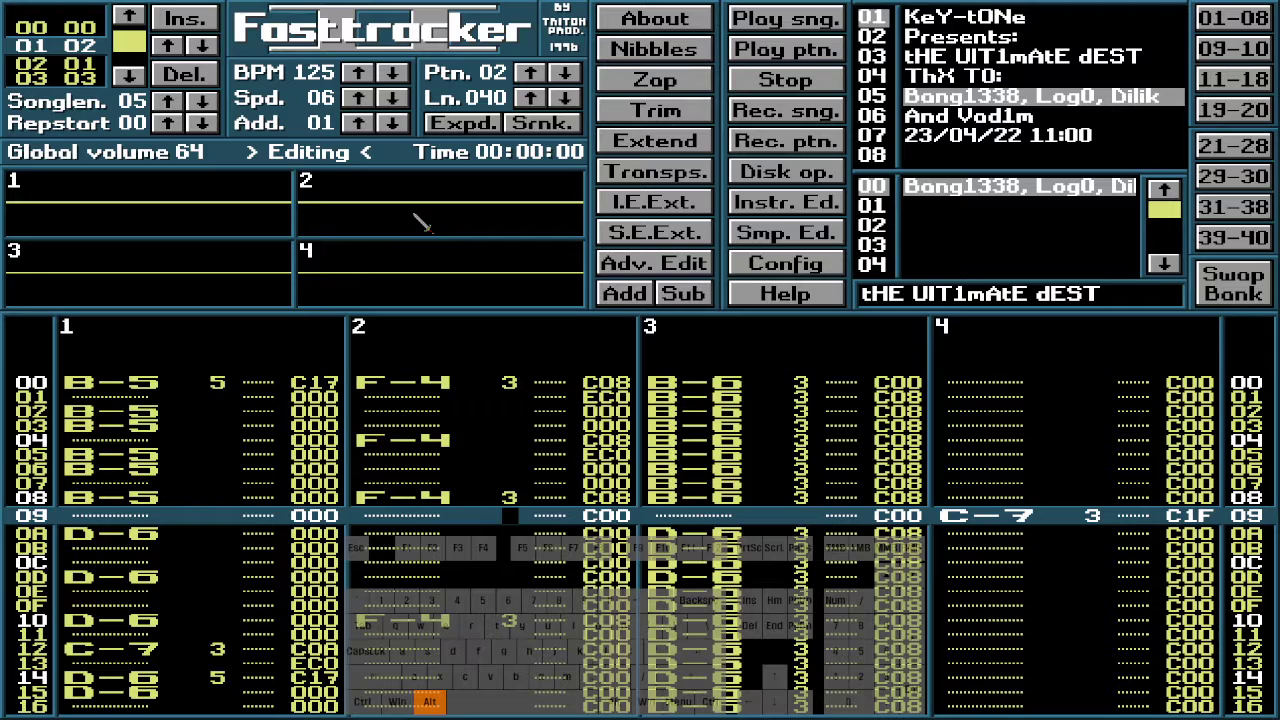
{"action": "key", "text": "Down"}
{"action": "key", "text": "Down"}
{"action": "key", "text": "Down"}
{"action": "key", "text": "Down"}
{"action": "key", "text": "Down"}
{"action": "key", "text": "Down"}
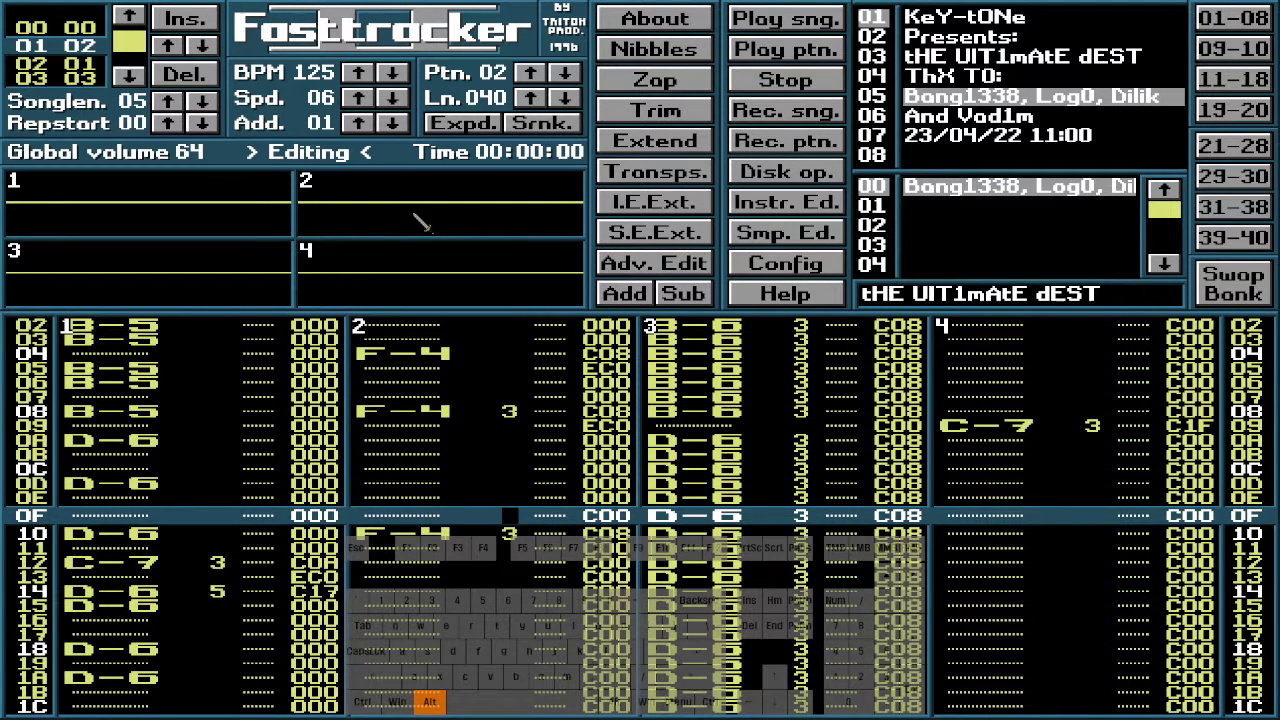
Clear the remaining C00 effect in row 0F of channel 2
{"action": "key", "text": "Up"}
{"action": "key", "text": "Up"}
{"action": "key", "text": "Up"}
{"action": "key", "text": "Up"}
{"action": "key", "text": "Up"}
{"action": "key", "text": "Up"}
{"action": "key", "text": "Up"}
{"action": "key", "text": "Up"}
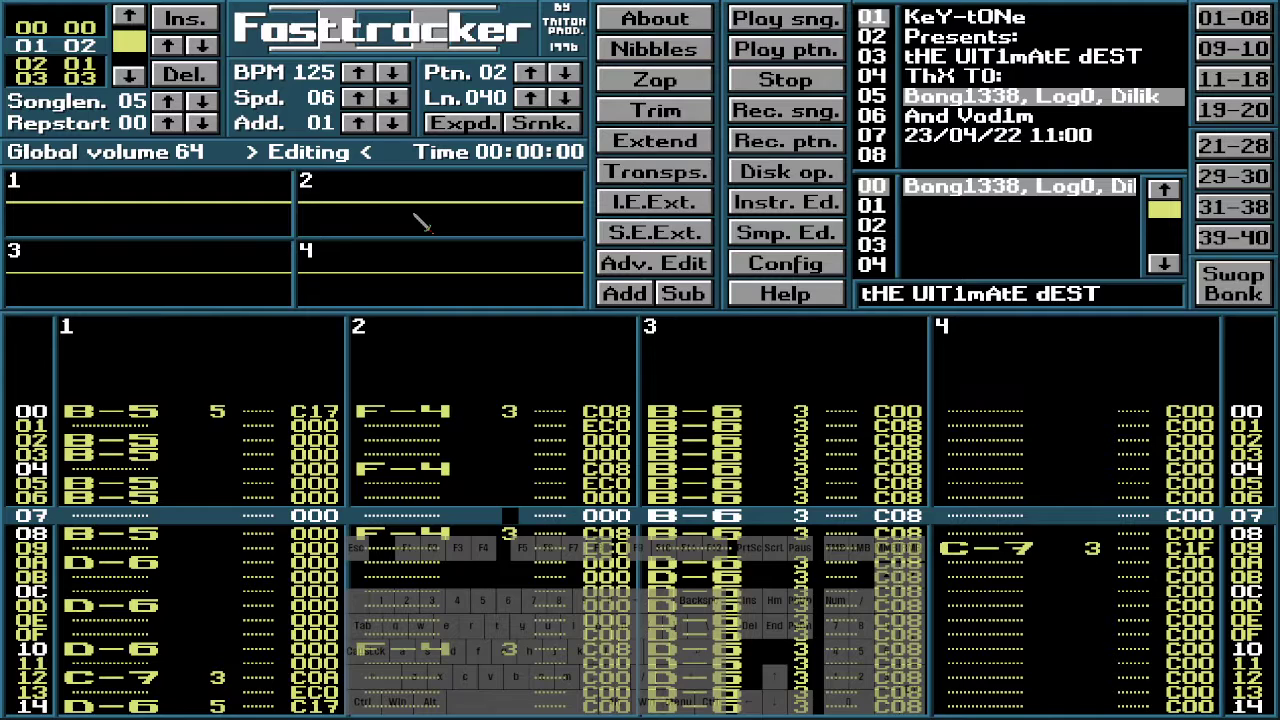
Leave edit mode and mute channels 1, 3 and 4 so that only channel 2 is heard
{"action": "key", "text": "Up"}
{"action": "key", "text": "Up"}
{"action": "key", "text": "Up"}
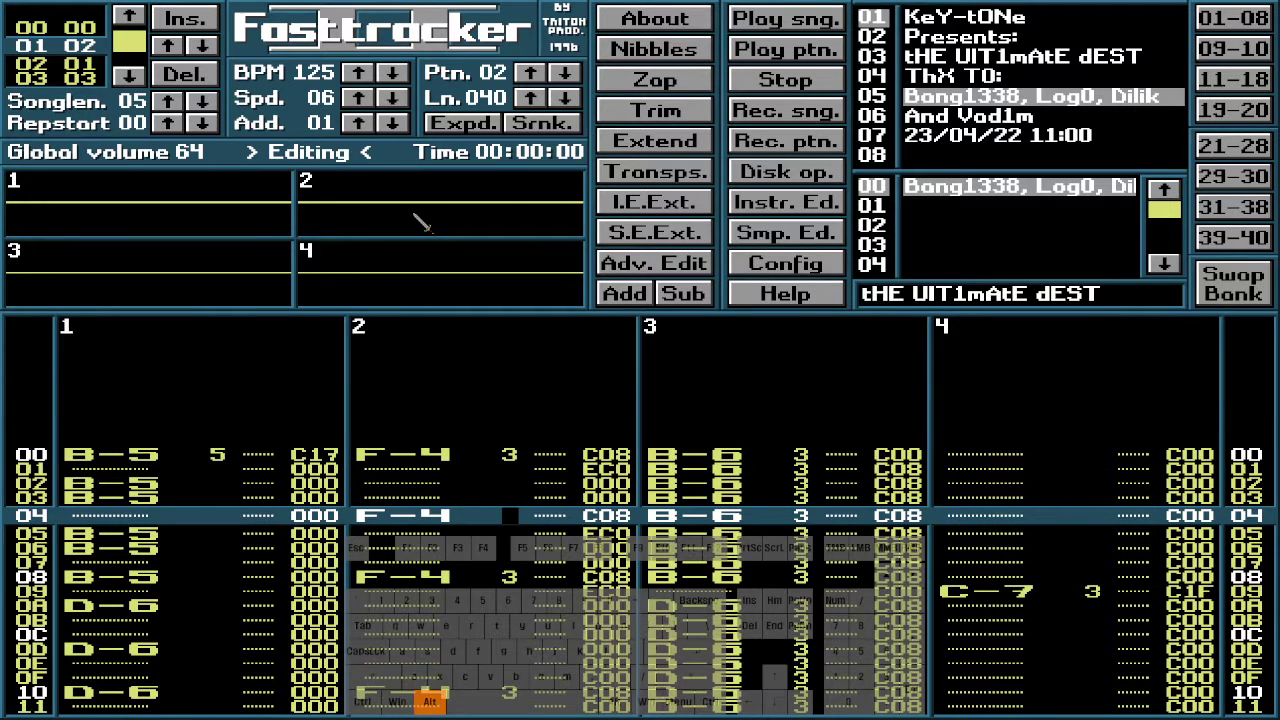
{"action": "key", "text": "alt"}
{"action": "key", "text": "space"}
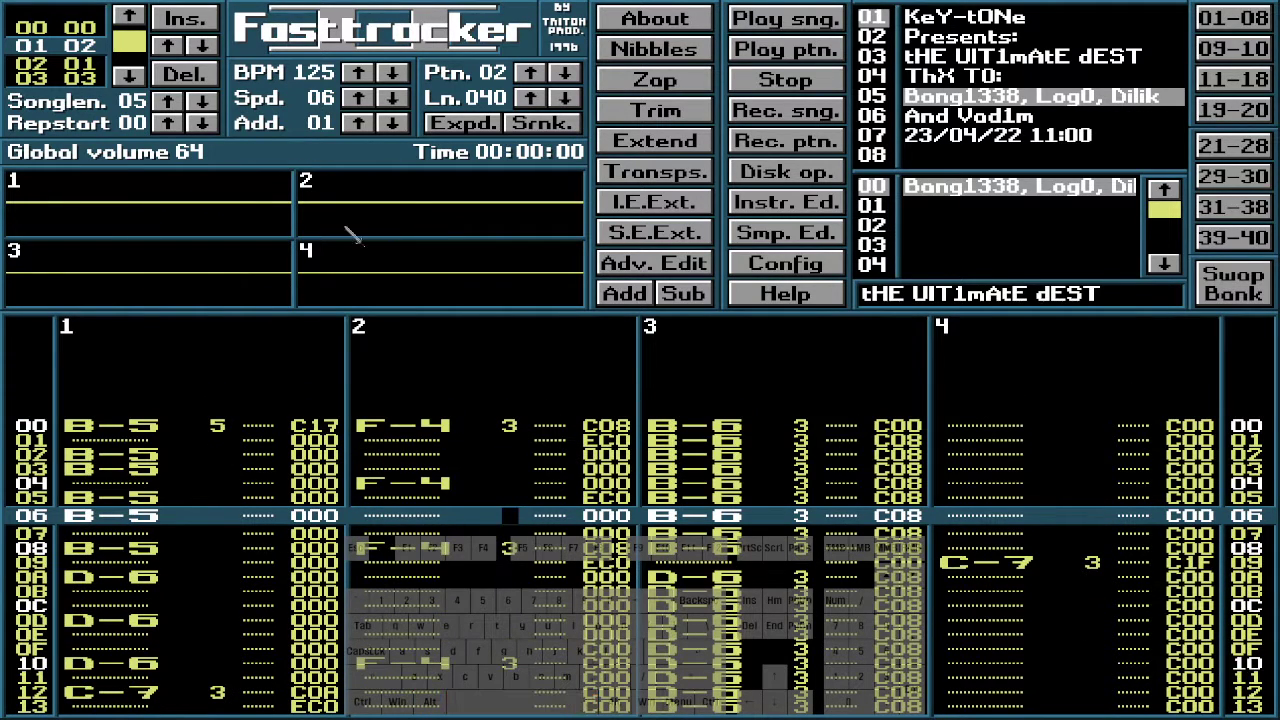
{"action": "left_click", "coordinate": [284, 222]}
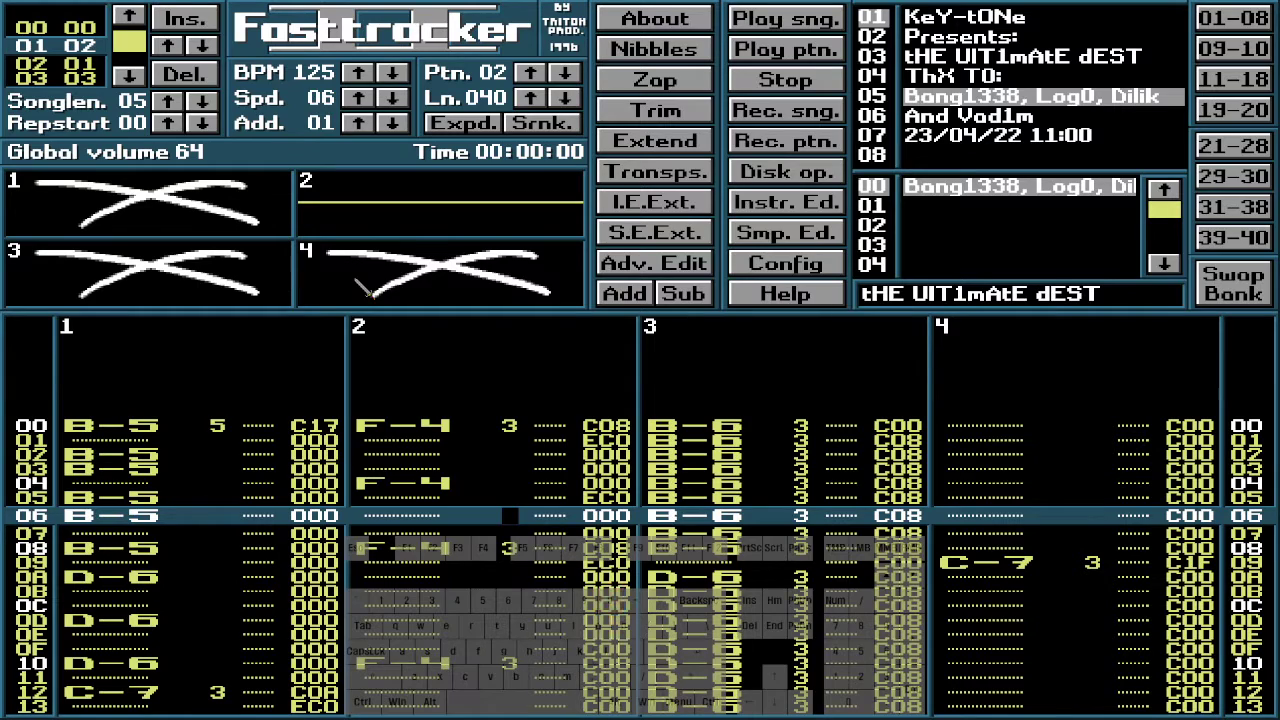
Try clearing the C08 volume effect from channel 2's F-4 note in row 04
{"action": "key", "text": "0"}
{"action": "key", "text": "space"}
{"action": "key", "text": "space"}
{"action": "key", "text": "Up"}
{"action": "key", "text": "Up"}
{"action": "key", "text": "Up"}
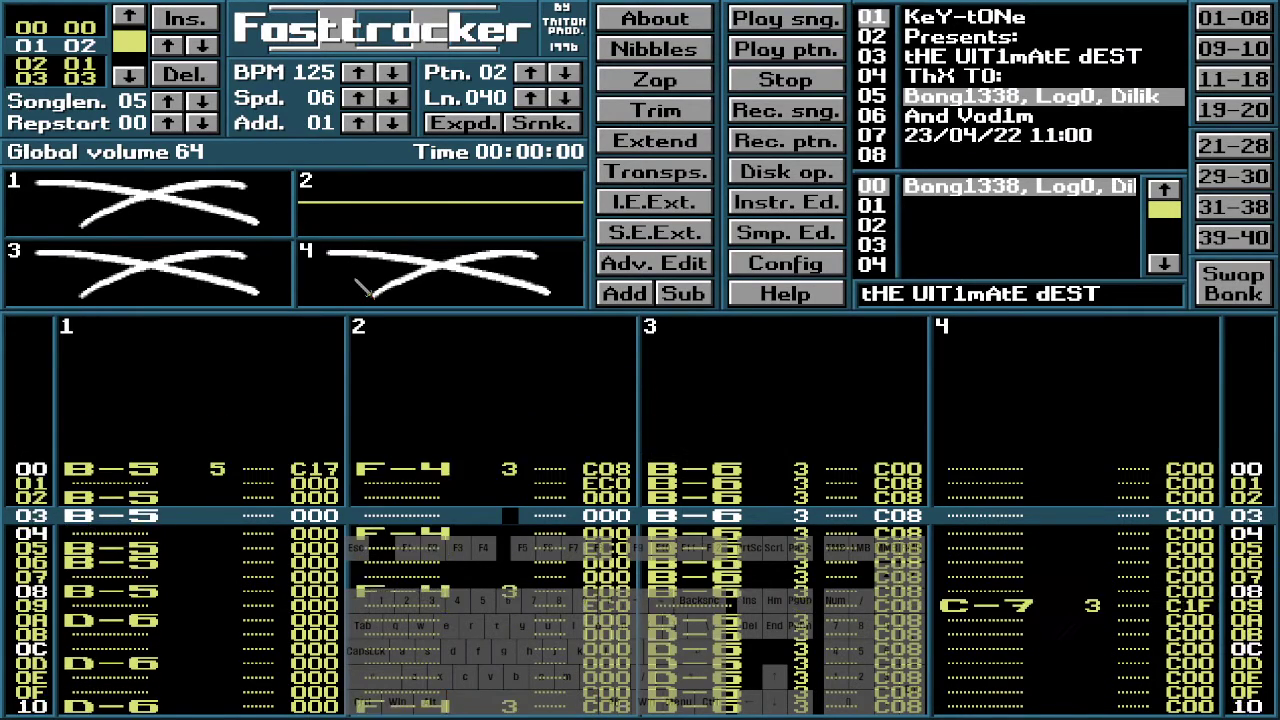
{"action": "key", "text": "Down"}
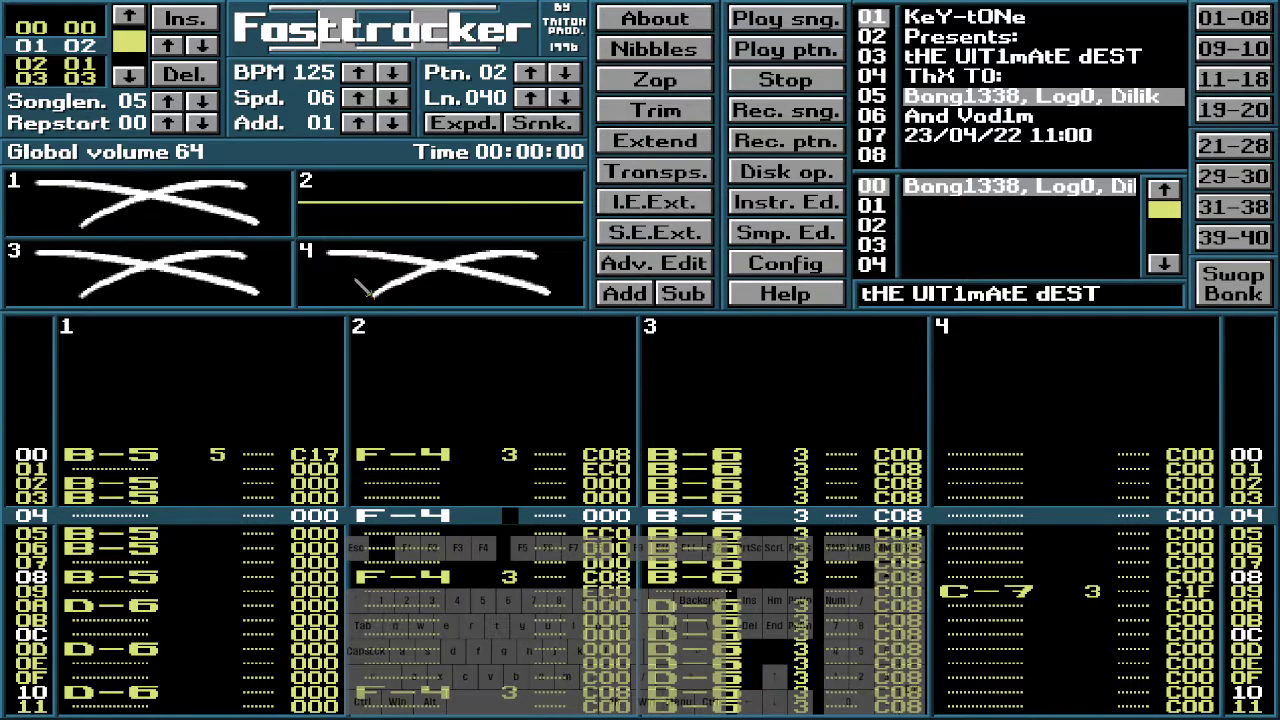
Re-enter the C08 volume effect on channel 2's F-4 note in row 04
{"action": "key", "text": "Right"}
{"action": "key", "text": "Right"}
{"action": "key", "text": "Right"}
{"action": "key", "text": "Up"}
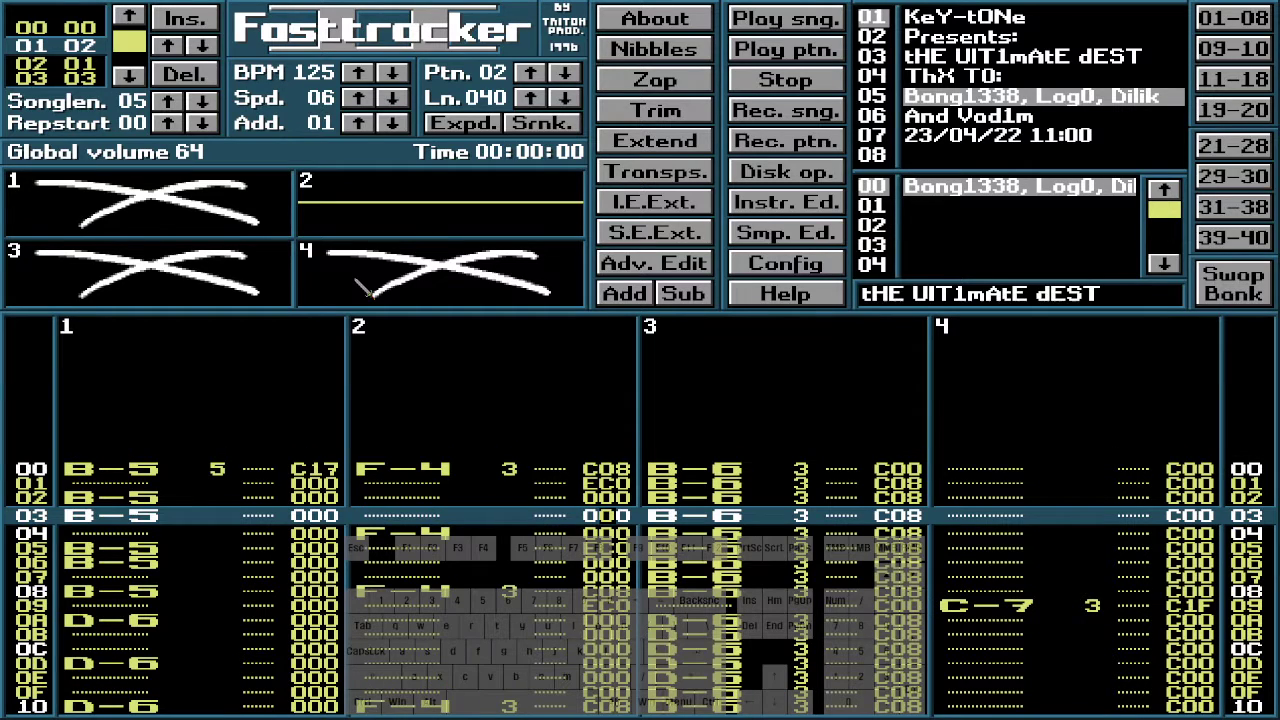
{"action": "key", "text": "space"}
{"action": "key", "text": "Down"}
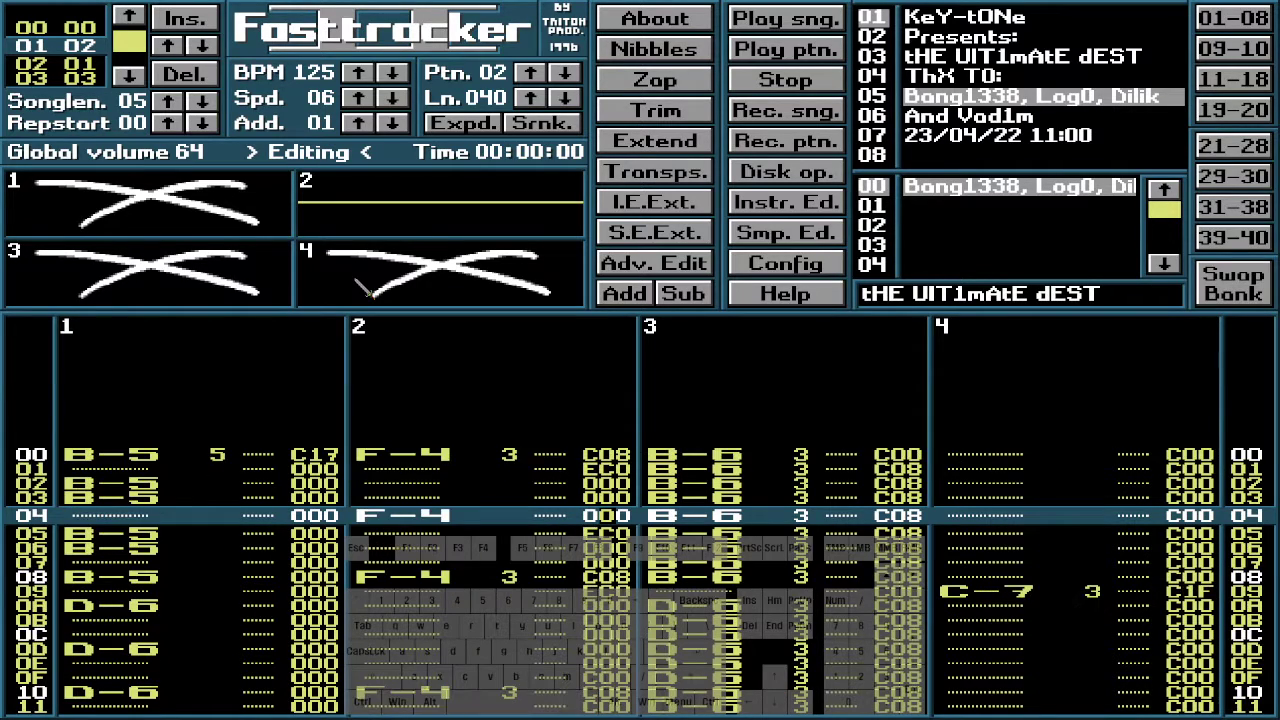
{"action": "key", "text": "Left"}
{"action": "key", "text": "Left"}
{"action": "type", "text": "8"}
{"action": "key", "text": "Down"}
{"action": "key", "text": "Down"}
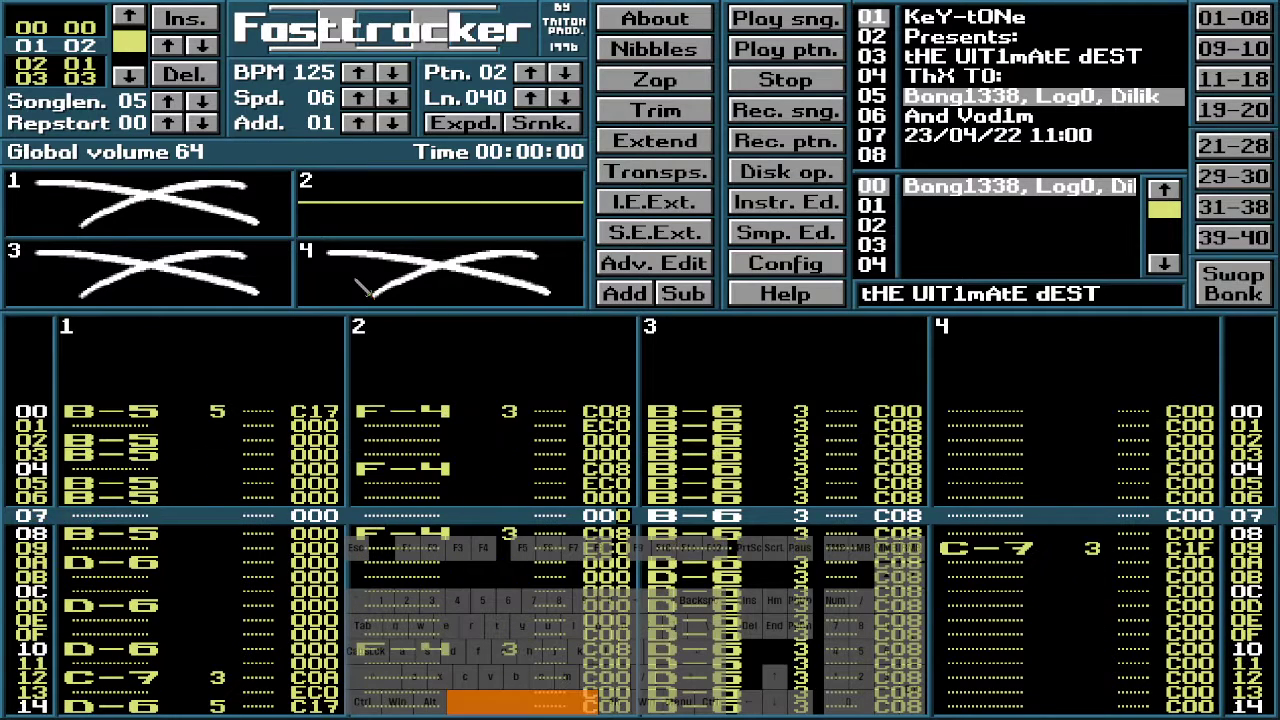
Clear the instrument number of the F-4 note in row 08 of channel 2
{"action": "key", "text": "space"}
{"action": "key", "text": "Left"}
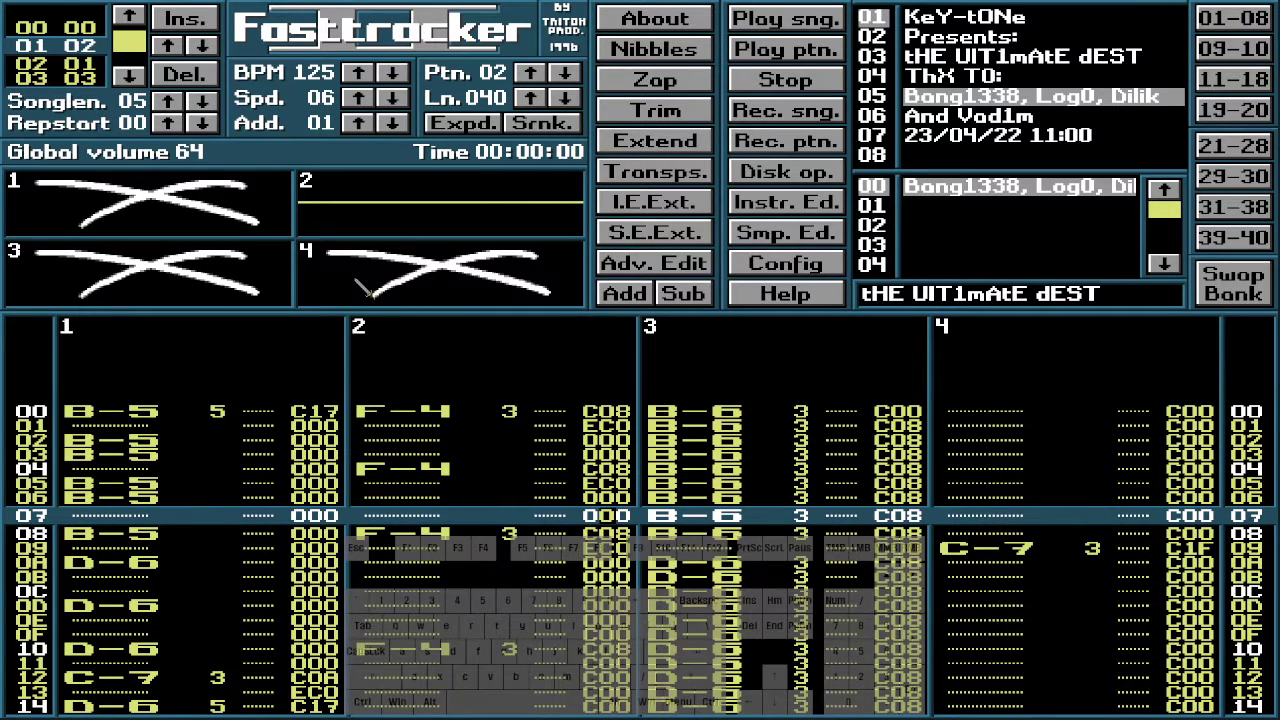
{"action": "key", "text": "Down"}
{"action": "key", "text": "Down"}
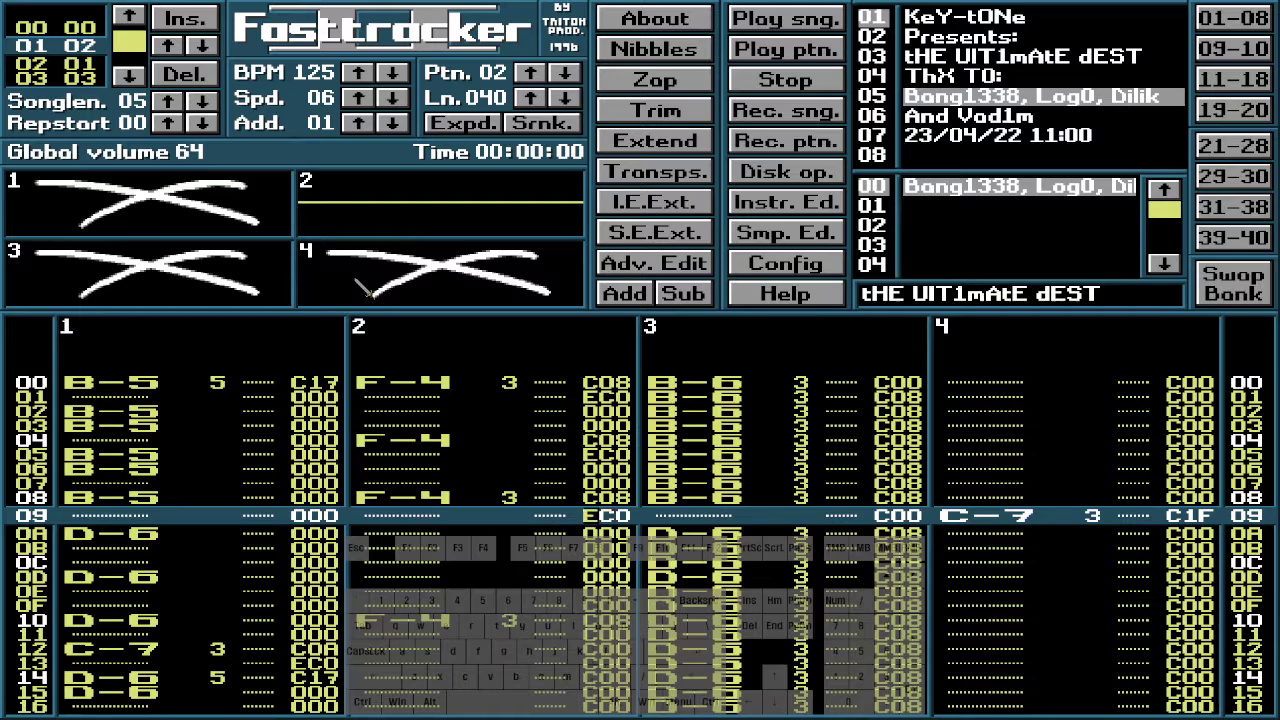
{"action": "key", "text": "Left"}
{"action": "key", "text": "Down"}
{"action": "key", "text": "Down"}
{"action": "key", "text": "Down"}
{"action": "key", "text": "Down"}
{"action": "key", "text": "Down"}
{"action": "key", "text": "Left"}
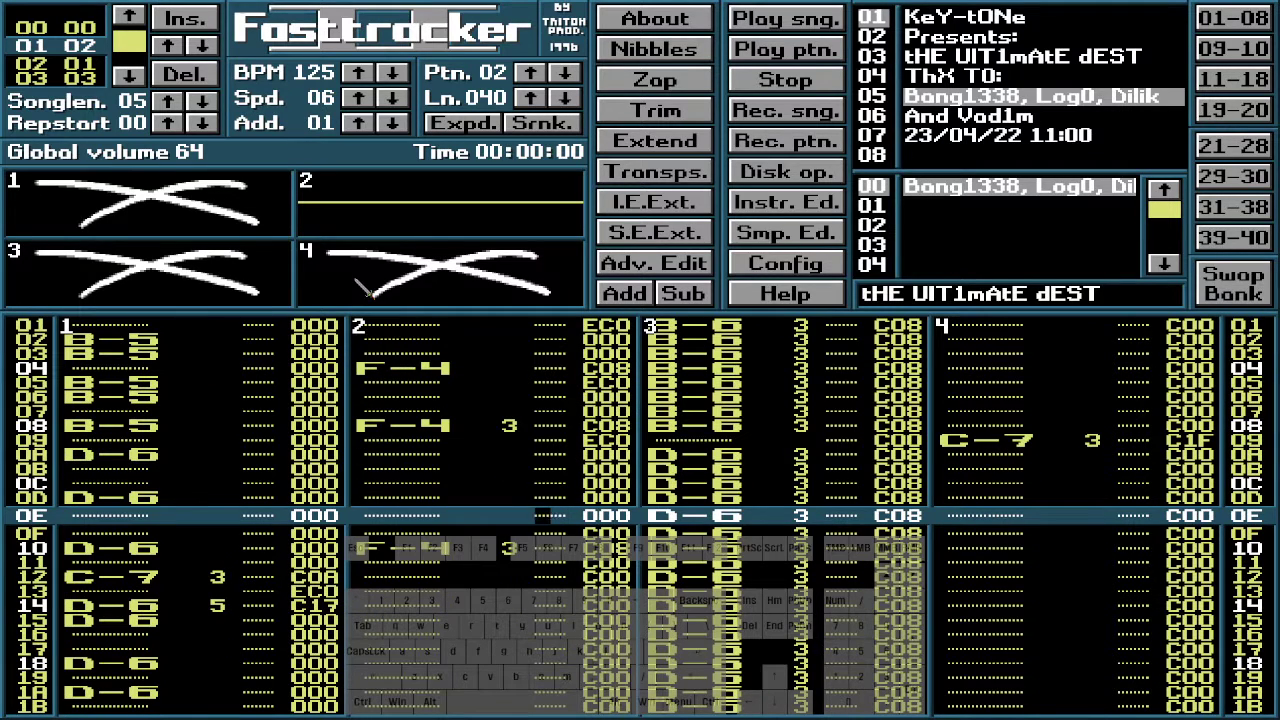
{"action": "key", "text": "Left"}
{"action": "key", "text": "Down"}
{"action": "key", "text": "space"}
{"action": "key", "text": "Down"}
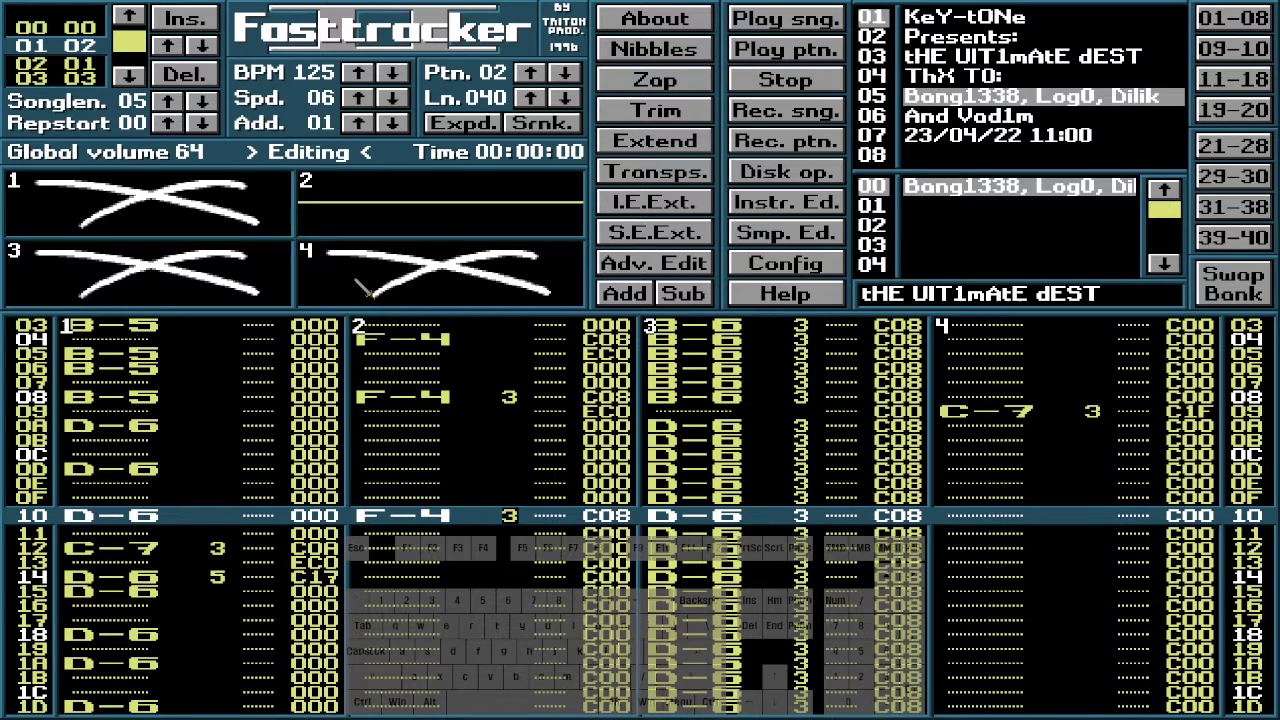
{"action": "key", "text": "Up"}
{"action": "key", "text": "Up"}
{"action": "key", "text": "0"}
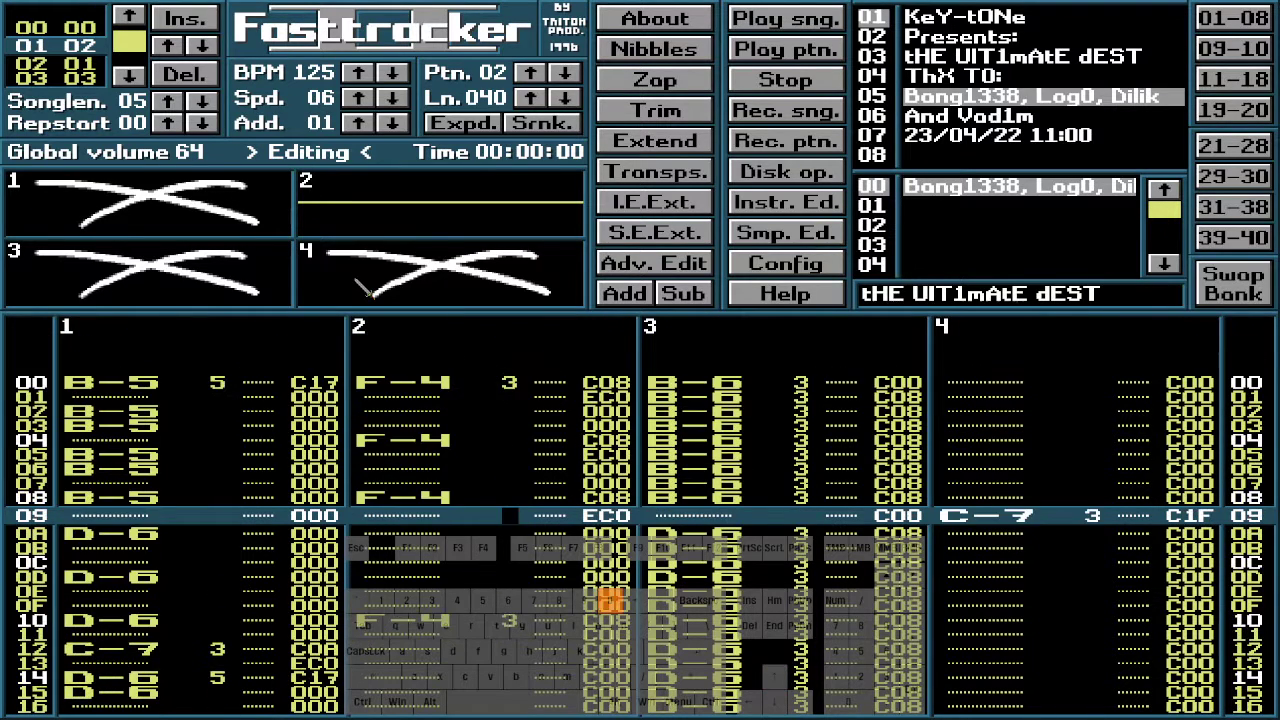
Clear the instrument numbers of channel 2's remaining F-4 notes from row 10 through row 3F
{"action": "key", "text": "Down"}
{"action": "key", "text": "0"}
{"action": "key", "text": "0"}
{"action": "key", "text": "0"}
{"action": "key", "text": "0"}
{"action": "key", "text": "0"}
{"action": "key", "text": "0"}
{"action": "key", "text": "0"}
{"action": "key", "text": "0"}
{"action": "key", "text": "0"}
{"action": "key", "text": "0"}
{"action": "key", "text": "0"}
{"action": "key", "text": "0"}
{"action": "key", "text": "0"}
{"action": "key", "text": "0"}
{"action": "key", "text": "0"}
{"action": "key", "text": "0"}
{"action": "key", "text": "0"}
{"action": "key", "text": "0"}
{"action": "key", "text": "0"}
{"action": "key", "text": "0"}
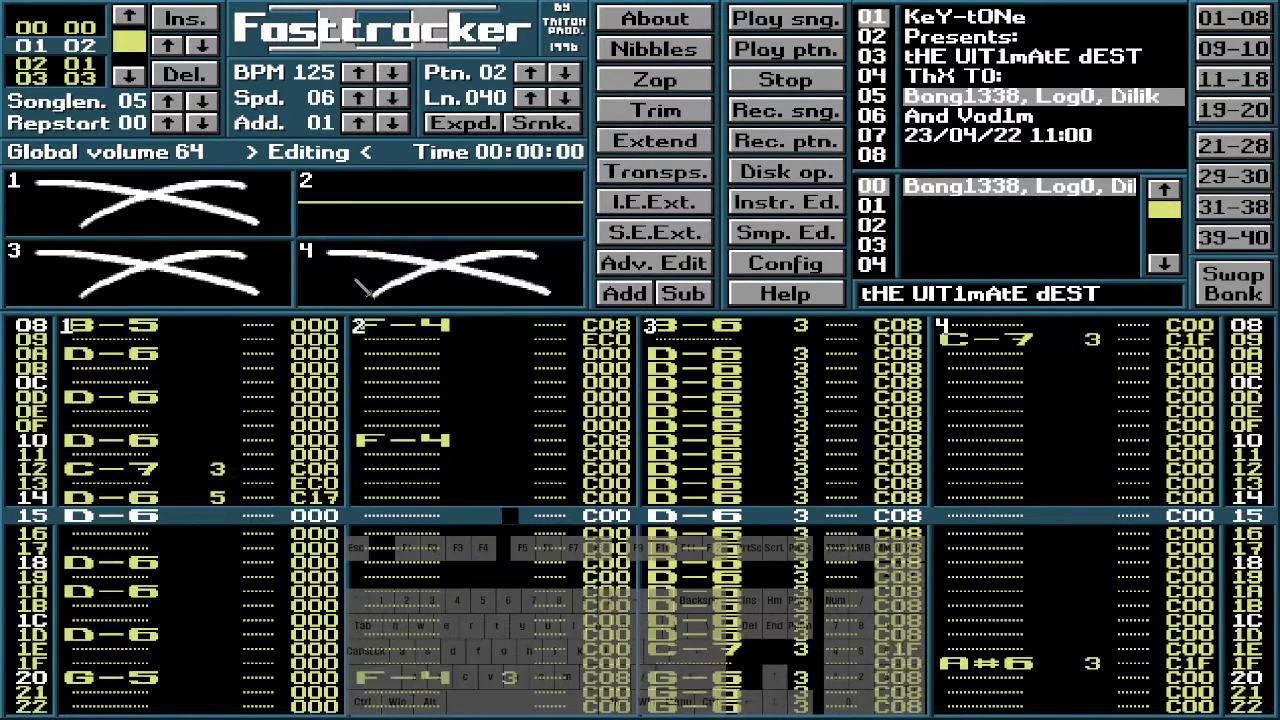
{"action": "key", "text": "0"}
{"action": "key", "text": "0"}
{"action": "key", "text": "0"}
{"action": "key", "text": "0"}
{"action": "key", "text": "0"}
{"action": "key", "text": "0"}
{"action": "key", "text": "0"}
{"action": "key", "text": "0"}
{"action": "key", "text": "0"}
{"action": "key", "text": "0"}
{"action": "key", "text": "0"}
{"action": "key", "text": "0"}
{"action": "key", "text": "0"}
{"action": "key", "text": "0"}
{"action": "key", "text": "0"}
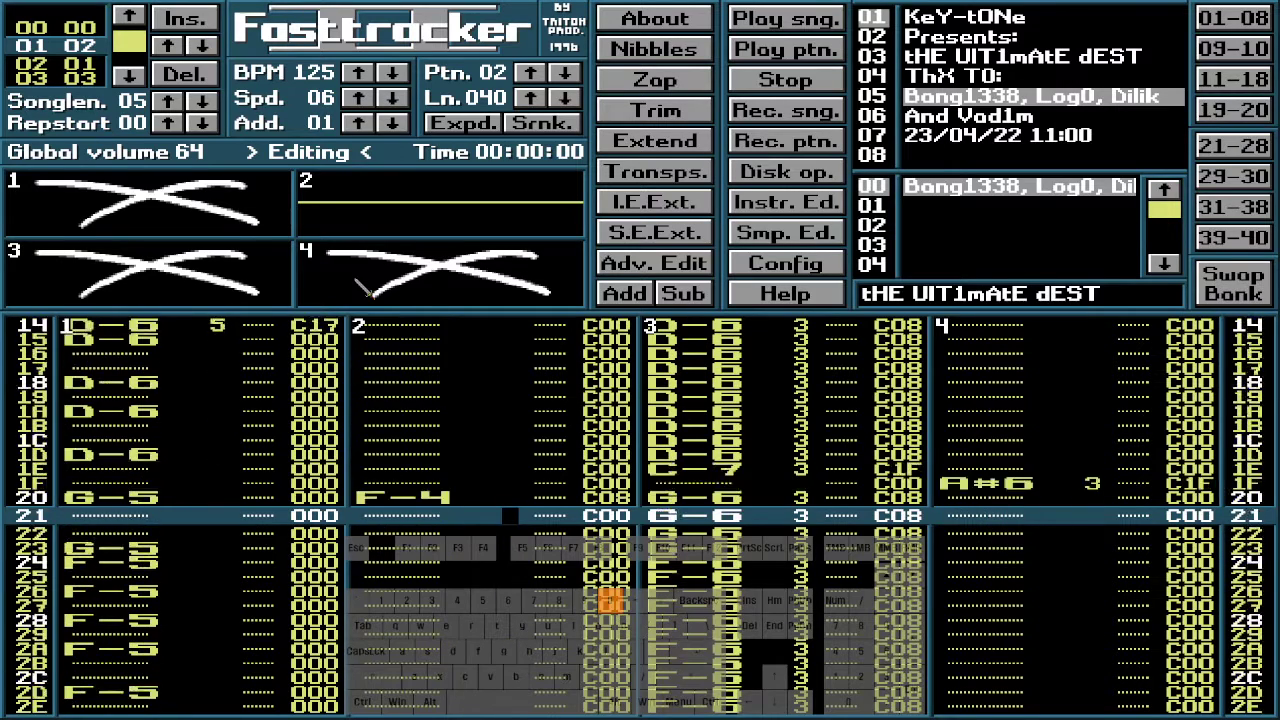
{"action": "key", "text": "0"}
{"action": "key", "text": "0"}
{"action": "key", "text": "0"}
{"action": "key", "text": "0"}
{"action": "key", "text": "0"}
{"action": "key", "text": "0"}
{"action": "key", "text": "0"}
{"action": "key", "text": "0"}
{"action": "key", "text": "0"}
{"action": "key", "text": "0"}
{"action": "key", "text": "0"}
{"action": "key", "text": "0"}
{"action": "key", "text": "0"}
{"action": "key", "text": "0"}
{"action": "key", "text": "0"}
{"action": "key", "text": "0"}
{"action": "key", "text": "0"}
{"action": "key", "text": "0"}
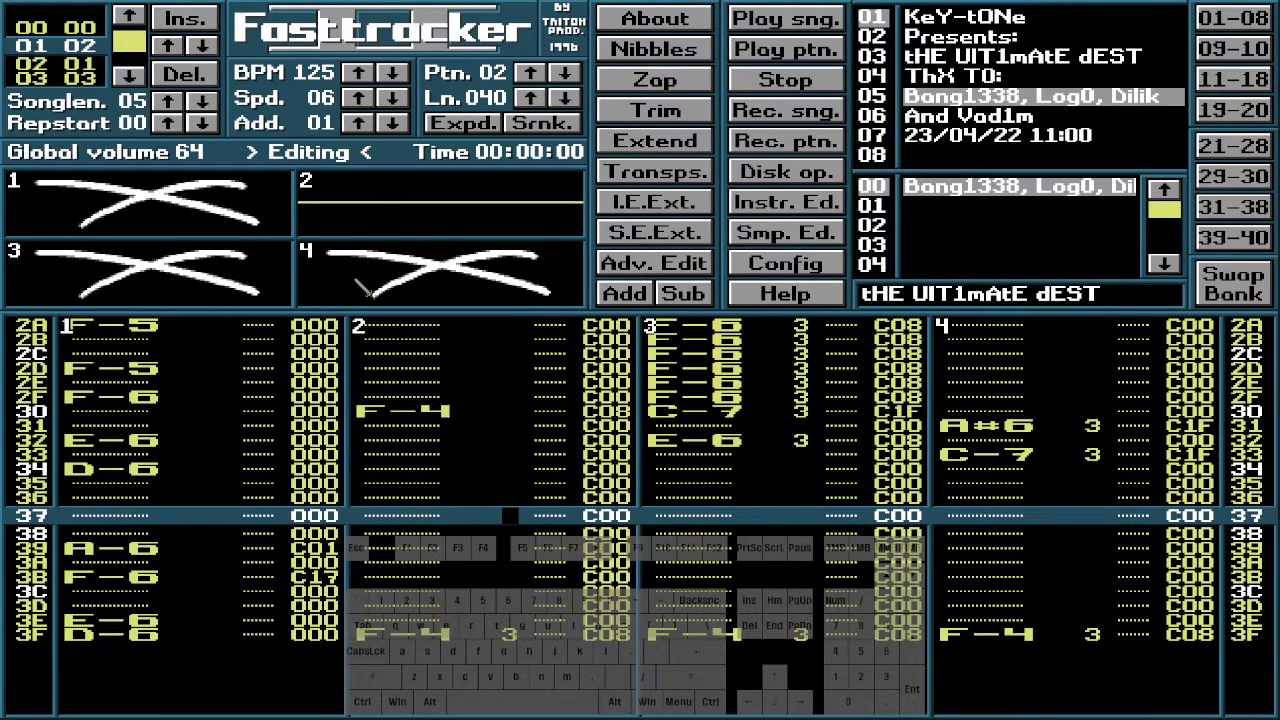
{"action": "key", "text": "0"}
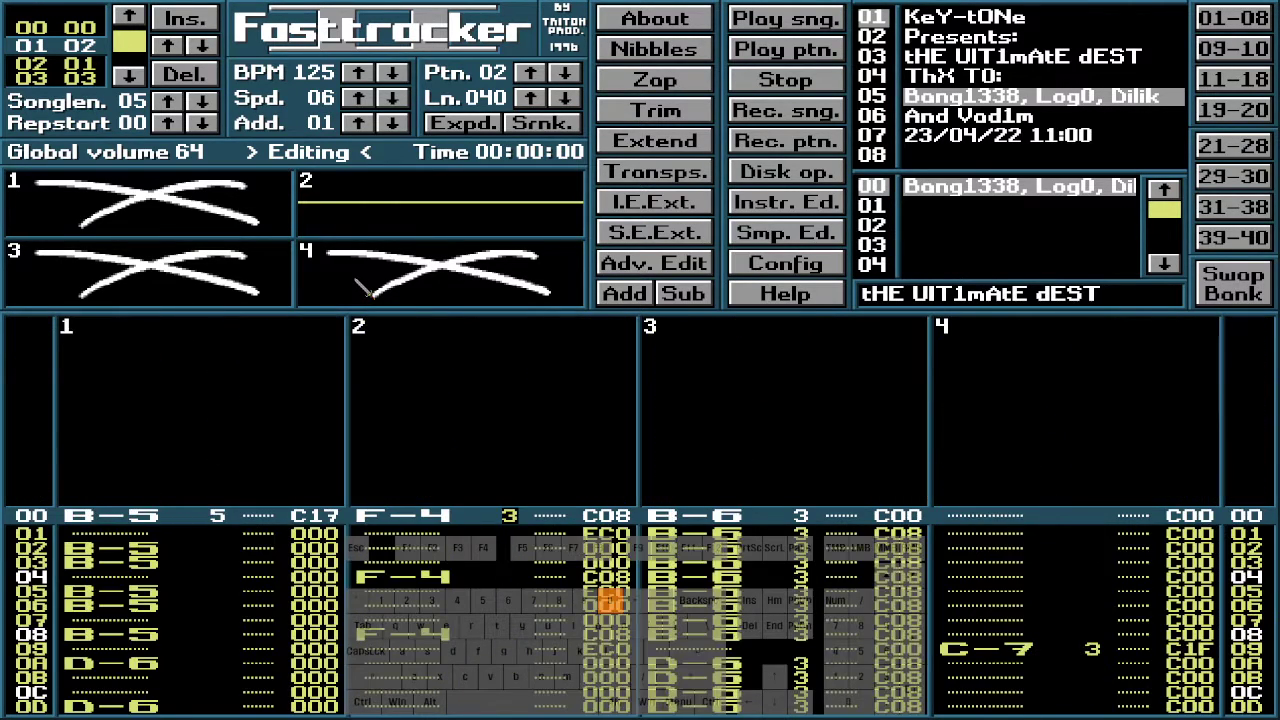
Enter the note cut EC0 in row 11 of channel 2 and clear the C00 effects from row 12 through row 1F
{"action": "key", "text": "Down"}
{"action": "key", "text": "Down"}
{"action": "key", "text": "Down"}
{"action": "key", "text": "Down"}
{"action": "key", "text": "Down"}
{"action": "key", "text": "Down"}
{"action": "key", "text": "Down"}
{"action": "key", "text": "Down"}
{"action": "key", "text": "Down"}
{"action": "key", "text": "Down"}
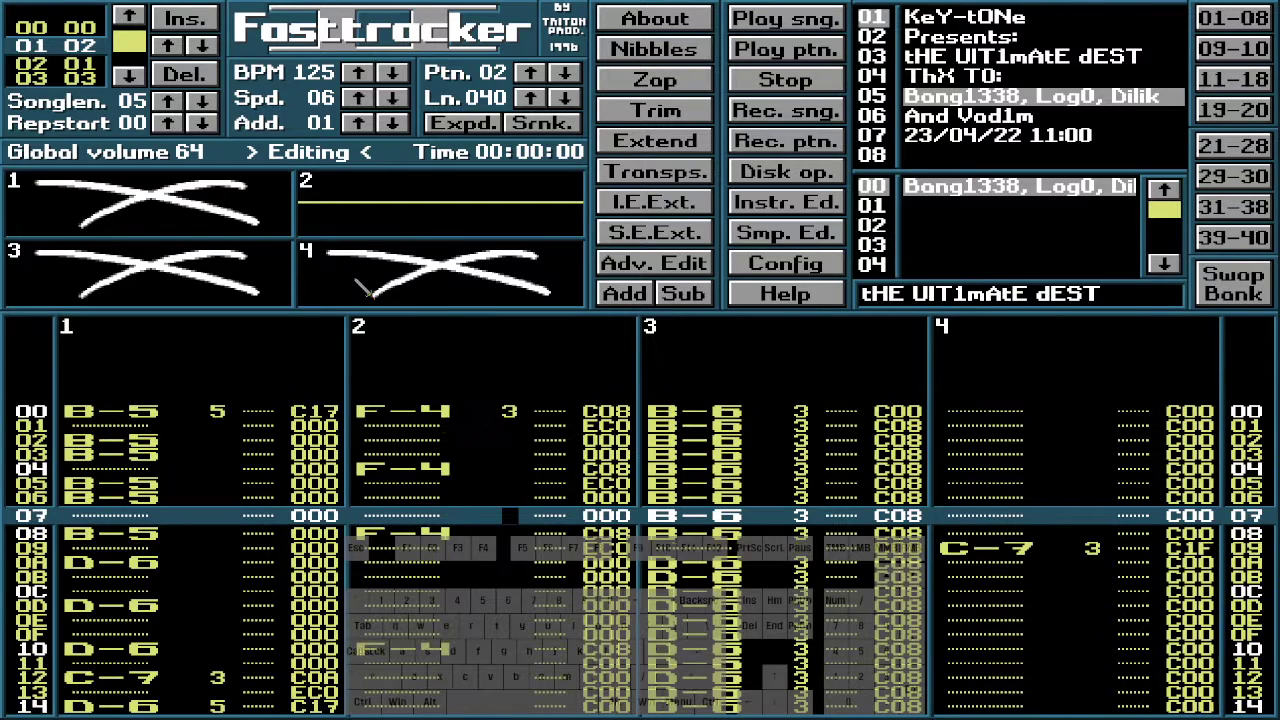
{"action": "key", "text": "Down"}
{"action": "key", "text": "Down"}
{"action": "key", "text": "Down"}
{"action": "key", "text": "Down"}
{"action": "key", "text": "Down"}
{"action": "key", "text": "Down"}
{"action": "key", "text": "Down"}
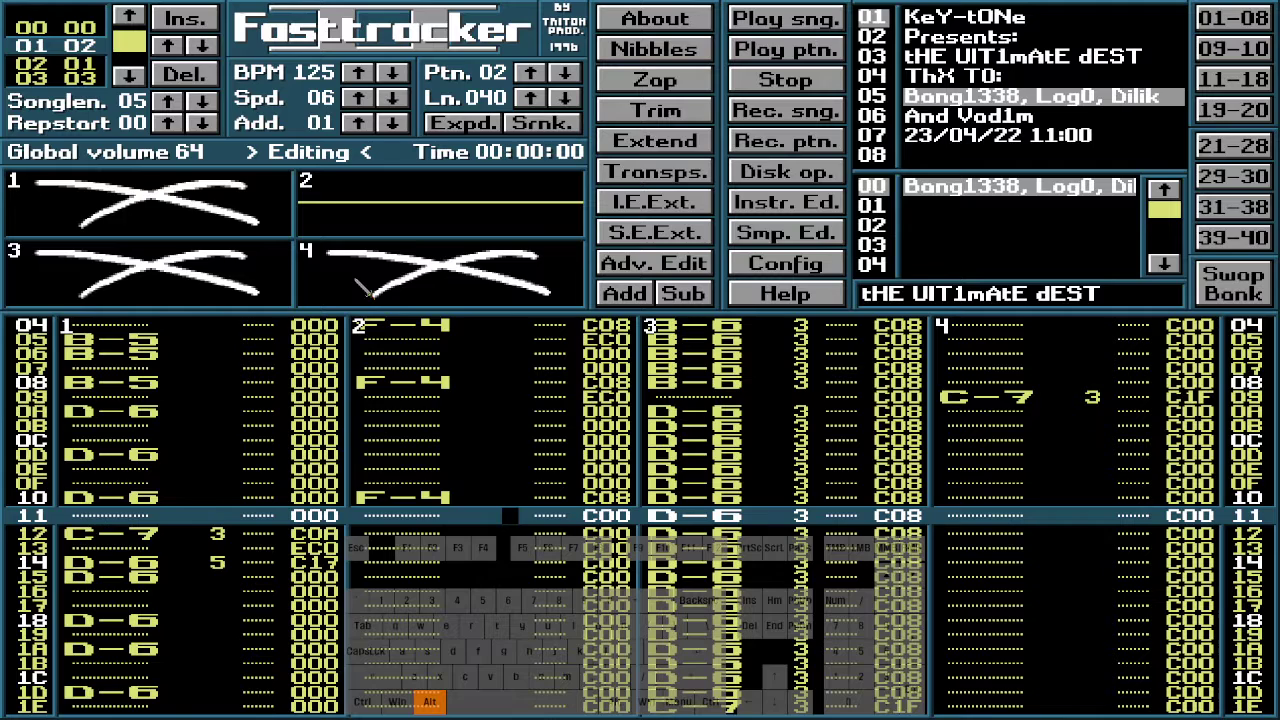
{"action": "key", "text": "Down"}
{"action": "key", "text": "Down"}
{"action": "key", "text": "Down"}
{"action": "key", "text": "Down"}
{"action": "key", "text": "Down"}
{"action": "key", "text": "Down"}
{"action": "key", "text": "Down"}
{"action": "key", "text": "Down"}
{"action": "key", "text": "Down"}
{"action": "key", "text": "Down"}
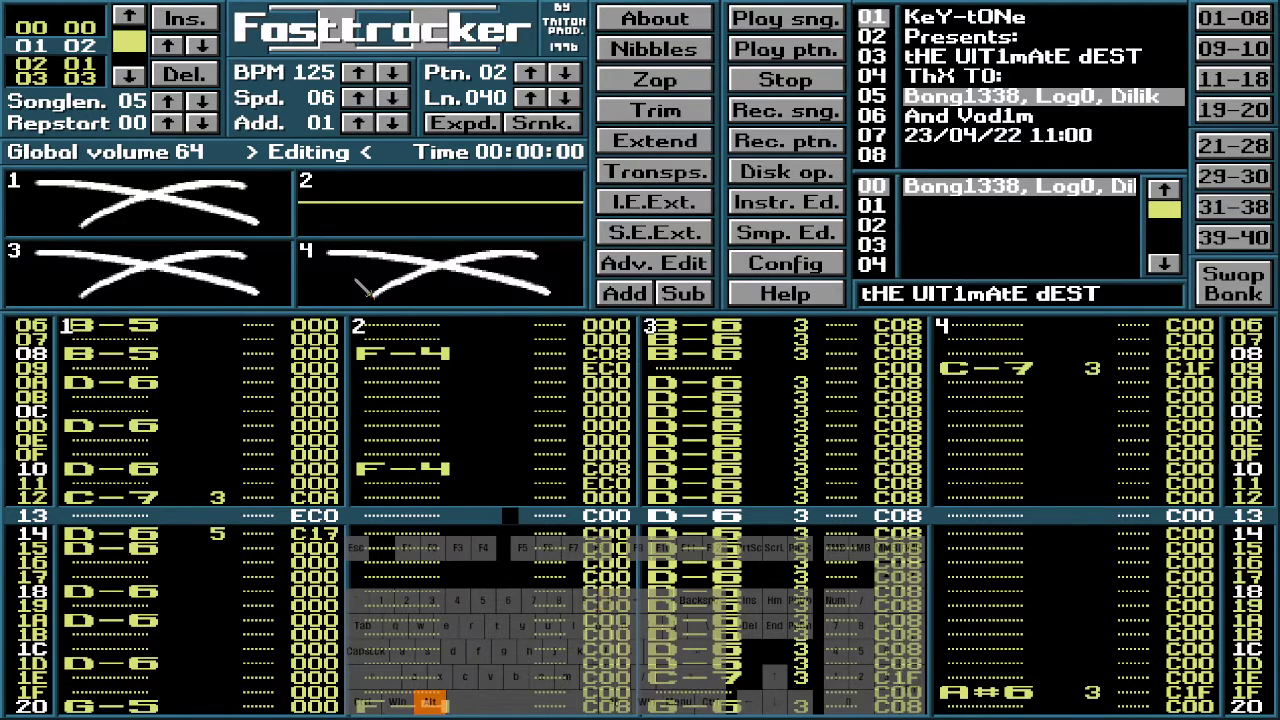
{"action": "key", "text": "Down"}
{"action": "key", "text": "Down"}
{"action": "key", "text": "Down"}
{"action": "key", "text": "Down"}
{"action": "key", "text": "Down"}
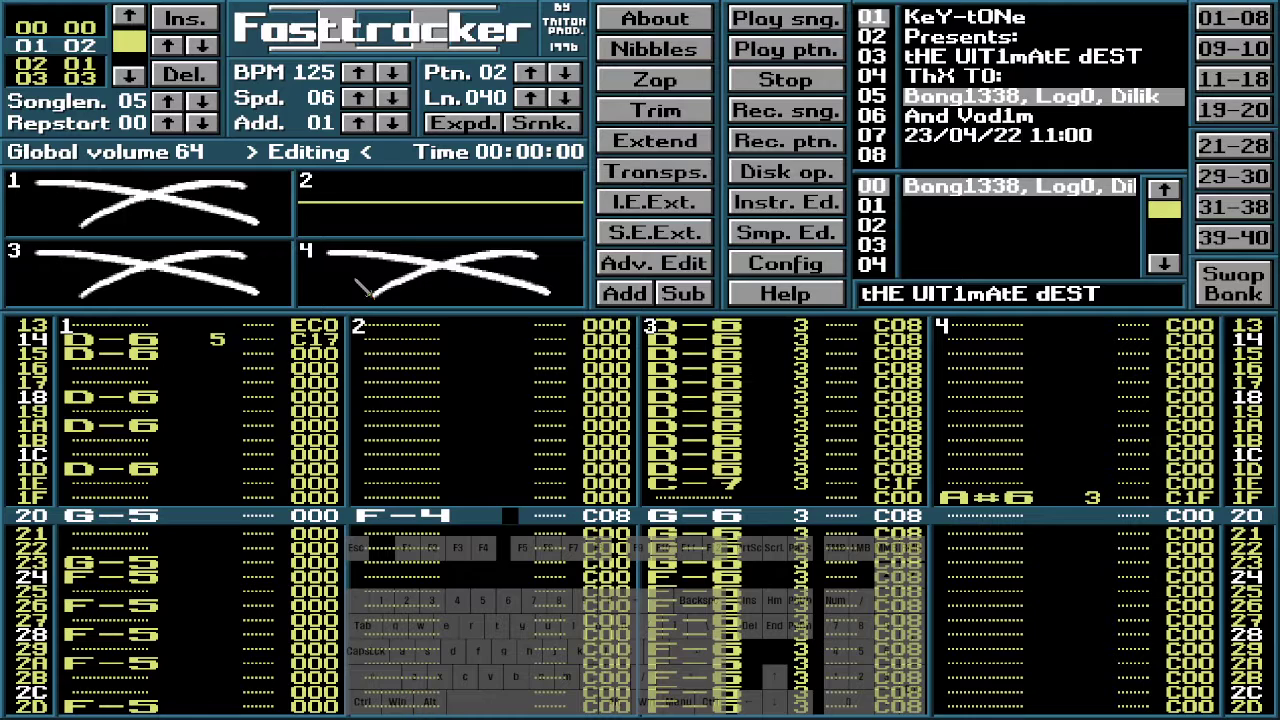
Enter EC0 in row 21 of channel 2 and clear the C00 effects from row 22 through row 2F
{"action": "key", "text": "Down"}
{"action": "key", "text": "Down"}
{"action": "key", "text": "Down"}
{"action": "key", "text": "Down"}
{"action": "key", "text": "Down"}
{"action": "key", "text": "Down"}
{"action": "key", "text": "Down"}
{"action": "key", "text": "Down"}
{"action": "key", "text": "Down"}
{"action": "key", "text": "Down"}
{"action": "key", "text": "Down"}
{"action": "key", "text": "Down"}
{"action": "key", "text": "Down"}
{"action": "key", "text": "Down"}
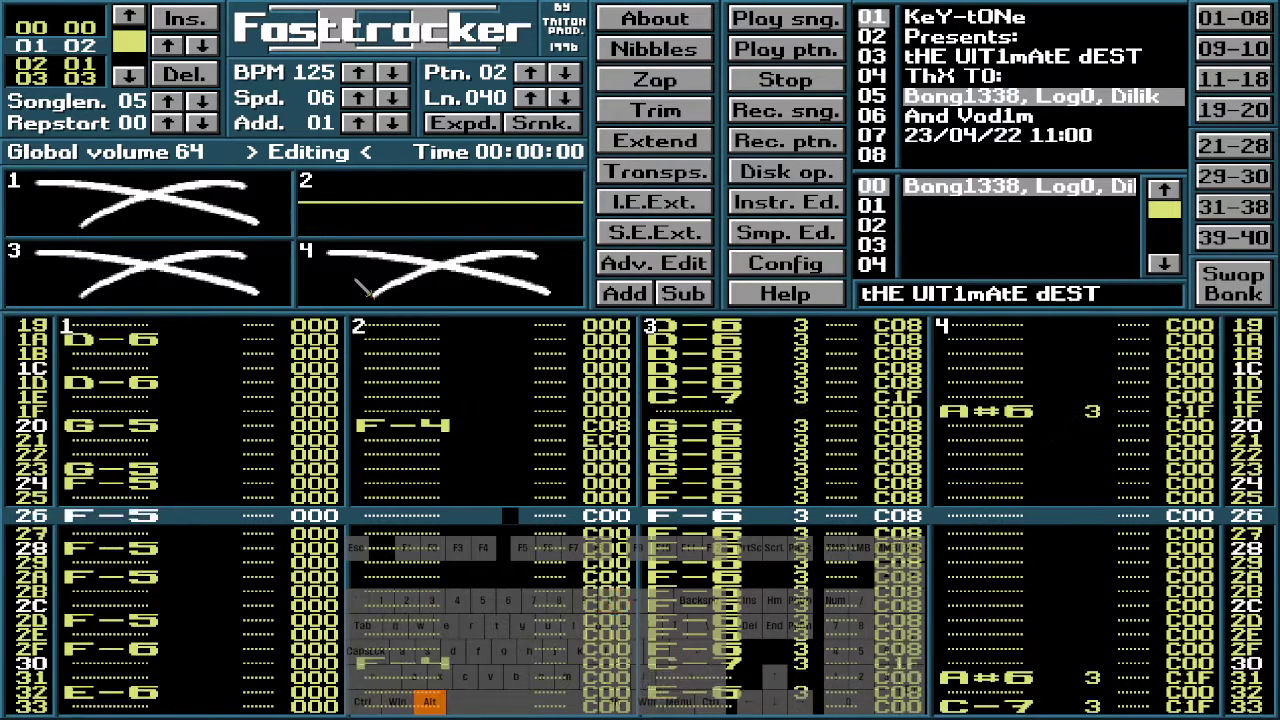
{"action": "key", "text": "Down"}
{"action": "key", "text": "Down"}
{"action": "key", "text": "Down"}
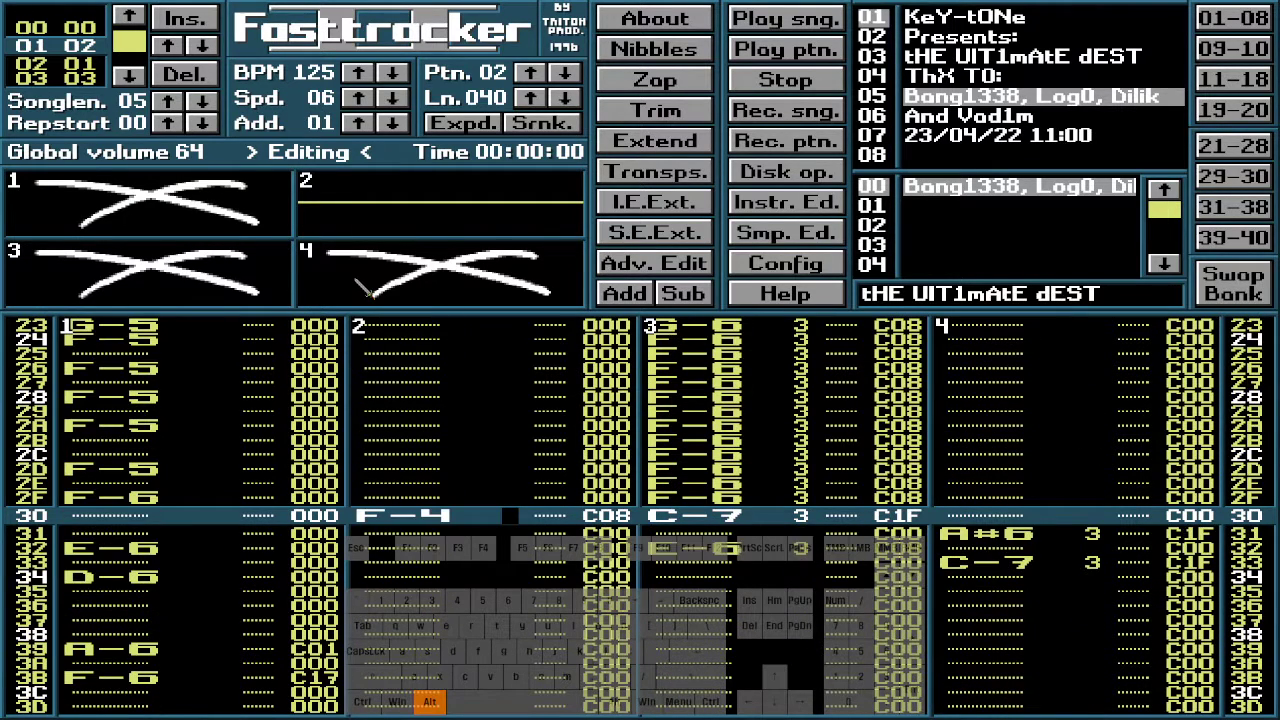
Enter EC0 in row 31 of channel 2 and clear the C00 effects from row 32 through row 3E
{"action": "key", "text": "Down"}
{"action": "key", "text": "Down"}
{"action": "key", "text": "Down"}
{"action": "key", "text": "Down"}
{"action": "key", "text": "Down"}
{"action": "key", "text": "Down"}
{"action": "key", "text": "Down"}
{"action": "key", "text": "Down"}
{"action": "key", "text": "Down"}
{"action": "key", "text": "Down"}
{"action": "key", "text": "Down"}
{"action": "key", "text": "Down"}
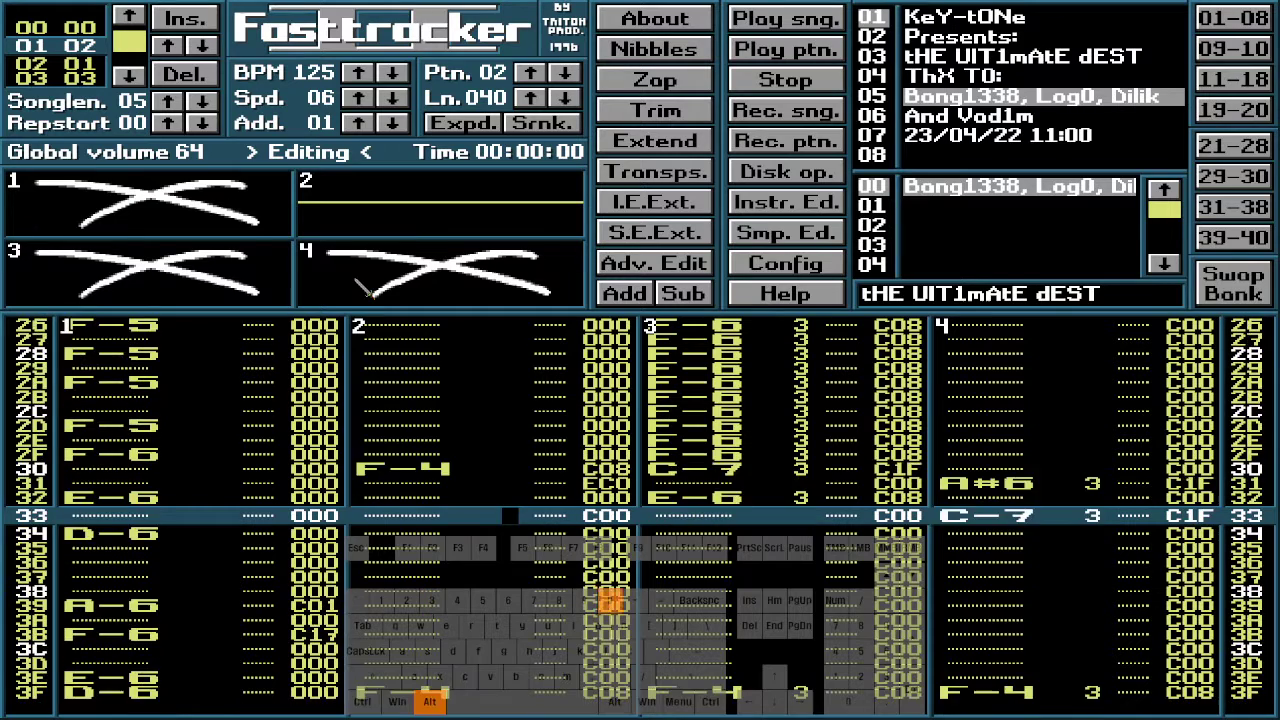
{"action": "key", "text": "Down"}
{"action": "key", "text": "Down"}
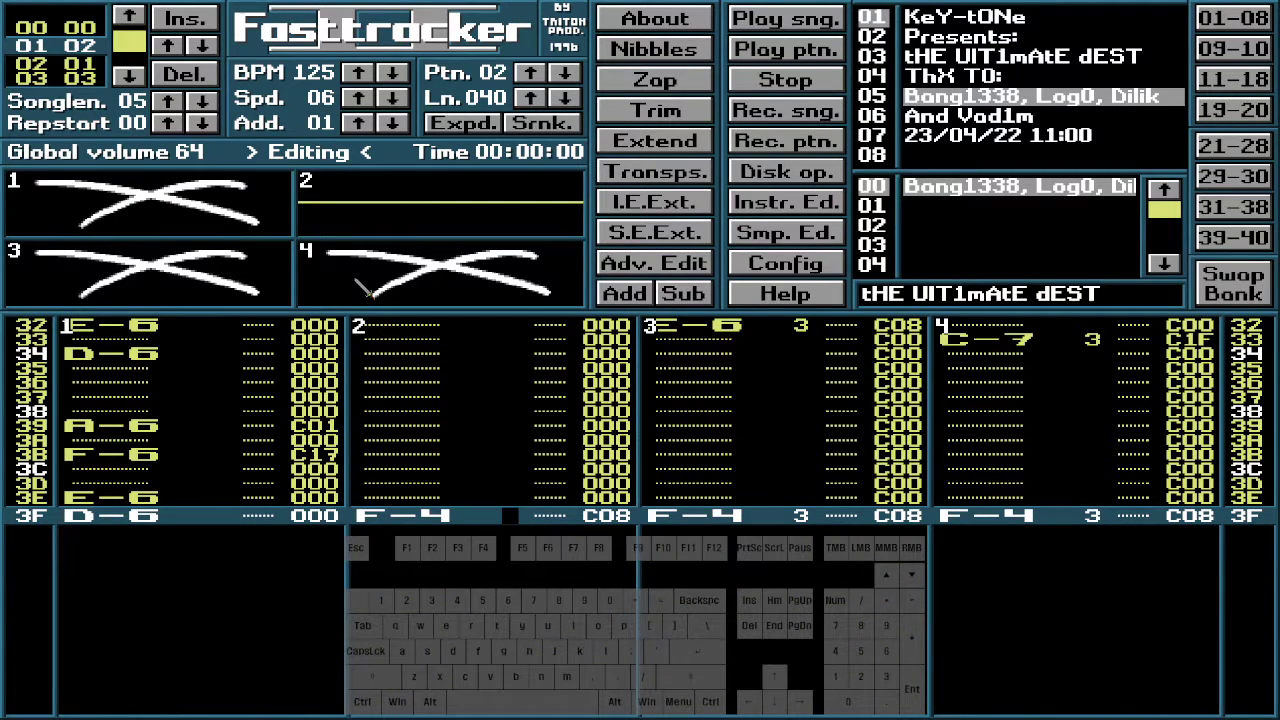
Play the song from the start of pattern 02 with only channel 2 audible, and return to song position 01
{"action": "key", "text": "Up"}
{"action": "key", "text": "Up"}
{"action": "key", "text": "Up"}
{"action": "key", "text": "Up"}
{"action": "key", "text": "Up"}
{"action": "key", "text": "Up"}
{"action": "key", "text": "Up"}
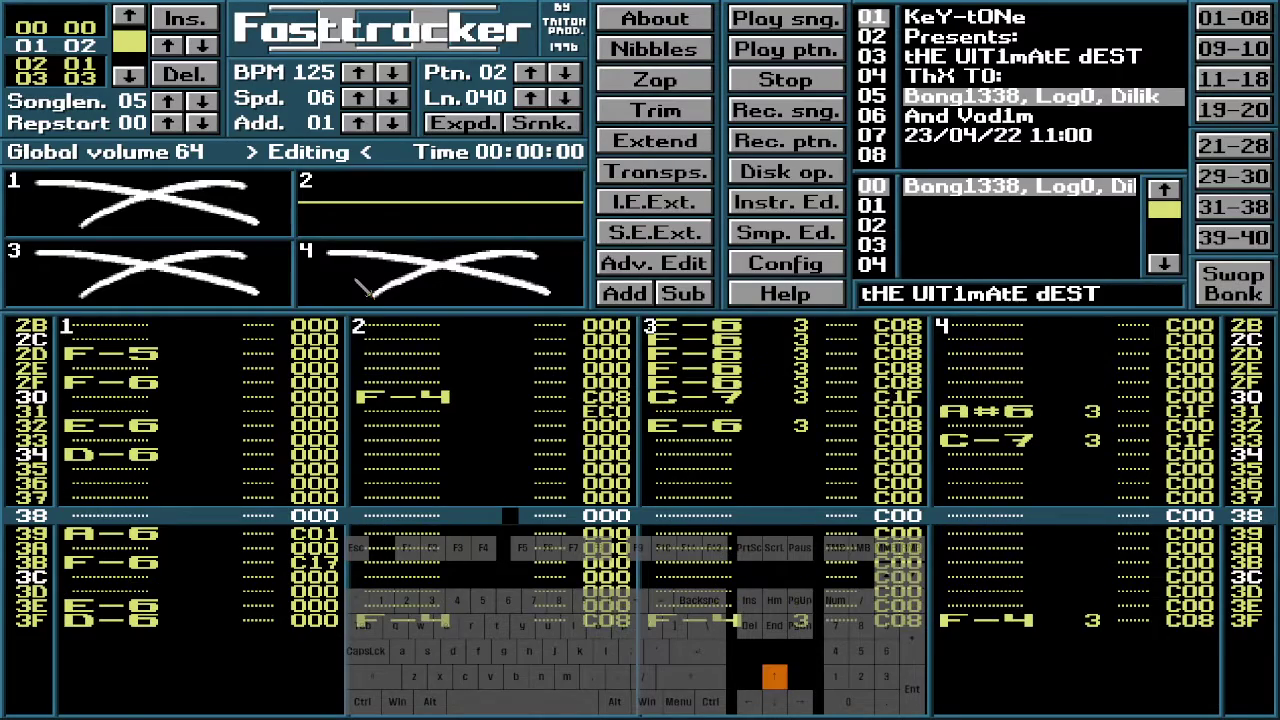
{"action": "key", "text": "Up"}
{"action": "key", "text": "Up"}
{"action": "key", "text": "Up"}
{"action": "key", "text": "Up"}
{"action": "key", "text": "Up"}
{"action": "key", "text": "Up"}
{"action": "key", "text": "Up"}
{"action": "key", "text": "Up"}
{"action": "key", "text": "Up"}
{"action": "key", "text": "Up"}
{"action": "key", "text": "Up"}
{"action": "key", "text": "Up"}
{"action": "key", "text": "Up"}
{"action": "key", "text": "Up"}
{"action": "key", "text": "Up"}
{"action": "key", "text": "Up"}
{"action": "key", "text": "Up"}
{"action": "key", "text": "Up"}
{"action": "key", "text": "Up"}
{"action": "key", "text": "Up"}
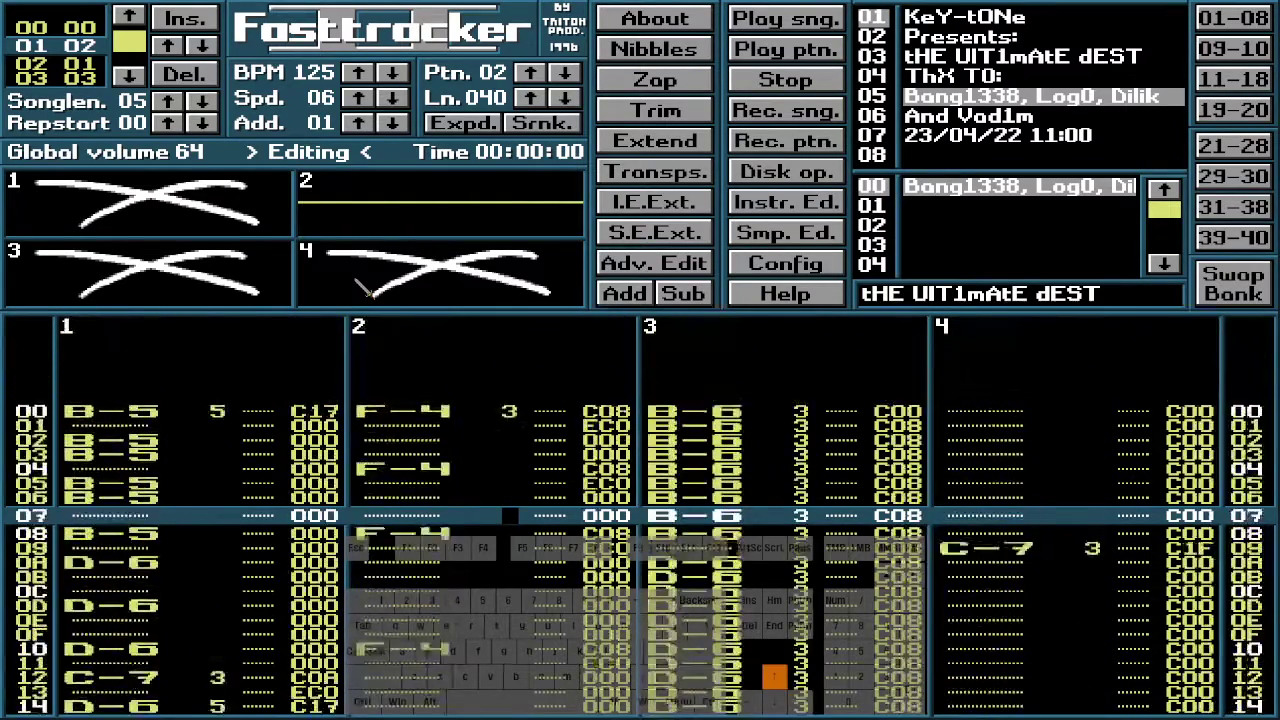
{"action": "key", "text": "Control_R"}
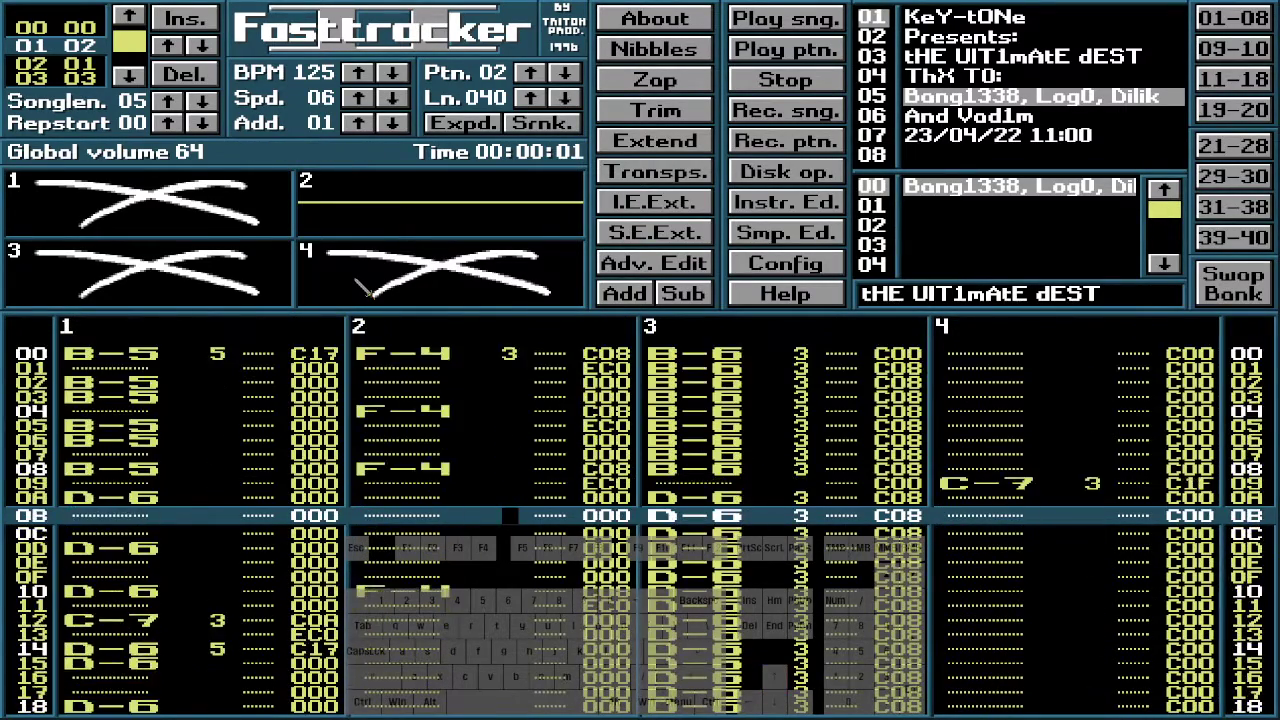
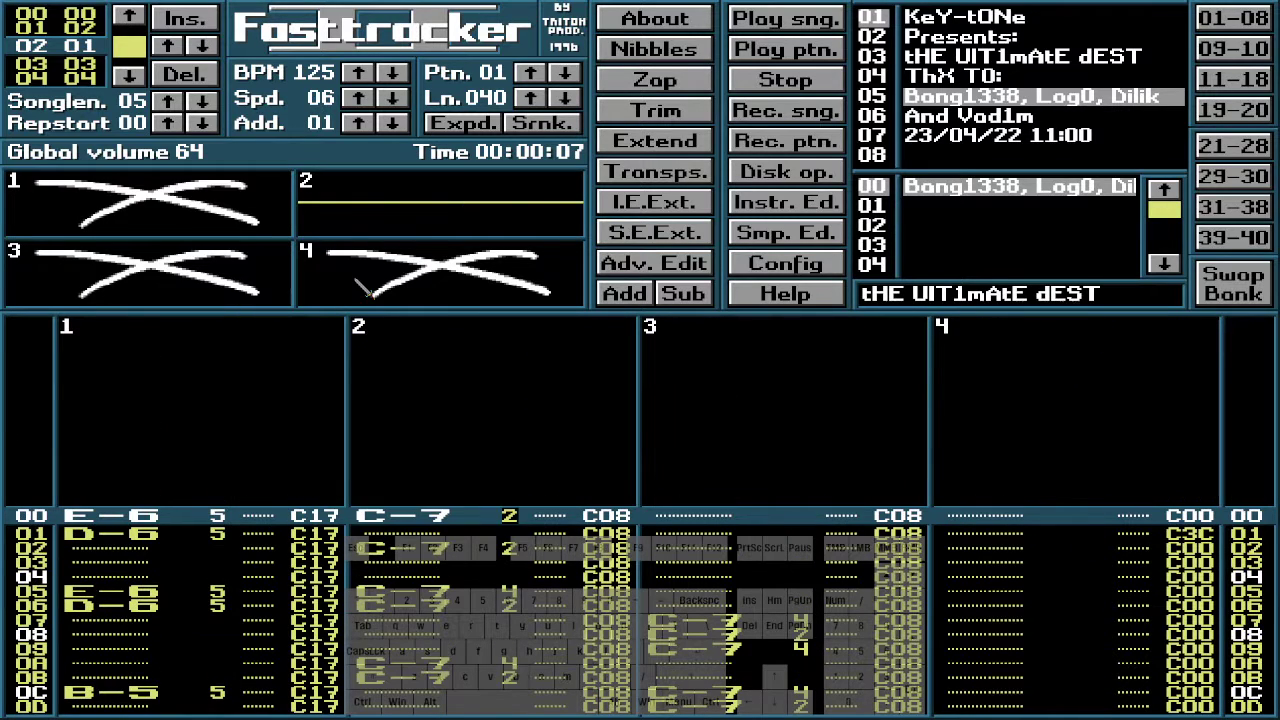
{"action": "scroll", "coordinate": [148, 66], "scroll_direction": "up", "scroll_amount": 1}
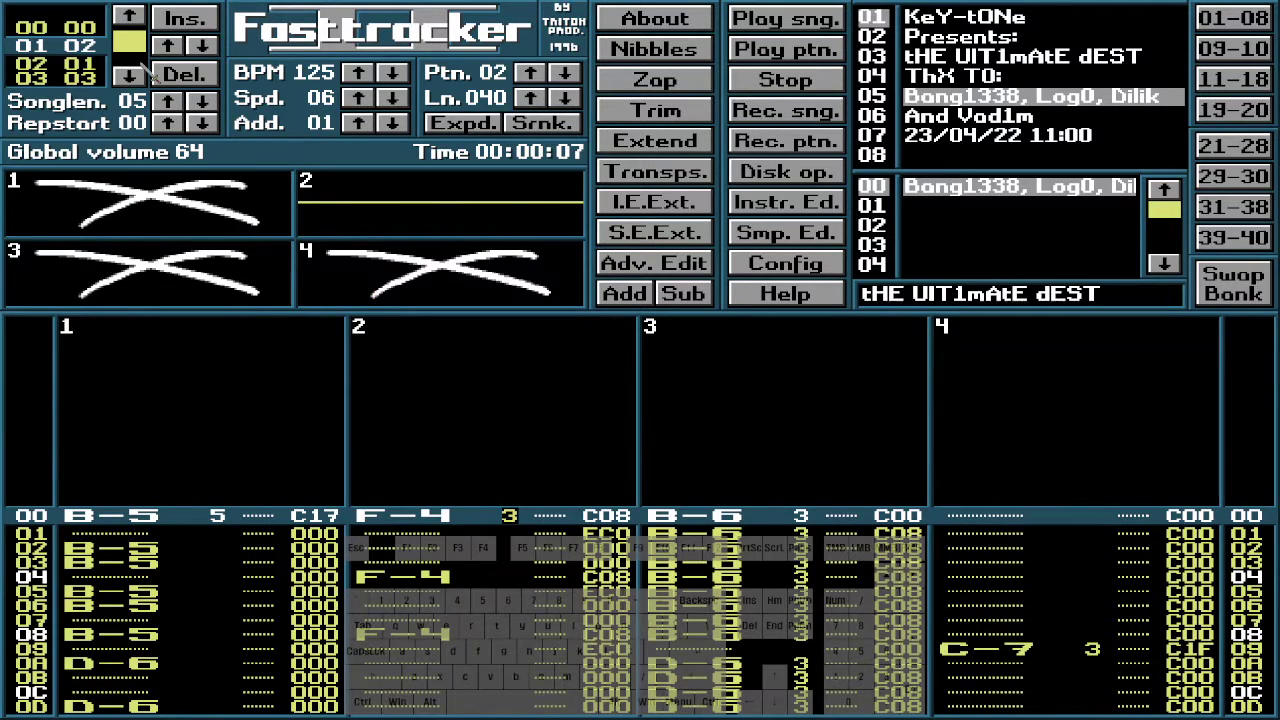
Solo channel 3 and play pattern 02 from row 00
{"action": "key", "text": "Right"}
{"action": "key", "text": "Right"}
{"action": "key", "text": "Right"}
{"action": "key", "text": "Right"}
{"action": "key", "text": "Right"}
{"action": "key", "text": "Right"}
{"action": "key", "text": "Right"}
{"action": "key", "text": "Right"}
{"action": "key", "text": "Right"}
{"action": "key", "text": "Right"}
{"action": "key", "text": "Left"}
{"action": "key", "text": "Left"}
{"action": "key", "text": "Left"}
{"action": "key", "text": "Down"}
{"action": "key", "text": "Down"}
{"action": "key", "text": "Down"}
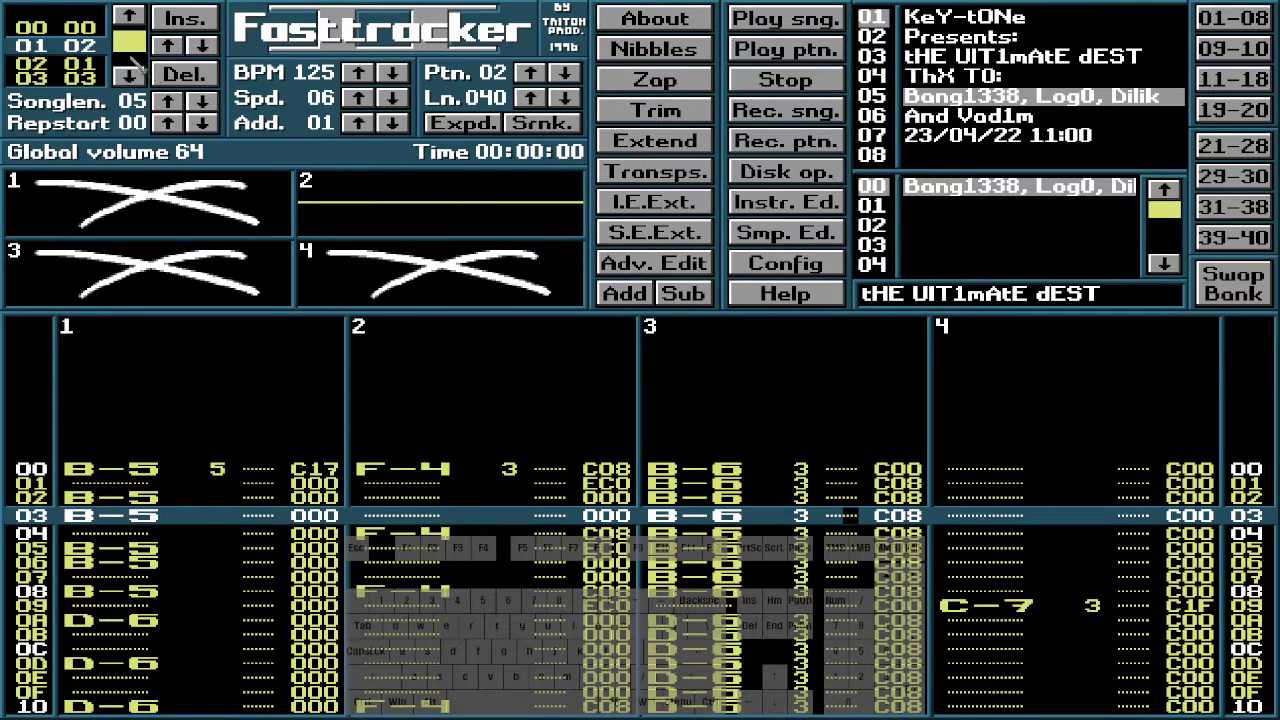
{"action": "right_click", "coordinate": [157, 289]}
{"action": "left_click", "coordinate": [157, 289]}
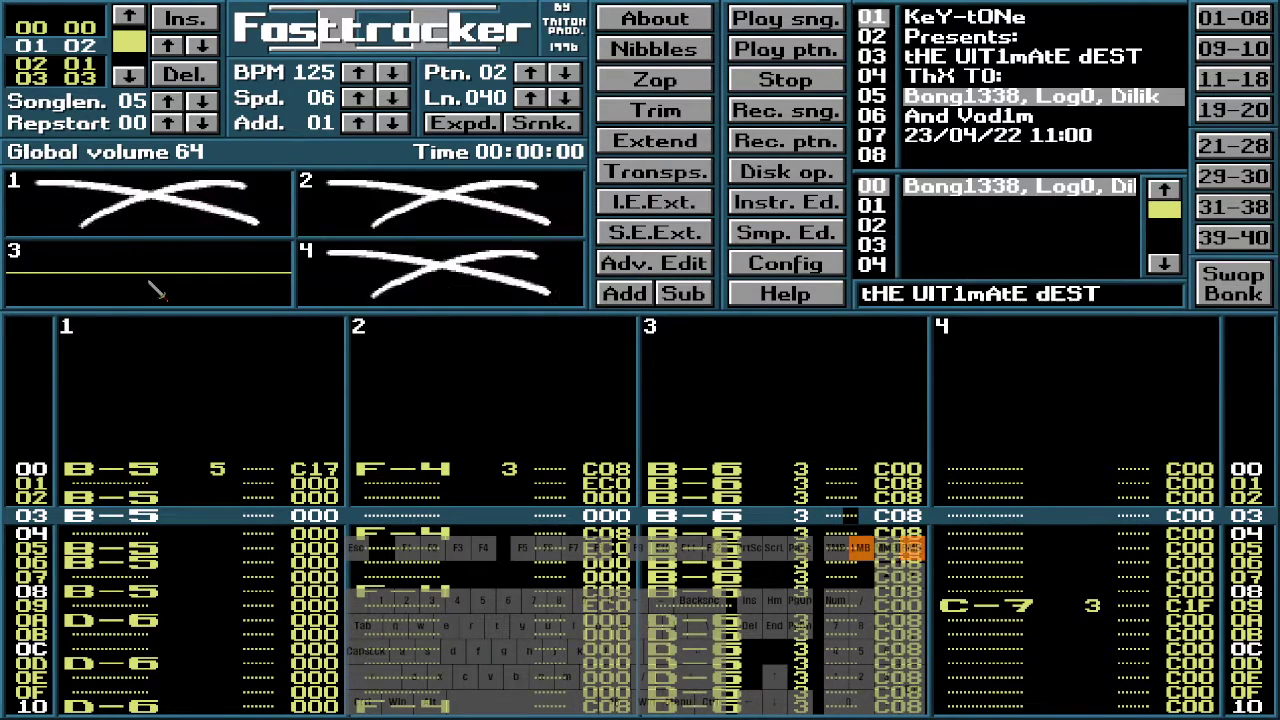
{"action": "key", "text": "Control_R"}
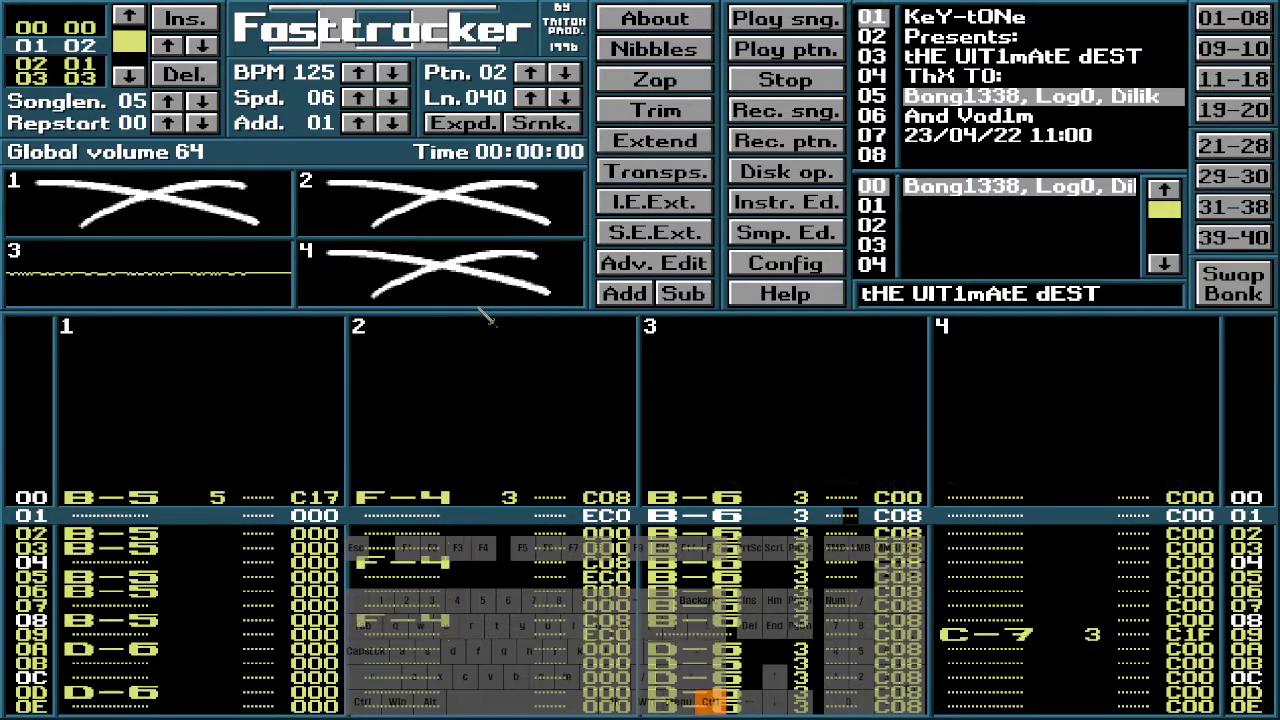
{"action": "key", "text": "Control_R"}
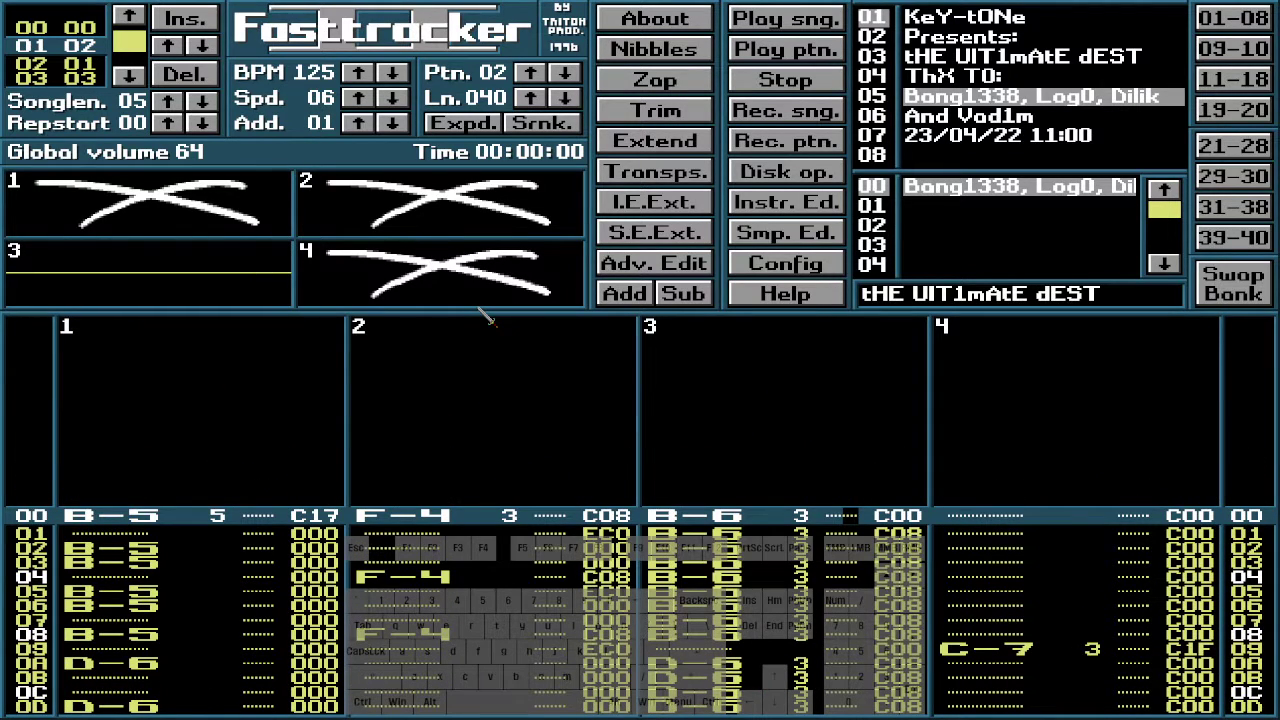
Turn on editing, set the effect in row 00 of channel 3 to C08, and clear the effect in row 01
{"action": "key", "text": "Left"}
{"action": "key", "text": "Left"}
{"action": "key", "text": "Left"}
{"action": "key", "text": "Left"}
{"action": "key", "text": "Left"}
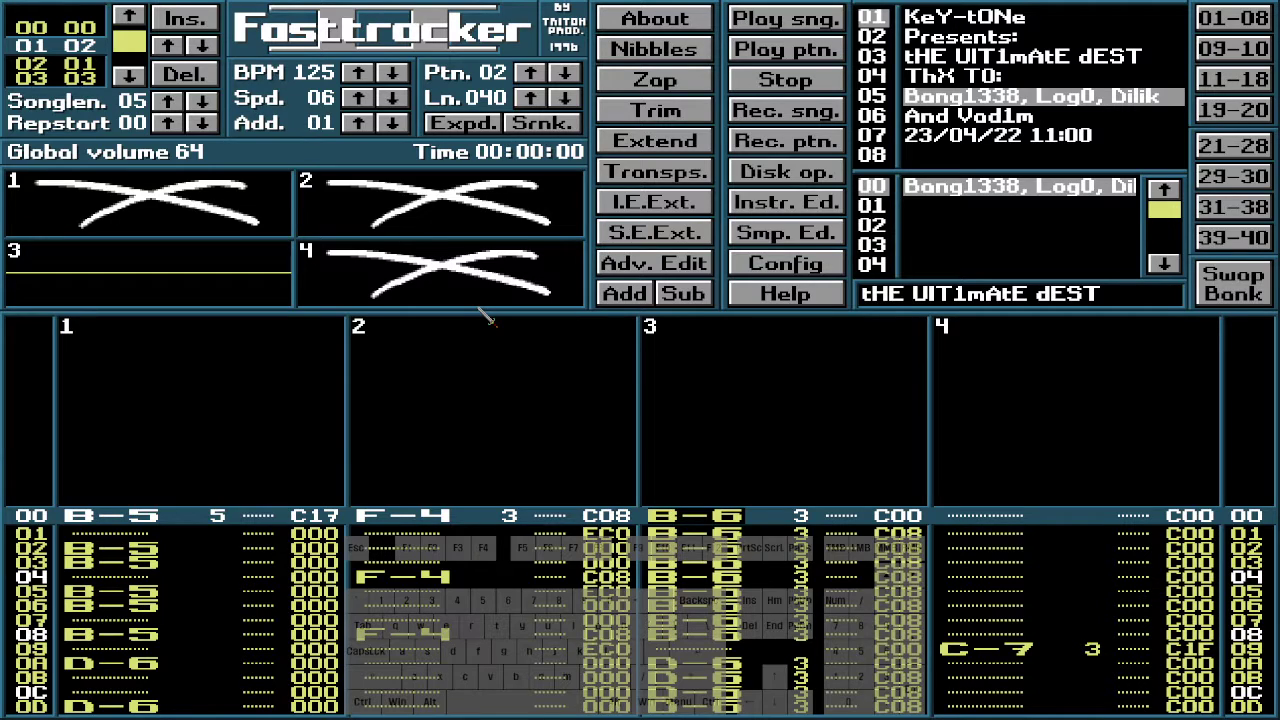
{"action": "key", "text": "Right"}
{"action": "key", "text": "Right"}
{"action": "key", "text": "Right"}
{"action": "key", "text": "Right"}
{"action": "key", "text": "Right"}
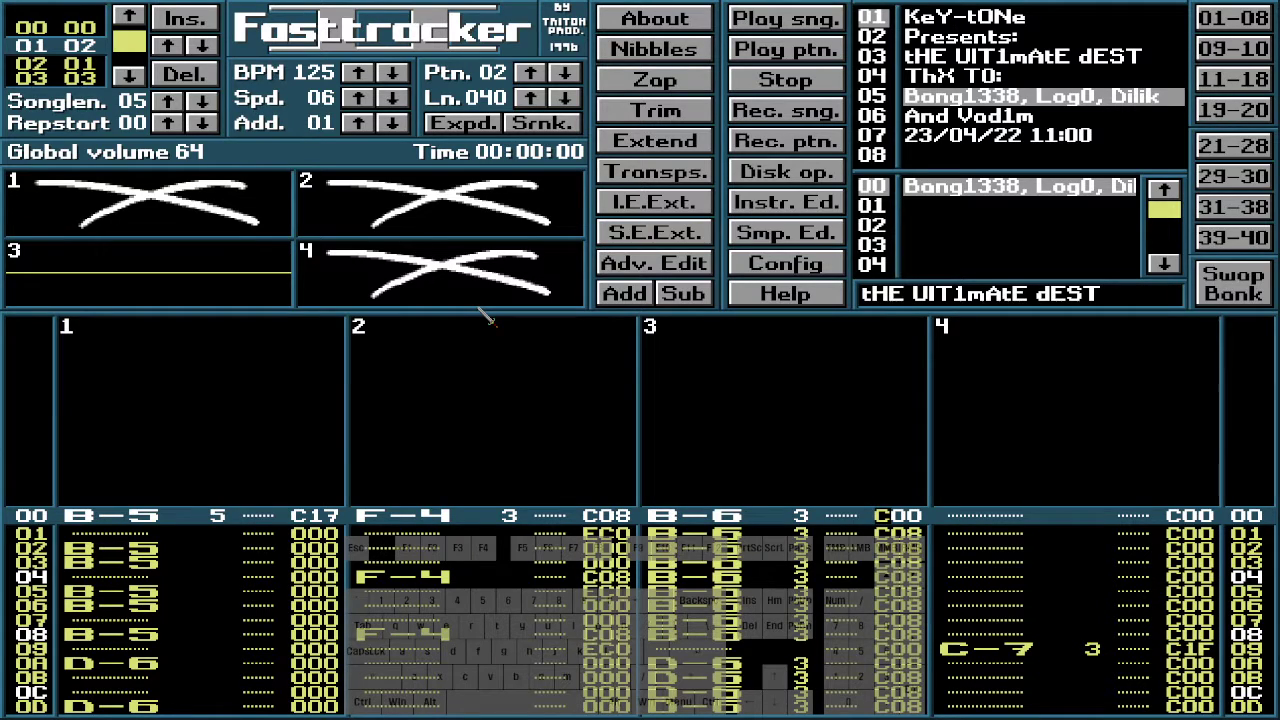
{"action": "key", "text": "alt"}
{"action": "key", "text": "space"}
{"action": "key", "text": "Down"}
{"action": "key", "text": "Down"}
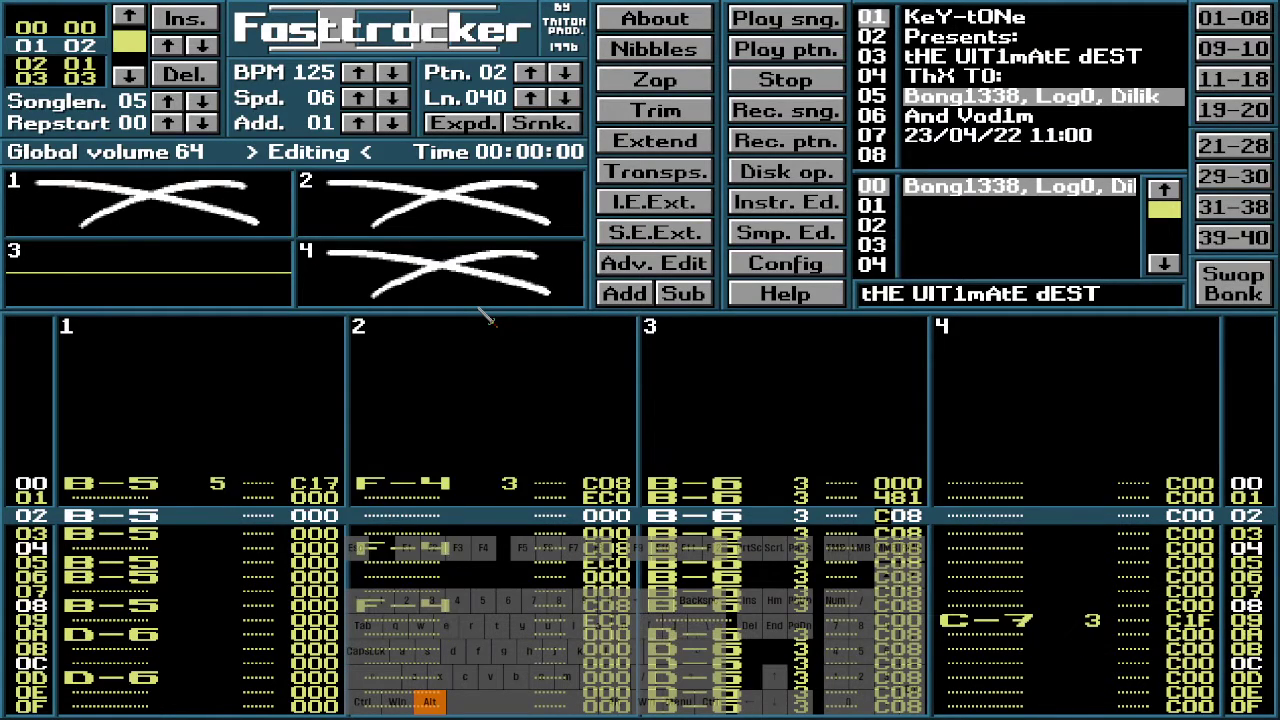
{"action": "key", "text": "Up"}
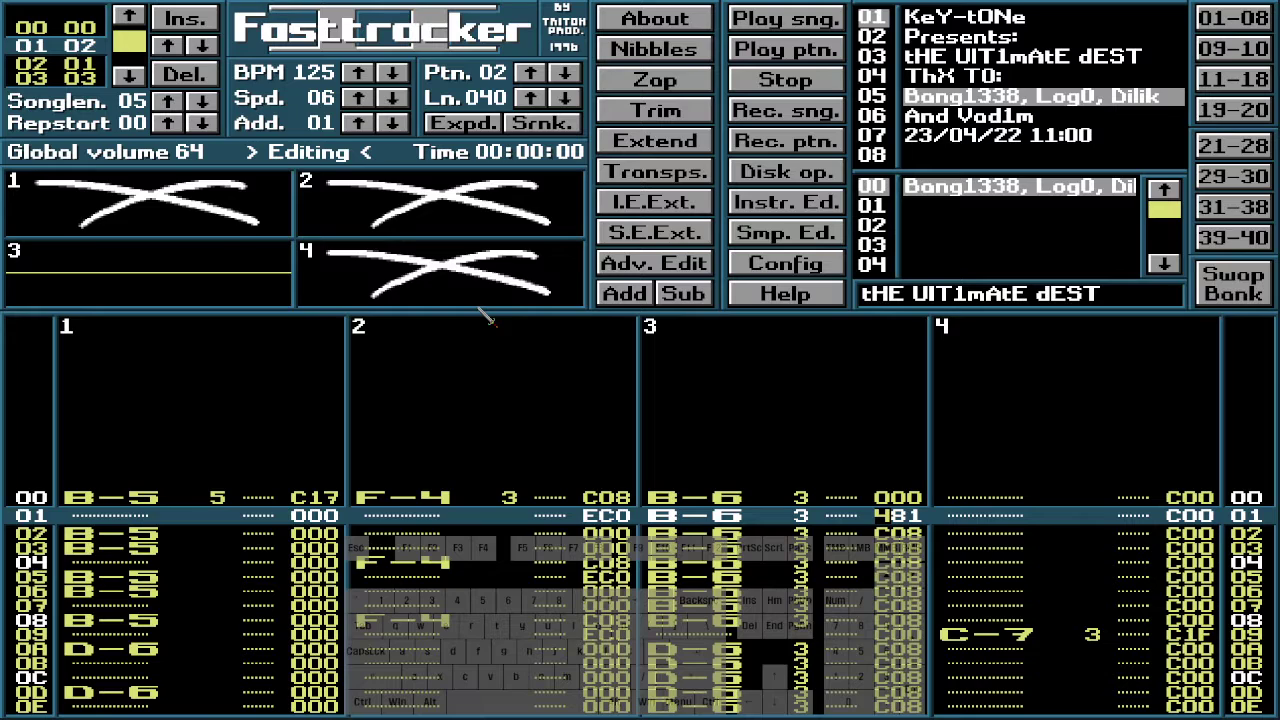
{"action": "key", "text": "Up"}
{"action": "type", "text": "c"}
{"action": "key", "text": "Right"}
{"action": "key", "text": "Right"}
{"action": "key", "text": "Up"}
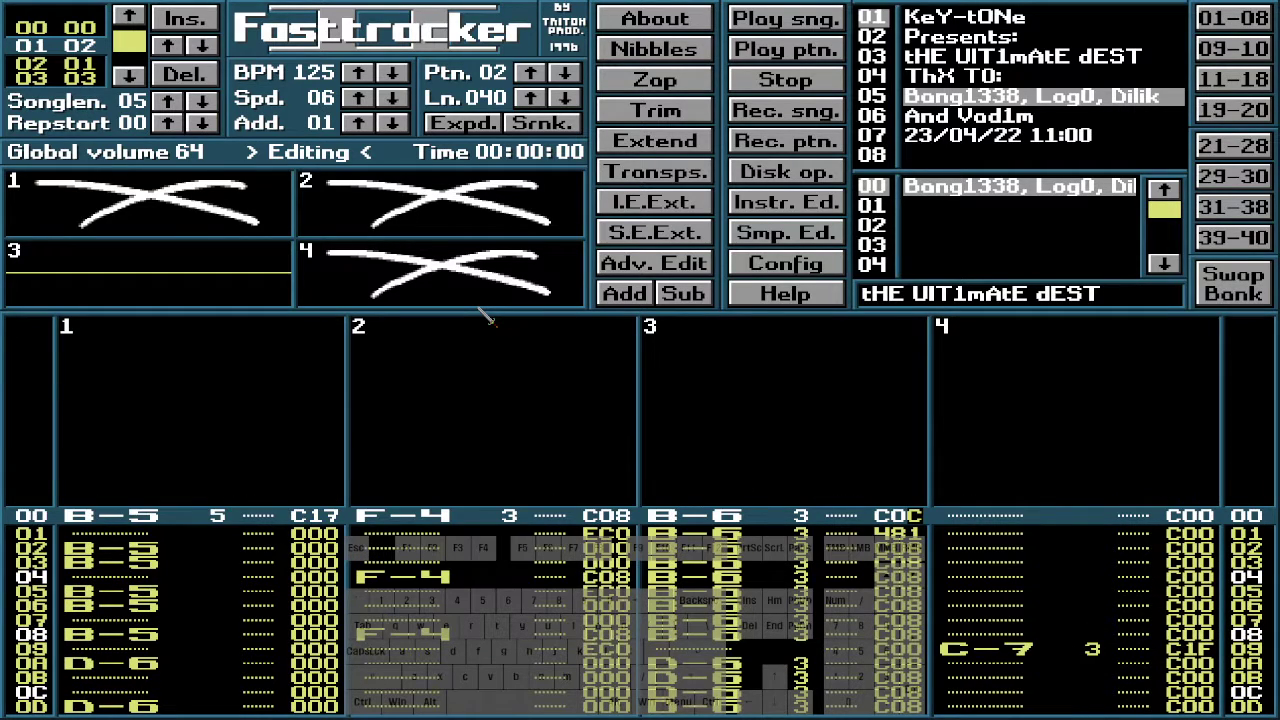
{"action": "type", "text": "9"}
{"action": "key", "text": "Left"}
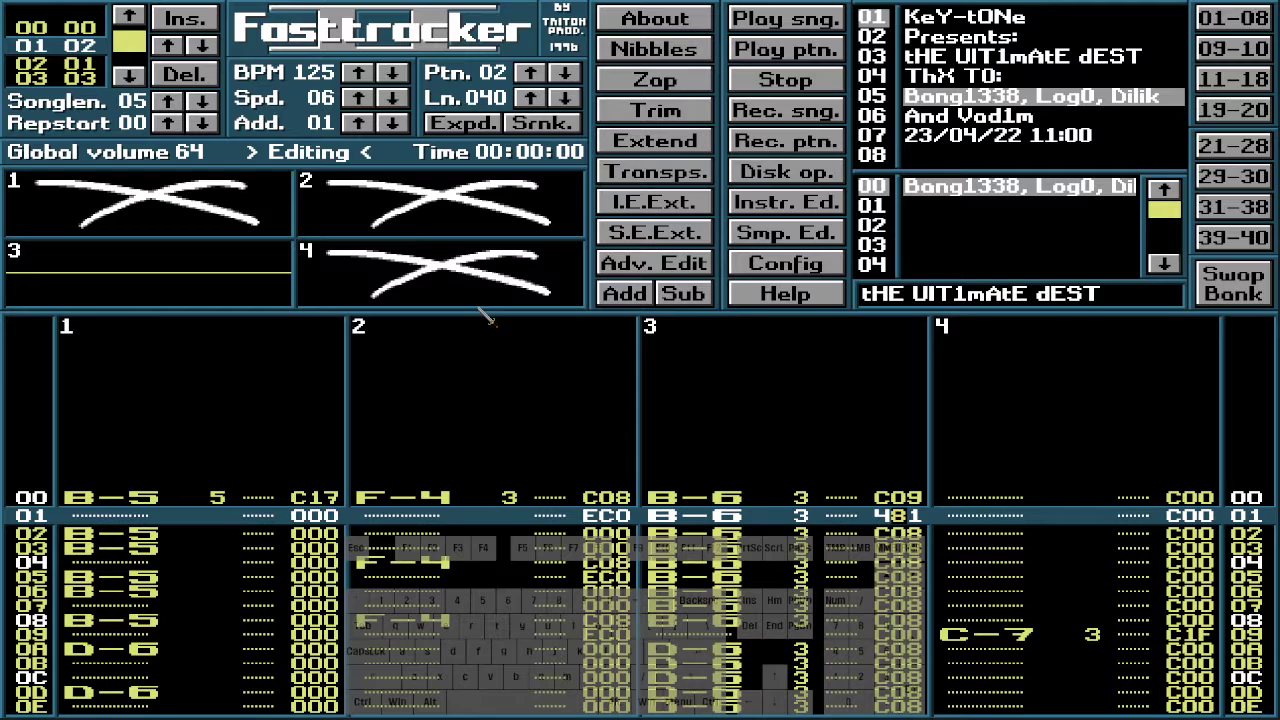
{"action": "key", "text": "Up"}
{"action": "type", "text": "8"}
{"action": "key", "text": "Left"}
{"action": "key", "text": "Down"}
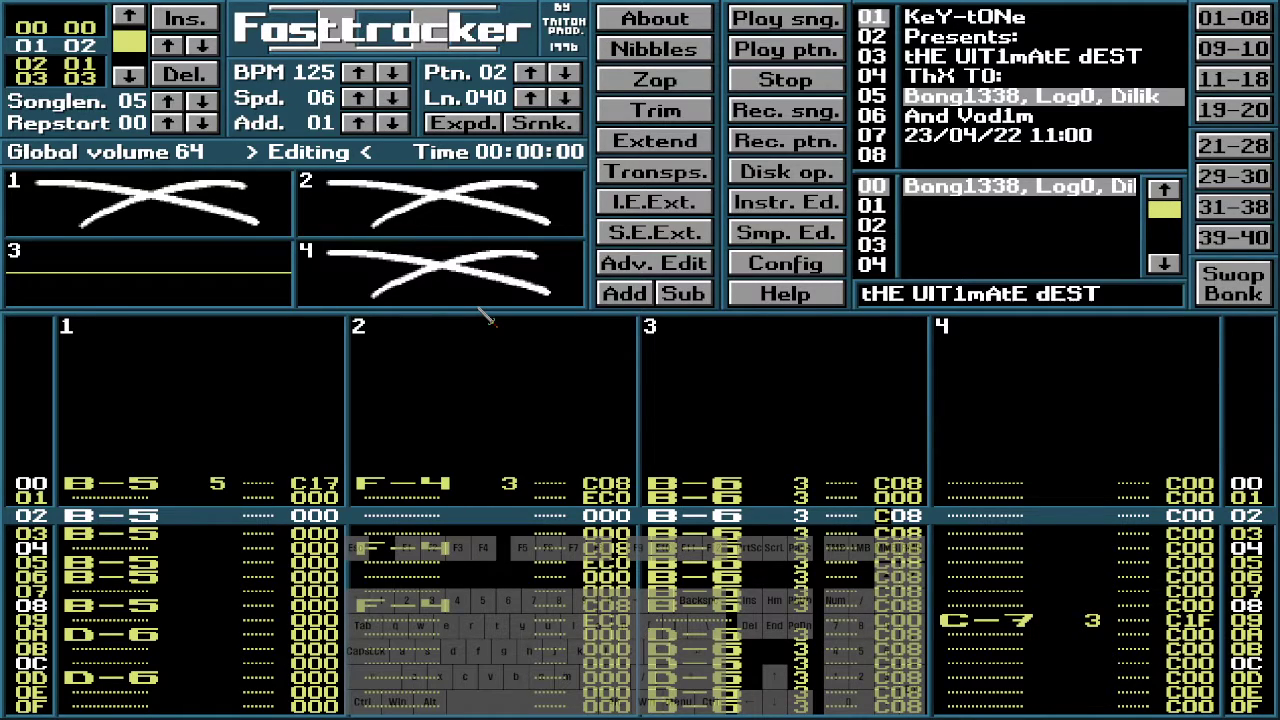
Clear the repeated C08 effects in channel 3 from row 02 through row 08
{"action": "key", "text": "Down"}
{"action": "key", "text": "Down"}
{"action": "key", "text": "Down"}
{"action": "key", "text": "Down"}
{"action": "key", "text": "Down"}
{"action": "key", "text": "Down"}
{"action": "key", "text": "Down"}
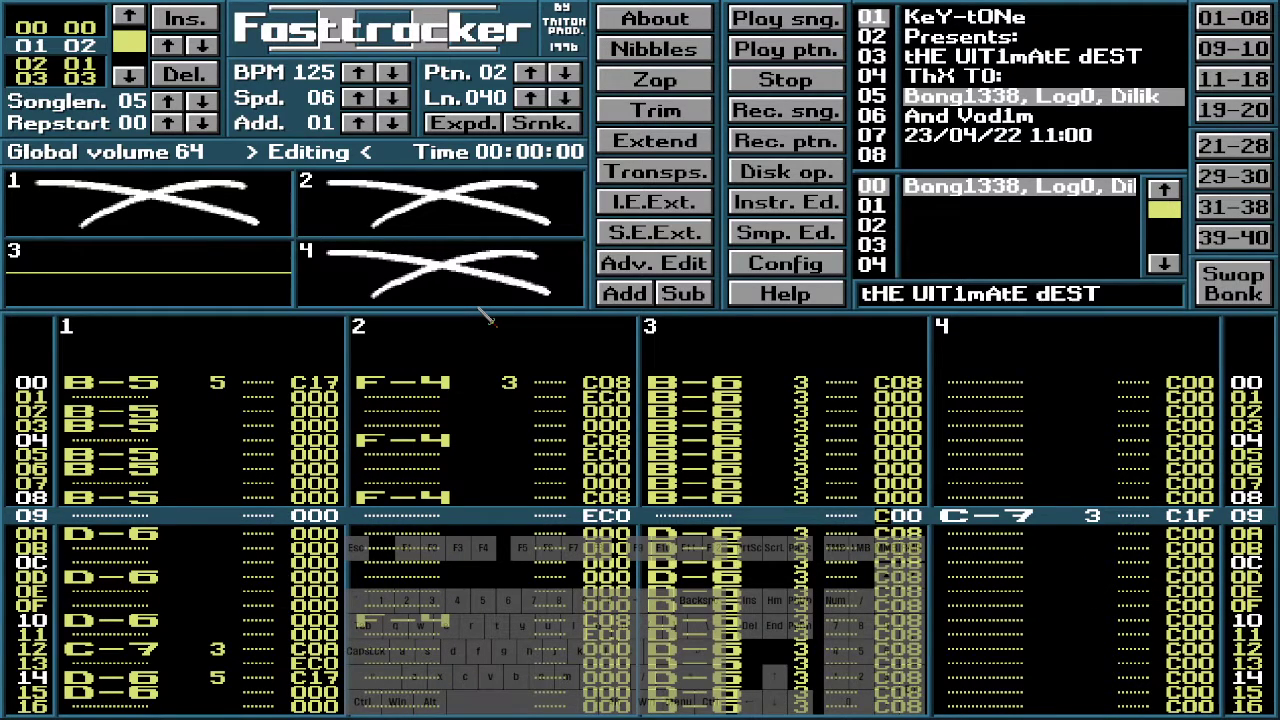
Enter the note cut EC0 in row 09 of channel 3 and clear the C08 effects from row 0B through row 1D
{"action": "key", "text": "alt"}
{"action": "key", "text": "Down"}
{"action": "key", "text": "Down"}
{"action": "key", "text": "Down"}
{"action": "key", "text": "Down"}
{"action": "key", "text": "Down"}
{"action": "key", "text": "Down"}
{"action": "key", "text": "Down"}
{"action": "key", "text": "Down"}
{"action": "key", "text": "Down"}
{"action": "key", "text": "Down"}
{"action": "key", "text": "Down"}
{"action": "key", "text": "Down"}
{"action": "key", "text": "Down"}
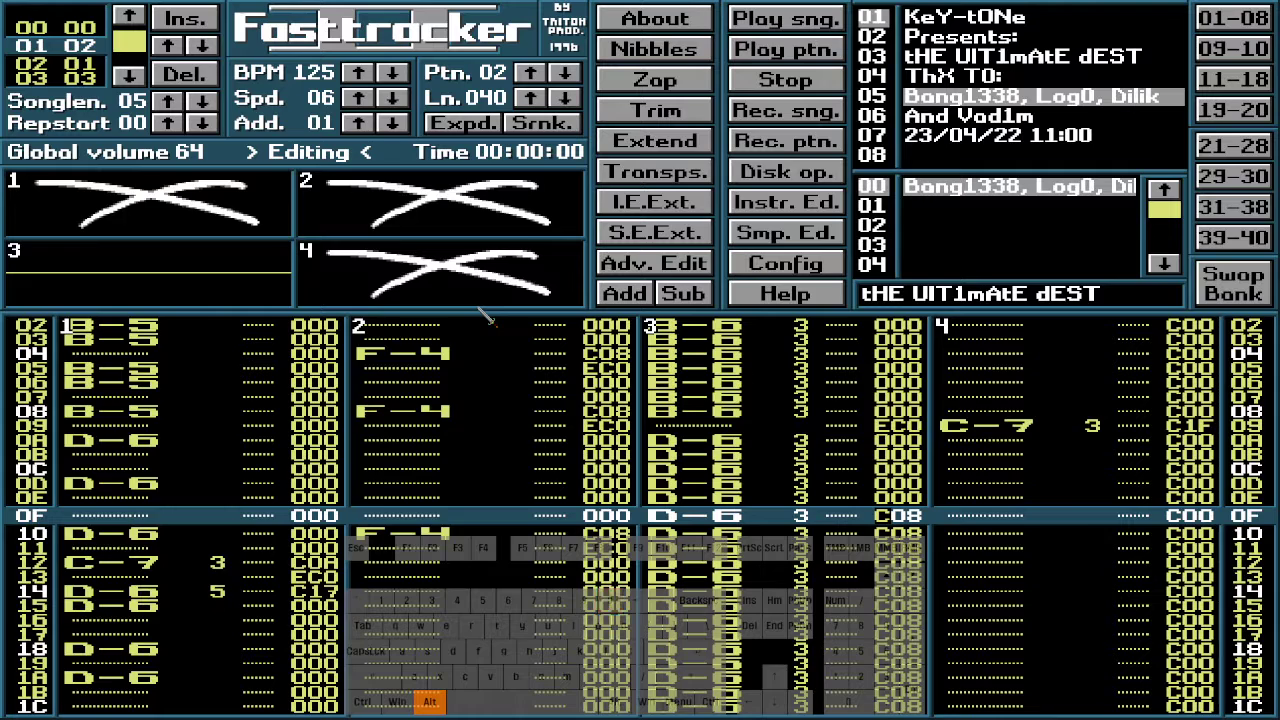
{"action": "key", "text": "Down"}
{"action": "key", "text": "Down"}
{"action": "key", "text": "Down"}
{"action": "key", "text": "Down"}
{"action": "key", "text": "Down"}
{"action": "key", "text": "Down"}
{"action": "key", "text": "Down"}
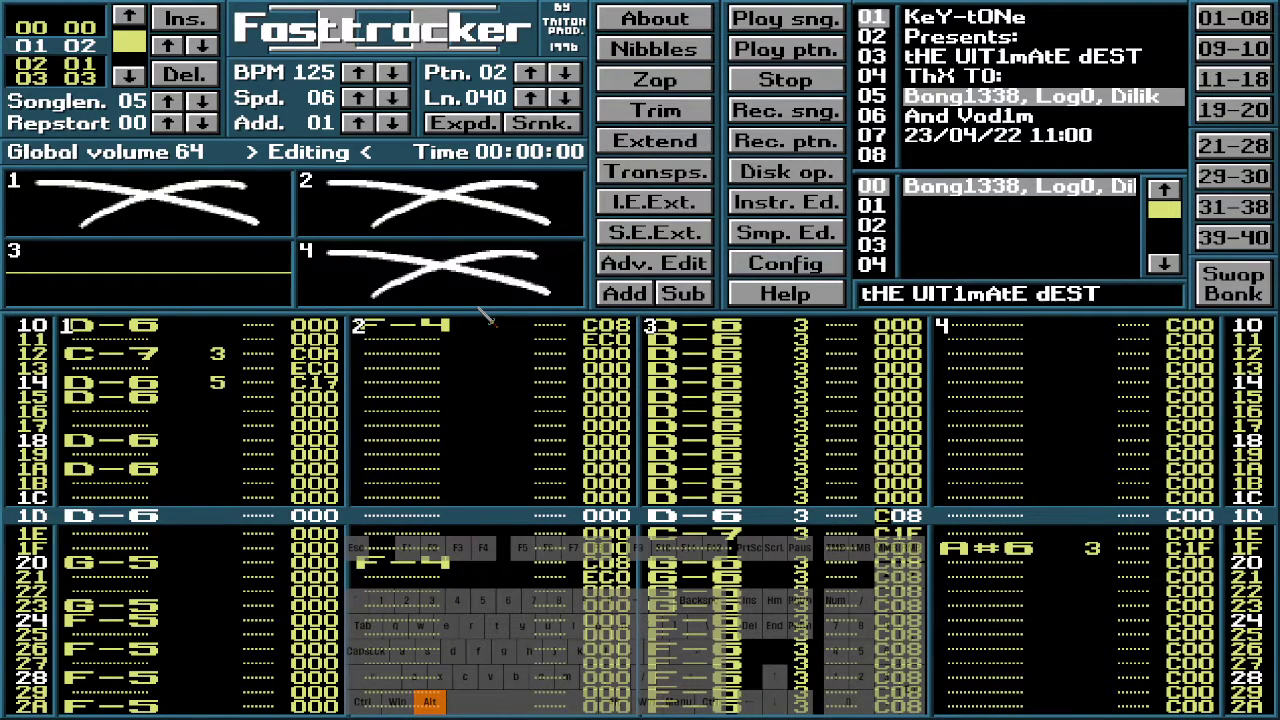
{"action": "key", "text": "alt"}
{"action": "key", "text": "Down"}
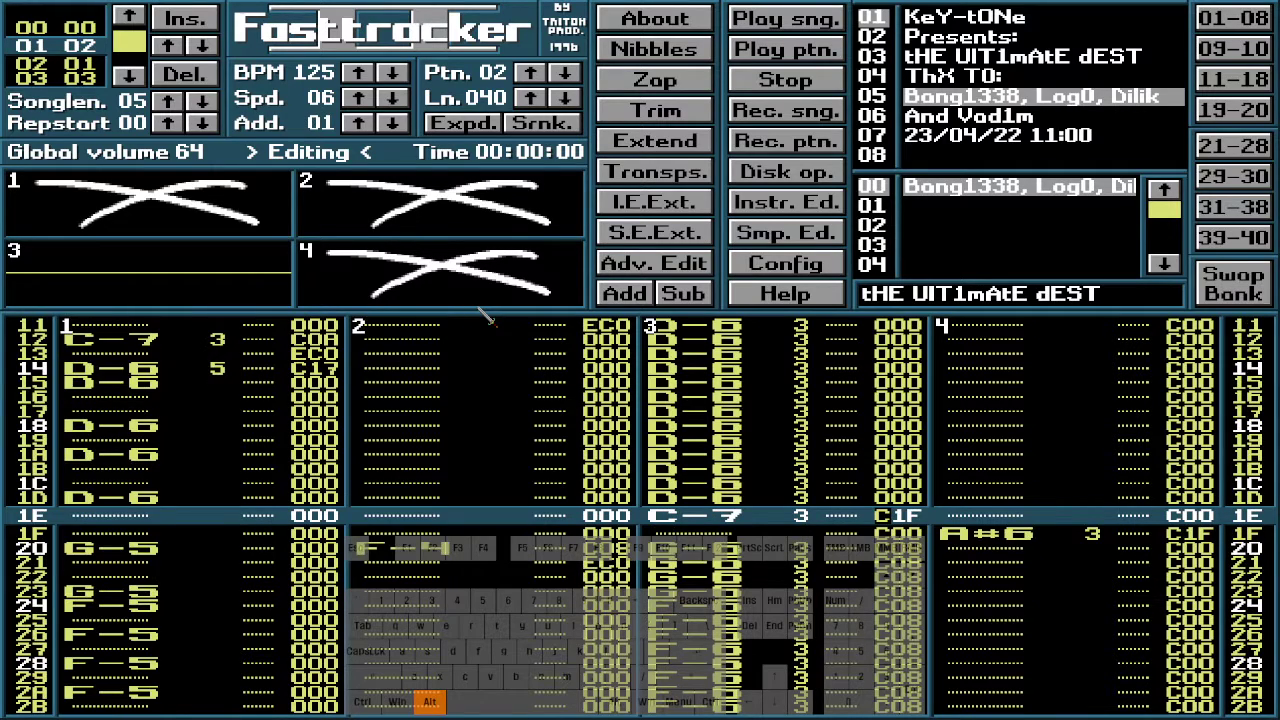
Enter EC0 in row 1F of channel 3 and clear the C08 effects from row 21 through row 2F
{"action": "key", "text": "Down"}
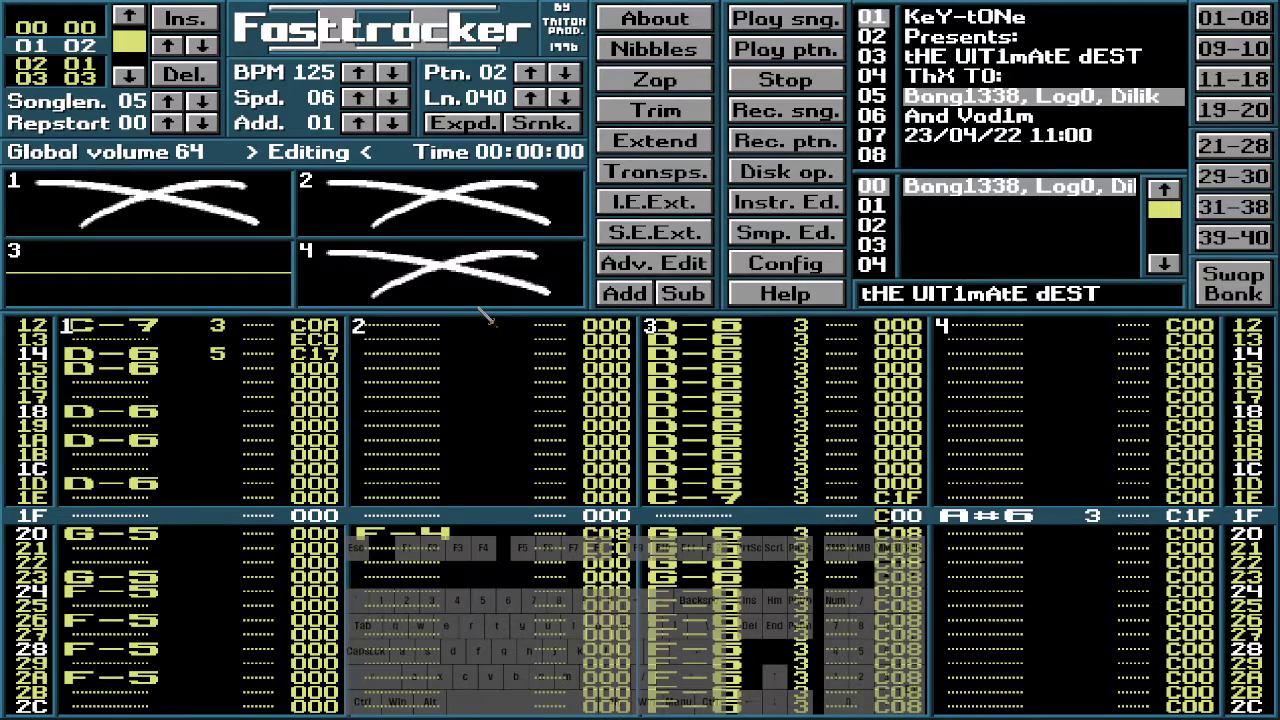
{"action": "key", "text": "Down"}
{"action": "key", "text": "Down"}
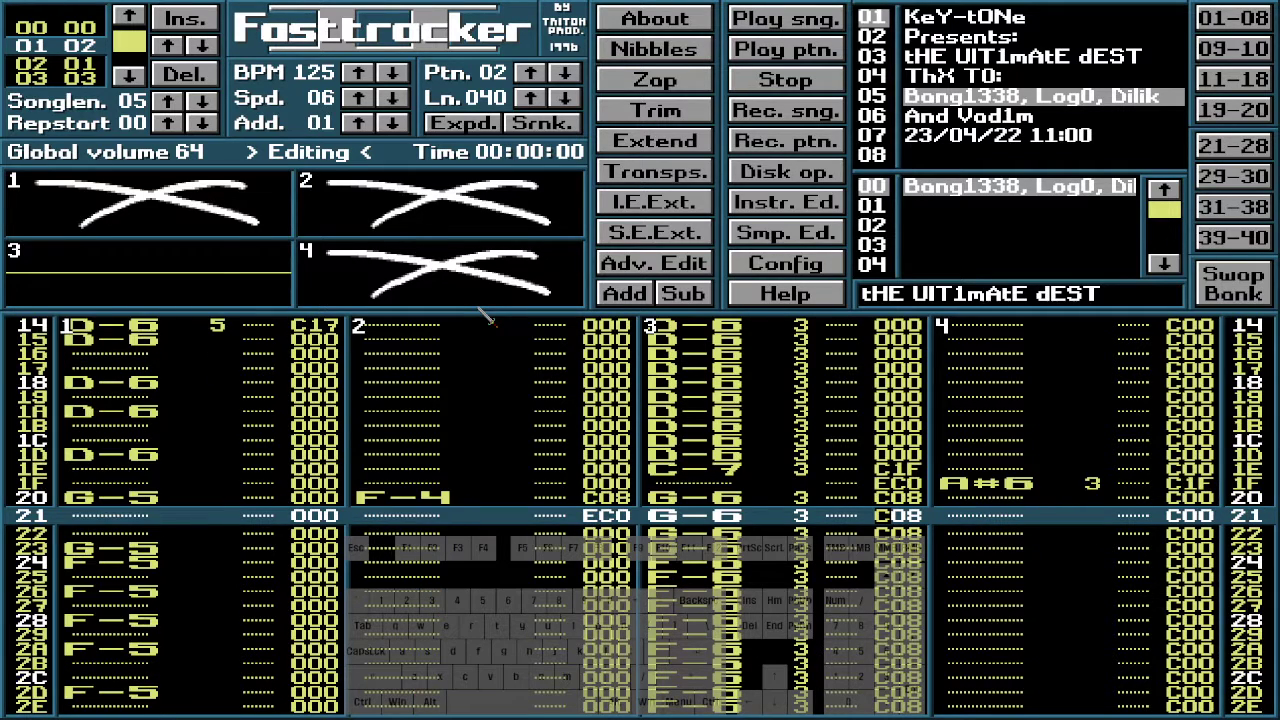
{"action": "key", "text": "alt"}
{"action": "key", "text": "Down"}
{"action": "key", "text": "Down"}
{"action": "key", "text": "Down"}
{"action": "key", "text": "Down"}
{"action": "key", "text": "Down"}
{"action": "key", "text": "Down"}
{"action": "key", "text": "Down"}
{"action": "key", "text": "Down"}
{"action": "key", "text": "Down"}
{"action": "key", "text": "Down"}
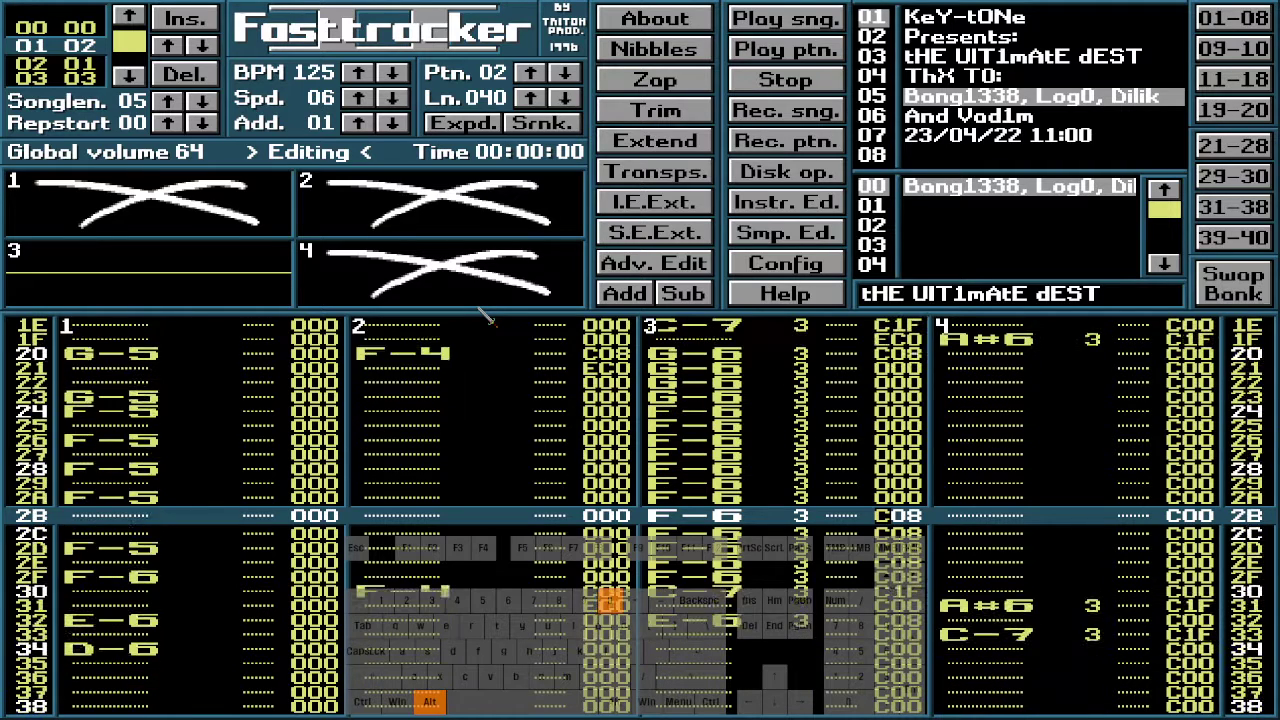
{"action": "key", "text": "Down"}
{"action": "key", "text": "Down"}
{"action": "key", "text": "Down"}
{"action": "key", "text": "Down"}
{"action": "key", "text": "Down"}
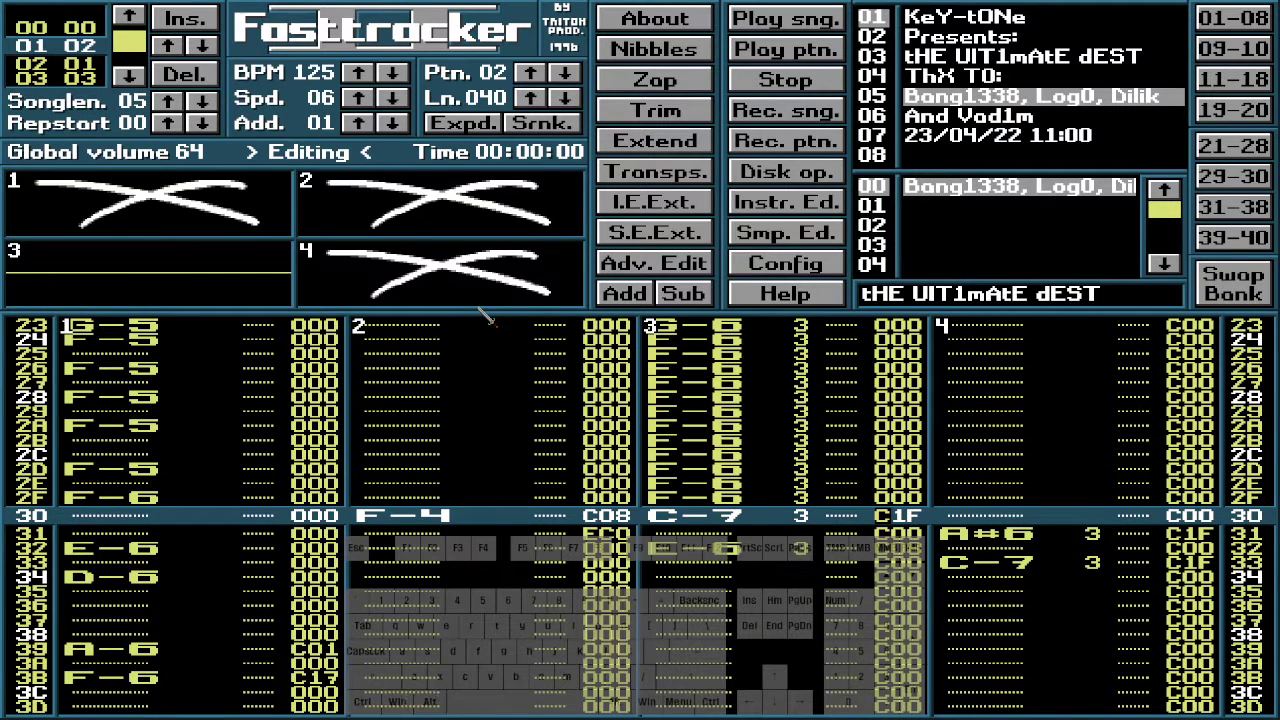
Enter EC0 in row 33 of channel 3 and clear the C00 effects from row 34 through row 3E
{"action": "key", "text": "Down"}
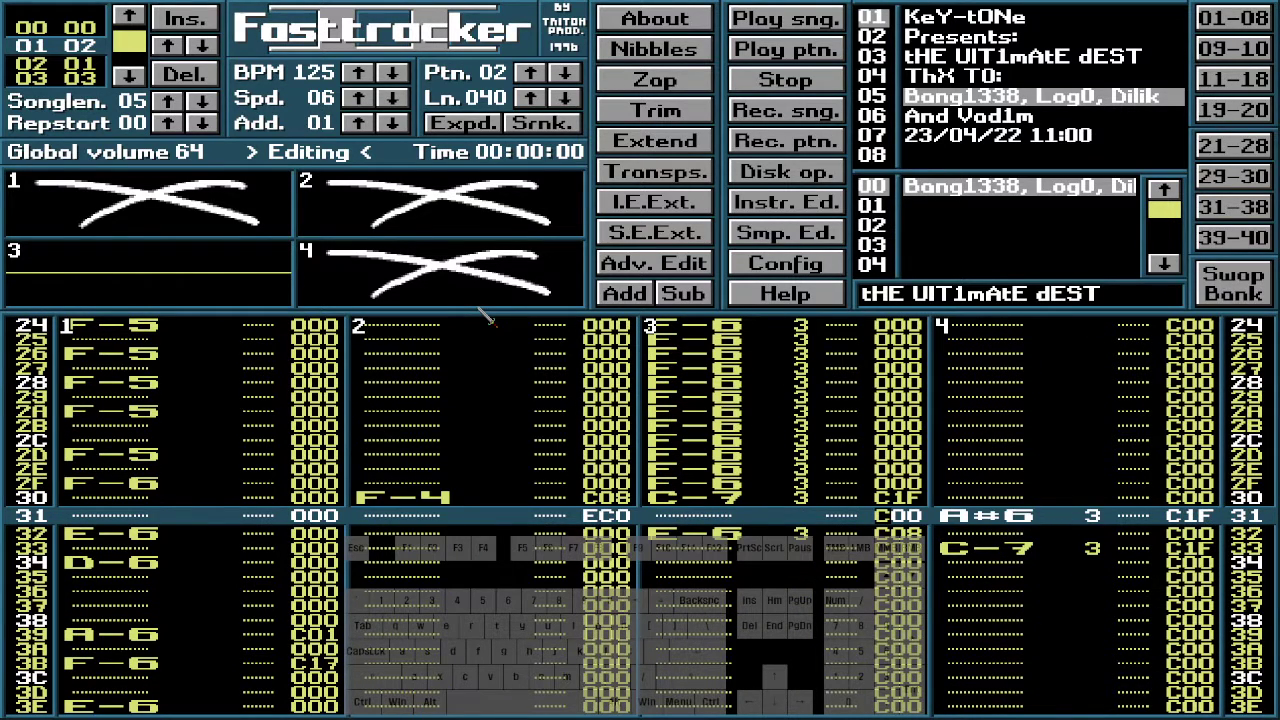
{"action": "key", "text": "Down"}
{"action": "key", "text": "Up"}
{"action": "key", "text": "Down"}
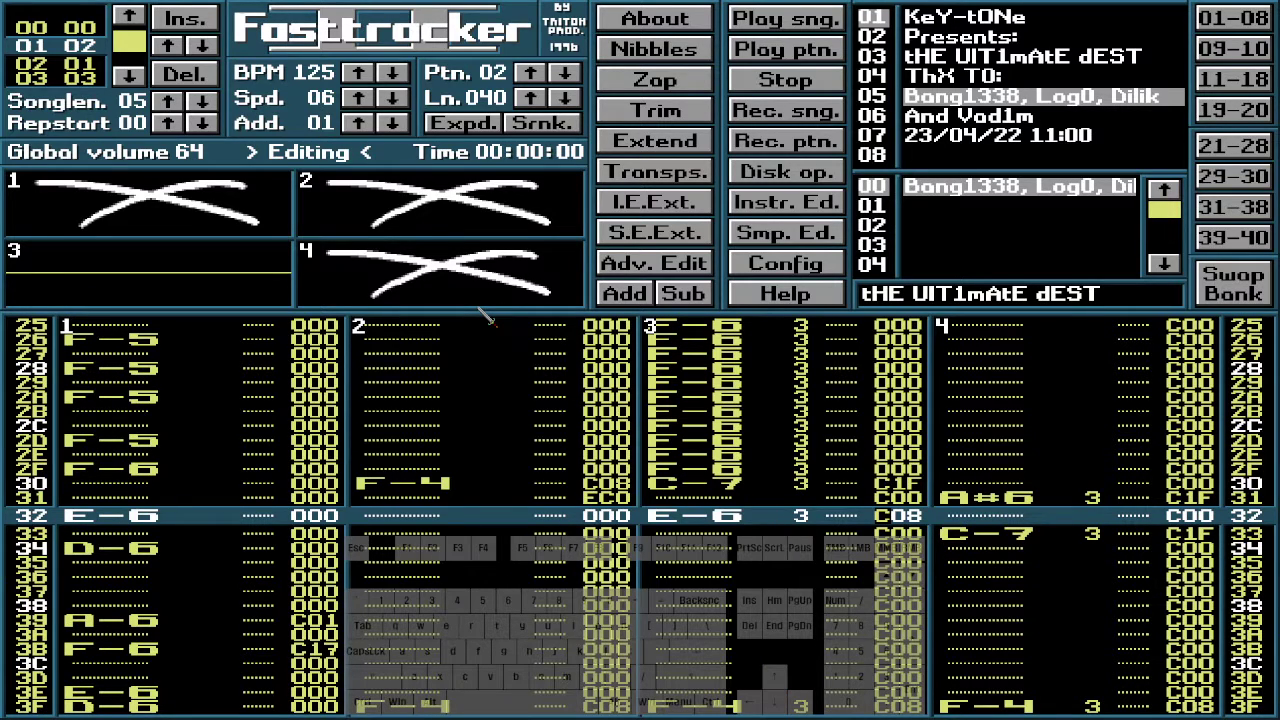
{"action": "key", "text": "Down"}
{"action": "key", "text": "alt+1"}
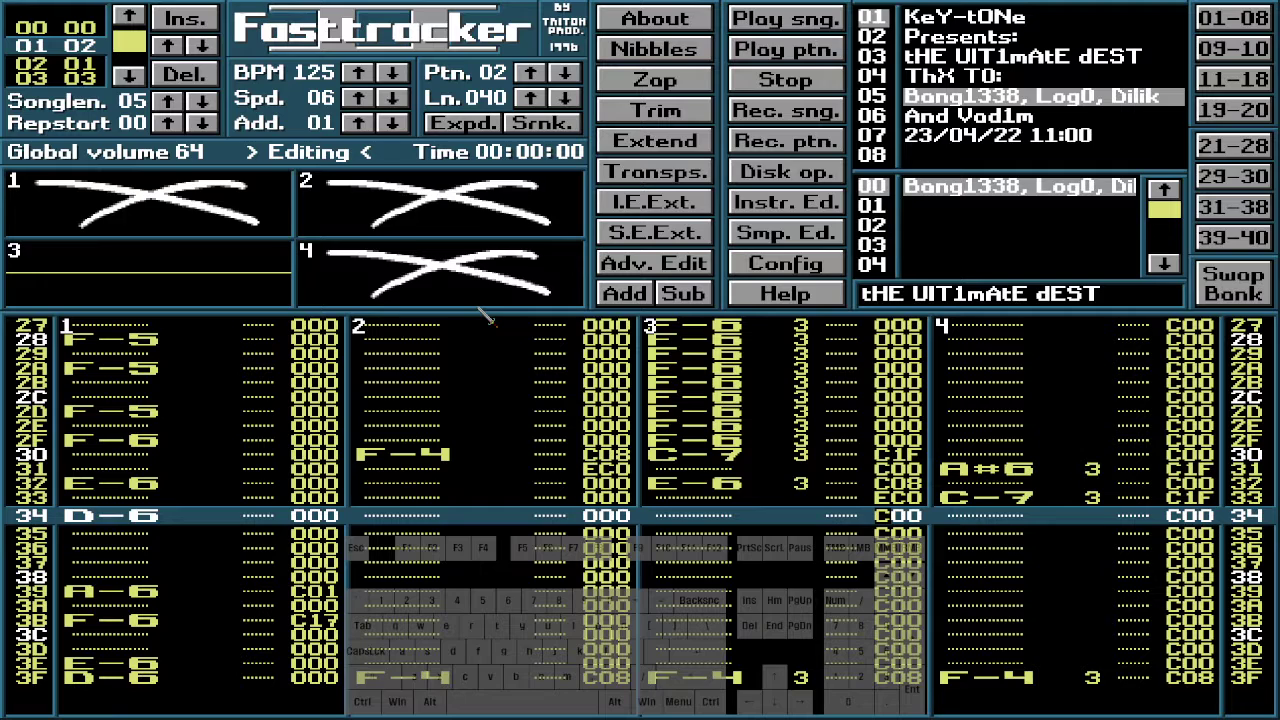
{"action": "key", "text": "alt+0"}
{"action": "key", "text": "Down"}
{"action": "key", "text": "Down"}
{"action": "key", "text": "Down"}
{"action": "key", "text": "Down"}
{"action": "key", "text": "Down"}
{"action": "key", "text": "Down"}
{"action": "key", "text": "Down"}
{"action": "key", "text": "Down"}
{"action": "key", "text": "Down"}
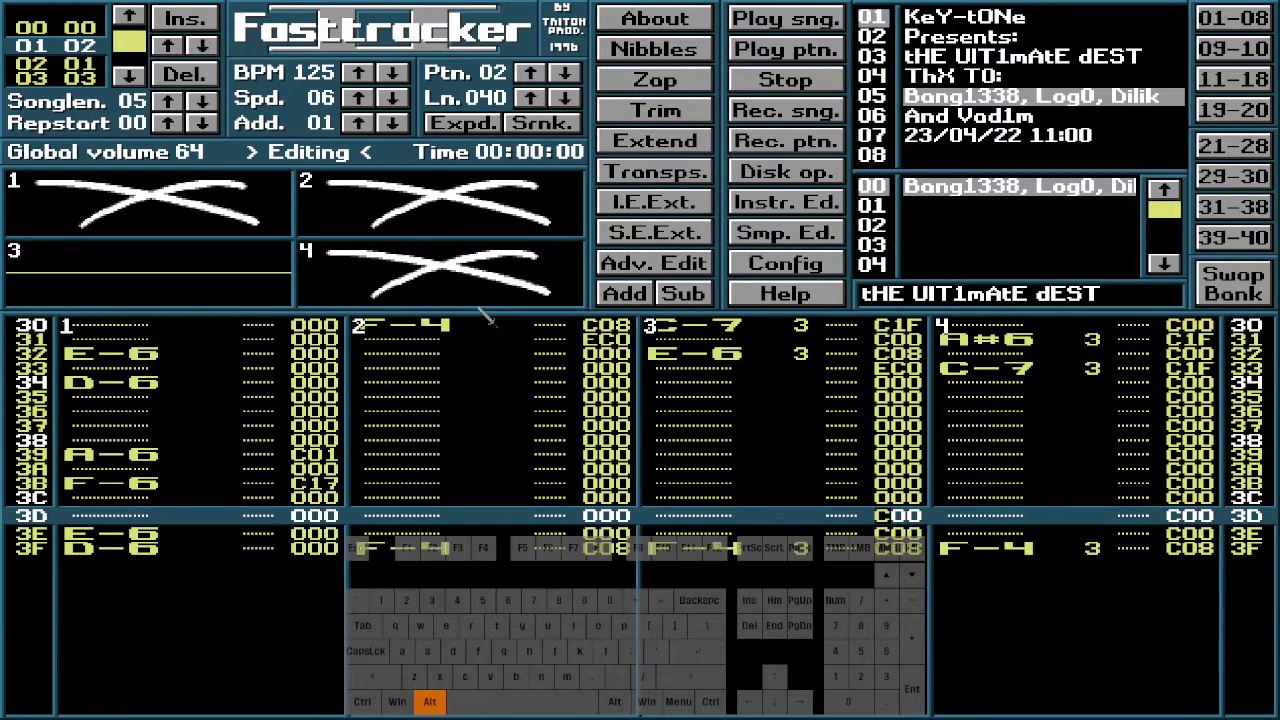
{"action": "key", "text": "Down"}
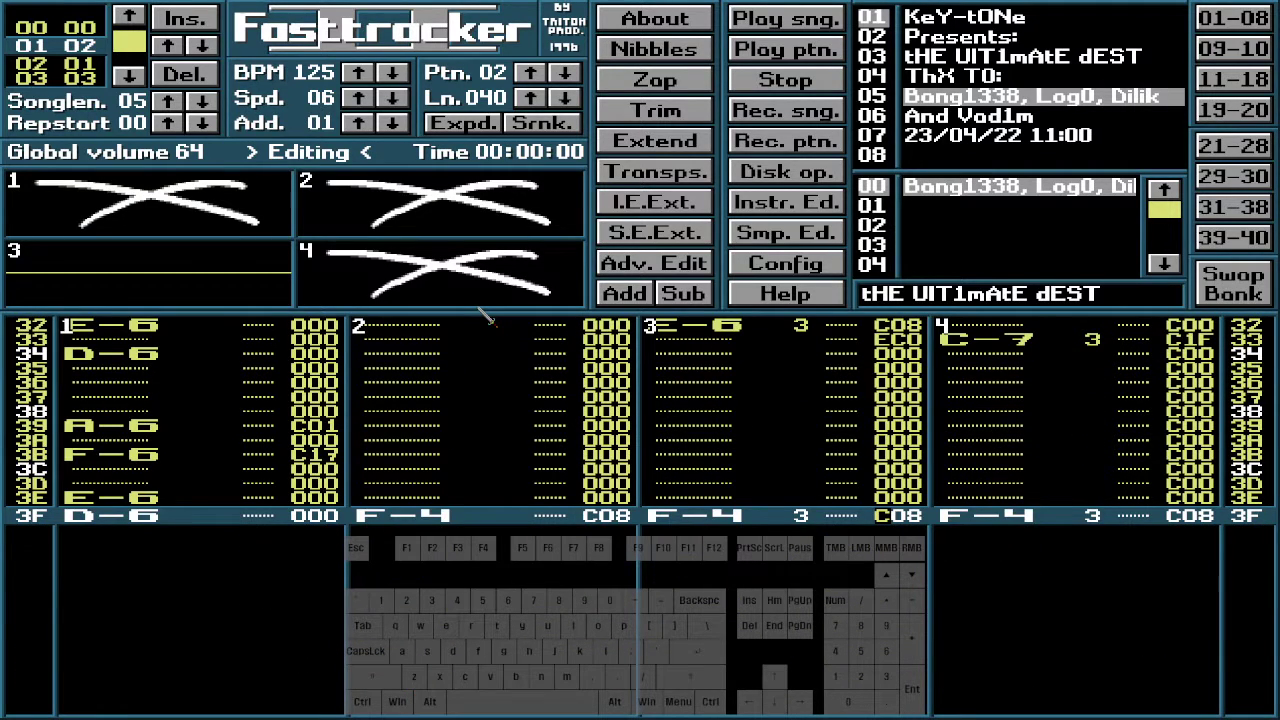
{"action": "key", "text": "Up"}
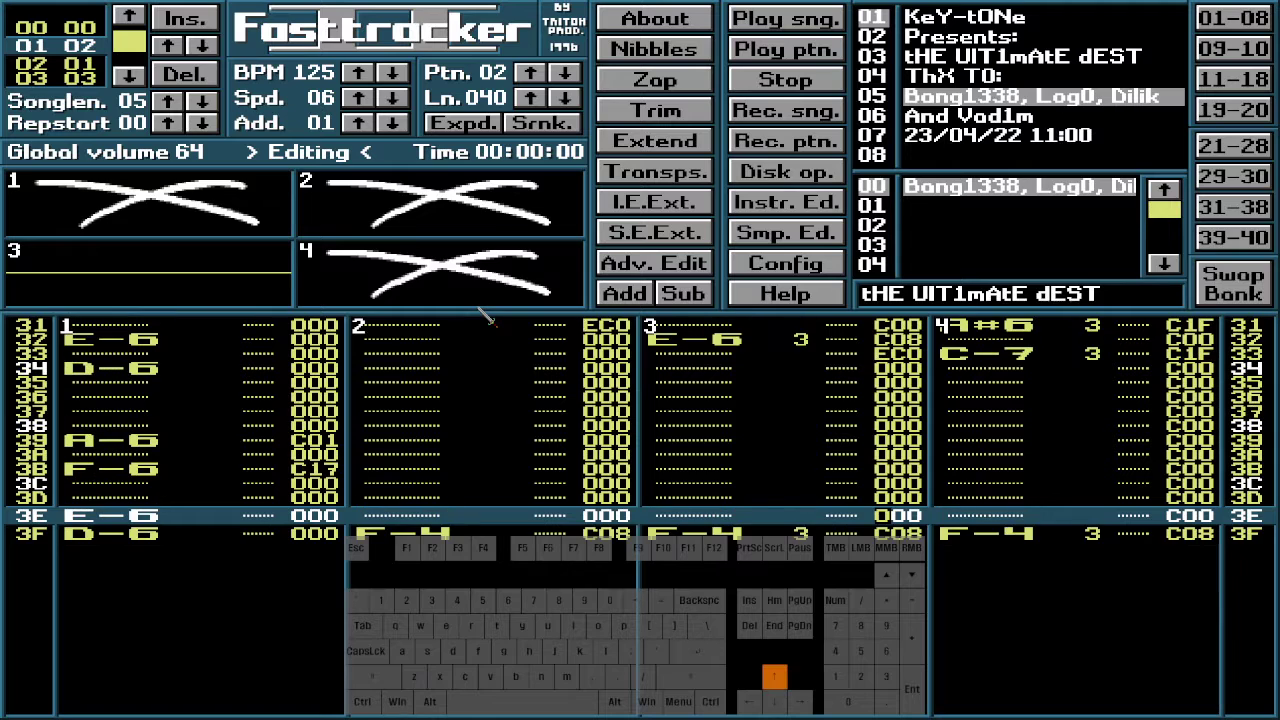
{"action": "key", "text": "Down"}
{"action": "key", "text": "alt"}
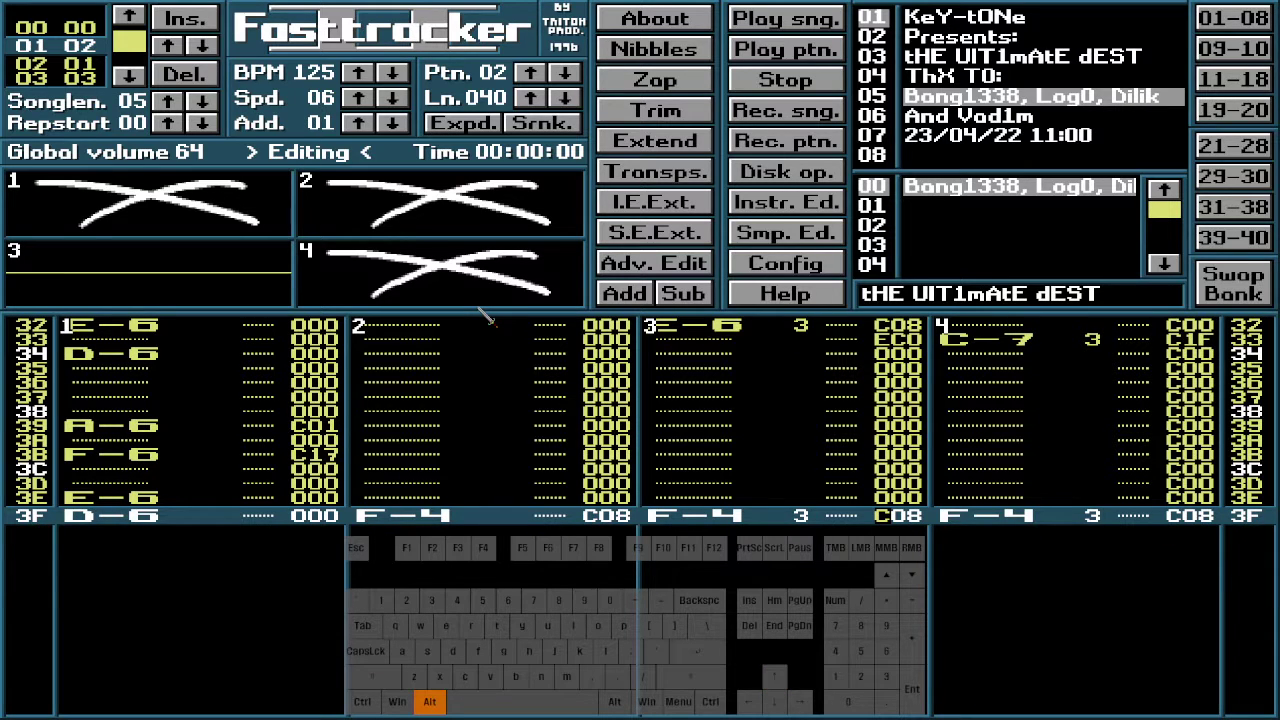
Clear the repeated instrument numbers in channel 3 of pattern 02 from row 01 through row 3F
{"action": "key", "text": "Left"}
{"action": "key", "text": "Up"}
{"action": "key", "text": "Up"}
{"action": "key", "text": "Up"}
{"action": "key", "text": "Up"}
{"action": "key", "text": "Up"}
{"action": "key", "text": "Up"}
{"action": "key", "text": "Up"}
{"action": "key", "text": "Up"}
{"action": "key", "text": "Up"}
{"action": "key", "text": "Up"}
{"action": "key", "text": "Up"}
{"action": "key", "text": "Up"}
{"action": "key", "text": "Up"}
{"action": "key", "text": "Up"}
{"action": "key", "text": "Up"}
{"action": "key", "text": "Up"}
{"action": "key", "text": "Up"}
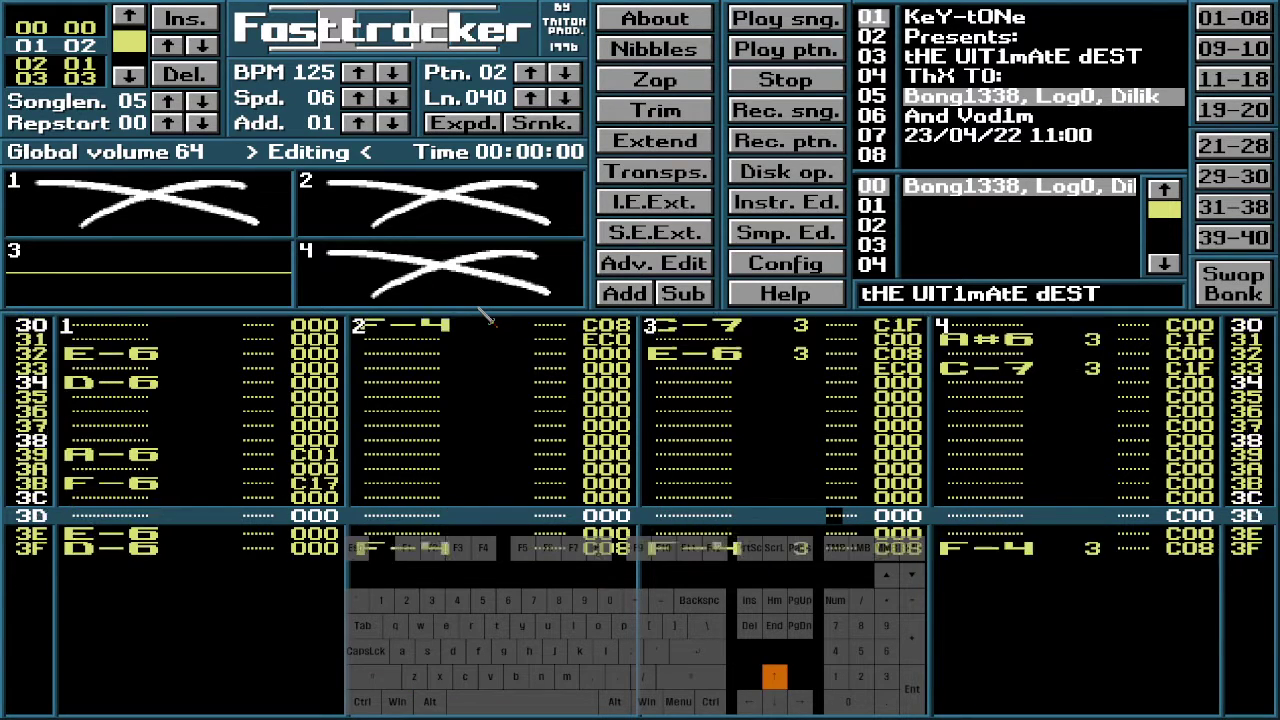
{"action": "key", "text": "Up"}
{"action": "key", "text": "Up"}
{"action": "key", "text": "Up"}
{"action": "key", "text": "Up"}
{"action": "key", "text": "Up"}
{"action": "key", "text": "Up"}
{"action": "key", "text": "Up"}
{"action": "key", "text": "Up"}
{"action": "key", "text": "Up"}
{"action": "key", "text": "Up"}
{"action": "key", "text": "Up"}
{"action": "key", "text": "Up"}
{"action": "key", "text": "Up"}
{"action": "key", "text": "Up"}
{"action": "key", "text": "Up"}
{"action": "key", "text": "Up"}
{"action": "key", "text": "Up"}
{"action": "key", "text": "Up"}
{"action": "key", "text": "Up"}
{"action": "key", "text": "Up"}
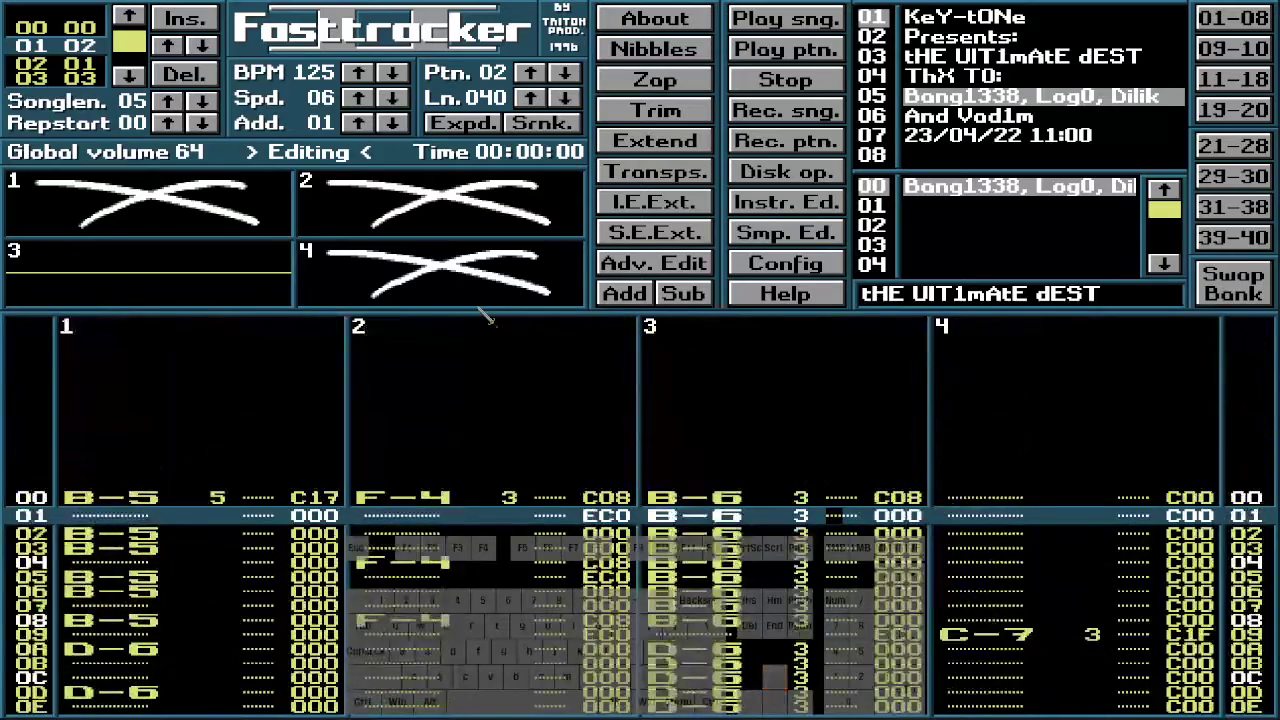
{"action": "key", "text": "Up"}
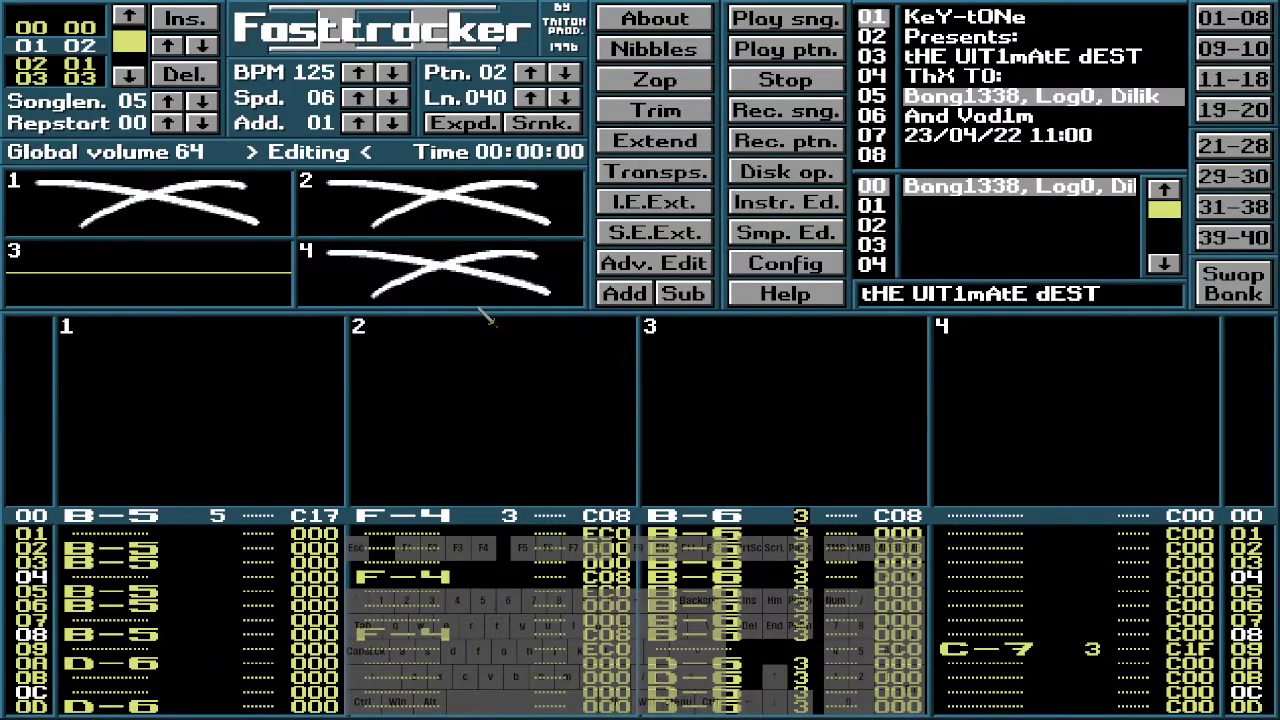
{"action": "key", "text": "Down"}
{"action": "key", "text": "Down"}
{"action": "key", "text": "Down"}
{"action": "key", "text": "Down"}
{"action": "key", "text": "Down"}
{"action": "key", "text": "Down"}
{"action": "key", "text": "Down"}
{"action": "key", "text": "Down"}
{"action": "key", "text": "Down"}
{"action": "key", "text": "Down"}
{"action": "key", "text": "Down"}
{"action": "key", "text": "Down"}
{"action": "key", "text": "Down"}
{"action": "key", "text": "Down"}
{"action": "key", "text": "Down"}
{"action": "key", "text": "Down"}
{"action": "key", "text": "Down"}
{"action": "key", "text": "Down"}
{"action": "key", "text": "Down"}
{"action": "key", "text": "Down"}
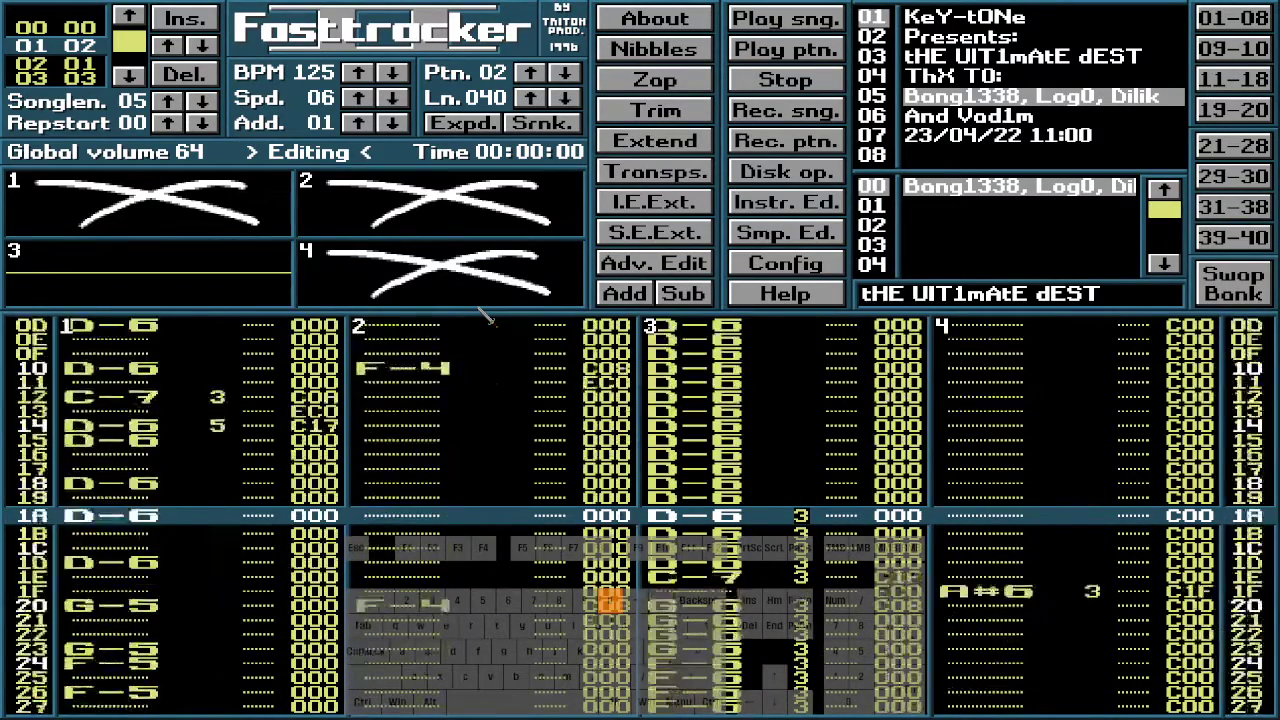
{"action": "key", "text": "Down"}
{"action": "key", "text": "Down"}
{"action": "key", "text": "Down"}
{"action": "key", "text": "Down"}
{"action": "key", "text": "Down"}
{"action": "key", "text": "Down"}
{"action": "key", "text": "Down"}
{"action": "key", "text": "Down"}
{"action": "key", "text": "Down"}
{"action": "key", "text": "Down"}
{"action": "key", "text": "Down"}
{"action": "key", "text": "Down"}
{"action": "key", "text": "Down"}
{"action": "key", "text": "Down"}
{"action": "key", "text": "Down"}
{"action": "key", "text": "Down"}
{"action": "key", "text": "Down"}
{"action": "key", "text": "Down"}
{"action": "key", "text": "Down"}
{"action": "key", "text": "Down"}
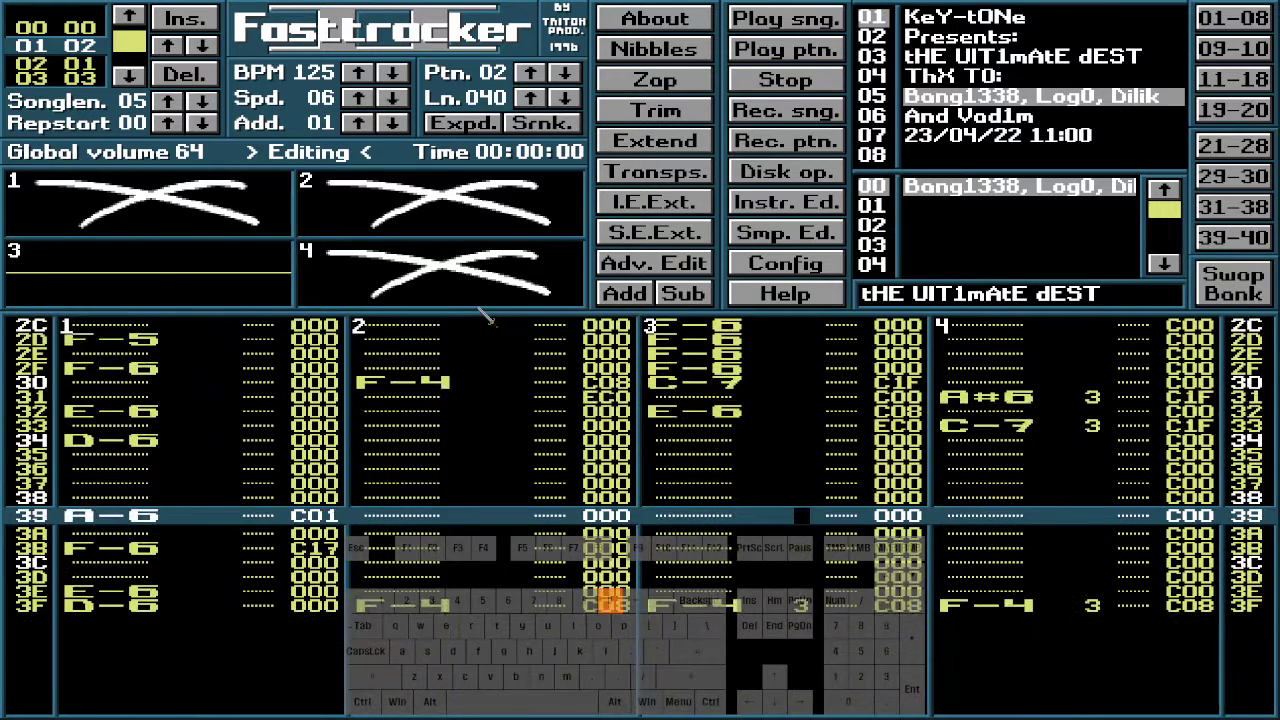
{"action": "key", "text": "Down"}
{"action": "key", "text": "Down"}
{"action": "key", "text": "Down"}
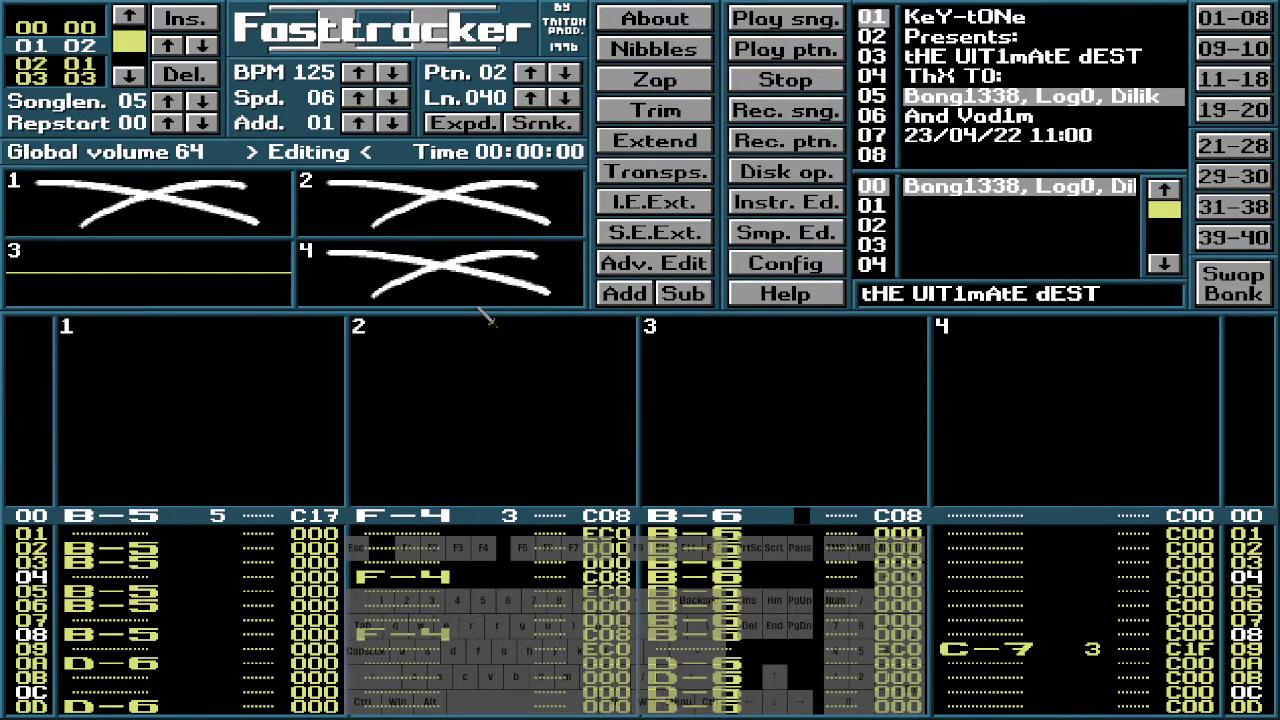
Play the opening rows of pattern 02 with channel 3 alone, and with channel 2 unmuted as well
{"action": "key", "text": "Down"}
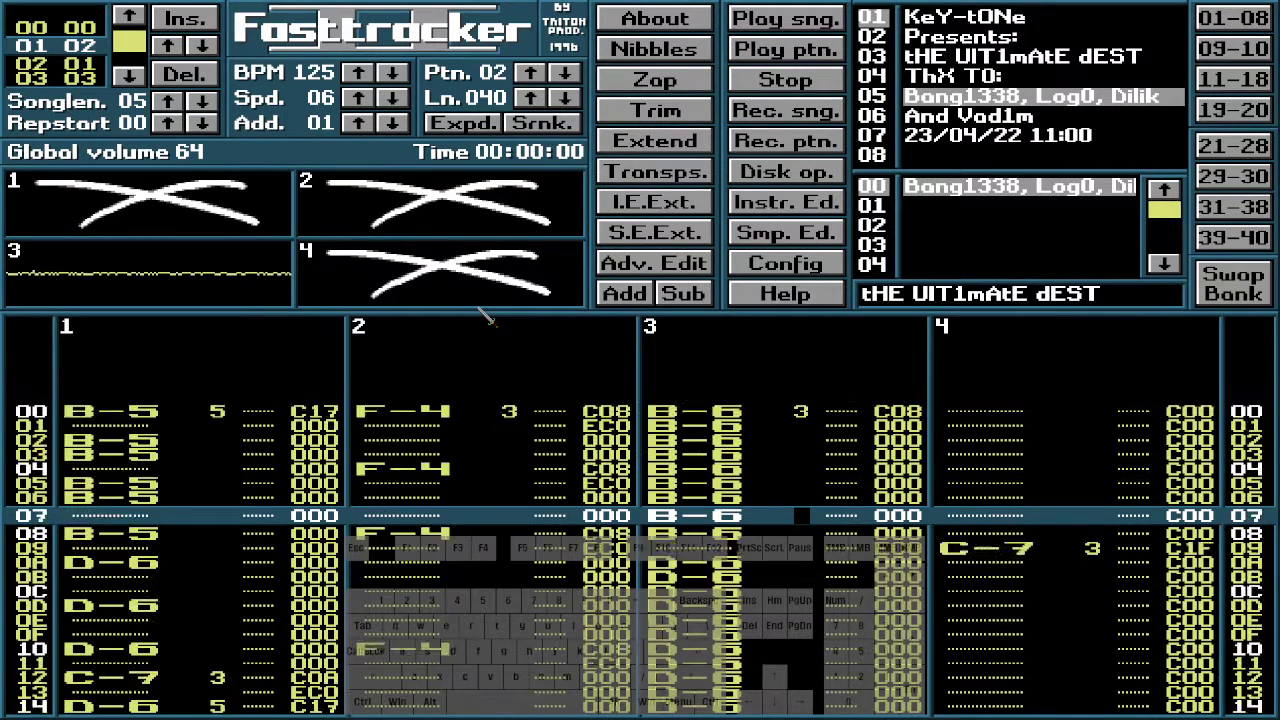
{"action": "key", "text": "Up"}
{"action": "key", "text": "Up"}
{"action": "key", "text": "Up"}
{"action": "key", "text": "Up"}
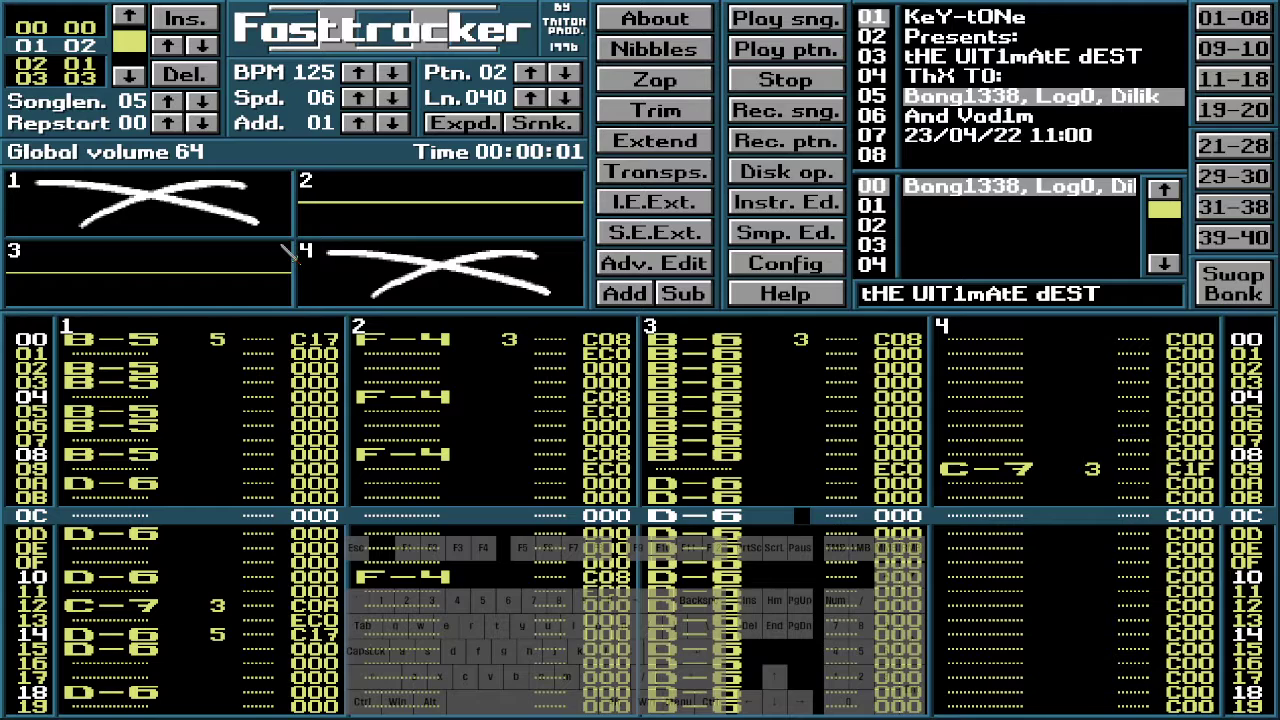
Mute channel 3 and play pattern 02 from its opening rows with only channel 2 audible
{"action": "key", "text": "Up"}
{"action": "key", "text": "Up"}
{"action": "key", "text": "Up"}
{"action": "key", "text": "Up"}
{"action": "key", "text": "Up"}
{"action": "key", "text": "Up"}
{"action": "key", "text": "Up"}
{"action": "key", "text": "Up"}
{"action": "key", "text": "Up"}
{"action": "key", "text": "Up"}
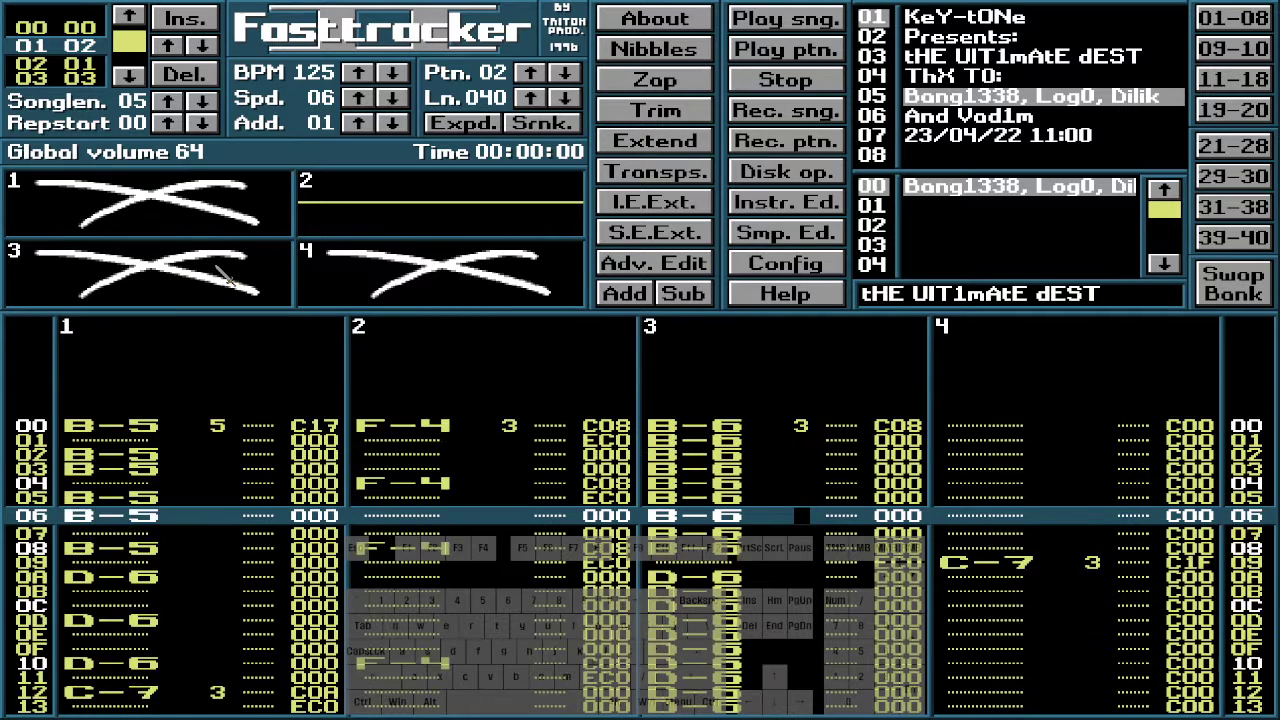
{"action": "key", "text": "Down"}
{"action": "key", "text": "Down"}
{"action": "key", "text": "Down"}
{"action": "key", "text": "Down"}
{"action": "key", "text": "Down"}
{"action": "key", "text": "Down"}
{"action": "key", "text": "Down"}
{"action": "key", "text": "Down"}
{"action": "key", "text": "Down"}
{"action": "key", "text": "Down"}
{"action": "key", "text": "Down"}
{"action": "key", "text": "Down"}
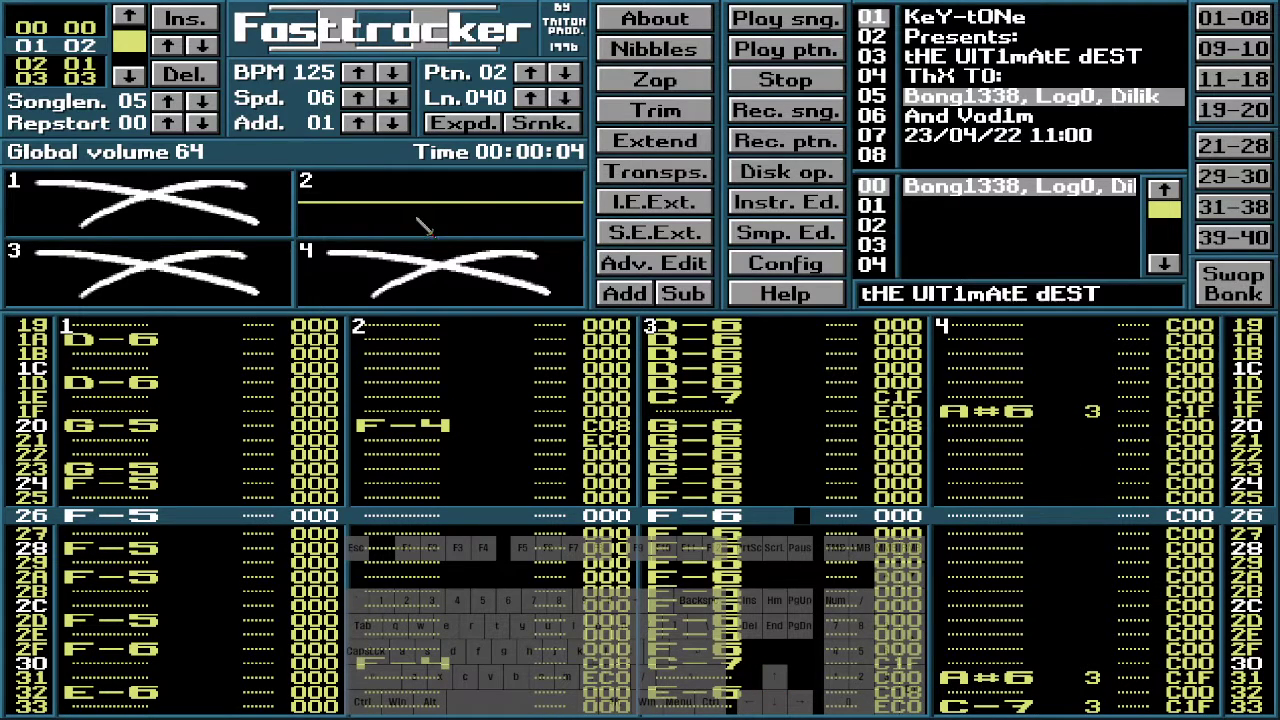
Mute channel 2, unmute channel 3 and select instrument 03 for checking the notes near the pattern start
{"action": "key", "text": "Up"}
{"action": "key", "text": "Up"}
{"action": "key", "text": "Up"}
{"action": "key", "text": "Up"}
{"action": "key", "text": "Up"}
{"action": "key", "text": "Up"}
{"action": "key", "text": "Up"}
{"action": "key", "text": "Up"}
{"action": "key", "text": "Up"}
{"action": "key", "text": "Up"}
{"action": "key", "text": "Up"}
{"action": "key", "text": "Up"}
{"action": "key", "text": "Up"}
{"action": "key", "text": "Up"}
{"action": "key", "text": "Up"}
{"action": "key", "text": "Up"}
{"action": "key", "text": "Up"}
{"action": "key", "text": "Up"}
{"action": "key", "text": "Up"}
{"action": "key", "text": "Up"}
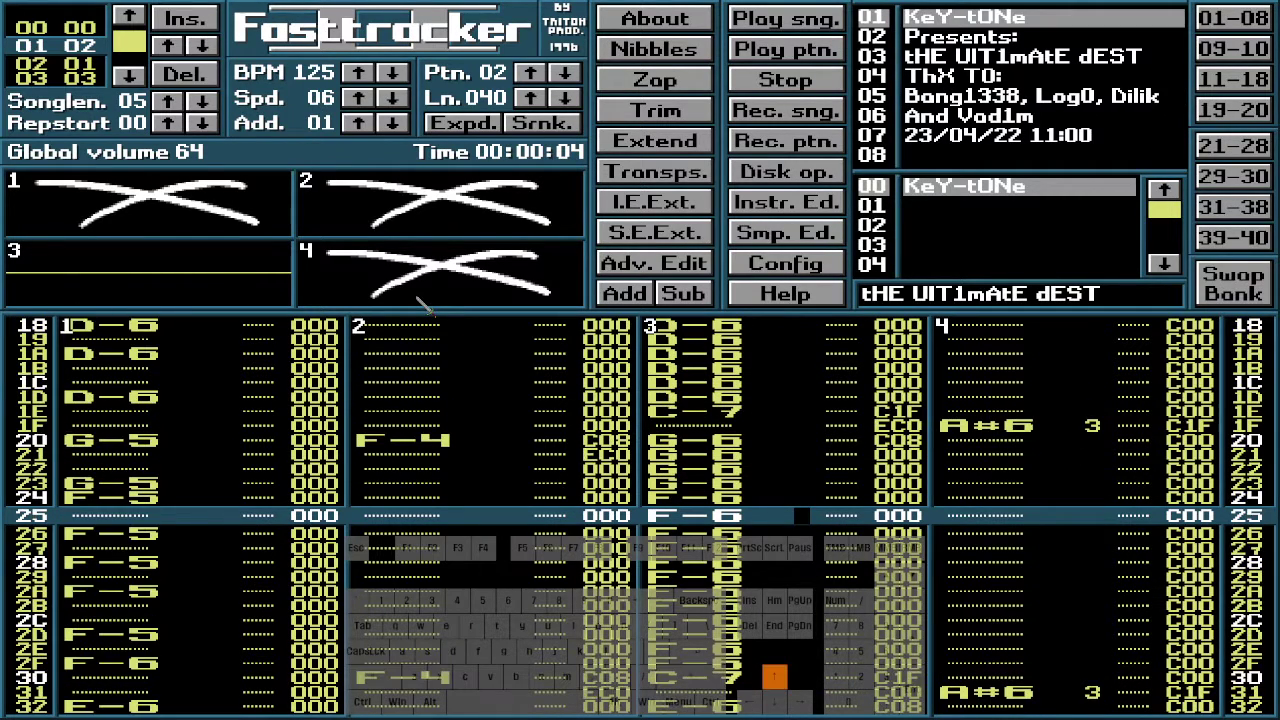
{"action": "key", "text": "Up"}
{"action": "key", "text": "Up"}
{"action": "key", "text": "Up"}
{"action": "key", "text": "Up"}
{"action": "key", "text": "Up"}
{"action": "key", "text": "Up"}
{"action": "key", "text": "Up"}
{"action": "key", "text": "Up"}
{"action": "key", "text": "Up"}
{"action": "key", "text": "Up"}
{"action": "key", "text": "Up"}
{"action": "key", "text": "Up"}
{"action": "key", "text": "Up"}
{"action": "key", "text": "Up"}
{"action": "key", "text": "Up"}
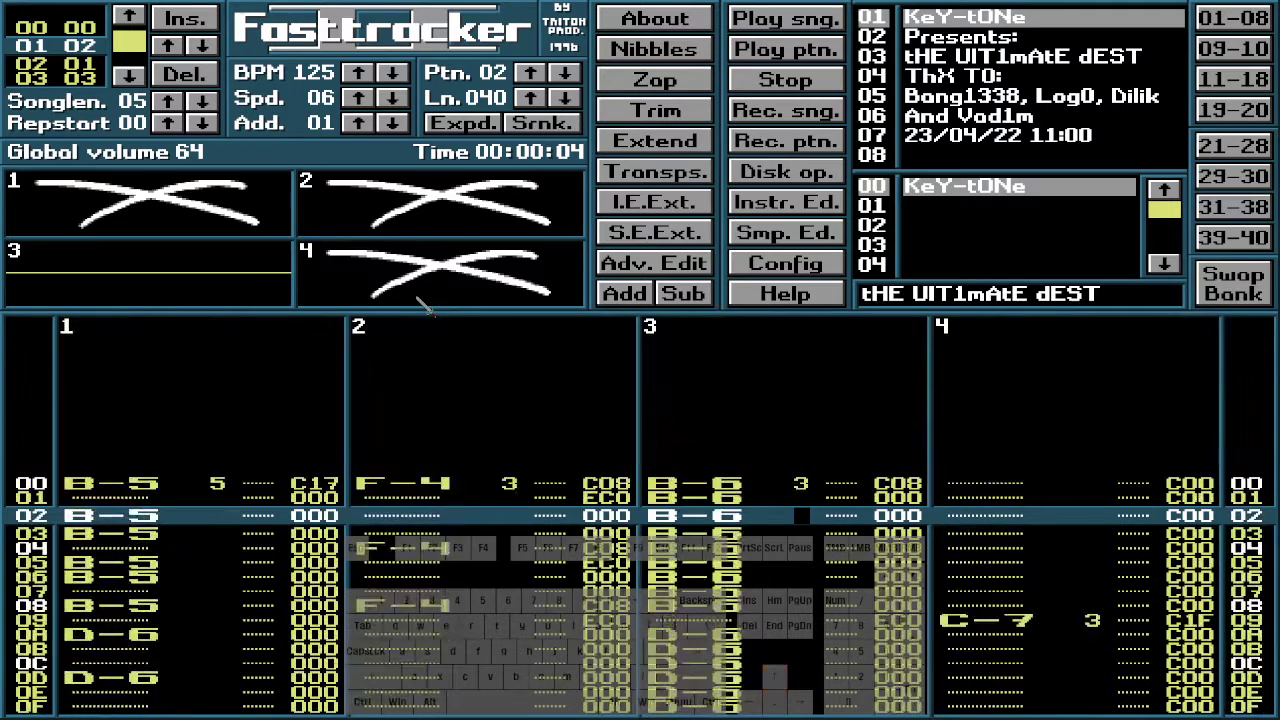
{"action": "key", "text": "KP_3"}
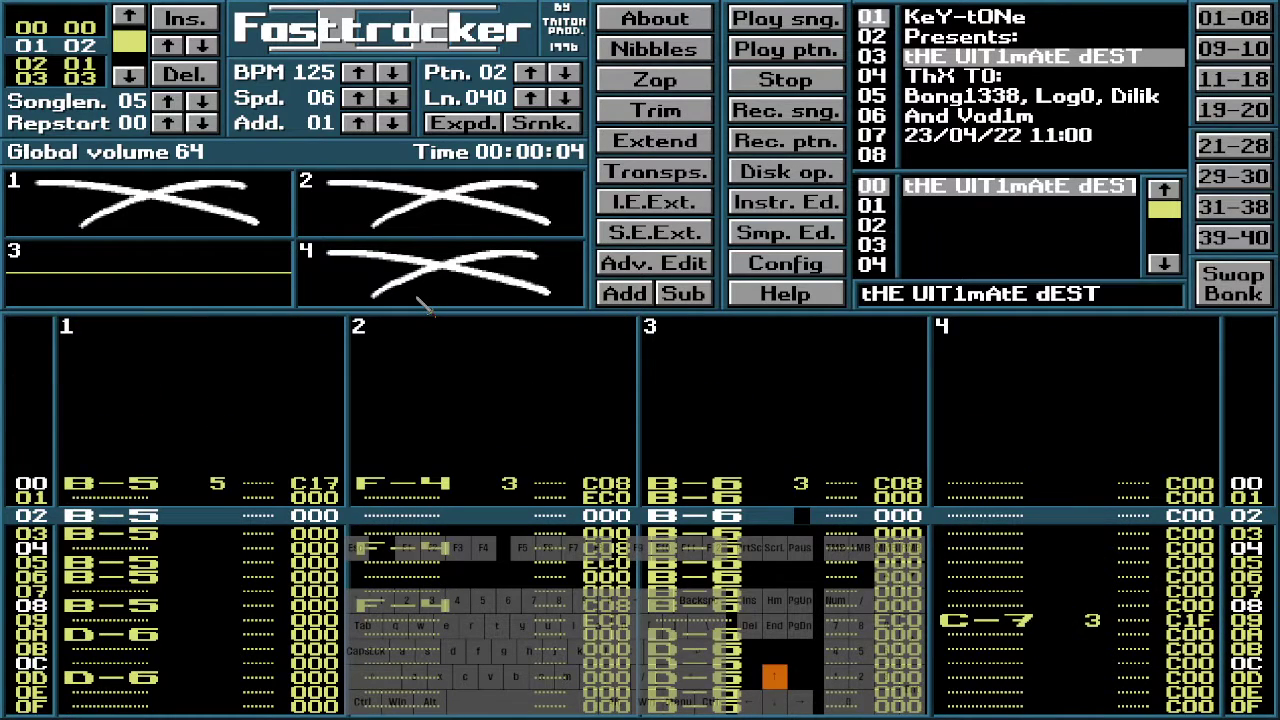
Turn on pattern editing and enter instrument number 3 for the D-6 note in row 0A of channel 3
{"action": "key", "text": "Down"}
{"action": "key", "text": "Down"}
{"action": "key", "text": "Down"}
{"action": "key", "text": "Down"}
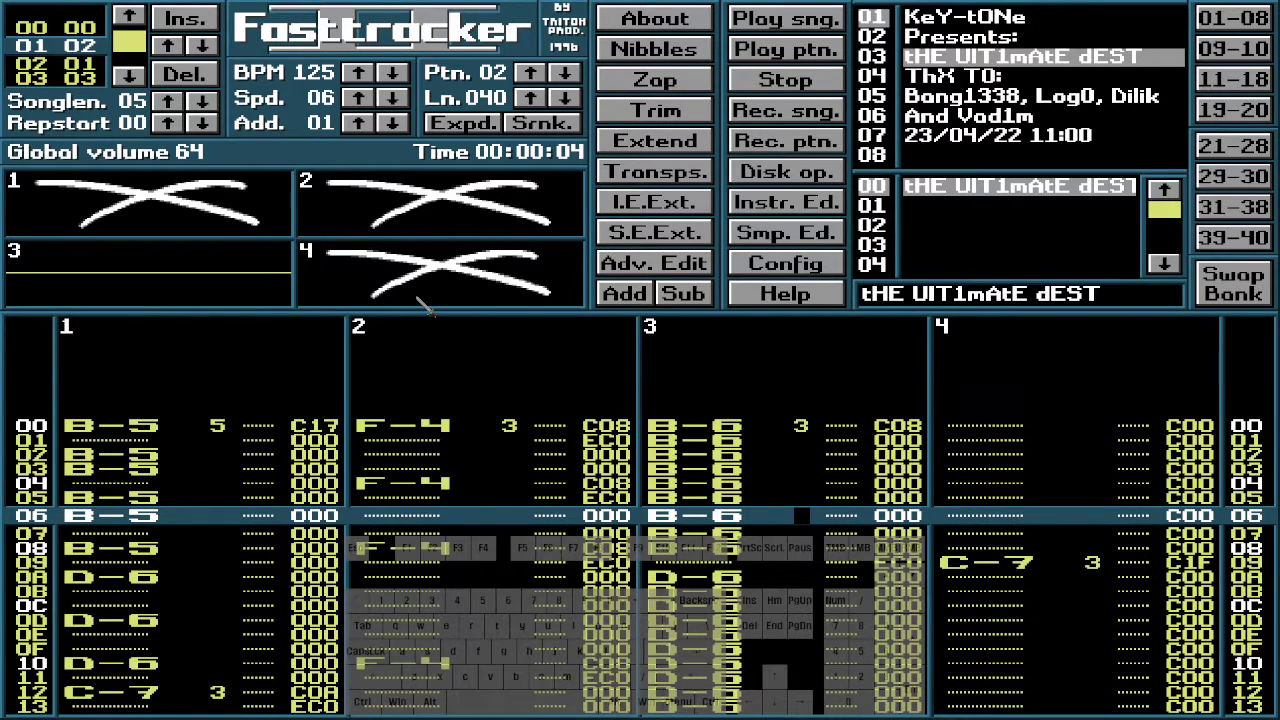
{"action": "key", "text": "Up"}
{"action": "key", "text": "Down"}
{"action": "key", "text": "Down"}
{"action": "key", "text": "Down"}
{"action": "key", "text": "Down"}
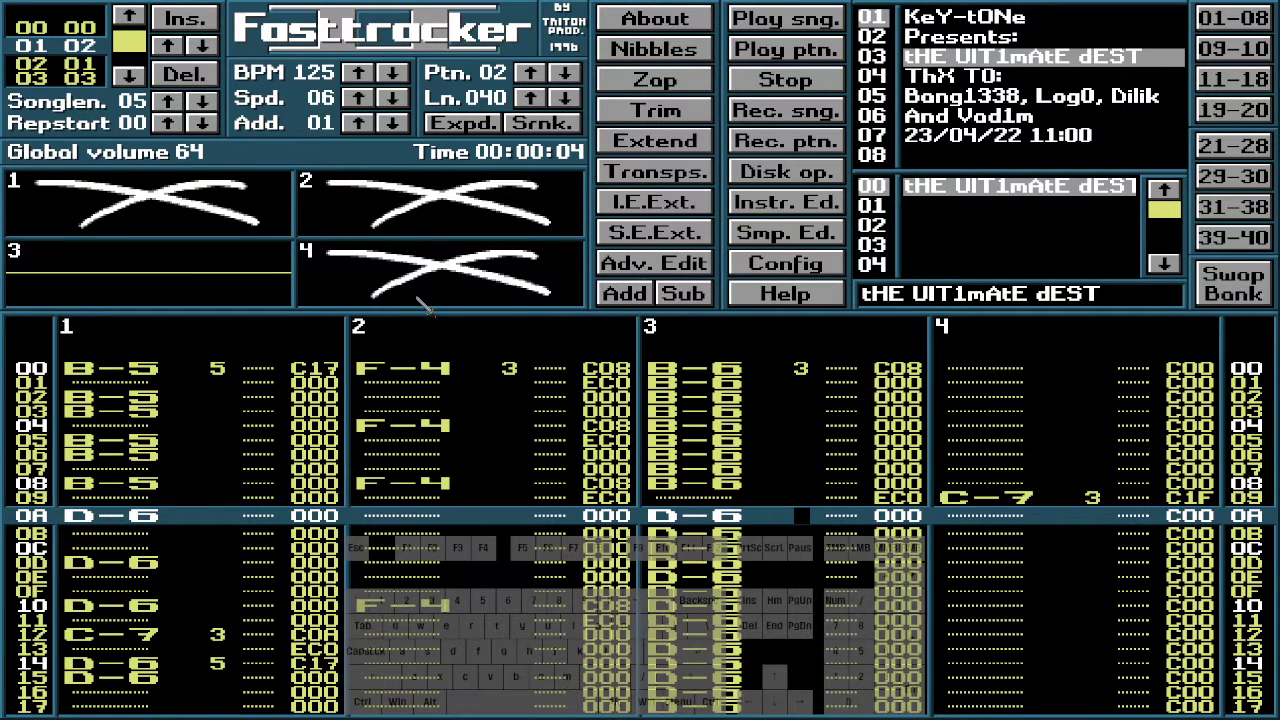
{"action": "key", "text": "3"}
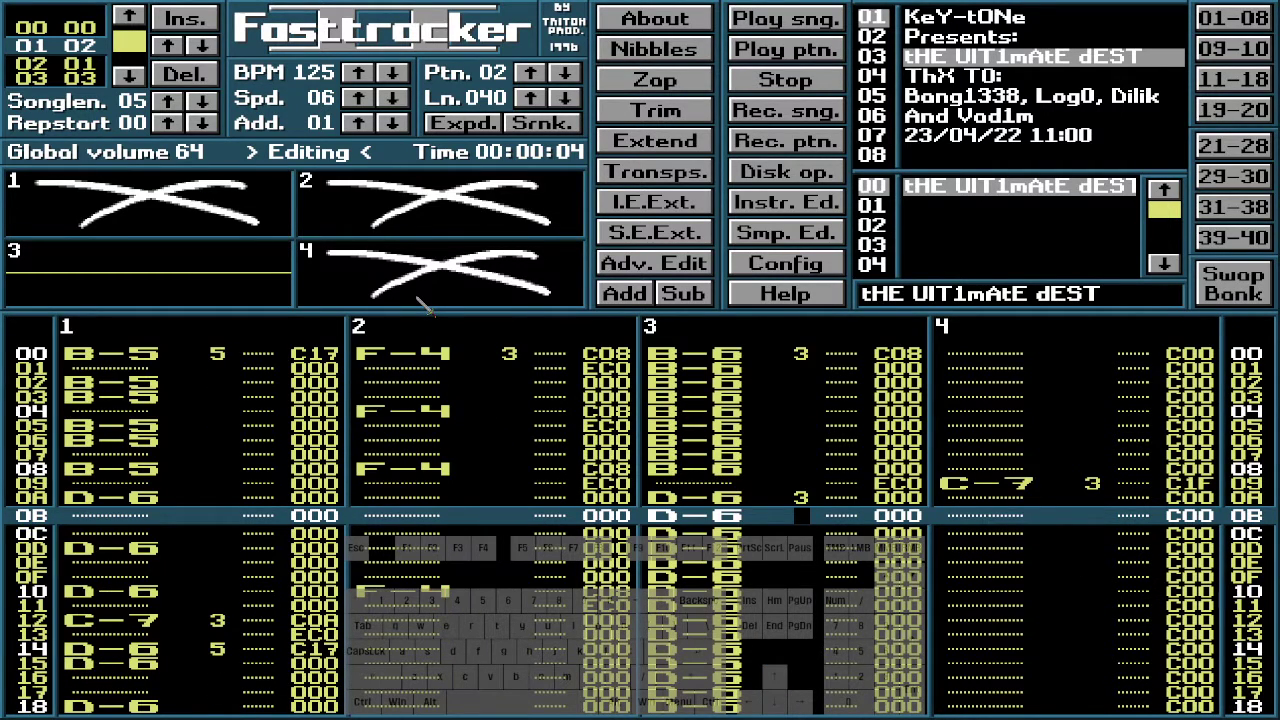
Enter instrument number 3 for the G-6 note in row 20 of channel 3
{"action": "key", "text": "Down"}
{"action": "key", "text": "Down"}
{"action": "key", "text": "Down"}
{"action": "key", "text": "Down"}
{"action": "key", "text": "Down"}
{"action": "key", "text": "Down"}
{"action": "key", "text": "Down"}
{"action": "key", "text": "Down"}
{"action": "key", "text": "Down"}
{"action": "key", "text": "Down"}
{"action": "key", "text": "Down"}
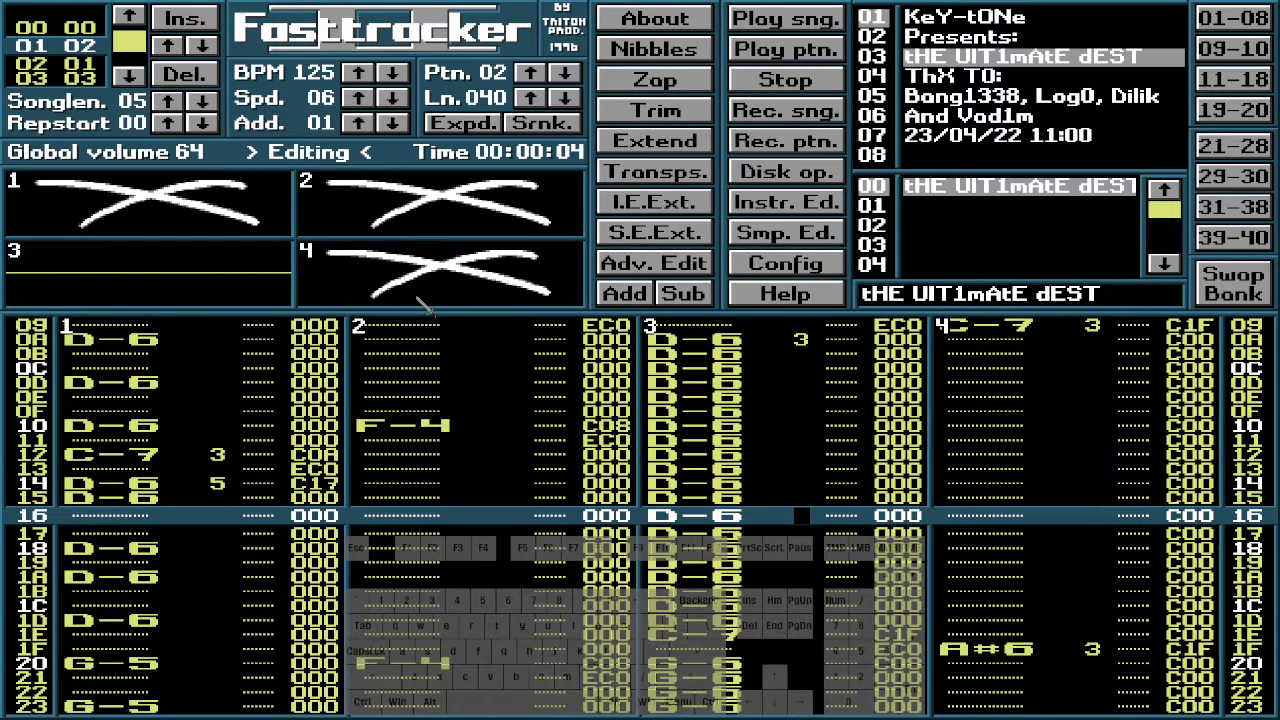
{"action": "key", "text": "Down"}
{"action": "key", "text": "Down"}
{"action": "key", "text": "Down"}
{"action": "key", "text": "Down"}
{"action": "key", "text": "Down"}
{"action": "key", "text": "Down"}
{"action": "key", "text": "Down"}
{"action": "key", "text": "Down"}
{"action": "key", "text": "Down"}
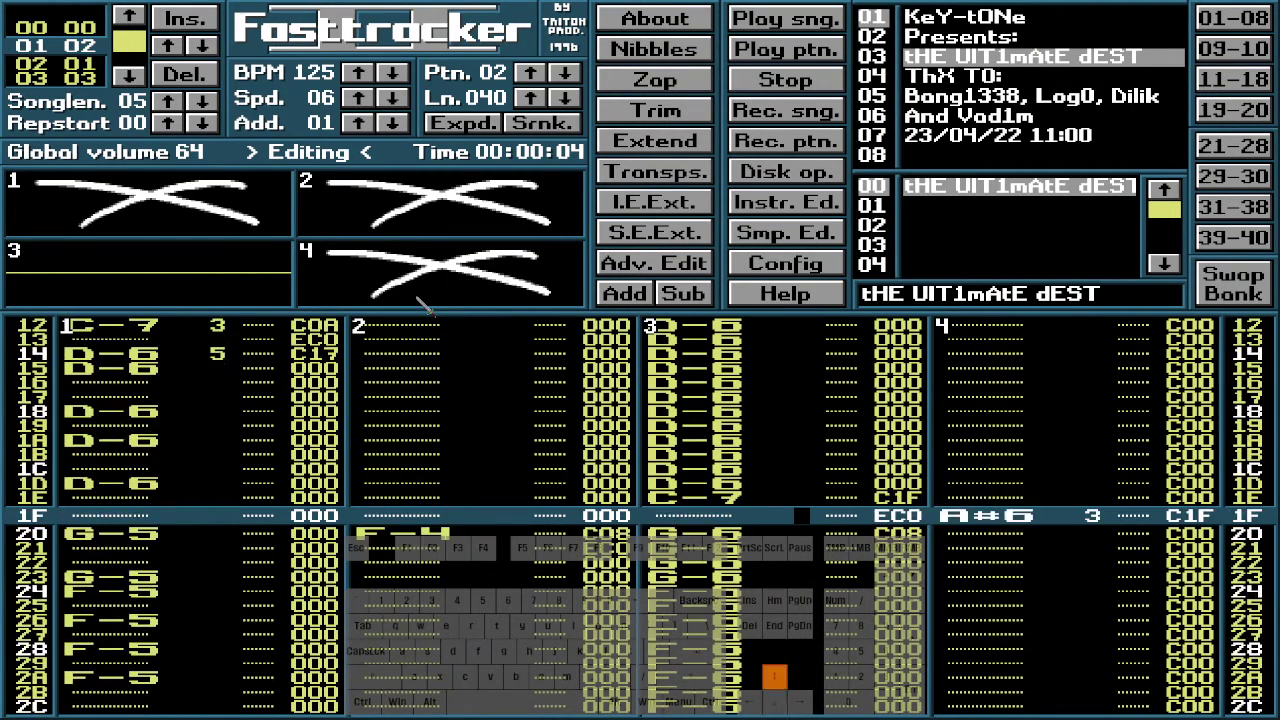
{"action": "key", "text": "Down"}
{"action": "key", "text": "Down"}
{"action": "key", "text": "Down"}
{"action": "key", "text": "Down"}
{"action": "key", "text": "Down"}
{"action": "key", "text": "Down"}
{"action": "key", "text": "Down"}
{"action": "key", "text": "Down"}
{"action": "key", "text": "Down"}
{"action": "key", "text": "Down"}
{"action": "key", "text": "Down"}
{"action": "key", "text": "Down"}
{"action": "key", "text": "Down"}
{"action": "key", "text": "Down"}
{"action": "key", "text": "Down"}
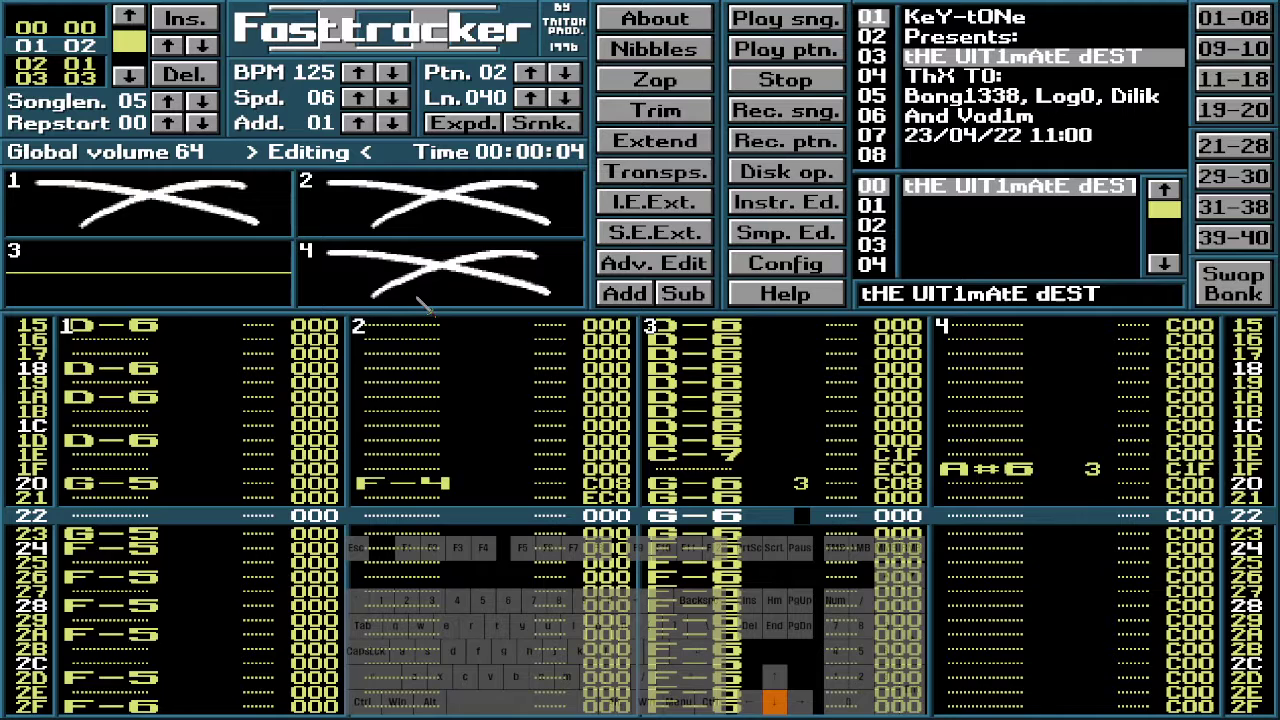
Enter instrument number 3 for the E-6 note in row 32 of channel 3
{"action": "key", "text": "Down"}
{"action": "key", "text": "Down"}
{"action": "key", "text": "Down"}
{"action": "key", "text": "Down"}
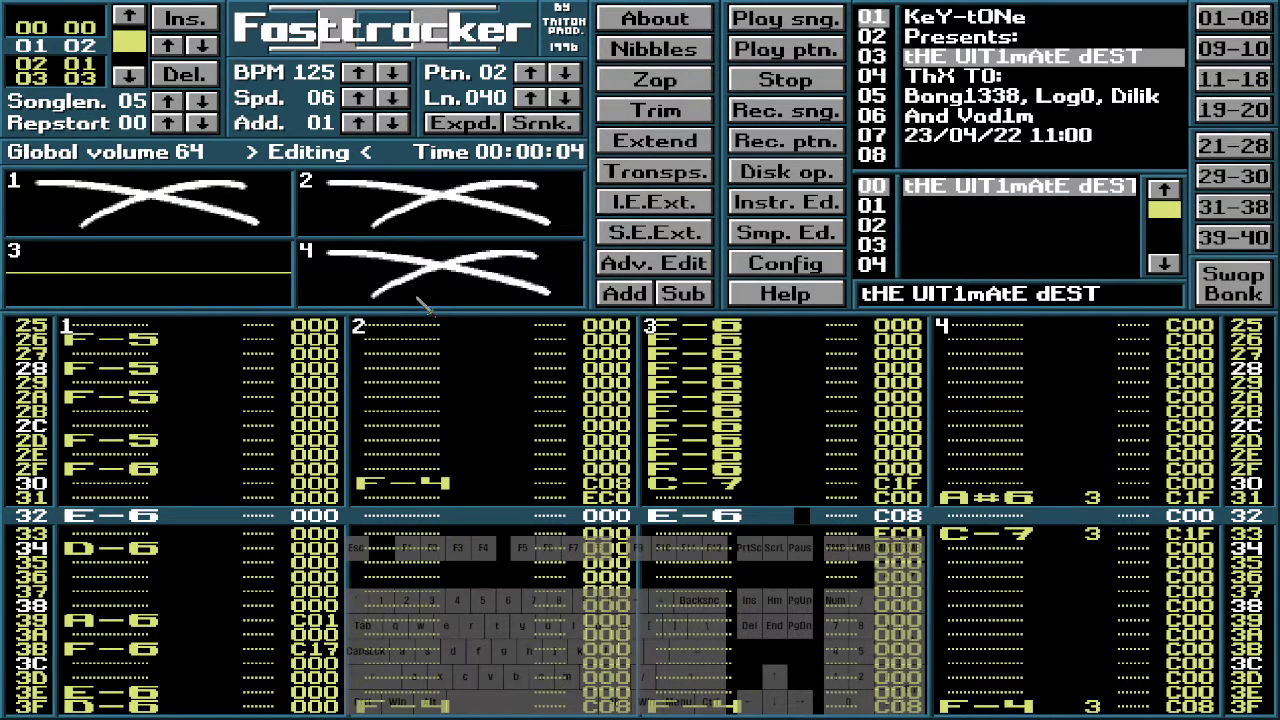
{"action": "key", "text": "3"}
{"action": "key", "text": "Down"}
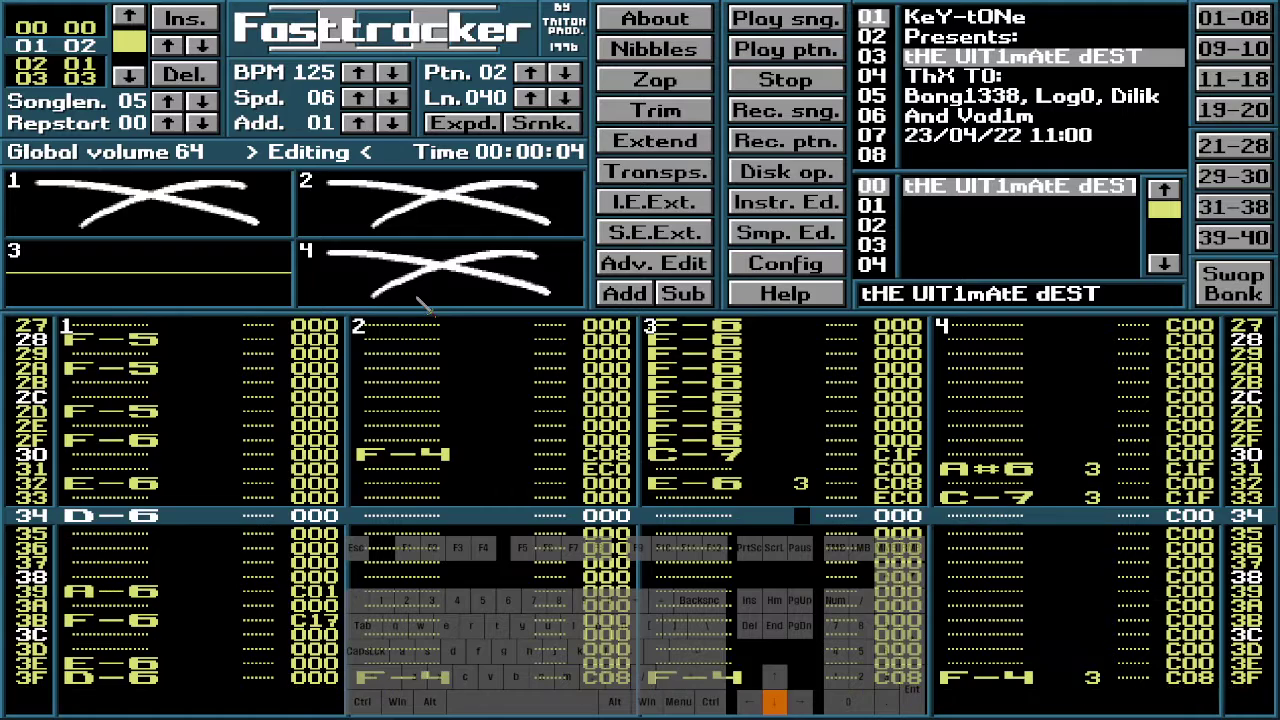
Set the effect in row 31 of channel 3 to an EC0 note cut
{"action": "key", "text": "Up"}
{"action": "key", "text": "Up"}
{"action": "key", "text": "Up"}
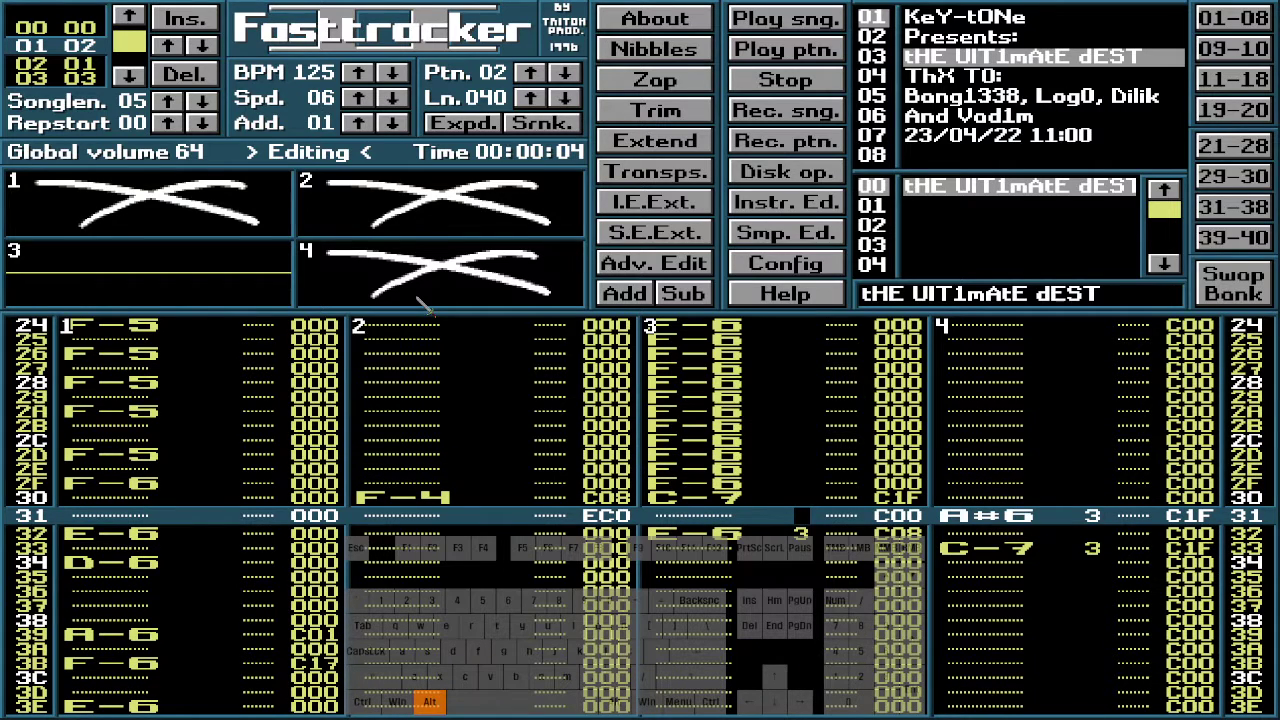
{"action": "key", "text": "3"}
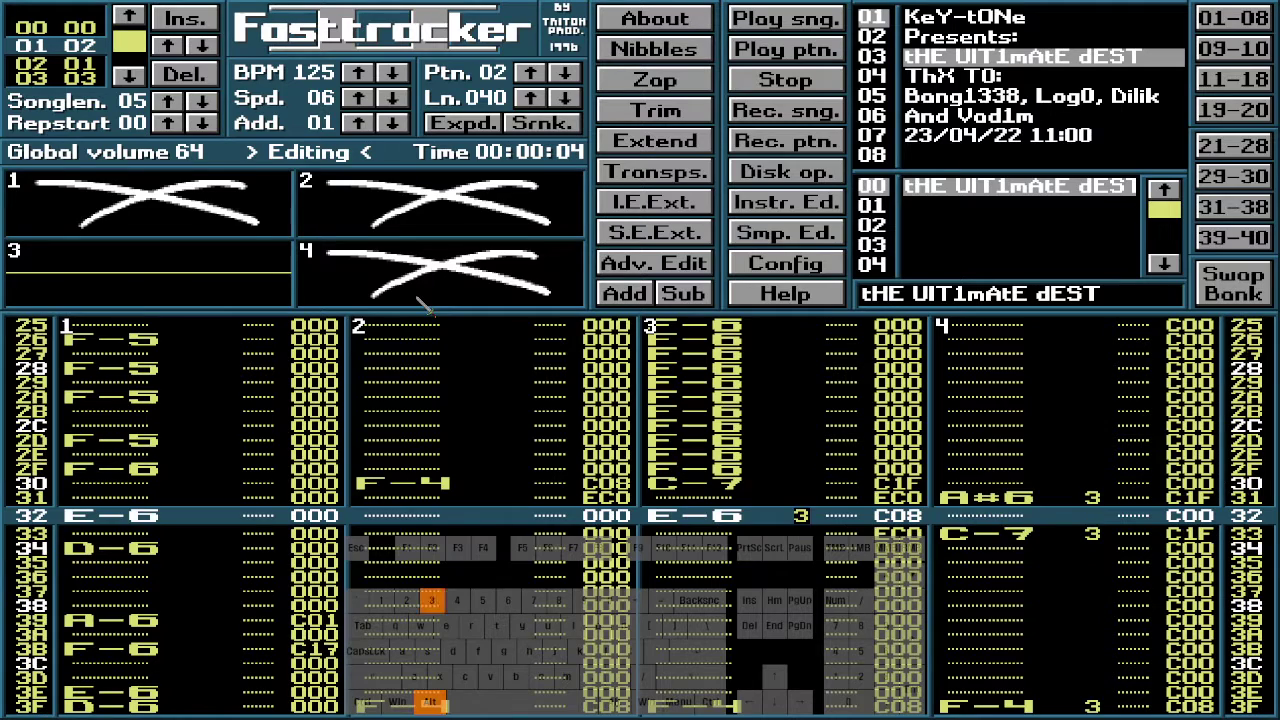
Enter instrument number 3 for the F-4 note in row 3F, the last row of channel 3
{"action": "key", "text": "Down"}
{"action": "key", "text": "Down"}
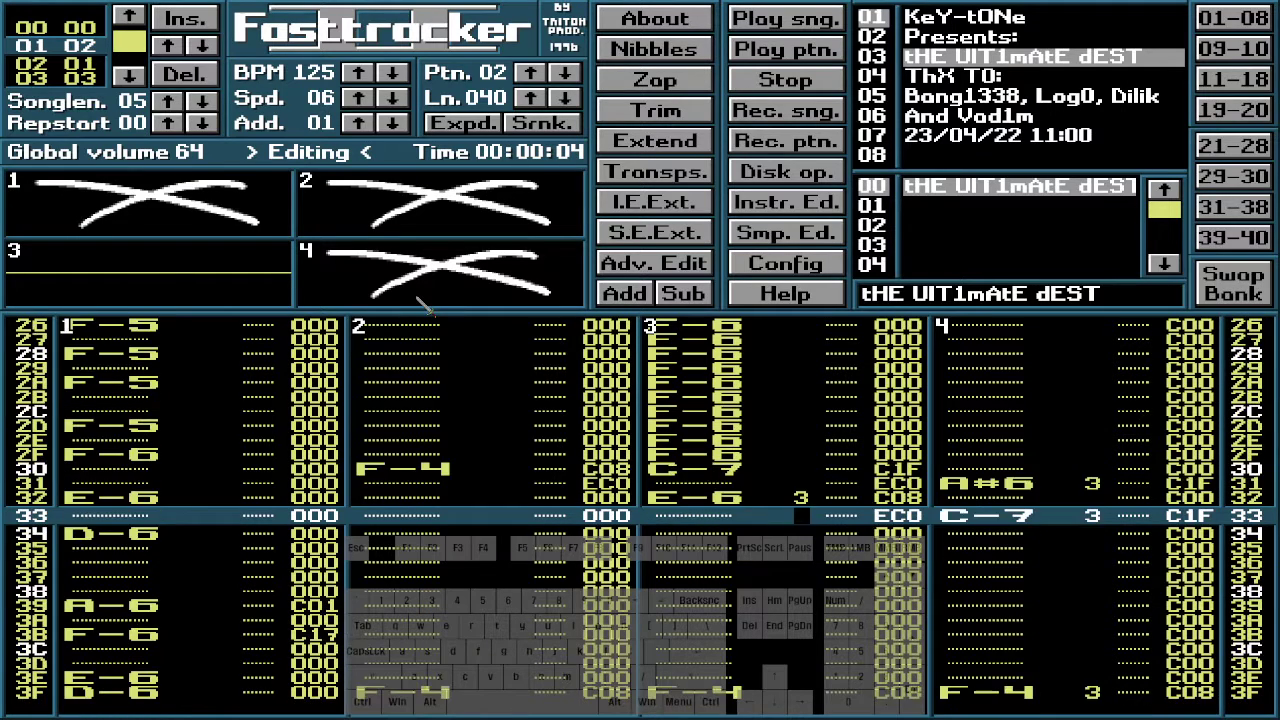
{"action": "key", "text": "Down"}
{"action": "key", "text": "Down"}
{"action": "key", "text": "Down"}
{"action": "key", "text": "Down"}
{"action": "key", "text": "Down"}
{"action": "key", "text": "Down"}
{"action": "key", "text": "Down"}
{"action": "key", "text": "Down"}
{"action": "key", "text": "Down"}
{"action": "key", "text": "Down"}
{"action": "key", "text": "Down"}
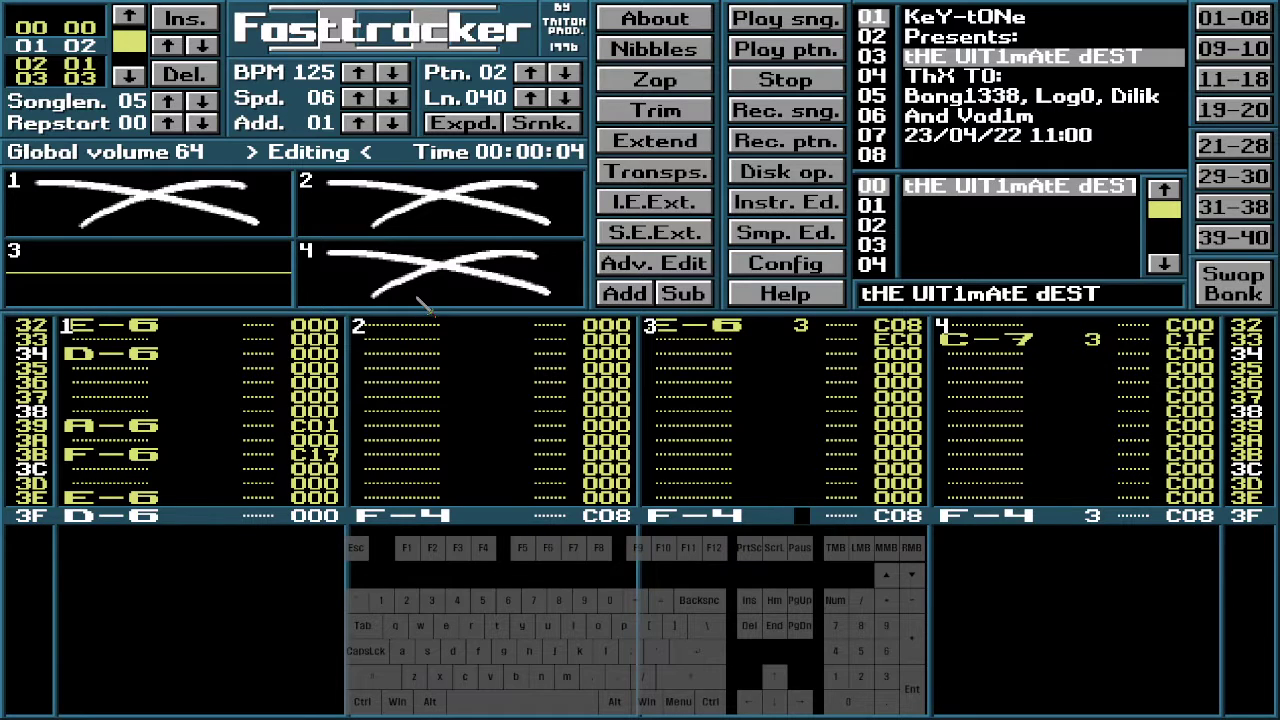
Play the opening rows of pattern 02 and set the effect of the D-6 note in row 0A of channel 3 to C08
{"action": "key", "text": "Control_R"}
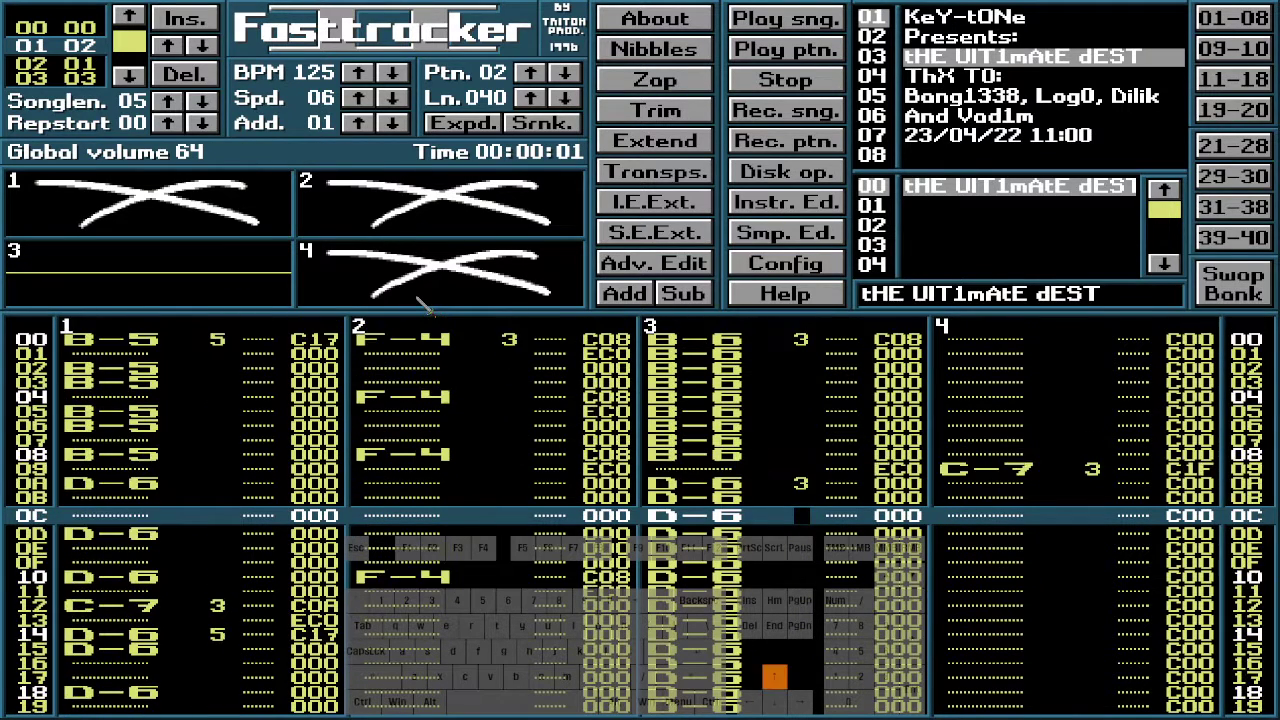
{"action": "key", "text": "Control_R"}
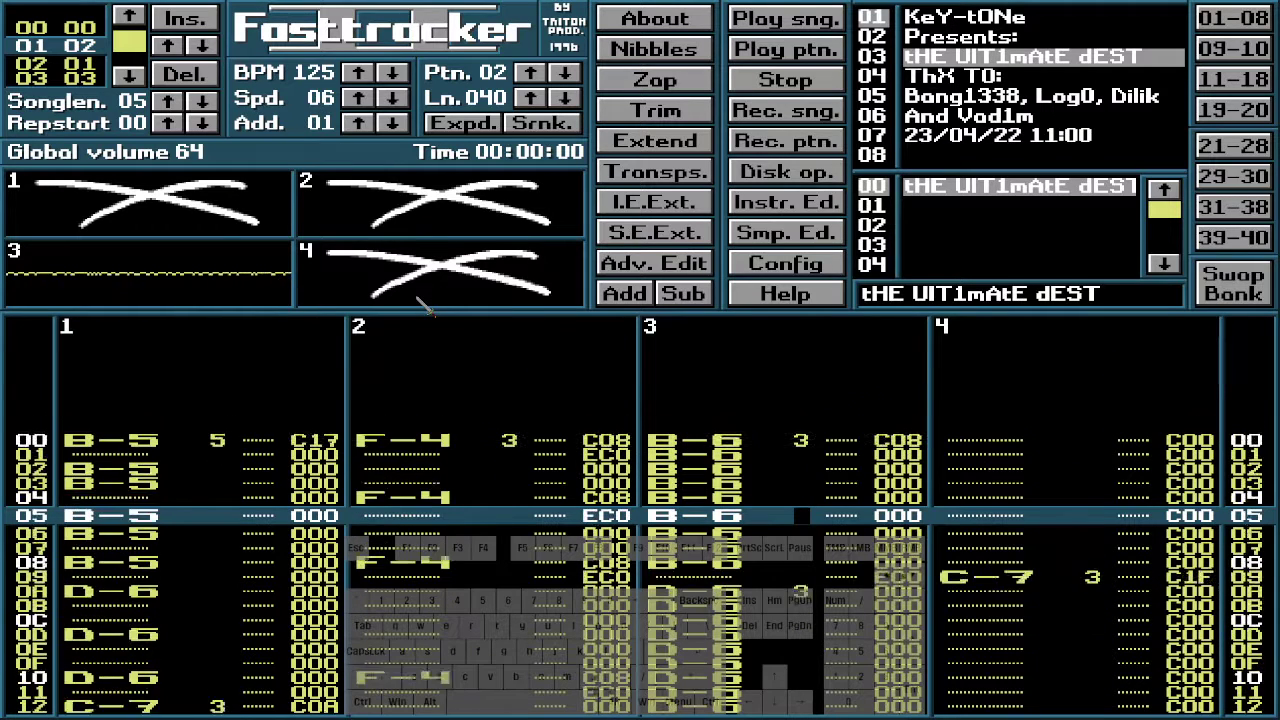
{"action": "key", "text": "Right"}
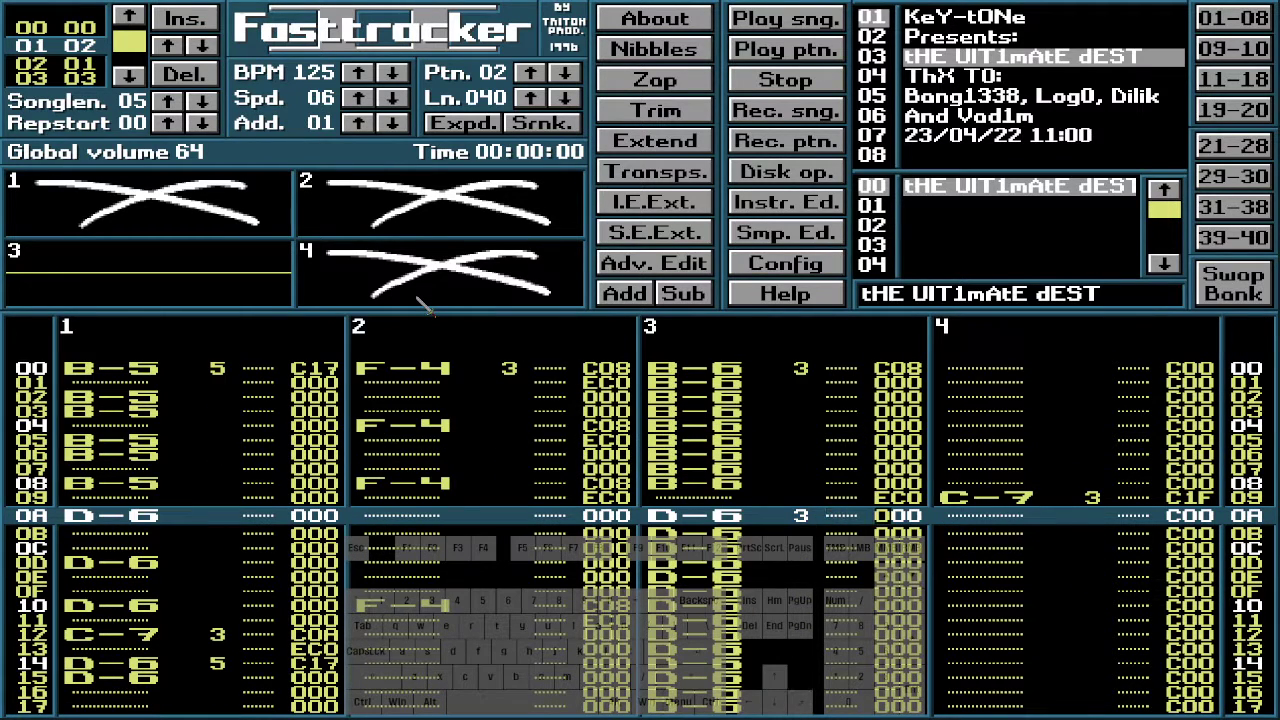
{"action": "key", "text": "c"}
{"action": "key", "text": "Right"}
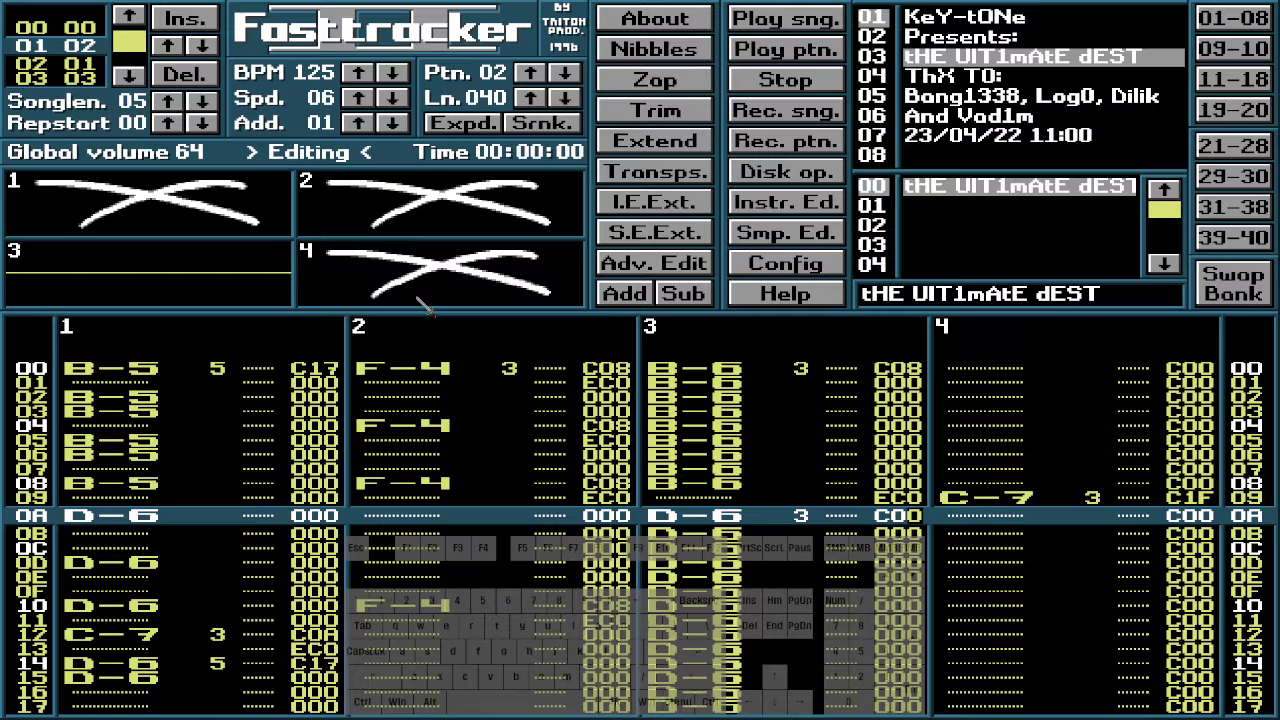
Examine the instrument numbers and effects of the channel 3 notes through the rest of pattern 02
{"action": "key", "text": "Down"}
{"action": "key", "text": "Down"}
{"action": "key", "text": "Down"}
{"action": "key", "text": "Down"}
{"action": "key", "text": "Down"}
{"action": "key", "text": "Down"}
{"action": "key", "text": "Down"}
{"action": "key", "text": "Down"}
{"action": "key", "text": "Down"}
{"action": "key", "text": "Down"}
{"action": "key", "text": "Down"}
{"action": "key", "text": "Down"}
{"action": "key", "text": "Down"}
{"action": "key", "text": "Down"}
{"action": "key", "text": "Down"}
{"action": "key", "text": "Down"}
{"action": "key", "text": "Down"}
{"action": "key", "text": "Down"}
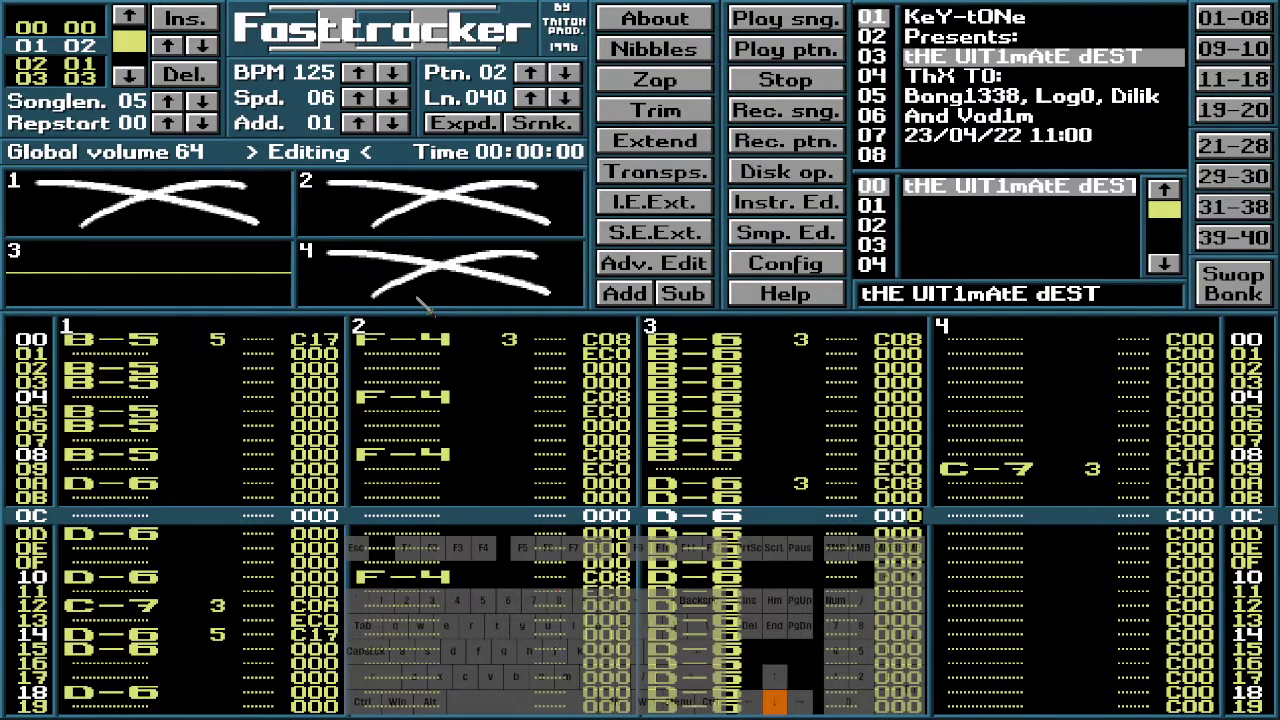
{"action": "key", "text": "Down"}
{"action": "key", "text": "Down"}
{"action": "key", "text": "Down"}
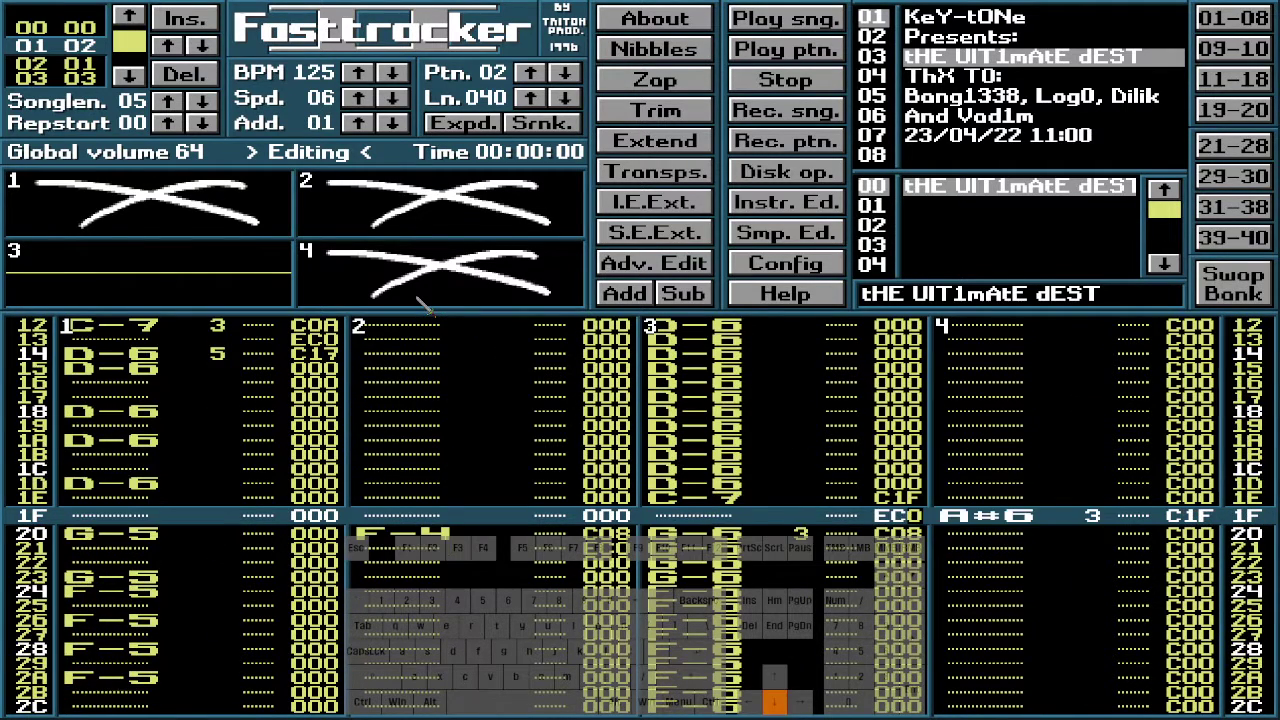
{"action": "key", "text": "Down"}
{"action": "key", "text": "Down"}
{"action": "key", "text": "Down"}
{"action": "key", "text": "Down"}
{"action": "key", "text": "Down"}
{"action": "key", "text": "Down"}
{"action": "key", "text": "Down"}
{"action": "key", "text": "Down"}
{"action": "key", "text": "Down"}
{"action": "key", "text": "Down"}
{"action": "key", "text": "Down"}
{"action": "key", "text": "Down"}
{"action": "key", "text": "Down"}
{"action": "key", "text": "Down"}
{"action": "key", "text": "Down"}
{"action": "key", "text": "Down"}
{"action": "key", "text": "Down"}
{"action": "key", "text": "Down"}
{"action": "key", "text": "Down"}
{"action": "key", "text": "Down"}
{"action": "key", "text": "Down"}
{"action": "key", "text": "Down"}
{"action": "key", "text": "Down"}
{"action": "key", "text": "Down"}
{"action": "key", "text": "Down"}
{"action": "key", "text": "Down"}
{"action": "key", "text": "Down"}
{"action": "key", "text": "Down"}
{"action": "key", "text": "Down"}
{"action": "key", "text": "Down"}
{"action": "key", "text": "Down"}
{"action": "key", "text": "Down"}
{"action": "key", "text": "Down"}
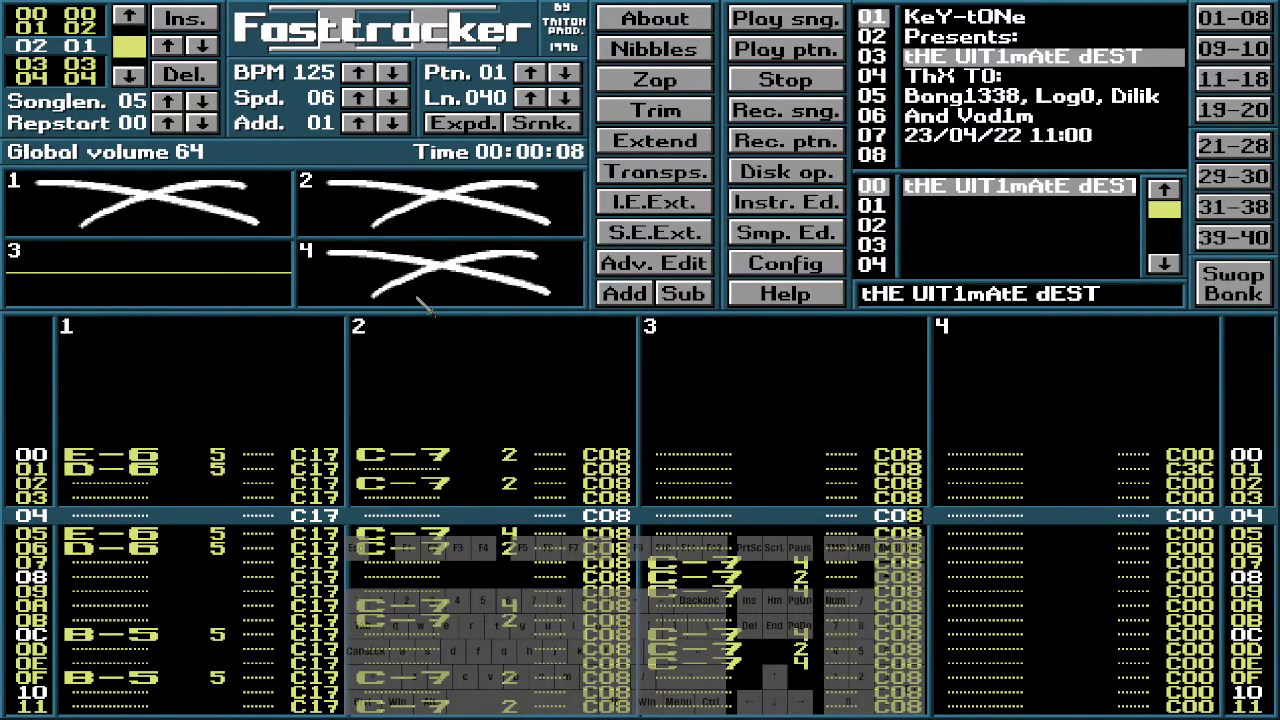
Play pattern 01 with only channel 3 audible, and switch to pattern 02 during playback
{"action": "key", "text": "Alt_R"}
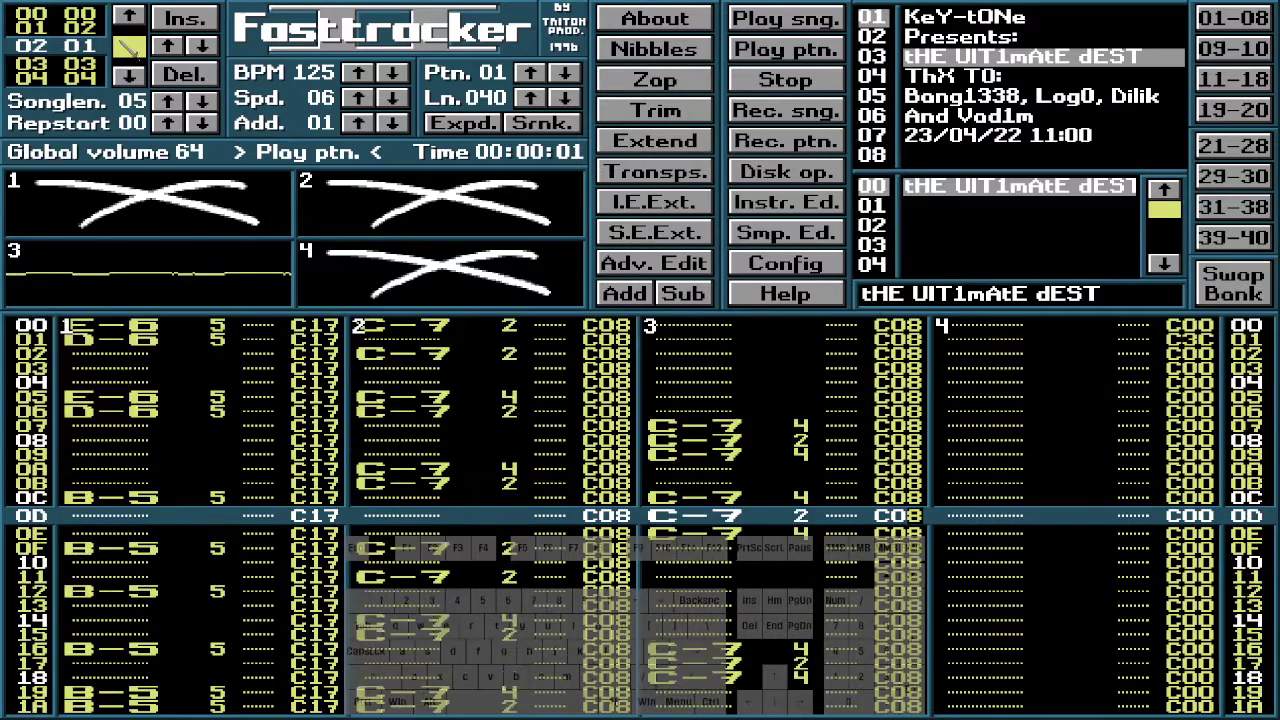
{"action": "key", "text": "shift+Left"}
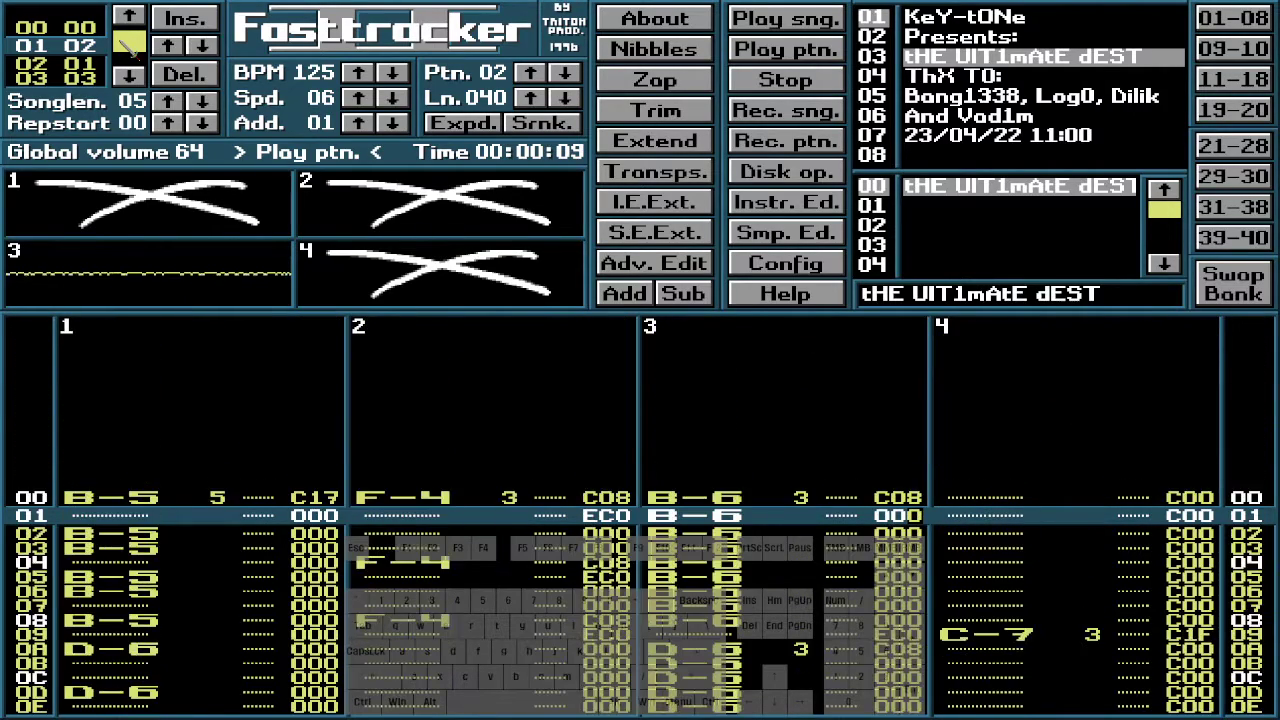
{"action": "key", "text": "space"}
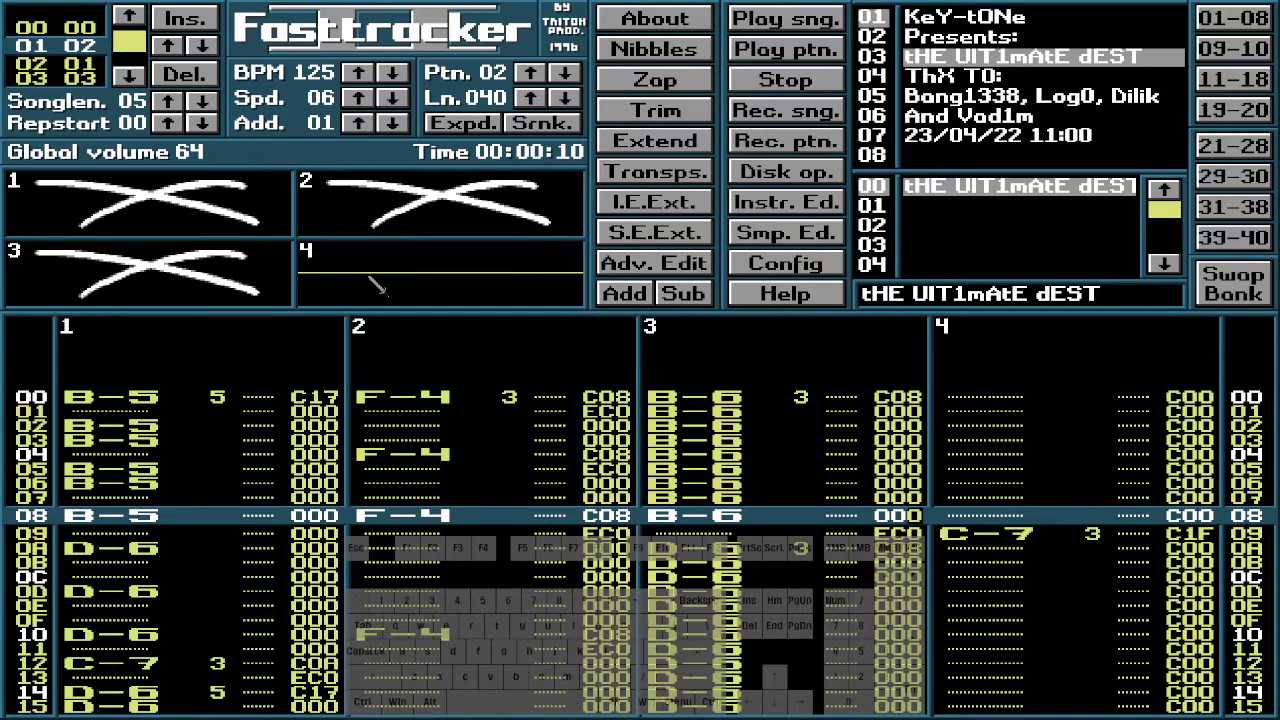
Mute channel 3, unmute channel 4, play pattern 02 and return to row 00
{"action": "key", "text": "Alt_R"}
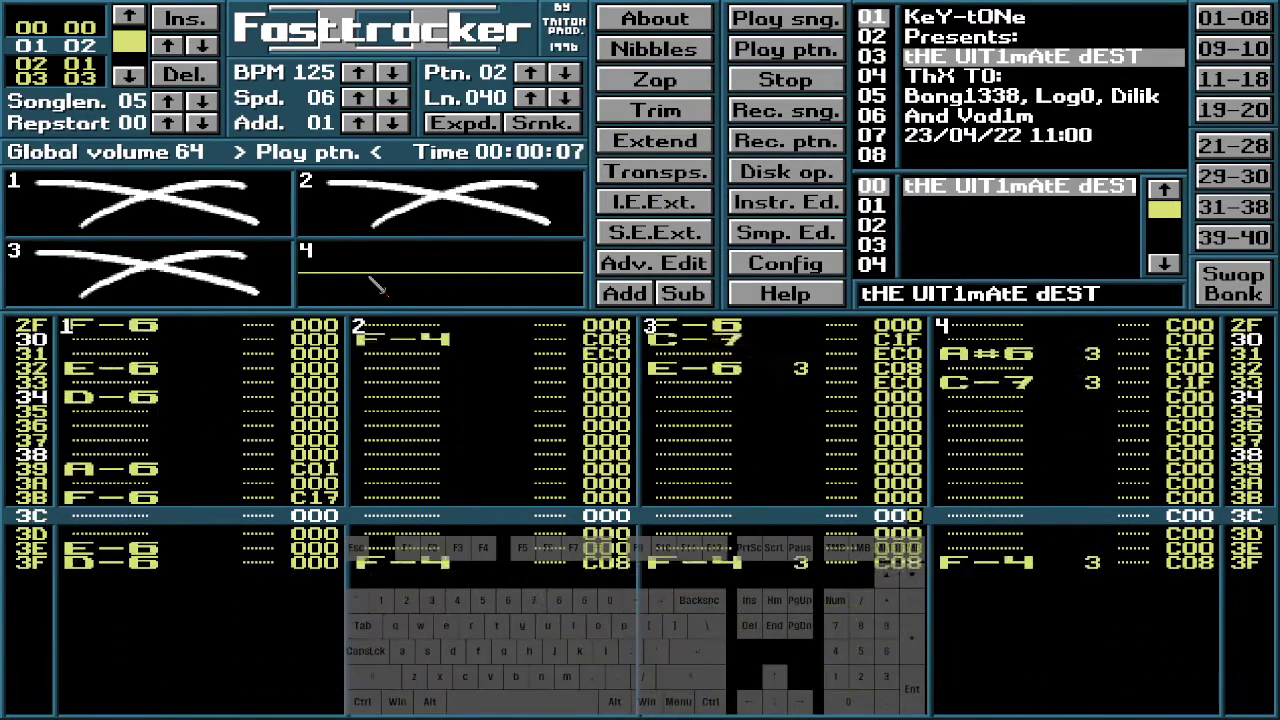
{"action": "key", "text": "space"}
{"action": "key", "text": "Up"}
{"action": "key", "text": "Up"}
{"action": "key", "text": "Up"}
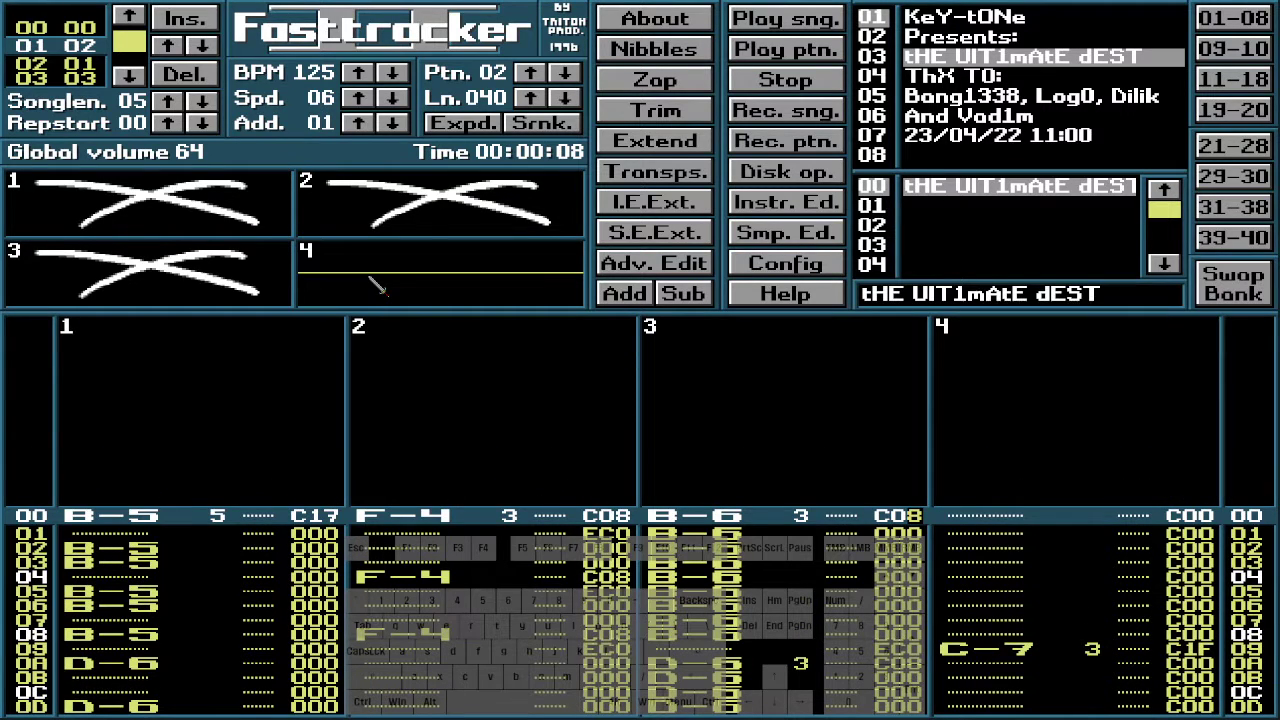
Turn on pattern editing and overwrite the effects in rows 00 to 06 of channel 3 with 000
{"action": "key", "text": "Down"}
{"action": "key", "text": "Down"}
{"action": "key", "text": "Down"}
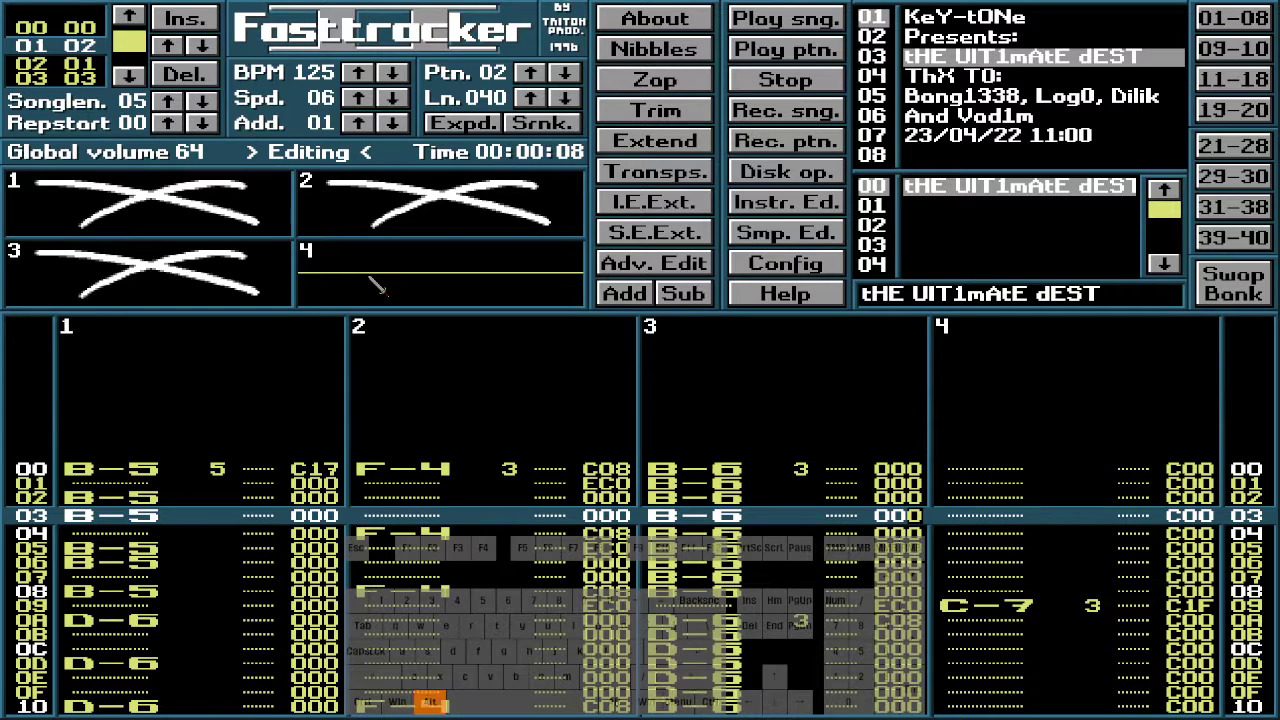
{"action": "key", "text": "Down"}
{"action": "key", "text": "Down"}
{"action": "key", "text": "Down"}
{"action": "key", "text": "Down"}
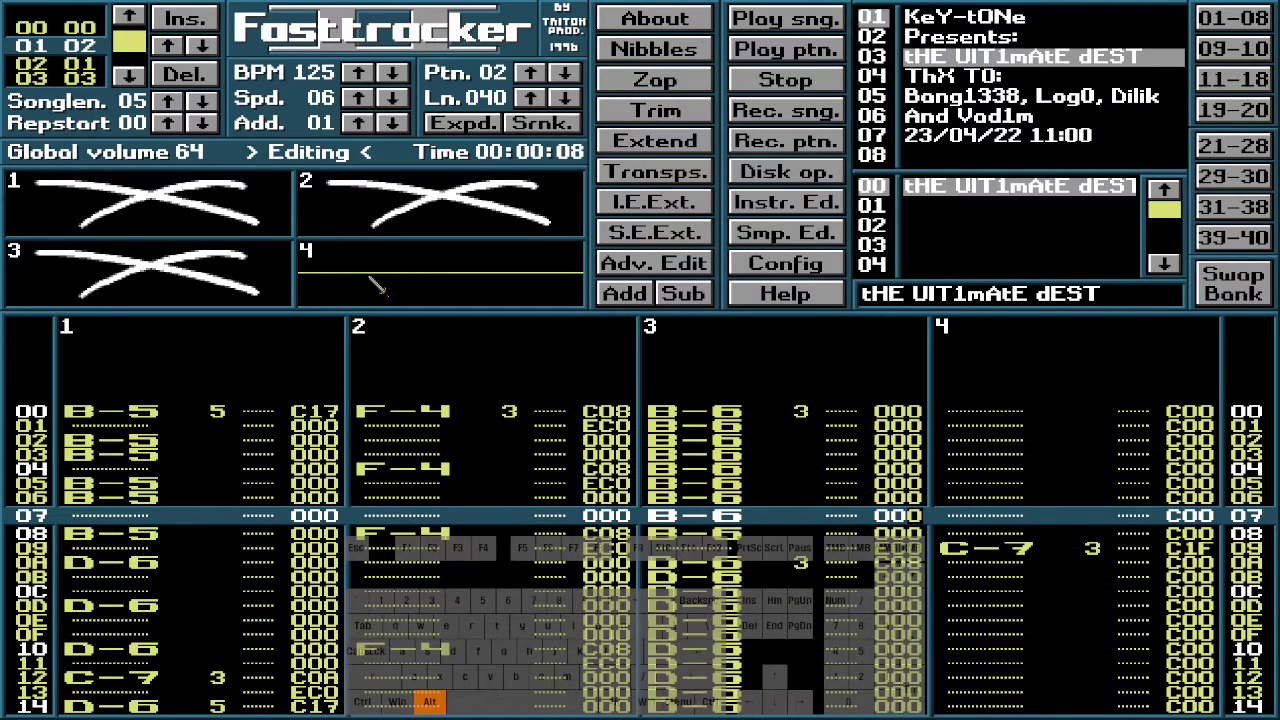
Restore the C08 effect of the B-6 note in row 00 of channel 3
{"action": "key", "text": "Up"}
{"action": "key", "text": "Up"}
{"action": "key", "text": "Up"}
{"action": "key", "text": "Up"}
{"action": "key", "text": "Up"}
{"action": "key", "text": "Up"}
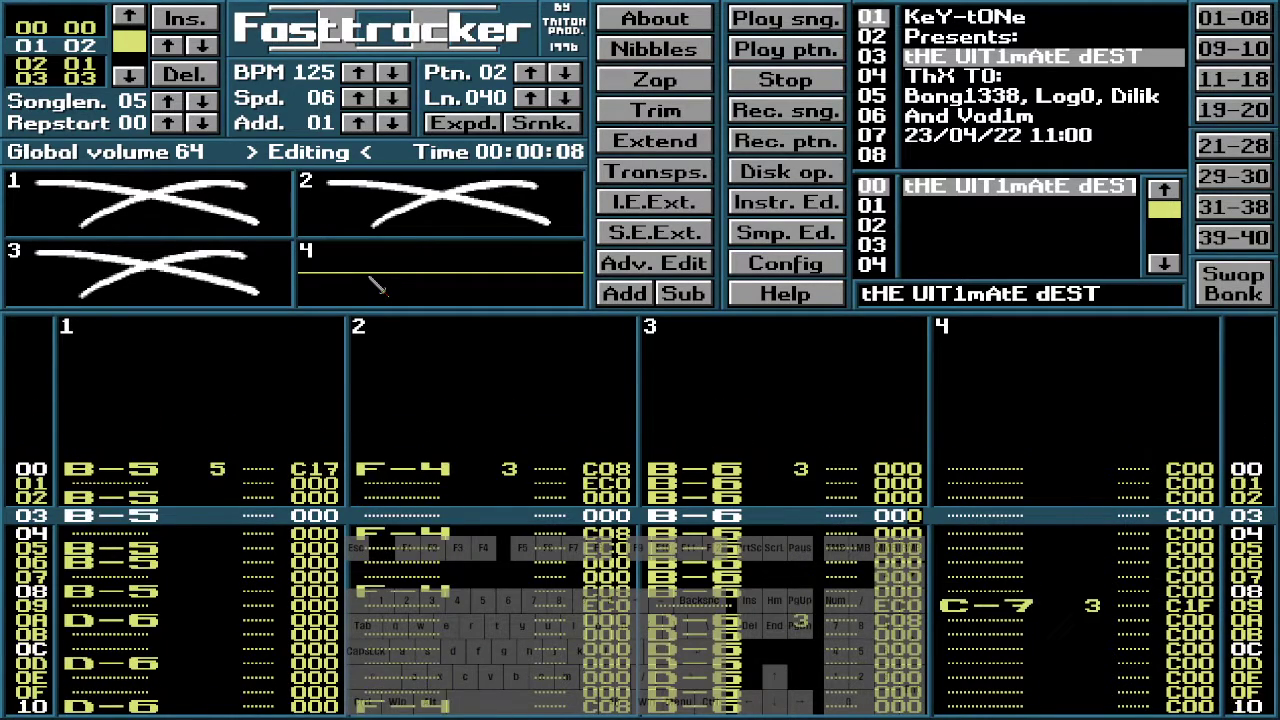
{"action": "key", "text": "Up"}
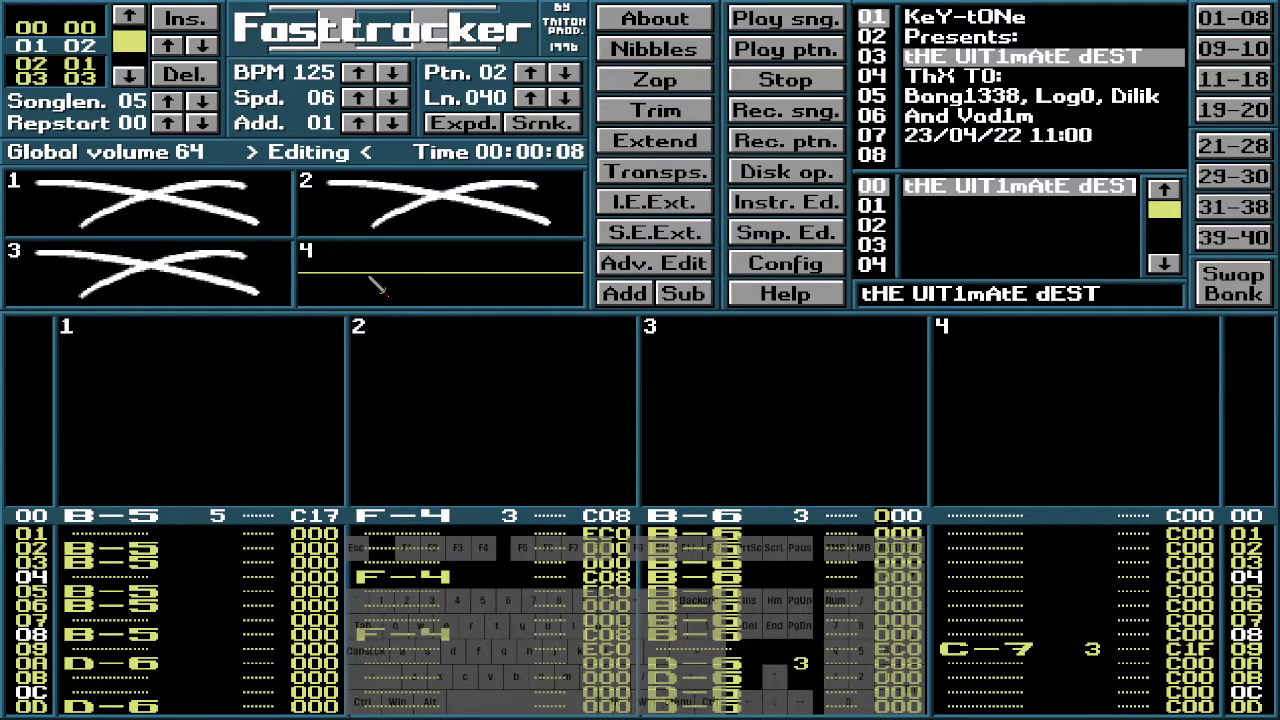
{"action": "key", "text": "c"}
{"action": "key", "text": "8"}
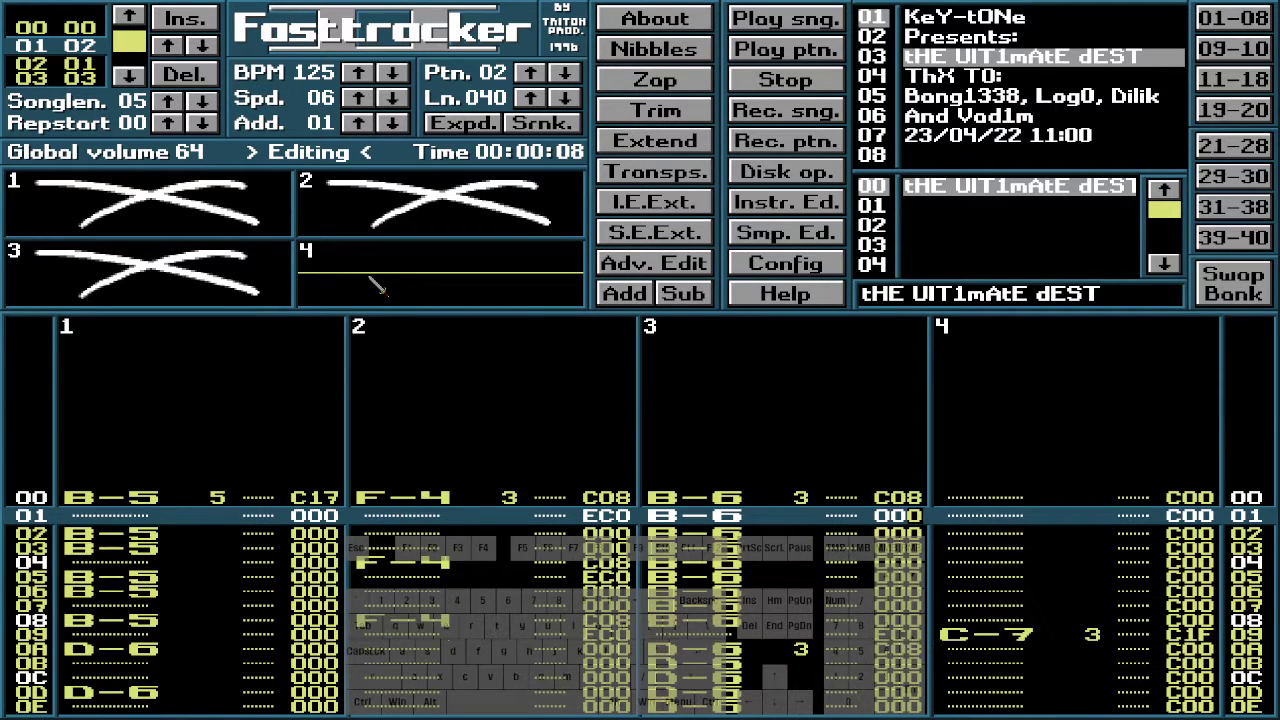
Replace the redundant C00 effects in rows 00 to 08 of channel 4 with 000
{"action": "key", "text": "Up"}
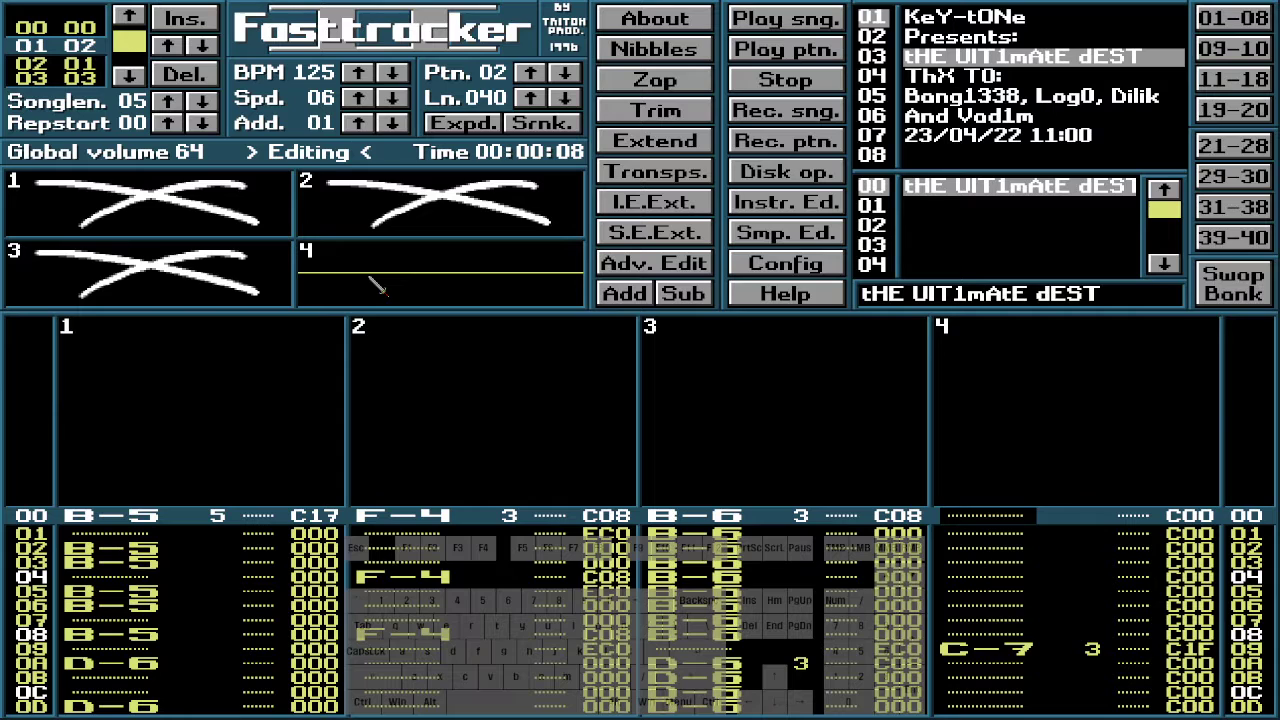
{"action": "key", "text": "Down"}
{"action": "key", "text": "Down"}
{"action": "key", "text": "Down"}
{"action": "key", "text": "Down"}
{"action": "key", "text": "Down"}
{"action": "key", "text": "Down"}
{"action": "key", "text": "Down"}
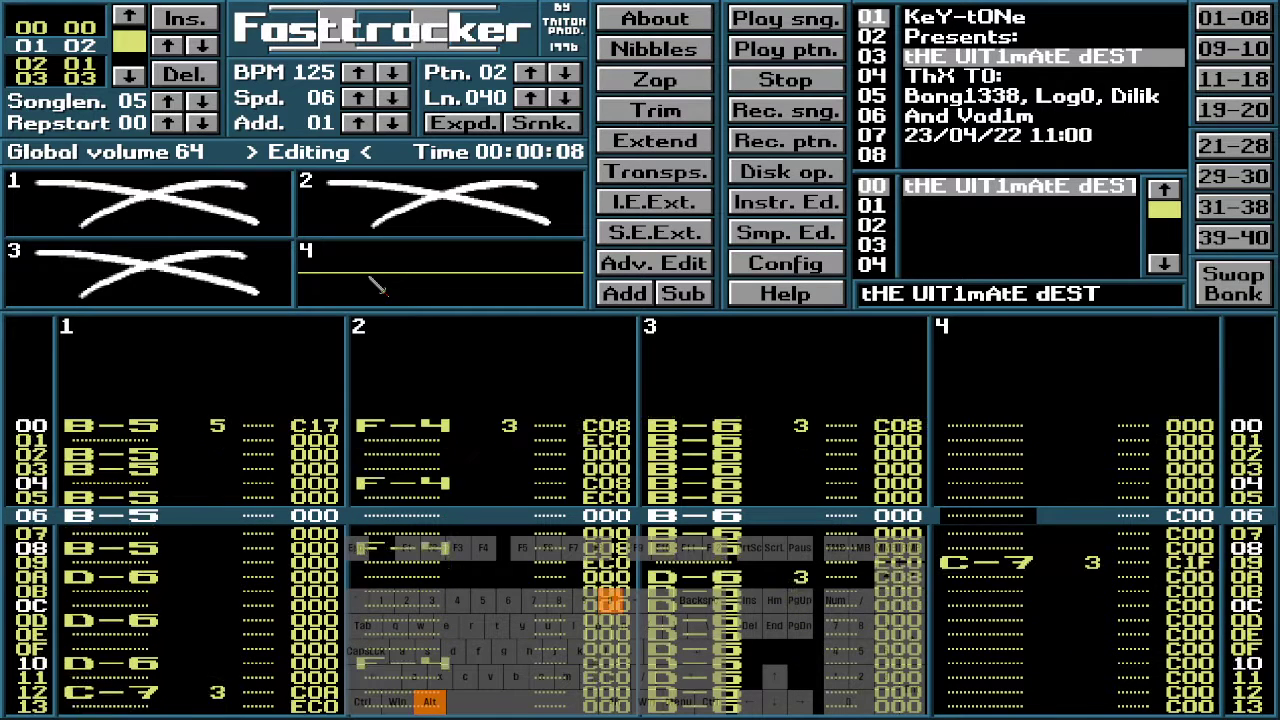
{"action": "key", "text": "Down"}
{"action": "key", "text": "Down"}
{"action": "key", "text": "Down"}
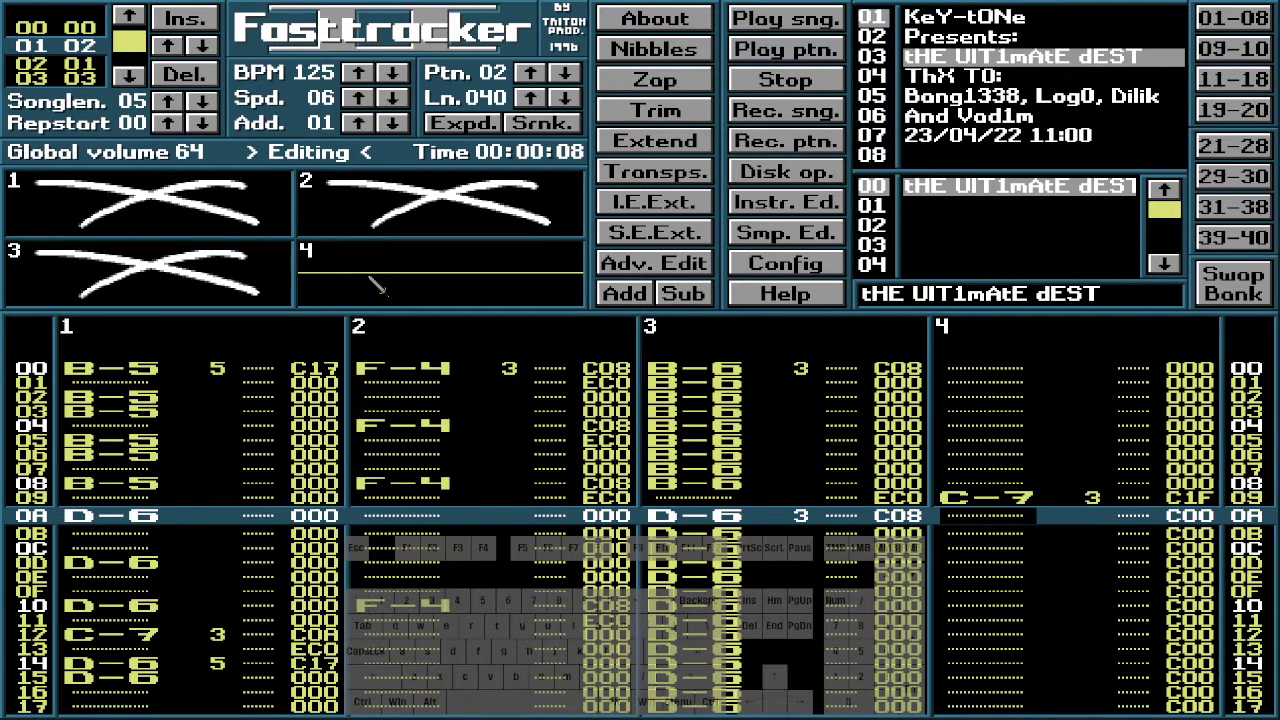
Replace the redundant C00 effects in rows 0A to 1E of channel 4 with 000
{"action": "key", "text": "Down"}
{"action": "key", "text": "Down"}
{"action": "key", "text": "Down"}
{"action": "key", "text": "Down"}
{"action": "key", "text": "Down"}
{"action": "key", "text": "Down"}
{"action": "key", "text": "Down"}
{"action": "key", "text": "Down"}
{"action": "key", "text": "Down"}
{"action": "key", "text": "Down"}
{"action": "key", "text": "Down"}
{"action": "key", "text": "Down"}
{"action": "key", "text": "Down"}
{"action": "key", "text": "Down"}
{"action": "key", "text": "Down"}
{"action": "key", "text": "Down"}
{"action": "key", "text": "Down"}
{"action": "key", "text": "Down"}
{"action": "key", "text": "Down"}
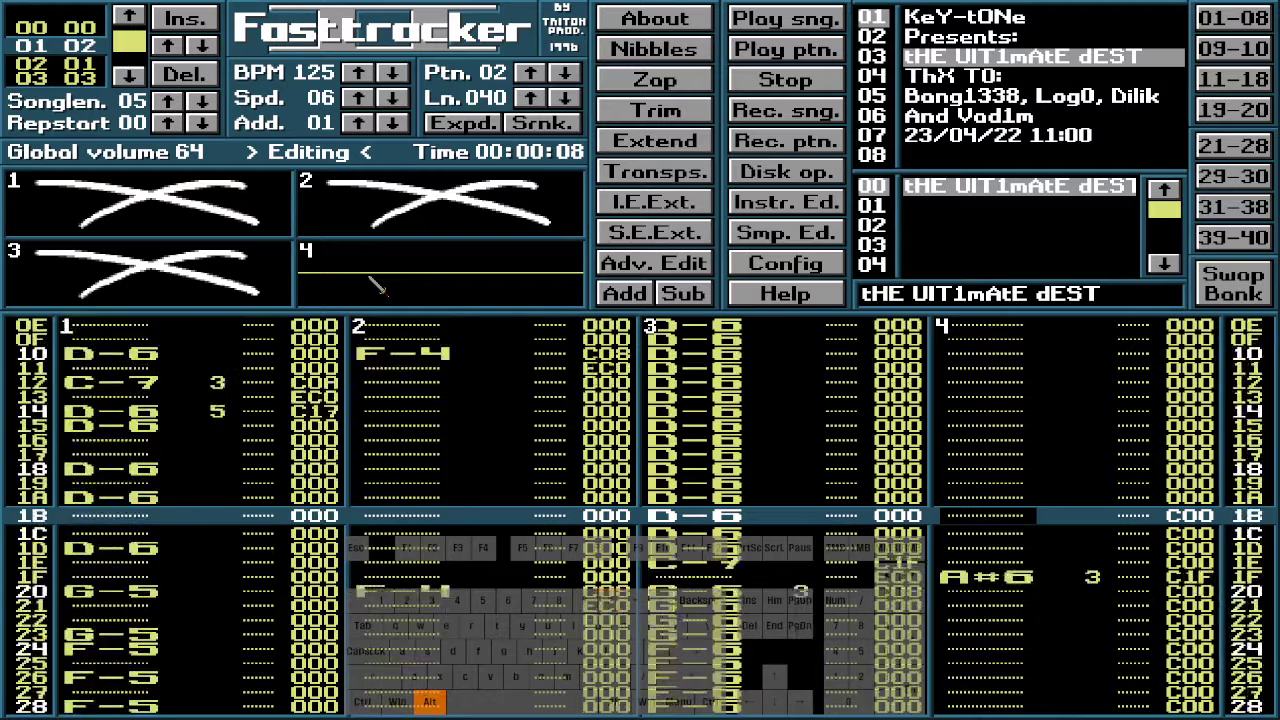
{"action": "key", "text": "Down"}
{"action": "key", "text": "Down"}
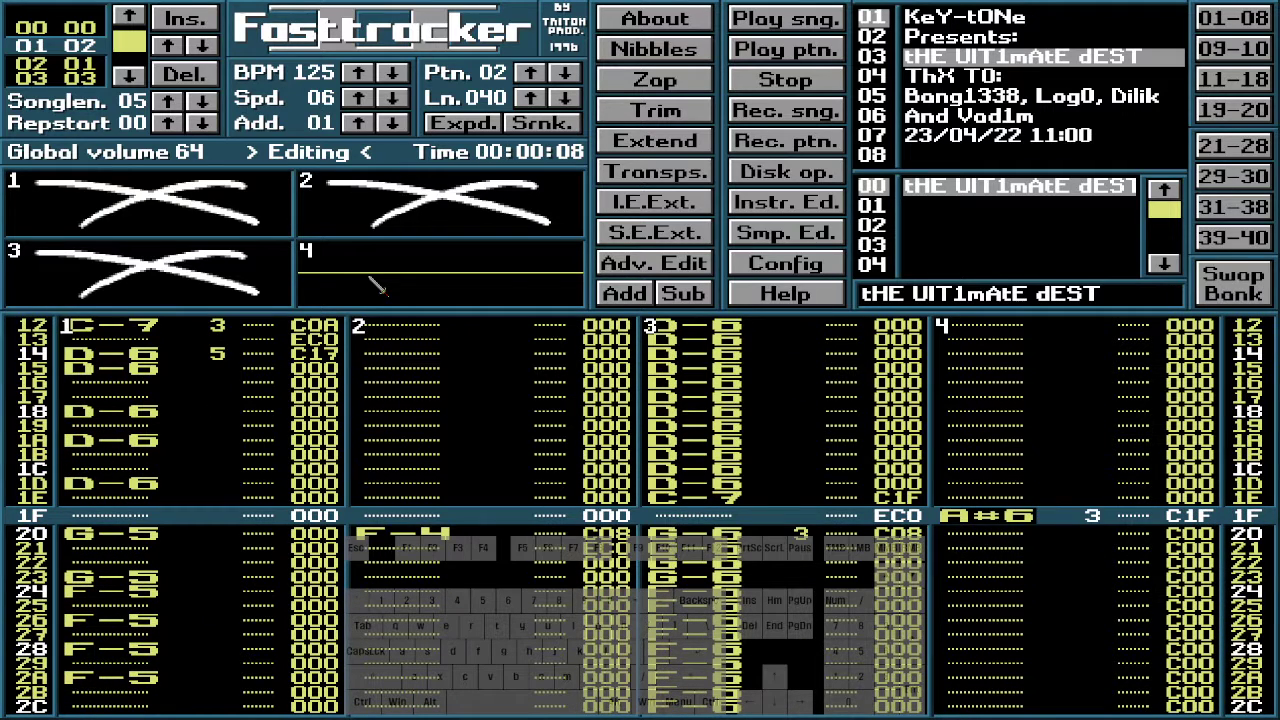
Replace the redundant C00 effects in rows 20 to 30 of channel 4 with 000
{"action": "key", "text": "Down"}
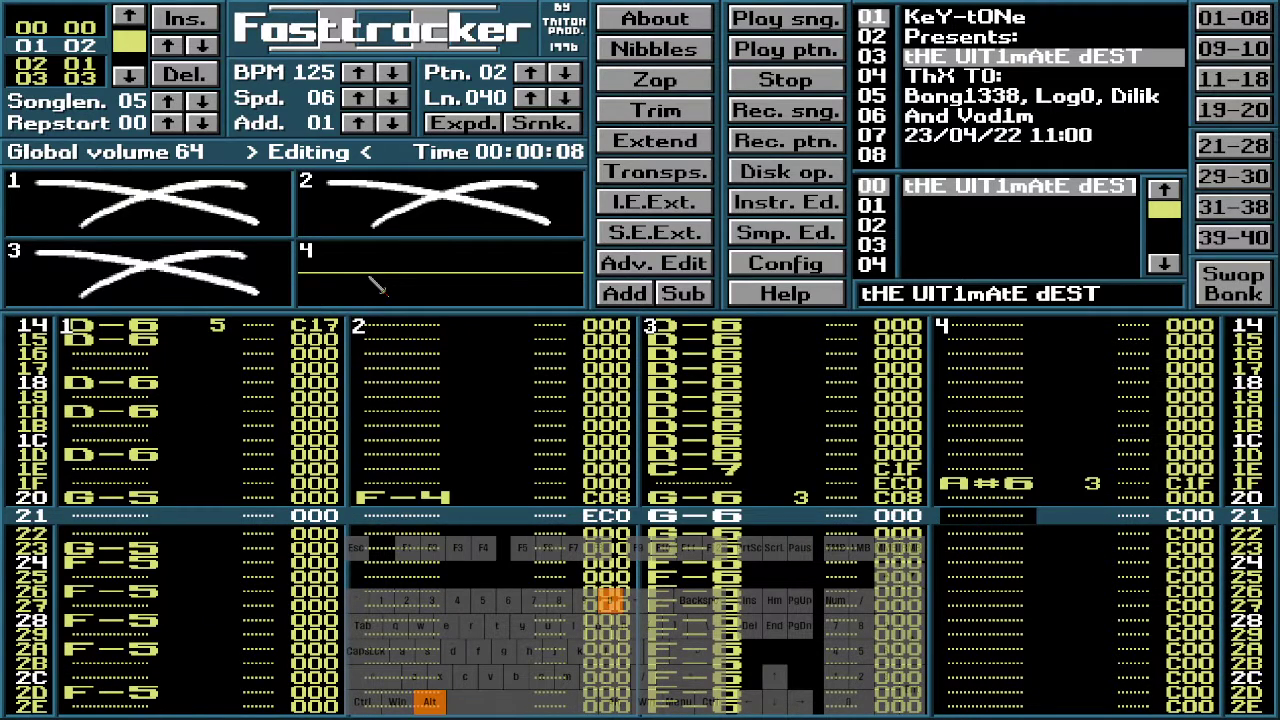
{"action": "key", "text": "Down"}
{"action": "key", "text": "Down"}
{"action": "key", "text": "Down"}
{"action": "key", "text": "Down"}
{"action": "key", "text": "Down"}
{"action": "key", "text": "Down"}
{"action": "key", "text": "Down"}
{"action": "key", "text": "Down"}
{"action": "key", "text": "Down"}
{"action": "key", "text": "Down"}
{"action": "key", "text": "Down"}
{"action": "key", "text": "Down"}
{"action": "key", "text": "Down"}
{"action": "key", "text": "Down"}
{"action": "key", "text": "Down"}
{"action": "key", "text": "Down"}
{"action": "key", "text": "Down"}
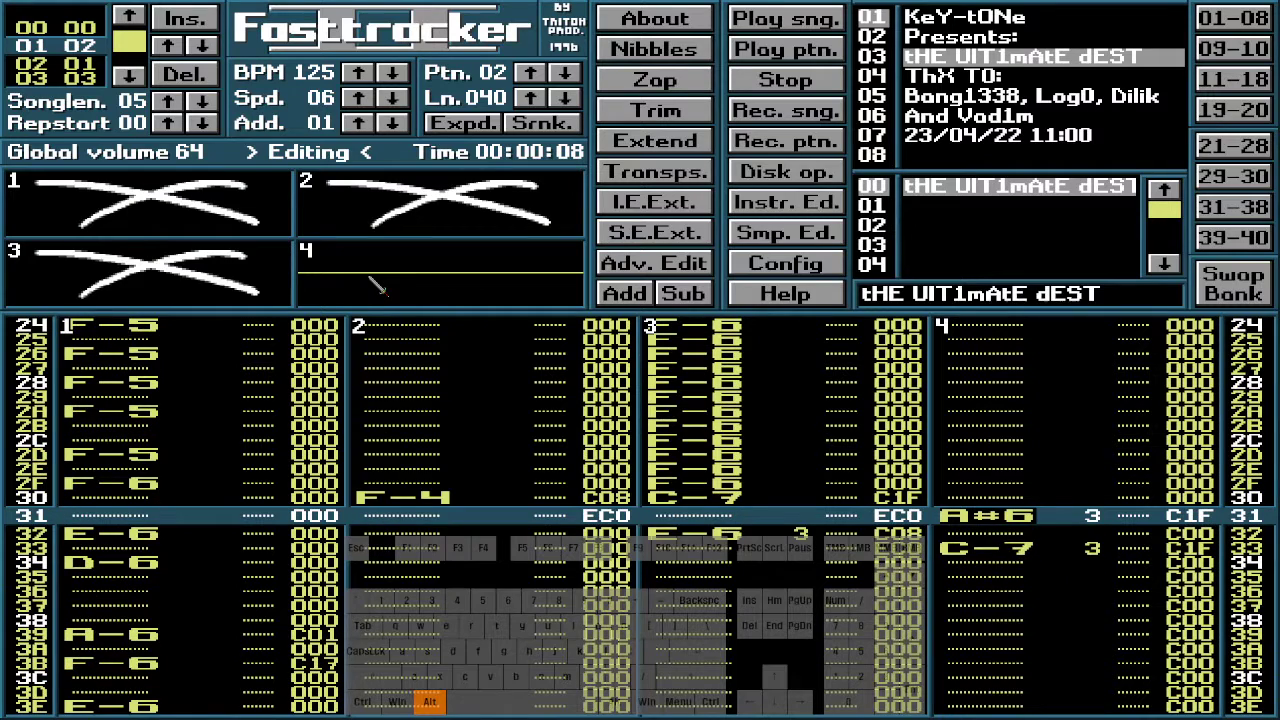
Replace the C00 effects in row 32 and rows 34 to 3E of channel 4 with 000
{"action": "key", "text": "Down"}
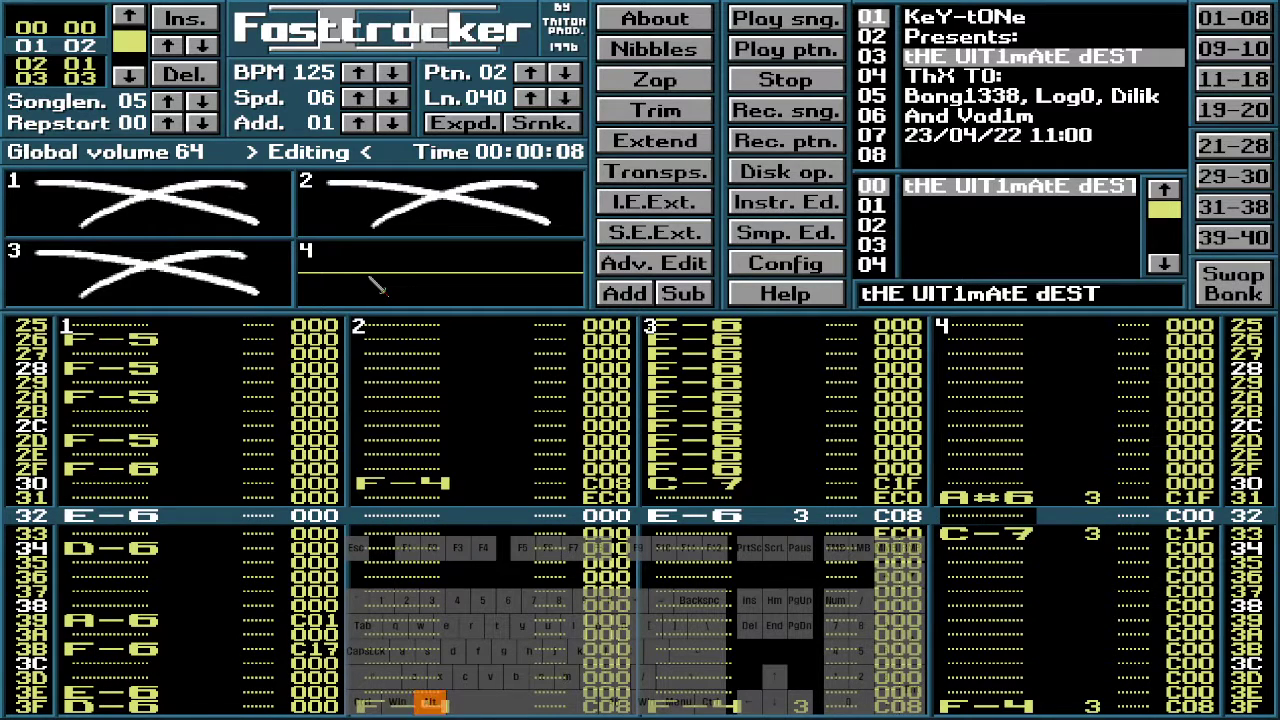
{"action": "key", "text": "Down"}
{"action": "key", "text": "Down"}
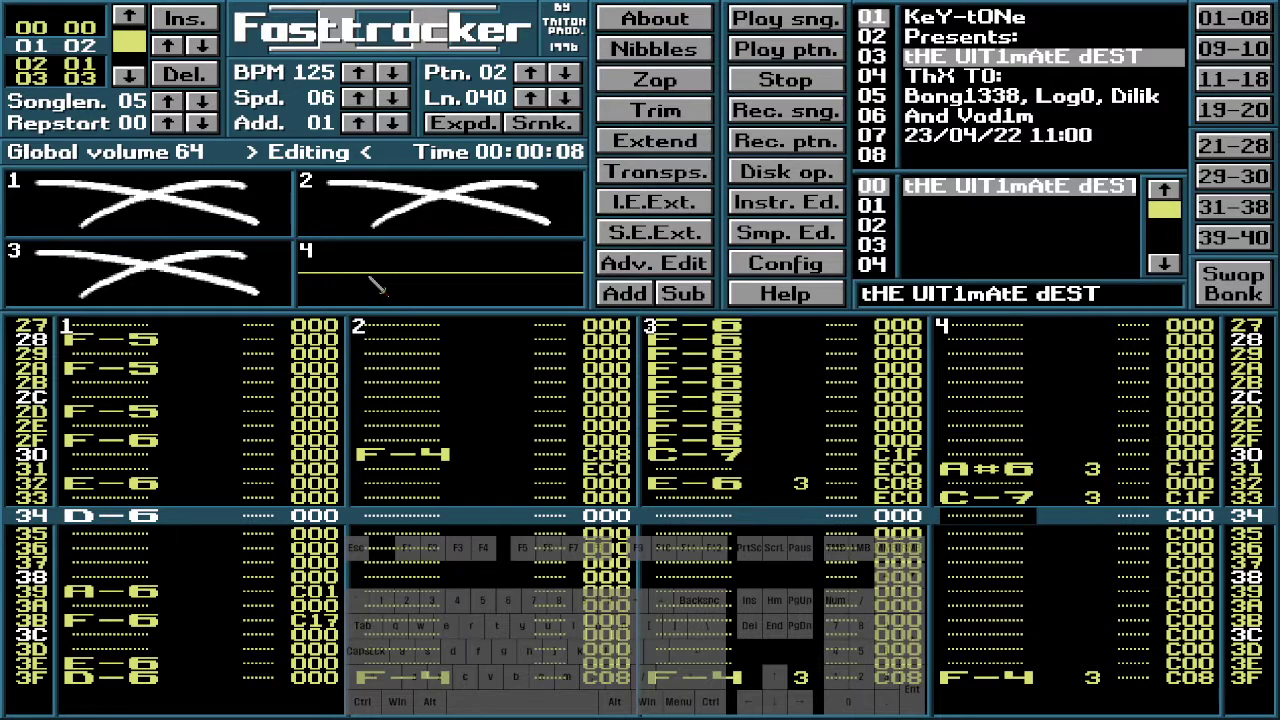
{"action": "key", "text": "Down"}
{"action": "key", "text": "Down"}
{"action": "key", "text": "Down"}
{"action": "key", "text": "Down"}
{"action": "key", "text": "Down"}
{"action": "key", "text": "Down"}
{"action": "key", "text": "Down"}
{"action": "key", "text": "Down"}
{"action": "key", "text": "Down"}
{"action": "key", "text": "Down"}
{"action": "key", "text": "Down"}
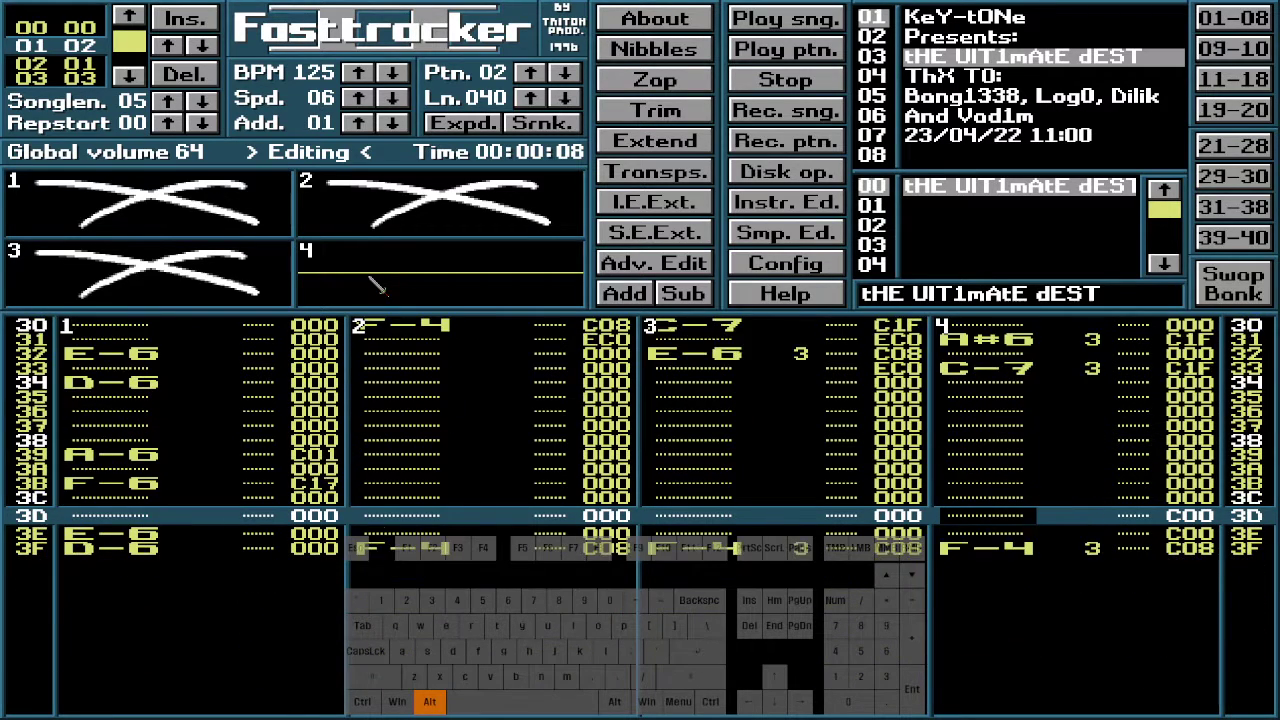
Go back to row 00 of channel 4 and set its effect to EC0
{"action": "key", "text": "Up"}
{"action": "key", "text": "Up"}
{"action": "key", "text": "Up"}
{"action": "key", "text": "Up"}
{"action": "key", "text": "Up"}
{"action": "key", "text": "Up"}
{"action": "key", "text": "Up"}
{"action": "key", "text": "Up"}
{"action": "key", "text": "Up"}
{"action": "key", "text": "Up"}
{"action": "key", "text": "Up"}
{"action": "key", "text": "Up"}
{"action": "key", "text": "Up"}
{"action": "key", "text": "Up"}
{"action": "key", "text": "Up"}
{"action": "key", "text": "Up"}
{"action": "key", "text": "Up"}
{"action": "key", "text": "Up"}
{"action": "key", "text": "Up"}
{"action": "key", "text": "Up"}
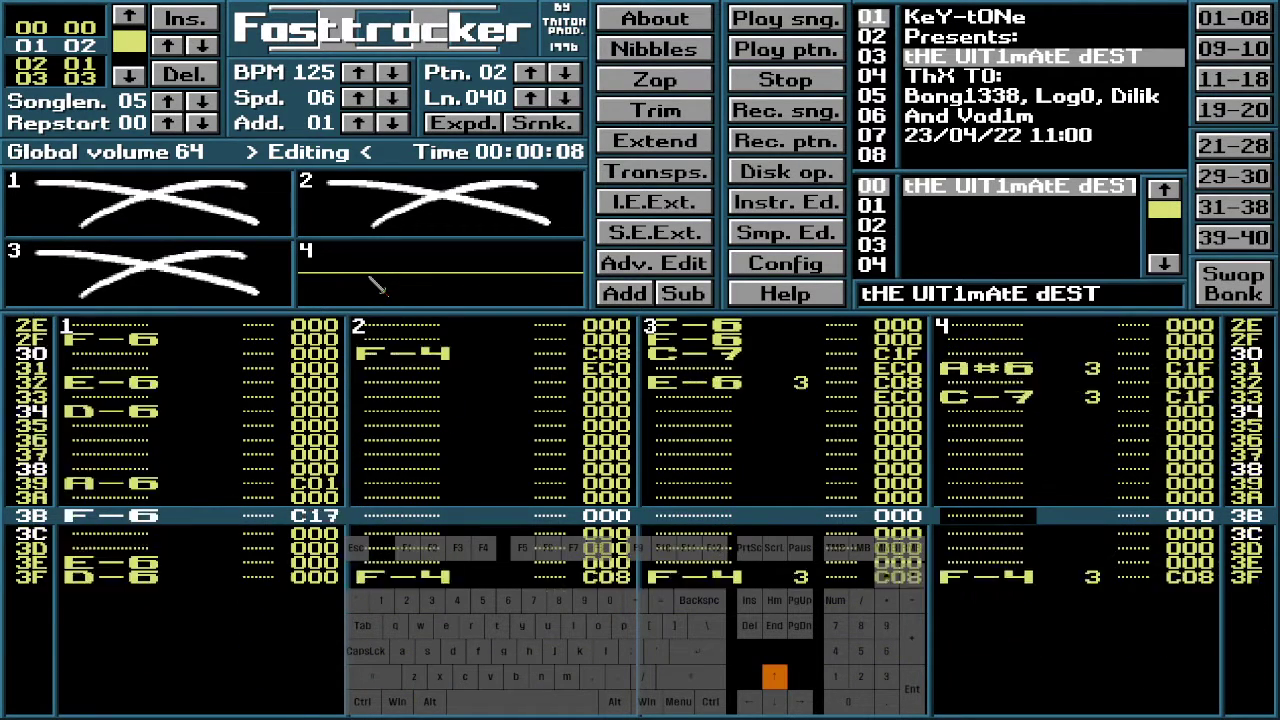
{"action": "key", "text": "Up"}
{"action": "key", "text": "Up"}
{"action": "key", "text": "Up"}
{"action": "key", "text": "Up"}
{"action": "key", "text": "Up"}
{"action": "key", "text": "Up"}
{"action": "key", "text": "Up"}
{"action": "key", "text": "Up"}
{"action": "key", "text": "Up"}
{"action": "key", "text": "Up"}
{"action": "key", "text": "Up"}
{"action": "key", "text": "Up"}
{"action": "key", "text": "Up"}
{"action": "key", "text": "Up"}
{"action": "key", "text": "Up"}
{"action": "key", "text": "Up"}
{"action": "key", "text": "Up"}
{"action": "key", "text": "Up"}
{"action": "key", "text": "Up"}
{"action": "key", "text": "Up"}
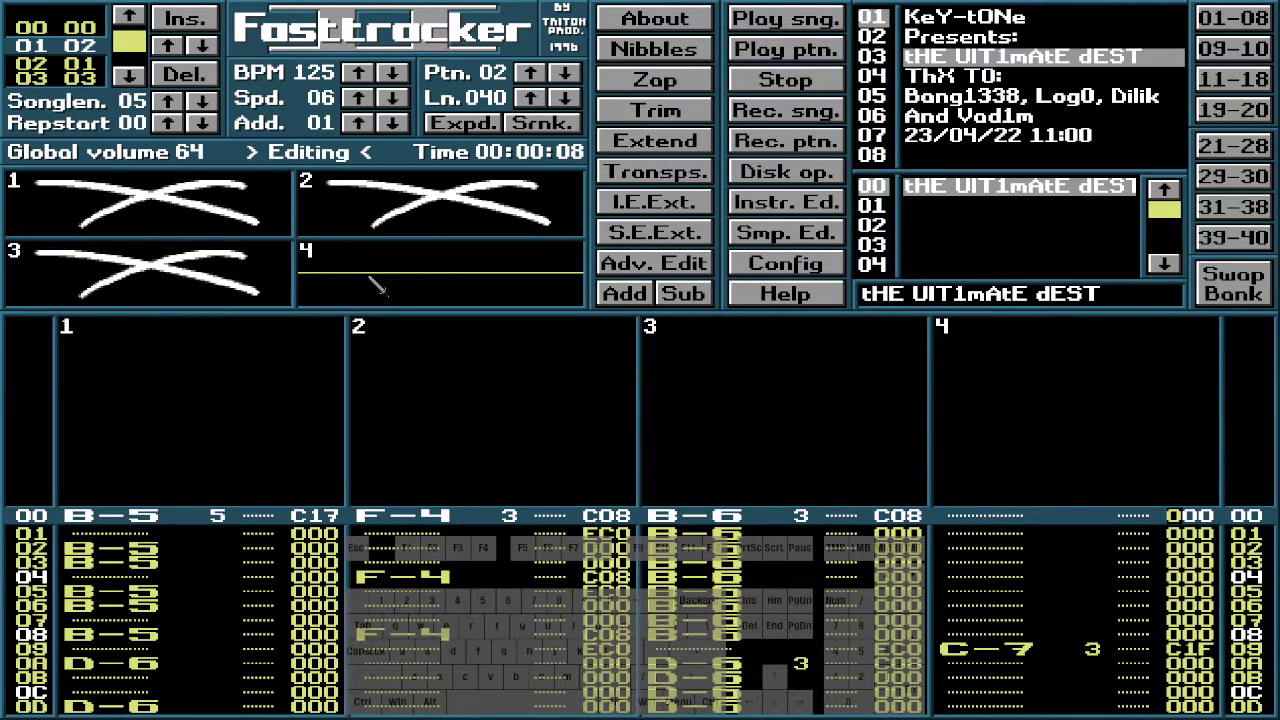
{"action": "key", "text": "Down"}
{"action": "key", "text": "Down"}
{"action": "key", "text": "Down"}
{"action": "key", "text": "Down"}
{"action": "key", "text": "Down"}
{"action": "key", "text": "Down"}
{"action": "key", "text": "Down"}
{"action": "key", "text": "Down"}
{"action": "key", "text": "Down"}
{"action": "key", "text": "Down"}
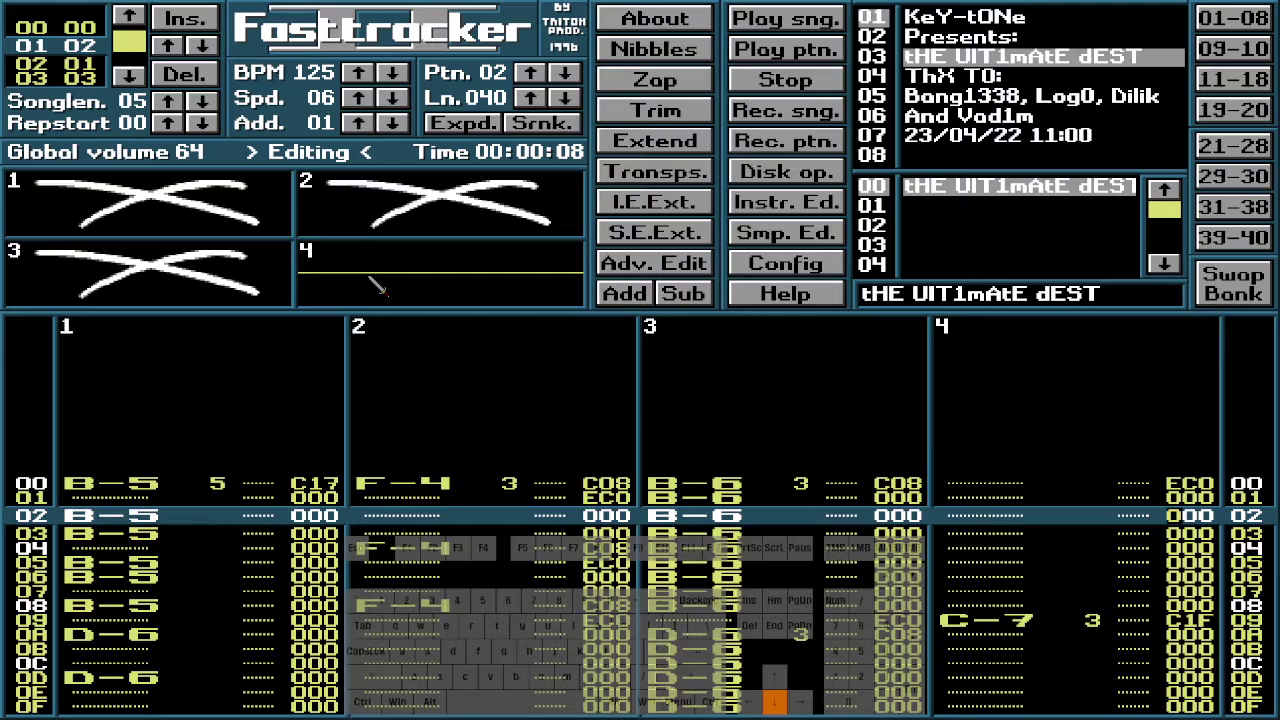
Set the effect in row 0A of channel 4, just after the C-7 note, to EC0
{"action": "key", "text": "Down"}
{"action": "key", "text": "Down"}
{"action": "key", "text": "Down"}
{"action": "key", "text": "Down"}
{"action": "key", "text": "Down"}
{"action": "key", "text": "Down"}
{"action": "key", "text": "Down"}
{"action": "key", "text": "Down"}
{"action": "key", "text": "Down"}
{"action": "key", "text": "Down"}
{"action": "key", "text": "Down"}
{"action": "key", "text": "Down"}
{"action": "key", "text": "Down"}
{"action": "key", "text": "Down"}
{"action": "key", "text": "Down"}
{"action": "key", "text": "Down"}
{"action": "key", "text": "Down"}
{"action": "key", "text": "Down"}
{"action": "key", "text": "Down"}
{"action": "key", "text": "Down"}
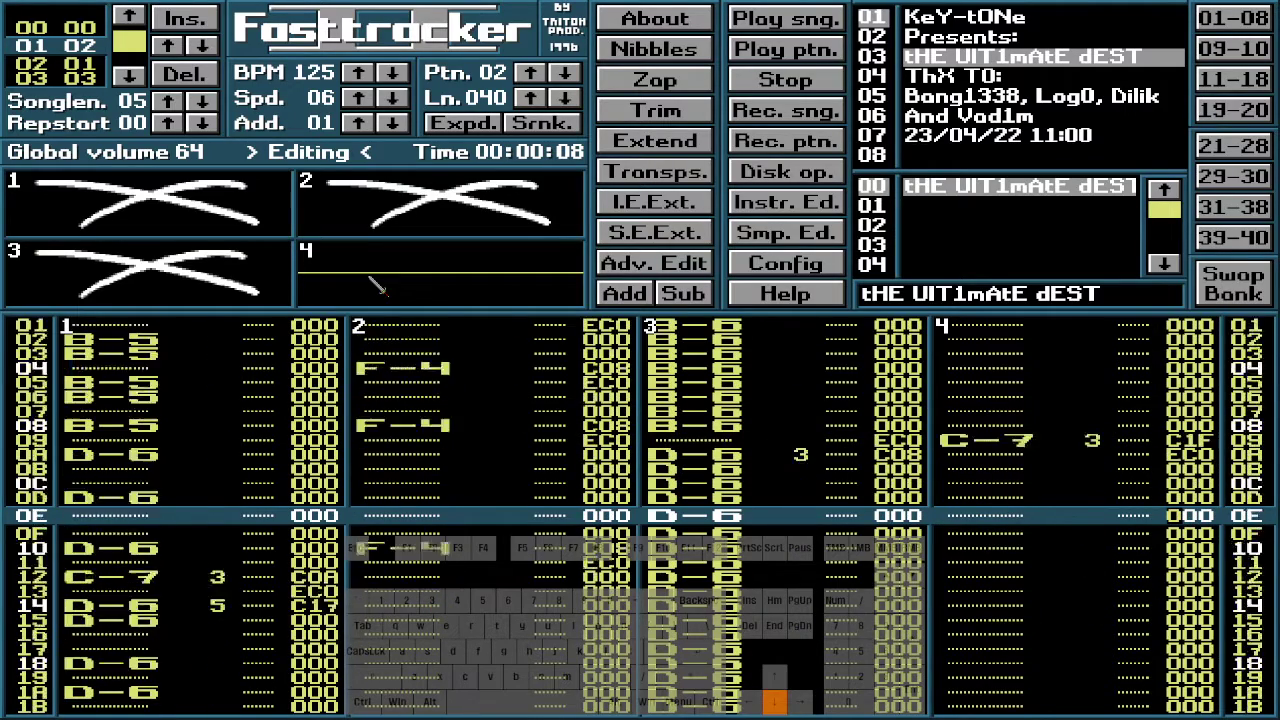
Set the effect in row 20 of channel 4, just after the A#6 note, to EC0
{"action": "key", "text": "Down"}
{"action": "key", "text": "Down"}
{"action": "key", "text": "Down"}
{"action": "key", "text": "Down"}
{"action": "key", "text": "Down"}
{"action": "key", "text": "Down"}
{"action": "key", "text": "Down"}
{"action": "key", "text": "Down"}
{"action": "key", "text": "Down"}
{"action": "key", "text": "Down"}
{"action": "key", "text": "Down"}
{"action": "key", "text": "Down"}
{"action": "key", "text": "Down"}
{"action": "key", "text": "Down"}
{"action": "key", "text": "Down"}
{"action": "key", "text": "Down"}
{"action": "key", "text": "Down"}
{"action": "key", "text": "Down"}
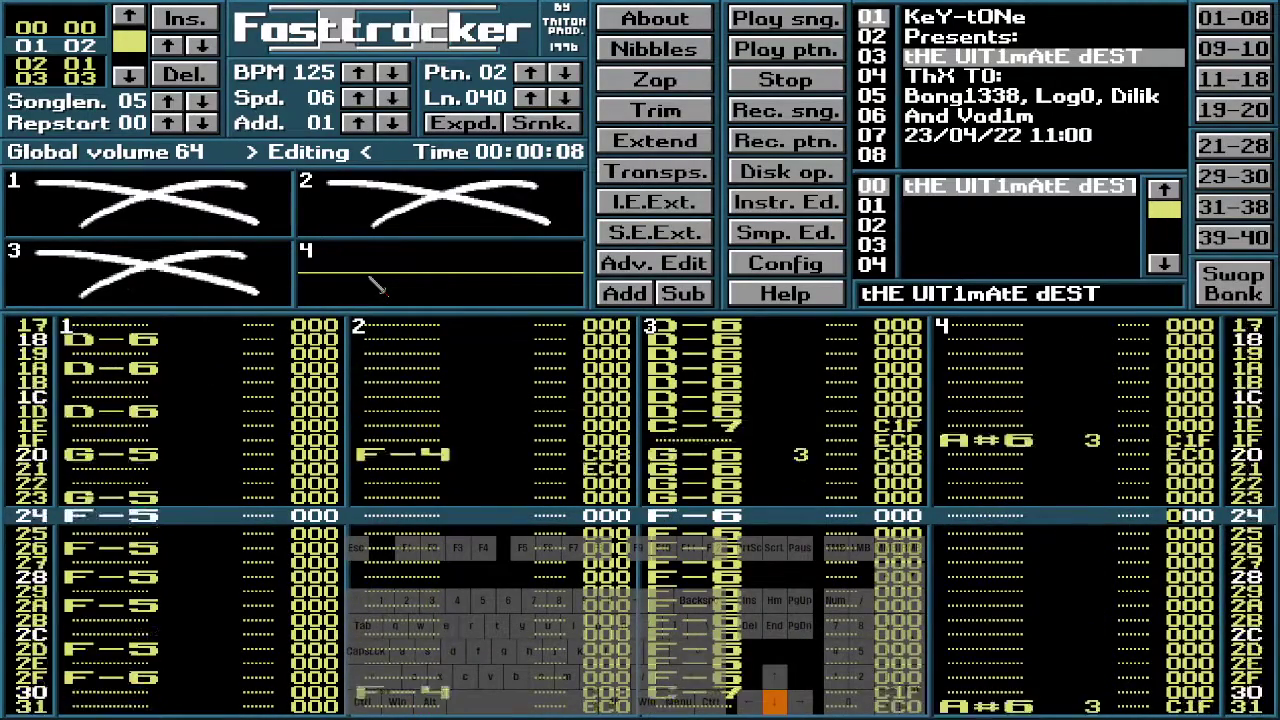
Set the effects in rows 32 and 34 of channel 4, after the A#6 and C-7 notes, to EC0
{"action": "key", "text": "Down"}
{"action": "key", "text": "Down"}
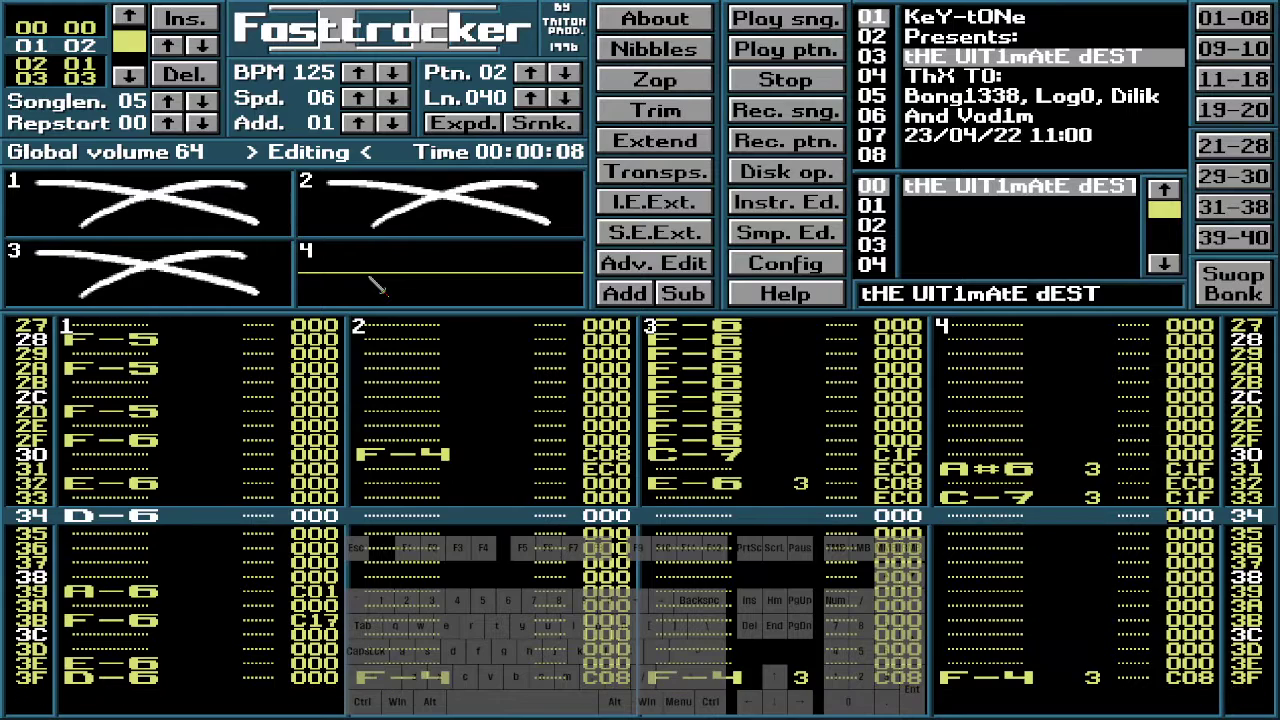
{"action": "key", "text": "Down"}
{"action": "key", "text": "Down"}
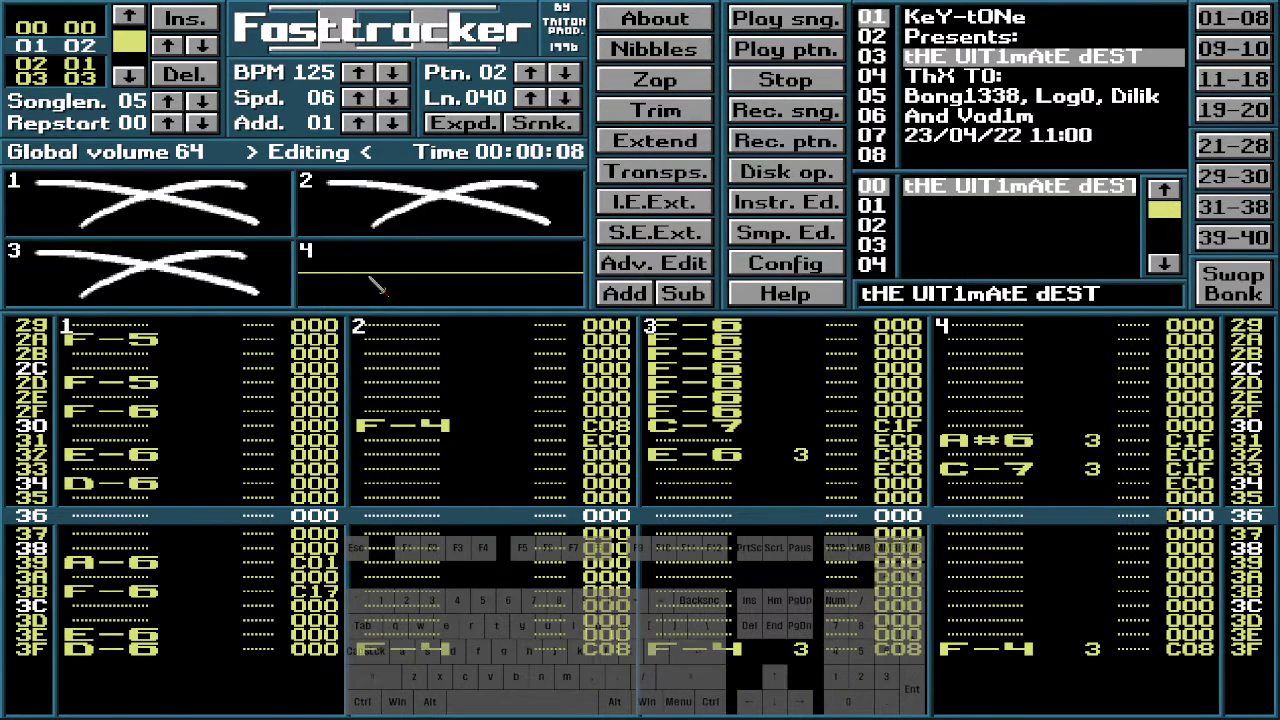
Play pattern 02 with all channels unmuted, and move to song position 02 to play pattern 01
{"action": "key", "text": "Control_R"}
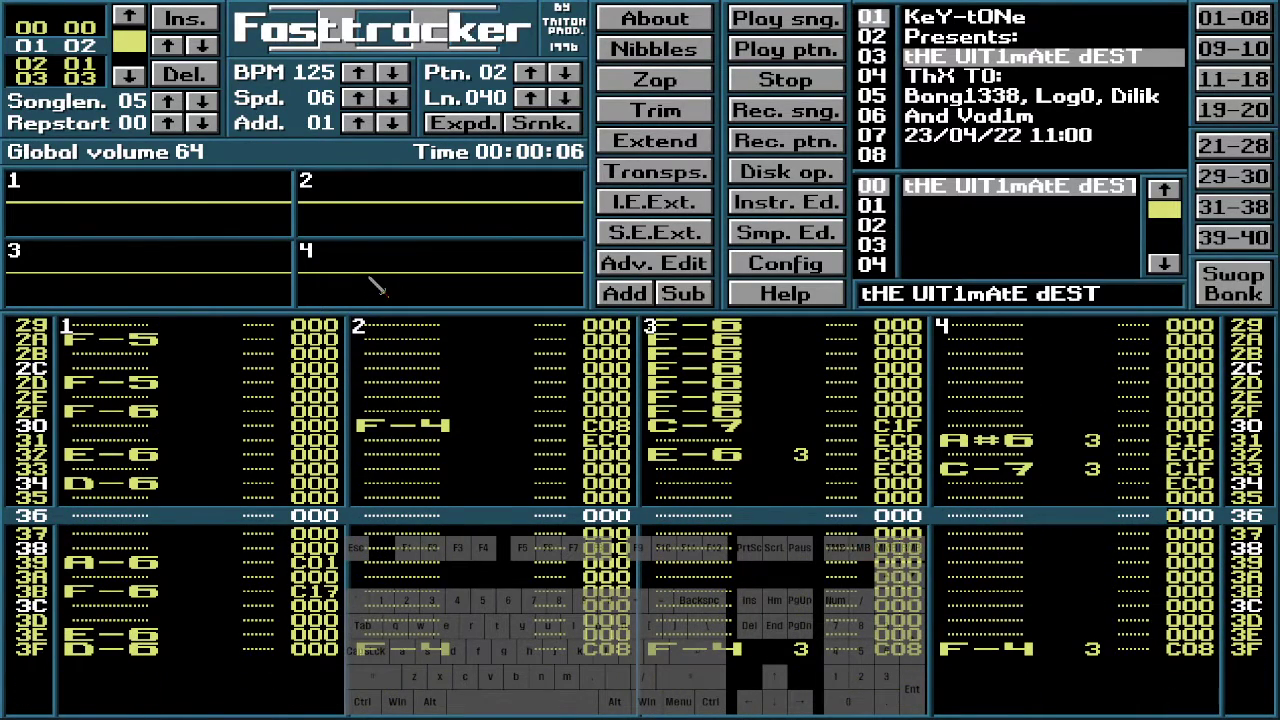
{"action": "key", "text": "Alt_R"}
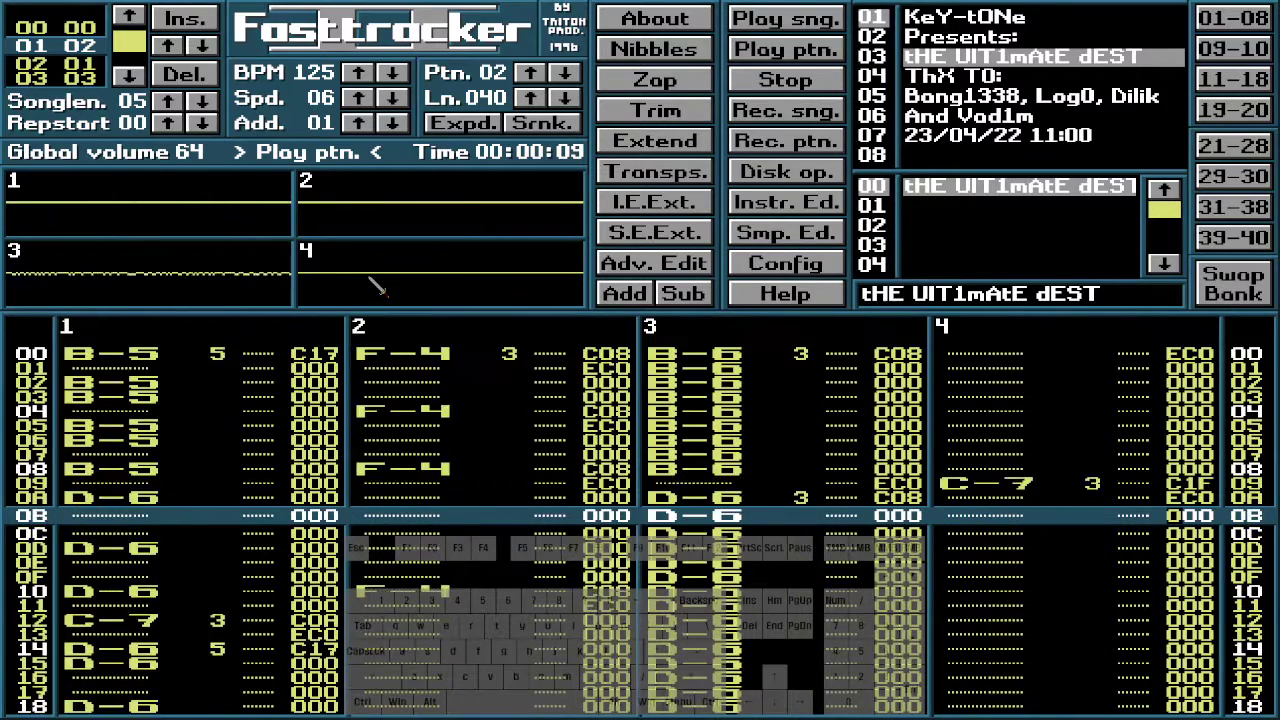
{"action": "key", "text": "space"}
{"action": "key", "text": "shift+Right"}
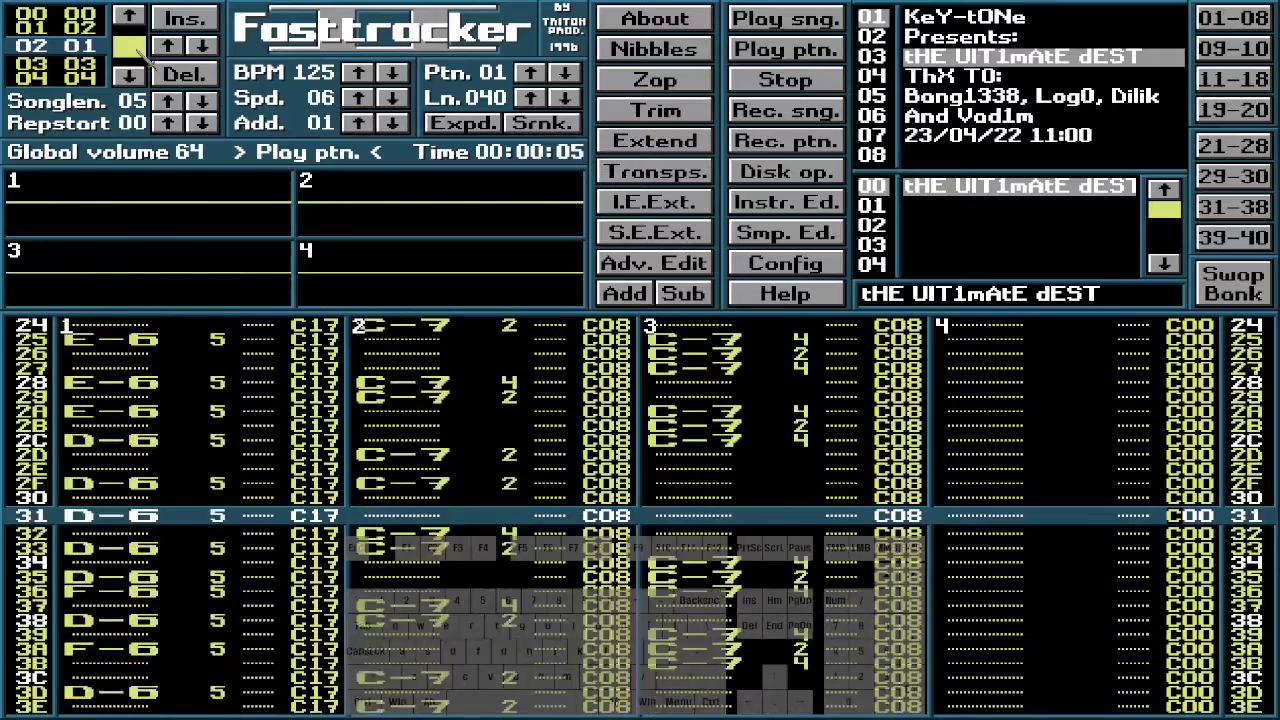
{"action": "key", "text": "space"}
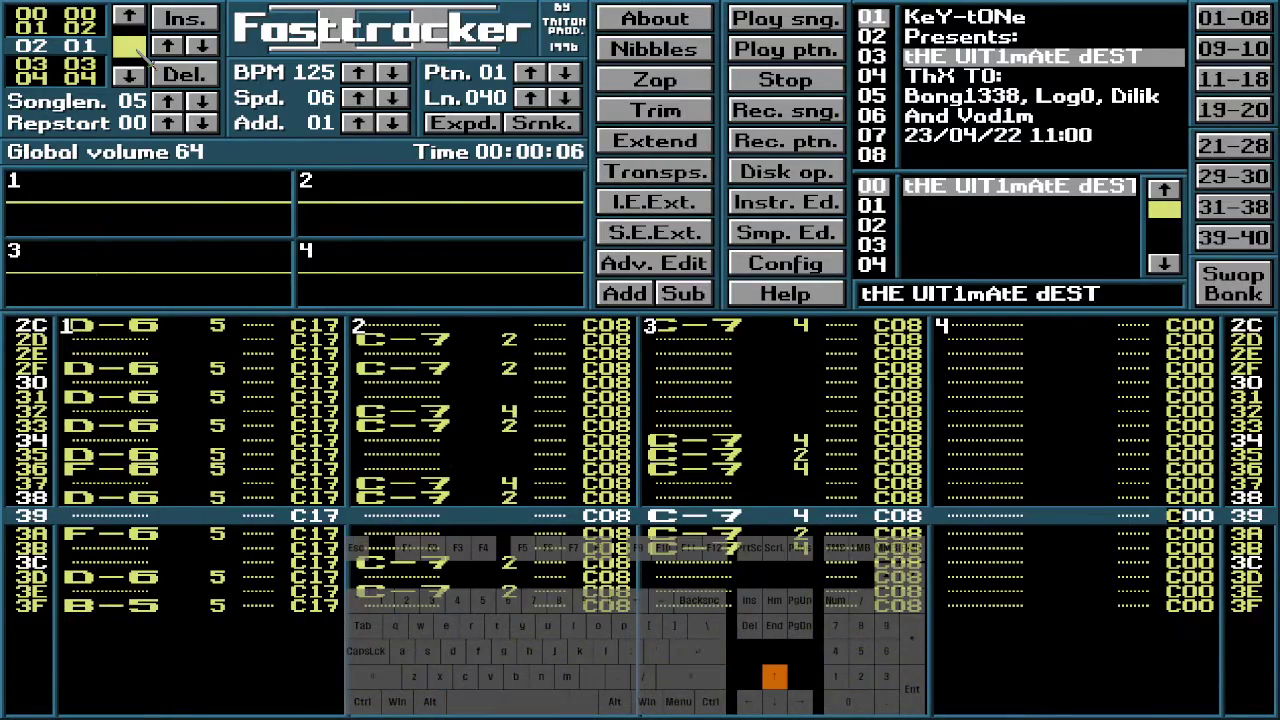
In pattern 01, clear the repeated C17 effects from every row of channel 1 after row 00
{"action": "key", "text": "Up"}
{"action": "key", "text": "Up"}
{"action": "key", "text": "Up"}
{"action": "key", "text": "Up"}
{"action": "key", "text": "Up"}
{"action": "key", "text": "Up"}
{"action": "key", "text": "Up"}
{"action": "key", "text": "Up"}
{"action": "key", "text": "Up"}
{"action": "key", "text": "Up"}
{"action": "key", "text": "Up"}
{"action": "key", "text": "Up"}
{"action": "key", "text": "Up"}
{"action": "key", "text": "Up"}
{"action": "key", "text": "Up"}
{"action": "key", "text": "Up"}
{"action": "key", "text": "Up"}
{"action": "key", "text": "Up"}
{"action": "key", "text": "Up"}
{"action": "key", "text": "Up"}
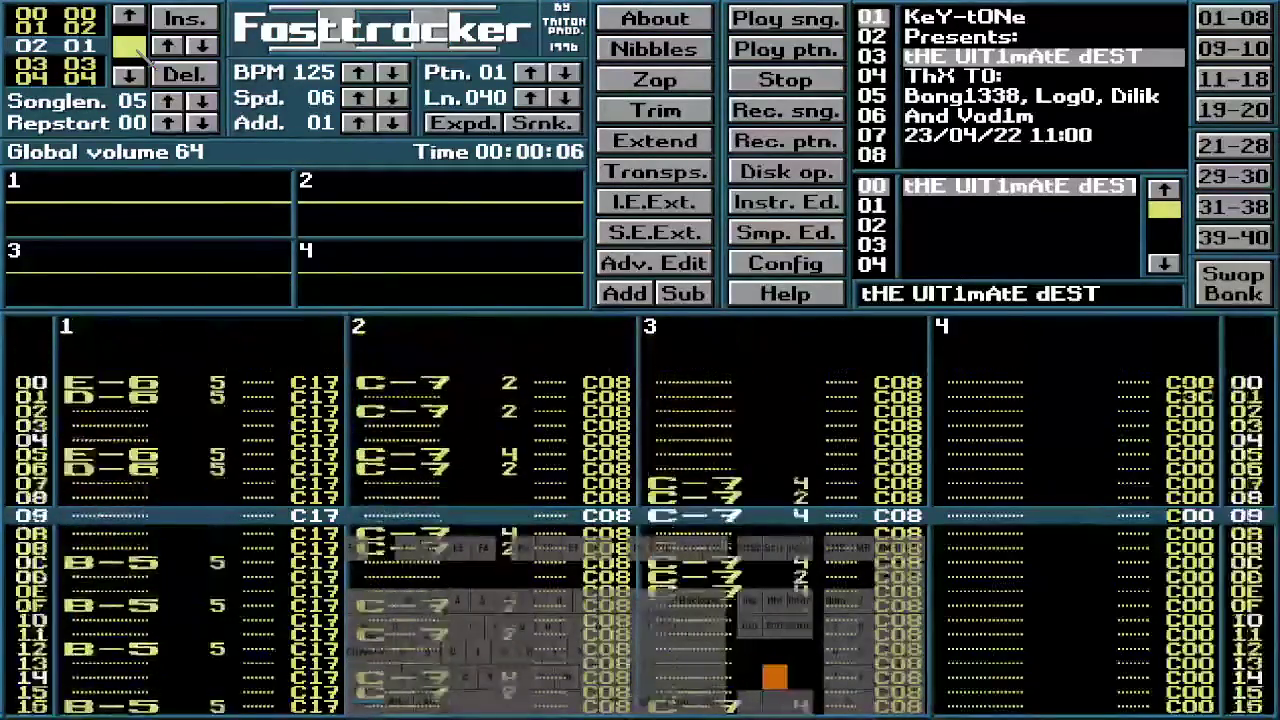
{"action": "key", "text": "Up"}
{"action": "key", "text": "Up"}
{"action": "key", "text": "Up"}
{"action": "key", "text": "Up"}
{"action": "key", "text": "Up"}
{"action": "key", "text": "Up"}
{"action": "key", "text": "Up"}
{"action": "key", "text": "Up"}
{"action": "key", "text": "Up"}
{"action": "key", "text": "Up"}
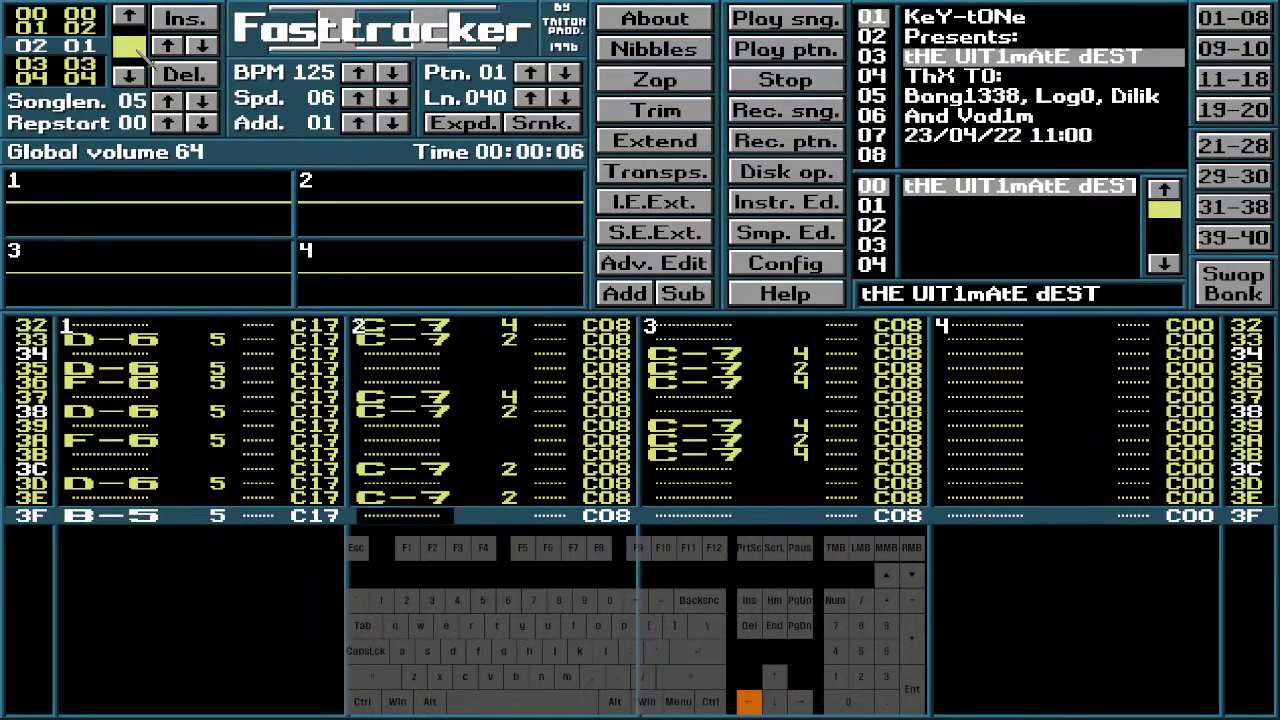
{"action": "key", "text": "Up"}
{"action": "key", "text": "Up"}
{"action": "key", "text": "Up"}
{"action": "key", "text": "Up"}
{"action": "key", "text": "Up"}
{"action": "key", "text": "Up"}
{"action": "key", "text": "Up"}
{"action": "key", "text": "Up"}
{"action": "key", "text": "Up"}
{"action": "key", "text": "Up"}
{"action": "key", "text": "Up"}
{"action": "key", "text": "Up"}
{"action": "key", "text": "Up"}
{"action": "key", "text": "Up"}
{"action": "key", "text": "Up"}
{"action": "key", "text": "Up"}
{"action": "key", "text": "Up"}
{"action": "key", "text": "Up"}
{"action": "key", "text": "Up"}
{"action": "key", "text": "Up"}
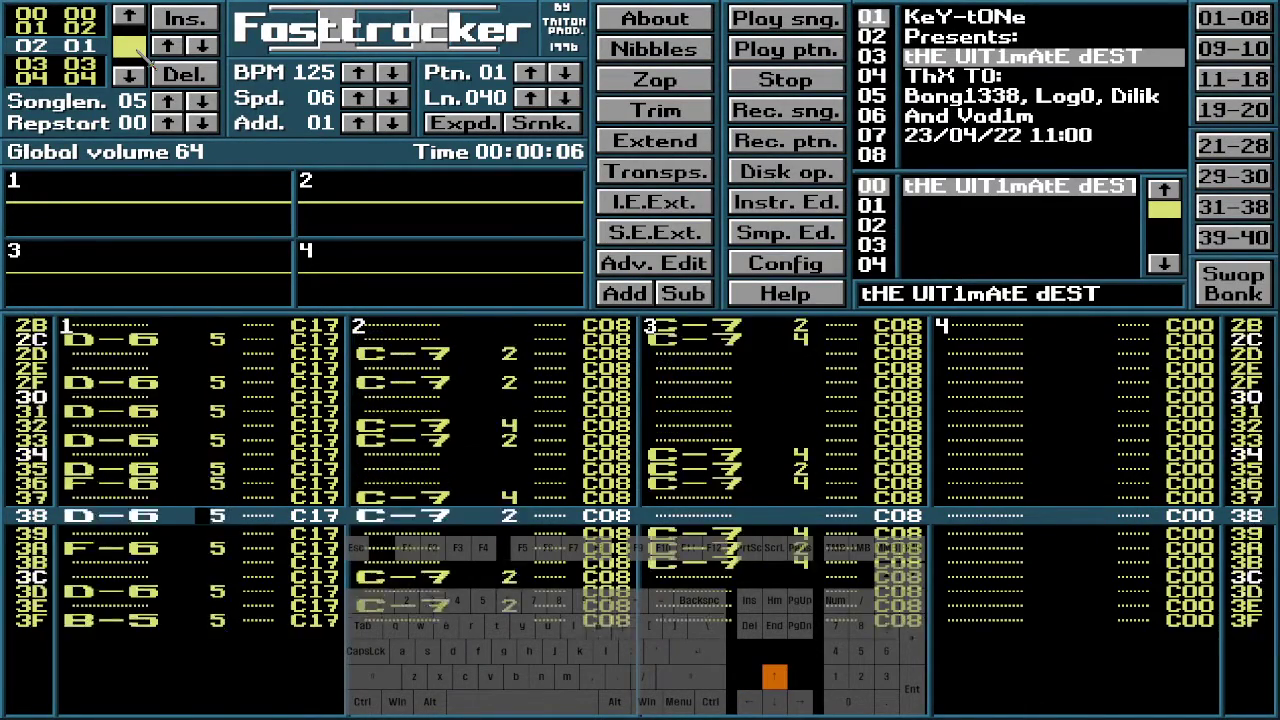
{"action": "key", "text": "Up"}
{"action": "key", "text": "Up"}
{"action": "key", "text": "Up"}
{"action": "key", "text": "Up"}
{"action": "key", "text": "Up"}
{"action": "key", "text": "Up"}
{"action": "key", "text": "Up"}
{"action": "key", "text": "Up"}
{"action": "key", "text": "Up"}
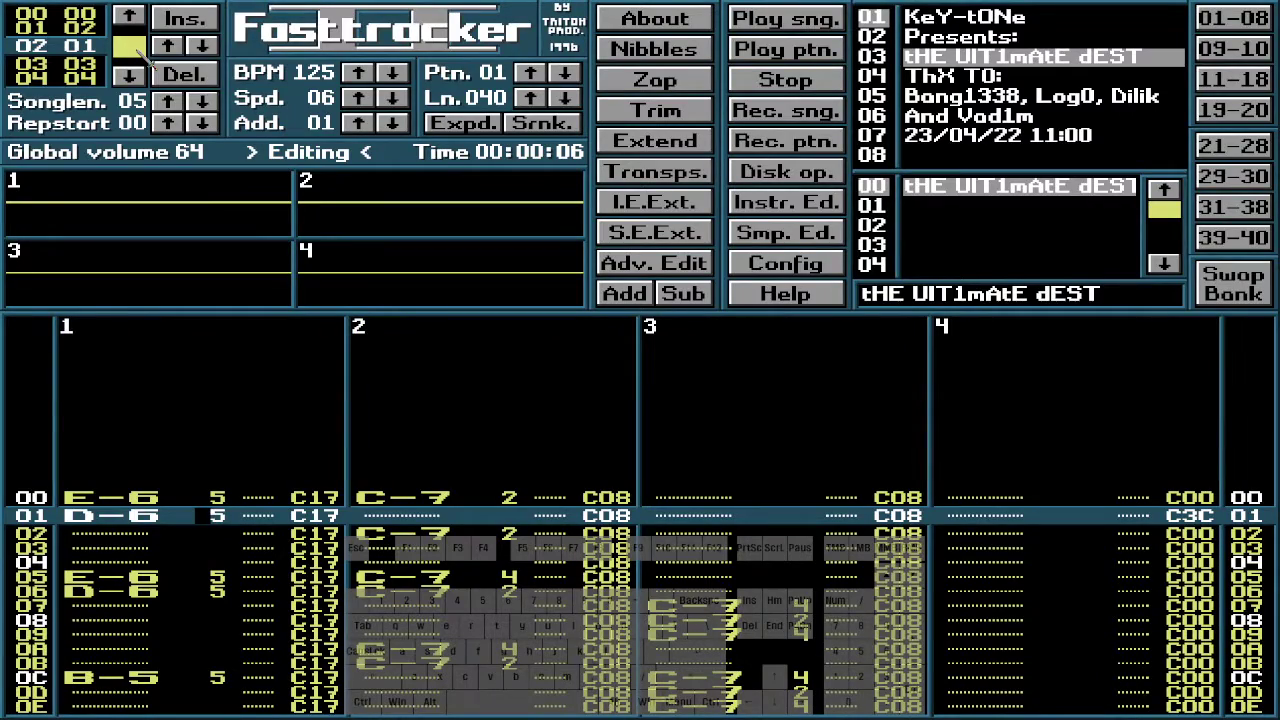
{"action": "key", "text": "Down"}
{"action": "key", "text": "Down"}
{"action": "key", "text": "Down"}
{"action": "key", "text": "Down"}
{"action": "key", "text": "Down"}
{"action": "key", "text": "Down"}
{"action": "key", "text": "Down"}
{"action": "key", "text": "Down"}
{"action": "key", "text": "Down"}
{"action": "key", "text": "Down"}
{"action": "key", "text": "Down"}
{"action": "key", "text": "Down"}
{"action": "key", "text": "Down"}
{"action": "key", "text": "Down"}
{"action": "key", "text": "Down"}
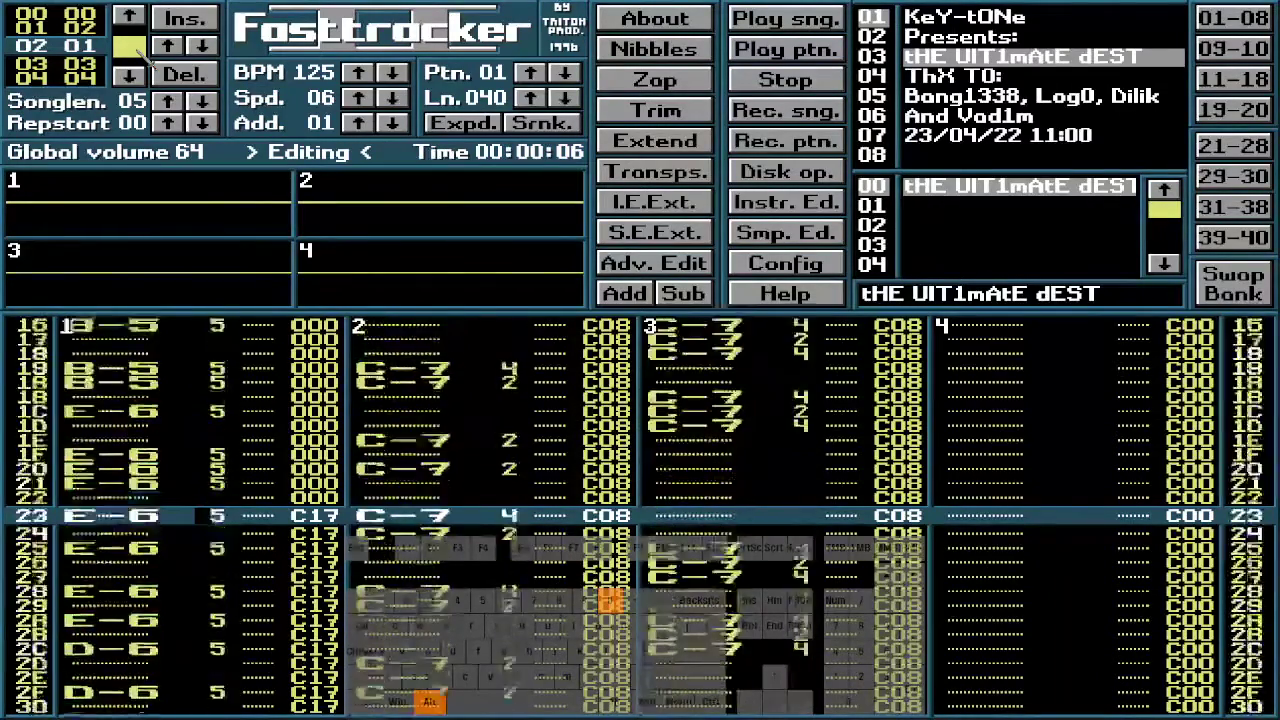
{"action": "key", "text": "Down"}
{"action": "key", "text": "Down"}
{"action": "key", "text": "Down"}
{"action": "key", "text": "Down"}
{"action": "key", "text": "Down"}
{"action": "key", "text": "Down"}
{"action": "key", "text": "Down"}
{"action": "key", "text": "Down"}
{"action": "key", "text": "Down"}
{"action": "key", "text": "Down"}
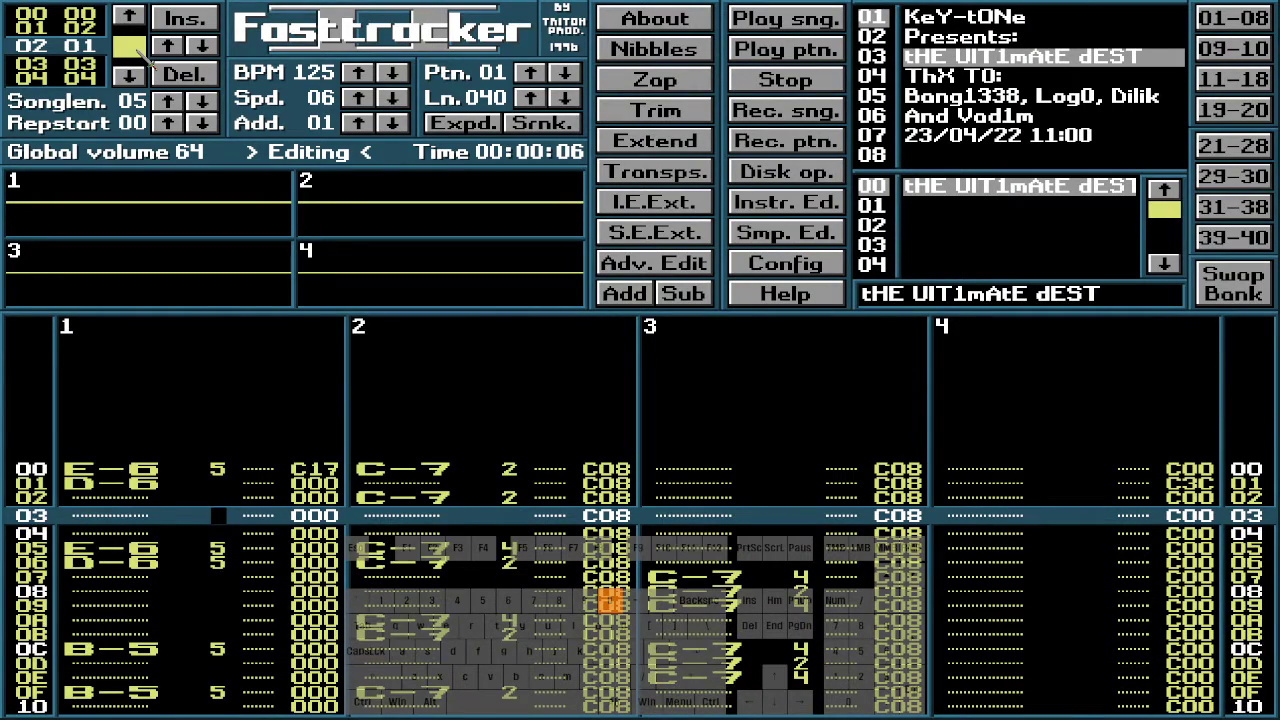
Remove the repeated instrument number 5 from the channel 1 notes of pattern 01 after row 00
{"action": "key", "text": "Down"}
{"action": "key", "text": "Down"}
{"action": "key", "text": "Down"}
{"action": "key", "text": "Down"}
{"action": "key", "text": "Down"}
{"action": "key", "text": "Down"}
{"action": "key", "text": "Down"}
{"action": "key", "text": "Down"}
{"action": "key", "text": "Down"}
{"action": "key", "text": "Down"}
{"action": "key", "text": "Down"}
{"action": "key", "text": "Down"}
{"action": "key", "text": "Down"}
{"action": "key", "text": "Down"}
{"action": "key", "text": "Down"}
{"action": "key", "text": "Down"}
{"action": "key", "text": "Down"}
{"action": "key", "text": "Down"}
{"action": "key", "text": "Down"}
{"action": "key", "text": "Down"}
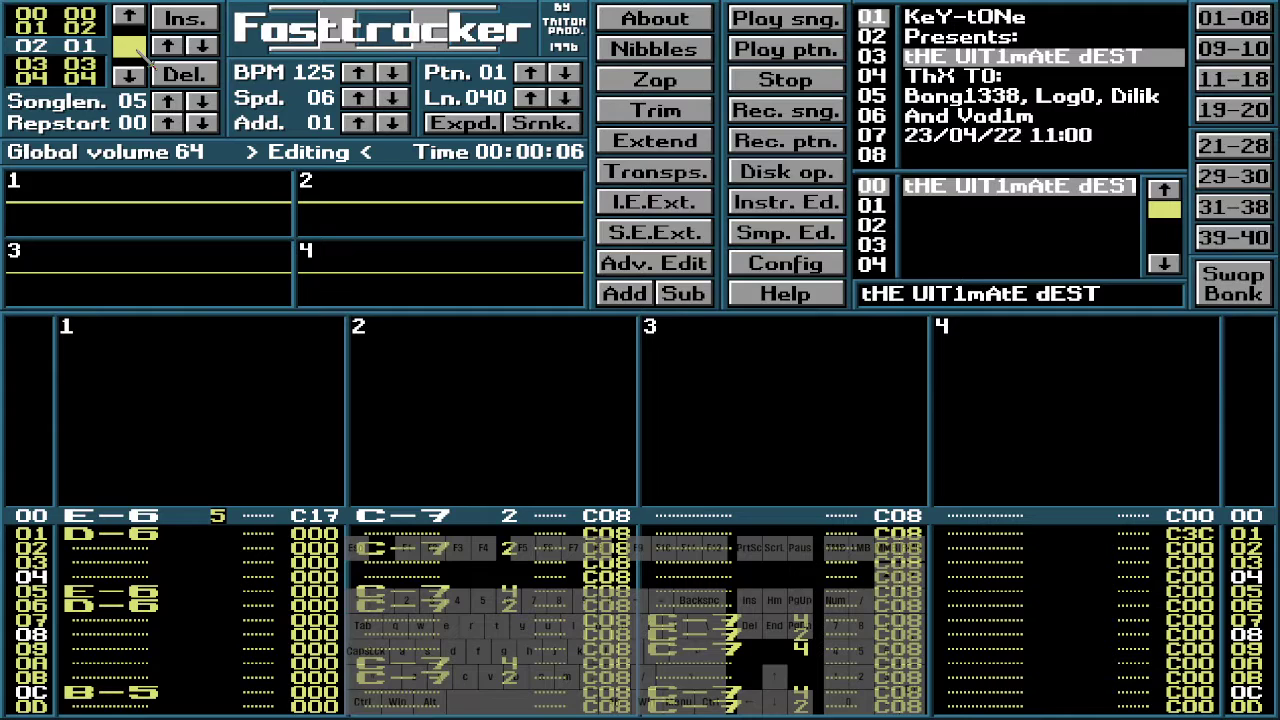
Play pattern 01 from its beginning several times to check channel 1, stopping each playback before the end
{"action": "key", "text": "Control_R"}
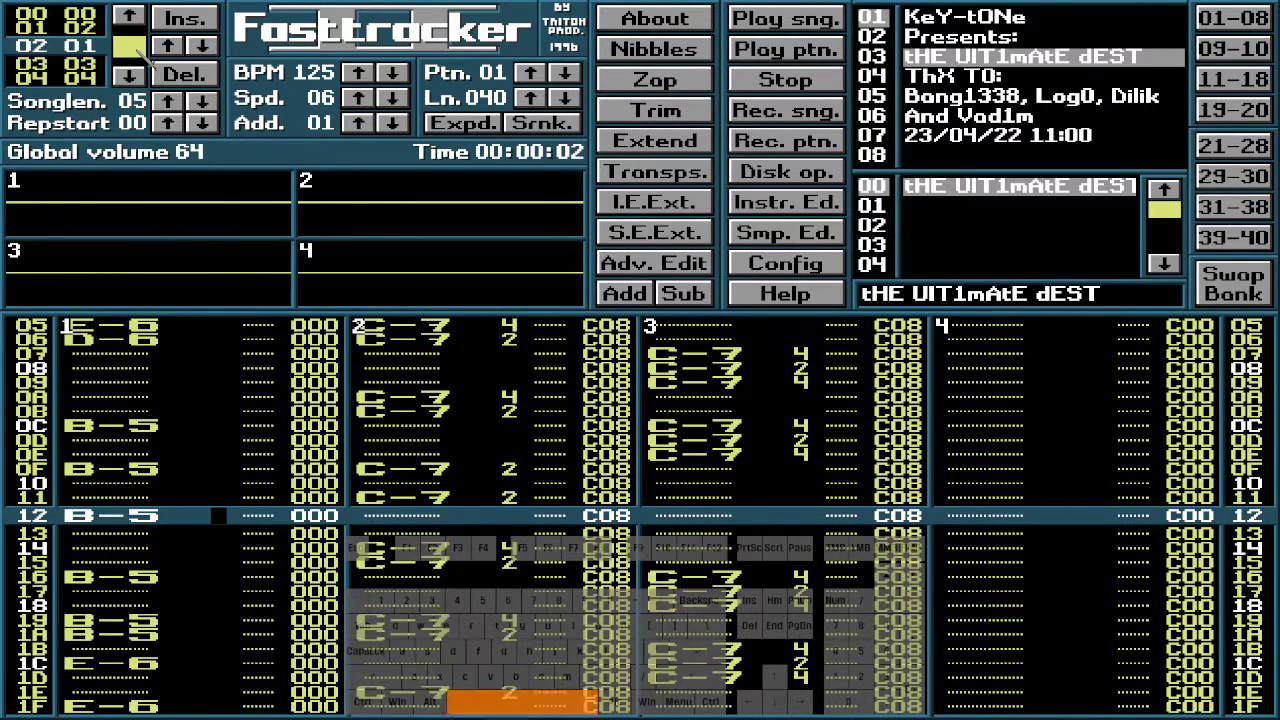
{"action": "key", "text": "Alt_R"}
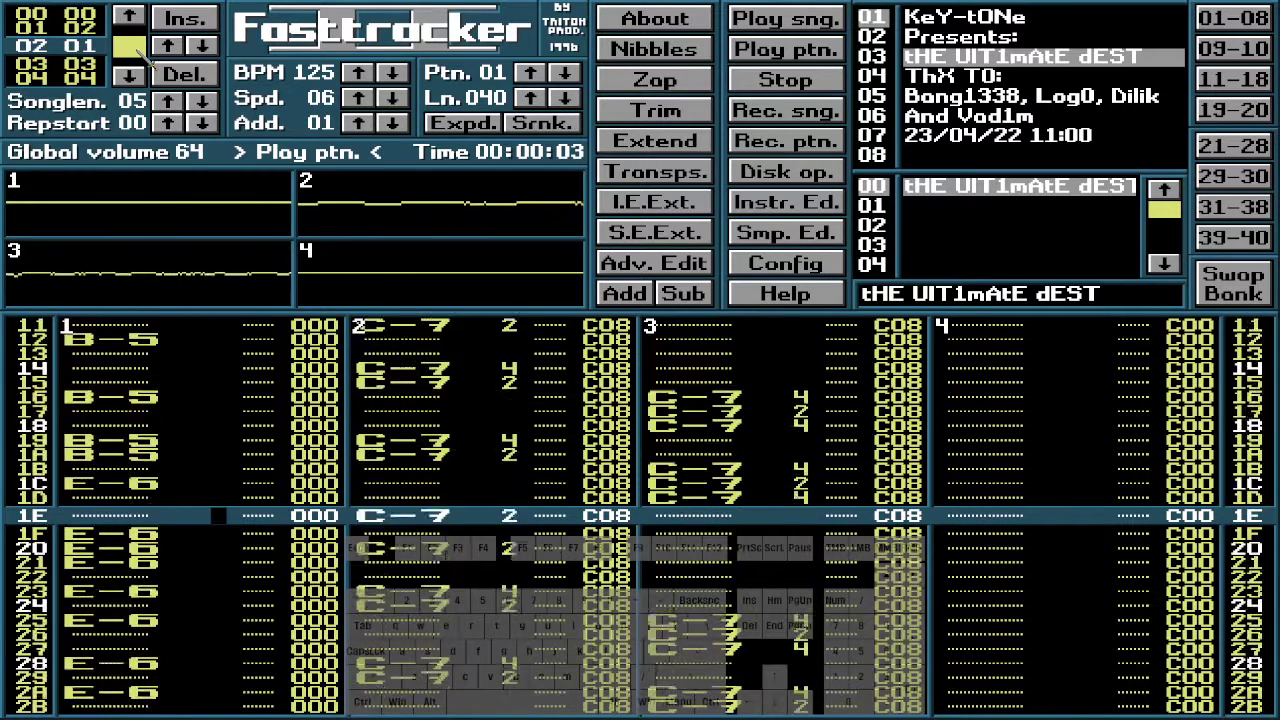
{"action": "key", "text": "space"}
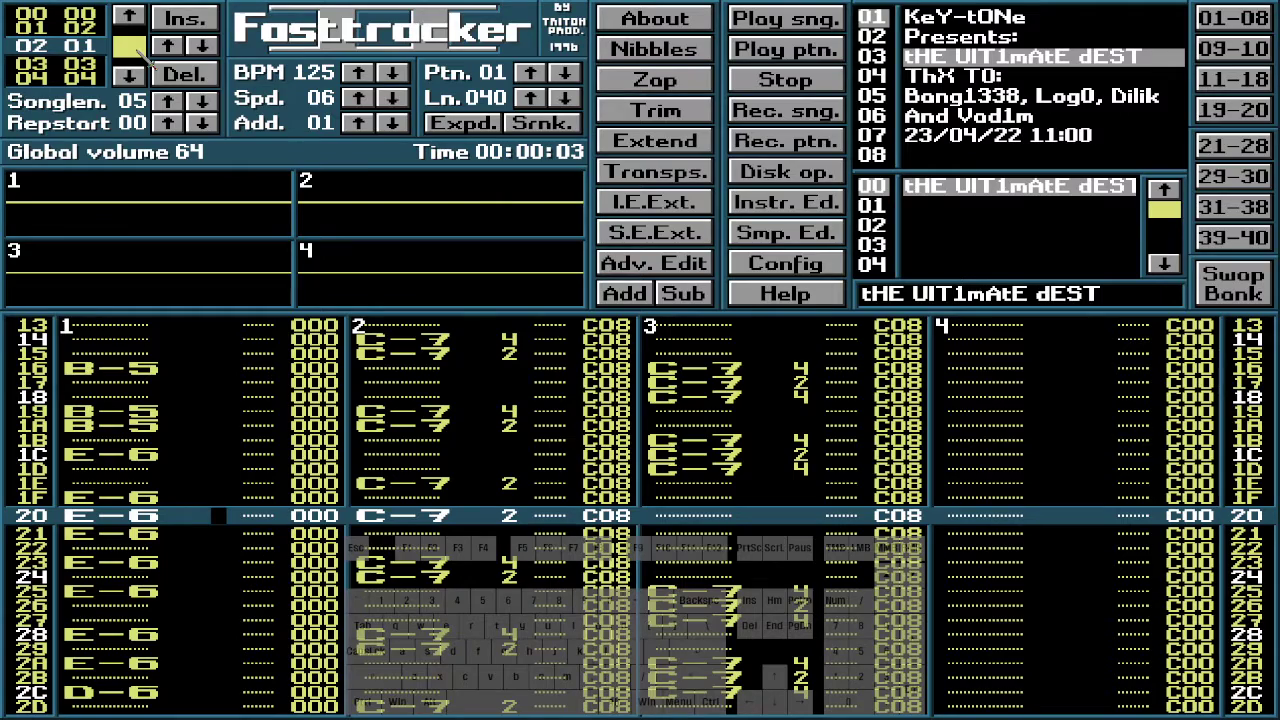
{"action": "key", "text": "Alt_R"}
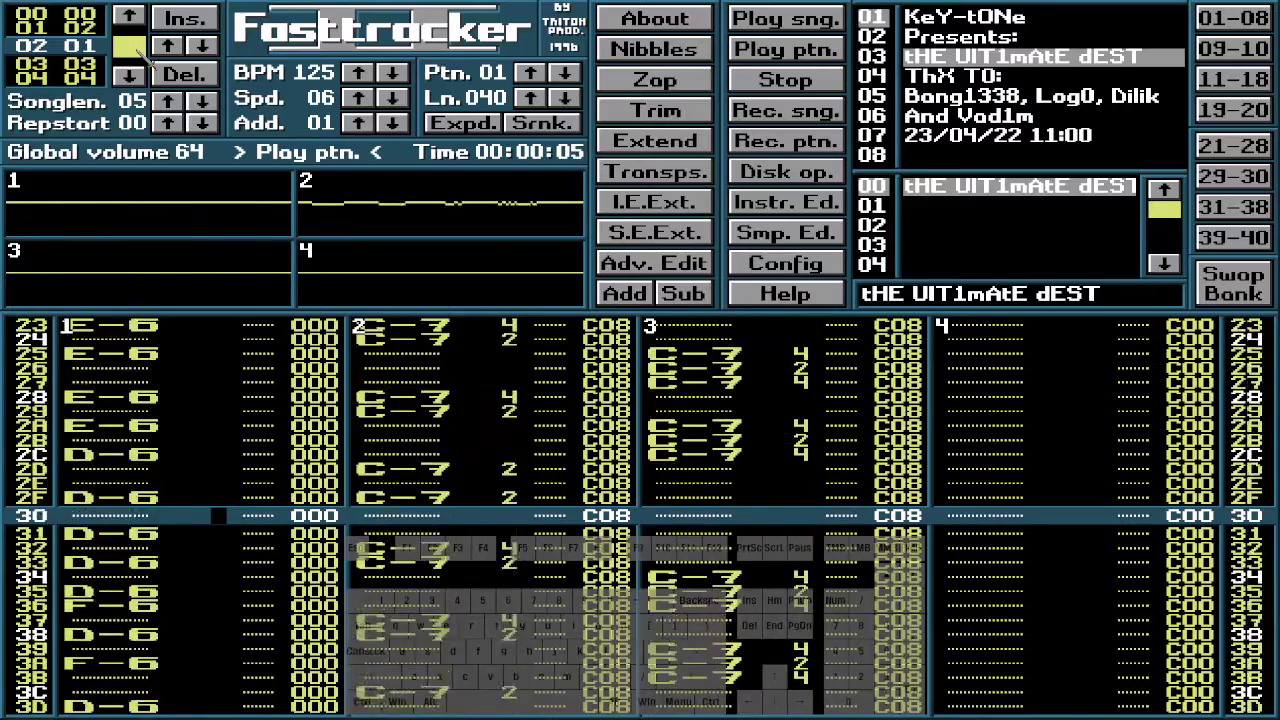
{"action": "key", "text": "space"}
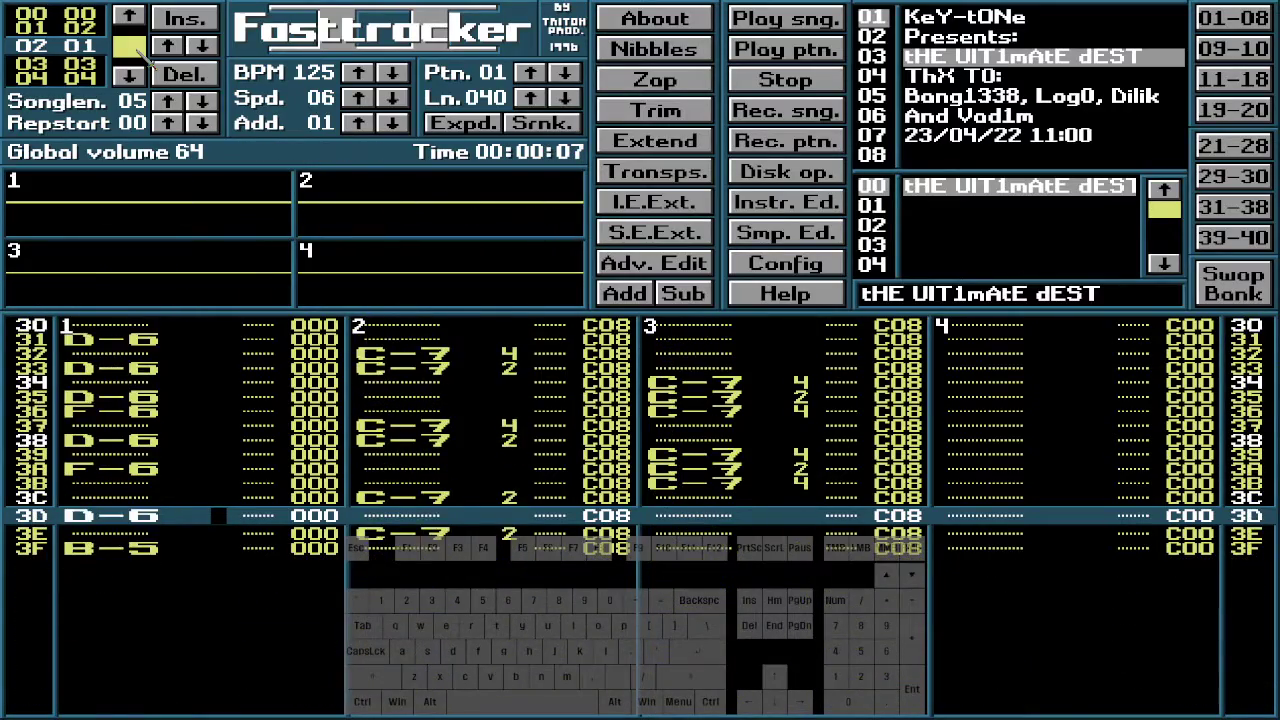
In pattern 01, clear the C08 effects from the note-less rows 01, 03 and 04 of channel 2
{"action": "key", "text": "Up"}
{"action": "key", "text": "Up"}
{"action": "key", "text": "Up"}
{"action": "key", "text": "Up"}
{"action": "key", "text": "Up"}
{"action": "key", "text": "Up"}
{"action": "key", "text": "Up"}
{"action": "key", "text": "Up"}
{"action": "key", "text": "Up"}
{"action": "key", "text": "Up"}
{"action": "key", "text": "Up"}
{"action": "key", "text": "Up"}
{"action": "key", "text": "Up"}
{"action": "key", "text": "Up"}
{"action": "key", "text": "Up"}
{"action": "key", "text": "Up"}
{"action": "key", "text": "Up"}
{"action": "key", "text": "Up"}
{"action": "key", "text": "Up"}
{"action": "key", "text": "Up"}
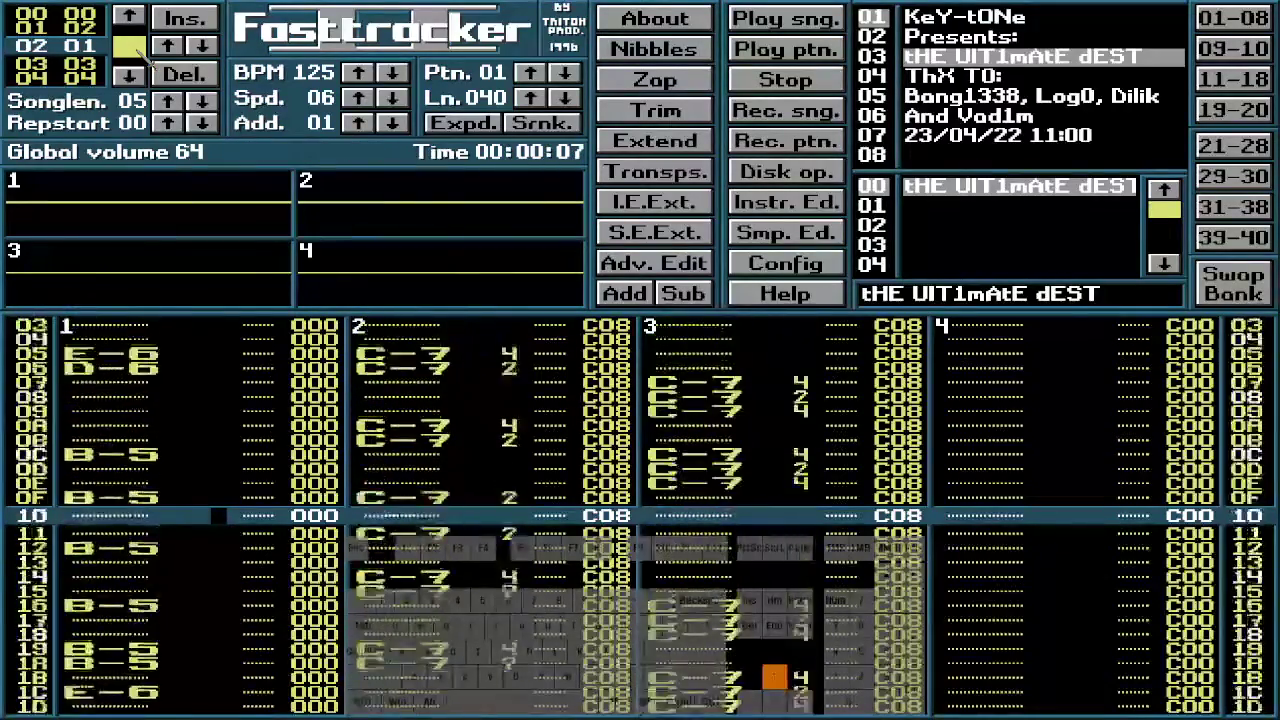
{"action": "key", "text": "Up"}
{"action": "key", "text": "Up"}
{"action": "key", "text": "Up"}
{"action": "key", "text": "Up"}
{"action": "key", "text": "Up"}
{"action": "key", "text": "Up"}
{"action": "key", "text": "Up"}
{"action": "key", "text": "Up"}
{"action": "key", "text": "Up"}
{"action": "key", "text": "Up"}
{"action": "key", "text": "Up"}
{"action": "key", "text": "Up"}
{"action": "key", "text": "Up"}
{"action": "key", "text": "Up"}
{"action": "key", "text": "Up"}
{"action": "key", "text": "Up"}
{"action": "key", "text": "Down"}
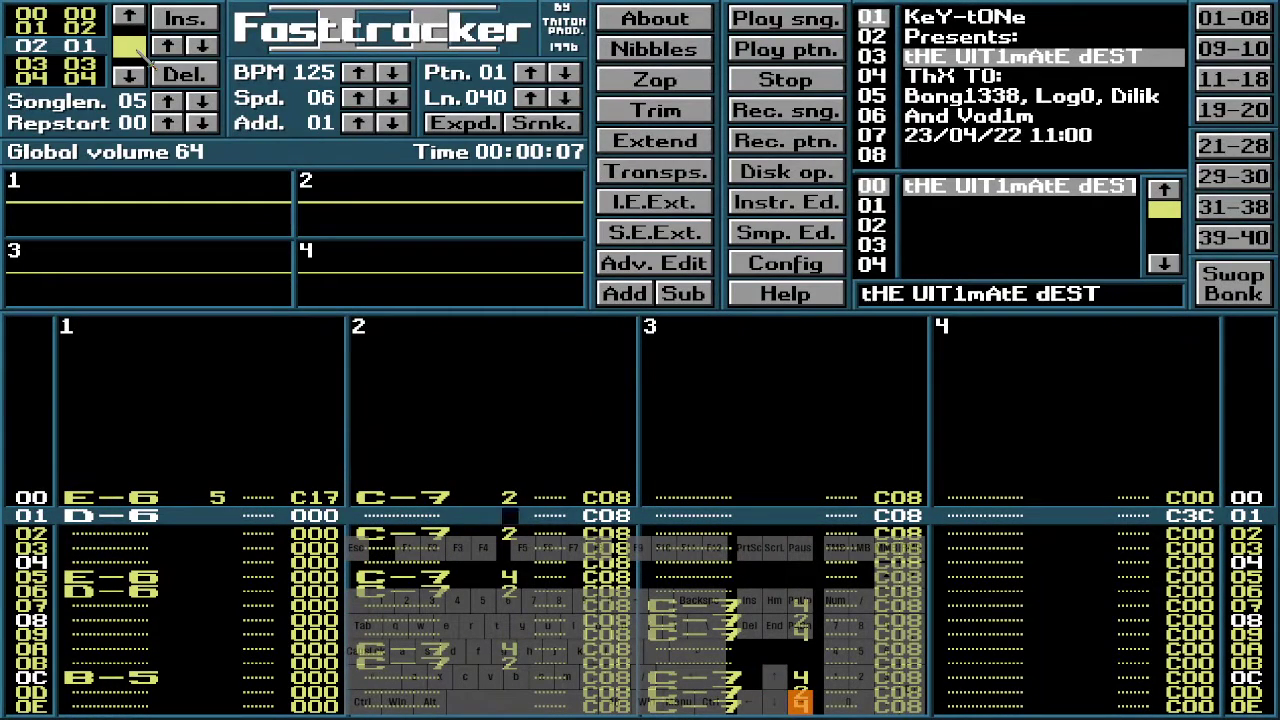
{"action": "key", "text": "Right"}
{"action": "key", "text": "Right"}
{"action": "key", "text": "Left"}
{"action": "key", "text": "Left"}
{"action": "key", "text": "Left"}
{"action": "key", "text": "space"}
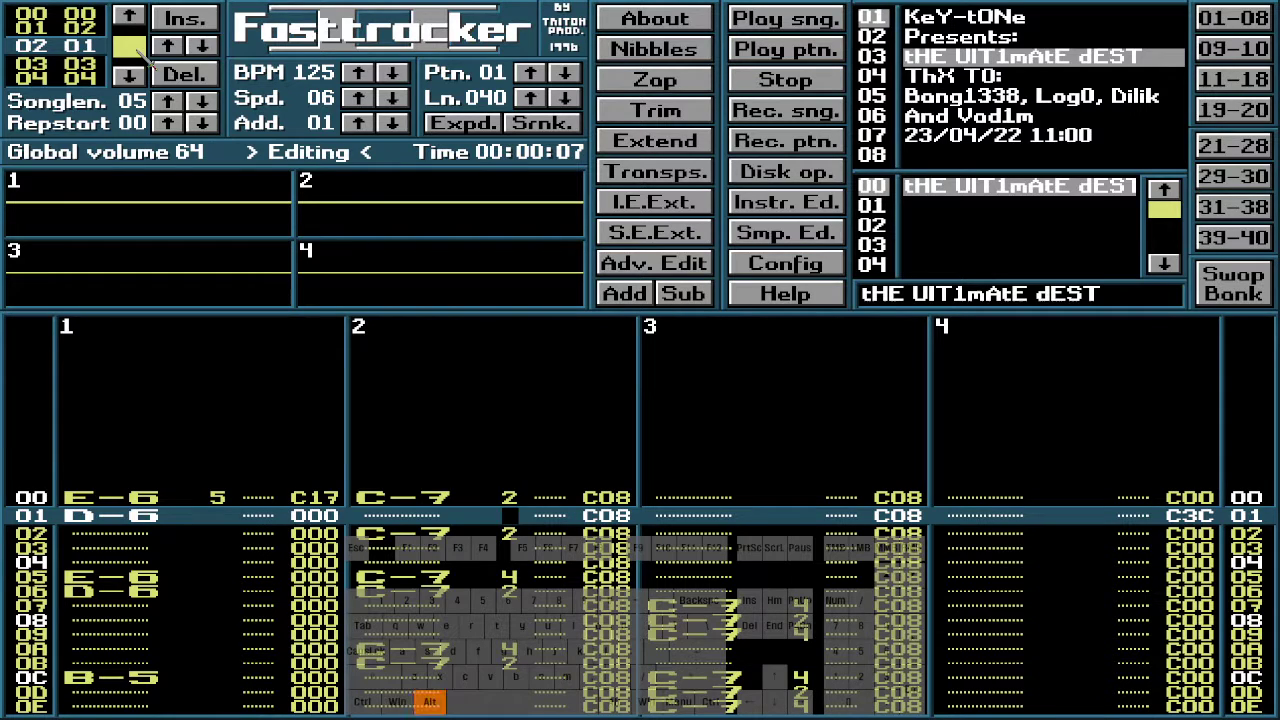
{"action": "key", "text": "alt+Delete"}
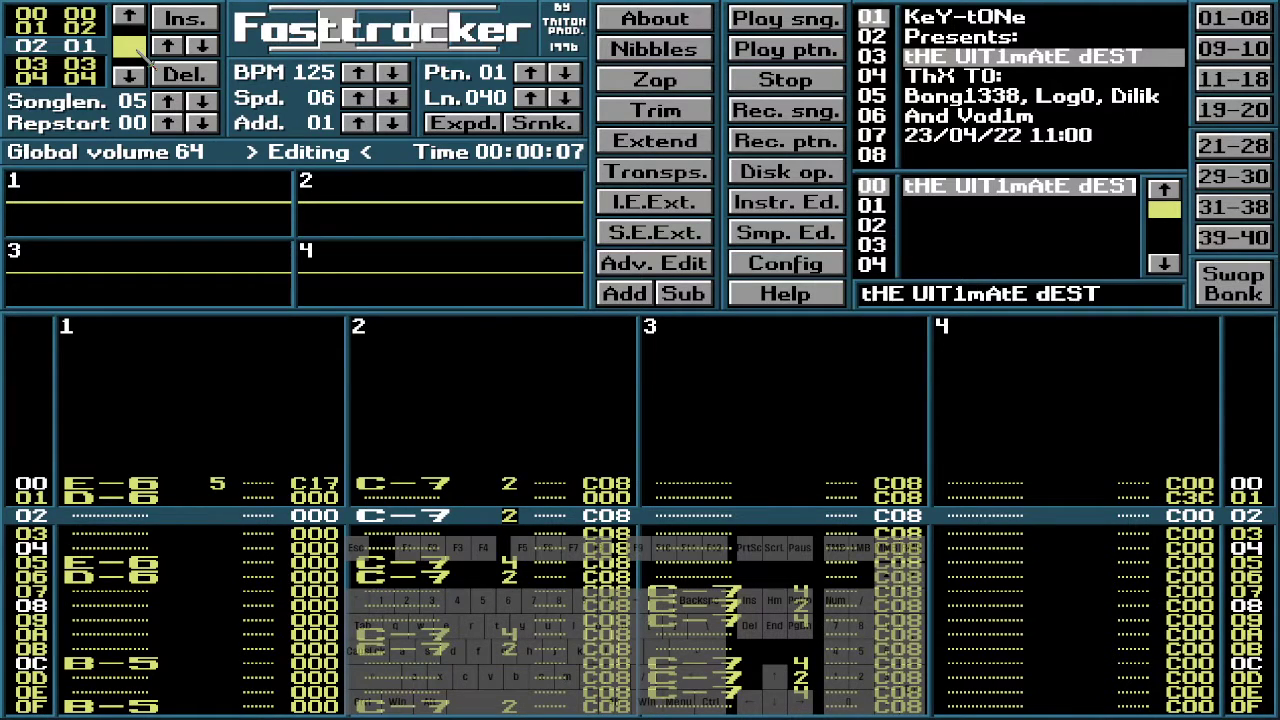
{"action": "key", "text": "Down"}
{"action": "key", "text": "Down"}
{"action": "key", "text": "Down"}
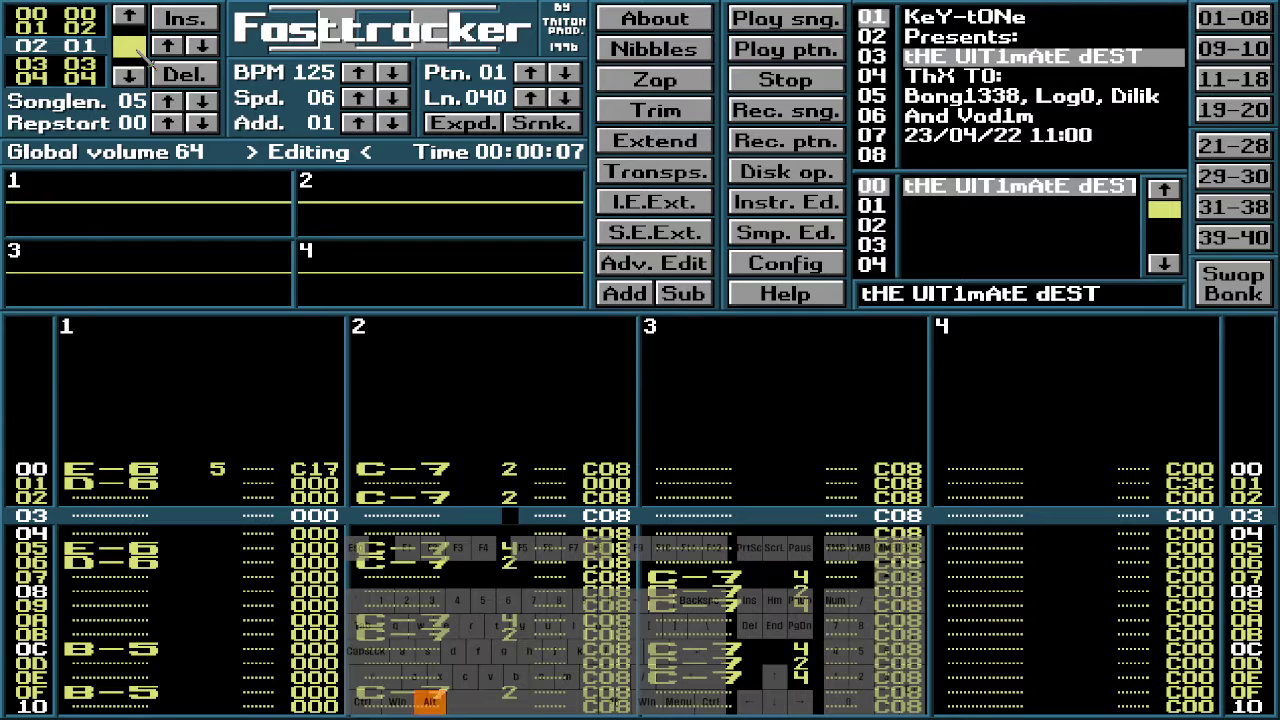
{"action": "key", "text": "Down"}
{"action": "key", "text": "Down"}
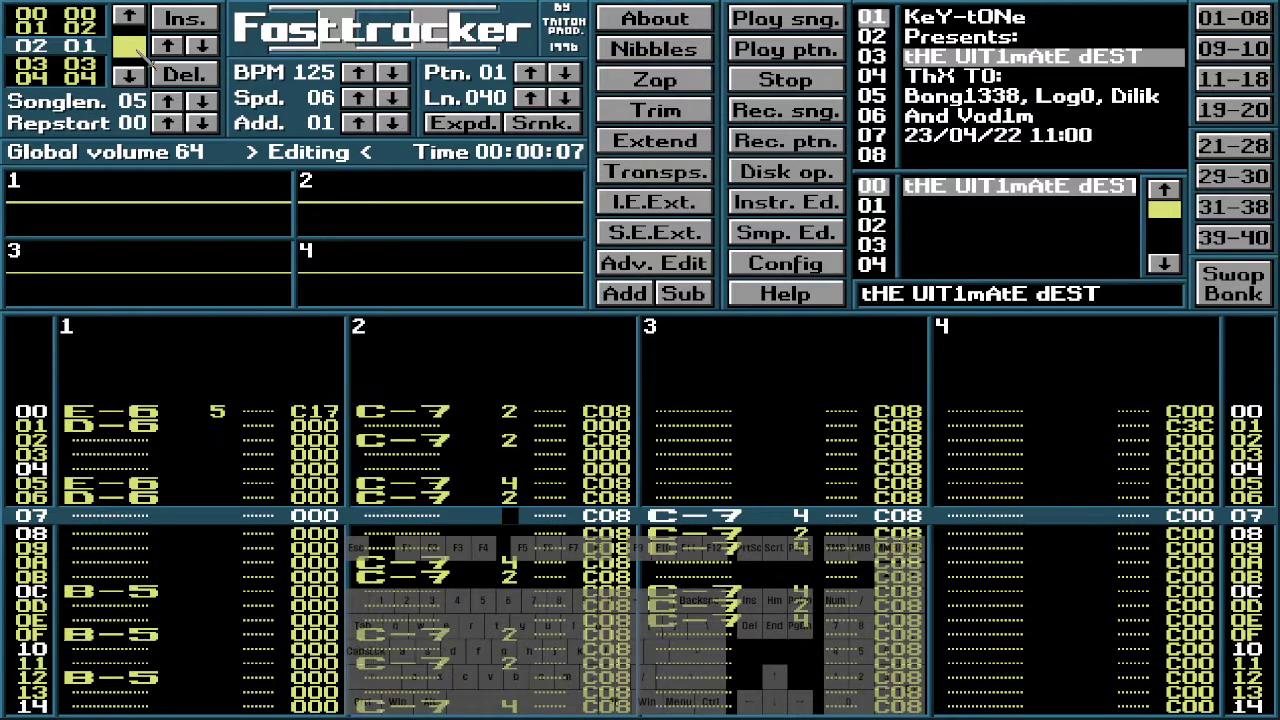
Clear the C08 effects from the note-less rows 07 to 09 and 0C to 0E of channel 2
{"action": "key", "text": "alt"}
{"action": "key", "text": "Down"}
{"action": "key", "text": "Down"}
{"action": "key", "text": "Down"}
{"action": "key", "text": "Down"}
{"action": "key", "text": "Down"}
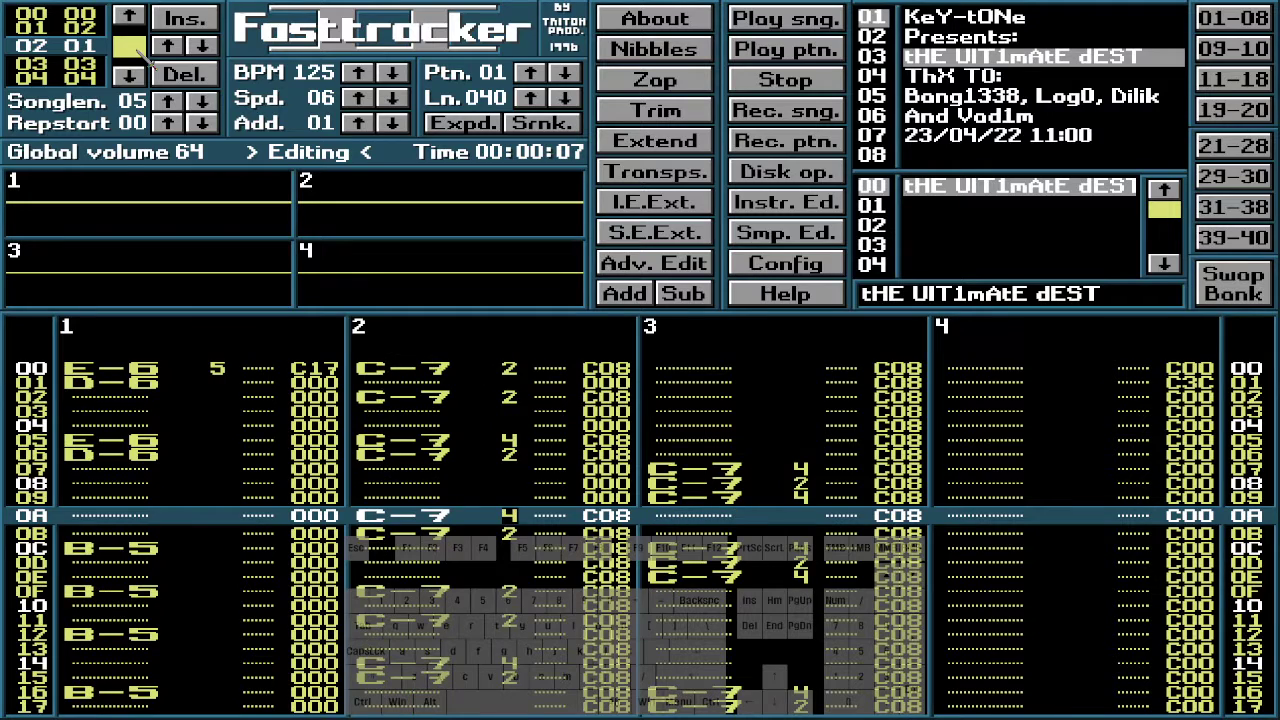
{"action": "key", "text": "Down"}
{"action": "key", "text": "Down"}
{"action": "key", "text": "Down"}
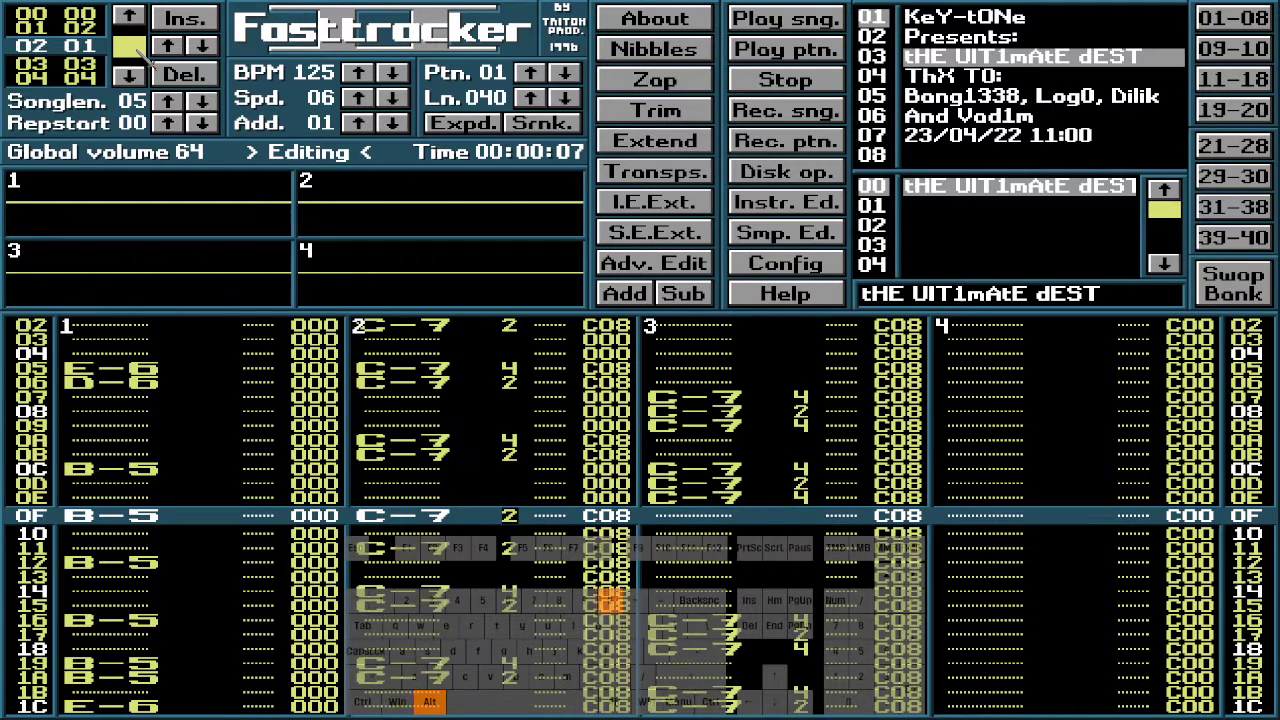
Clear the C08 effects from the note-less rows 10, 12, 13 and 16 to 18 of channel 2
{"action": "key", "text": "Down"}
{"action": "key", "text": "Down"}
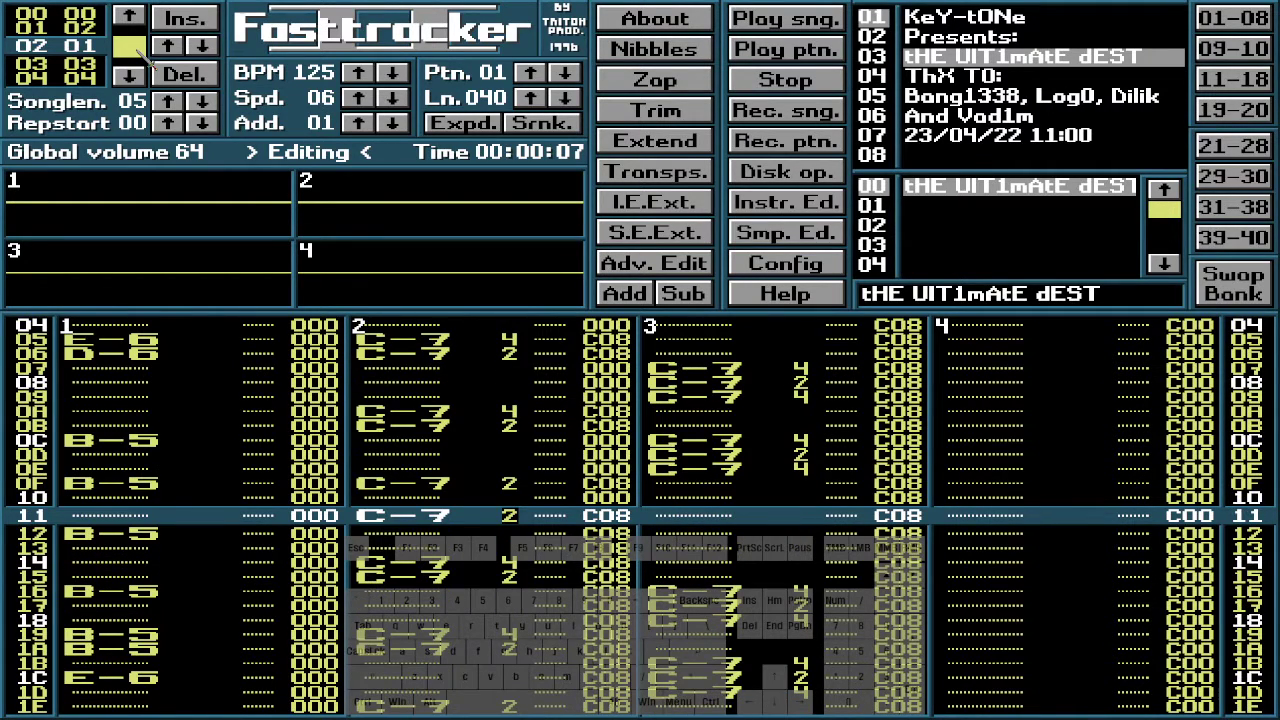
{"action": "key", "text": "Down"}
{"action": "key", "text": "Down"}
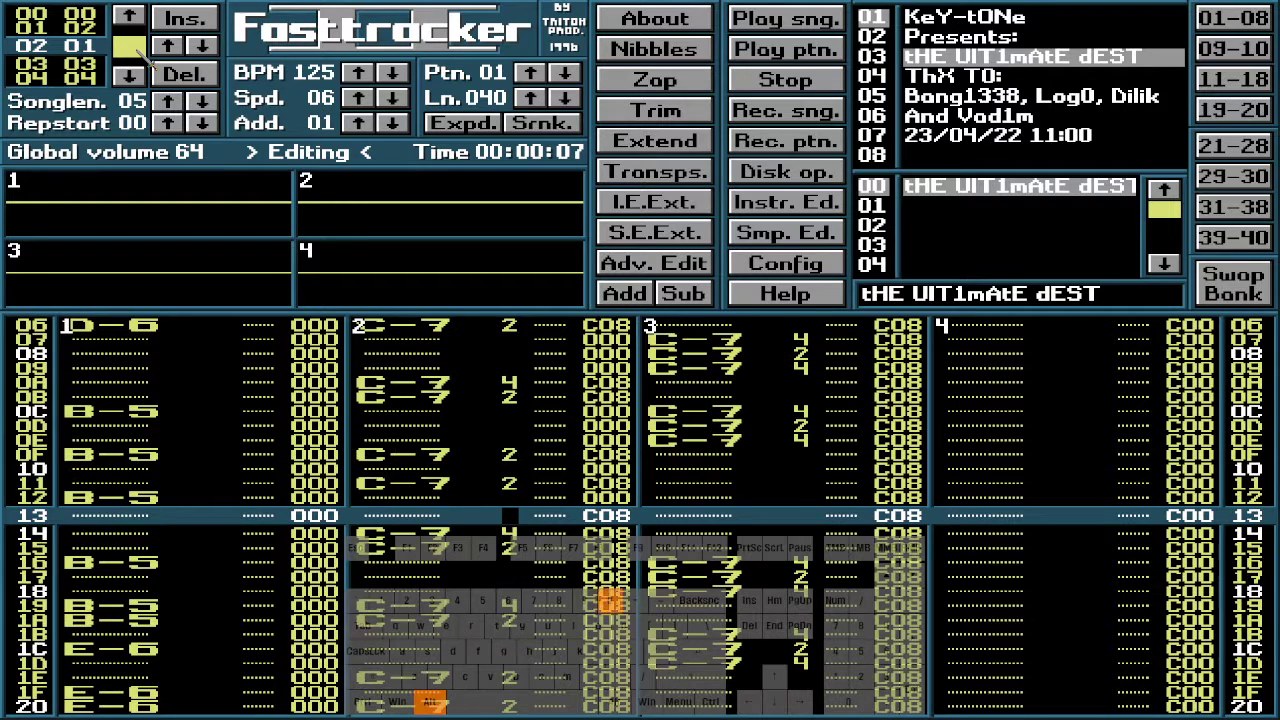
{"action": "key", "text": "Down"}
{"action": "key", "text": "Down"}
{"action": "key", "text": "Down"}
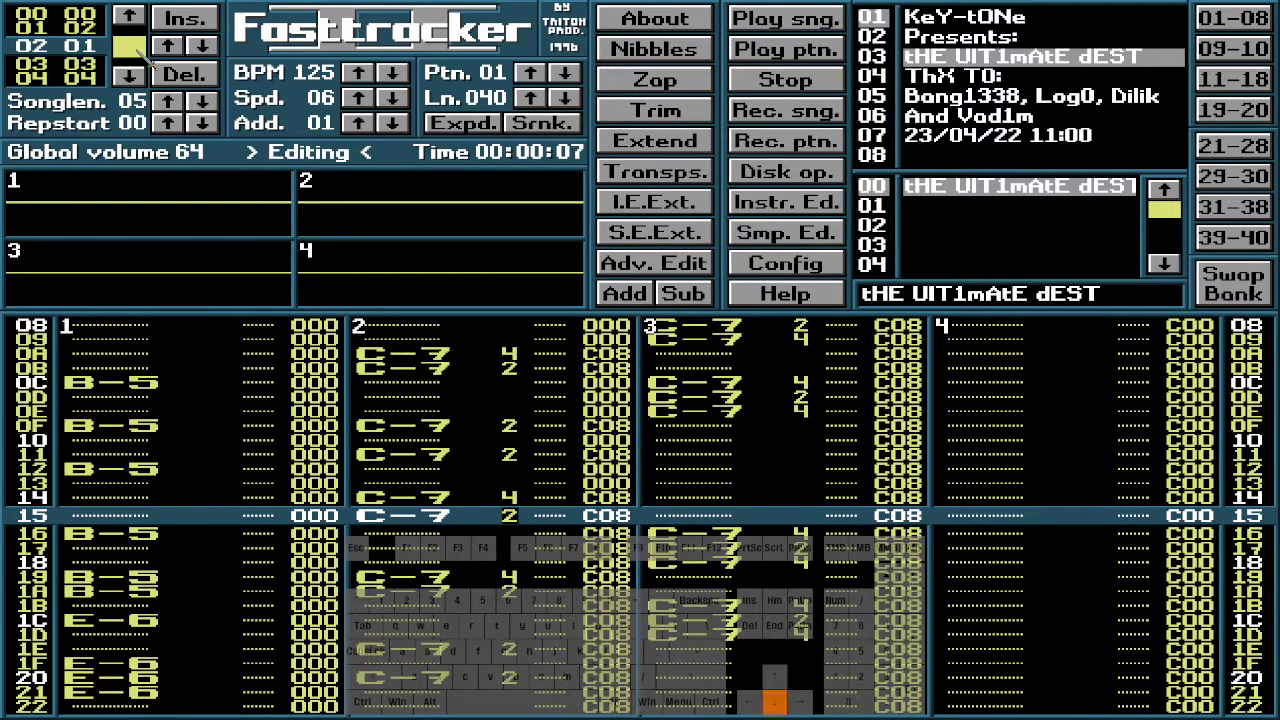
{"action": "key", "text": "Down"}
{"action": "key", "text": "Down"}
{"action": "key", "text": "Down"}
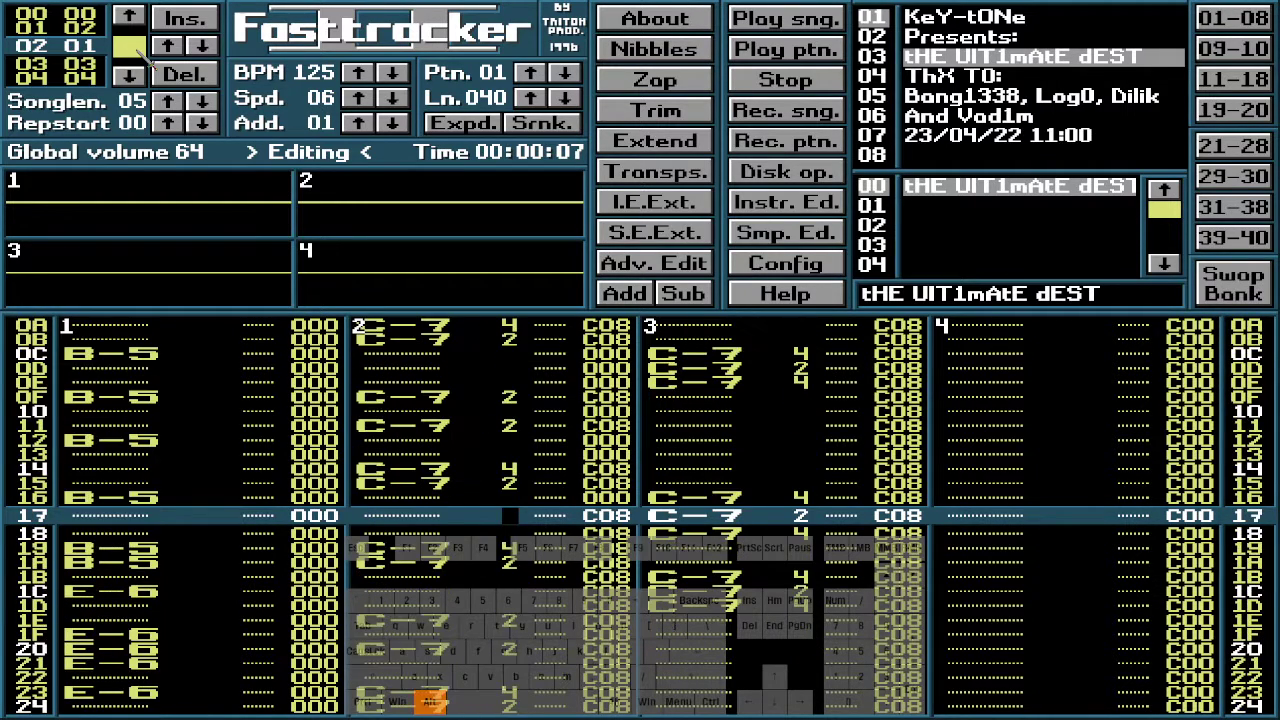
{"action": "key", "text": "Down"}
{"action": "key", "text": "Down"}
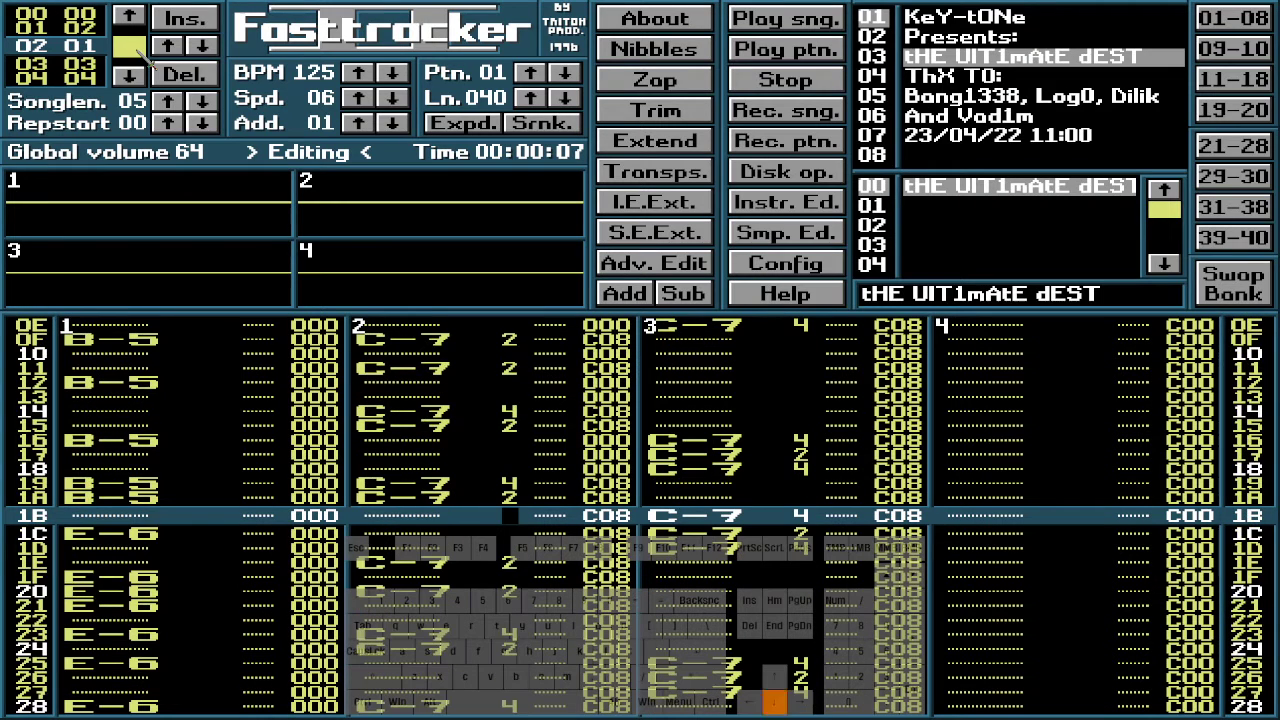
Clear the C08 effects from the note-less rows 1B to 1D, 1F, 21 and 22 of channel 2
{"action": "key", "text": "Down"}
{"action": "key", "text": "Down"}
{"action": "key", "text": "Down"}
{"action": "key", "text": "Down"}
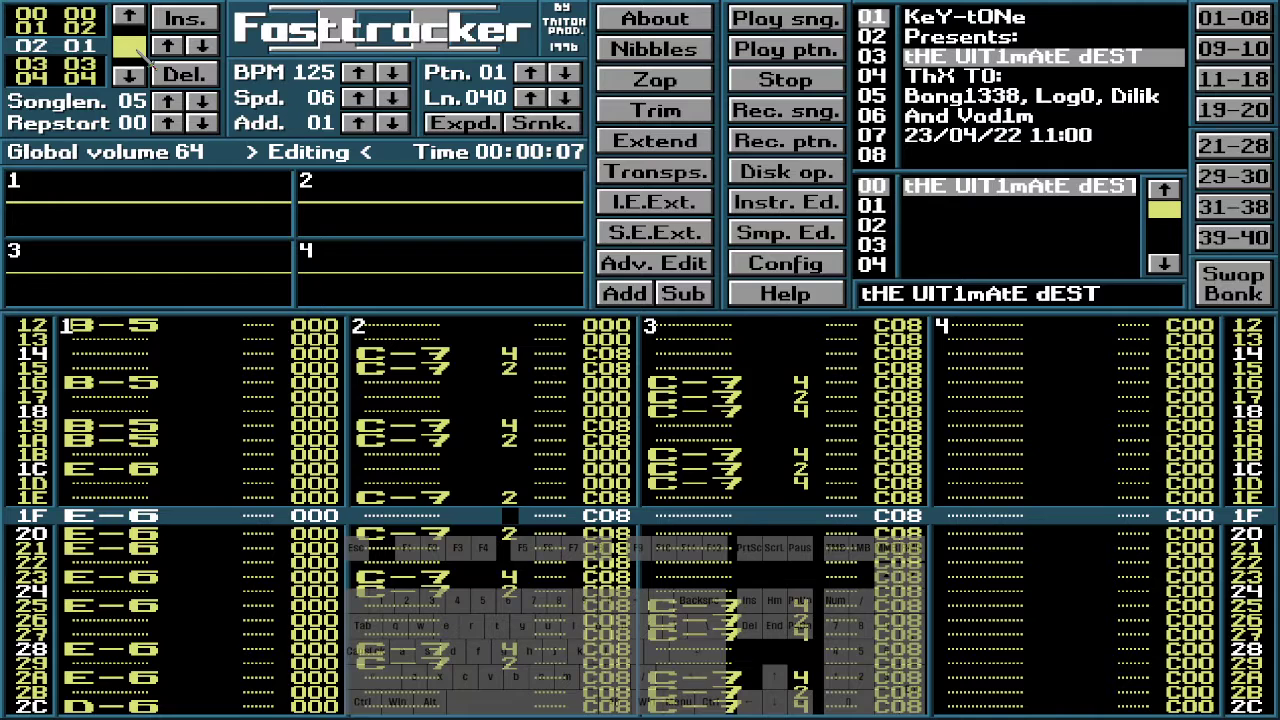
{"action": "key", "text": "alt"}
{"action": "key", "text": "Down"}
{"action": "key", "text": "Down"}
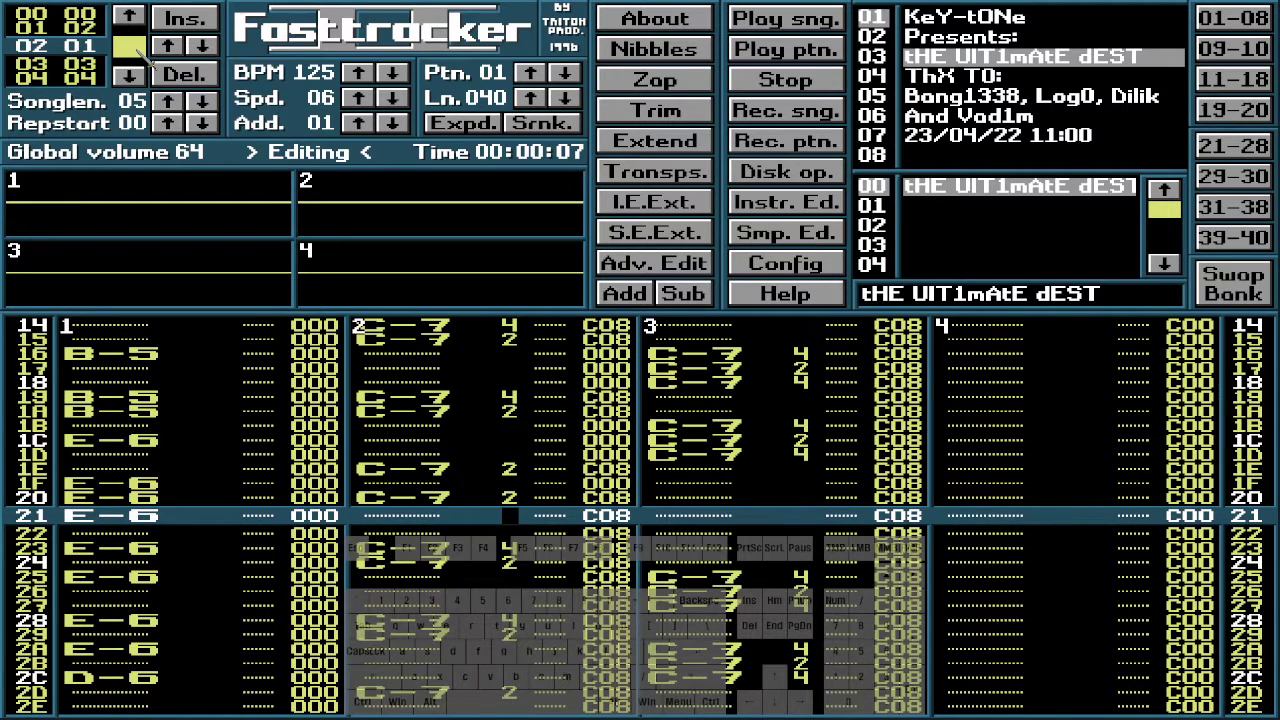
{"action": "key", "text": "alt"}
{"action": "key", "text": "Down"}
{"action": "key", "text": "Down"}
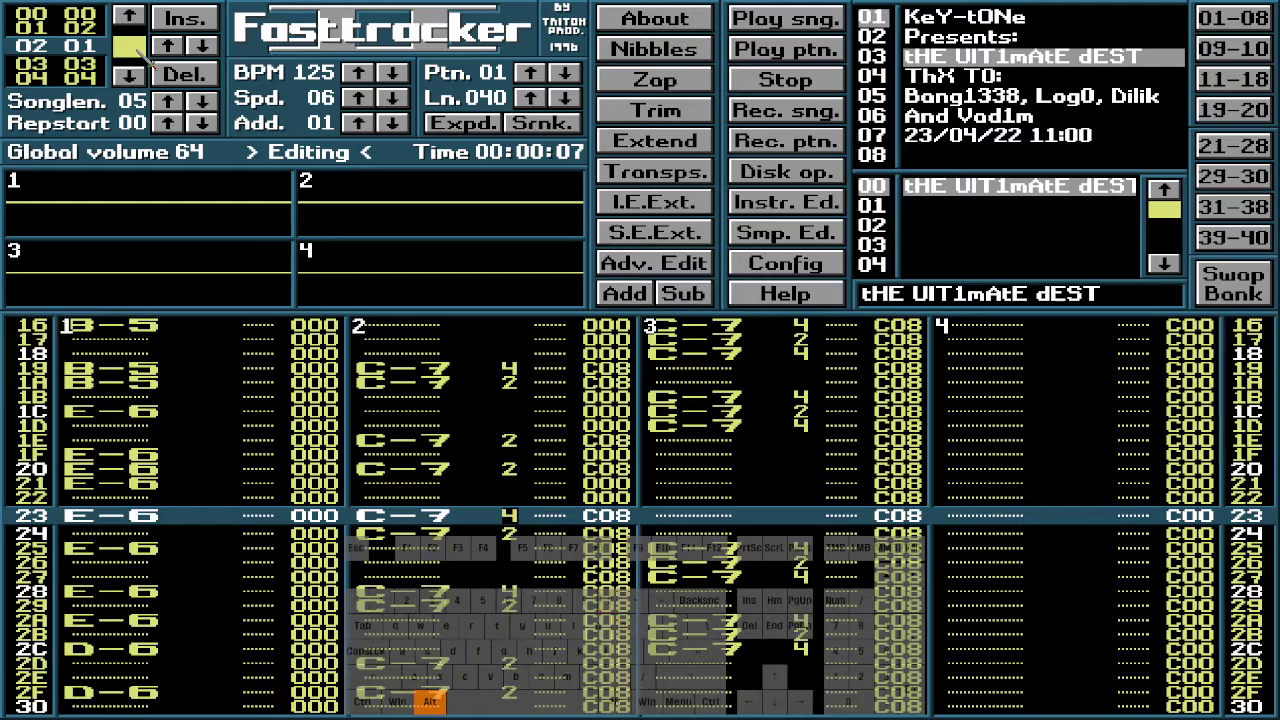
{"action": "key", "text": "Down"}
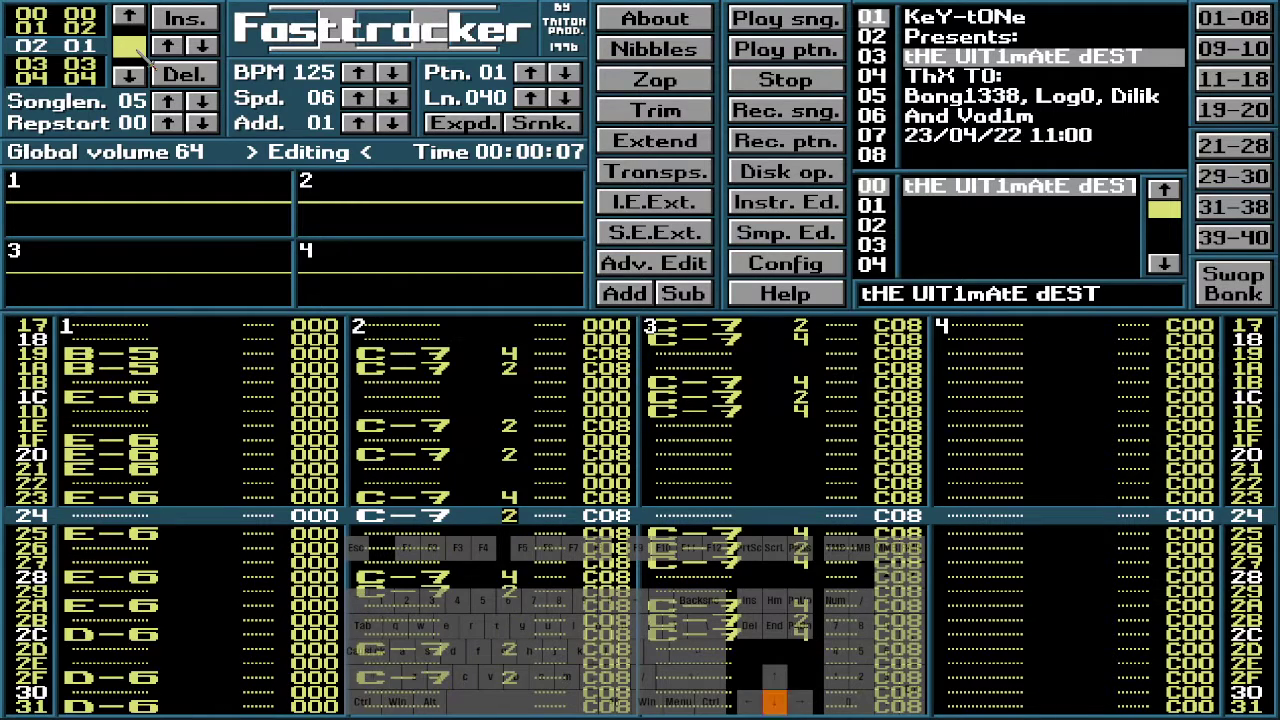
Reset the C08 effects on channel 2's empty rows 25 to 27 to 000
{"action": "key", "text": "Down"}
{"action": "key", "text": "alt"}
{"action": "key", "text": "Down"}
{"action": "key", "text": "Down"}
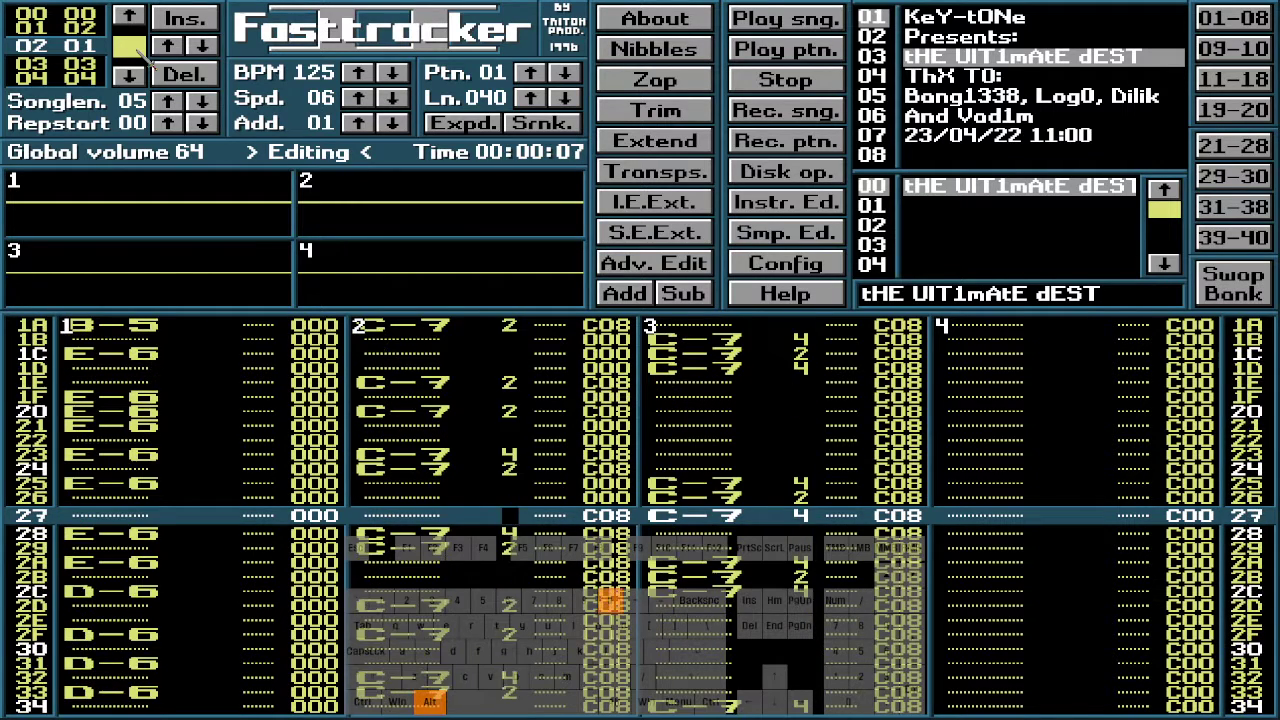
{"action": "key", "text": "Down"}
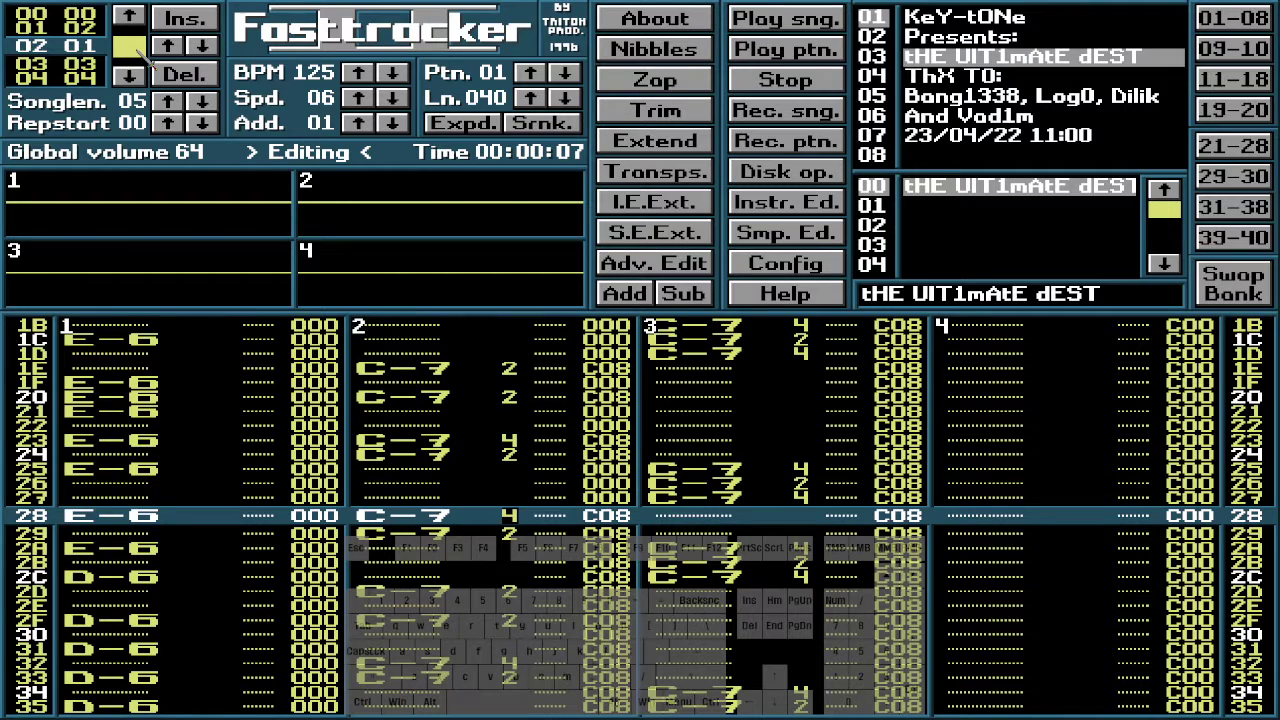
Reset channel 2's C08 effects to 000 on the empty rows 2A to 2C and 2E
{"action": "key", "text": "Down"}
{"action": "key", "text": "Down"}
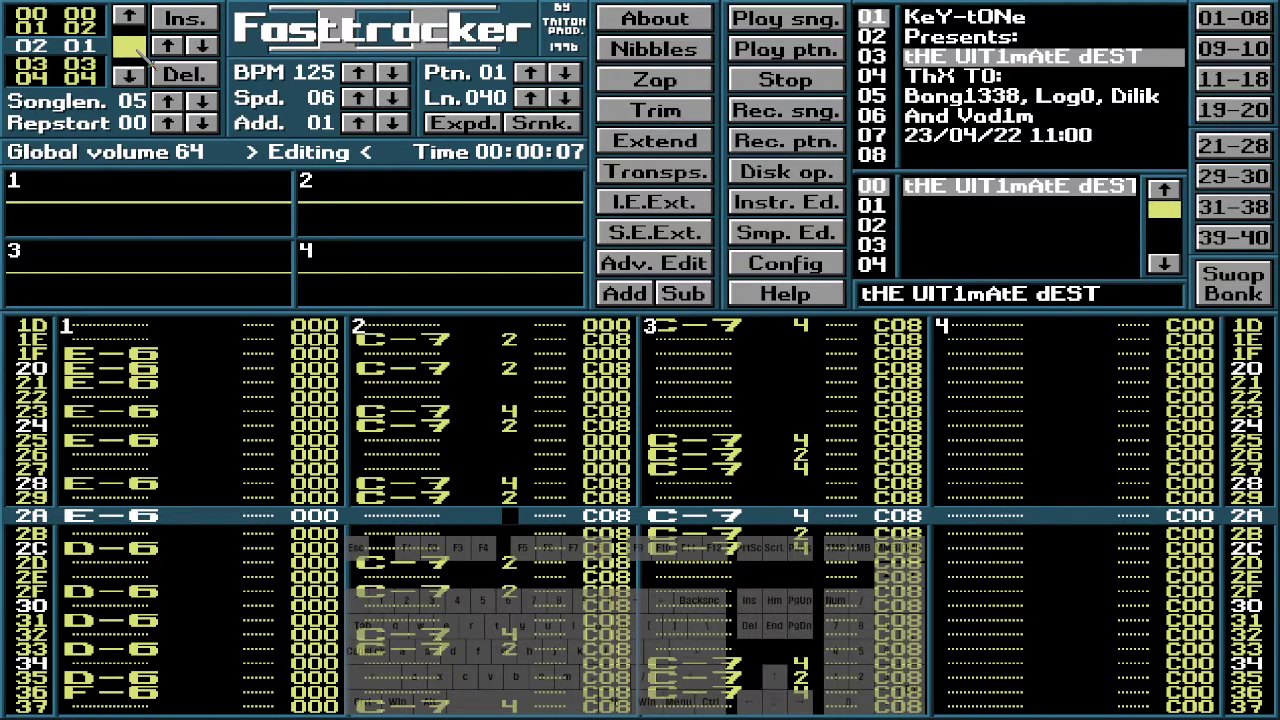
{"action": "key", "text": "Down"}
{"action": "key", "text": "Down"}
{"action": "key", "text": "Down"}
{"action": "key", "text": "Down"}
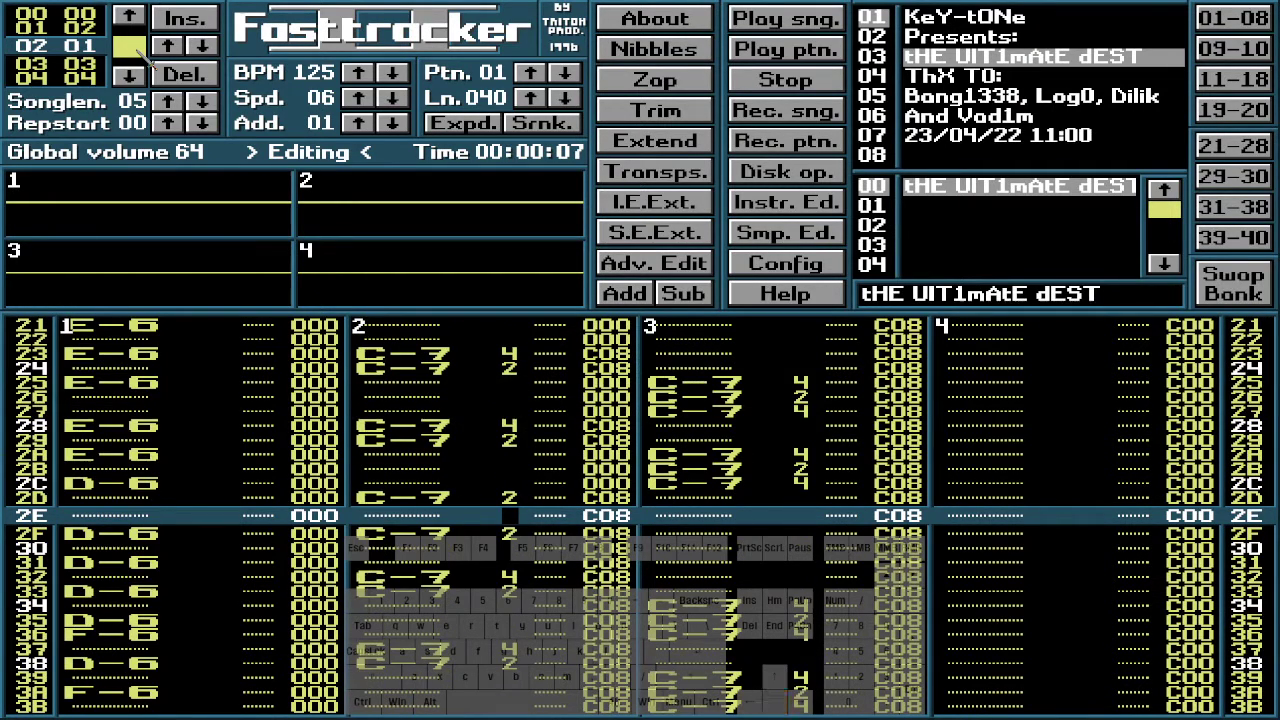
{"action": "key", "text": "0"}
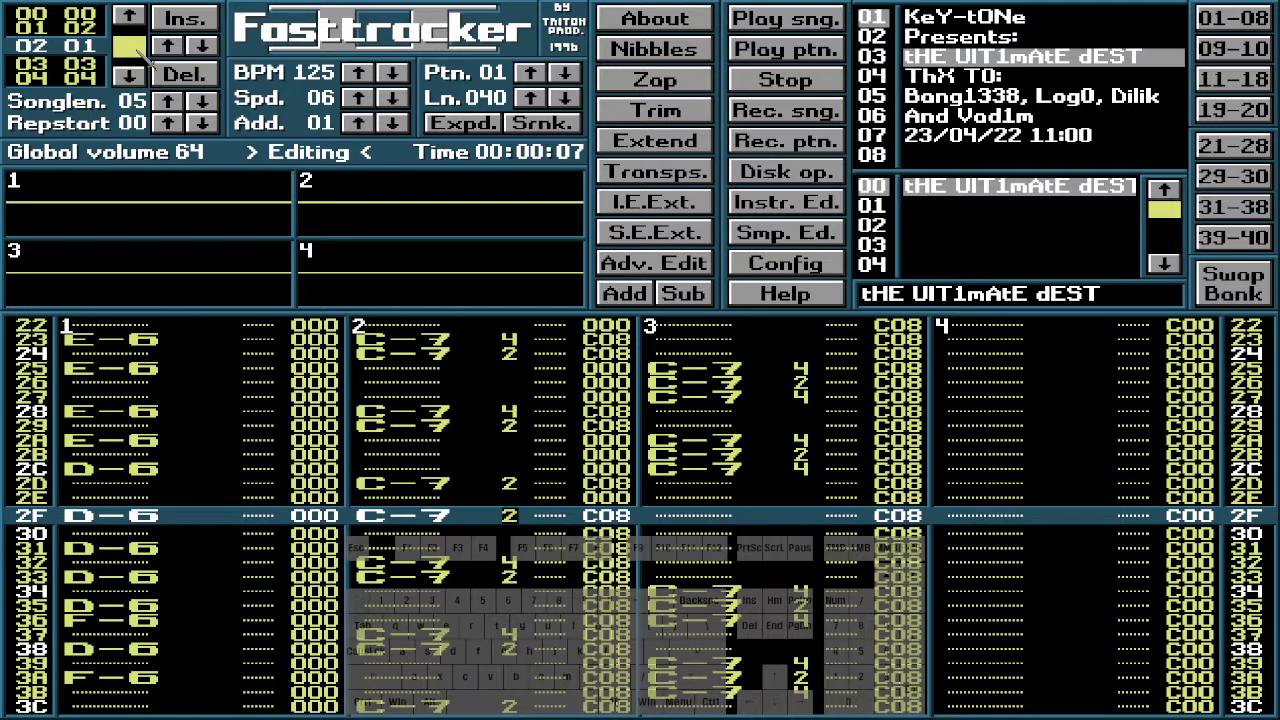
Clear the C08 effects on rows 30 and 31 of channel 2 to 000
{"action": "key", "text": "Down"}
{"action": "key", "text": "alt+0"}
{"action": "key", "text": "alt+0"}
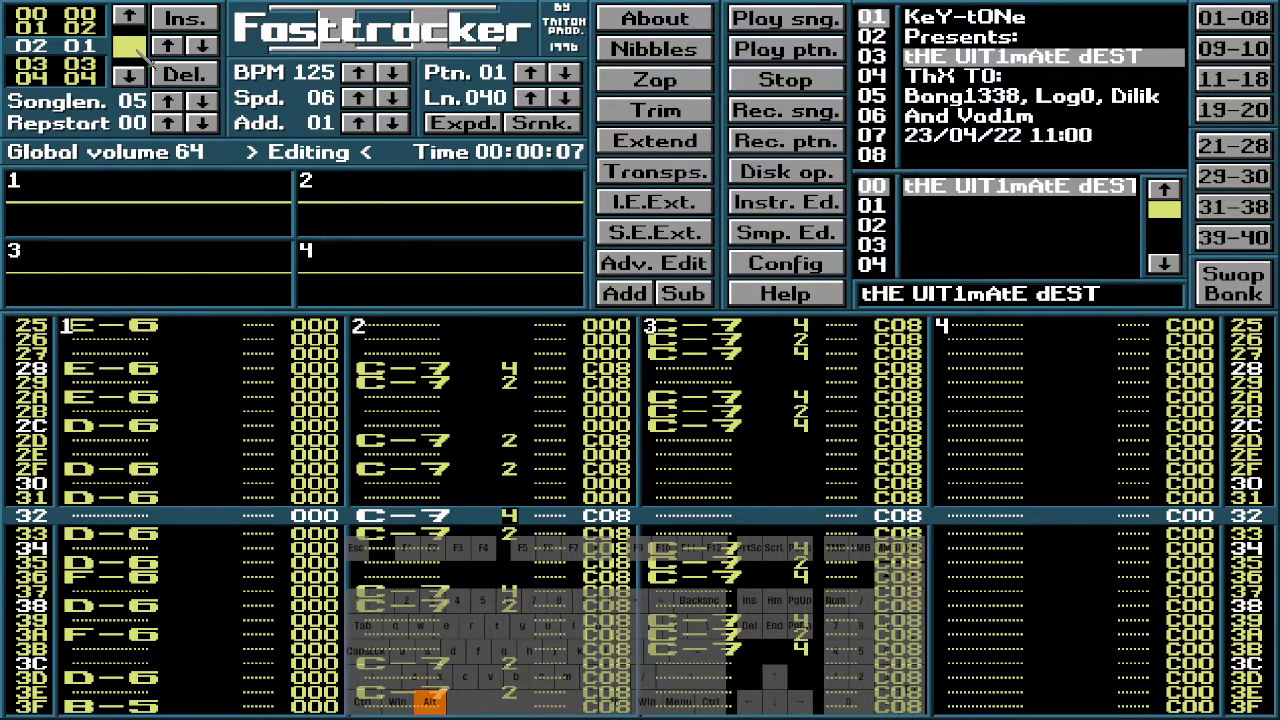
Reset the effects of channel 2's empty rows 34 to 36 to 000
{"action": "key", "text": "Down"}
{"action": "key", "text": "Down"}
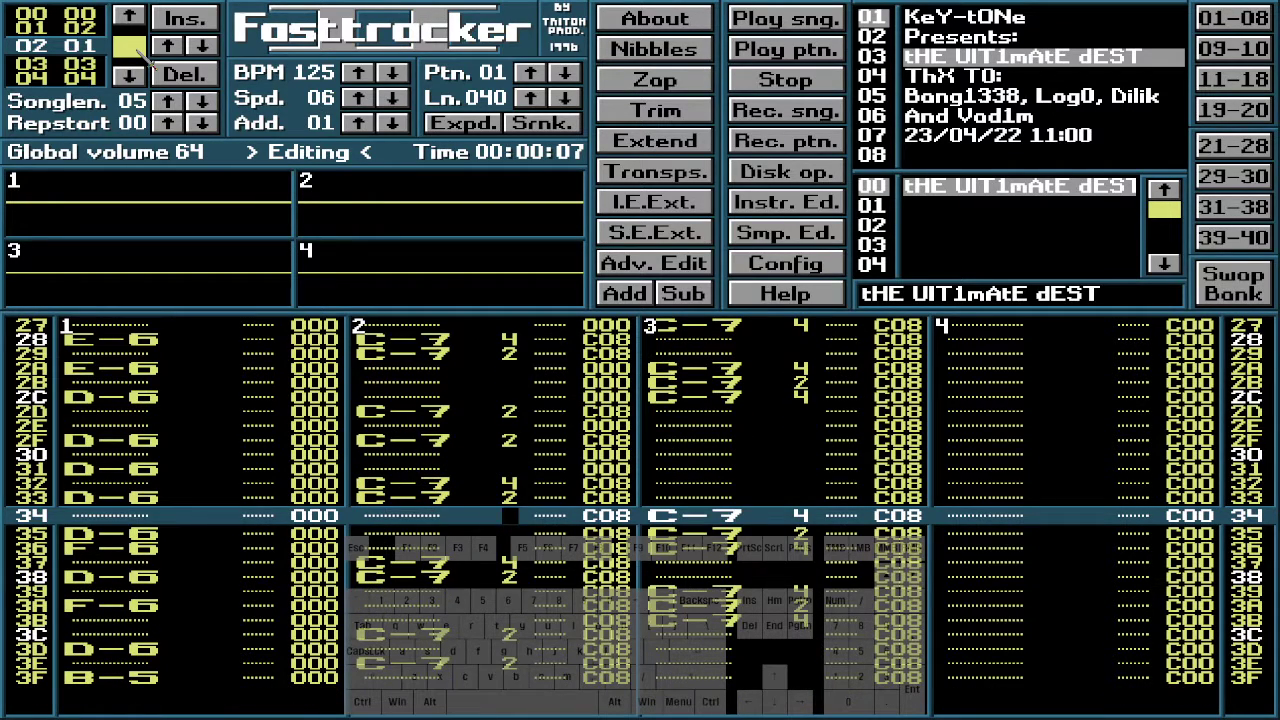
{"action": "key", "text": "alt+0"}
{"action": "key", "text": "alt+0"}
{"action": "key", "text": "alt+0"}
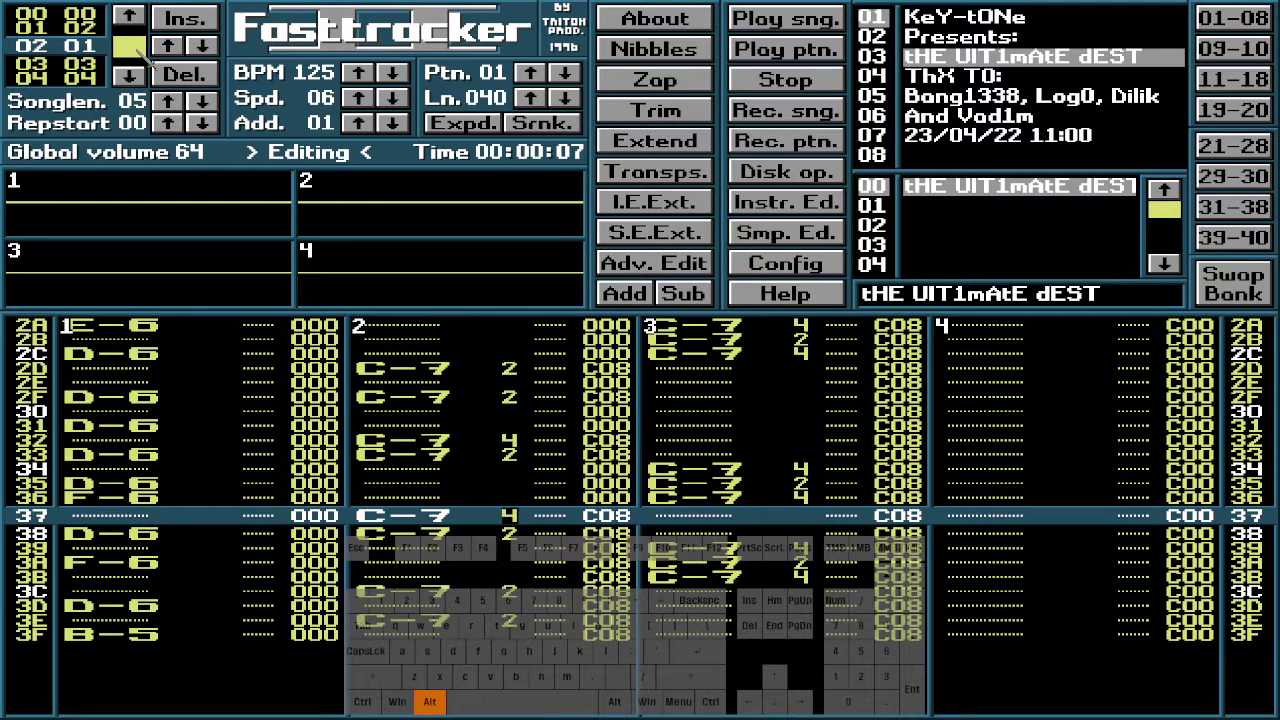
Set the effects to 000 on channel 2's remaining empty rows 39 to 3B, 3D and 3F
{"action": "key", "text": "Down"}
{"action": "key", "text": "Down"}
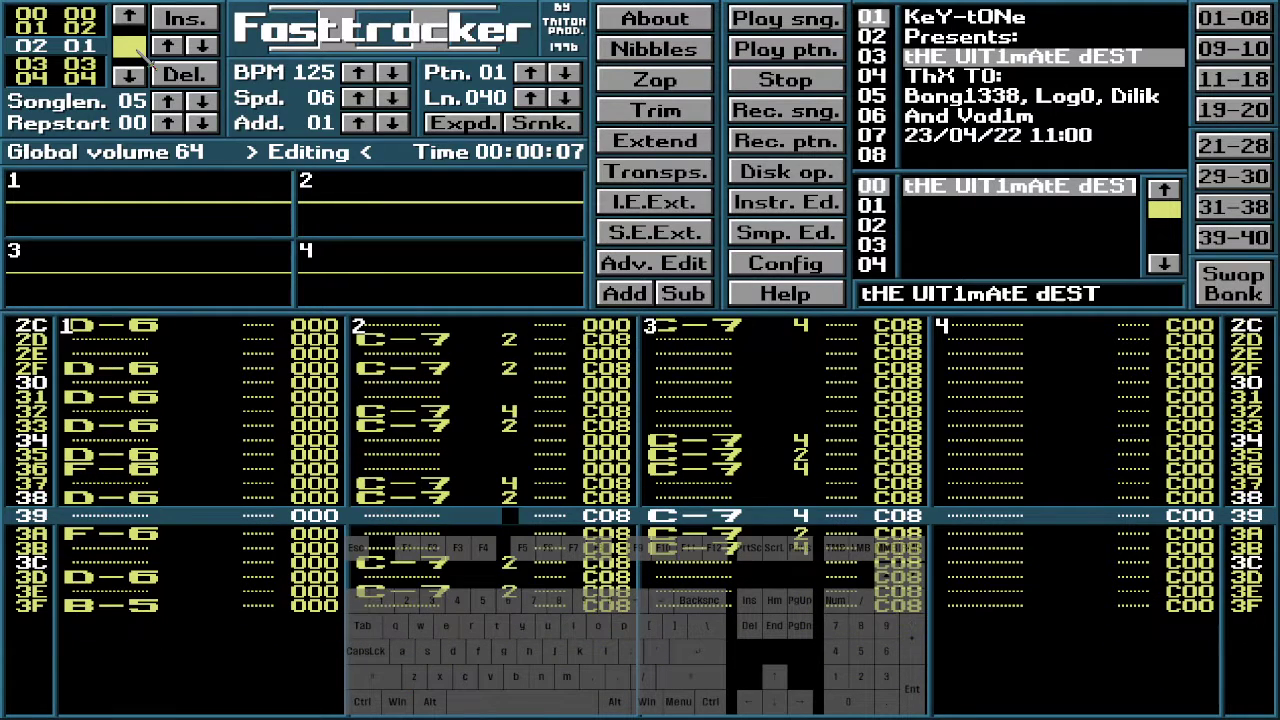
{"action": "key", "text": "alt+0"}
{"action": "key", "text": "alt+0"}
{"action": "key", "text": "alt+0"}
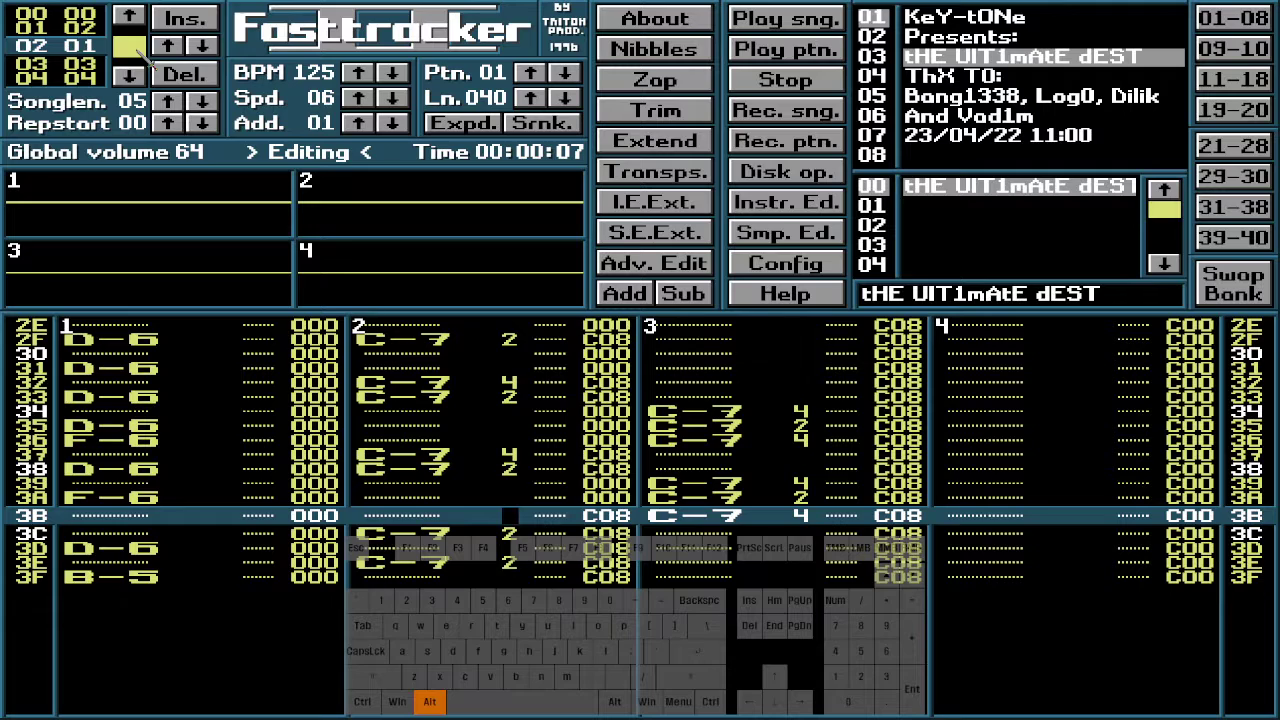
{"action": "key", "text": "Down"}
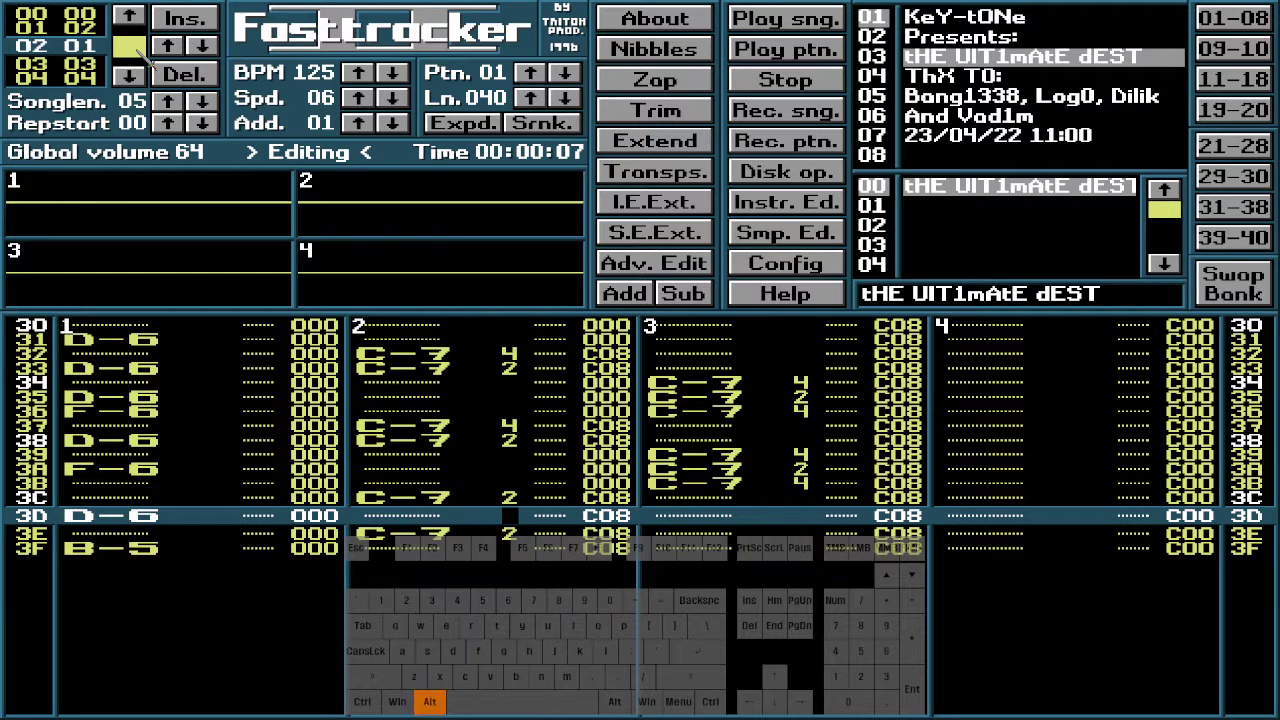
{"action": "key", "text": "Down"}
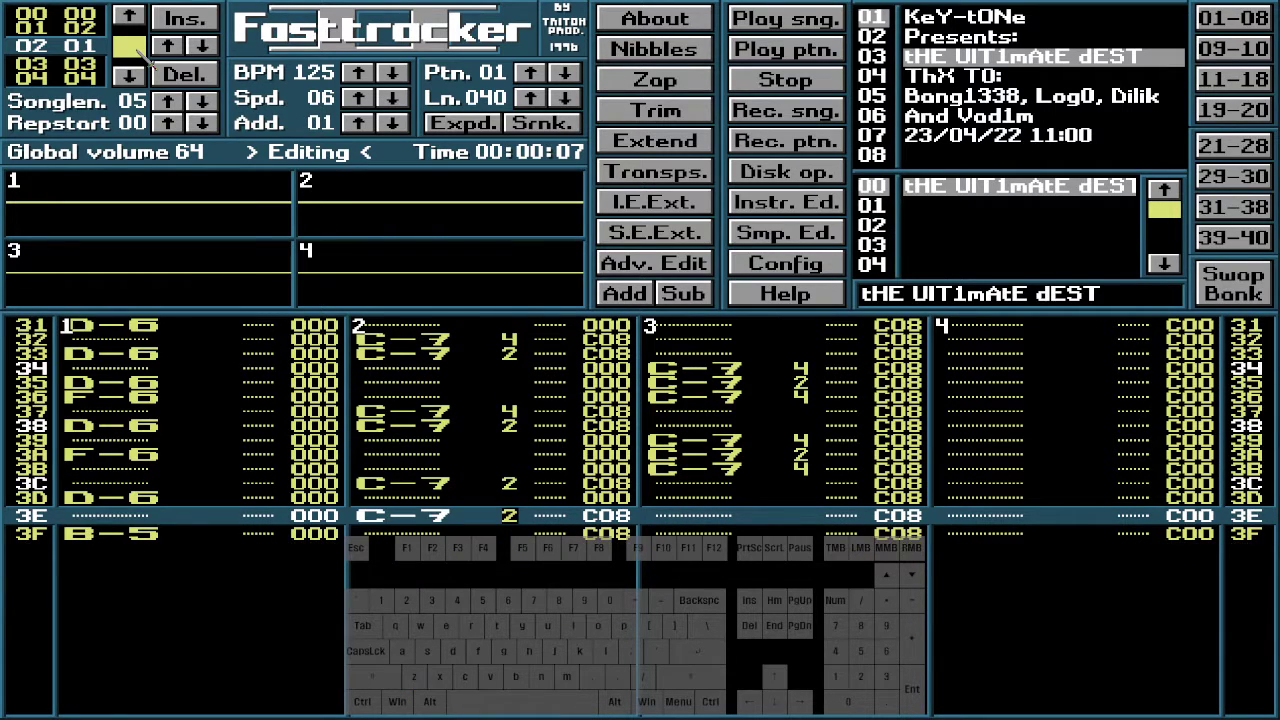
{"action": "key", "text": "Down"}
{"action": "key", "text": "Down"}
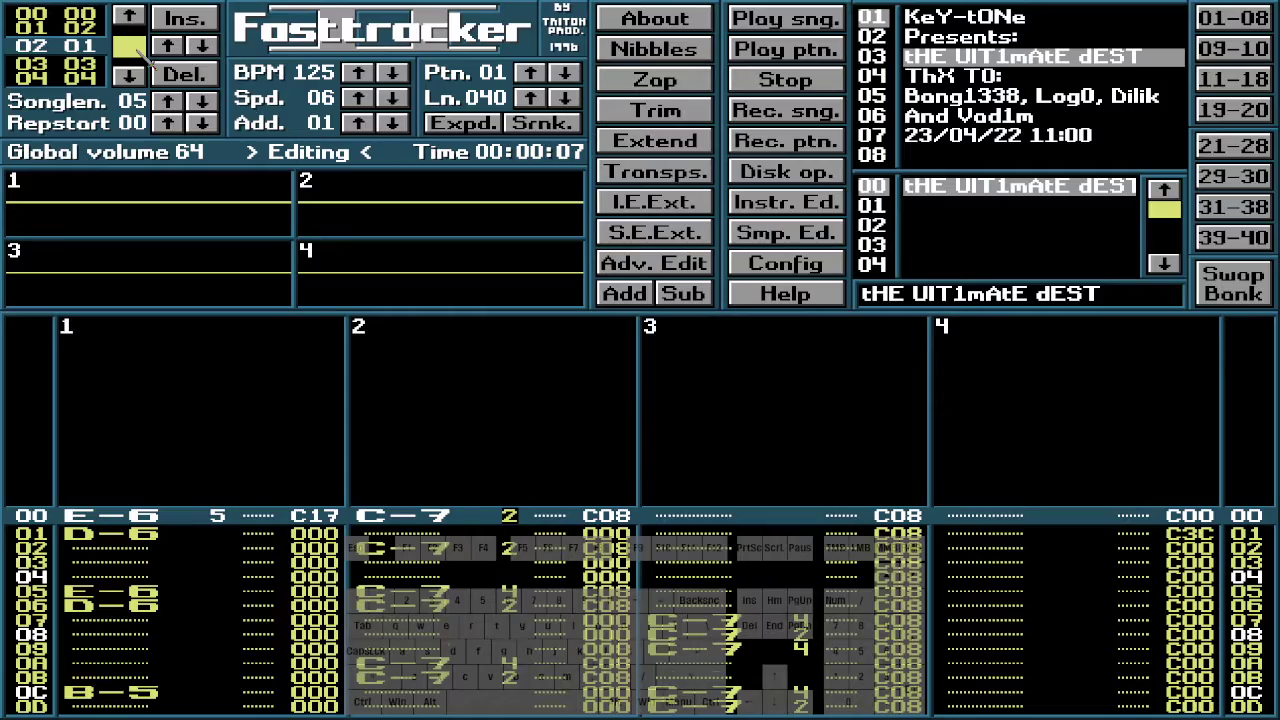
Review channel 2's effect column through the whole pattern for leftover C08 entries on empty rows
{"action": "key", "text": "Down"}
{"action": "key", "text": "Down"}
{"action": "key", "text": "Down"}
{"action": "key", "text": "Down"}
{"action": "key", "text": "Down"}
{"action": "key", "text": "Down"}
{"action": "key", "text": "Down"}
{"action": "key", "text": "Down"}
{"action": "key", "text": "Down"}
{"action": "key", "text": "Down"}
{"action": "key", "text": "Down"}
{"action": "key", "text": "Down"}
{"action": "key", "text": "Down"}
{"action": "key", "text": "Down"}
{"action": "key", "text": "Down"}
{"action": "key", "text": "Down"}
{"action": "key", "text": "Down"}
{"action": "key", "text": "Down"}
{"action": "key", "text": "Down"}
{"action": "key", "text": "Down"}
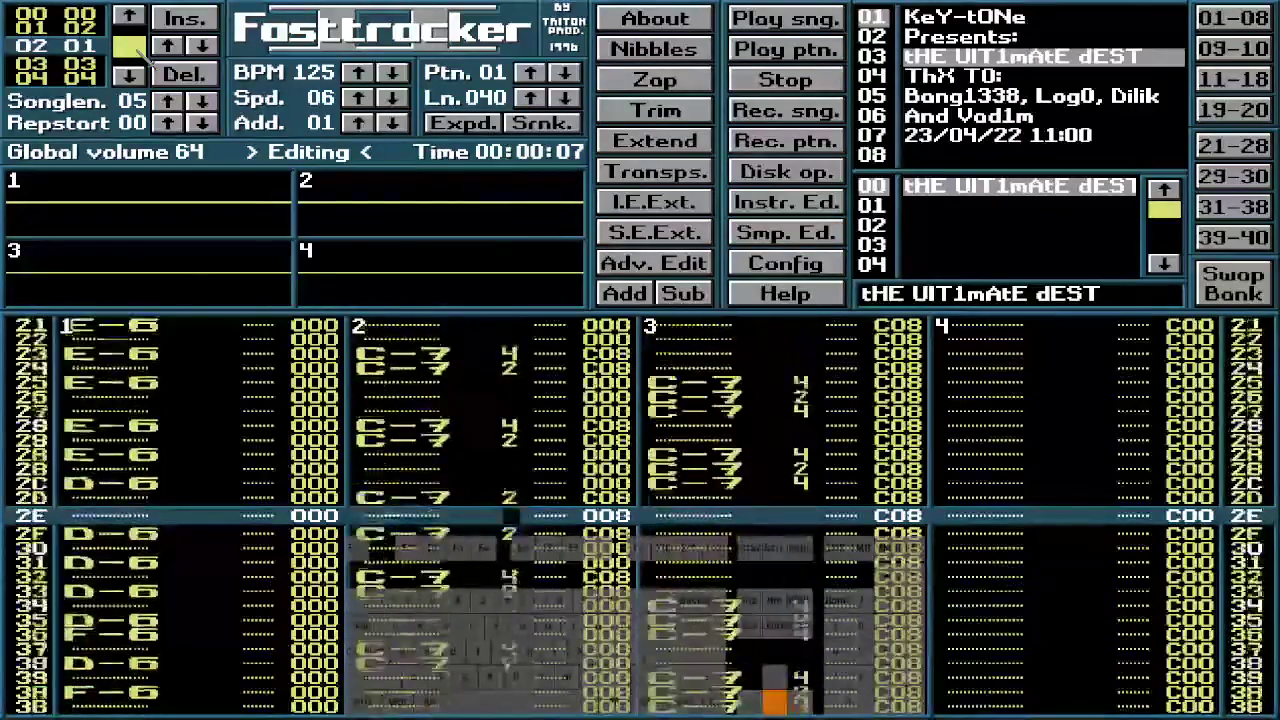
{"action": "key", "text": "Down"}
{"action": "key", "text": "Down"}
{"action": "key", "text": "Down"}
{"action": "key", "text": "Down"}
{"action": "key", "text": "Down"}
{"action": "key", "text": "Down"}
{"action": "key", "text": "Down"}
{"action": "key", "text": "Down"}
{"action": "key", "text": "Down"}
{"action": "key", "text": "Down"}
{"action": "key", "text": "Down"}
{"action": "key", "text": "Down"}
{"action": "key", "text": "Down"}
{"action": "key", "text": "Down"}
{"action": "key", "text": "Down"}
{"action": "key", "text": "Up"}
{"action": "key", "text": "Up"}
{"action": "key", "text": "Up"}
{"action": "key", "text": "Up"}
{"action": "key", "text": "Up"}
{"action": "key", "text": "Up"}
{"action": "key", "text": "Up"}
{"action": "key", "text": "Up"}
{"action": "key", "text": "Up"}
{"action": "key", "text": "Up"}
{"action": "key", "text": "Up"}
{"action": "key", "text": "Up"}
{"action": "key", "text": "Up"}
{"action": "key", "text": "Up"}
{"action": "key", "text": "Up"}
{"action": "key", "text": "Up"}
{"action": "key", "text": "Up"}
{"action": "key", "text": "Up"}
{"action": "key", "text": "Up"}
{"action": "key", "text": "Up"}
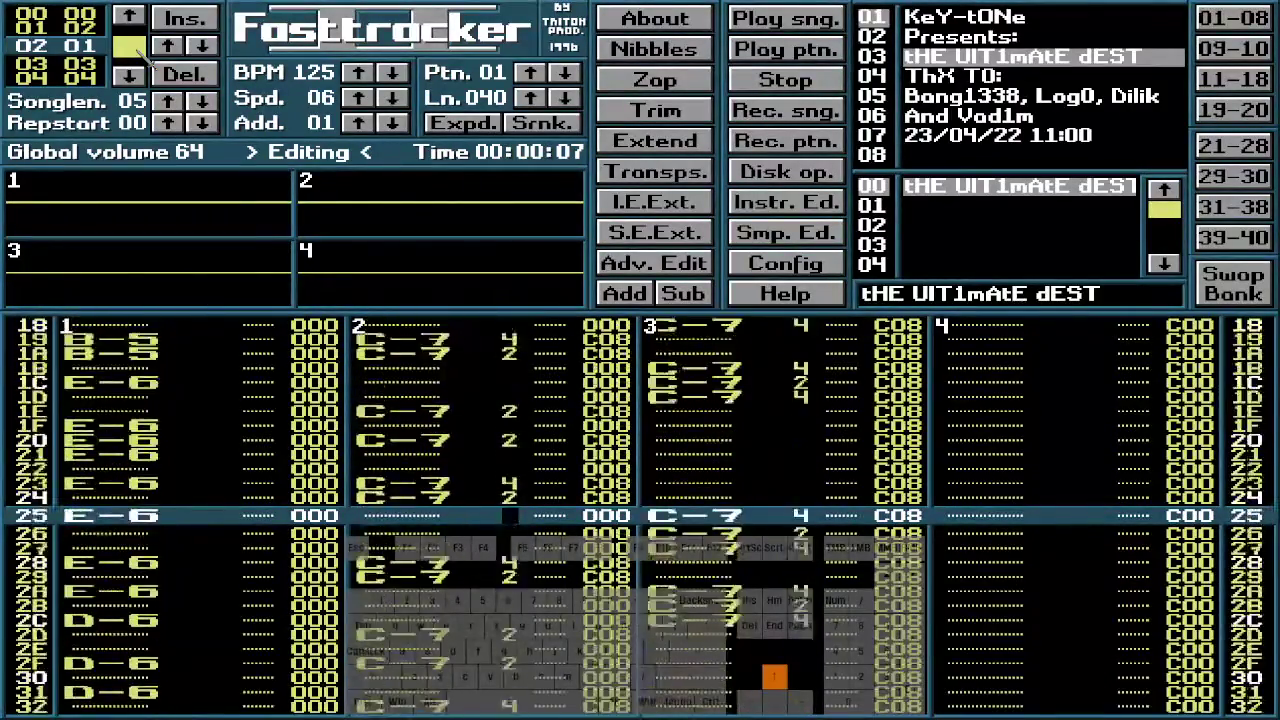
{"action": "key", "text": "Up"}
{"action": "key", "text": "Up"}
{"action": "key", "text": "Up"}
{"action": "key", "text": "Up"}
{"action": "key", "text": "Up"}
{"action": "key", "text": "Up"}
{"action": "key", "text": "Up"}
{"action": "key", "text": "Up"}
{"action": "key", "text": "Up"}
{"action": "key", "text": "Up"}
{"action": "key", "text": "Up"}
{"action": "key", "text": "Up"}
{"action": "key", "text": "Up"}
{"action": "key", "text": "Up"}
{"action": "key", "text": "Up"}
{"action": "key", "text": "Up"}
{"action": "key", "text": "Up"}
{"action": "key", "text": "Up"}
{"action": "key", "text": "Up"}
{"action": "key", "text": "Up"}
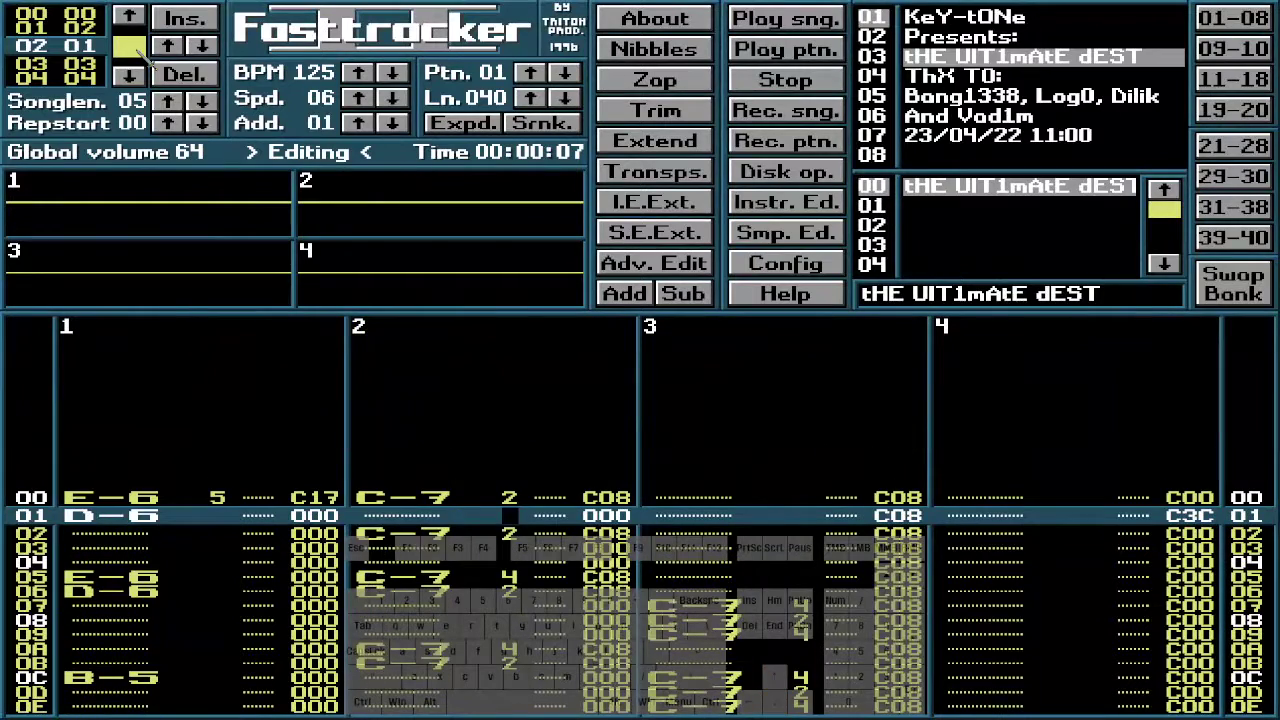
{"action": "key", "text": "Down"}
{"action": "key", "text": "Down"}
{"action": "key", "text": "Down"}
{"action": "key", "text": "Down"}
{"action": "key", "text": "Down"}
{"action": "key", "text": "Down"}
{"action": "key", "text": "Down"}
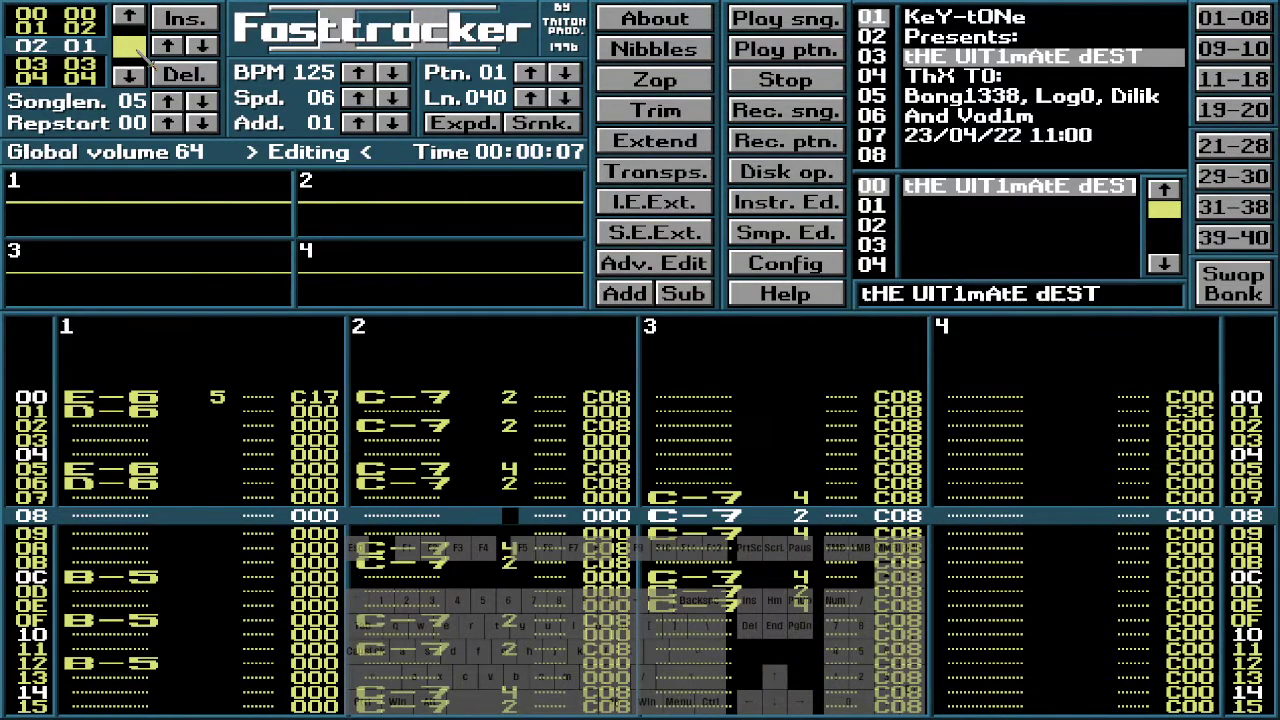
Play the pattern with channel 2 soloed, stop playback and restore all the channels
{"action": "key", "text": "Control_R"}
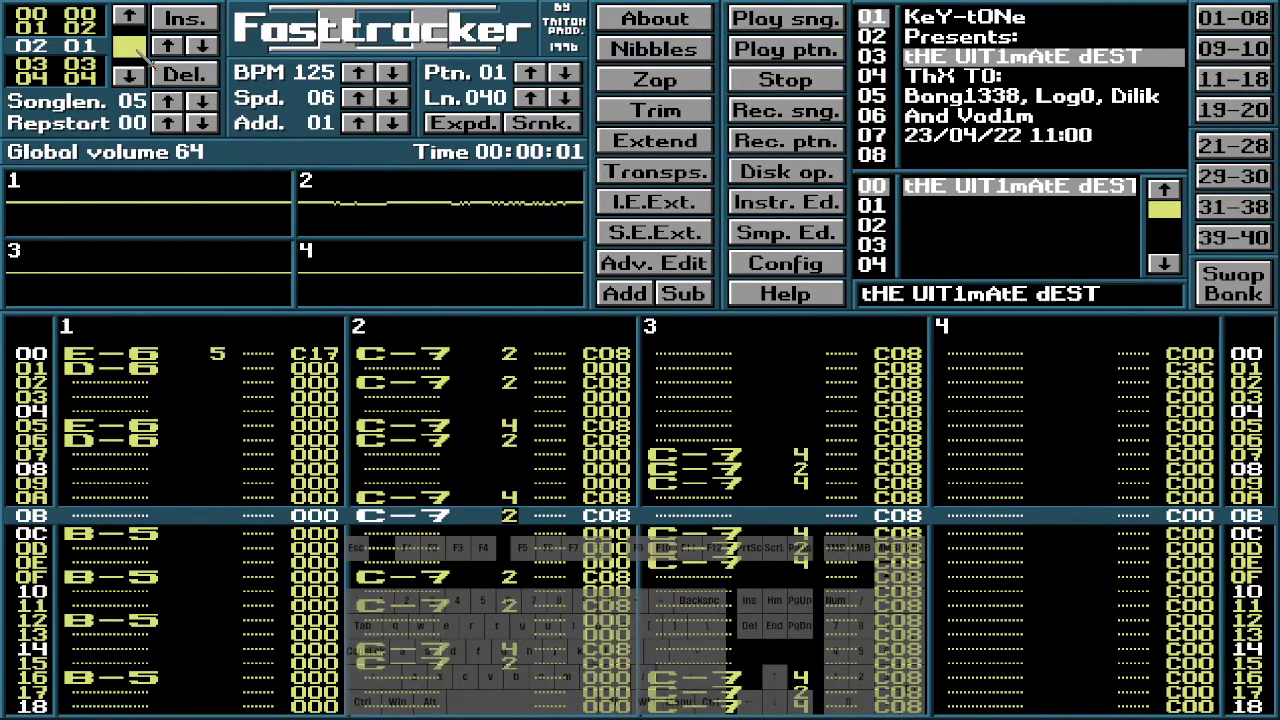
{"action": "key", "text": "Alt_R"}
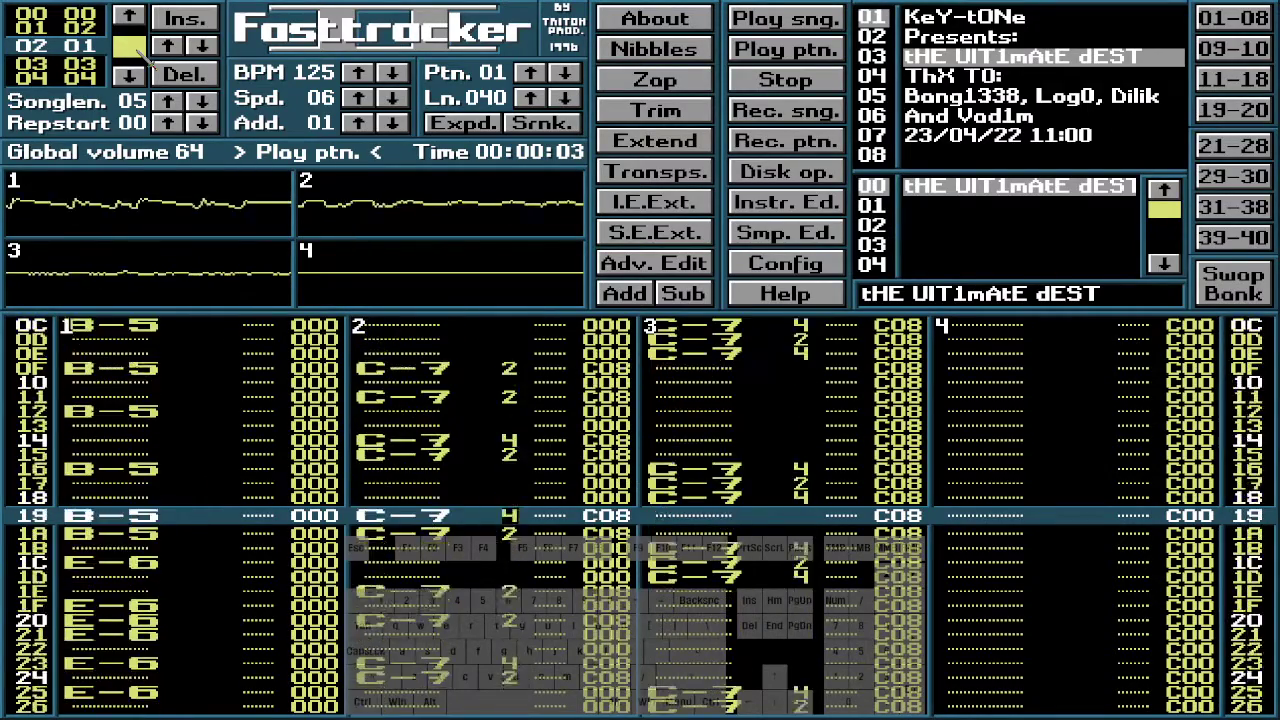
{"action": "right_click", "coordinate": [356, 203]}
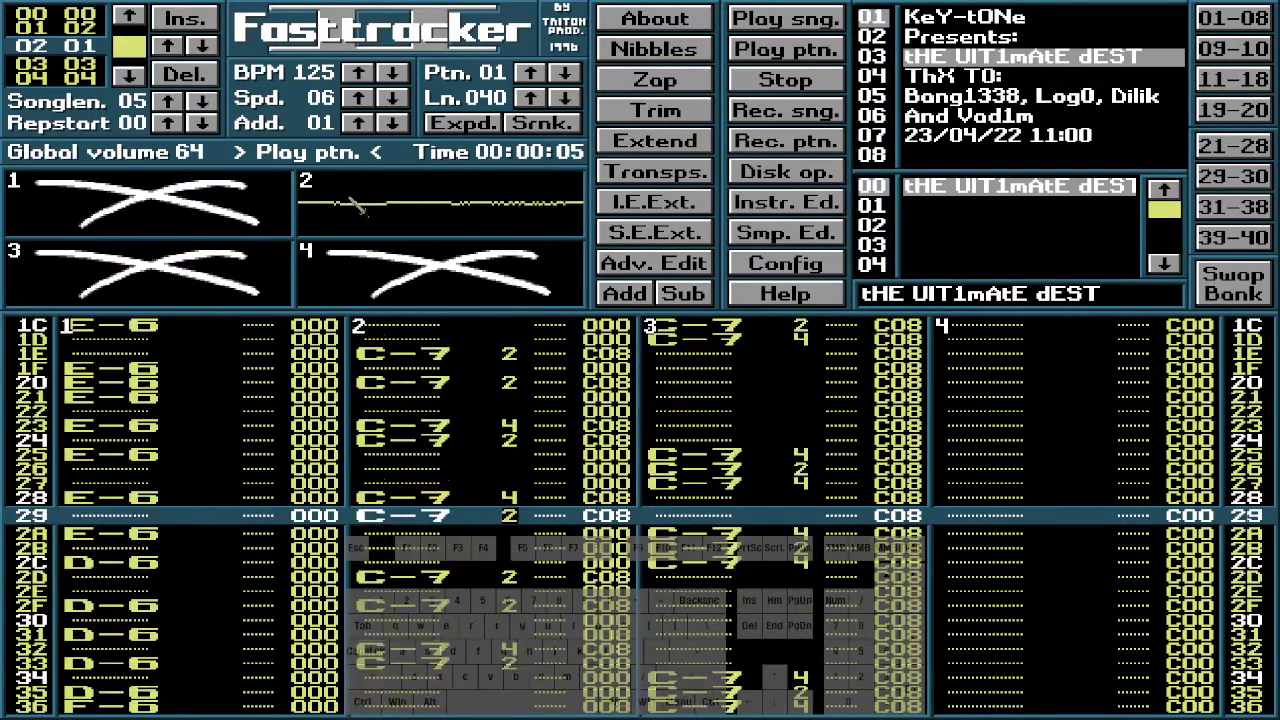
{"action": "key", "text": "space"}
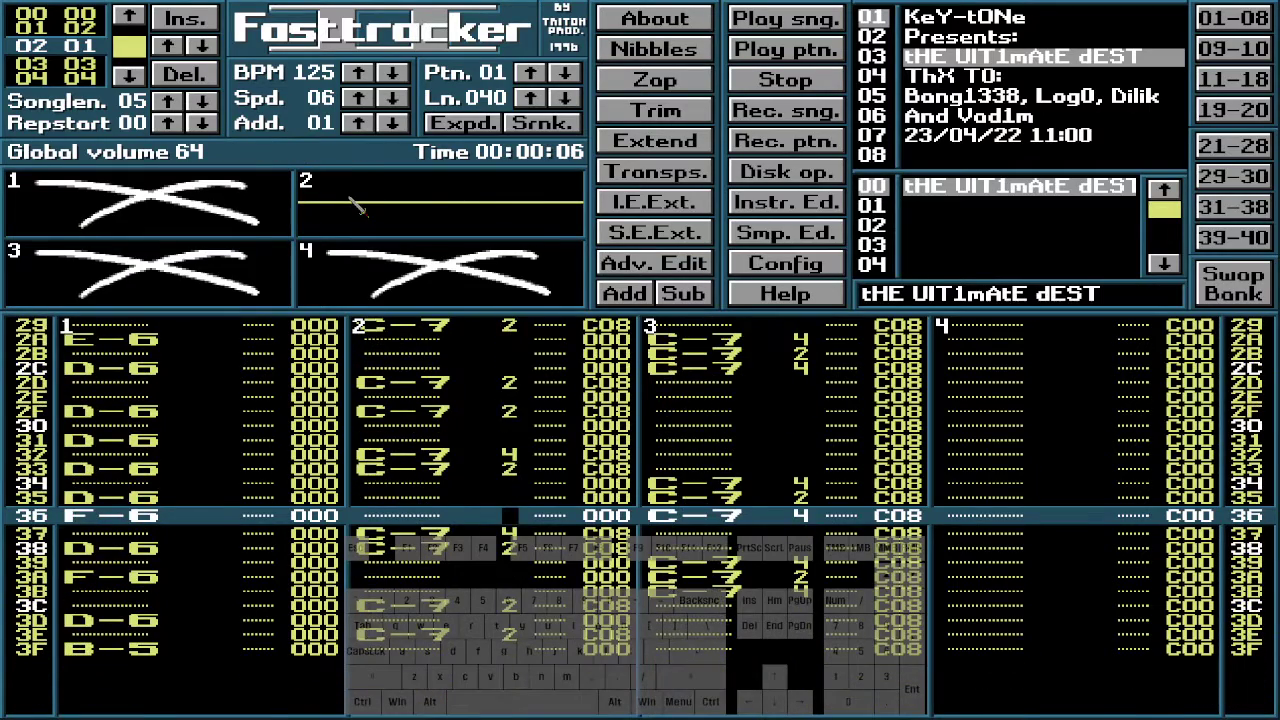
{"action": "key", "text": "Alt_R"}
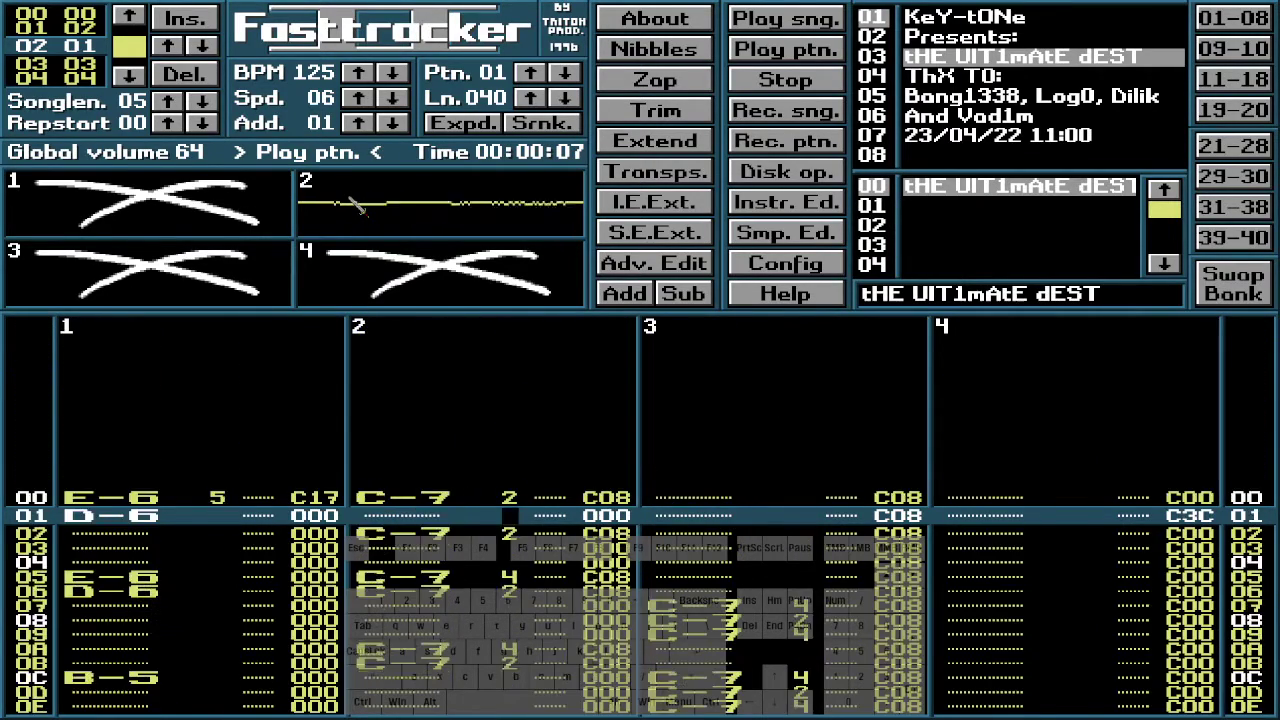
{"action": "key", "text": "space"}
{"action": "right_click", "coordinate": [358, 205]}
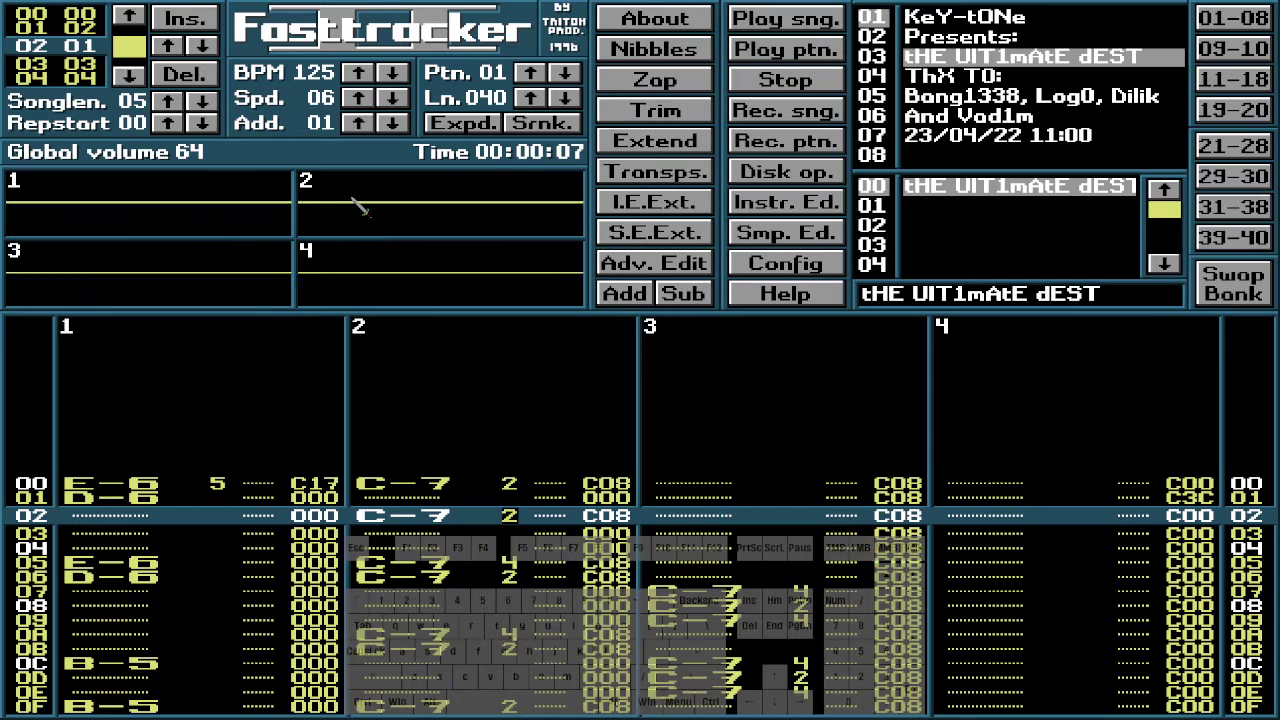
Place the cursor on row 00 of channel 3's effect column and solo channel 3
{"action": "key", "text": "Right"}
{"action": "key", "text": "Right"}
{"action": "key", "text": "Right"}
{"action": "key", "text": "Right"}
{"action": "key", "text": "Right"}
{"action": "key", "text": "Right"}
{"action": "key", "text": "Right"}
{"action": "key", "text": "Right"}
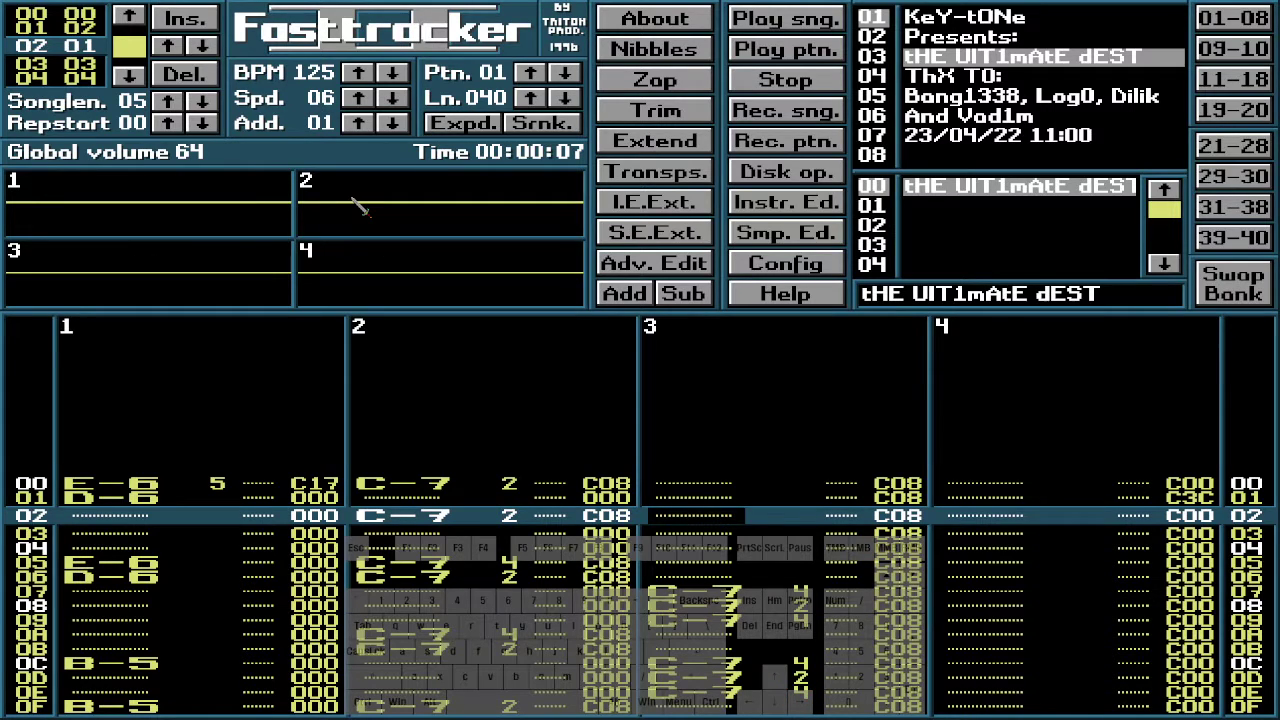
{"action": "key", "text": "Right"}
{"action": "key", "text": "Right"}
{"action": "key", "text": "Right"}
{"action": "key", "text": "Right"}
{"action": "key", "text": "Right"}
{"action": "key", "text": "Up"}
{"action": "key", "text": "Up"}
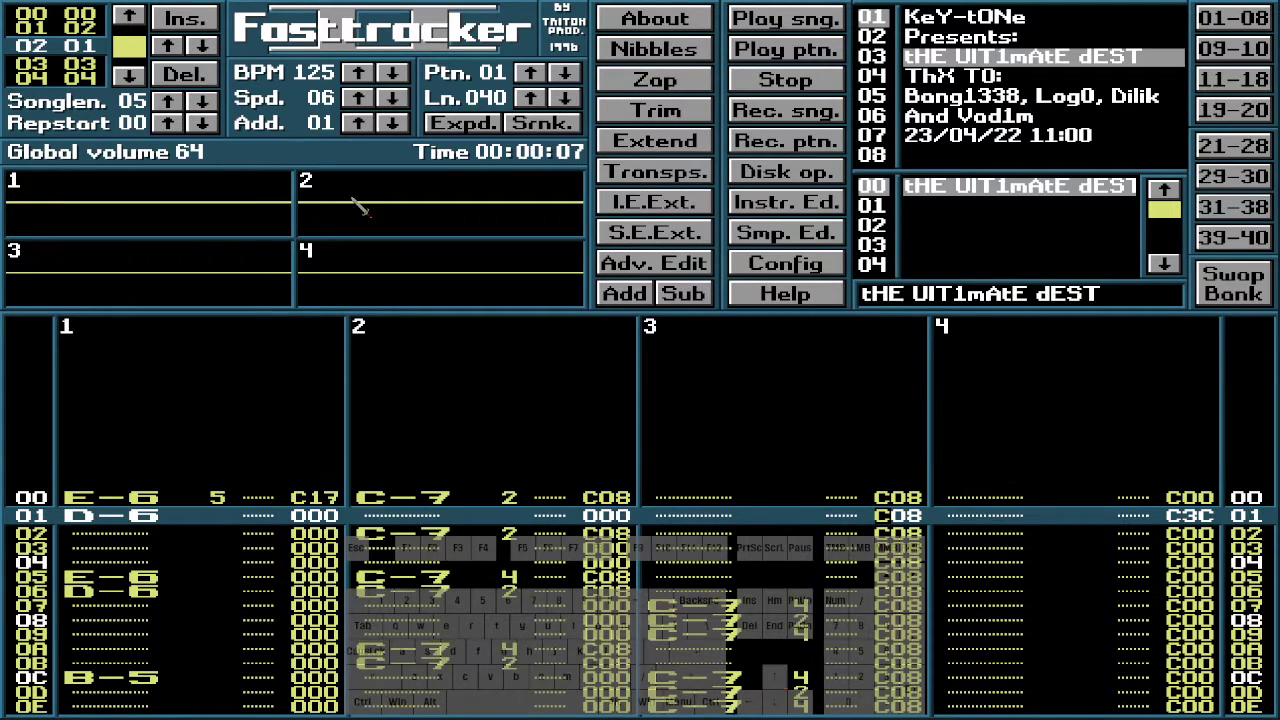
{"action": "key", "text": "Control_R"}
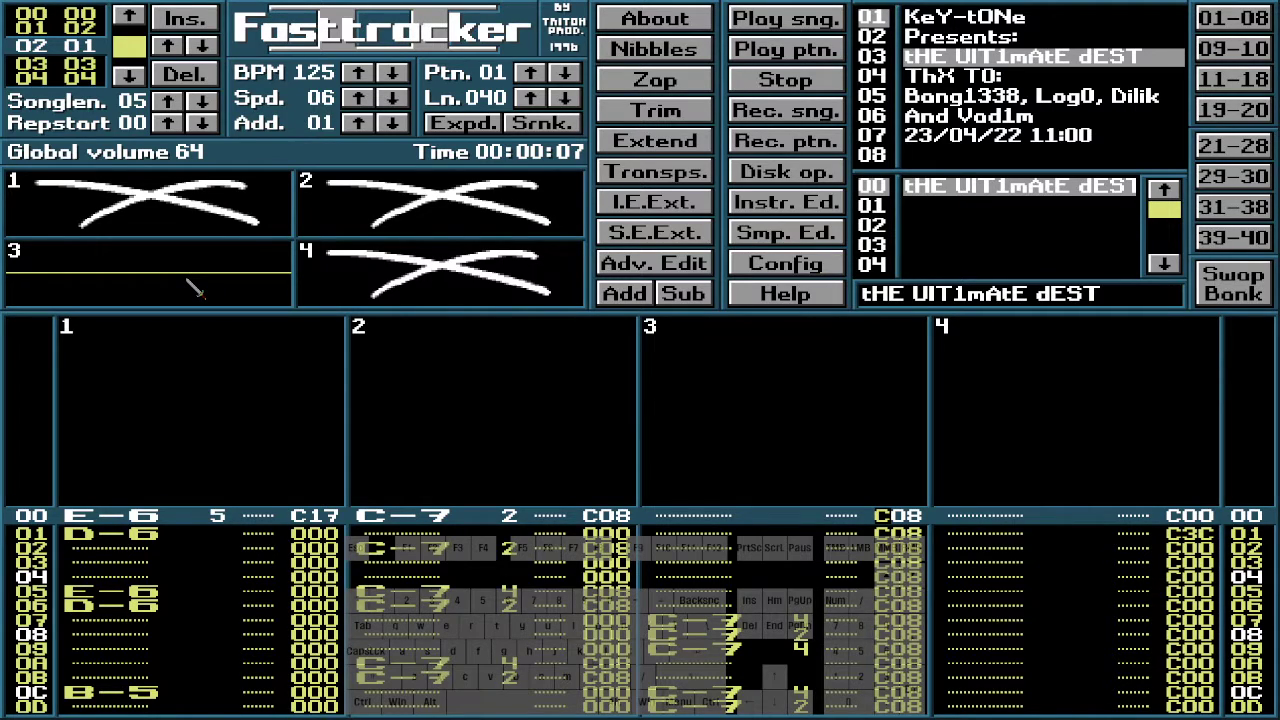
Turn on pattern editing and reset the C08 effects on channel 3's empty rows 00 to 06 to 000
{"action": "key", "text": "space"}
{"action": "key", "text": "0"}
{"action": "key", "text": "0"}
{"action": "key", "text": "0"}
{"action": "key", "text": "0"}
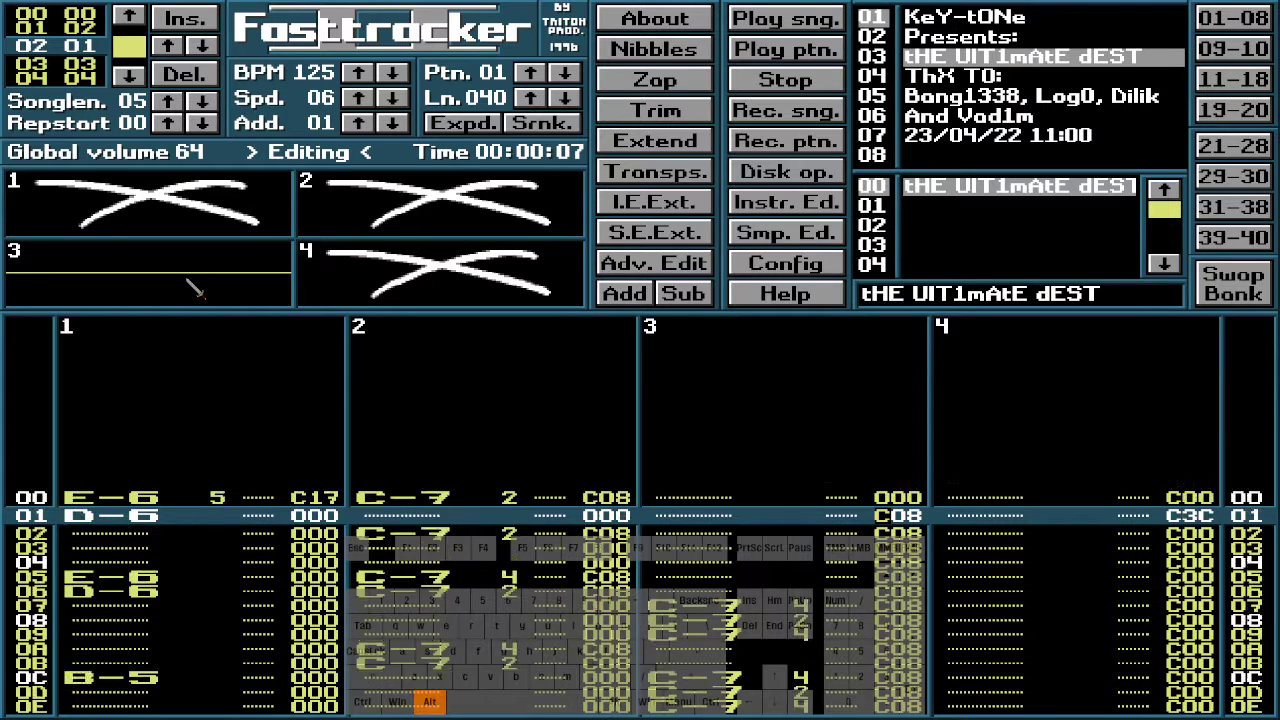
{"action": "key", "text": "0"}
{"action": "key", "text": "0"}
{"action": "key", "text": "0"}
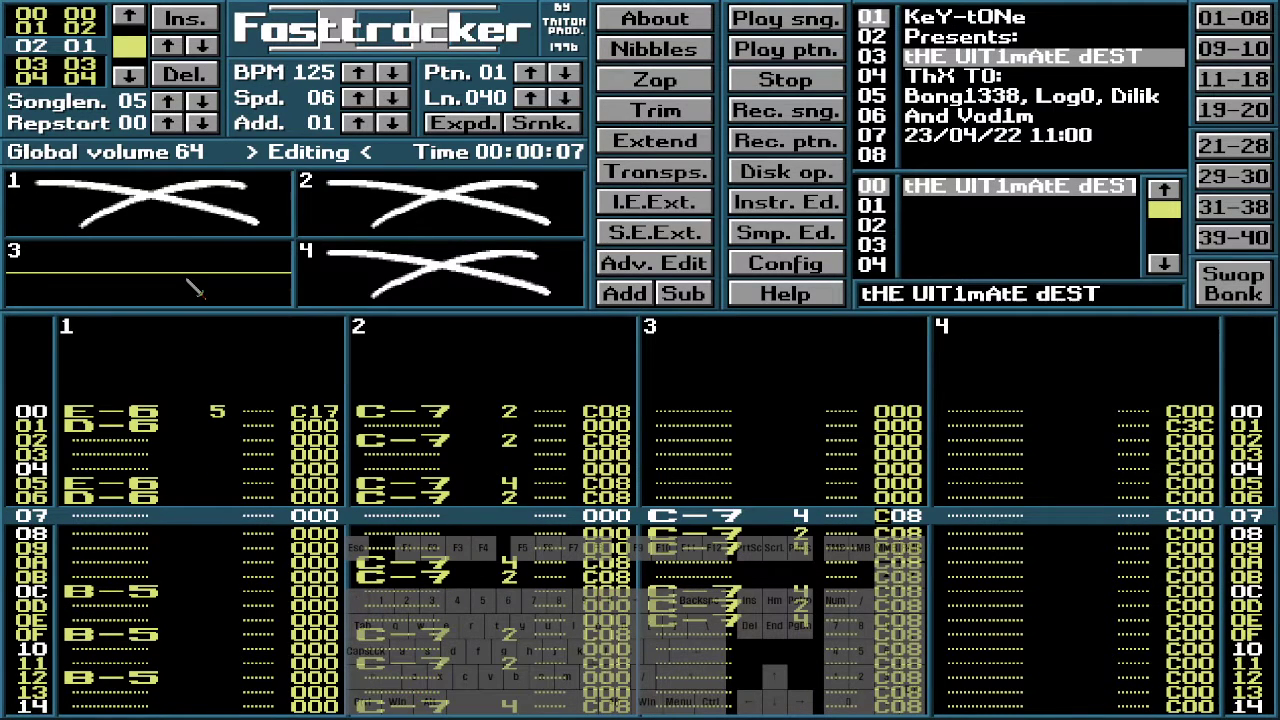
Clear the C08 effects on the empty rows 0A and 0B of channel 3 to 000
{"action": "key", "text": "Down"}
{"action": "key", "text": "Down"}
{"action": "key", "text": "Down"}
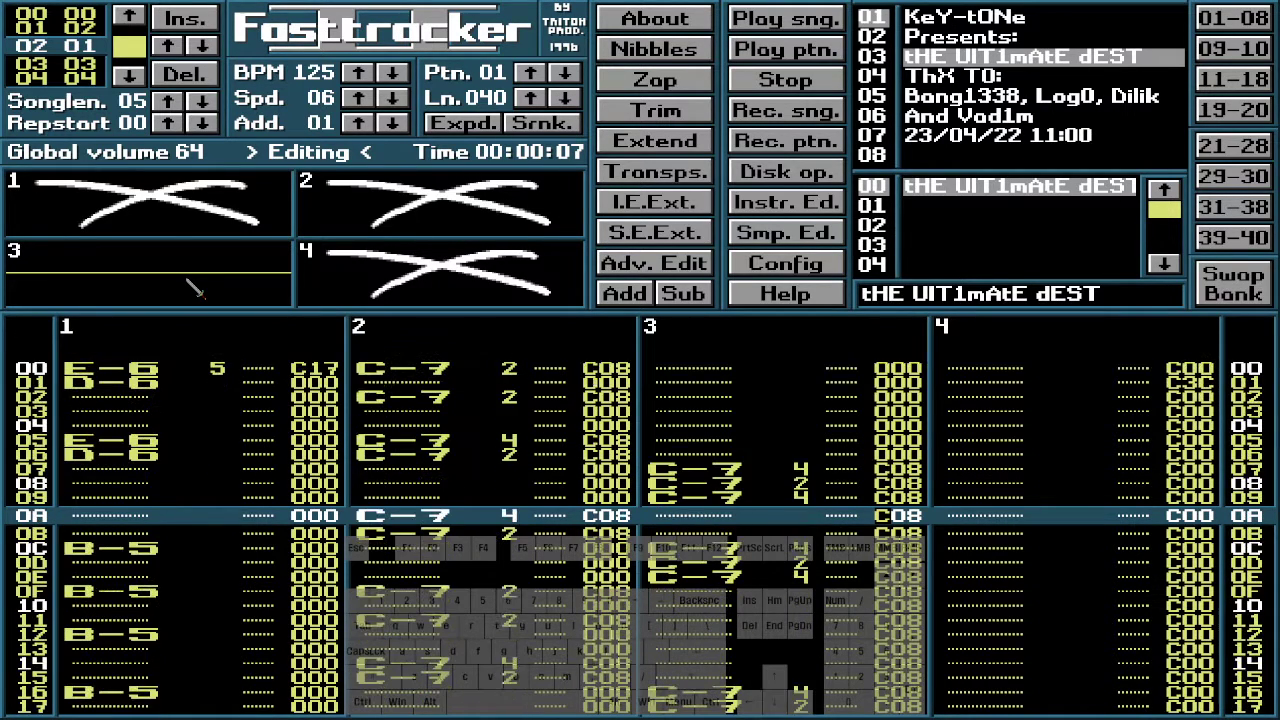
{"action": "key", "text": "0"}
{"action": "key", "text": "0"}
Reset channel 3's C08 effects to 000 on the empty rows 0F to 15
{"action": "key", "text": "Down"}
{"action": "key", "text": "Down"}
{"action": "key", "text": "Down"}
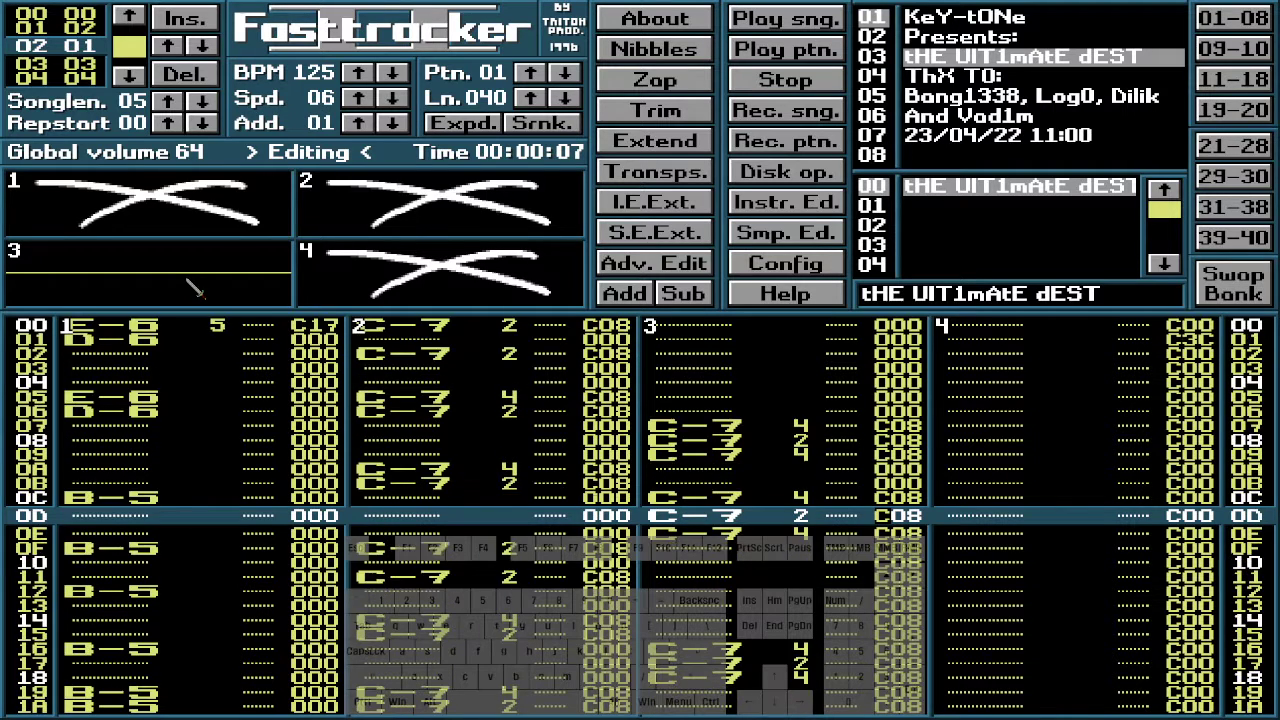
{"action": "key", "text": "alt+0"}
{"action": "key", "text": "alt+0"}
{"action": "key", "text": "alt+0"}
{"action": "key", "text": "alt+0"}
{"action": "key", "text": "alt+0"}
{"action": "key", "text": "alt+0"}
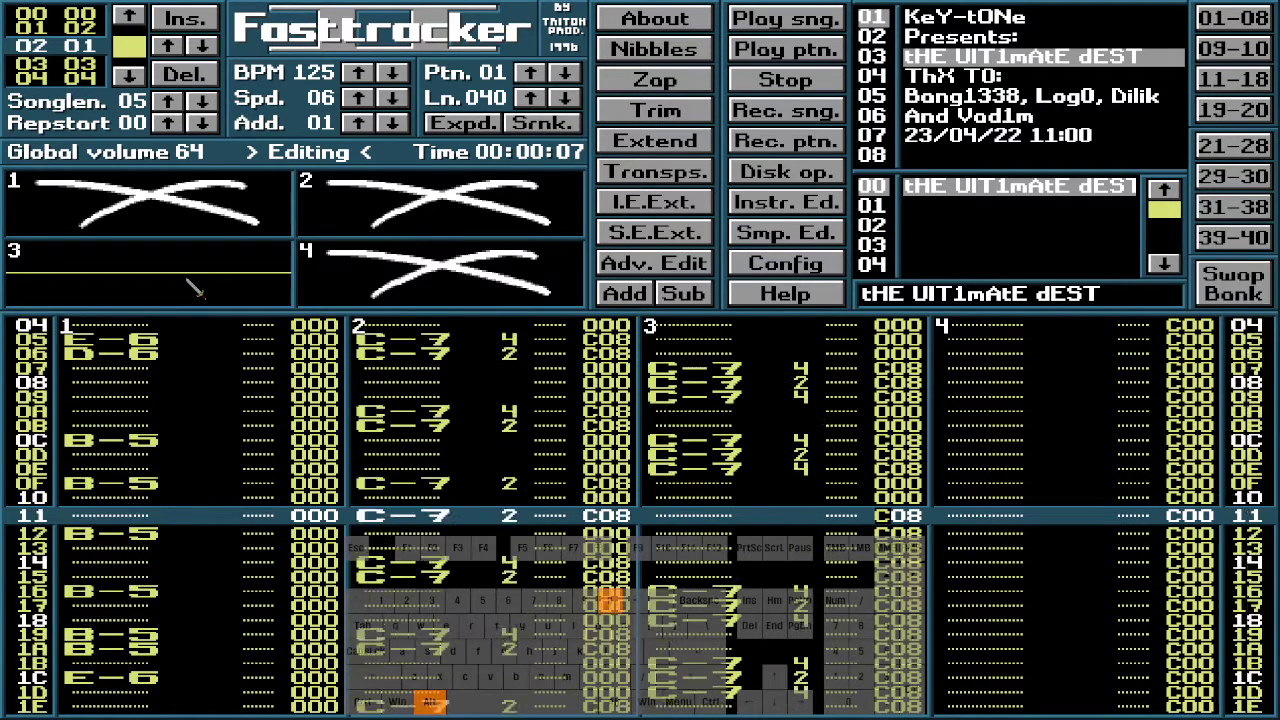
{"action": "key", "text": "alt+0"}
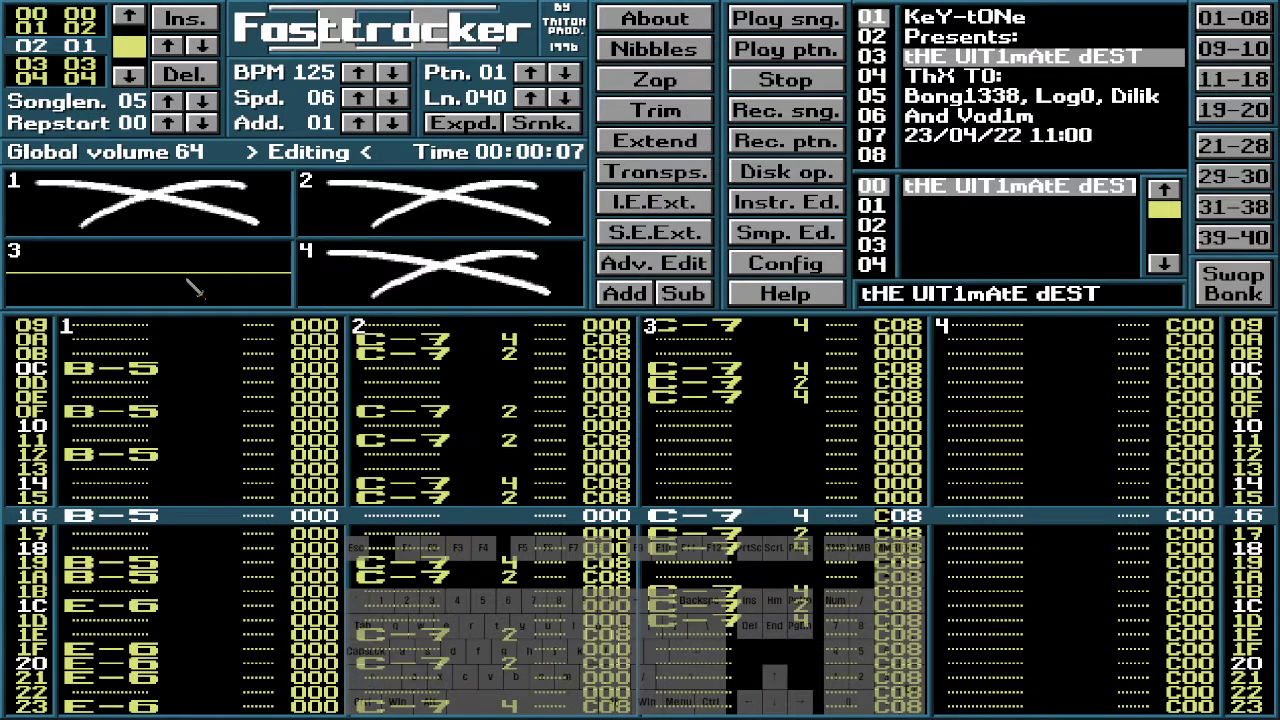
Reset channel 3's C08 effects to 000 on the empty rows 19 and 1A
{"action": "key", "text": "Up"}
{"action": "key", "text": "Down"}
{"action": "key", "text": "Down"}
{"action": "key", "text": "Down"}
{"action": "key", "text": "Down"}
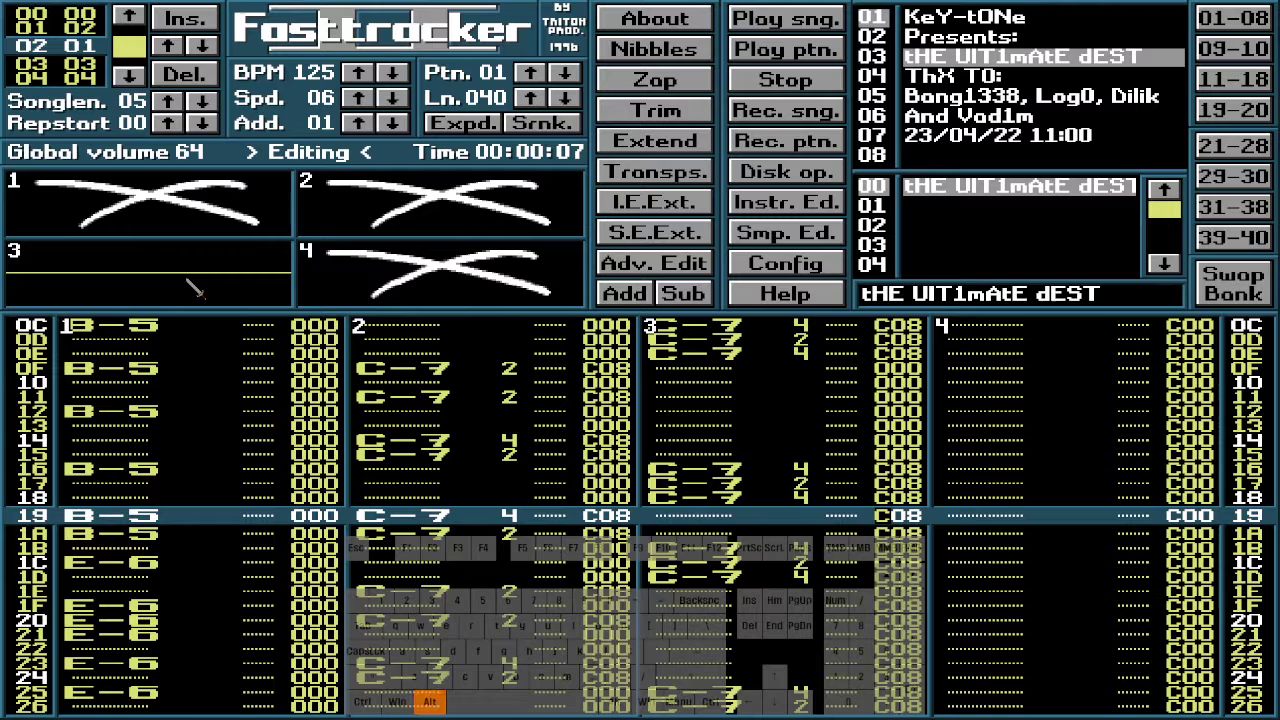
{"action": "key", "text": "alt+0"}
{"action": "key", "text": "alt+0"}
Reset channel 3's C08 effects to 000 on the empty rows 1E to 24
{"action": "key", "text": "Down"}
{"action": "key", "text": "Down"}
{"action": "key", "text": "Down"}
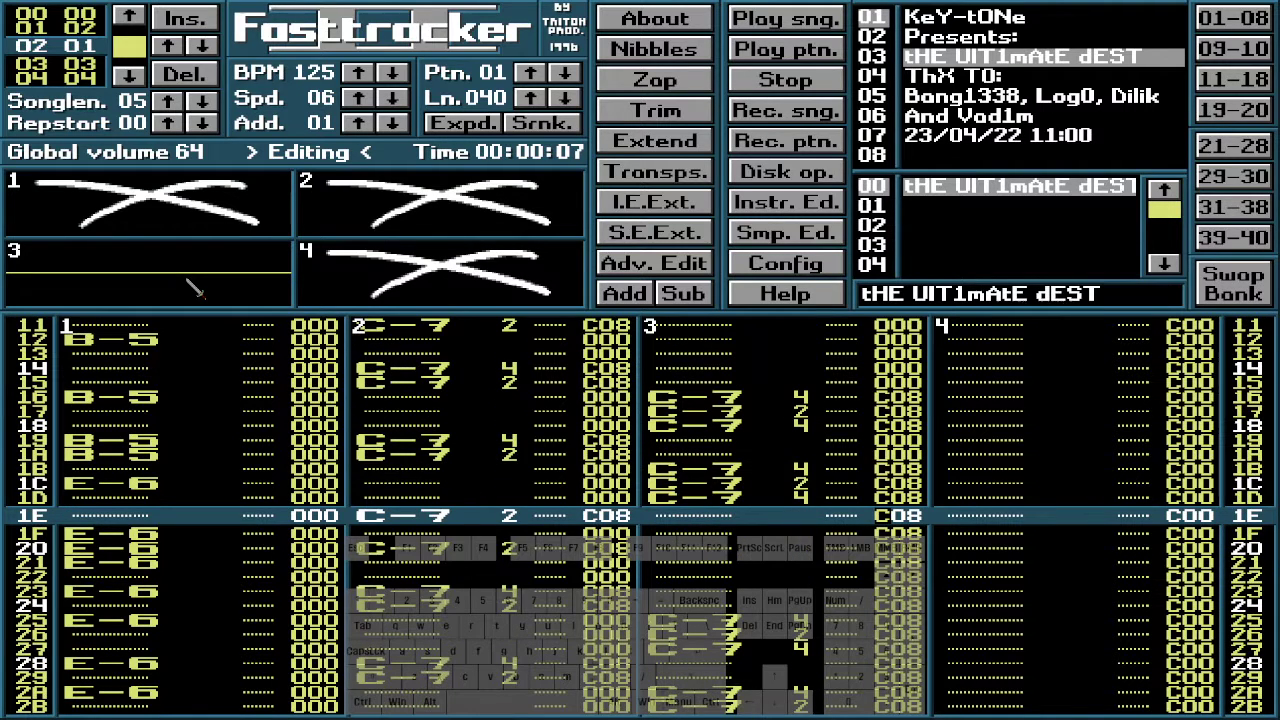
{"action": "key", "text": "alt+0"}
{"action": "key", "text": "alt+0"}
{"action": "key", "text": "alt+0"}
{"action": "key", "text": "alt+0"}
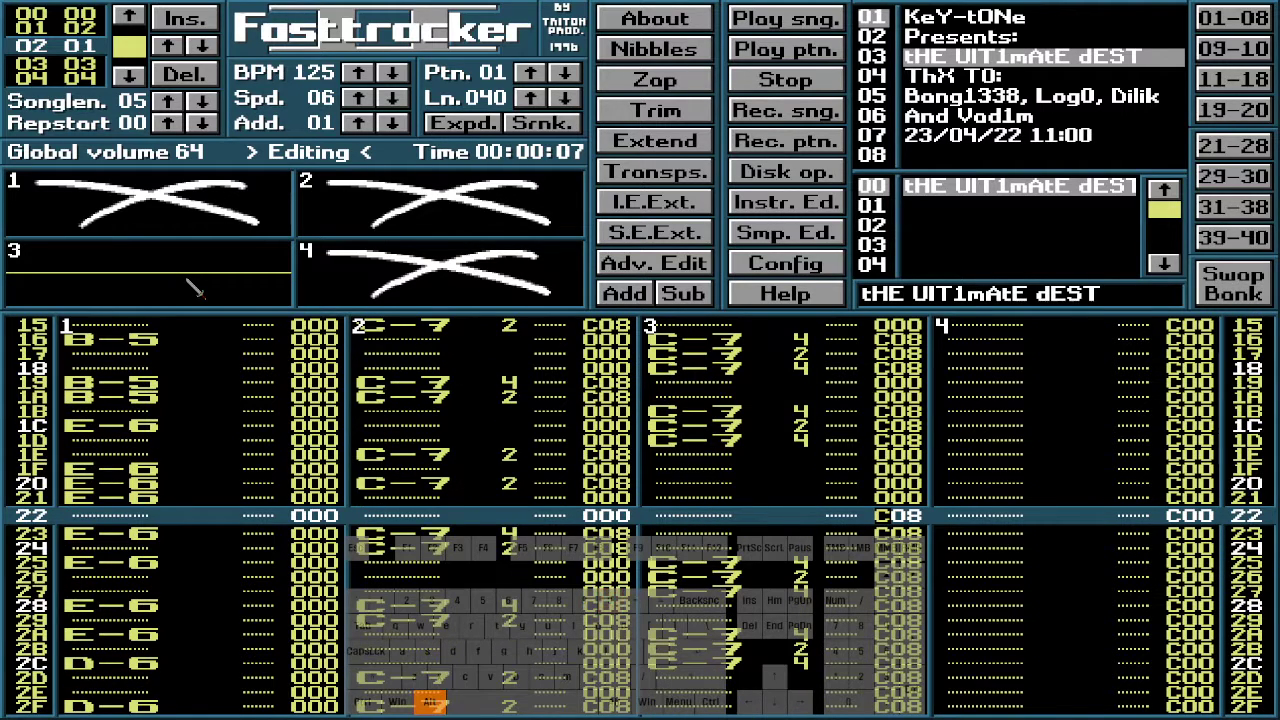
{"action": "key", "text": "alt+0"}
{"action": "key", "text": "alt+0"}
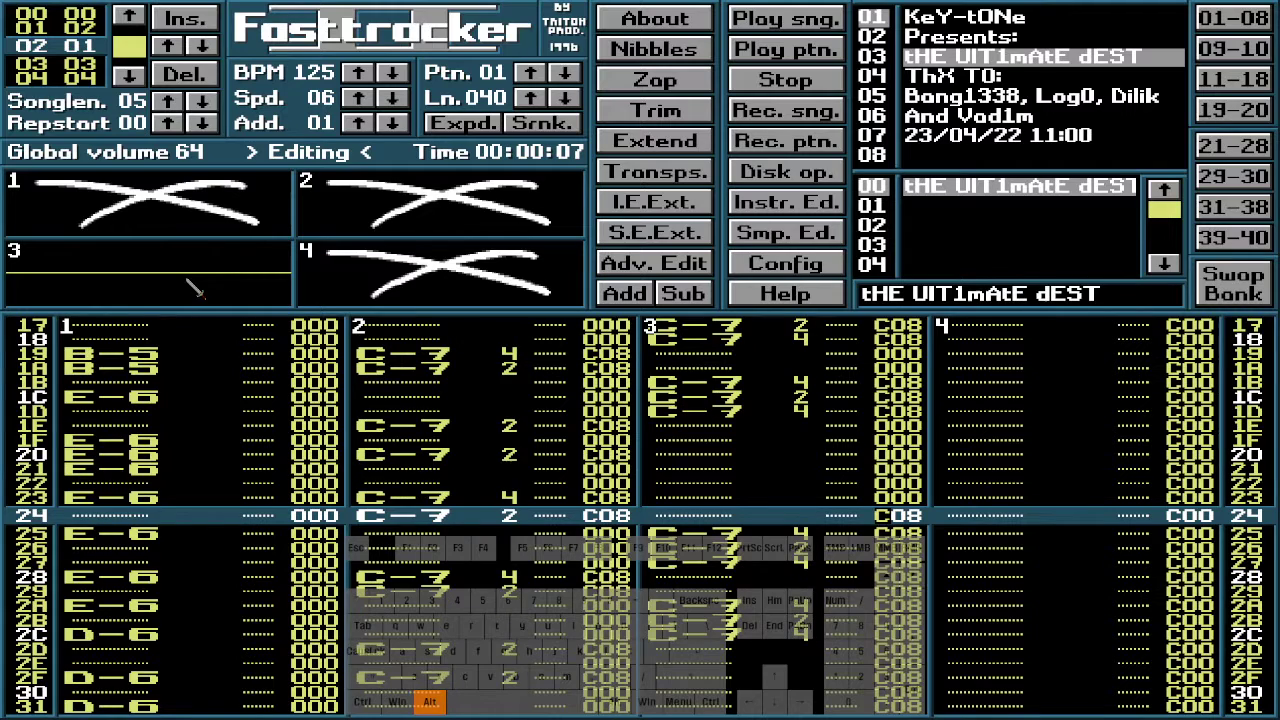
{"action": "key", "text": "alt+0"}
Clear the C08 effects on the empty rows 28 and 29 of channel 3 to 000
{"action": "key", "text": "Down"}
{"action": "key", "text": "Down"}
{"action": "key", "text": "Down"}
{"action": "key", "text": "alt+0"}
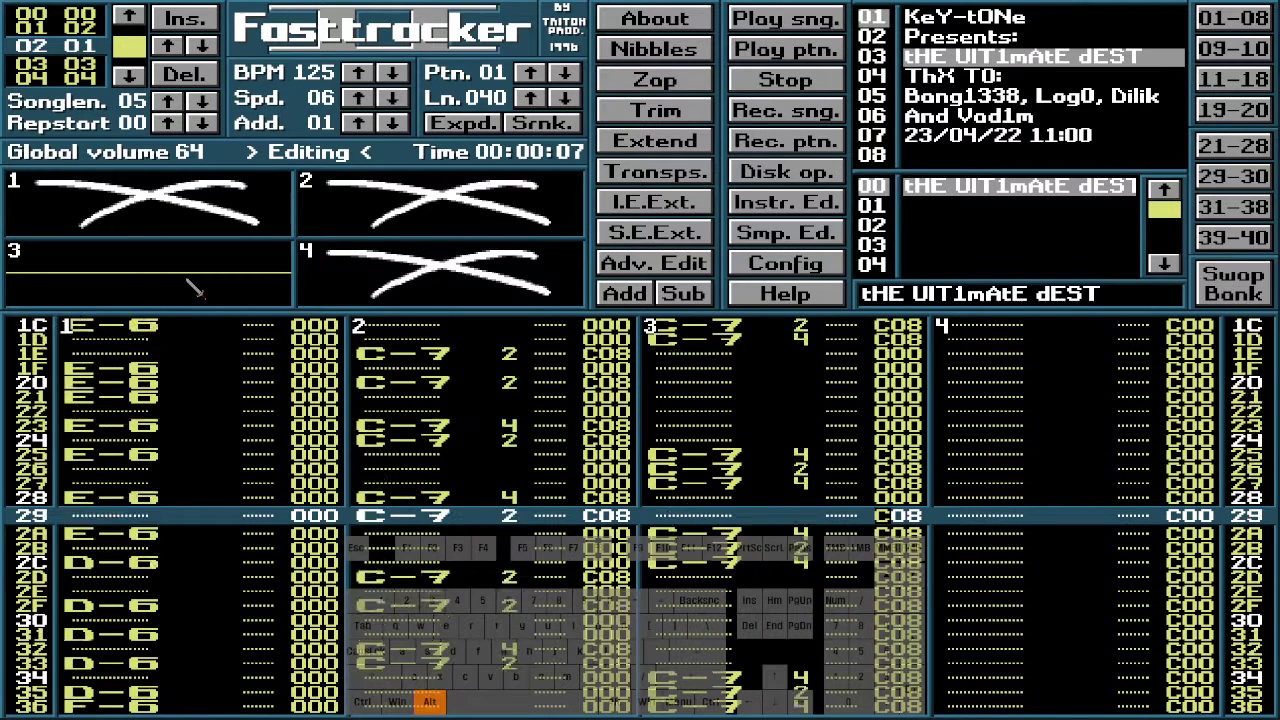
{"action": "key", "text": "alt+0"}
Reset channel 3's C08 effects to 000 on the empty rows 2D to 33
{"action": "key", "text": "Down"}
{"action": "key", "text": "Down"}
{"action": "key", "text": "Down"}
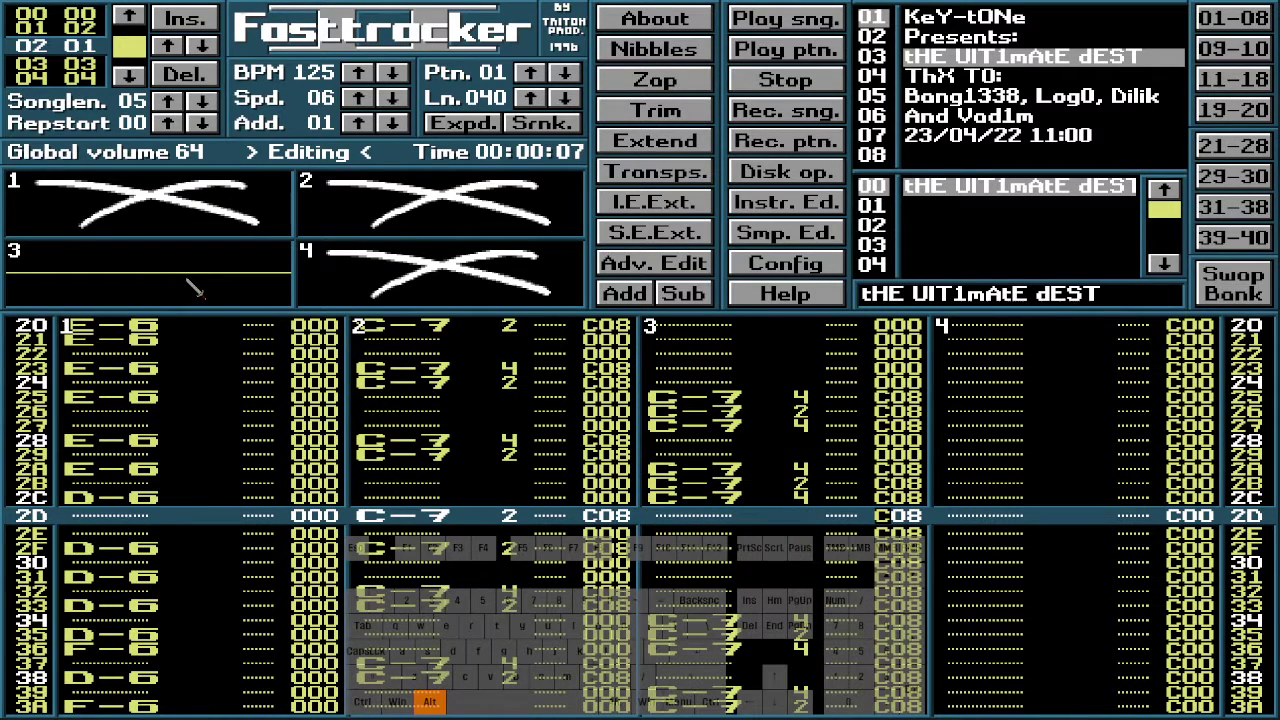
{"action": "key", "text": "alt+0"}
{"action": "key", "text": "alt+0"}
{"action": "key", "text": "alt+0"}
{"action": "key", "text": "alt+0"}
{"action": "key", "text": "alt+0"}
{"action": "key", "text": "alt+0"}
{"action": "key", "text": "alt+0"}
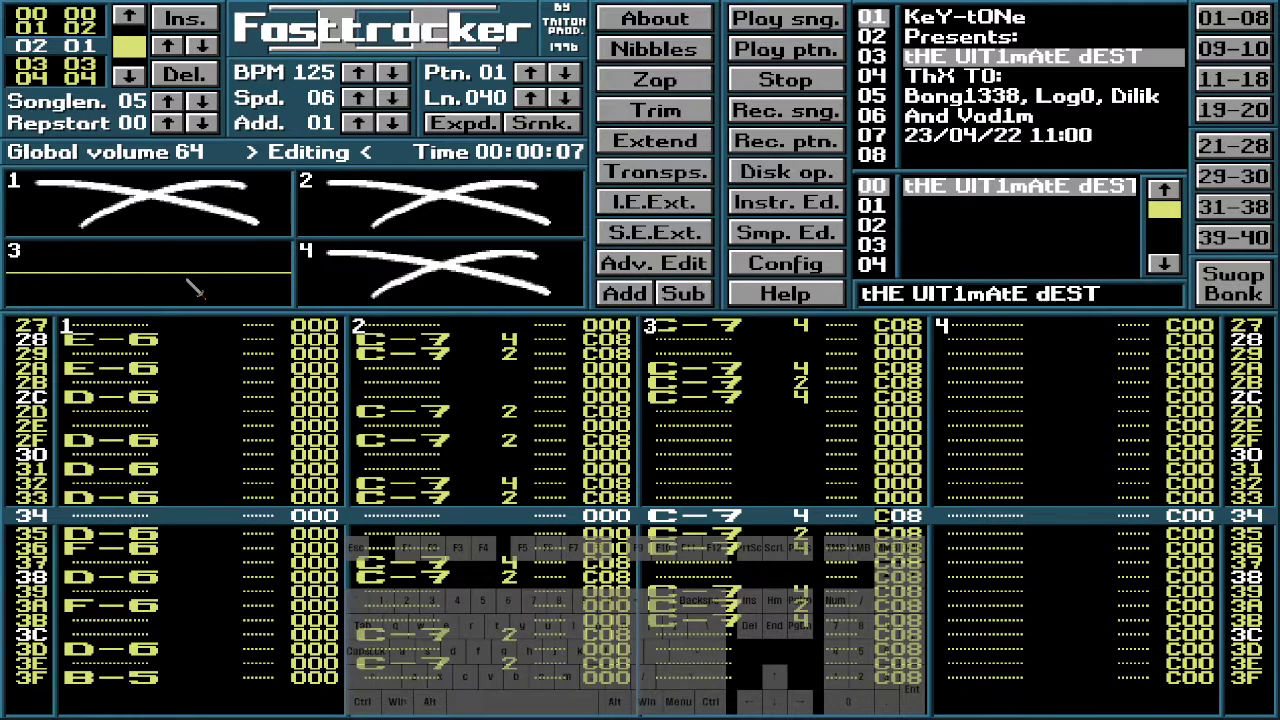
Clear the C08 effects on the empty rows 37 and 38 of channel 3 to 000
{"action": "key", "text": "Down"}
{"action": "key", "text": "Down"}
{"action": "key", "text": "Down"}
{"action": "key", "text": "alt+0"}
{"action": "key", "text": "alt+0"}
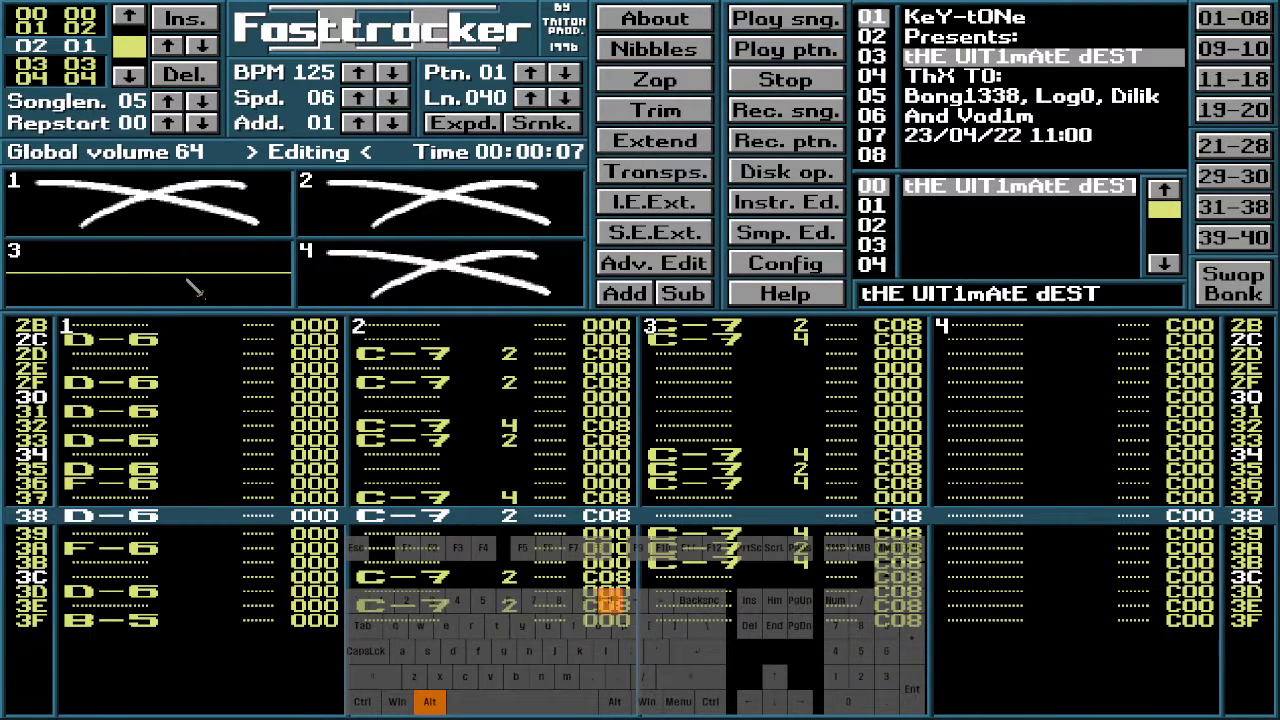
Reset channel 3's C08 effects to 000 on the empty rows 3C to 3F at the pattern's end
{"action": "key", "text": "Down"}
{"action": "key", "text": "Down"}
{"action": "key", "text": "Down"}
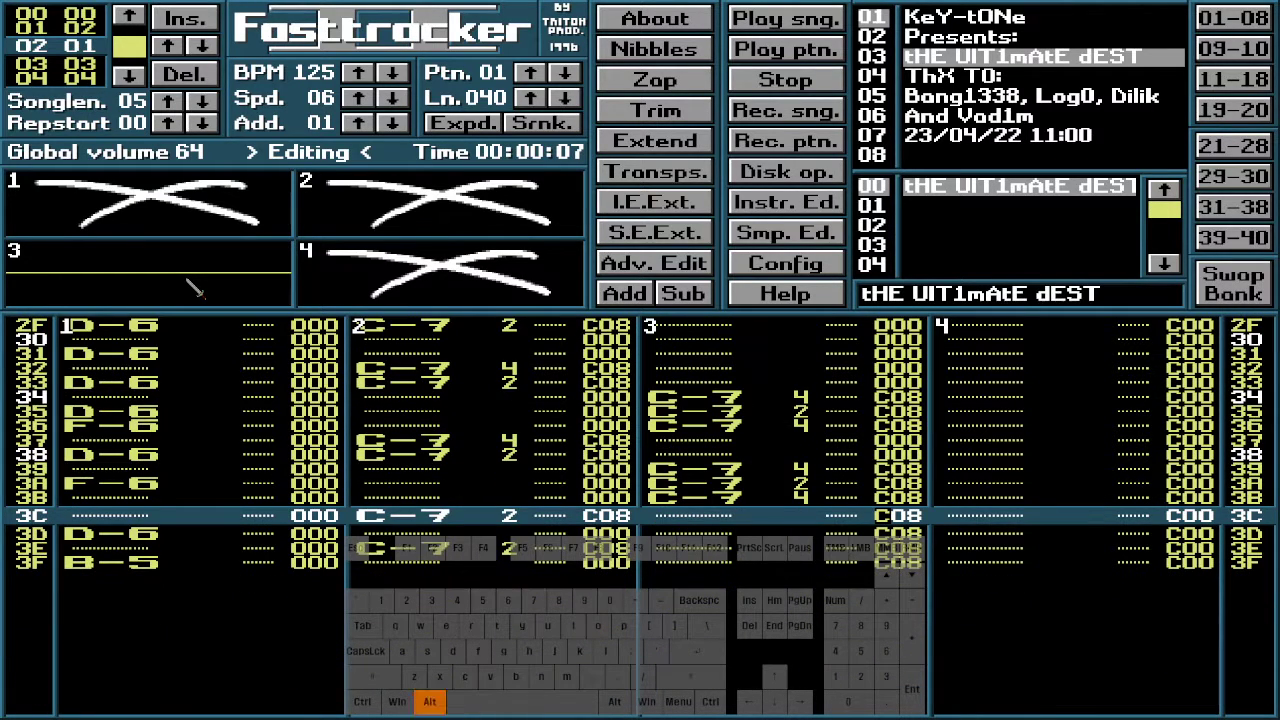
{"action": "key", "text": "alt+0"}
{"action": "key", "text": "alt+0"}
{"action": "key", "text": "alt+0"}
{"action": "key", "text": "alt+0"}
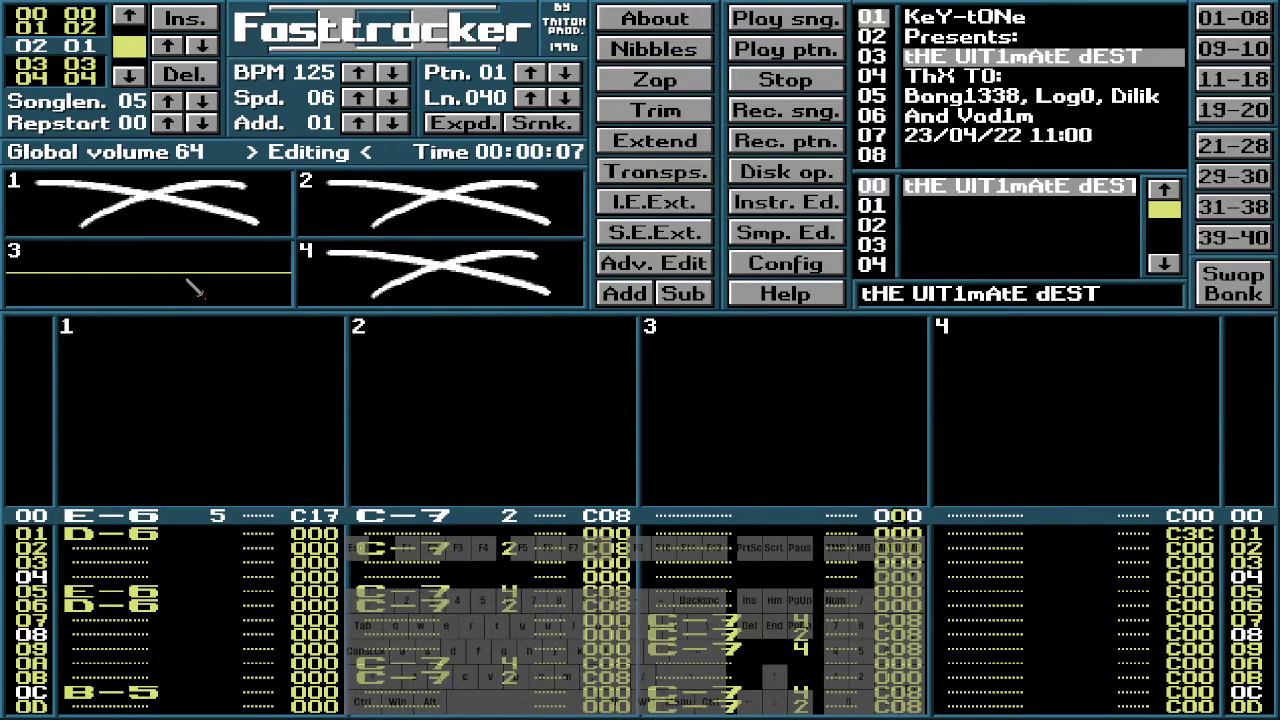
Reset the effects in channel 4 to 000 on all rows from 00 to 3F
{"action": "key", "text": "Right"}
{"action": "key", "text": "Right"}
{"action": "key", "text": "Up"}
{"action": "key", "text": "Up"}
{"action": "key", "text": "Up"}
{"action": "key", "text": "Up"}
{"action": "key", "text": "Up"}
{"action": "key", "text": "Up"}
{"action": "key", "text": "Up"}
{"action": "key", "text": "Up"}
{"action": "key", "text": "Up"}
{"action": "key", "text": "Up"}
{"action": "key", "text": "Up"}
{"action": "key", "text": "Up"}
{"action": "key", "text": "Up"}
{"action": "key", "text": "Up"}
{"action": "key", "text": "Up"}
{"action": "key", "text": "Up"}
{"action": "key", "text": "Up"}
{"action": "key", "text": "Up"}
{"action": "key", "text": "Up"}
{"action": "key", "text": "Up"}
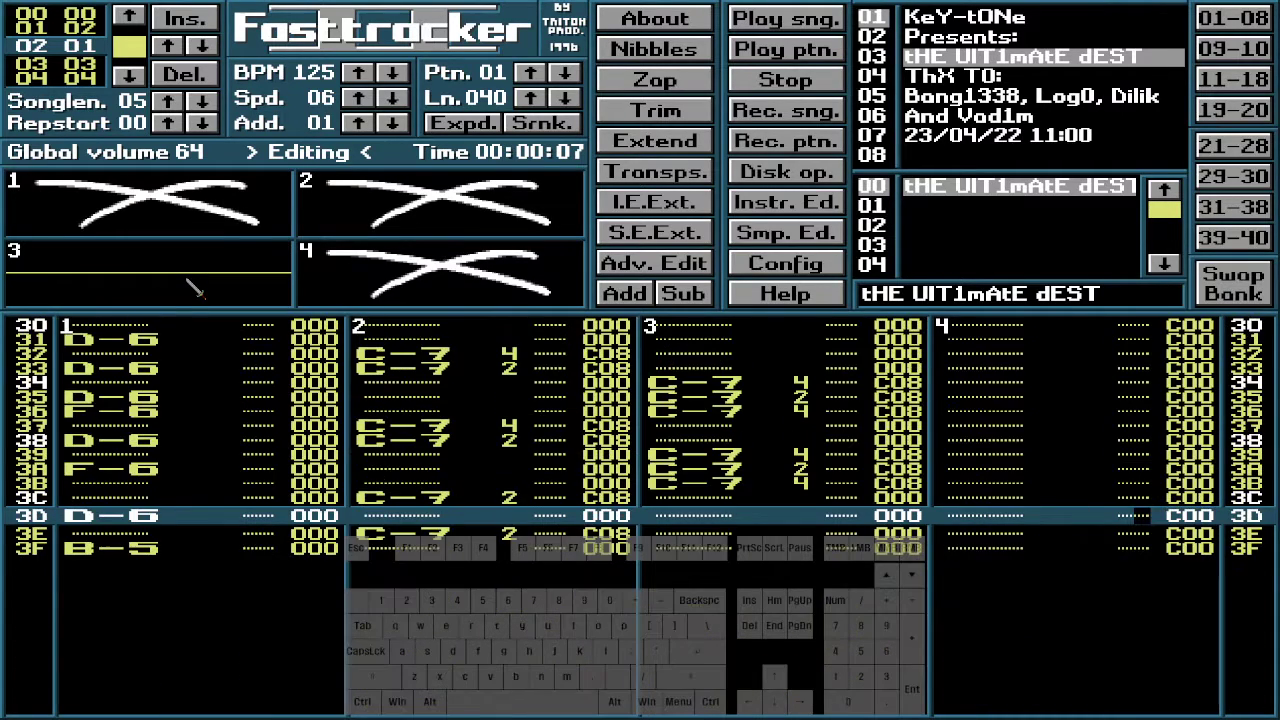
{"action": "key", "text": "Up"}
{"action": "key", "text": "Up"}
{"action": "key", "text": "Up"}
{"action": "key", "text": "Up"}
{"action": "key", "text": "Up"}
{"action": "key", "text": "Up"}
{"action": "key", "text": "Up"}
{"action": "key", "text": "Up"}
{"action": "key", "text": "Up"}
{"action": "key", "text": "Up"}
{"action": "key", "text": "Up"}
{"action": "key", "text": "Up"}
{"action": "key", "text": "Up"}
{"action": "key", "text": "Up"}
{"action": "key", "text": "Up"}
{"action": "key", "text": "Up"}
{"action": "key", "text": "Up"}
{"action": "key", "text": "Up"}
{"action": "key", "text": "Up"}
{"action": "key", "text": "Up"}
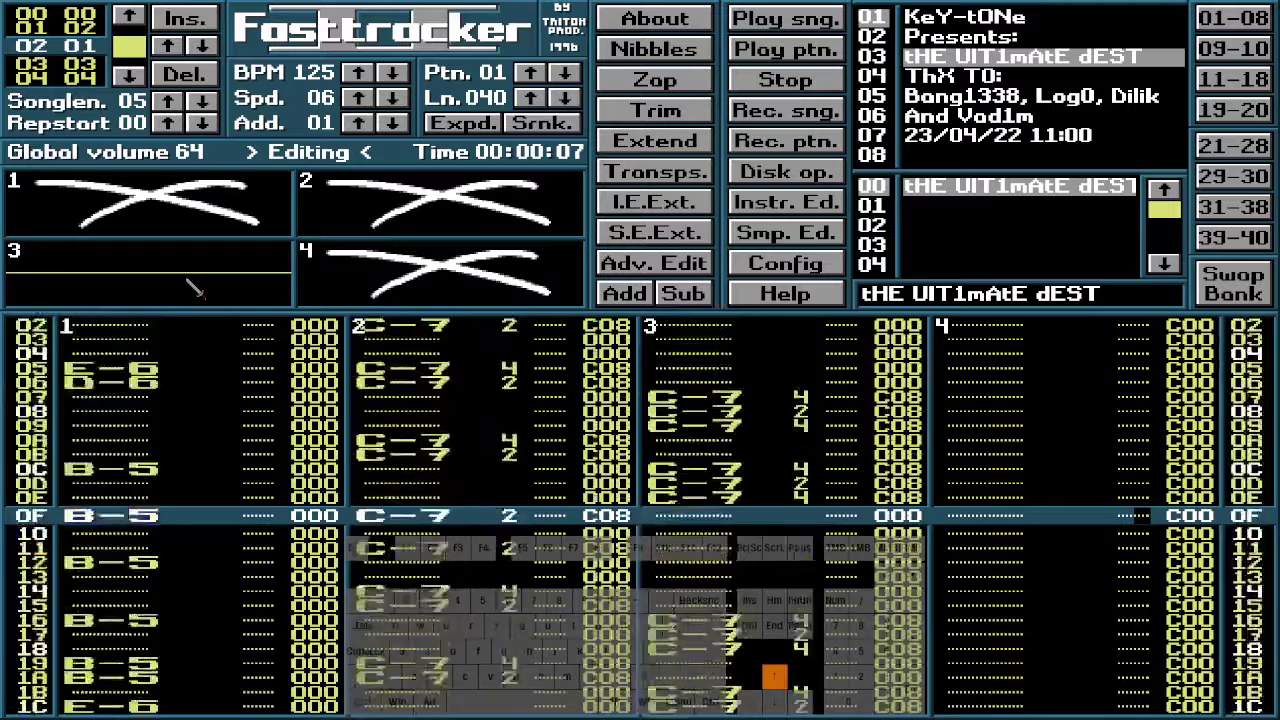
{"action": "key", "text": "Left"}
{"action": "key", "text": "Left"}
{"action": "key", "text": "Left"}
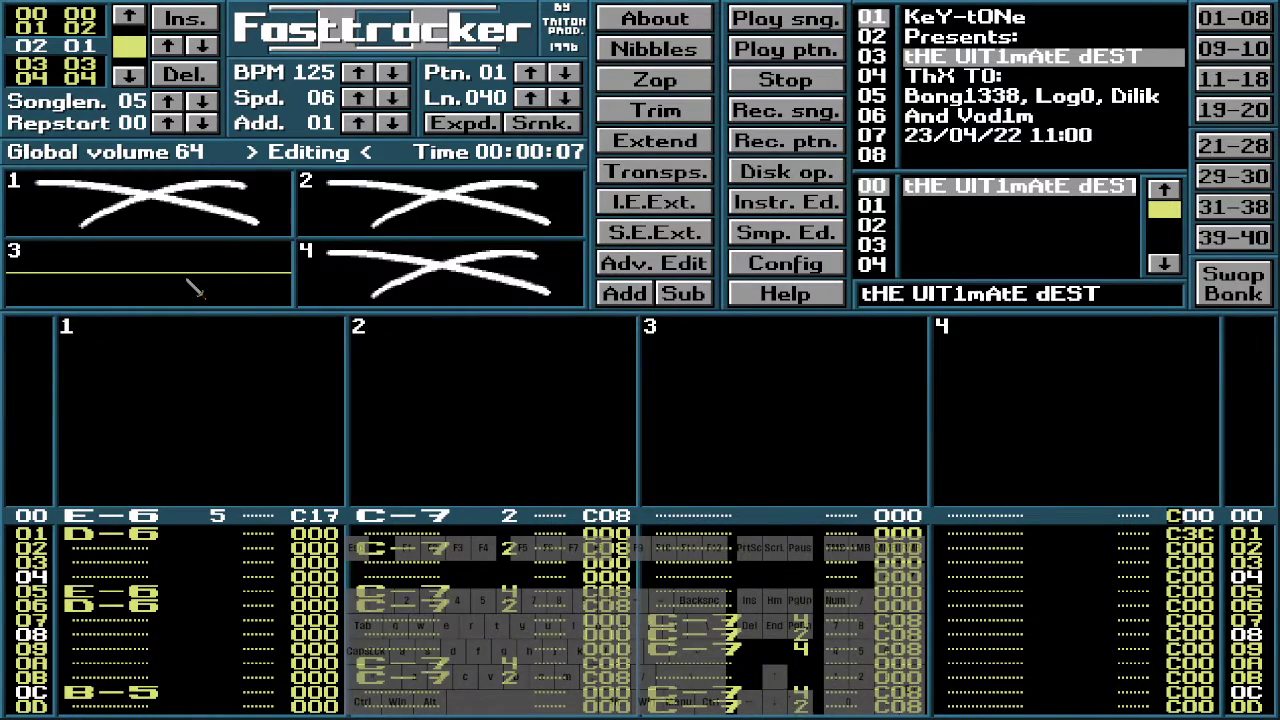
{"action": "key", "text": "alt+Delete"}
{"action": "key", "text": "alt+Delete"}
{"action": "key", "text": "alt+Delete"}
{"action": "key", "text": "alt+Delete"}
{"action": "key", "text": "alt+Delete"}
{"action": "key", "text": "alt+Delete"}
{"action": "key", "text": "alt+Delete"}
{"action": "key", "text": "alt+Delete"}
{"action": "key", "text": "alt+Delete"}
{"action": "key", "text": "alt+Delete"}
{"action": "key", "text": "alt+Delete"}
{"action": "key", "text": "alt+Delete"}
{"action": "key", "text": "alt+Delete"}
{"action": "key", "text": "alt+Delete"}
{"action": "key", "text": "alt+Delete"}
{"action": "key", "text": "alt+Delete"}
{"action": "key", "text": "alt+Delete"}
{"action": "key", "text": "alt+Delete"}
{"action": "key", "text": "alt+Delete"}
{"action": "key", "text": "alt+Delete"}
{"action": "key", "text": "alt+Delete"}
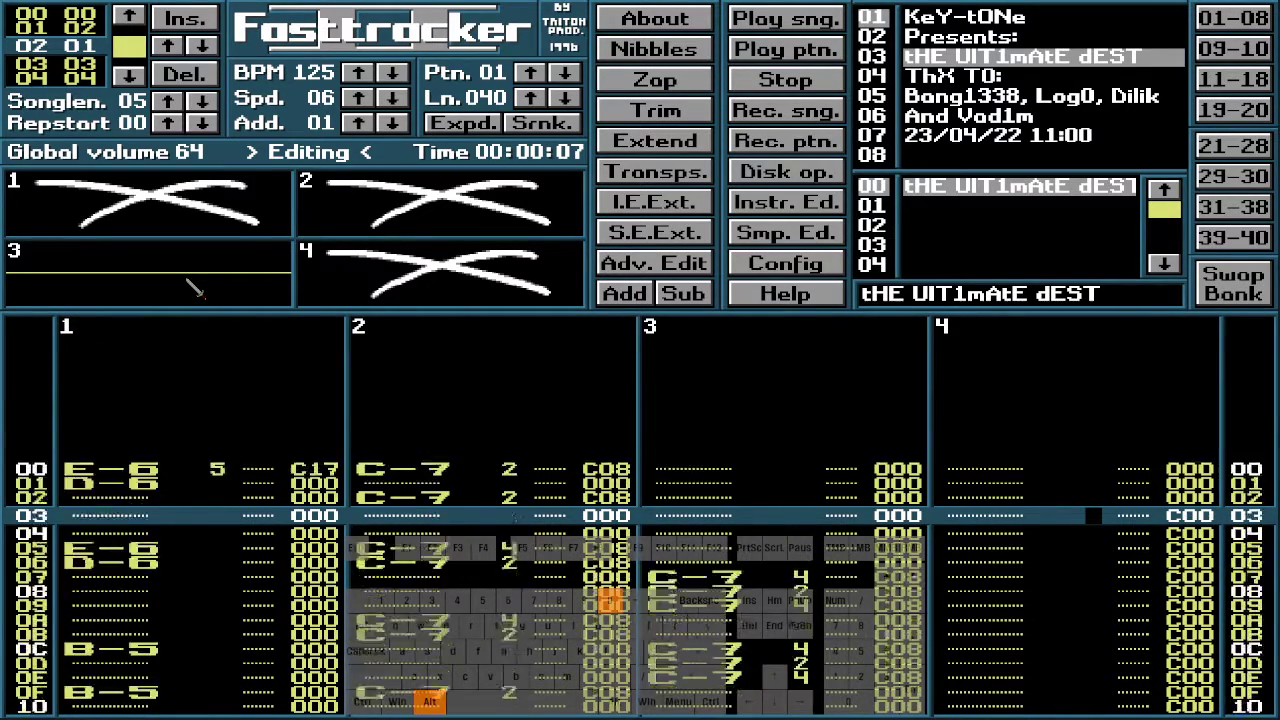
{"action": "key", "text": "alt+Delete"}
{"action": "key", "text": "alt+Delete"}
{"action": "key", "text": "alt+Delete"}
{"action": "key", "text": "alt+Delete"}
{"action": "key", "text": "alt+Delete"}
{"action": "key", "text": "alt+Delete"}
{"action": "key", "text": "alt+Delete"}
{"action": "key", "text": "alt+Delete"}
{"action": "key", "text": "alt+Delete"}
{"action": "key", "text": "alt+Delete"}
{"action": "key", "text": "alt+Delete"}
{"action": "key", "text": "alt+Delete"}
{"action": "key", "text": "alt+Delete"}
{"action": "key", "text": "alt+Delete"}
{"action": "key", "text": "alt+Delete"}
{"action": "key", "text": "alt+Delete"}
{"action": "key", "text": "alt+Delete"}
{"action": "key", "text": "alt+Delete"}
{"action": "key", "text": "alt+Delete"}
{"action": "key", "text": "alt+Delete"}
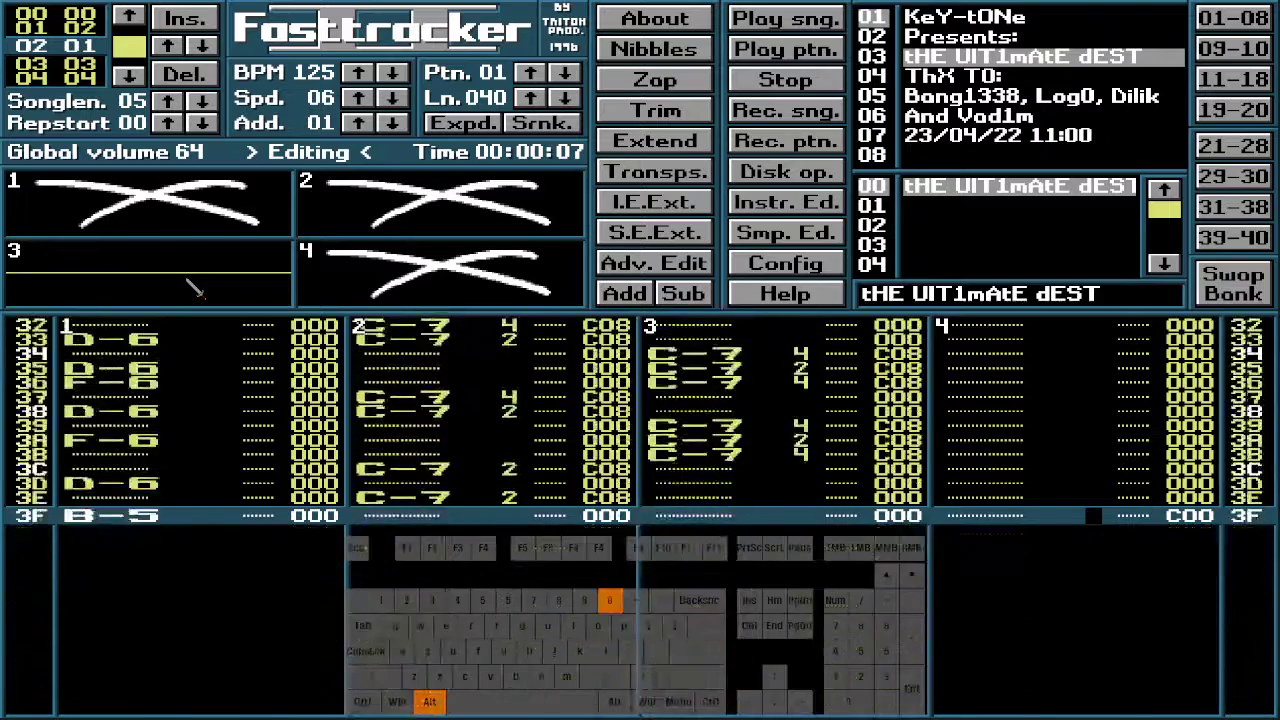
{"action": "key", "text": "Down"}
{"action": "key", "text": "Down"}
{"action": "key", "text": "Down"}
{"action": "key", "text": "Down"}
{"action": "key", "text": "Down"}
{"action": "key", "text": "Down"}
{"action": "key", "text": "Down"}
{"action": "key", "text": "Down"}
{"action": "key", "text": "Down"}
{"action": "key", "text": "Down"}
{"action": "key", "text": "Down"}
{"action": "key", "text": "Down"}
{"action": "key", "text": "Down"}
{"action": "key", "text": "Down"}
{"action": "key", "text": "Down"}
{"action": "key", "text": "Down"}
{"action": "key", "text": "Down"}
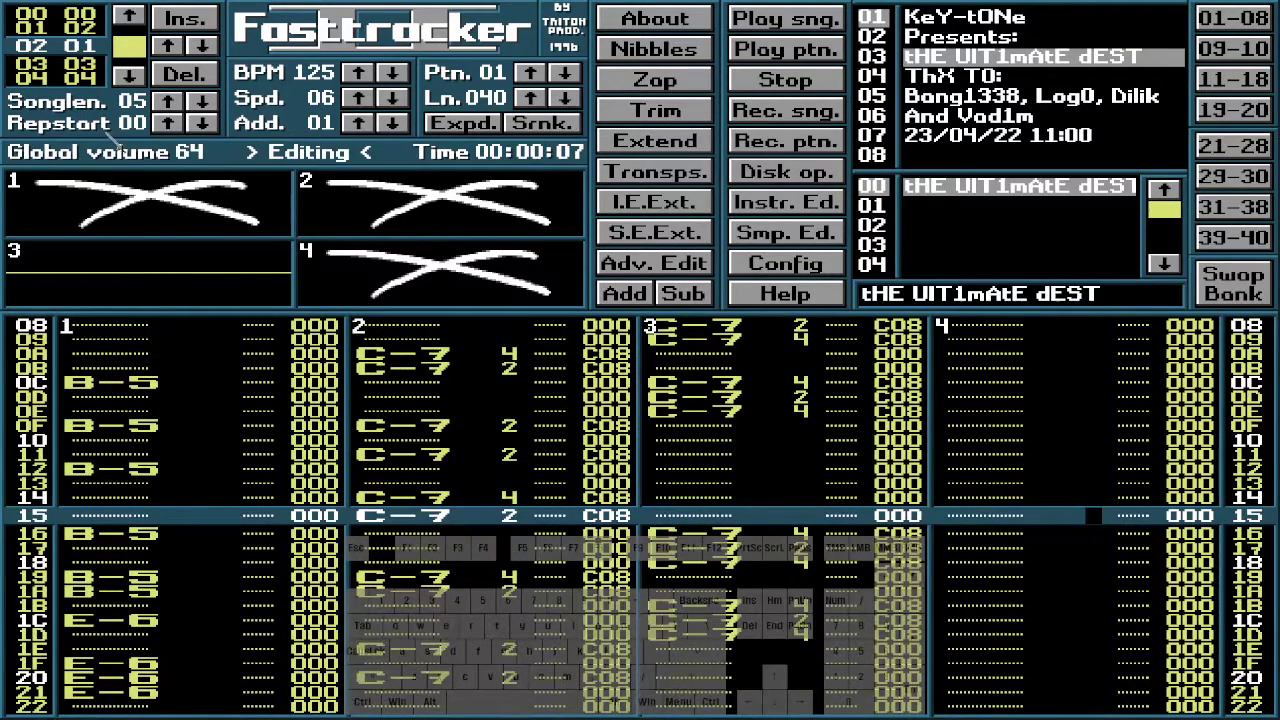
Examine the last and first rows of pattern 02 at song position 01, and return to pattern 01 at position 02
{"action": "left_click", "coordinate": [130, 19]}
{"action": "key", "text": "Up"}
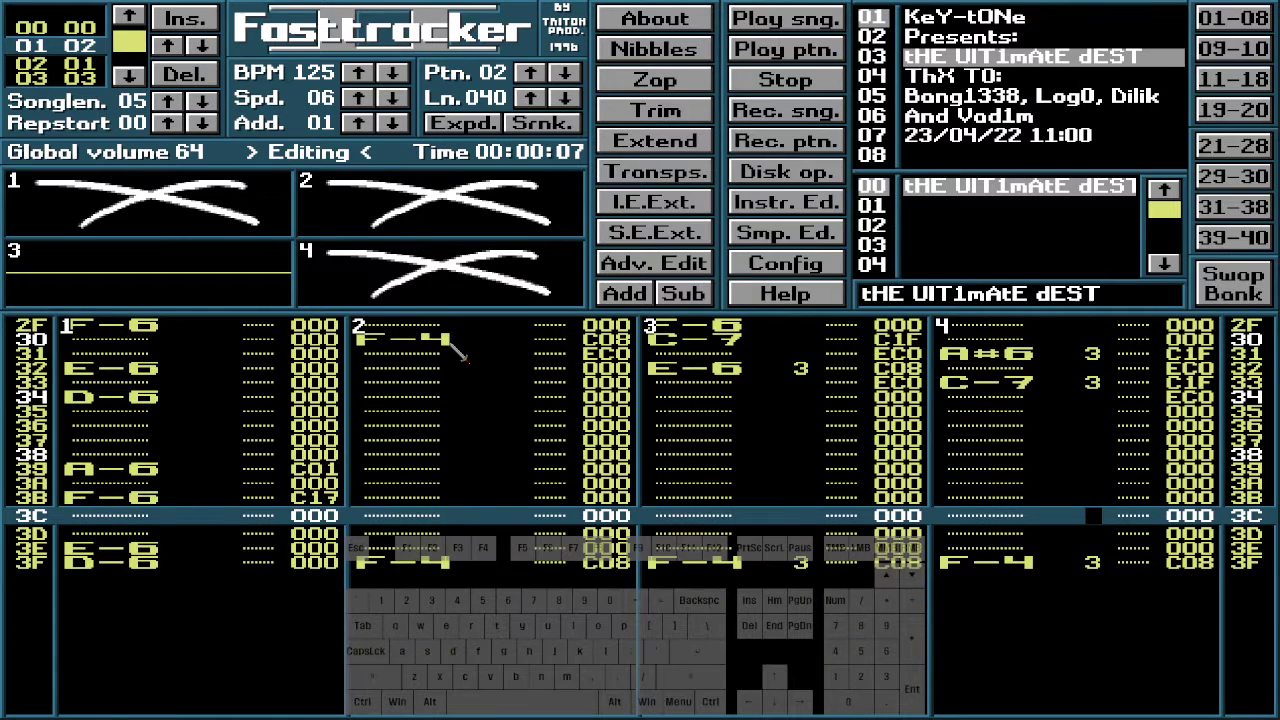
{"action": "key", "text": "Down"}
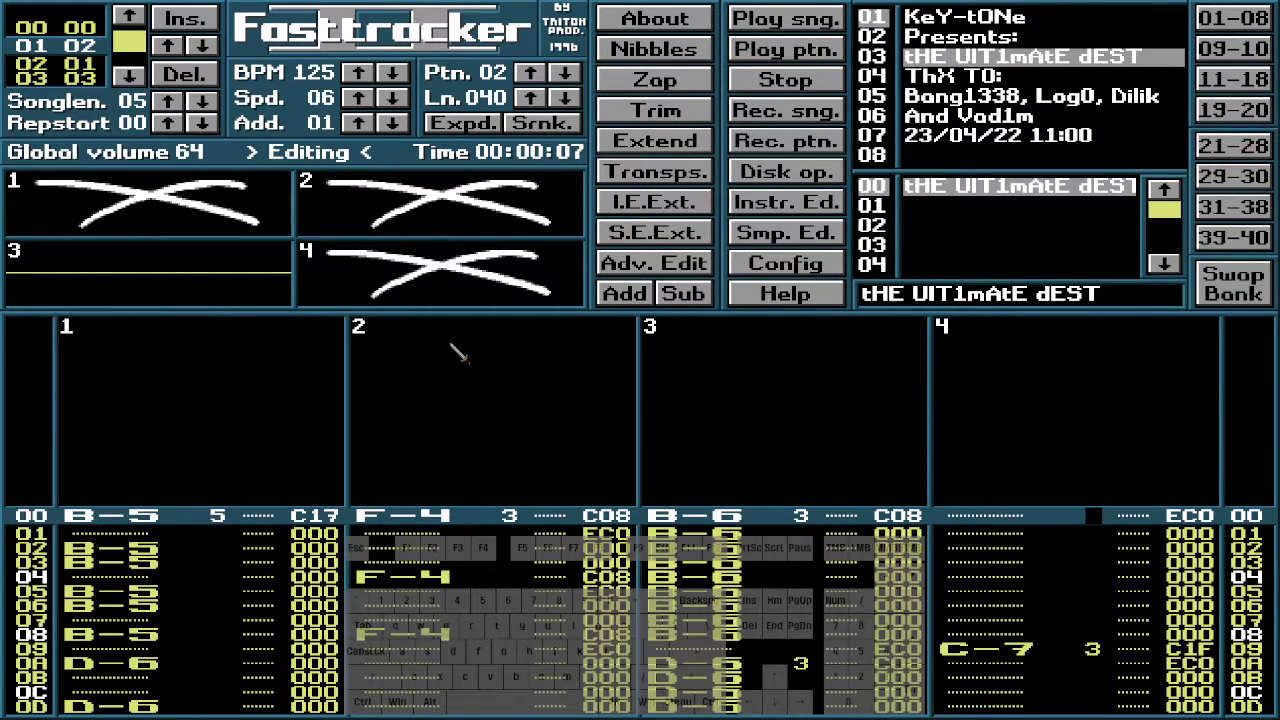
{"action": "left_click", "coordinate": [128, 76]}
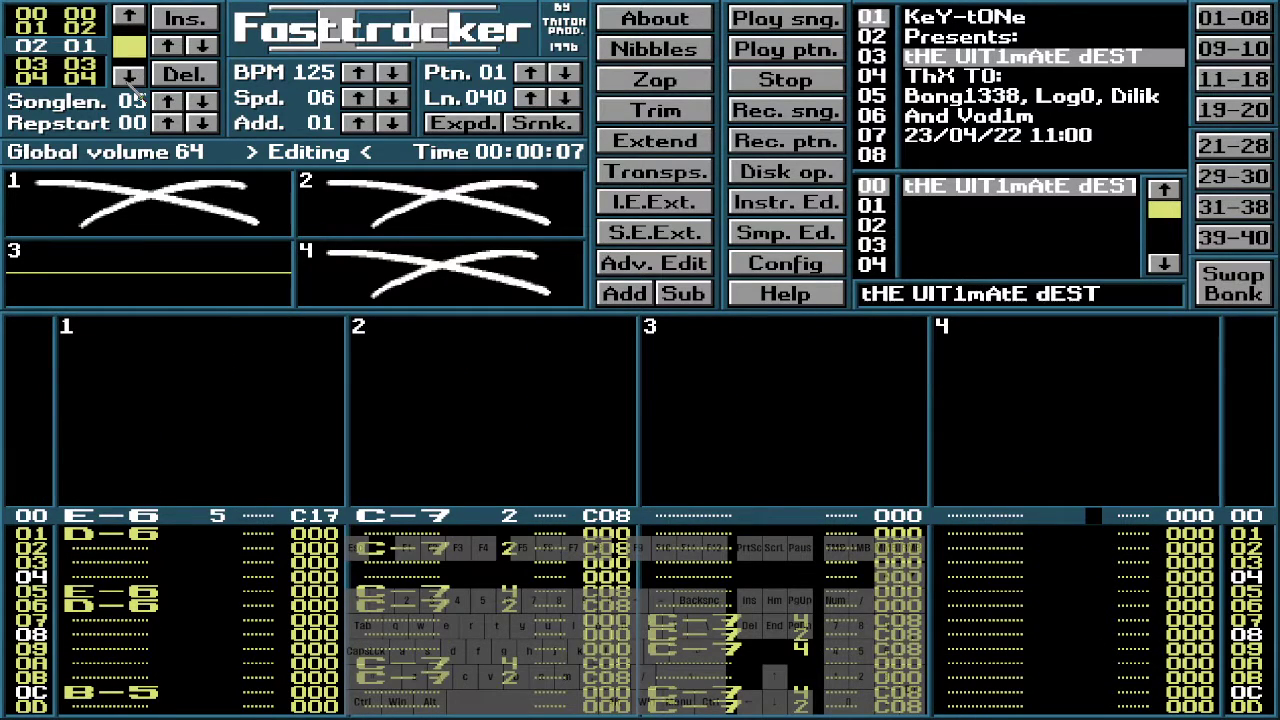
Enter effect C00 on row 00 of channel 4 and turn off pattern editing
{"action": "key", "text": "Right"}
{"action": "key", "text": "Right"}
{"action": "key", "text": "Left"}
{"action": "key", "text": "Right"}
{"action": "key", "text": "c"}
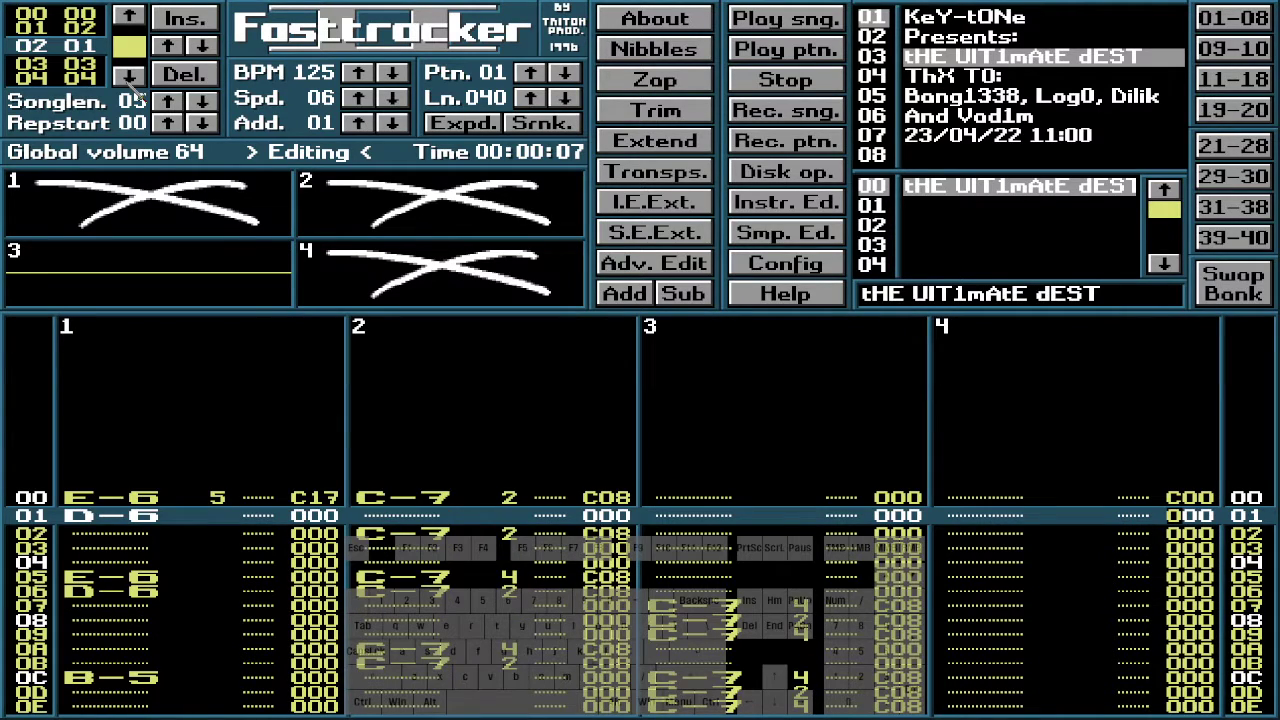
{"action": "key", "text": "space"}
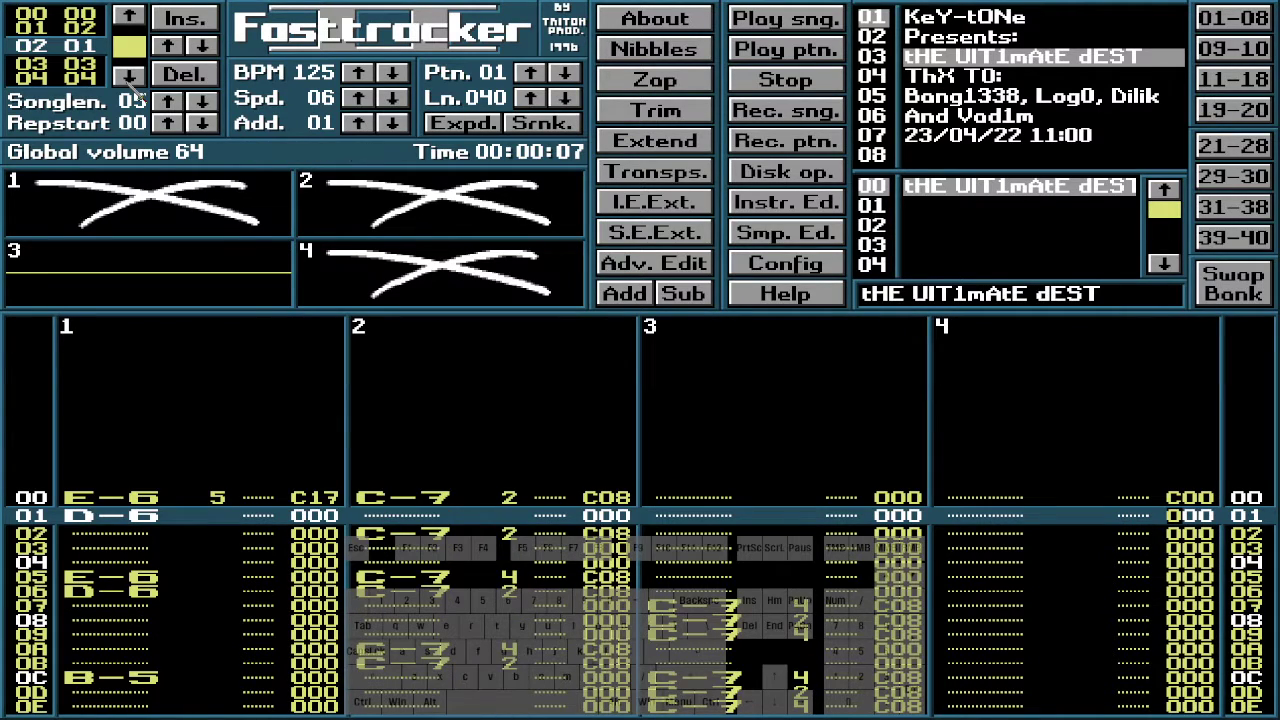
Play pattern 01, end the solo on channel 3 so all channels sound, and restart the pattern's playback
{"action": "key", "text": "ctrl+Return"}
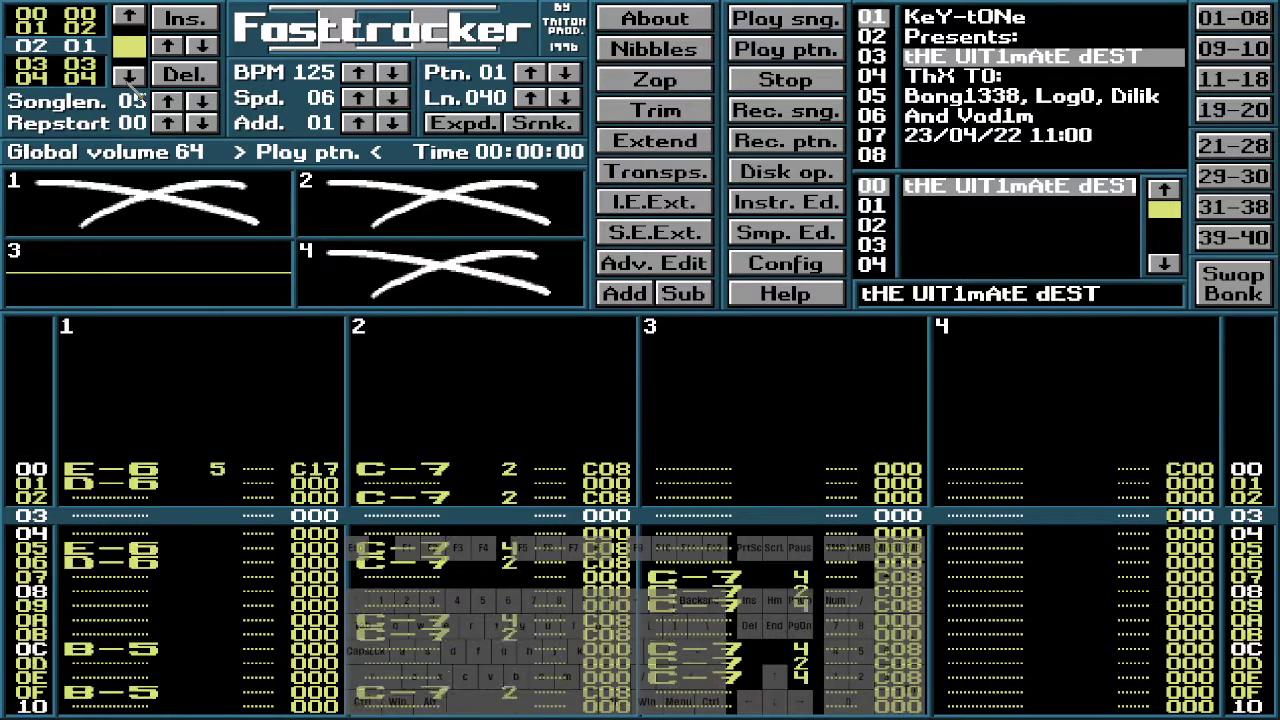
{"action": "right_click", "coordinate": [228, 290]}
{"action": "key", "text": "ctrl+Return"}
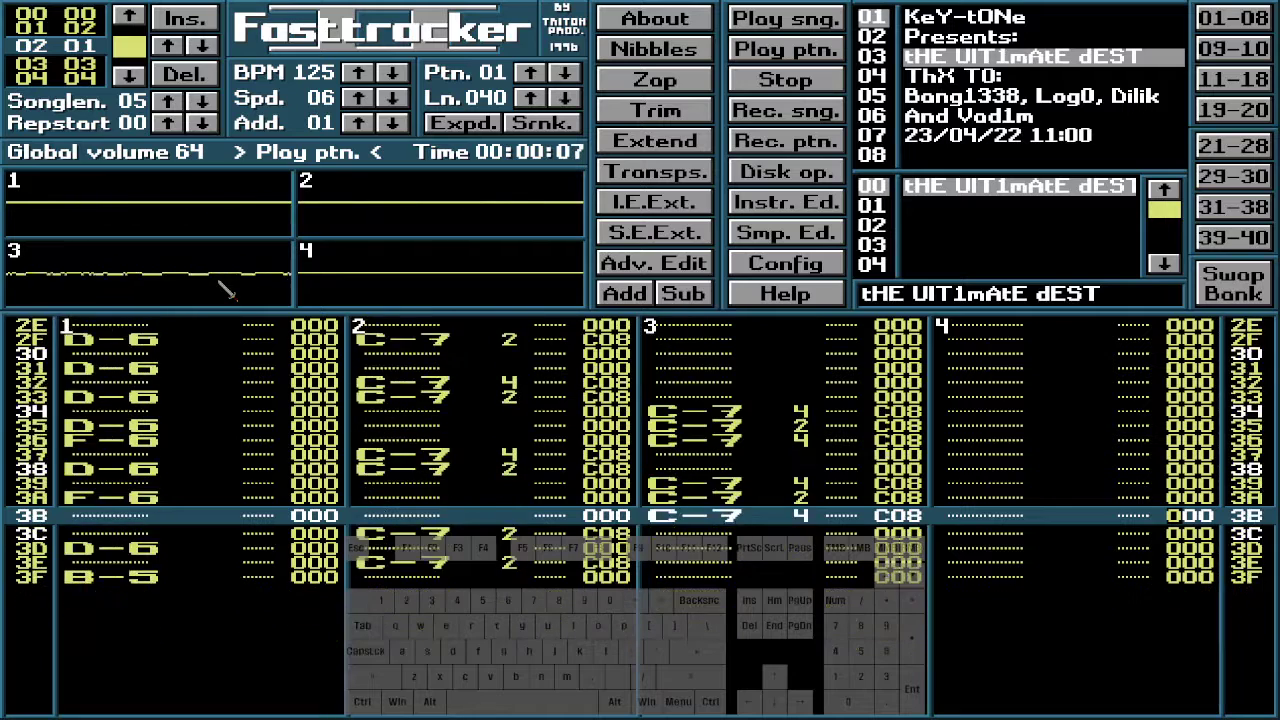
Stop playback and look through pattern 03 at song position 03, comparing it with pattern 01 at position 02
{"action": "key", "text": "space"}
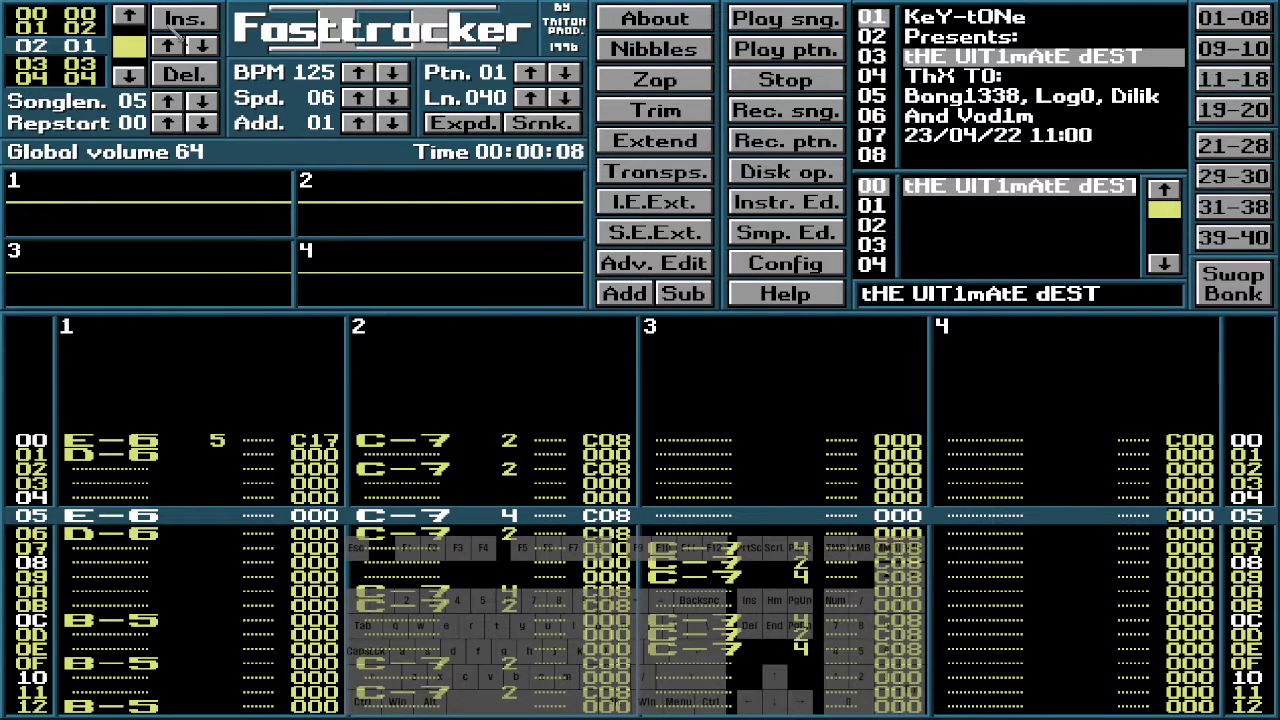
{"action": "left_click", "coordinate": [136, 79]}
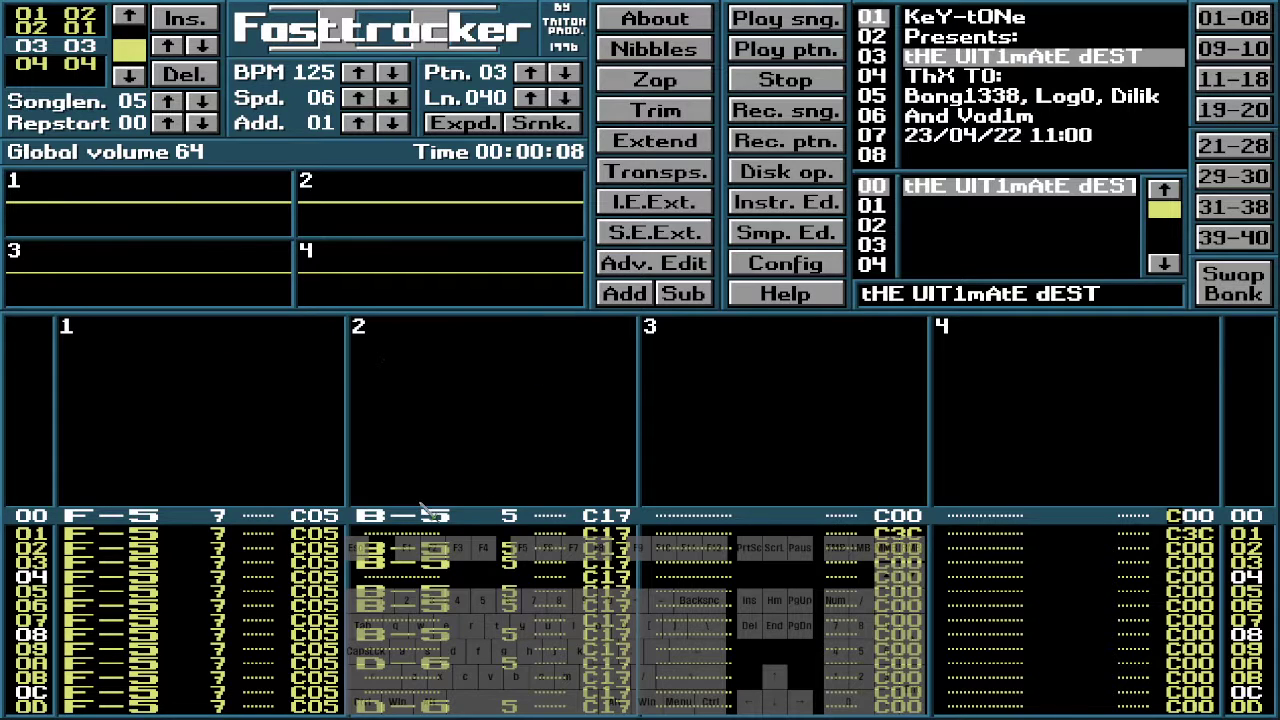
{"action": "scroll", "coordinate": [429, 513], "scroll_direction": "up", "scroll_amount": 1}
{"action": "scroll", "coordinate": [429, 513], "scroll_direction": "down", "scroll_amount": 14}
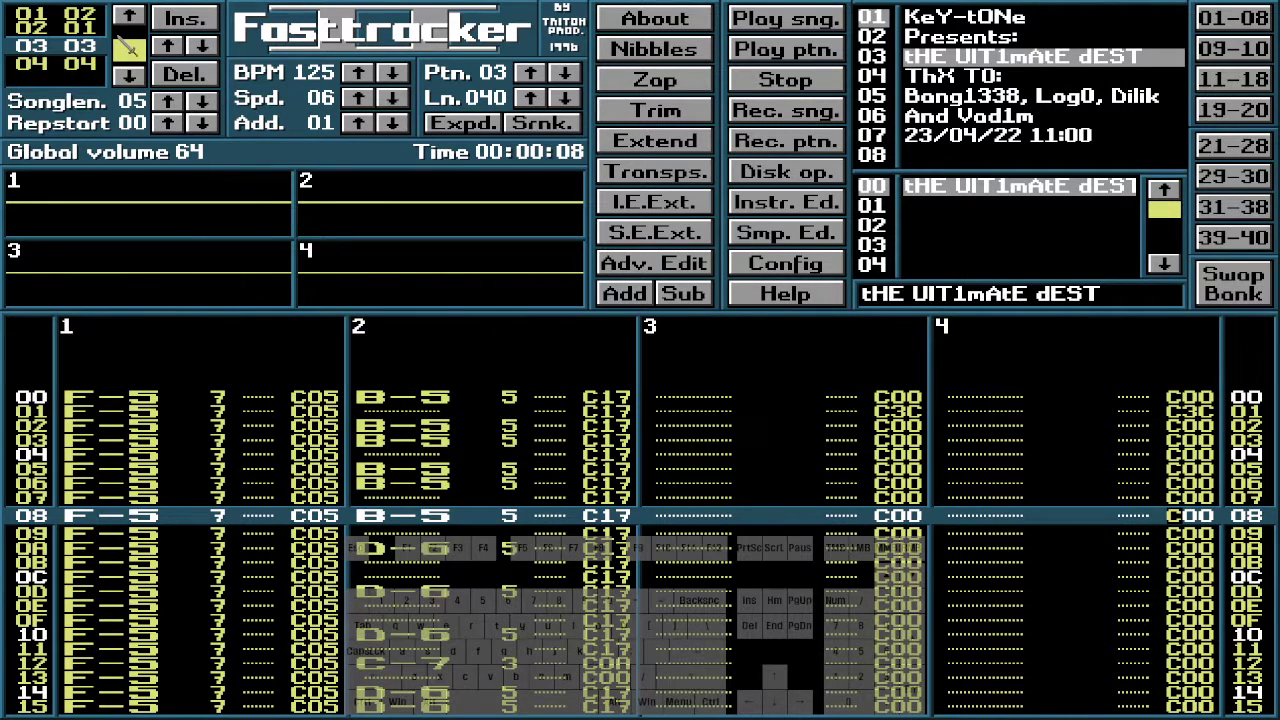
{"action": "left_click", "coordinate": [125, 32]}
{"action": "scroll", "coordinate": [380, 316], "scroll_direction": "up", "scroll_amount": 2}
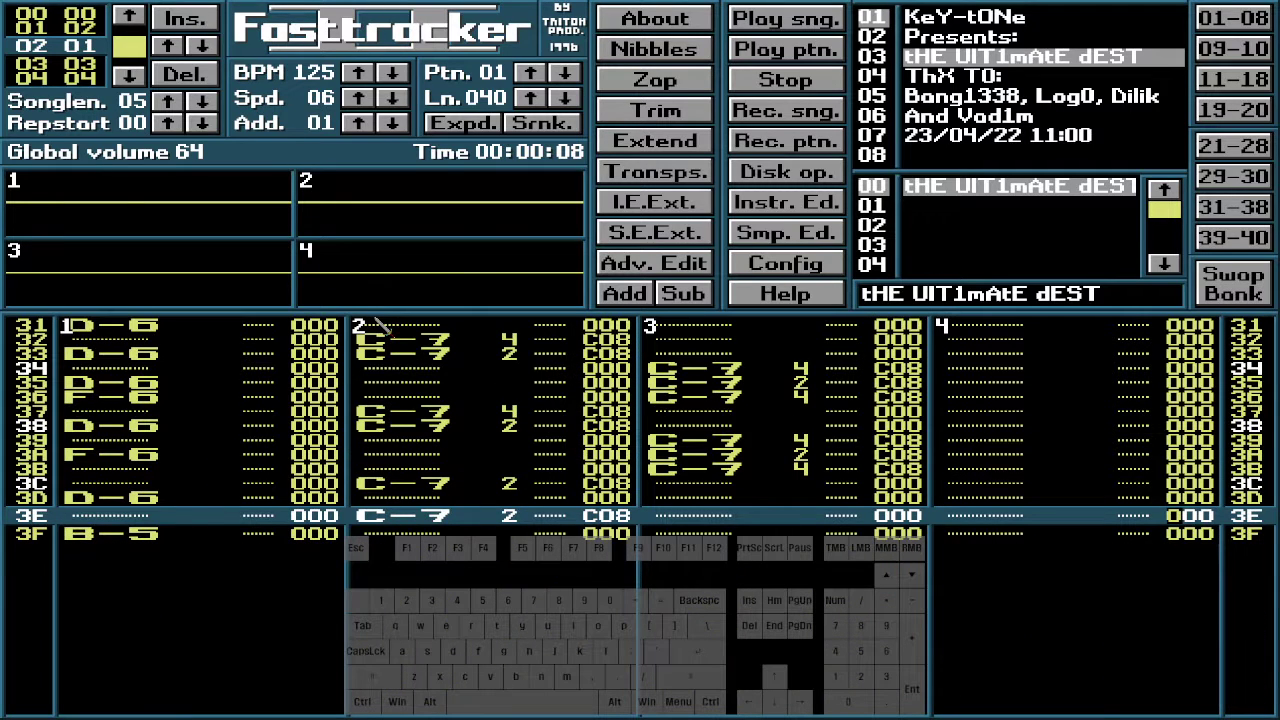
{"action": "left_click", "coordinate": [130, 79]}
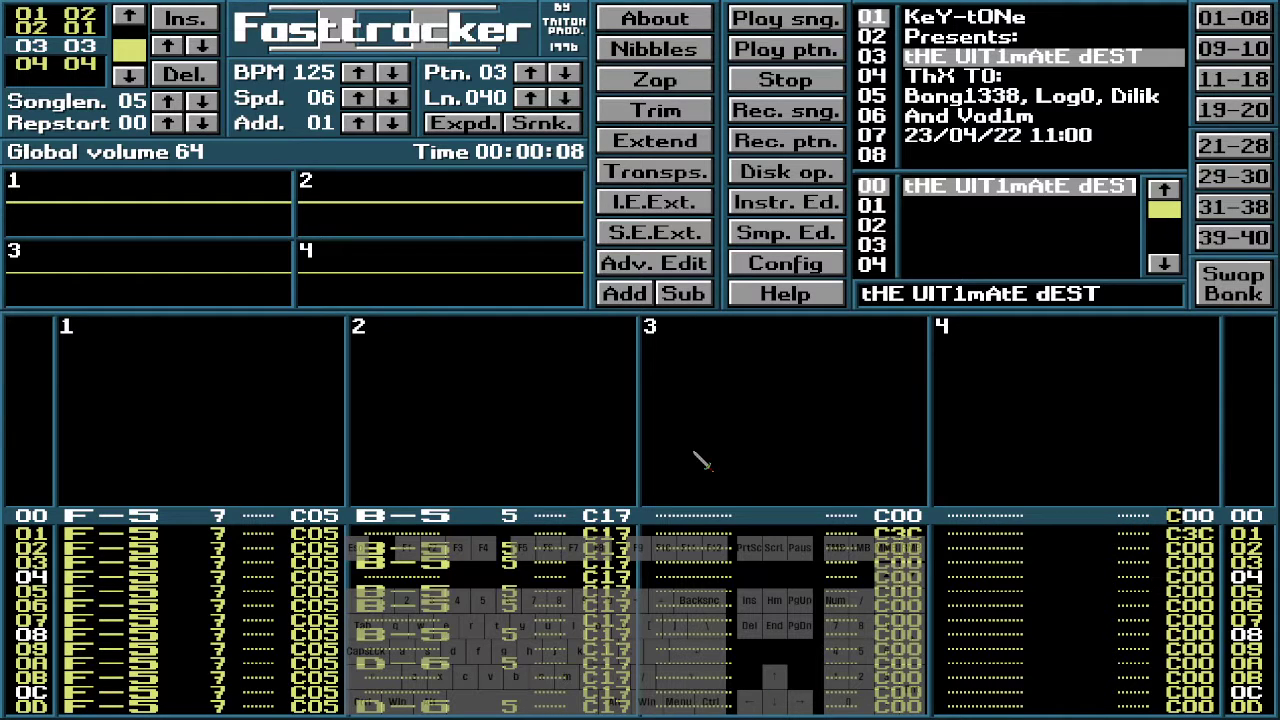
Cut the contents of channels 3 and 4 in pattern 03 on all rows from 00 to 3F
{"action": "left_click_drag", "start_coordinate": [786, 520], "coordinate": [858, 480]}
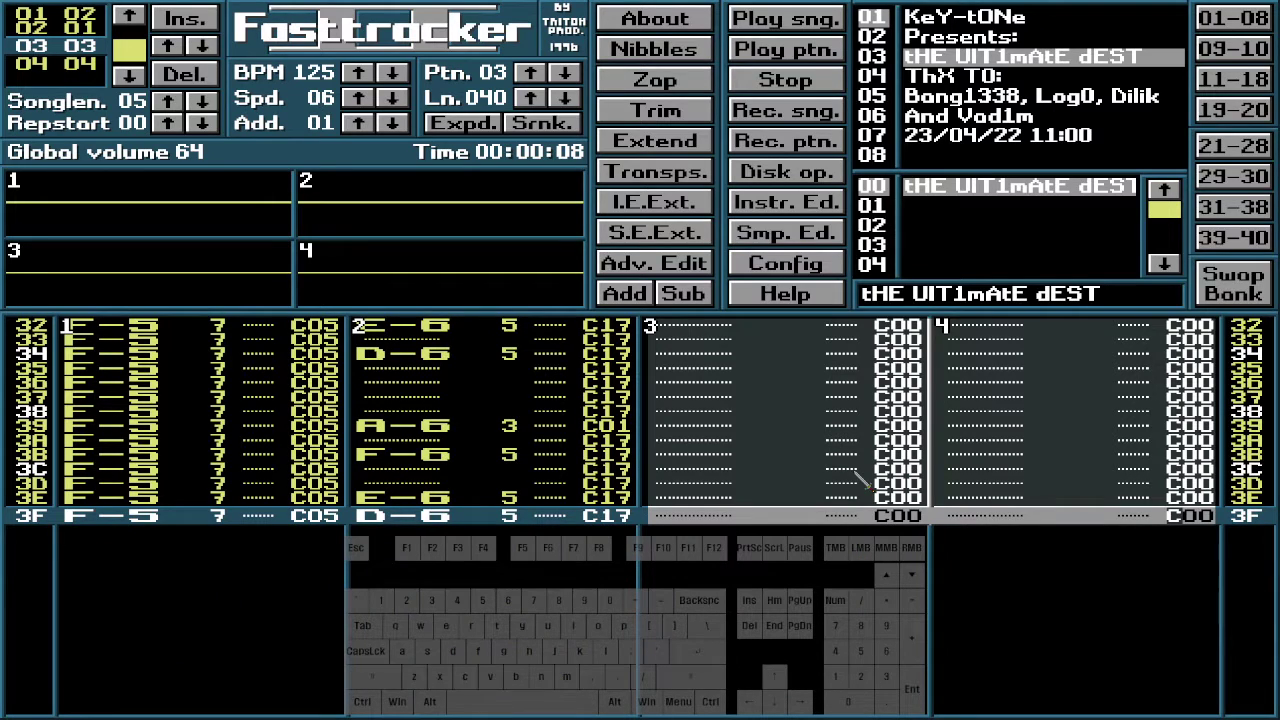
{"action": "key", "text": "alt"}
{"action": "key", "text": "alt+F3"}
{"action": "left_click", "coordinate": [1010, 447]}
{"action": "scroll", "coordinate": [1005, 450], "scroll_direction": "up", "scroll_amount": 20}
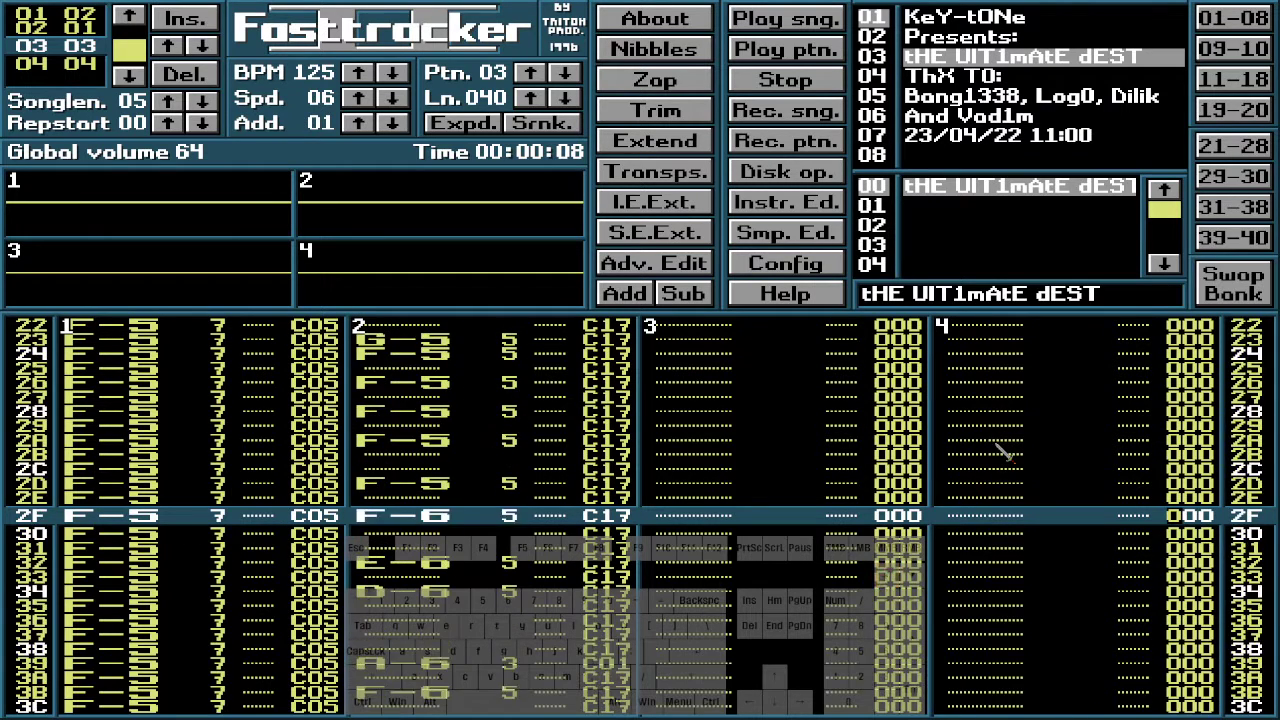
Examine the notes, instruments and volume effects of channel 2 throughout pattern 03
{"action": "scroll", "coordinate": [1005, 450], "scroll_direction": "up", "scroll_amount": 20}
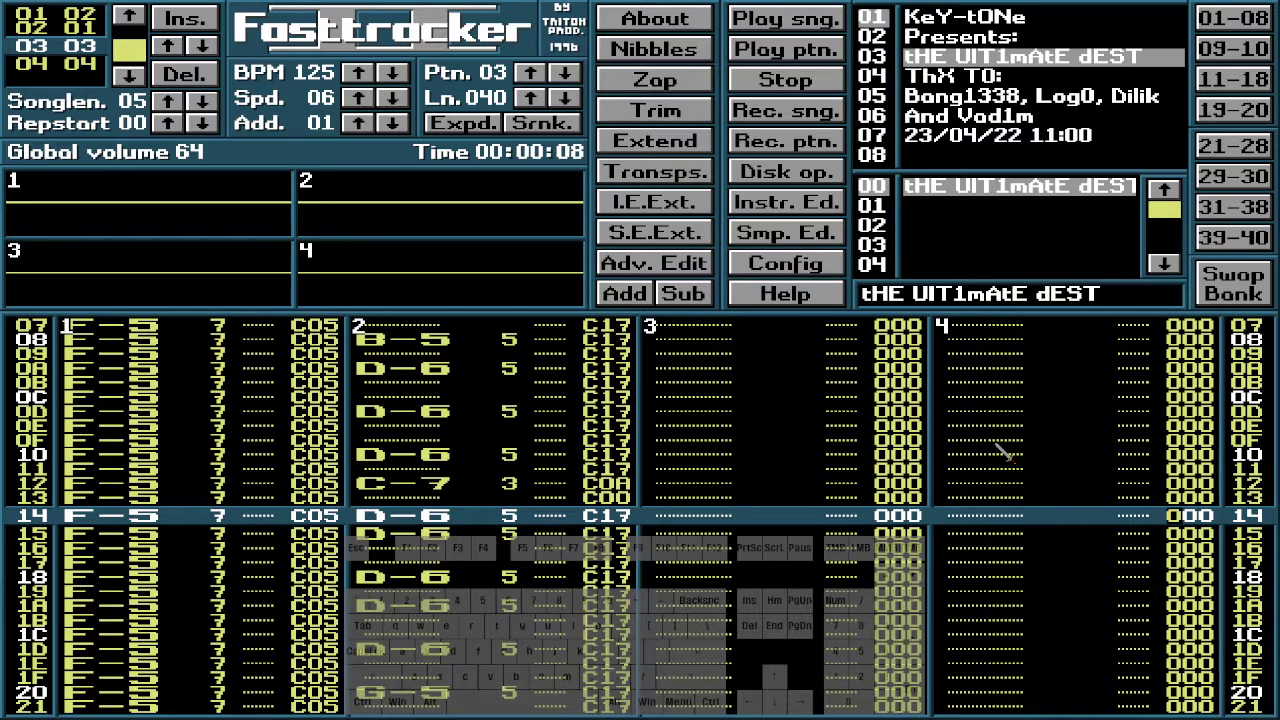
{"action": "scroll", "coordinate": [1005, 450], "scroll_direction": "up", "scroll_amount": 8}
{"action": "scroll", "coordinate": [1005, 450], "scroll_direction": "down", "scroll_amount": 7}
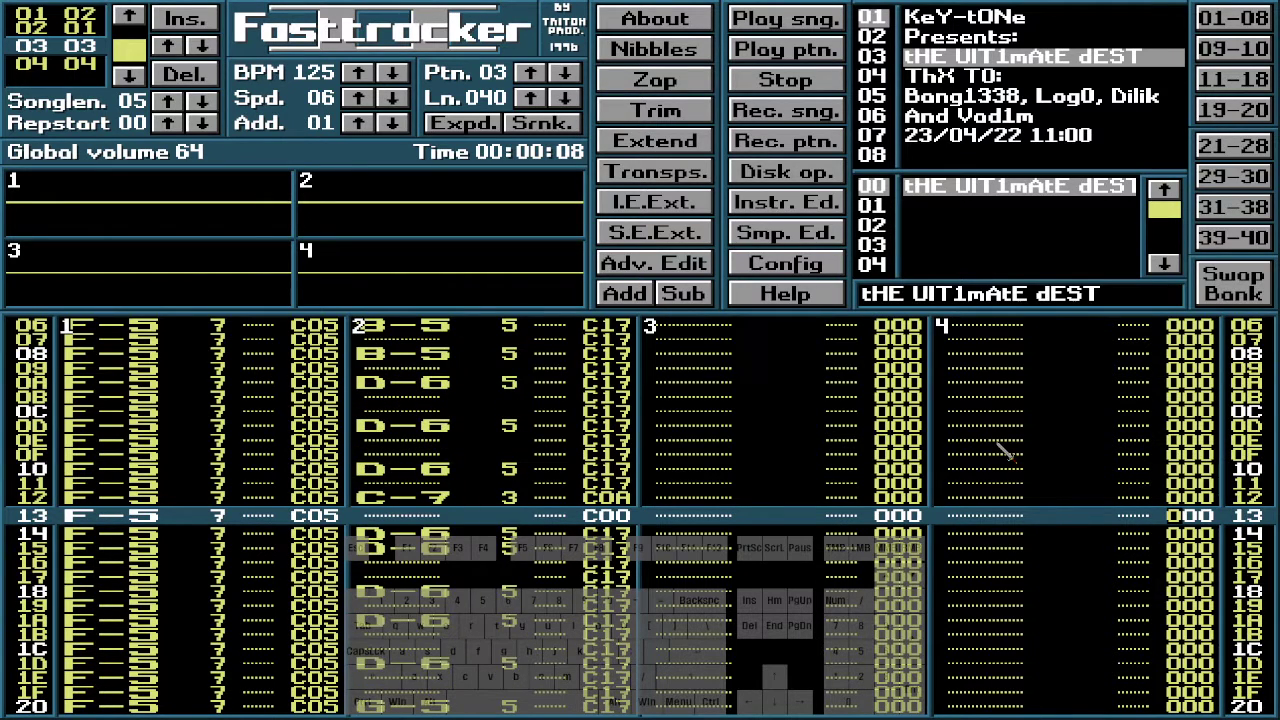
{"action": "scroll", "coordinate": [1005, 450], "scroll_direction": "up", "scroll_amount": 15}
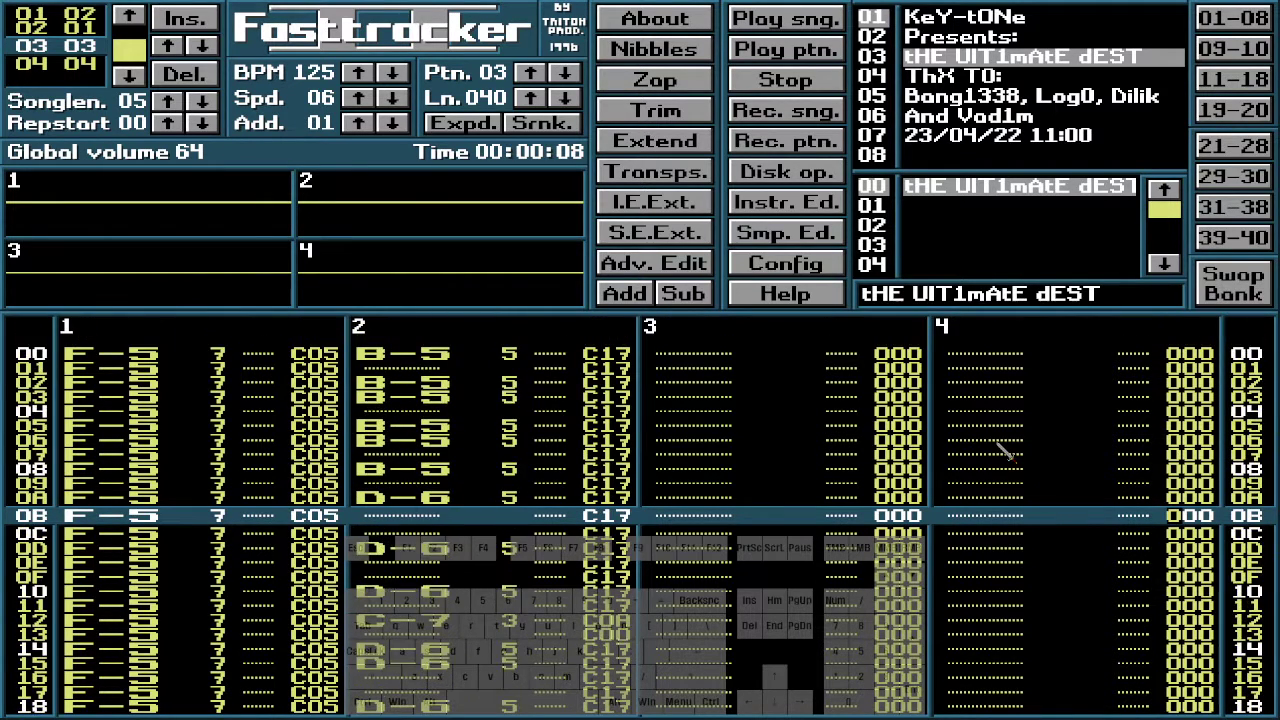
{"action": "key", "text": "Left"}
{"action": "key", "text": "Left"}
{"action": "key", "text": "Left"}
{"action": "key", "text": "Left"}
{"action": "key", "text": "Left"}
{"action": "key", "text": "Left"}
{"action": "key", "text": "Left"}
{"action": "key", "text": "Left"}
{"action": "key", "text": "Left"}
{"action": "key", "text": "Left"}
{"action": "key", "text": "Left"}
{"action": "key", "text": "Left"}
{"action": "key", "text": "Left"}
{"action": "key", "text": "Left"}
{"action": "key", "text": "Left"}
{"action": "key", "text": "Left"}
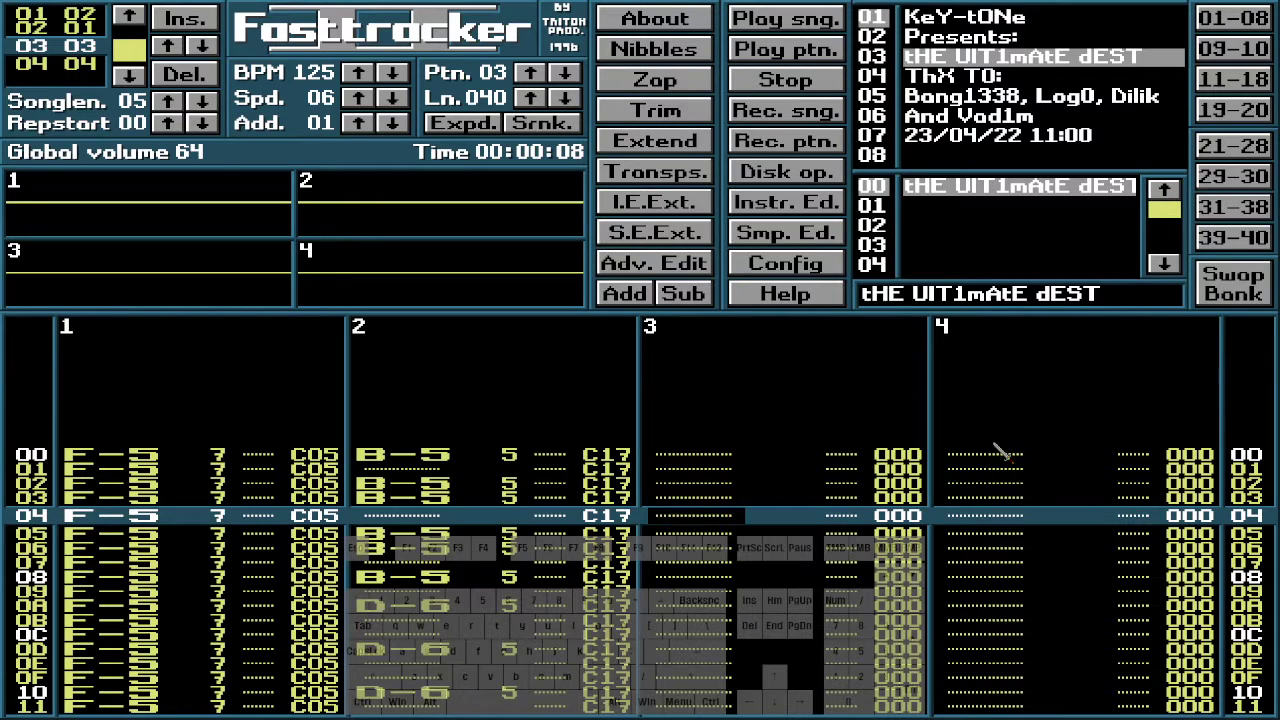
{"action": "key", "text": "Right"}
{"action": "key", "text": "Right"}
{"action": "key", "text": "Left"}
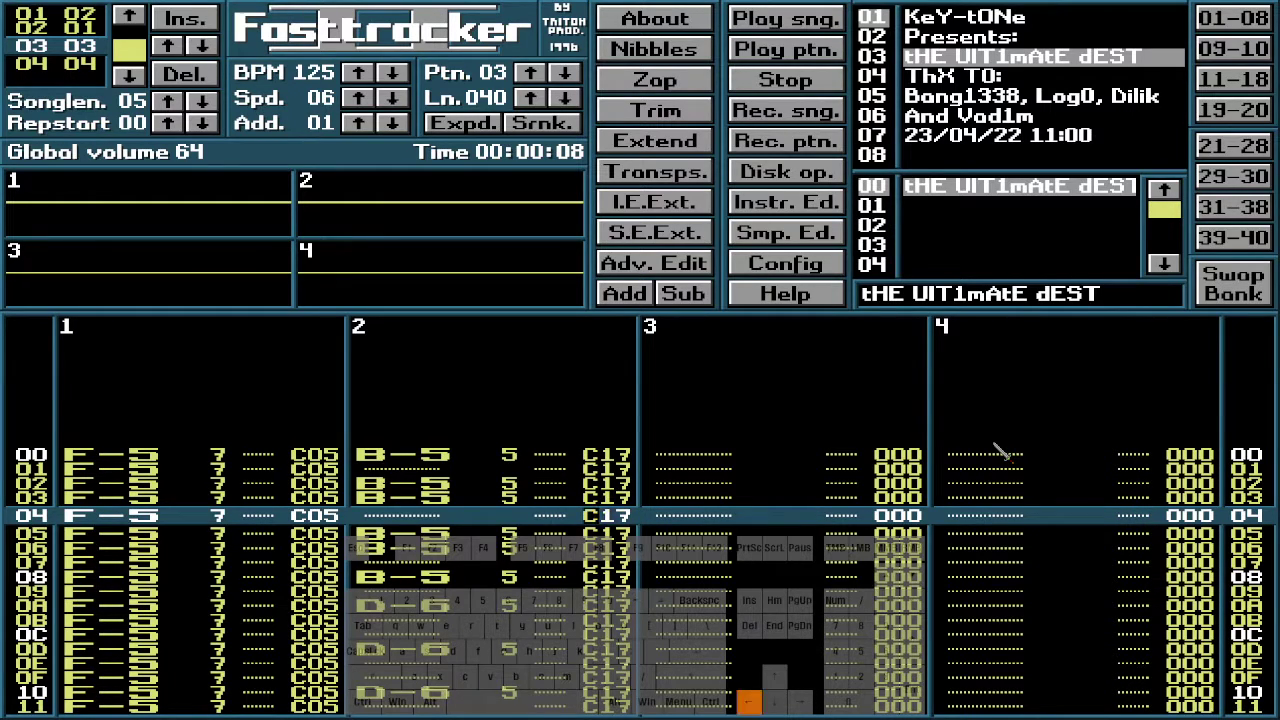
{"action": "key", "text": "Down"}
{"action": "key", "text": "Down"}
{"action": "key", "text": "Down"}
{"action": "key", "text": "Down"}
{"action": "key", "text": "Down"}
{"action": "key", "text": "Down"}
{"action": "key", "text": "Down"}
{"action": "key", "text": "Down"}
{"action": "key", "text": "Down"}
{"action": "key", "text": "Down"}
{"action": "key", "text": "Down"}
{"action": "key", "text": "Down"}
{"action": "key", "text": "Down"}
{"action": "key", "text": "Down"}
{"action": "key", "text": "Down"}
{"action": "key", "text": "Down"}
{"action": "key", "text": "Down"}
{"action": "key", "text": "Down"}
{"action": "key", "text": "Down"}
{"action": "key", "text": "Down"}
{"action": "key", "text": "Down"}
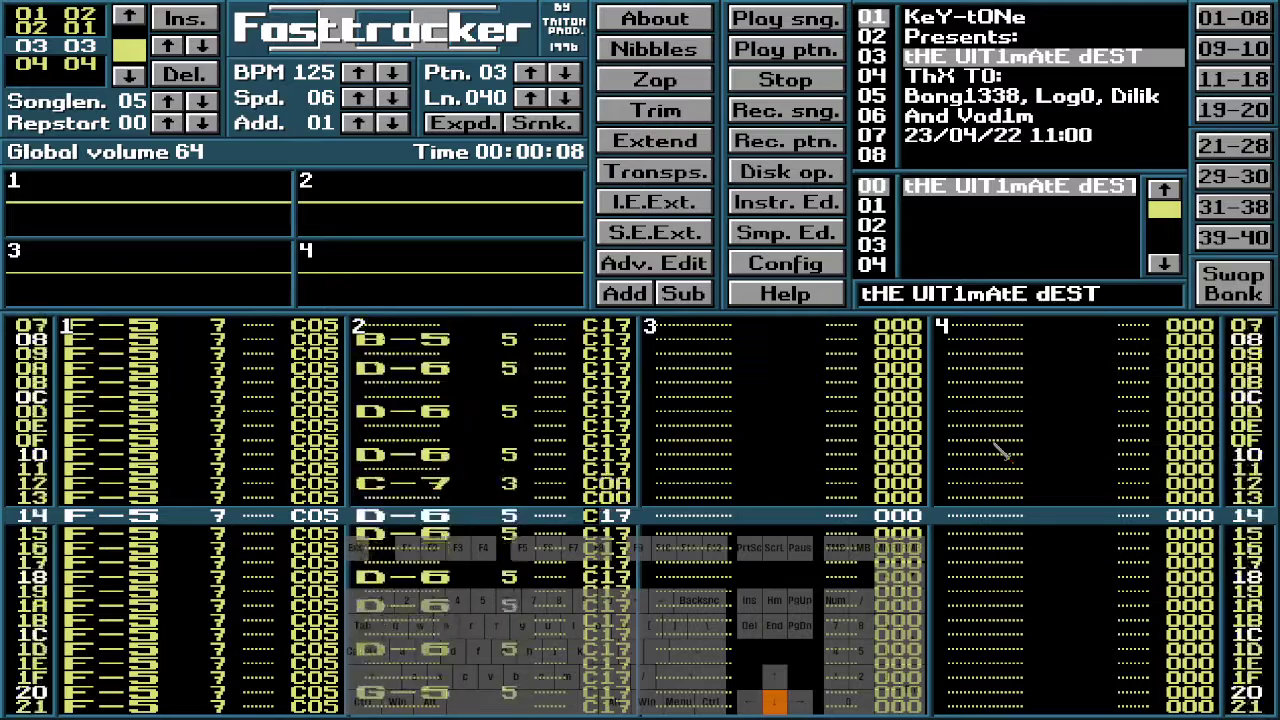
{"action": "key", "text": "Up"}
{"action": "key", "text": "Up"}
{"action": "key", "text": "Up"}
{"action": "key", "text": "Up"}
{"action": "key", "text": "Up"}
{"action": "key", "text": "Up"}
{"action": "key", "text": "Up"}
{"action": "key", "text": "Up"}
{"action": "key", "text": "Up"}
{"action": "key", "text": "Up"}
{"action": "key", "text": "Up"}
{"action": "key", "text": "Up"}
{"action": "key", "text": "Up"}
{"action": "key", "text": "Up"}
{"action": "key", "text": "Up"}
{"action": "key", "text": "Up"}
{"action": "key", "text": "Up"}
{"action": "key", "text": "Up"}
{"action": "key", "text": "Up"}
{"action": "key", "text": "Up"}
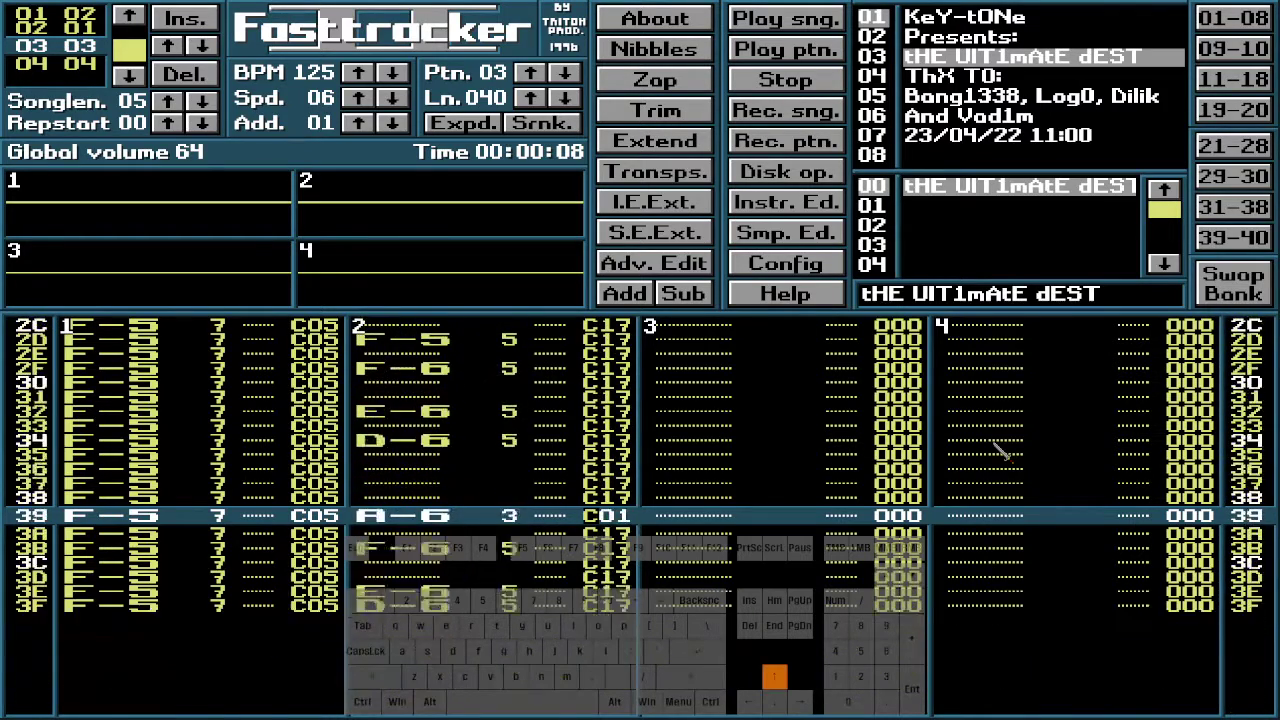
{"action": "key", "text": "Up"}
{"action": "key", "text": "Up"}
{"action": "key", "text": "Up"}
{"action": "key", "text": "Up"}
{"action": "key", "text": "Up"}
{"action": "key", "text": "Up"}
{"action": "key", "text": "Up"}
{"action": "key", "text": "Up"}
{"action": "key", "text": "Up"}
{"action": "key", "text": "Up"}
{"action": "key", "text": "Up"}
{"action": "key", "text": "Up"}
{"action": "key", "text": "Up"}
{"action": "key", "text": "Up"}
{"action": "key", "text": "Up"}
{"action": "key", "text": "Up"}
{"action": "key", "text": "Up"}
{"action": "key", "text": "Up"}
{"action": "key", "text": "Up"}
{"action": "key", "text": "Up"}
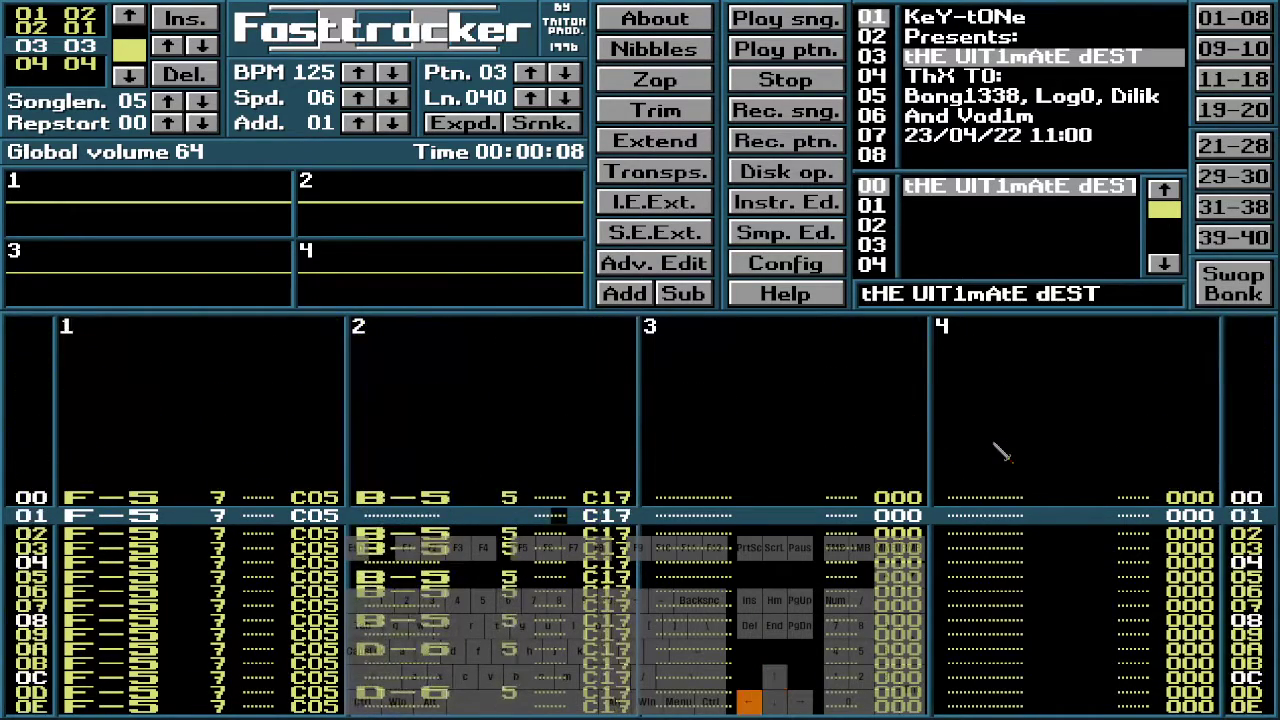
Turn on pattern editing and clear the instrument number in channel 1 on rows 01 to 3F of pattern 03
{"action": "key", "text": "Left"}
{"action": "key", "text": "Right"}
{"action": "key", "text": "space"}
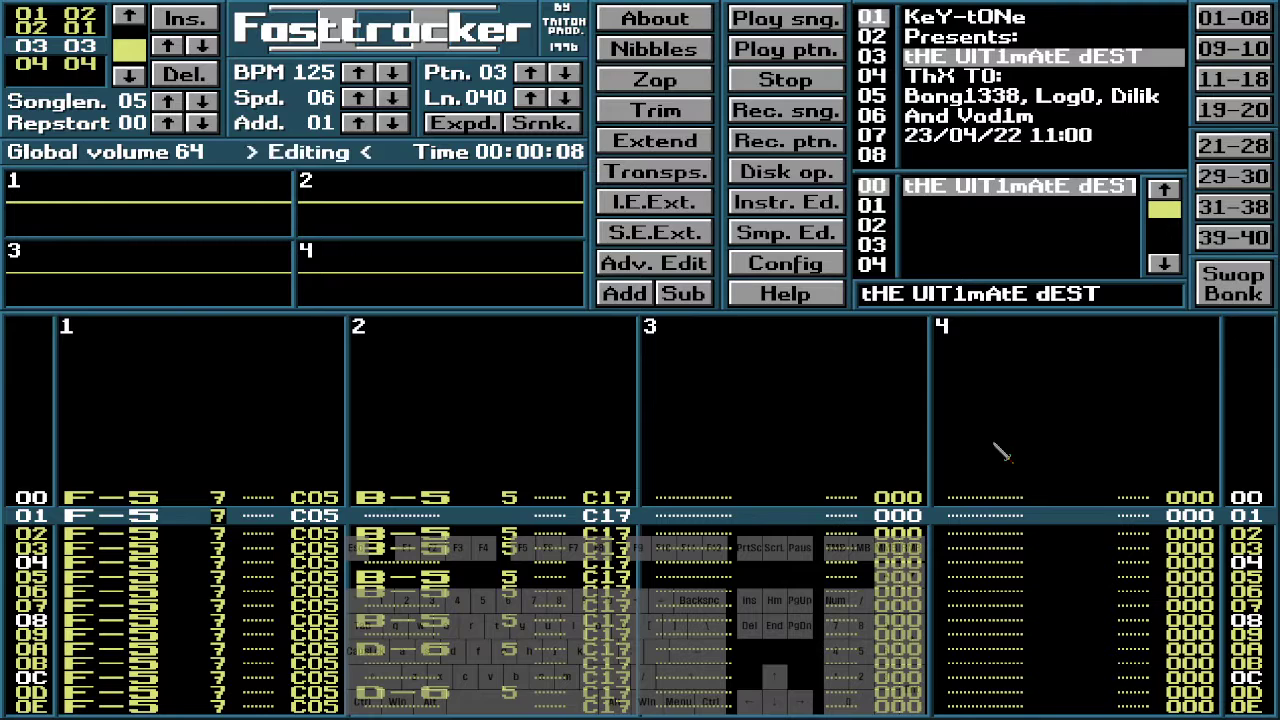
{"action": "key", "text": "0"}
{"action": "key", "text": "0"}
{"action": "key", "text": "0"}
{"action": "key", "text": "0"}
{"action": "key", "text": "0"}
{"action": "key", "text": "0"}
{"action": "key", "text": "0"}
{"action": "key", "text": "0"}
{"action": "key", "text": "0"}
{"action": "key", "text": "0"}
{"action": "key", "text": "0"}
{"action": "key", "text": "0"}
{"action": "key", "text": "0"}
{"action": "key", "text": "0"}
{"action": "key", "text": "0"}
{"action": "key", "text": "0"}
{"action": "key", "text": "0"}
{"action": "key", "text": "0"}
{"action": "key", "text": "0"}
{"action": "key", "text": "0"}
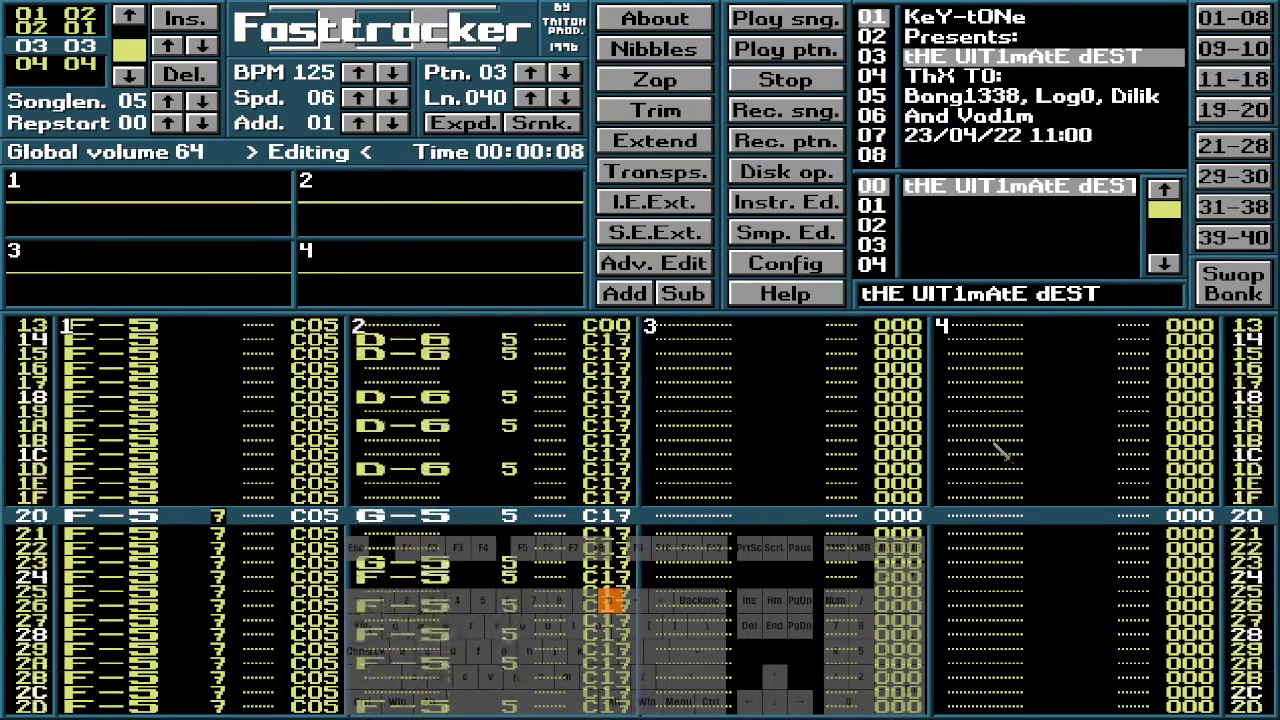
{"action": "key", "text": "0"}
{"action": "key", "text": "0"}
{"action": "key", "text": "0"}
{"action": "key", "text": "0"}
{"action": "key", "text": "0"}
{"action": "key", "text": "0"}
{"action": "key", "text": "0"}
{"action": "key", "text": "0"}
{"action": "key", "text": "0"}
{"action": "key", "text": "0"}
{"action": "key", "text": "0"}
{"action": "key", "text": "0"}
{"action": "key", "text": "0"}
{"action": "key", "text": "0"}
{"action": "key", "text": "Down"}
{"action": "key", "text": "Down"}
{"action": "key", "text": "Down"}
{"action": "key", "text": "Down"}
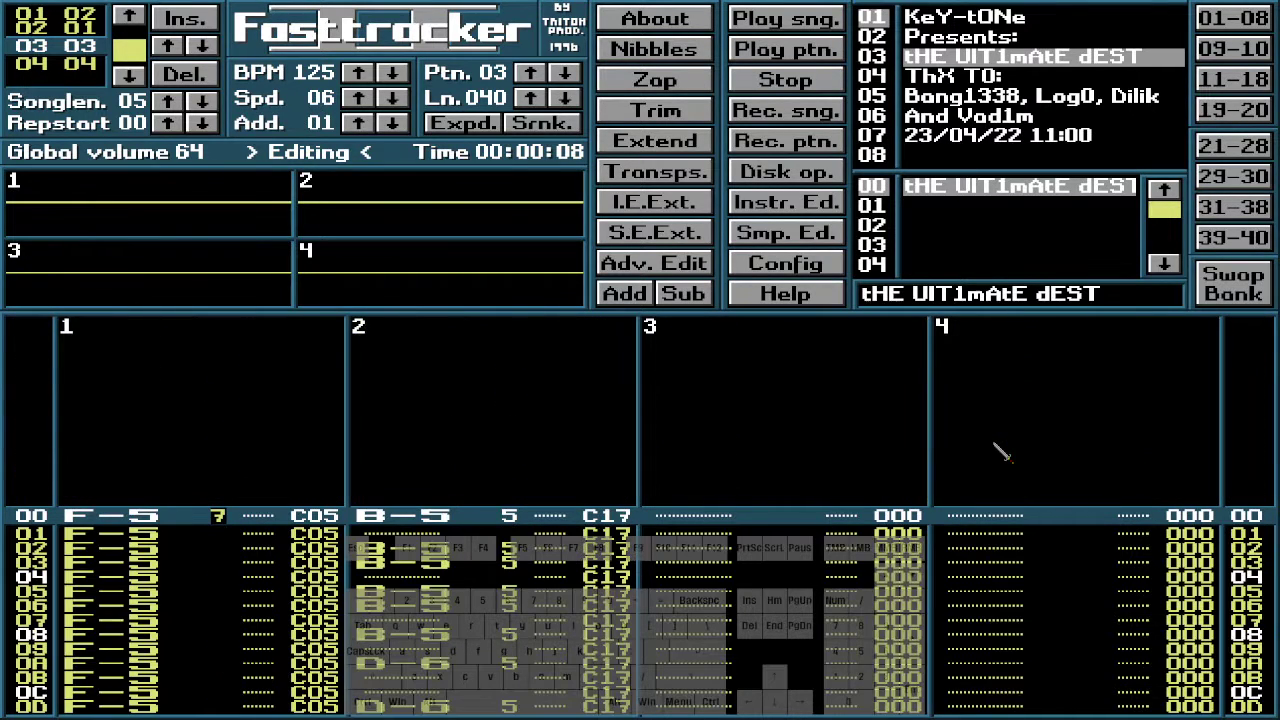
Clear the C05 effect in channel 1 on rows 01 to 3F of pattern 03, leaving row 00 as is
{"action": "key", "text": "alt+0"}
{"action": "key", "text": "alt+0"}
{"action": "key", "text": "alt+0"}
{"action": "key", "text": "alt+0"}
{"action": "key", "text": "alt+0"}
{"action": "key", "text": "alt+0"}
{"action": "key", "text": "alt+0"}
{"action": "key", "text": "alt+0"}
{"action": "key", "text": "alt+0"}
{"action": "key", "text": "alt+0"}
{"action": "key", "text": "alt+0"}
{"action": "key", "text": "alt+0"}
{"action": "key", "text": "alt+0"}
{"action": "key", "text": "alt+0"}
{"action": "key", "text": "alt+0"}
{"action": "key", "text": "alt+0"}
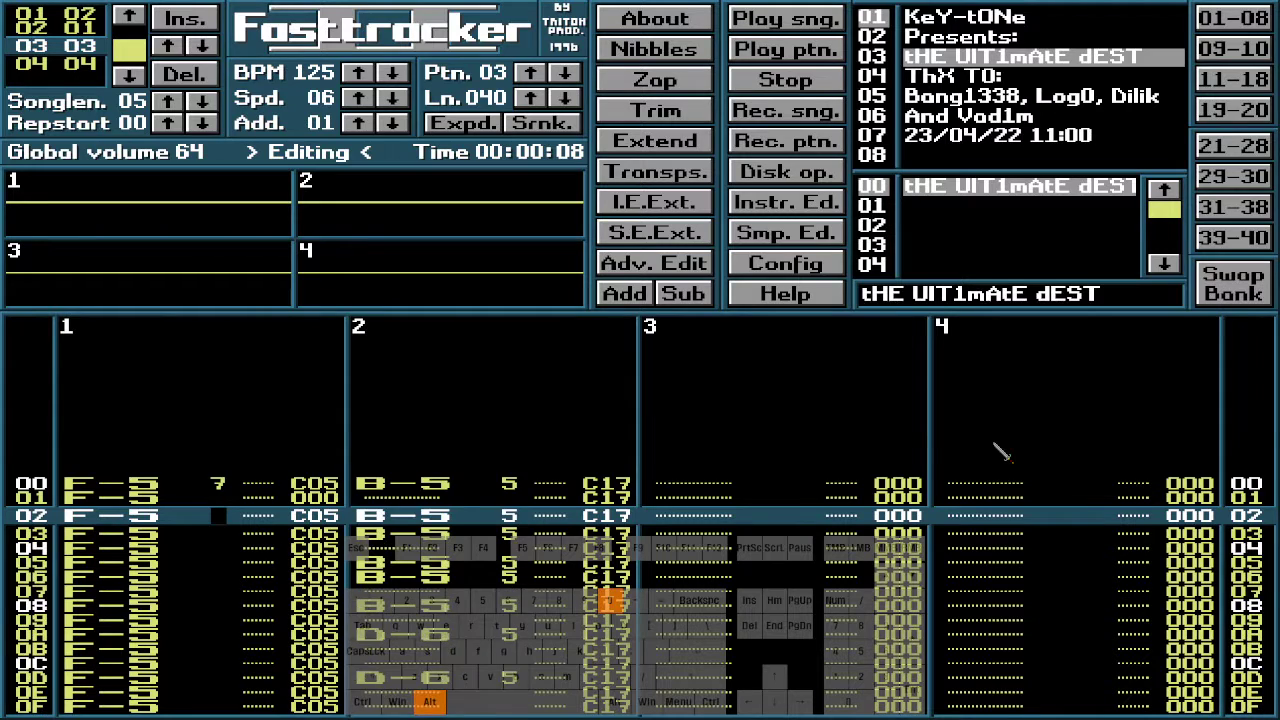
{"action": "key", "text": "alt+0"}
{"action": "key", "text": "alt+0"}
{"action": "key", "text": "alt+0"}
{"action": "key", "text": "alt+0"}
{"action": "key", "text": "alt+0"}
{"action": "key", "text": "alt+0"}
{"action": "key", "text": "alt+0"}
{"action": "key", "text": "alt+0"}
{"action": "key", "text": "alt+0"}
{"action": "key", "text": "alt+0"}
{"action": "key", "text": "alt+0"}
{"action": "key", "text": "alt+0"}
{"action": "key", "text": "alt+0"}
{"action": "key", "text": "alt+0"}
{"action": "key", "text": "alt+0"}
{"action": "key", "text": "alt+0"}
{"action": "key", "text": "alt+0"}
{"action": "key", "text": "alt+0"}
{"action": "key", "text": "alt+0"}
{"action": "key", "text": "alt+0"}
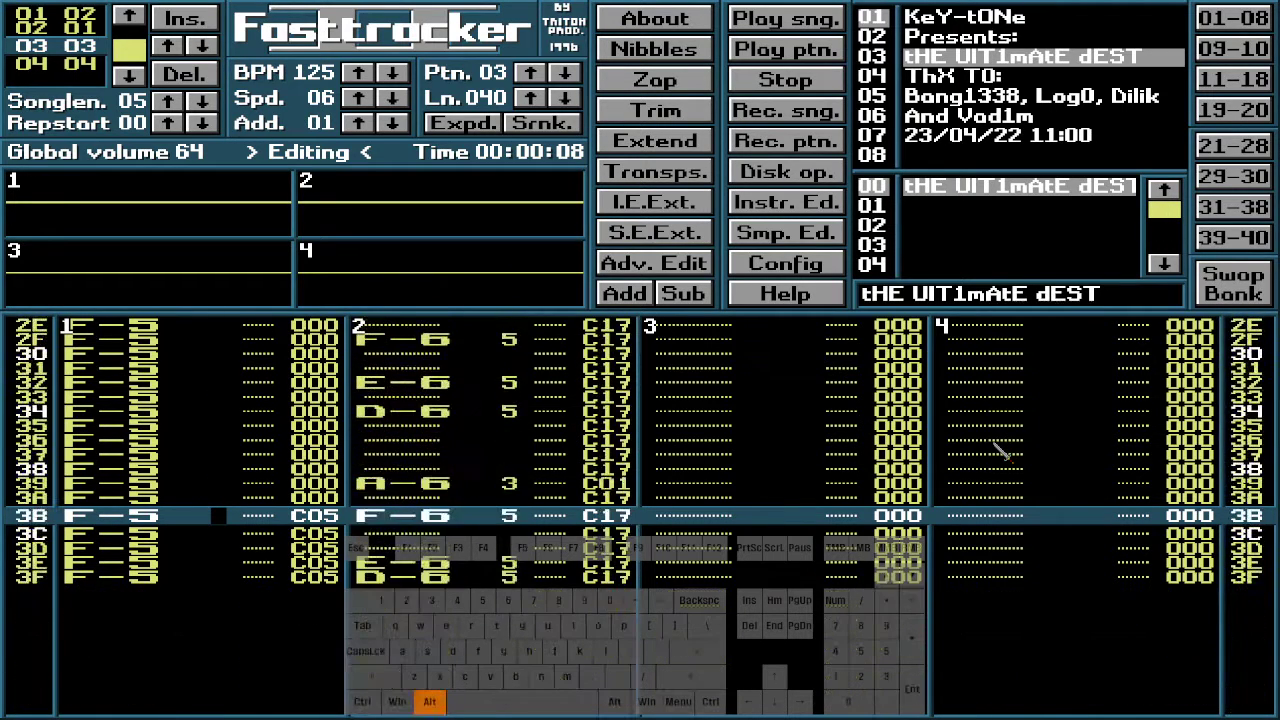
{"action": "key", "text": "alt+0"}
{"action": "key", "text": "alt+0"}
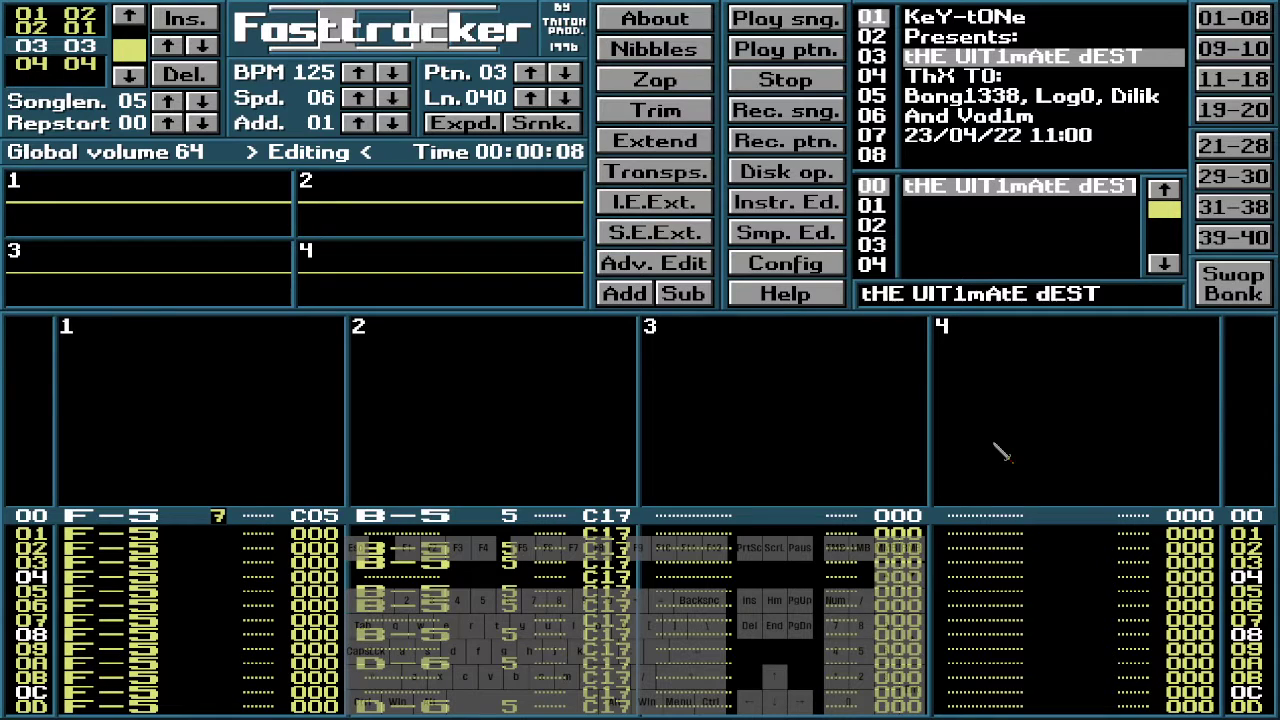
Clear the instrument numbers in channel 2 of pattern 03 from row 02 down to row 34
{"action": "key", "text": "Right"}
{"action": "key", "text": "Right"}
{"action": "key", "text": "Right"}
{"action": "key", "text": "Right"}
{"action": "key", "text": "Right"}
{"action": "key", "text": "Right"}
{"action": "key", "text": "Down"}
{"action": "key", "text": "u"}
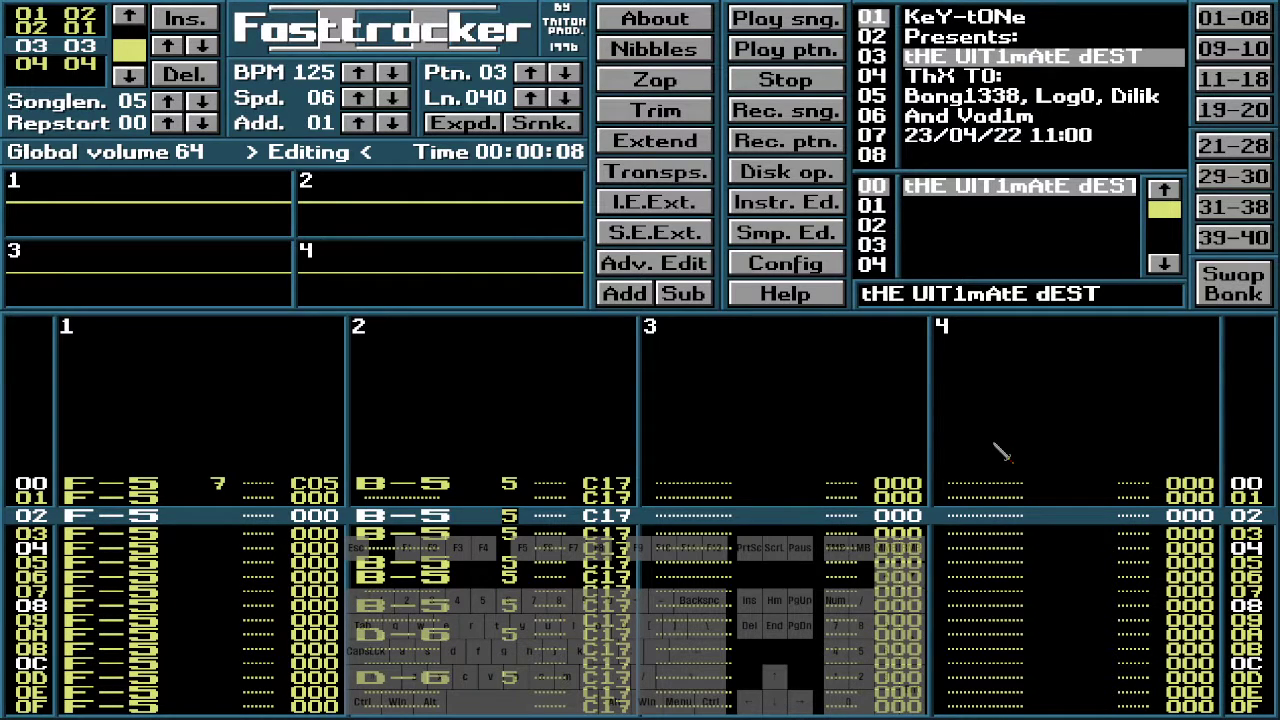
{"action": "key", "text": "Down"}
{"action": "key", "text": "Down"}
{"action": "key", "text": "Down"}
{"action": "key", "text": "Down"}
{"action": "key", "text": "Down"}
{"action": "key", "text": "Down"}
{"action": "key", "text": "Down"}
{"action": "key", "text": "Down"}
{"action": "key", "text": "Down"}
{"action": "key", "text": "Down"}
{"action": "key", "text": "Down"}
{"action": "key", "text": "Down"}
{"action": "key", "text": "Down"}
{"action": "key", "text": "Down"}
{"action": "key", "text": "Down"}
{"action": "key", "text": "Down"}
{"action": "key", "text": "Down"}
{"action": "key", "text": "Down"}
{"action": "key", "text": "Down"}
{"action": "key", "text": "Down"}
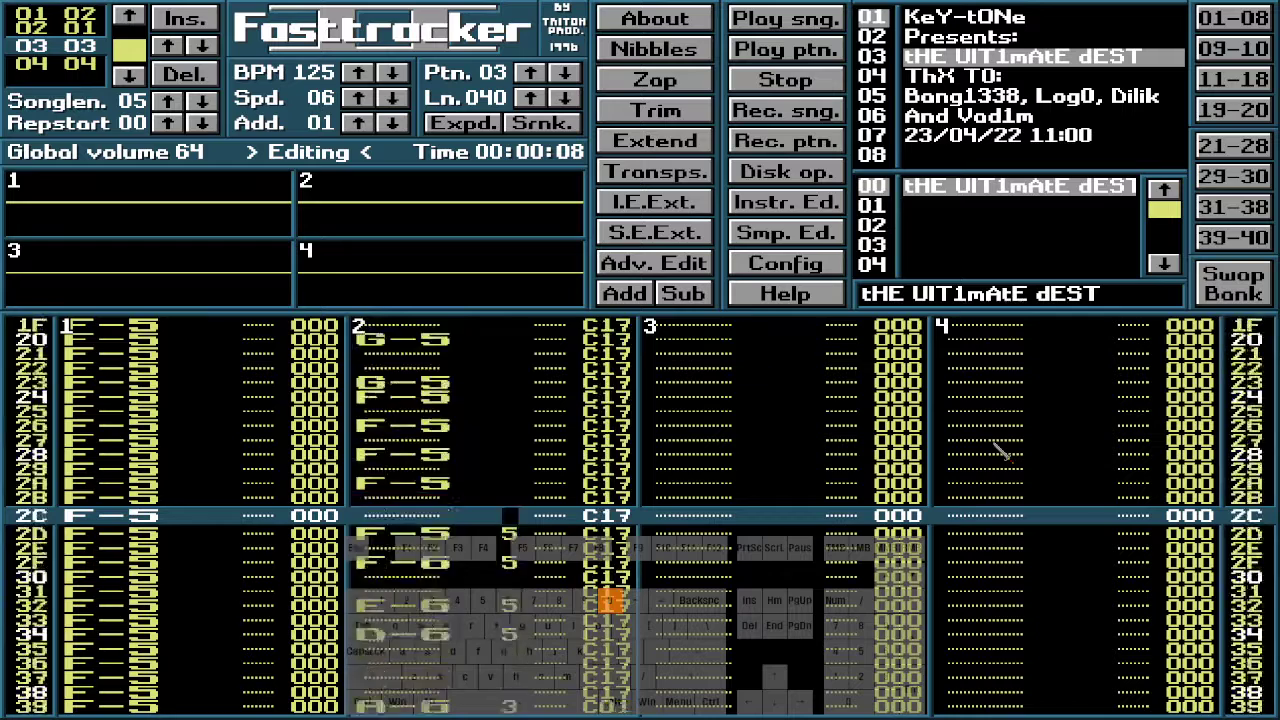
{"action": "key", "text": "Down"}
{"action": "key", "text": "Down"}
{"action": "key", "text": "Down"}
{"action": "key", "text": "Down"}
{"action": "key", "text": "Down"}
{"action": "key", "text": "Down"}
{"action": "key", "text": "Down"}
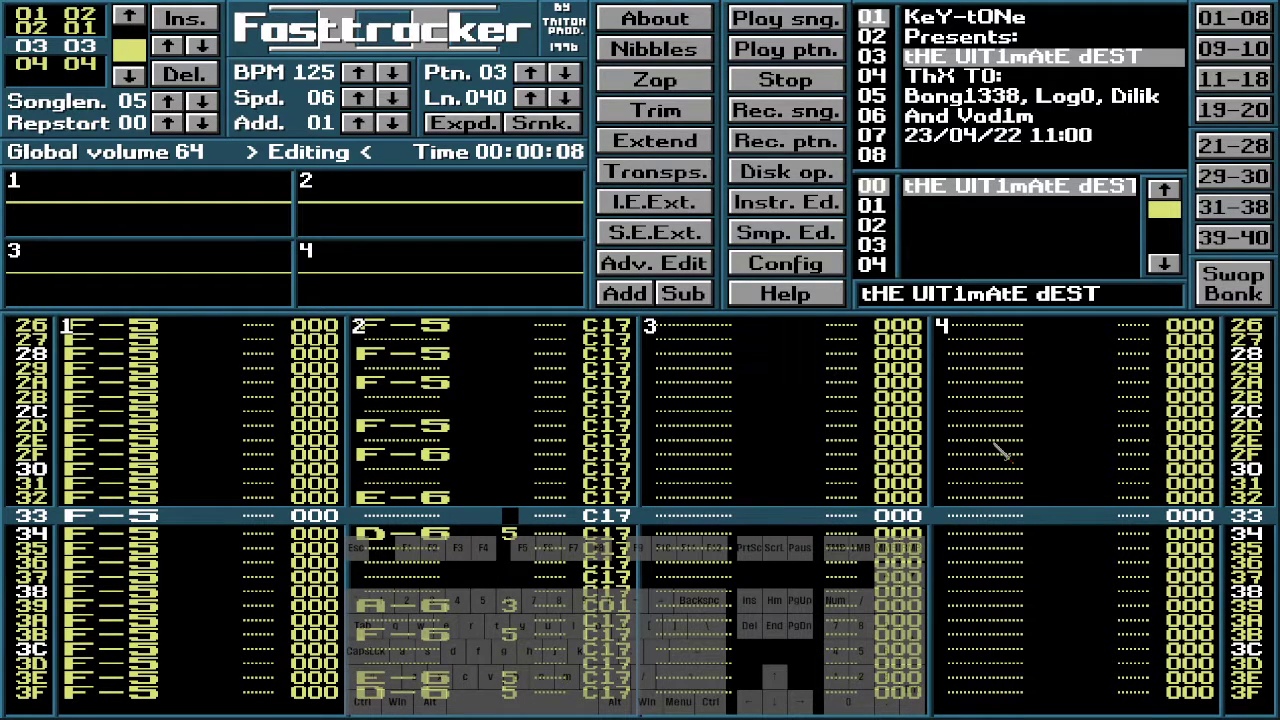
{"action": "key", "text": "Down"}
{"action": "key", "text": "Down"}
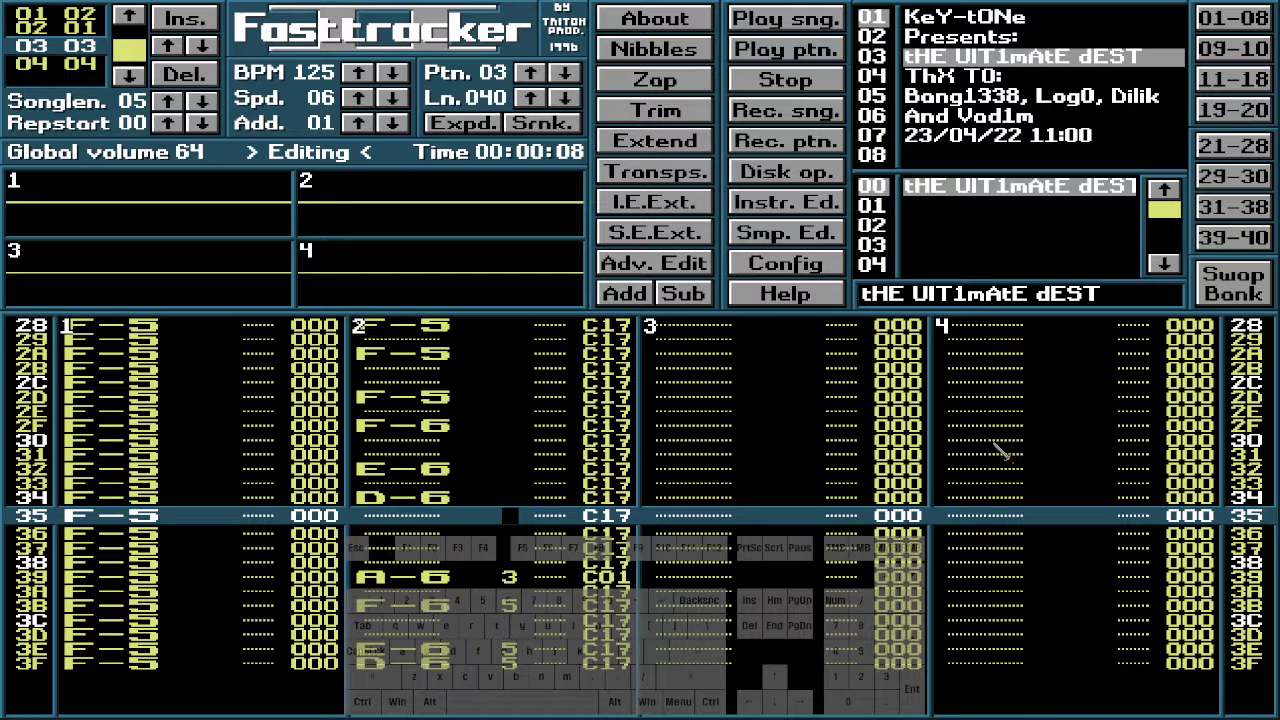
Examine the notes and volume effects of channel 2 in pattern 03, especially around the C-7 note on row 12
{"action": "key", "text": "Up"}
{"action": "key", "text": "Up"}
{"action": "key", "text": "Up"}
{"action": "key", "text": "Up"}
{"action": "key", "text": "Up"}
{"action": "key", "text": "Up"}
{"action": "key", "text": "Up"}
{"action": "key", "text": "Up"}
{"action": "key", "text": "Up"}
{"action": "key", "text": "Up"}
{"action": "key", "text": "Up"}
{"action": "key", "text": "Up"}
{"action": "key", "text": "Up"}
{"action": "key", "text": "Up"}
{"action": "key", "text": "Up"}
{"action": "key", "text": "Up"}
{"action": "key", "text": "Up"}
{"action": "key", "text": "Up"}
{"action": "key", "text": "Up"}
{"action": "key", "text": "Up"}
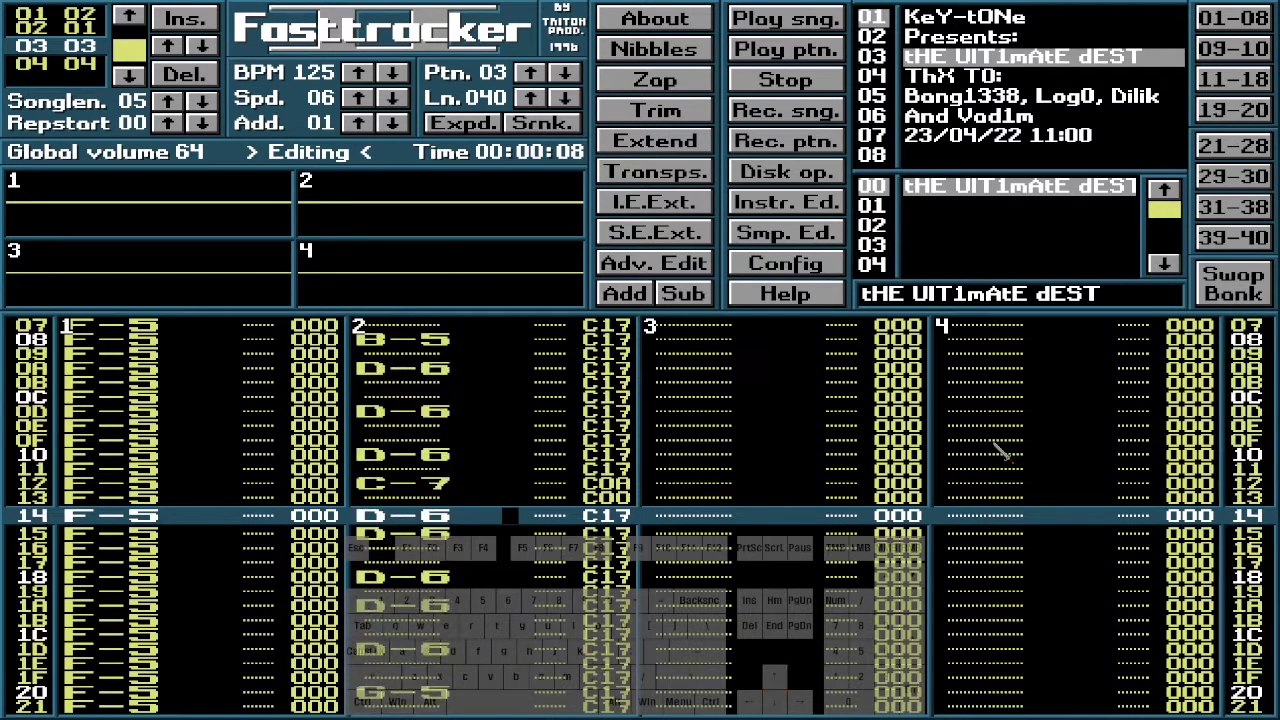
{"action": "key", "text": "Down"}
{"action": "key", "text": "Down"}
{"action": "key", "text": "Down"}
{"action": "key", "text": "Down"}
{"action": "key", "text": "Down"}
{"action": "key", "text": "Down"}
{"action": "key", "text": "Down"}
{"action": "key", "text": "Down"}
{"action": "key", "text": "Down"}
{"action": "key", "text": "Down"}
{"action": "key", "text": "Down"}
{"action": "key", "text": "Down"}
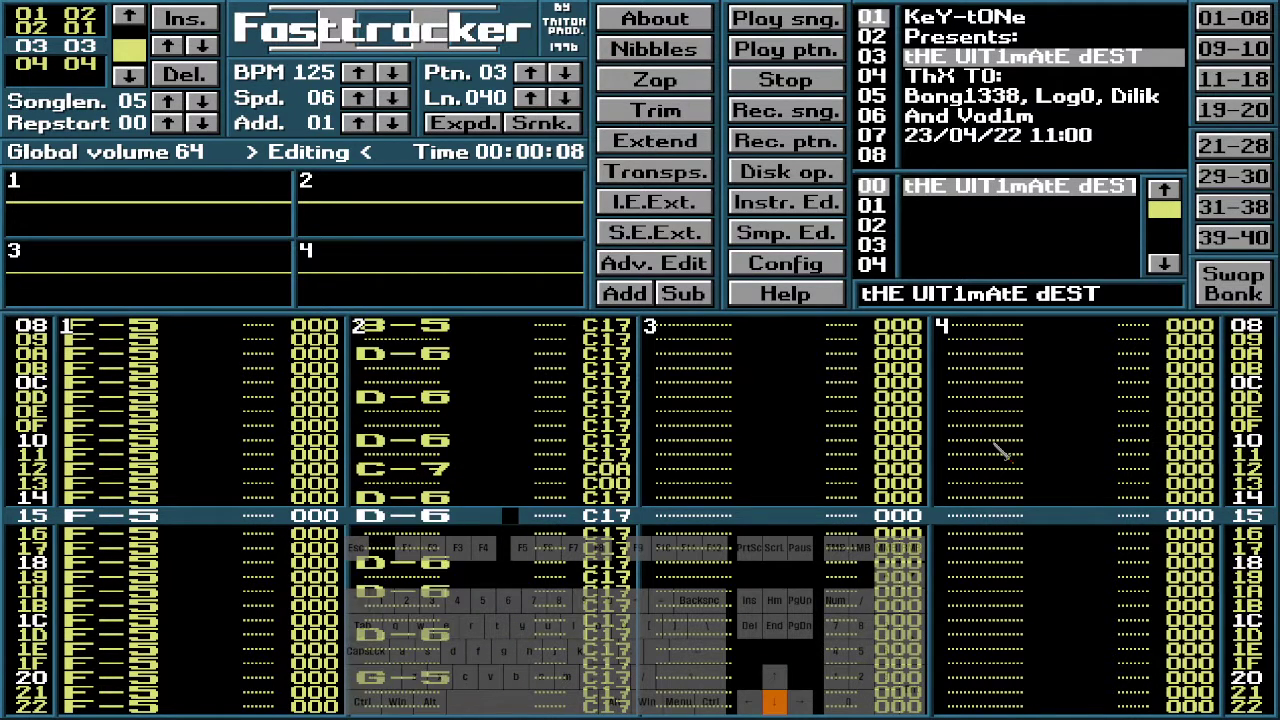
{"action": "key", "text": "Down"}
{"action": "key", "text": "Down"}
{"action": "key", "text": "Down"}
{"action": "key", "text": "Down"}
{"action": "key", "text": "Down"}
{"action": "key", "text": "Down"}
{"action": "key", "text": "Down"}
{"action": "key", "text": "Down"}
{"action": "key", "text": "Down"}
{"action": "key", "text": "Down"}
{"action": "key", "text": "Down"}
{"action": "key", "text": "Down"}
{"action": "key", "text": "Down"}
{"action": "key", "text": "Down"}
{"action": "key", "text": "Down"}
{"action": "key", "text": "Down"}
{"action": "key", "text": "Up"}
{"action": "key", "text": "Up"}
{"action": "key", "text": "Up"}
{"action": "key", "text": "Up"}
{"action": "key", "text": "Up"}
{"action": "key", "text": "Up"}
{"action": "key", "text": "Up"}
{"action": "key", "text": "Up"}
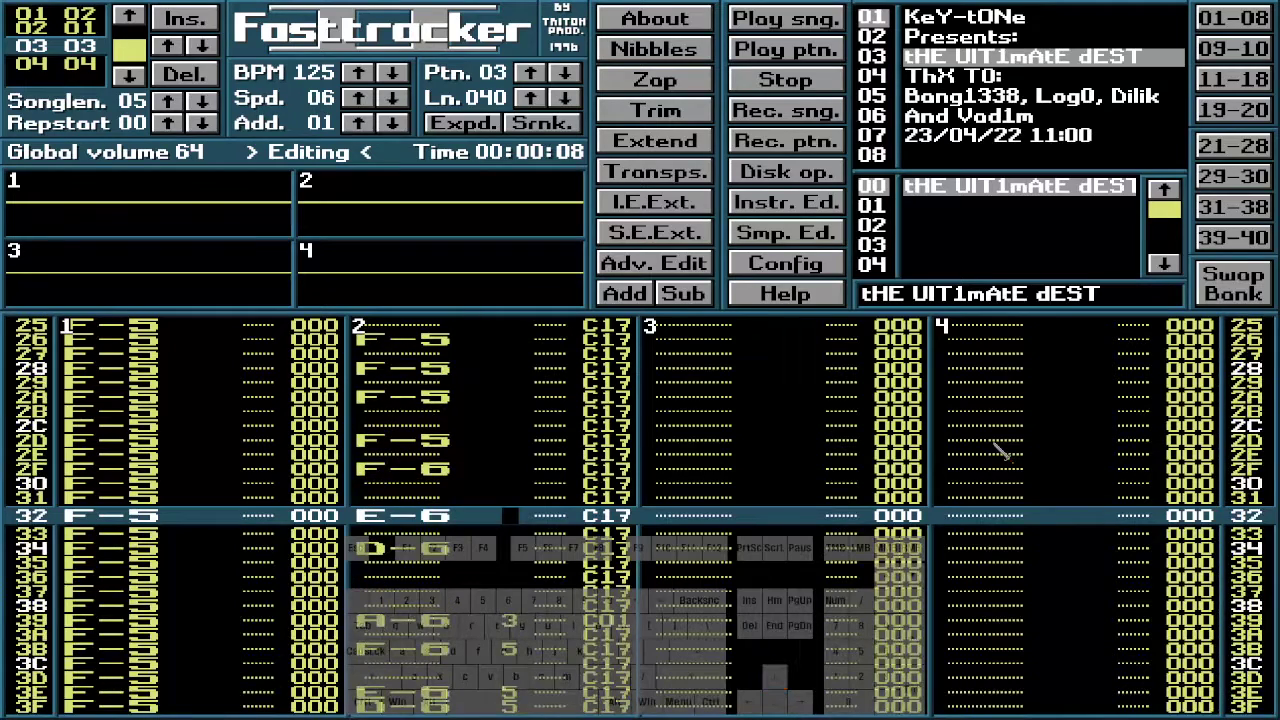
{"action": "key", "text": "Up"}
{"action": "key", "text": "Up"}
{"action": "key", "text": "Up"}
{"action": "key", "text": "Up"}
{"action": "key", "text": "Up"}
{"action": "key", "text": "Up"}
{"action": "key", "text": "Up"}
{"action": "key", "text": "Up"}
{"action": "key", "text": "Up"}
{"action": "key", "text": "Up"}
{"action": "key", "text": "Up"}
{"action": "key", "text": "Up"}
{"action": "key", "text": "Up"}
{"action": "key", "text": "Up"}
{"action": "key", "text": "Up"}
{"action": "key", "text": "Up"}
{"action": "key", "text": "Up"}
{"action": "key", "text": "Up"}
{"action": "key", "text": "Up"}
{"action": "key", "text": "Up"}
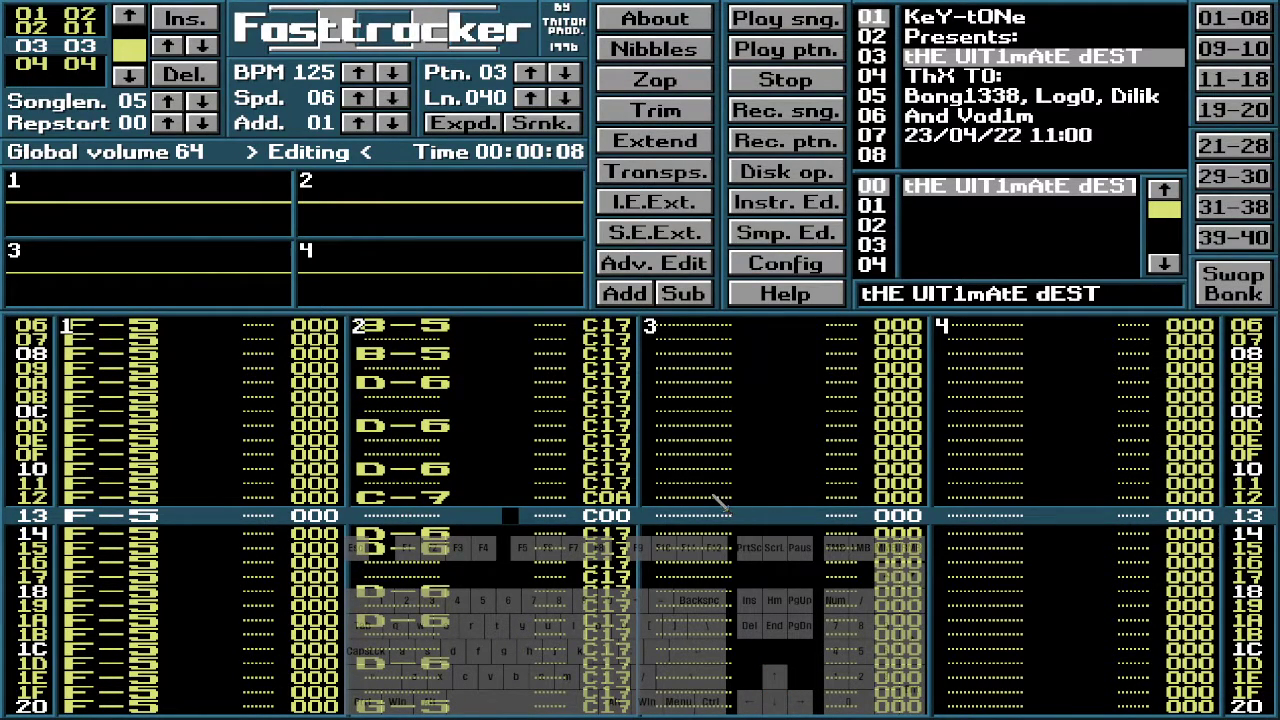
Start a second, empty Fasttracker instance and bring up its disk operations for modules
{"action": "key", "text": "super"}
{"action": "key", "text": "super"}
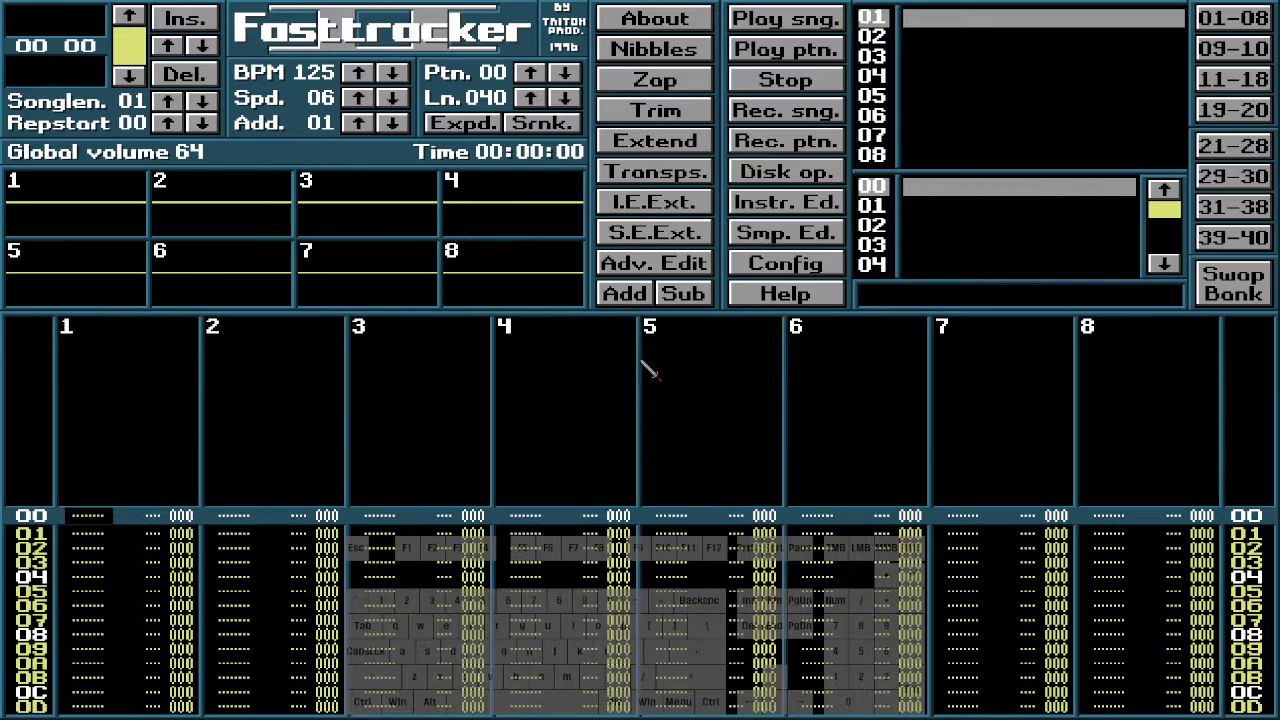
{"action": "left_click", "coordinate": [786, 172]}
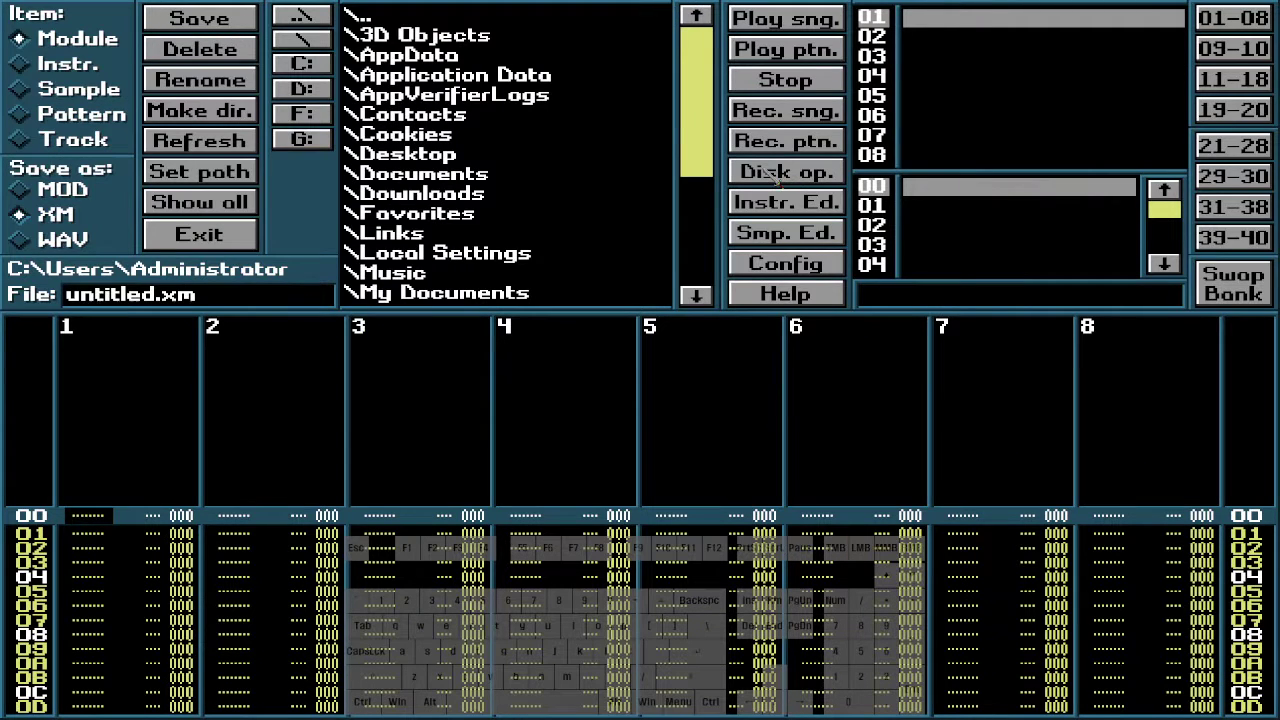
{"action": "left_click", "coordinate": [416, 175]}
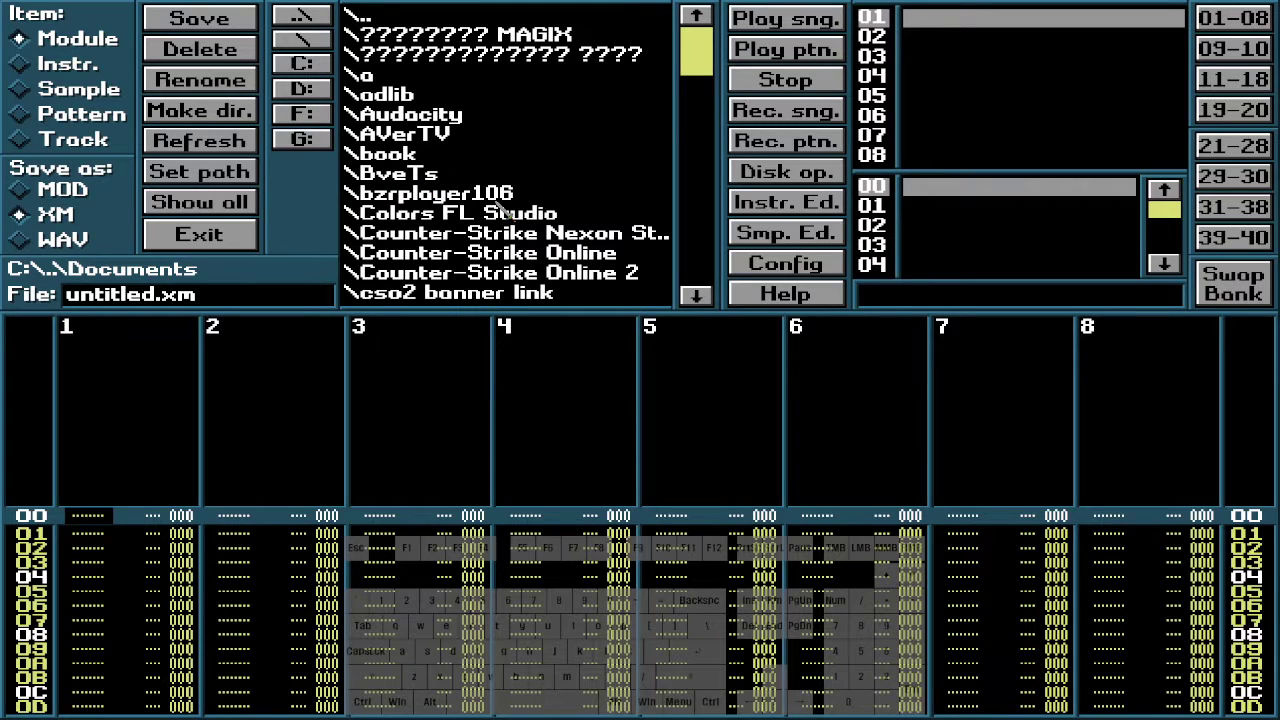
{"action": "scroll", "coordinate": [498, 172], "scroll_direction": "down", "scroll_amount": 3}
{"action": "scroll", "coordinate": [498, 172], "scroll_direction": "up", "scroll_amount": 3}
{"action": "left_click", "coordinate": [432, 22]}
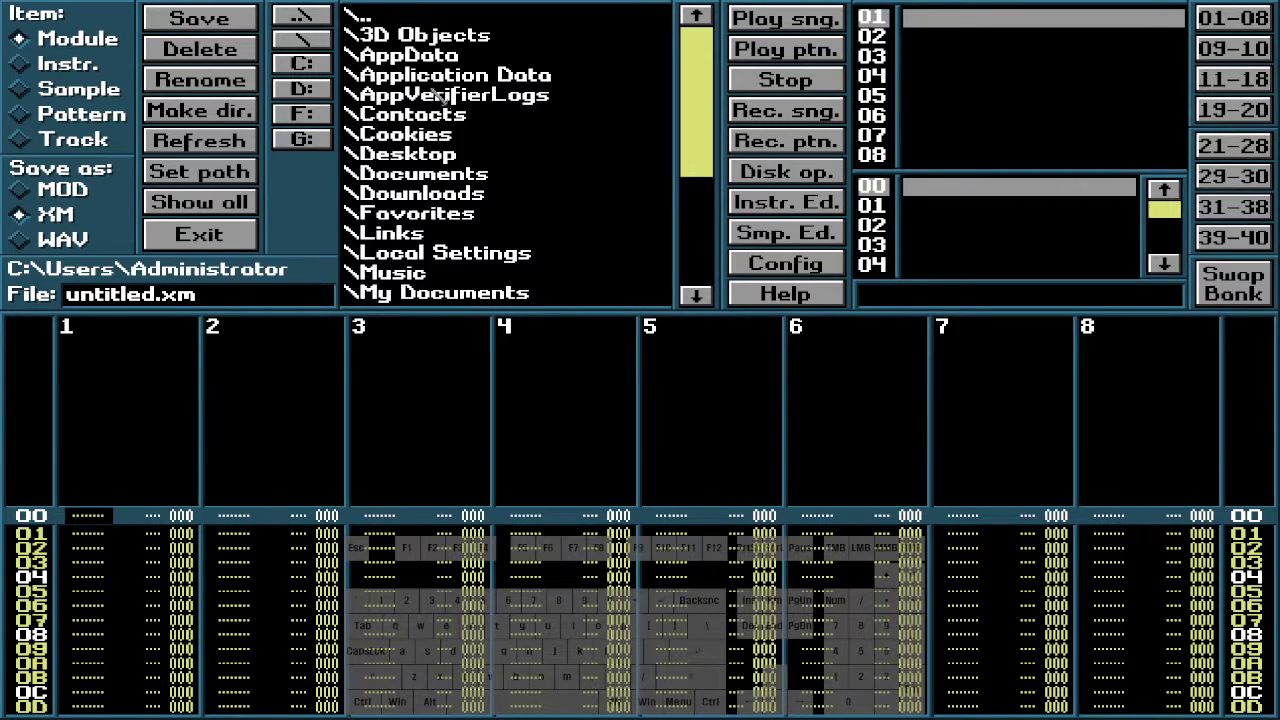
Show all files in the tHE_UIT1mAtE_dEST folder under Downloads and load the 307k tHE UIT1mAtE dEST module
{"action": "left_click", "coordinate": [450, 196]}
{"action": "scroll", "coordinate": [480, 213], "scroll_direction": "down", "scroll_amount": 8}
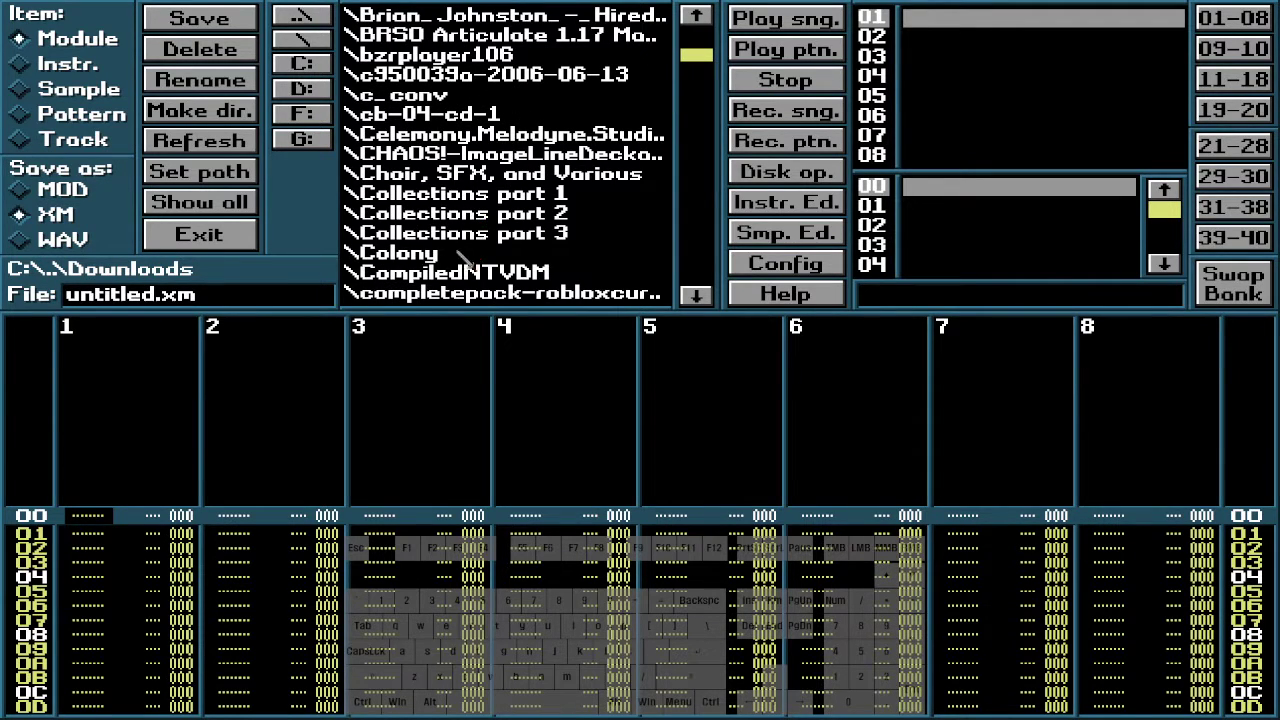
{"action": "scroll", "coordinate": [478, 153], "scroll_direction": "down", "scroll_amount": 4}
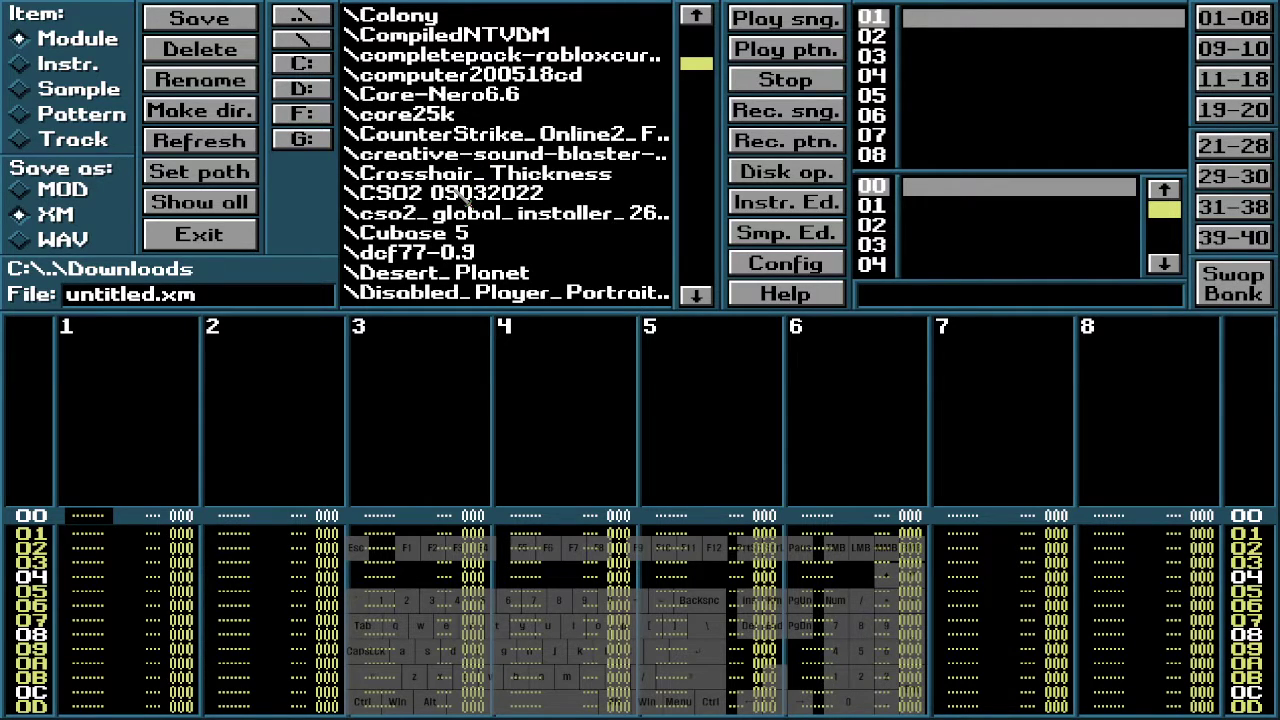
{"action": "scroll", "coordinate": [466, 199], "scroll_direction": "down", "scroll_amount": 15}
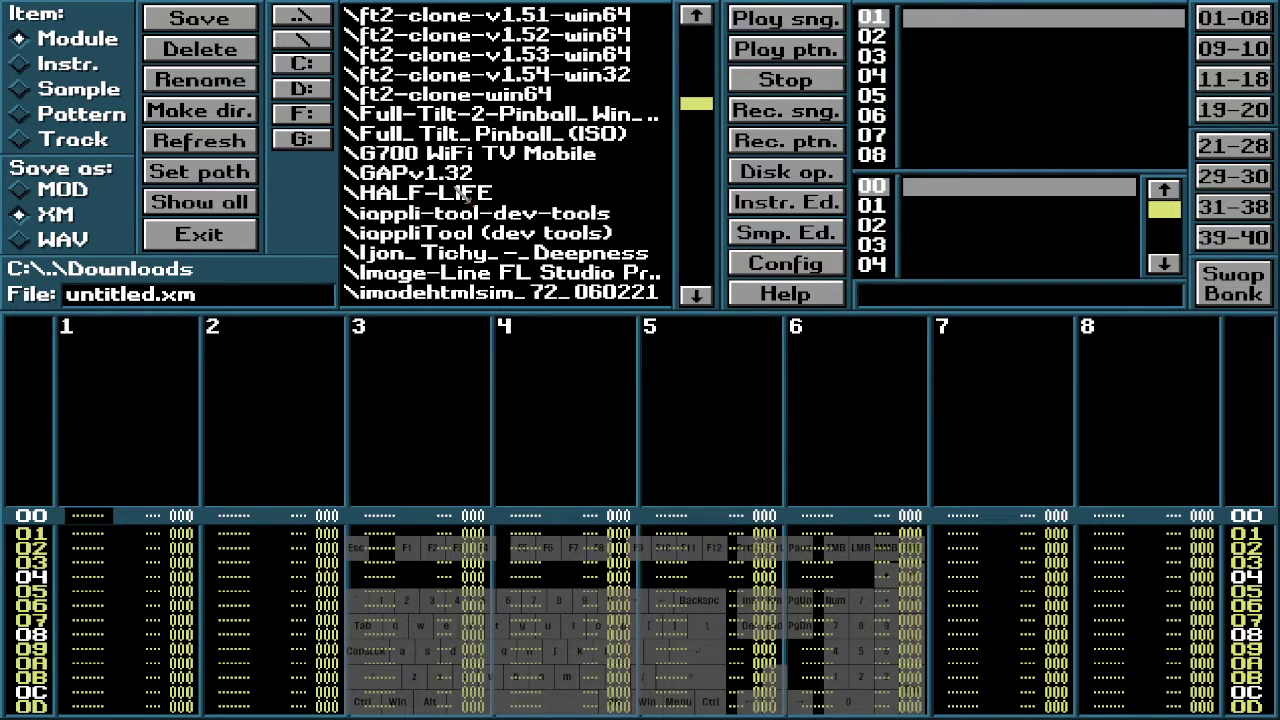
{"action": "scroll", "coordinate": [466, 197], "scroll_direction": "down", "scroll_amount": 12}
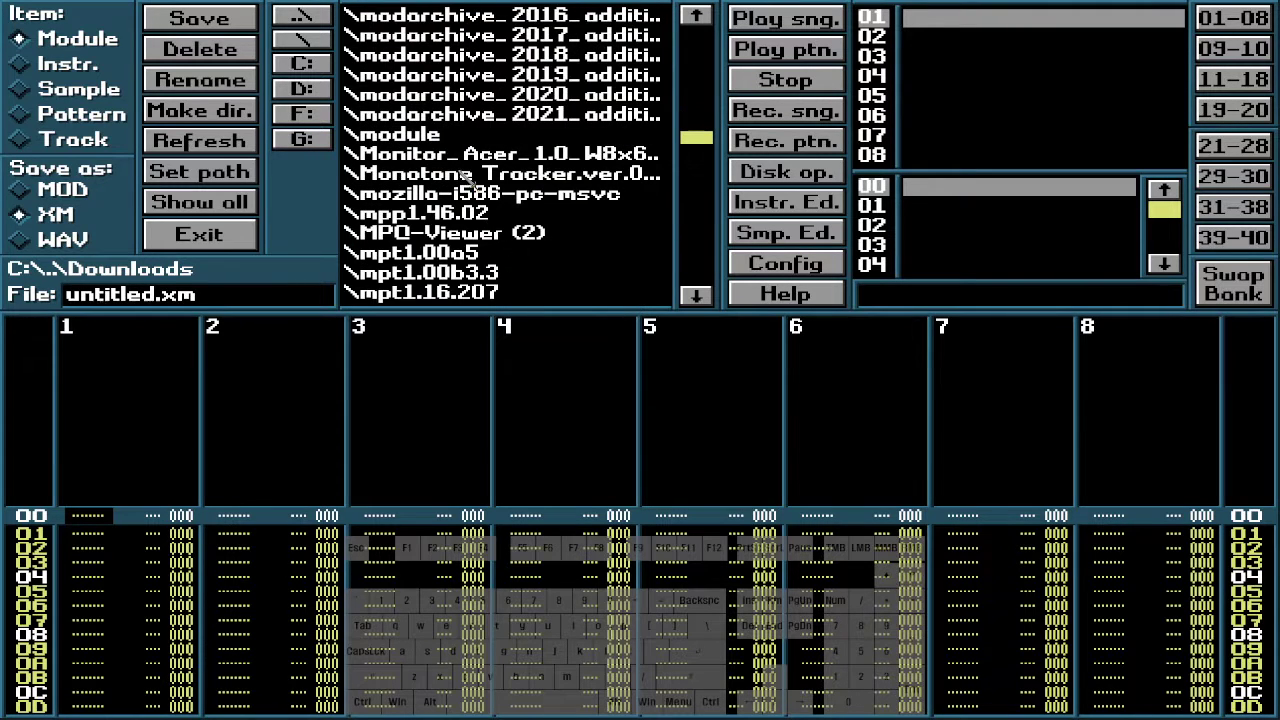
{"action": "scroll", "coordinate": [466, 180], "scroll_direction": "down", "scroll_amount": 13}
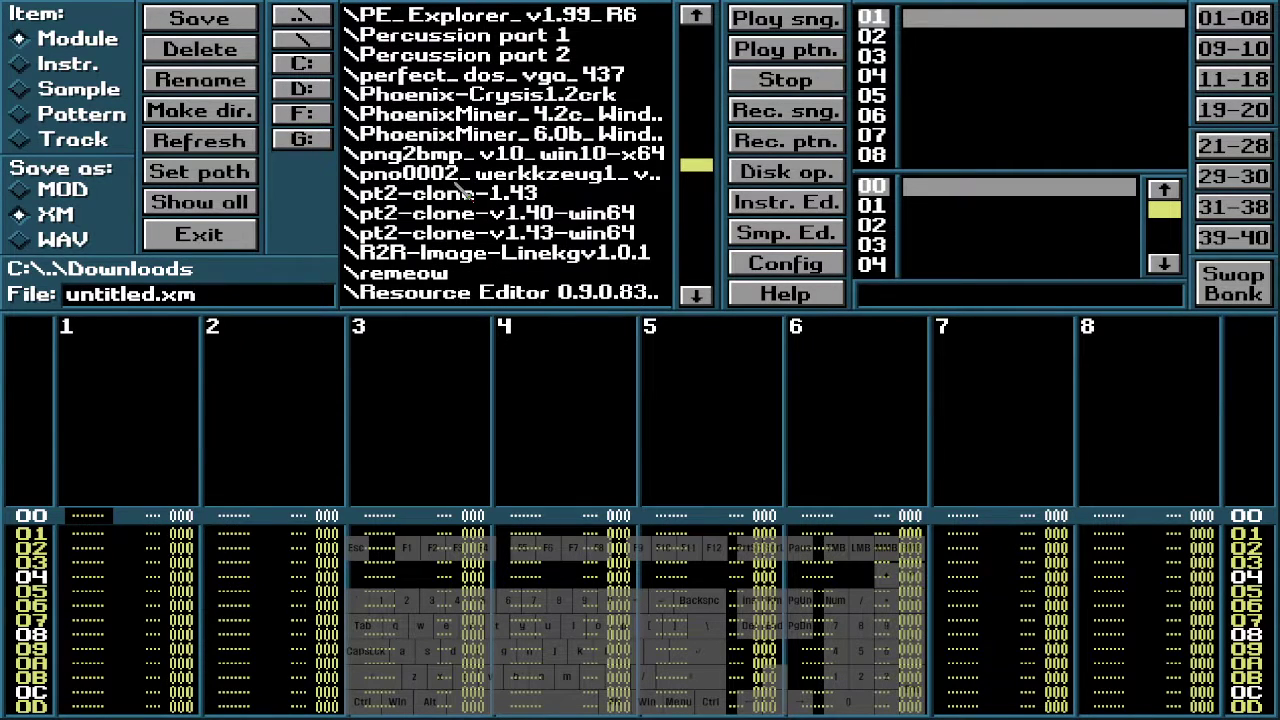
{"action": "scroll", "coordinate": [460, 190], "scroll_direction": "down", "scroll_amount": 10}
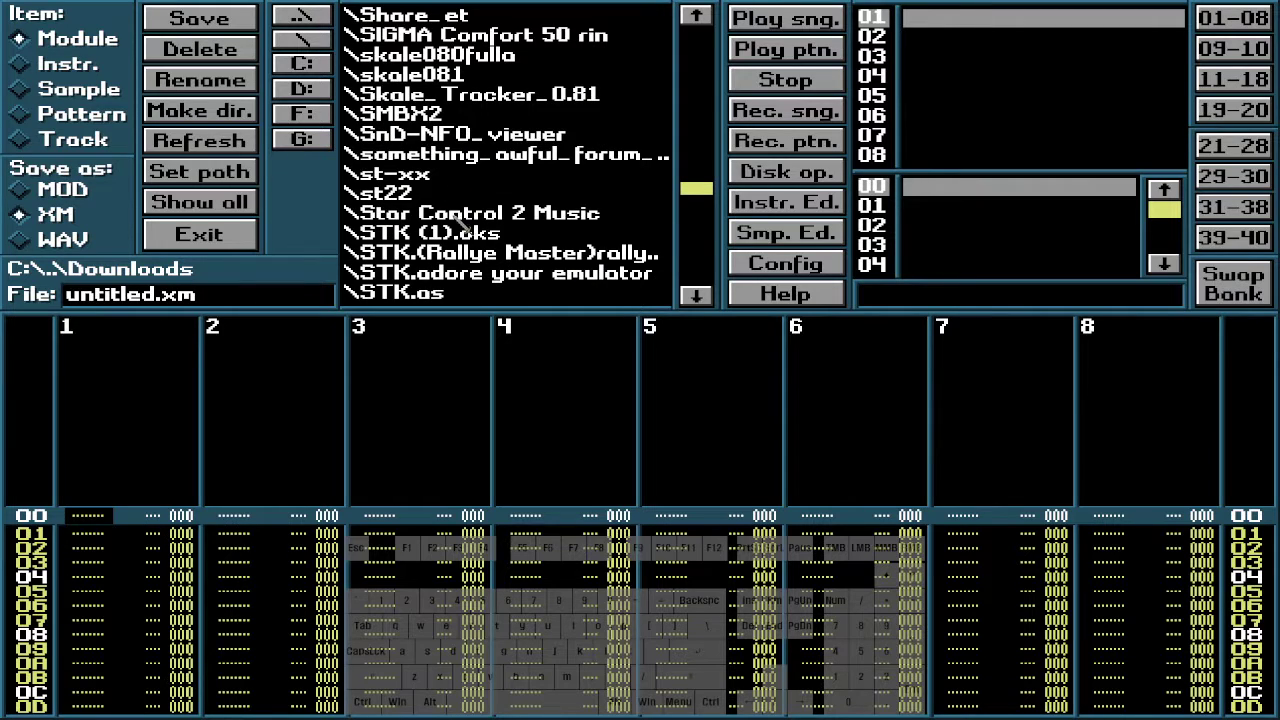
{"action": "scroll", "coordinate": [462, 200], "scroll_direction": "down", "scroll_amount": 8}
{"action": "scroll", "coordinate": [464, 213], "scroll_direction": "down", "scroll_amount": 3}
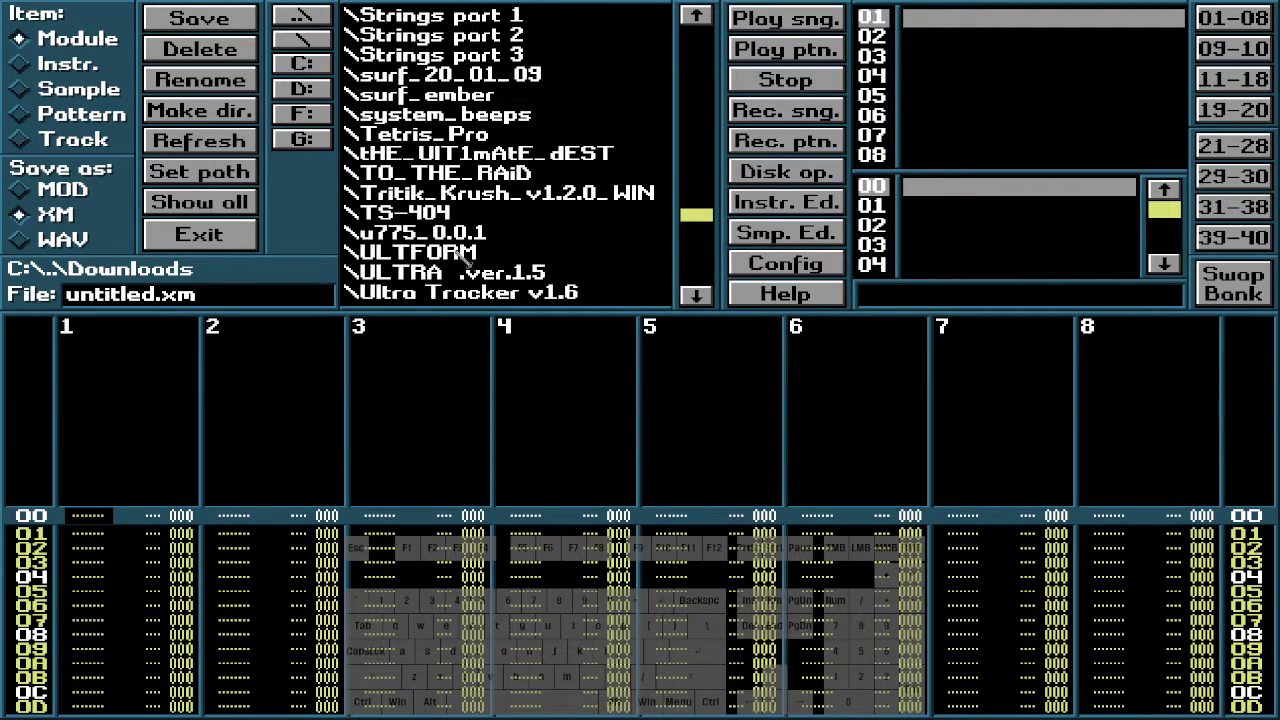
{"action": "left_click", "coordinate": [514, 158]}
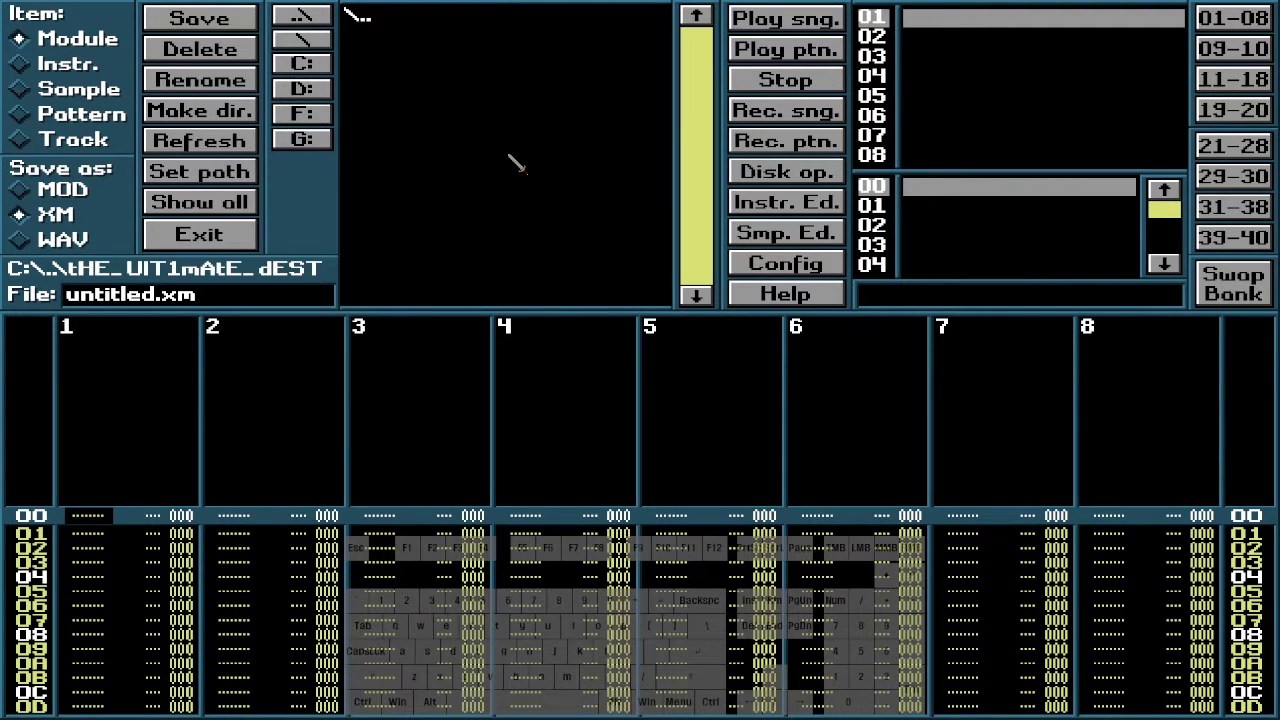
{"action": "left_click", "coordinate": [222, 201]}
{"action": "left_click", "coordinate": [545, 34]}
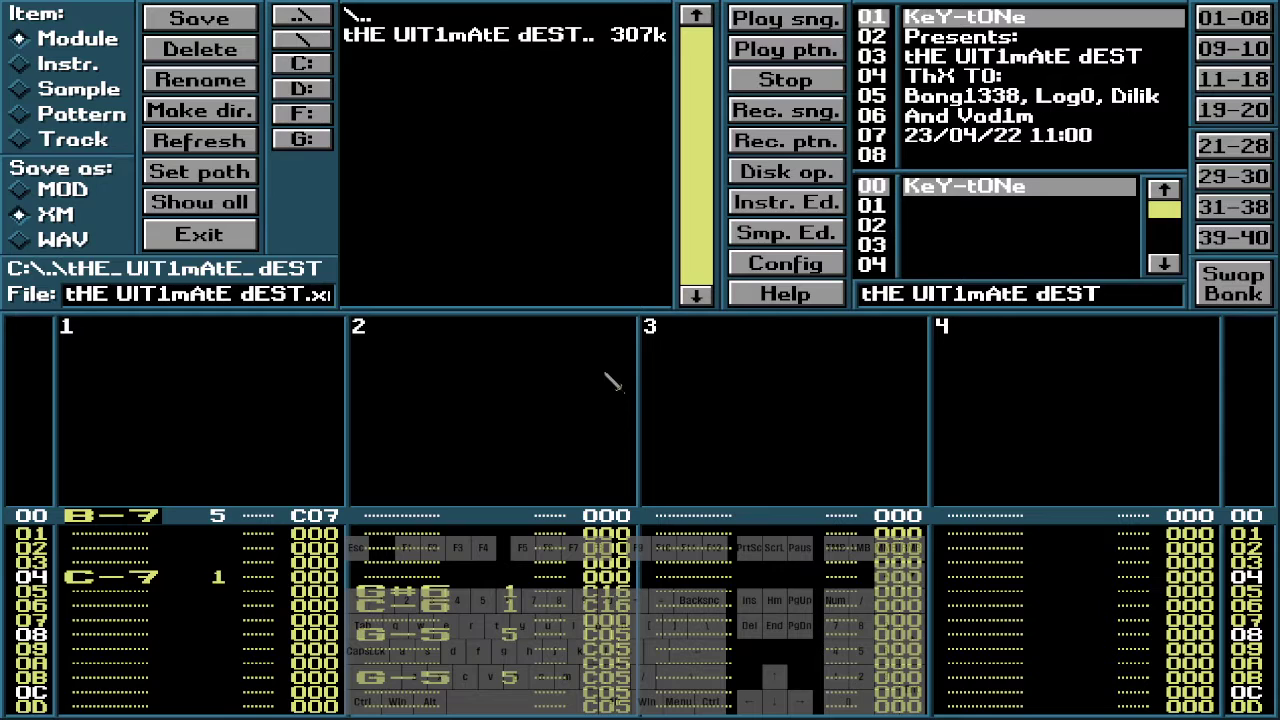
Close the disk operations and examine the original instrument numbers in channel 2 of pattern 03, down to row 14
{"action": "left_click", "coordinate": [236, 242]}
{"action": "scroll", "coordinate": [116, 60], "scroll_direction": "down", "scroll_amount": 3}
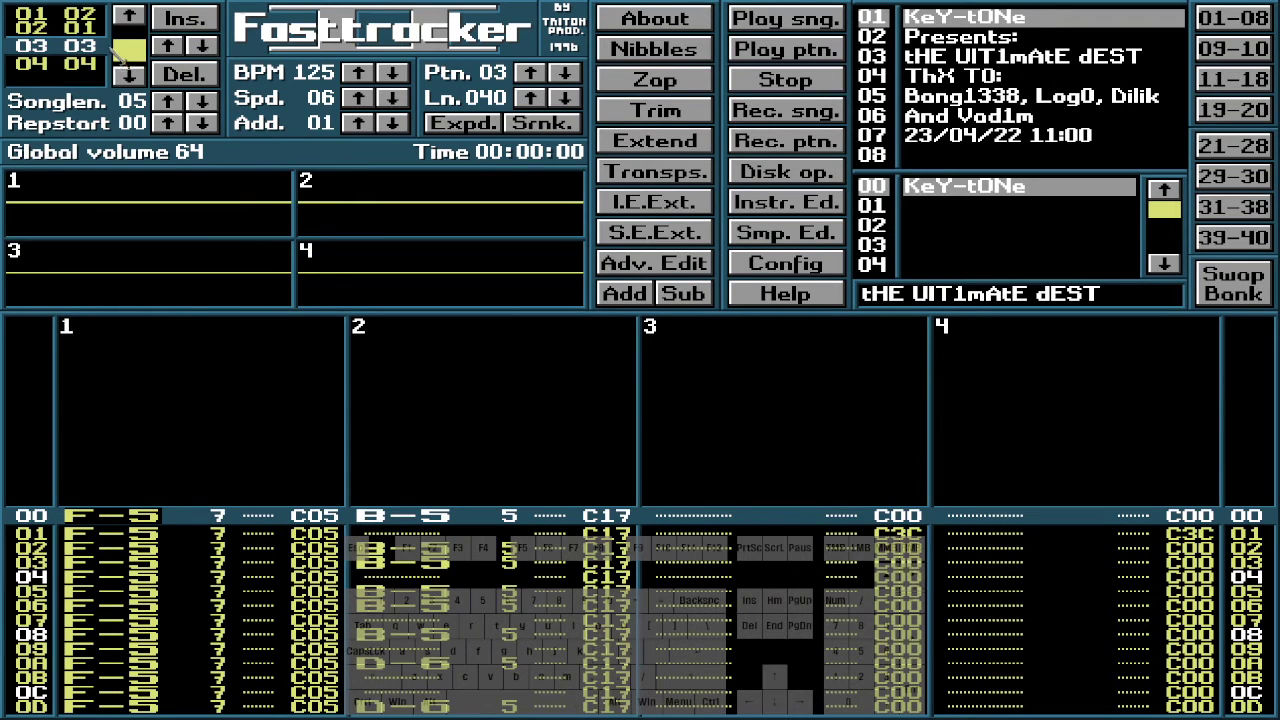
{"action": "scroll", "coordinate": [427, 358], "scroll_direction": "down", "scroll_amount": 2}
{"action": "key", "text": "space"}
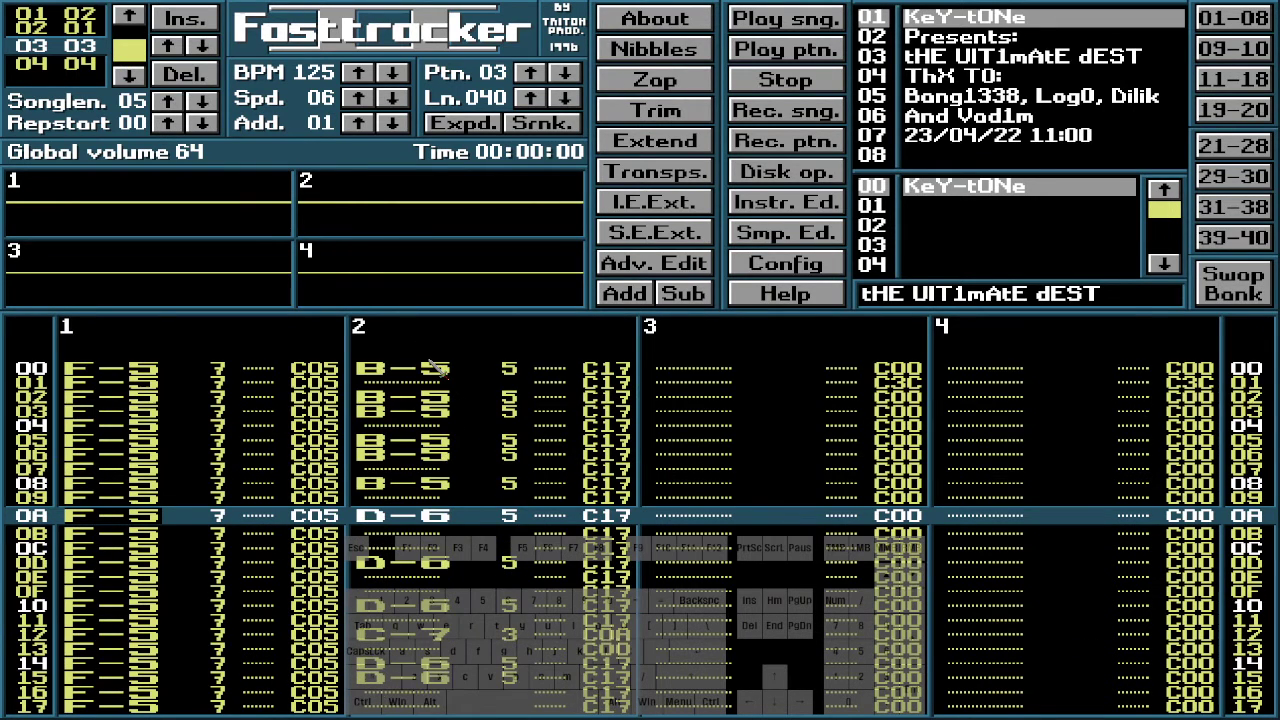
Switch back to the edited song and enter instrument 3 on row 12 and instrument 5 on row 14 of channel 2
{"action": "key", "text": "alt+Tab"}
{"action": "scroll", "coordinate": [434, 368], "scroll_direction": "up", "scroll_amount": 1}
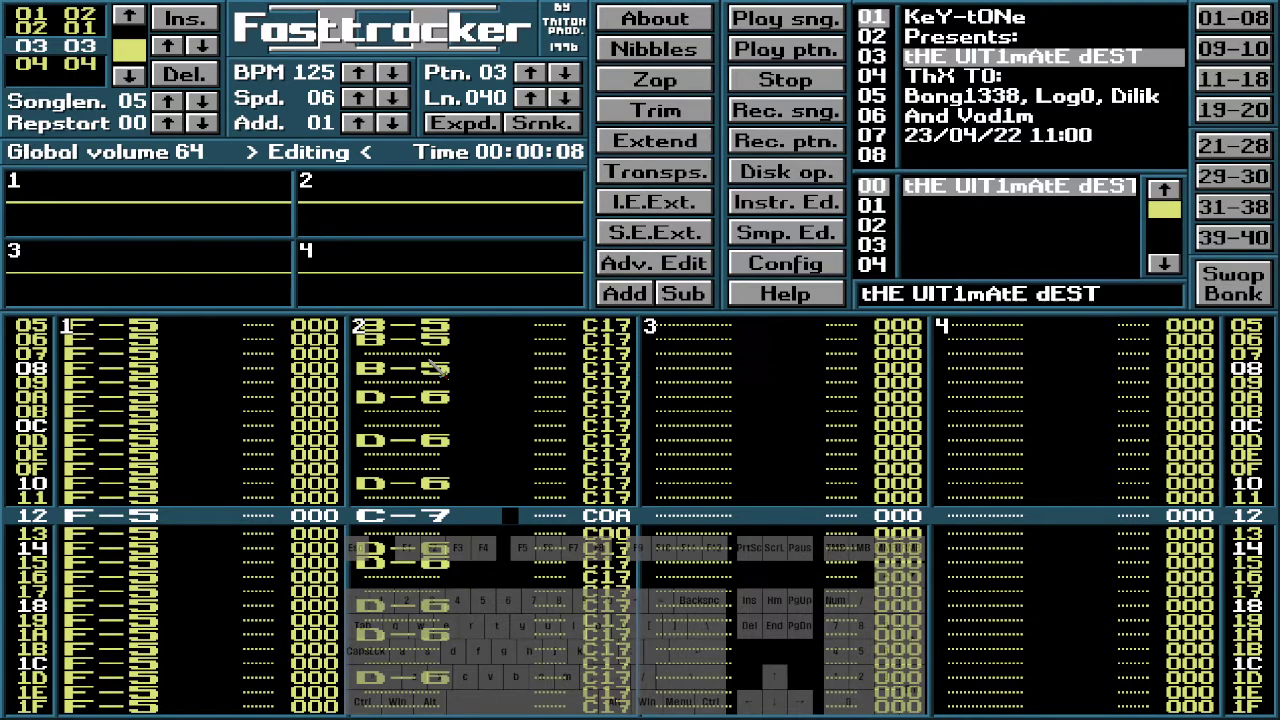
{"action": "type", "text": "3"}
{"action": "key", "text": "Down"}
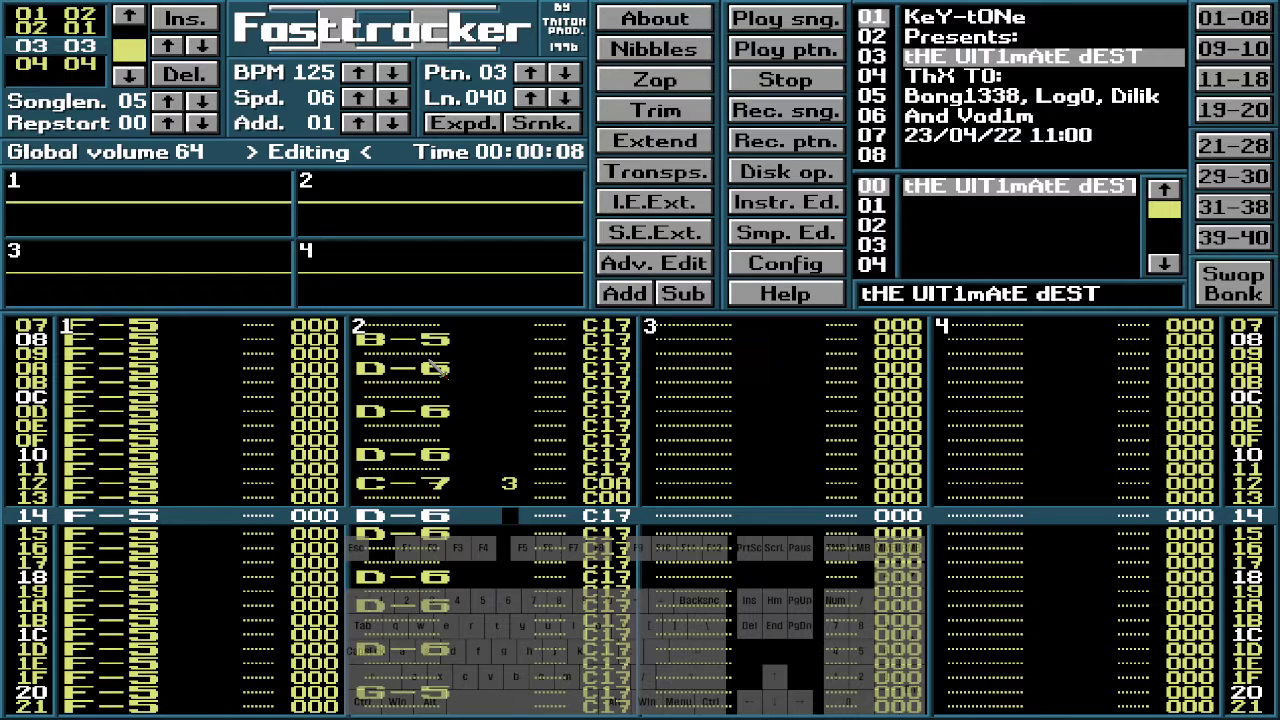
{"action": "type", "text": "5"}
Select instrument 07 and clear the C17 effects in channel 2 of pattern 03 from row 01 to row 11
{"action": "key", "text": "Up"}
{"action": "key", "text": "Up"}
{"action": "key", "text": "Up"}
{"action": "key", "text": "Up"}
{"action": "key", "text": "Up"}
{"action": "key", "text": "Up"}
{"action": "key", "text": "Up"}
{"action": "key", "text": "Up"}
{"action": "key", "text": "Up"}
{"action": "key", "text": "Up"}
{"action": "key", "text": "Up"}
{"action": "key", "text": "Up"}
{"action": "key", "text": "Up"}
{"action": "key", "text": "Up"}
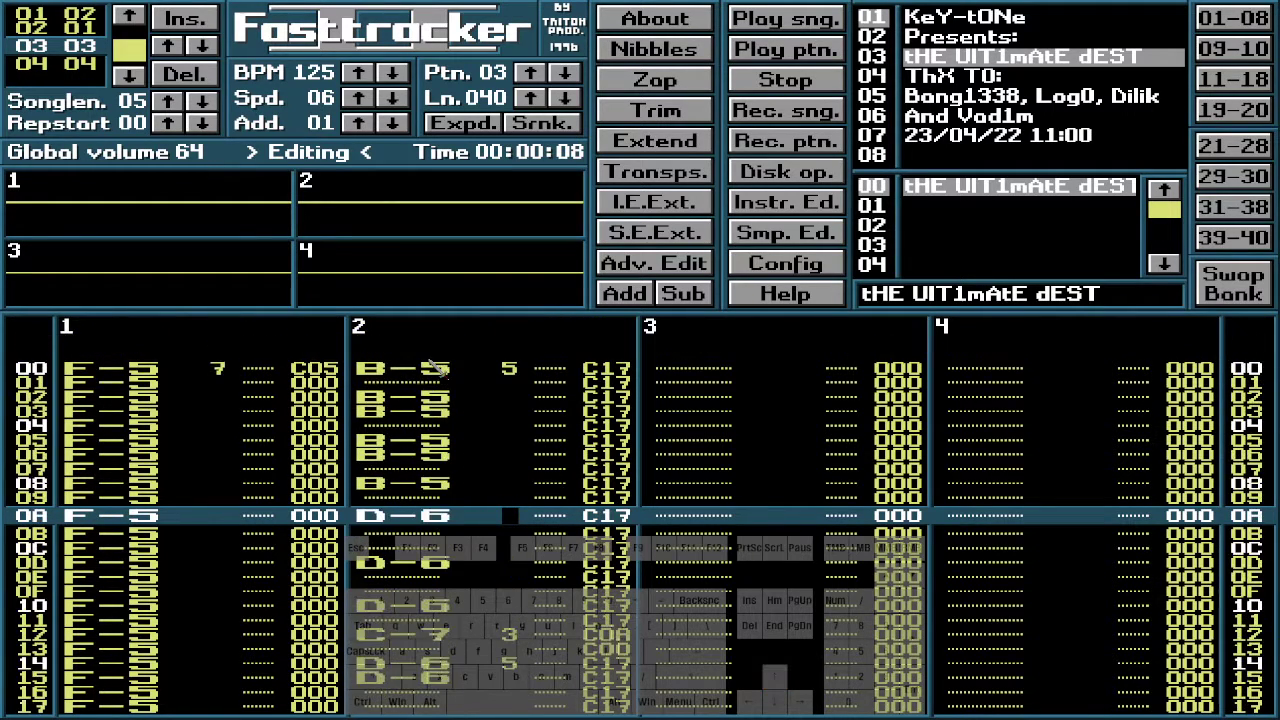
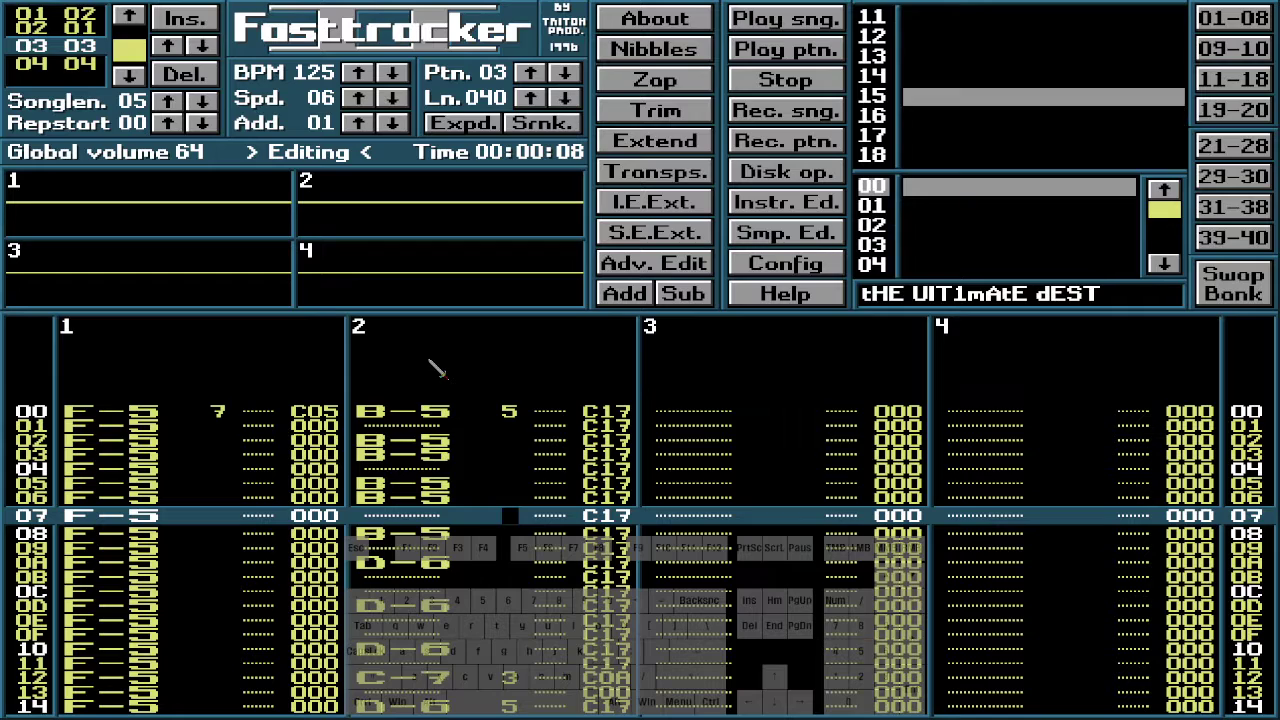
{"action": "key", "text": "Num_Lock"}
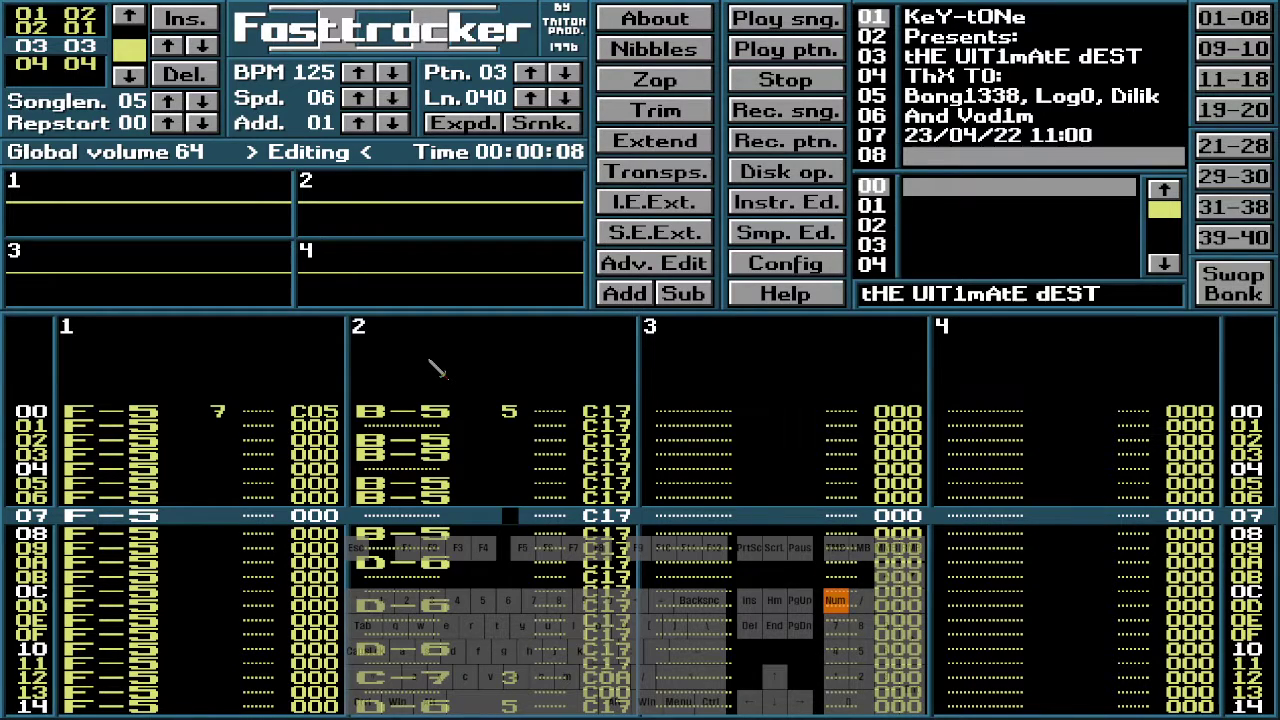
{"action": "key", "text": "shift+Up"}
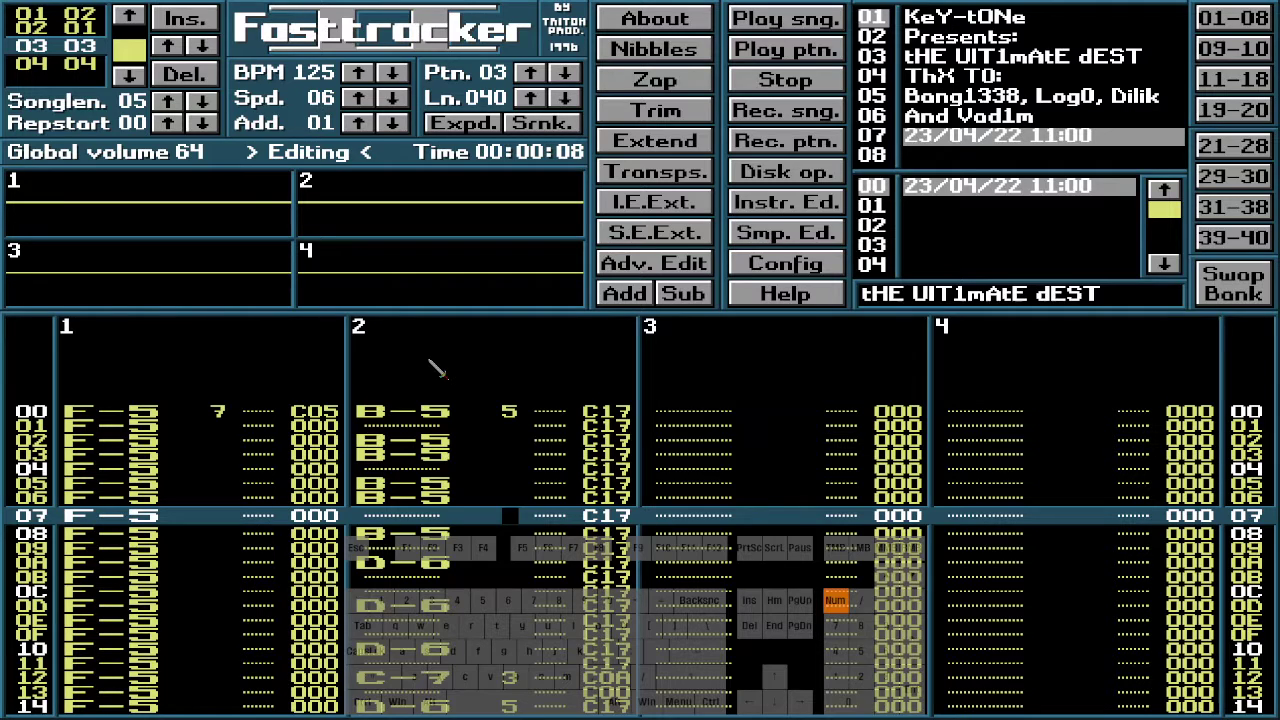
{"action": "key", "text": "Up"}
{"action": "key", "text": "Up"}
{"action": "key", "text": "Up"}
{"action": "key", "text": "Up"}
{"action": "key", "text": "Up"}
{"action": "key", "text": "Up"}
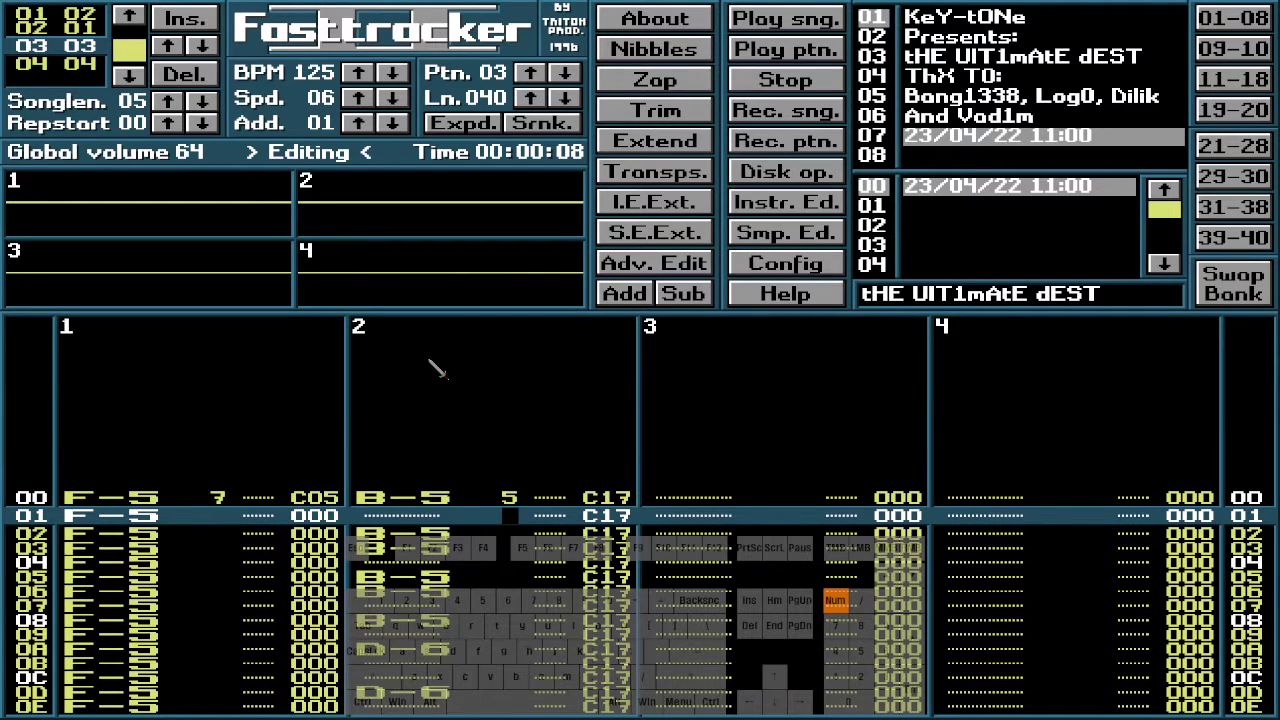
{"action": "key", "text": "alt"}
{"action": "key", "text": "alt"}
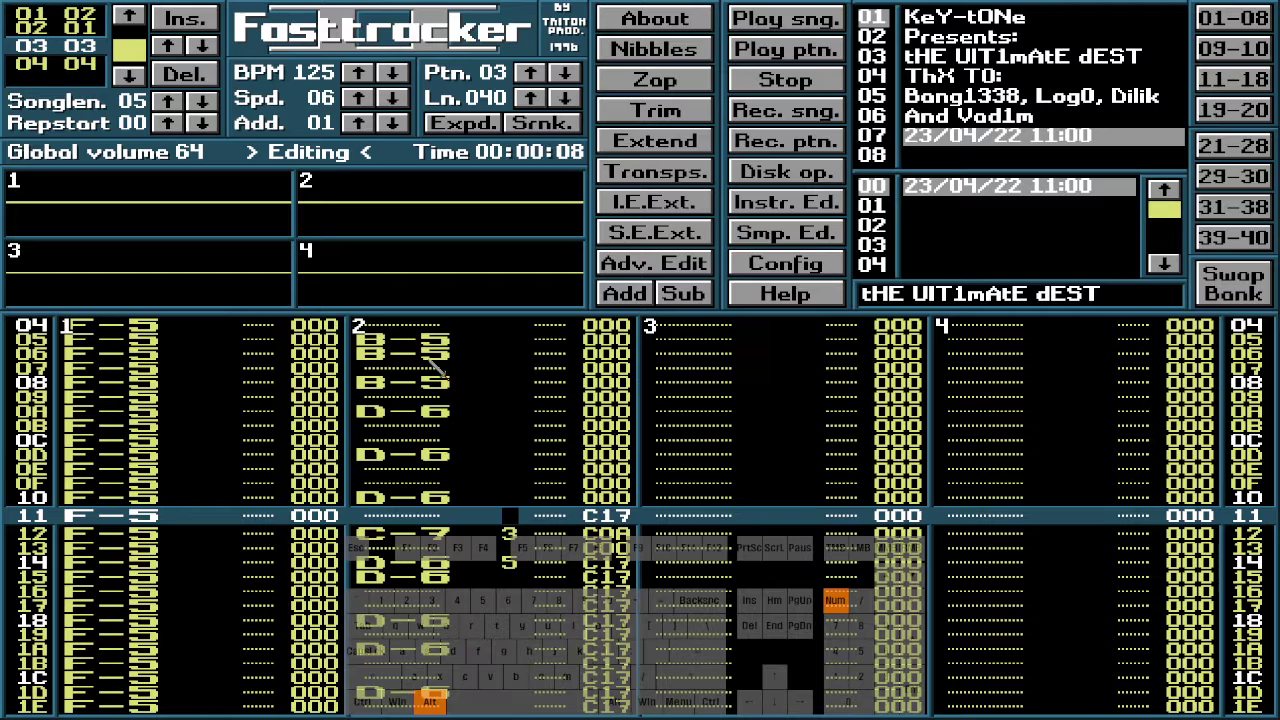
{"action": "key", "text": "Down"}
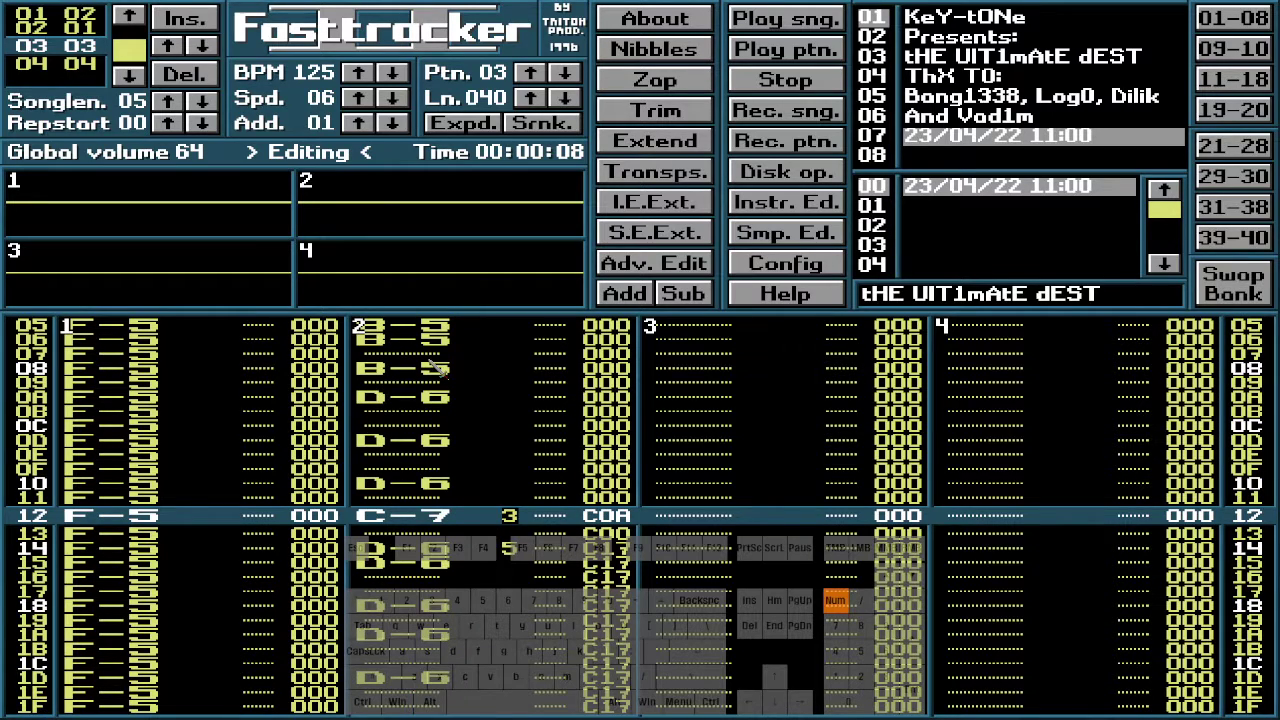
Set the effect on row 13 of channel 2 in pattern 03 to EC0
{"action": "key", "text": "Down"}
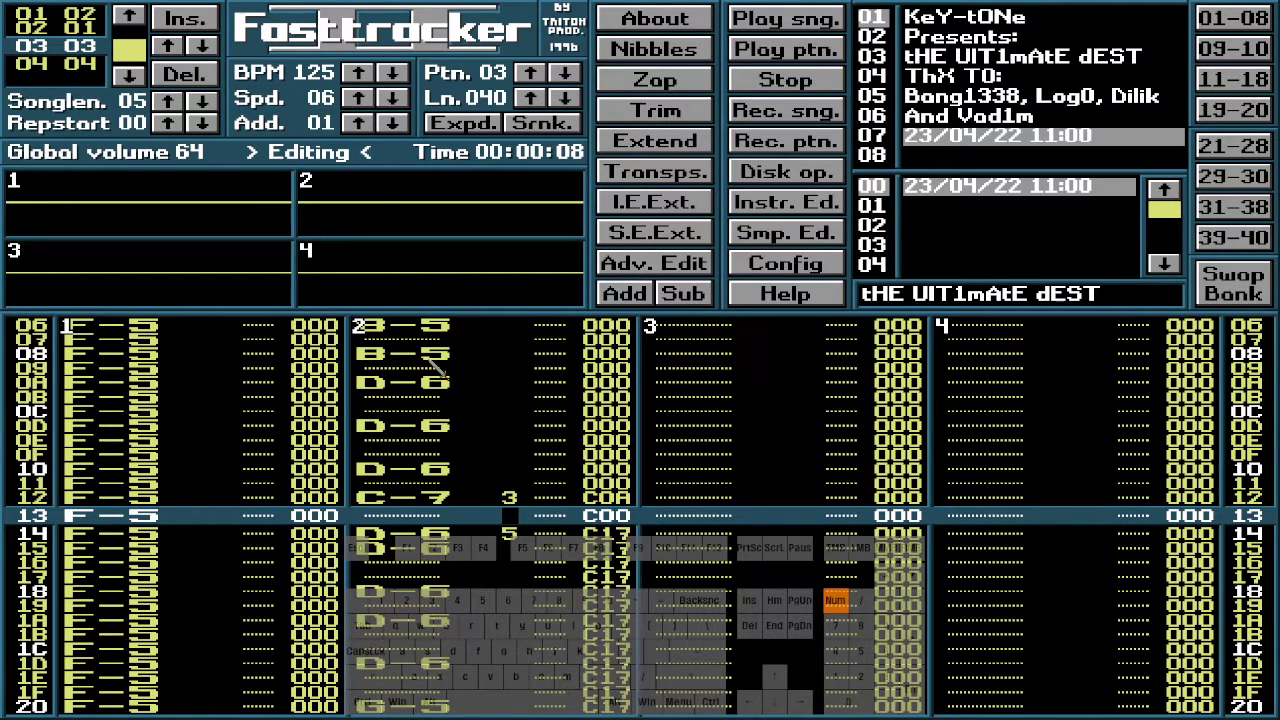
{"action": "key", "text": "Down"}
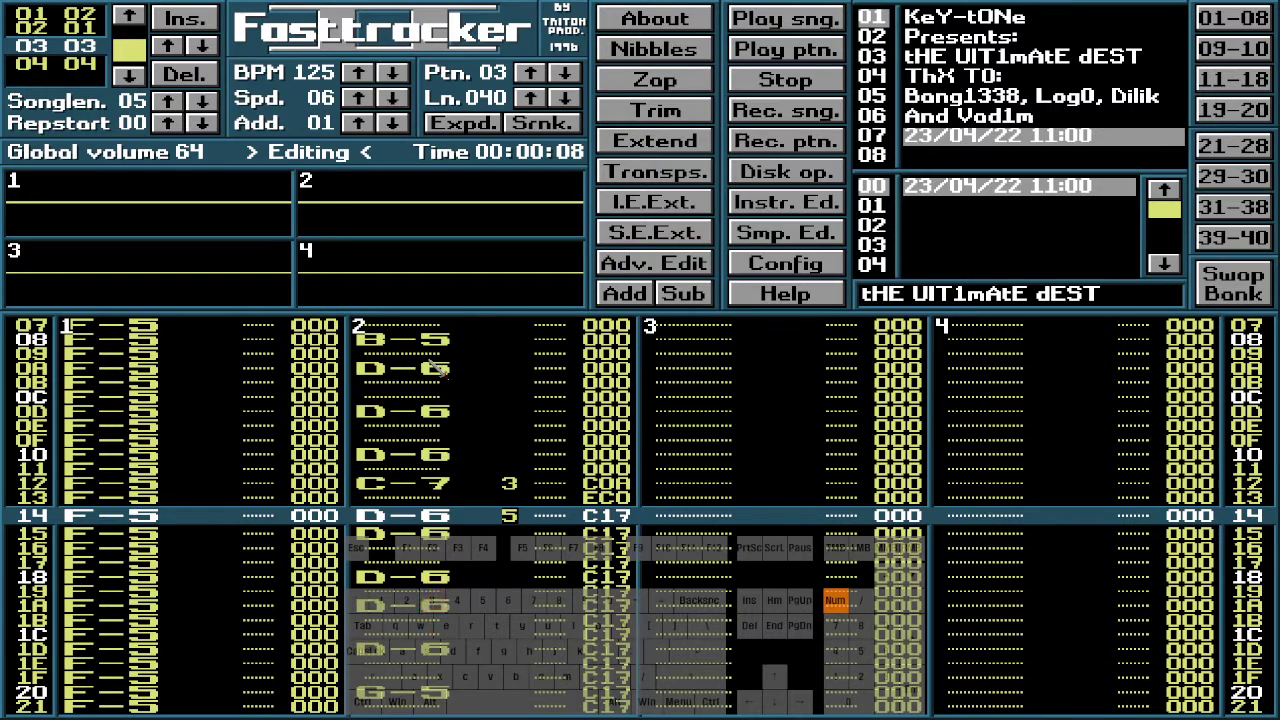
{"action": "key", "text": "Down"}
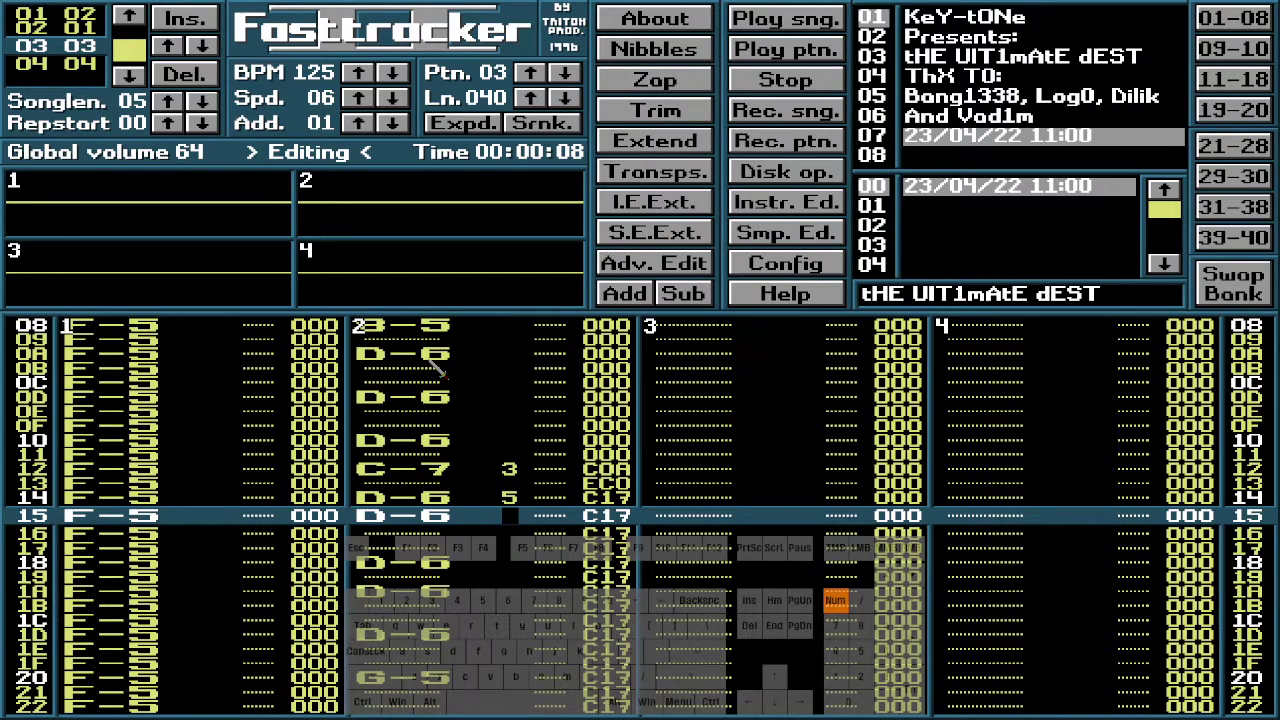
Clear the C17 effects in channel 2 on rows 15 to 38 and on row 3A, keeping C01 on row 39
{"action": "key", "text": "alt"}
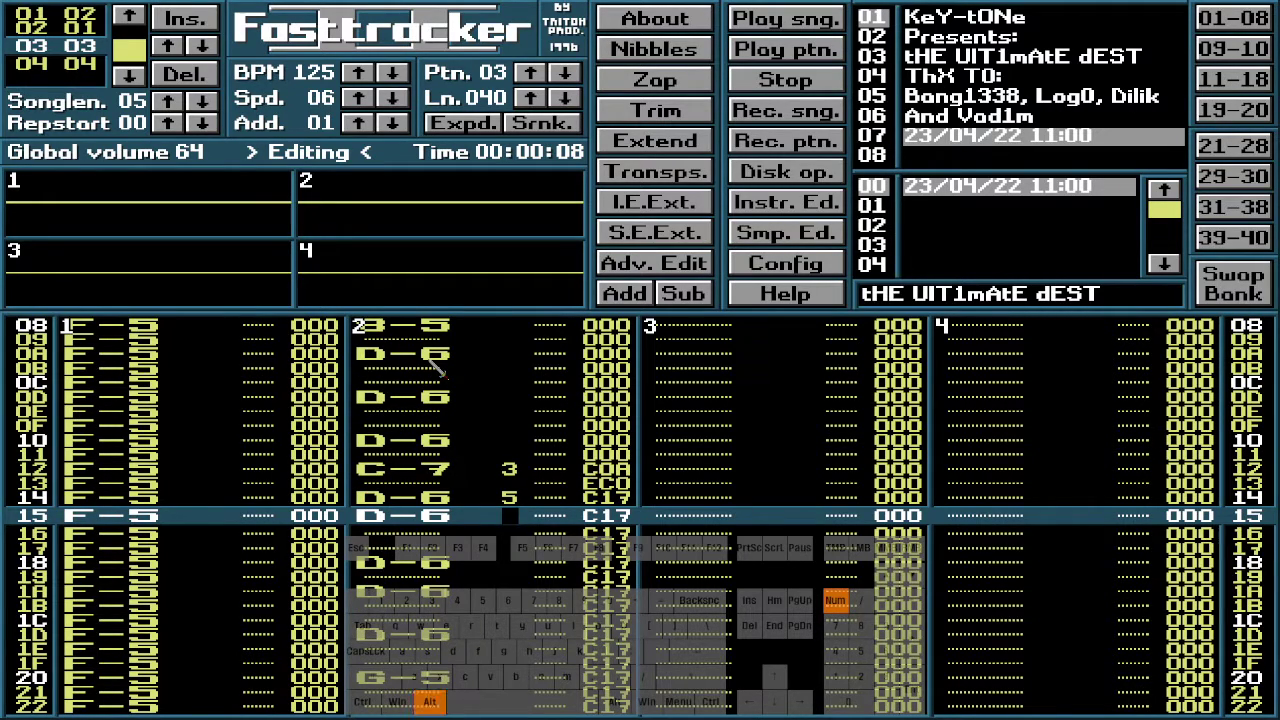
{"action": "key", "text": "0"}
{"action": "key", "text": "0"}
{"action": "key", "text": "0"}
{"action": "key", "text": "0"}
{"action": "key", "text": "0"}
{"action": "key", "text": "0"}
{"action": "key", "text": "0"}
{"action": "key", "text": "0"}
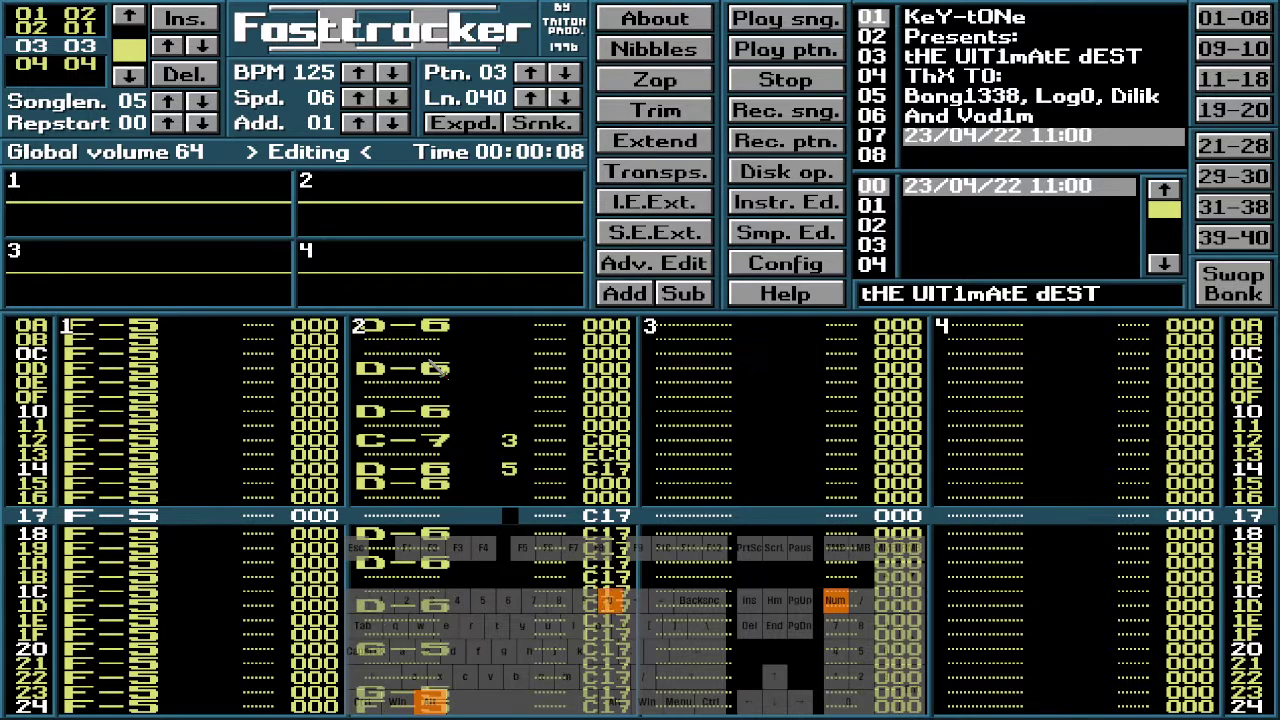
{"action": "key", "text": "0"}
{"action": "key", "text": "0"}
{"action": "key", "text": "0"}
{"action": "key", "text": "0"}
{"action": "key", "text": "0"}
{"action": "key", "text": "0"}
{"action": "key", "text": "0"}
{"action": "key", "text": "0"}
{"action": "key", "text": "0"}
{"action": "key", "text": "0"}
{"action": "key", "text": "0"}
{"action": "key", "text": "0"}
{"action": "key", "text": "0"}
{"action": "key", "text": "0"}
{"action": "key", "text": "0"}
{"action": "key", "text": "0"}
{"action": "key", "text": "0"}
{"action": "key", "text": "0"}
{"action": "key", "text": "0"}
{"action": "key", "text": "0"}
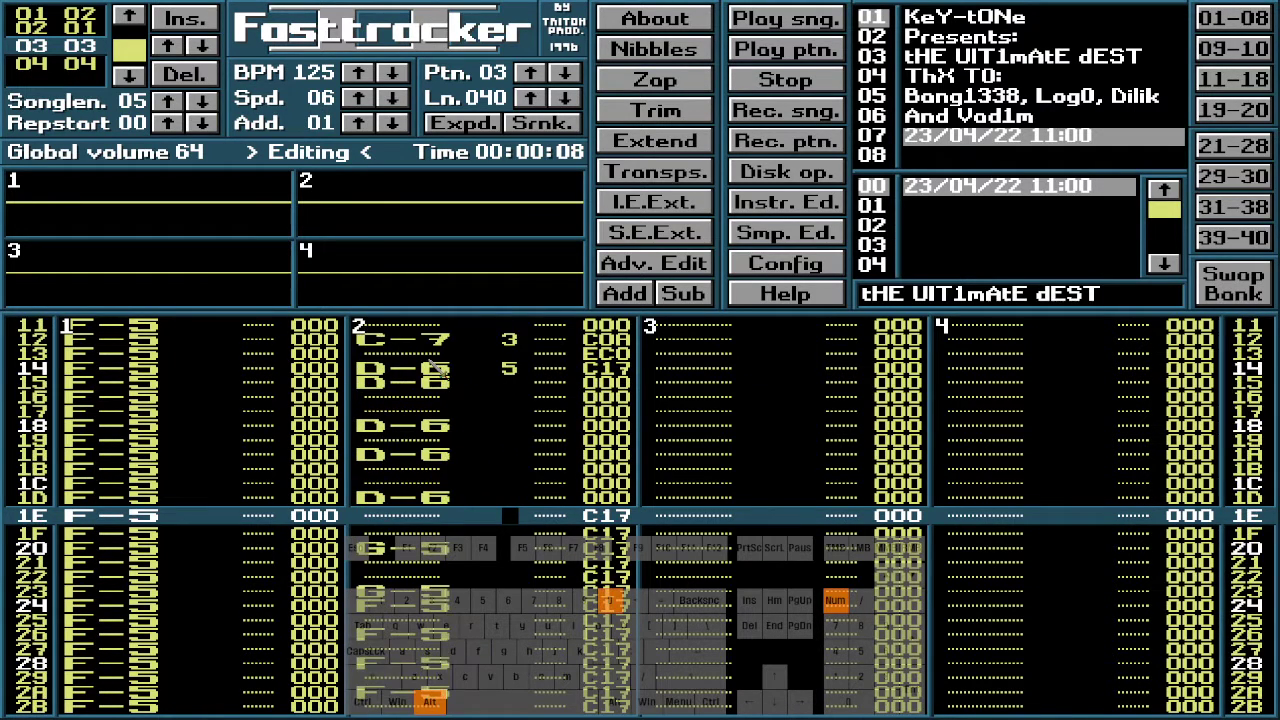
{"action": "key", "text": "0"}
{"action": "key", "text": "0"}
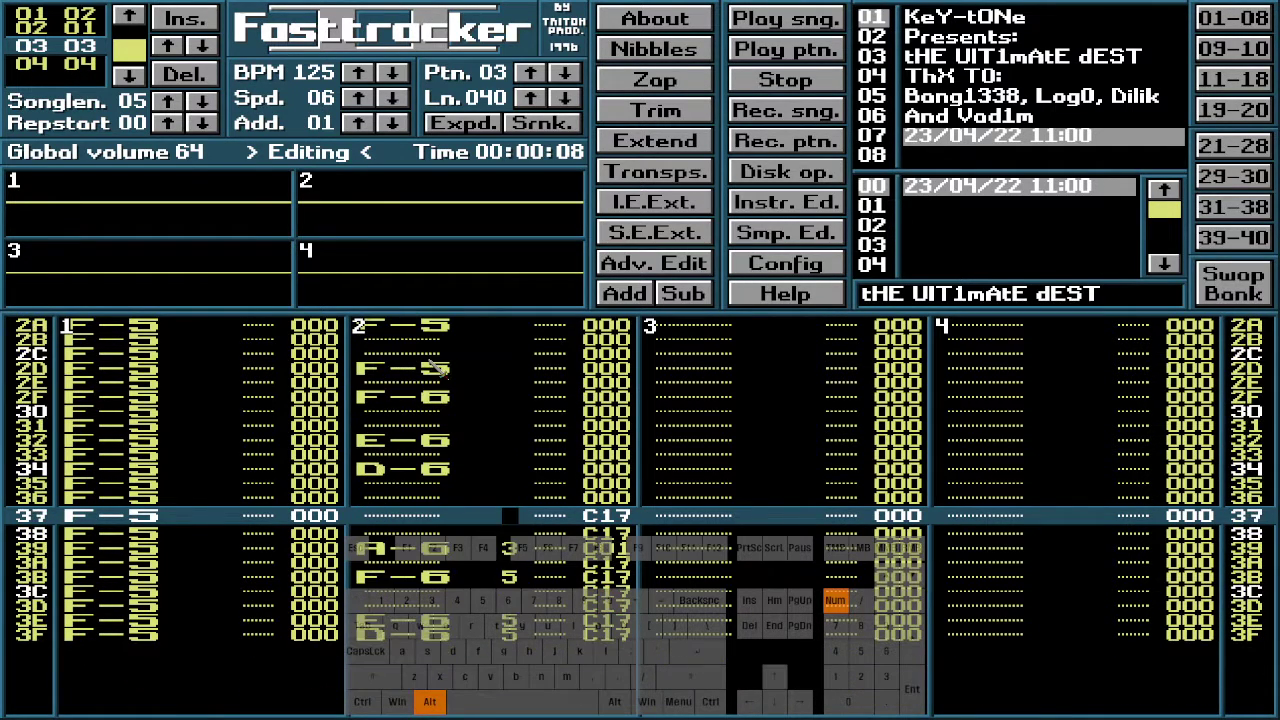
{"action": "key", "text": "Down"}
{"action": "key", "text": "Down"}
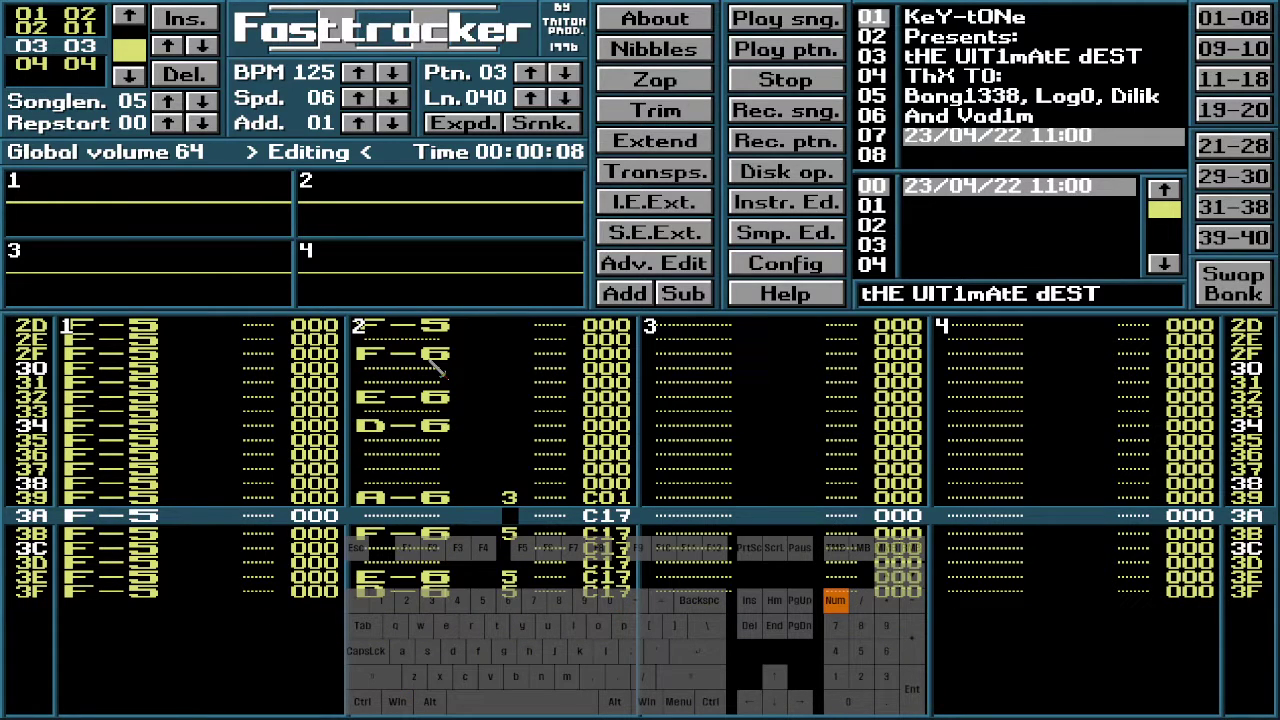
{"action": "key", "text": "alt"}
{"action": "key", "text": "0"}
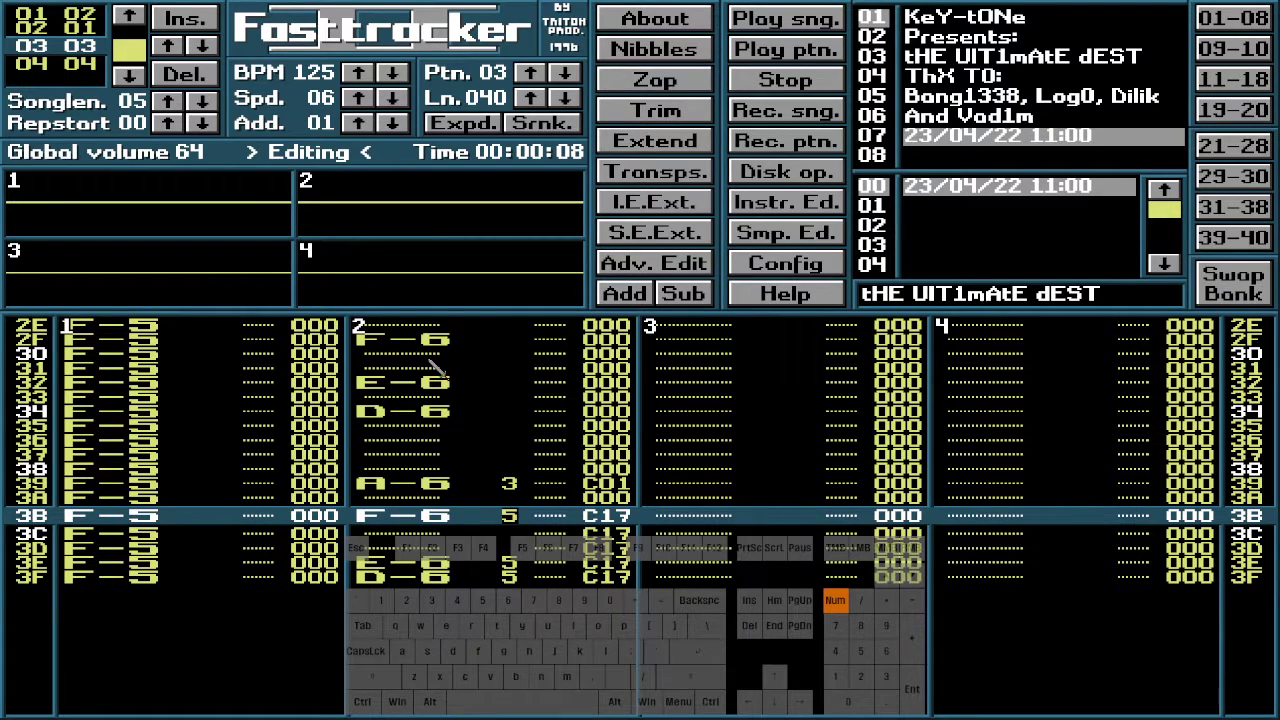
Examine the notes, instrument numbers and remaining effects of channel 2 throughout the lower half of pattern 03
{"action": "key", "text": "Up"}
{"action": "key", "text": "Up"}
{"action": "key", "text": "Up"}
{"action": "key", "text": "Up"}
{"action": "key", "text": "Up"}
{"action": "key", "text": "Up"}
{"action": "key", "text": "Up"}
{"action": "key", "text": "Up"}
{"action": "key", "text": "Up"}
{"action": "key", "text": "Up"}
{"action": "key", "text": "Up"}
{"action": "key", "text": "Up"}
{"action": "key", "text": "Up"}
{"action": "key", "text": "Up"}
{"action": "key", "text": "Up"}
{"action": "key", "text": "Up"}
{"action": "key", "text": "Up"}
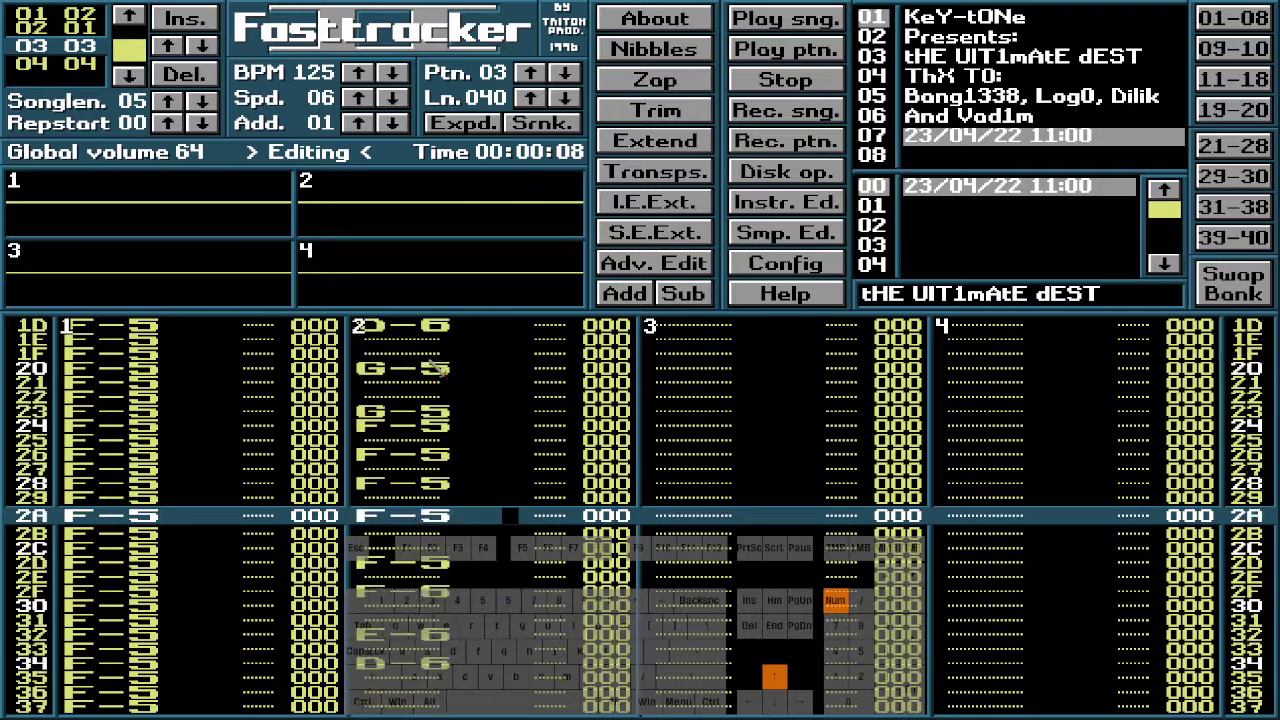
{"action": "key", "text": "Up"}
{"action": "key", "text": "Up"}
{"action": "key", "text": "Up"}
{"action": "key", "text": "Up"}
{"action": "key", "text": "Up"}
{"action": "key", "text": "Up"}
{"action": "key", "text": "Up"}
{"action": "key", "text": "Up"}
{"action": "key", "text": "Up"}
{"action": "key", "text": "Up"}
{"action": "key", "text": "Up"}
{"action": "key", "text": "Up"}
{"action": "key", "text": "Up"}
{"action": "key", "text": "Up"}
{"action": "key", "text": "Up"}
{"action": "key", "text": "Up"}
{"action": "key", "text": "Up"}
{"action": "key", "text": "Up"}
{"action": "key", "text": "Up"}
{"action": "key", "text": "Up"}
{"action": "key", "text": "Down"}
{"action": "key", "text": "Down"}
{"action": "key", "text": "Down"}
{"action": "key", "text": "Down"}
{"action": "key", "text": "Down"}
{"action": "key", "text": "Down"}
{"action": "key", "text": "Down"}
{"action": "key", "text": "Down"}
{"action": "key", "text": "Down"}
{"action": "key", "text": "Down"}
{"action": "key", "text": "Down"}
{"action": "key", "text": "Down"}
{"action": "key", "text": "Down"}
{"action": "key", "text": "Down"}
{"action": "key", "text": "Down"}
{"action": "key", "text": "Down"}
{"action": "key", "text": "Down"}
{"action": "key", "text": "Down"}
{"action": "key", "text": "Down"}
{"action": "key", "text": "Down"}
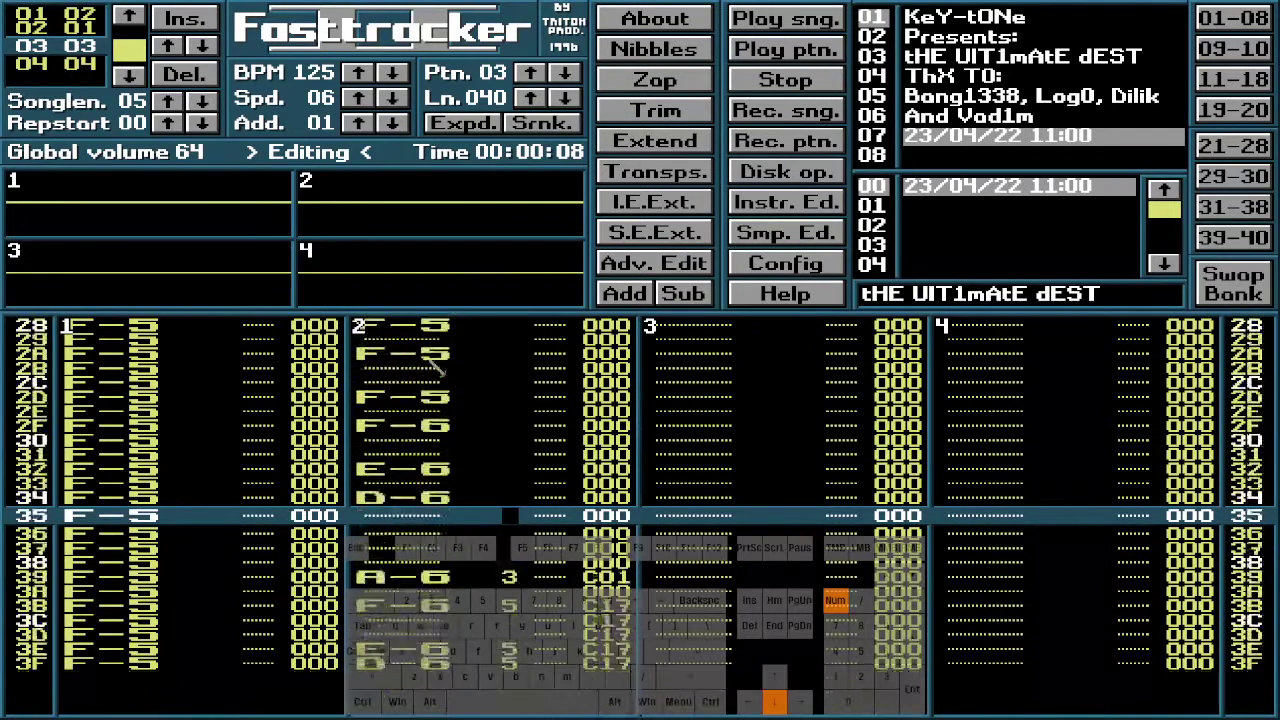
{"action": "key", "text": "Down"}
{"action": "key", "text": "Down"}
{"action": "key", "text": "Down"}
{"action": "key", "text": "Down"}
{"action": "key", "text": "Down"}
{"action": "key", "text": "Down"}
{"action": "key", "text": "Down"}
Clear the C17 effects in channel 2 of pattern 03 on rows 3C and 3D
{"action": "key", "text": "alt"}
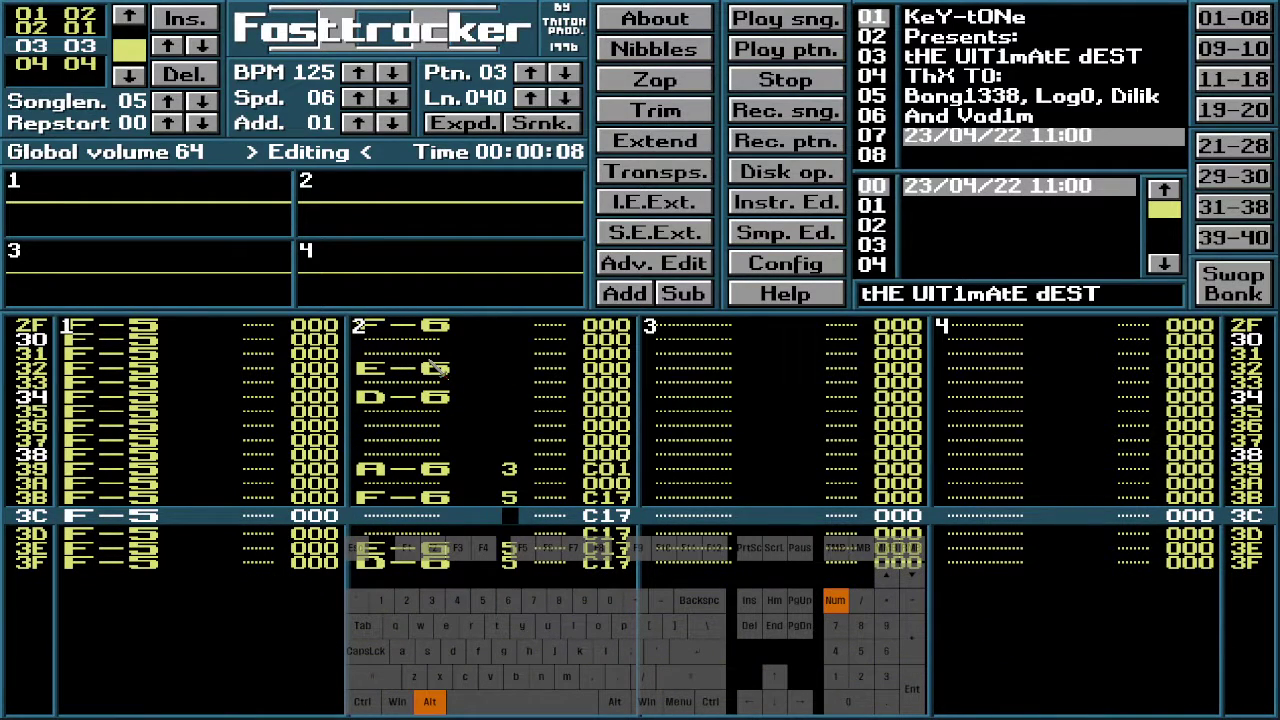
{"action": "key", "text": "alt+Delete"}
{"action": "key", "text": "alt+Delete"}
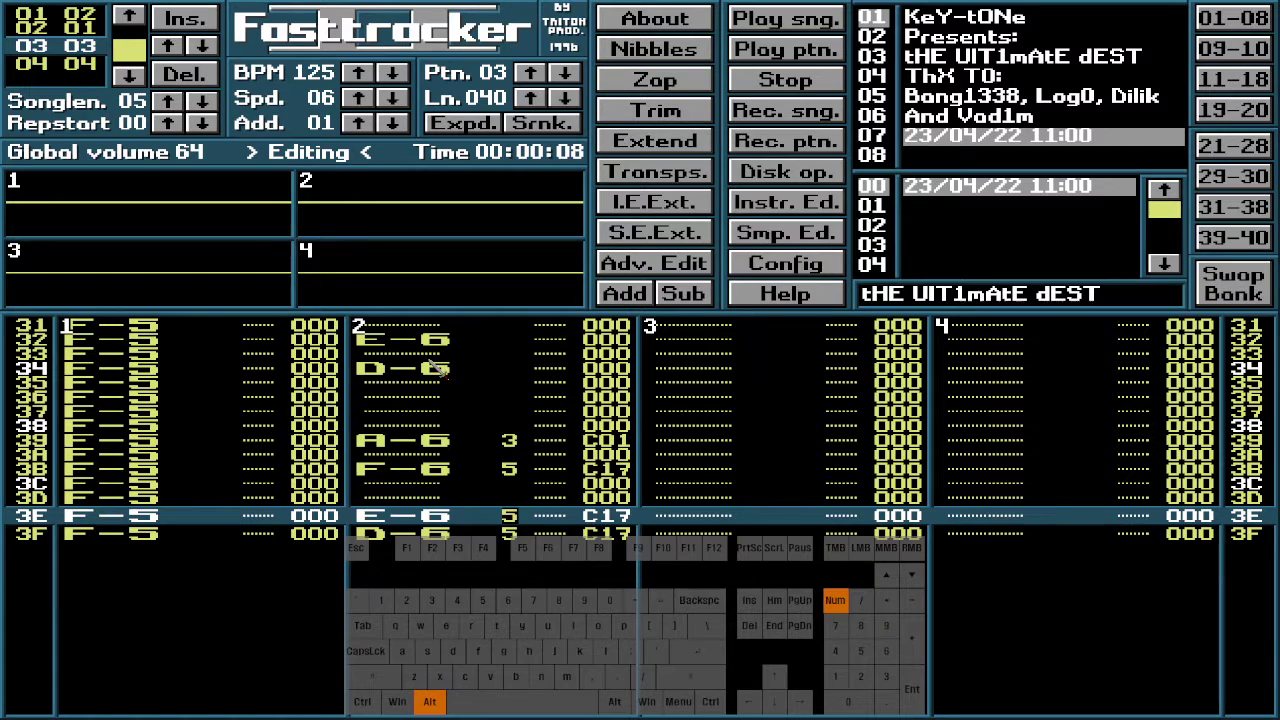
Clear the instrument numbers and C17 effects of the channel 2 notes on rows 3E and 3F in pattern 03
{"action": "key", "text": "0"}
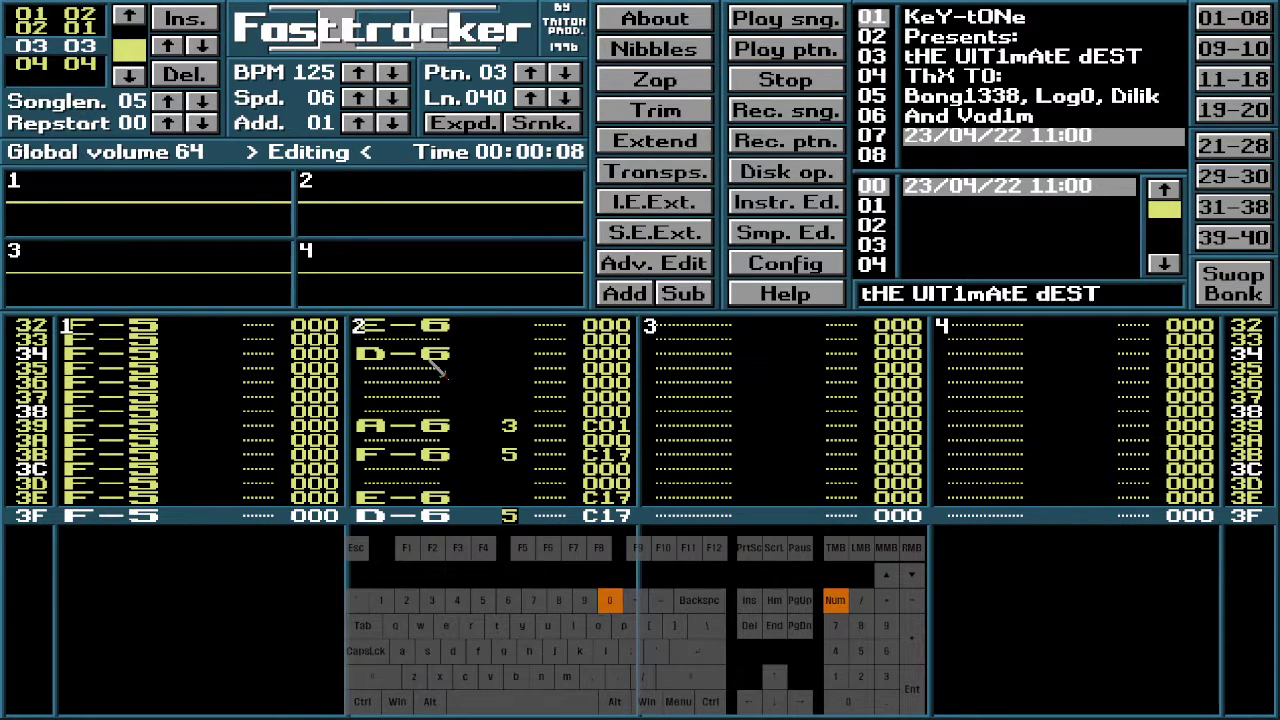
{"action": "key", "text": "alt"}
{"action": "key", "text": "Down"}
{"action": "key", "text": "Up"}
{"action": "key", "text": "Up"}
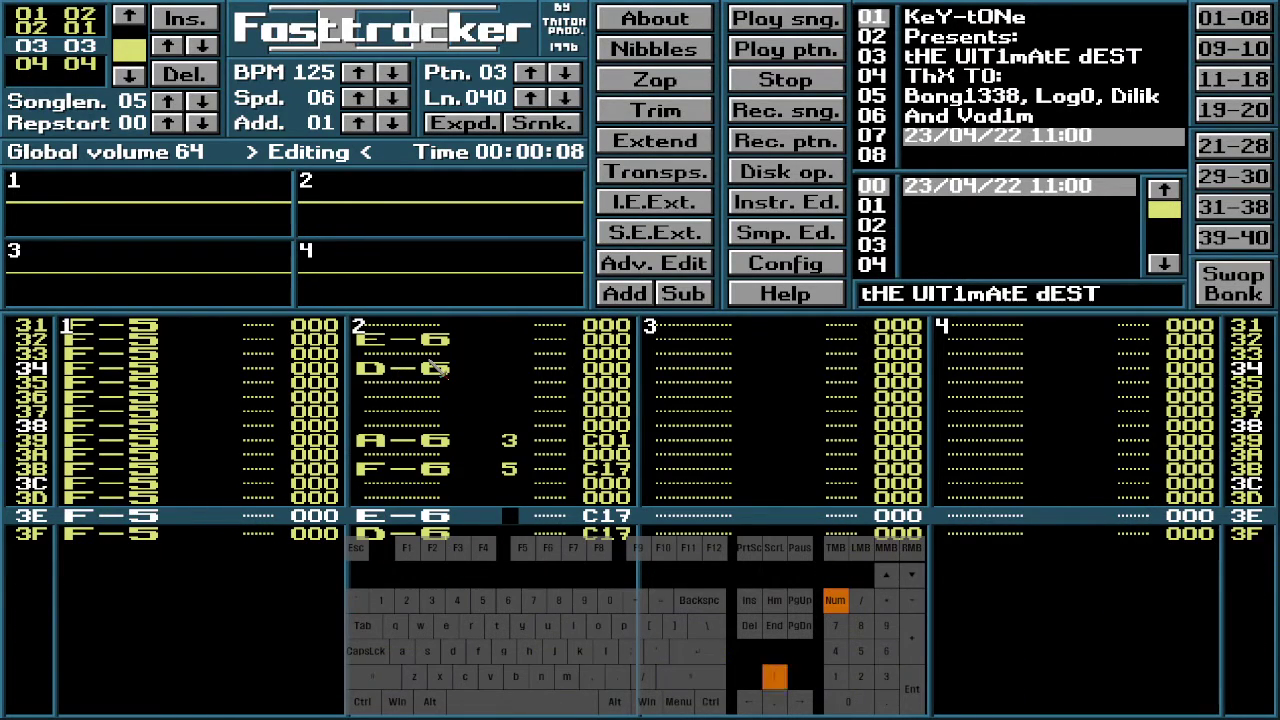
{"action": "key", "text": "alt+0"}
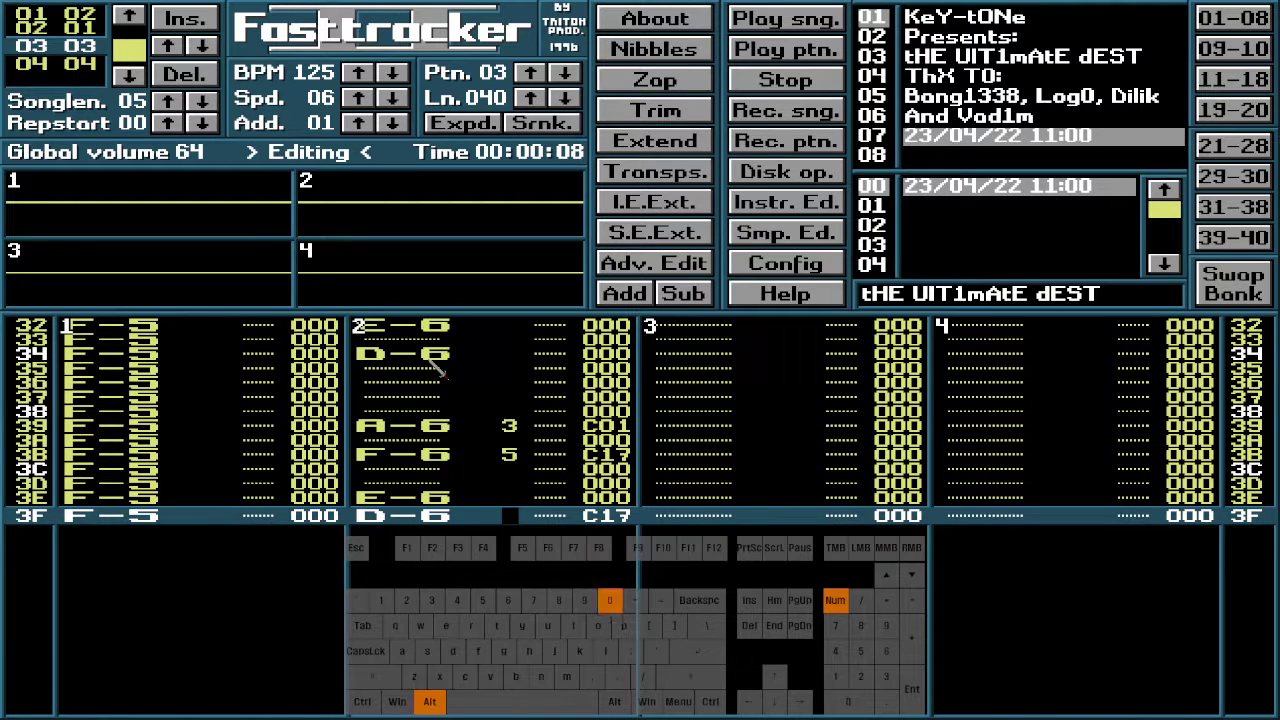
{"action": "key", "text": "Down"}
Review channel 2 of pattern 03 from its last row up to the start, and play the pattern back
{"action": "key", "text": "Up"}
{"action": "key", "text": "Up"}
{"action": "key", "text": "Up"}
{"action": "key", "text": "Up"}
{"action": "key", "text": "Up"}
{"action": "key", "text": "Up"}
{"action": "key", "text": "Up"}
{"action": "key", "text": "Up"}
{"action": "key", "text": "Up"}
{"action": "key", "text": "Up"}
{"action": "key", "text": "Up"}
{"action": "key", "text": "Up"}
{"action": "key", "text": "Up"}
{"action": "key", "text": "Up"}
{"action": "key", "text": "Up"}
{"action": "key", "text": "Up"}
{"action": "key", "text": "Up"}
{"action": "key", "text": "Up"}
{"action": "key", "text": "Up"}
{"action": "key", "text": "Up"}
{"action": "key", "text": "Up"}
{"action": "key", "text": "Up"}
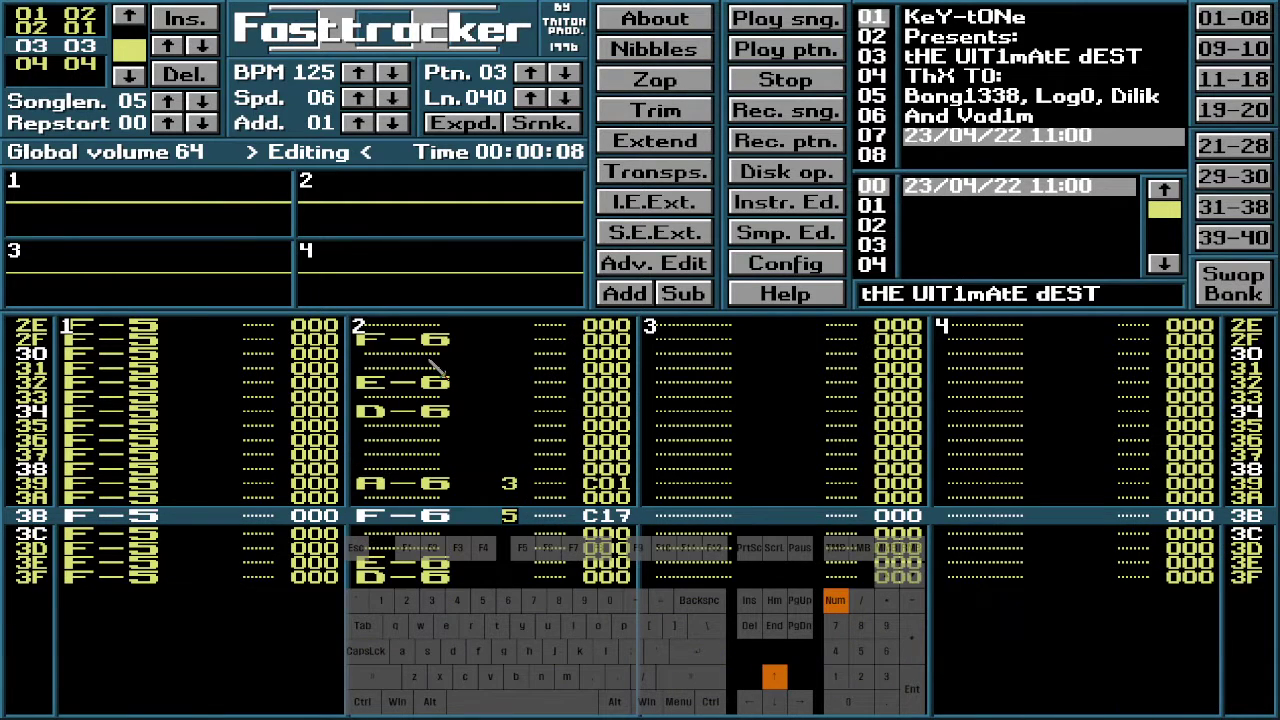
{"action": "key", "text": "Up"}
{"action": "key", "text": "Up"}
{"action": "key", "text": "Up"}
{"action": "key", "text": "Up"}
{"action": "key", "text": "Up"}
{"action": "key", "text": "Up"}
{"action": "key", "text": "Up"}
{"action": "key", "text": "Up"}
{"action": "key", "text": "Up"}
{"action": "key", "text": "Up"}
{"action": "key", "text": "Up"}
{"action": "key", "text": "Up"}
{"action": "key", "text": "Up"}
{"action": "key", "text": "Up"}
{"action": "key", "text": "Up"}
{"action": "key", "text": "Up"}
{"action": "key", "text": "Up"}
{"action": "key", "text": "Up"}
{"action": "key", "text": "Up"}
{"action": "key", "text": "Up"}
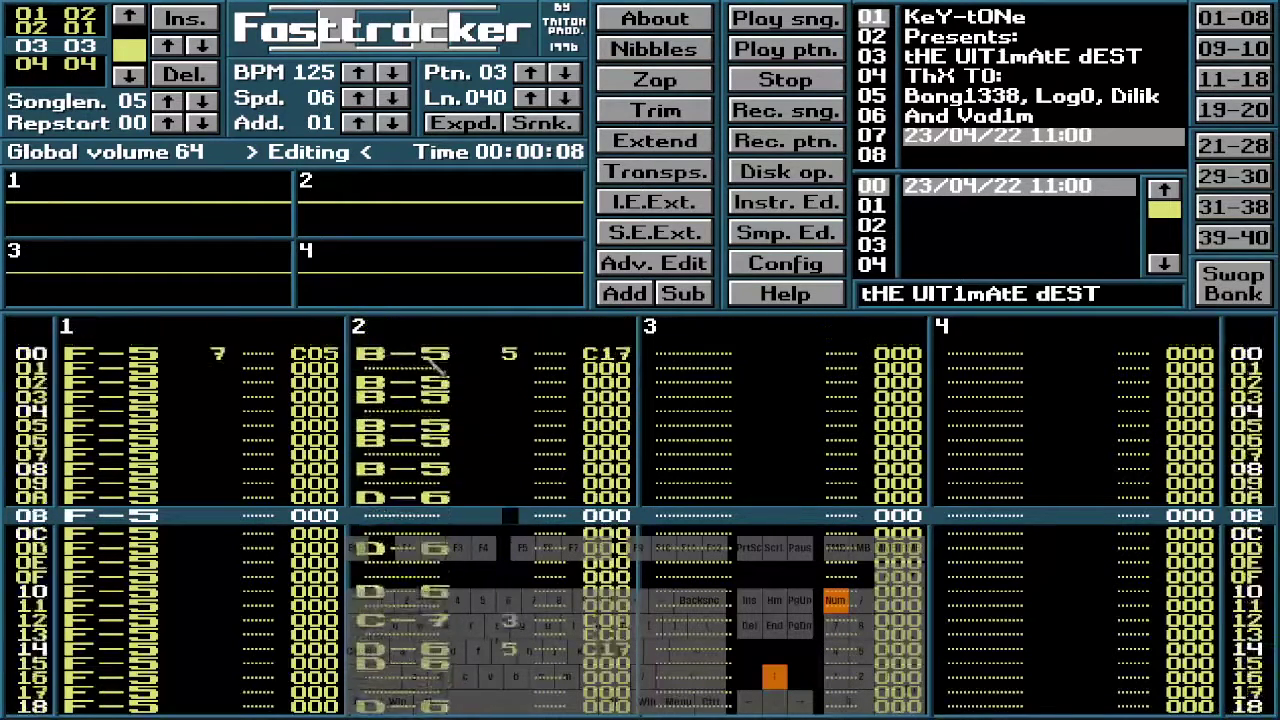
{"action": "key", "text": "ctrl"}
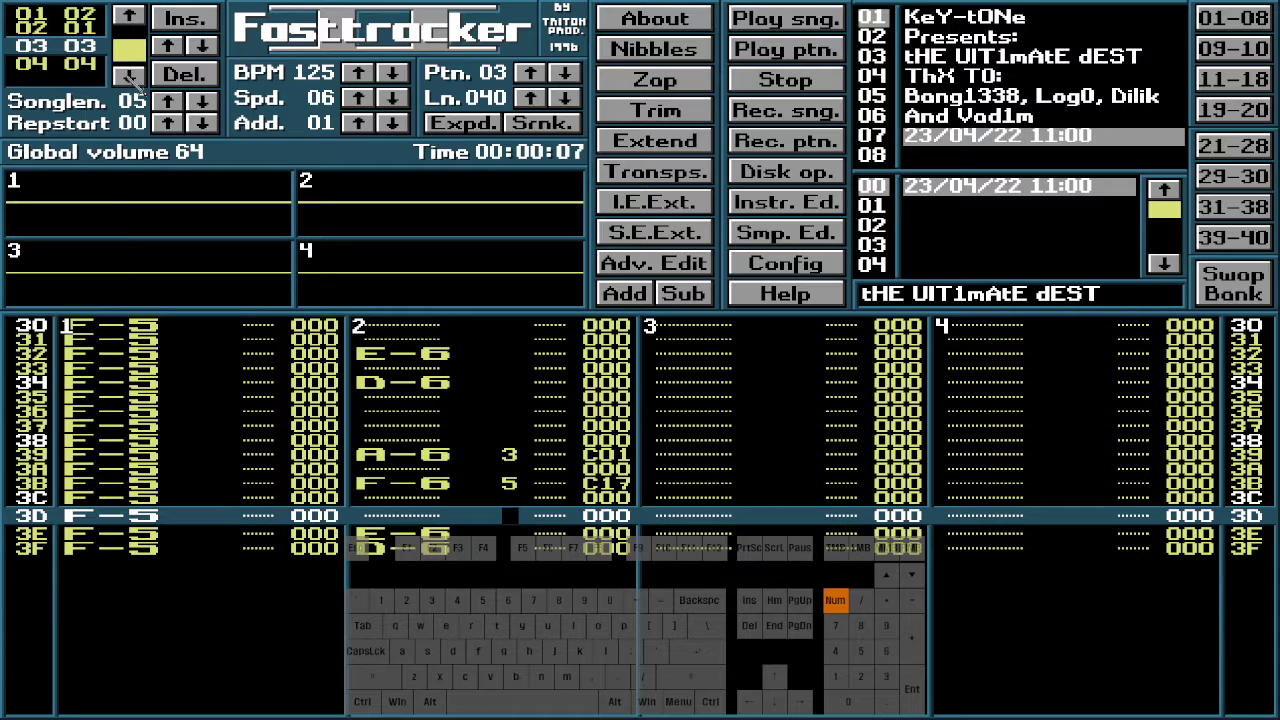
Set the effect on row 3A of channel 2 in pattern 03 to C17
{"action": "key", "text": "Up"}
{"action": "key", "text": "Up"}
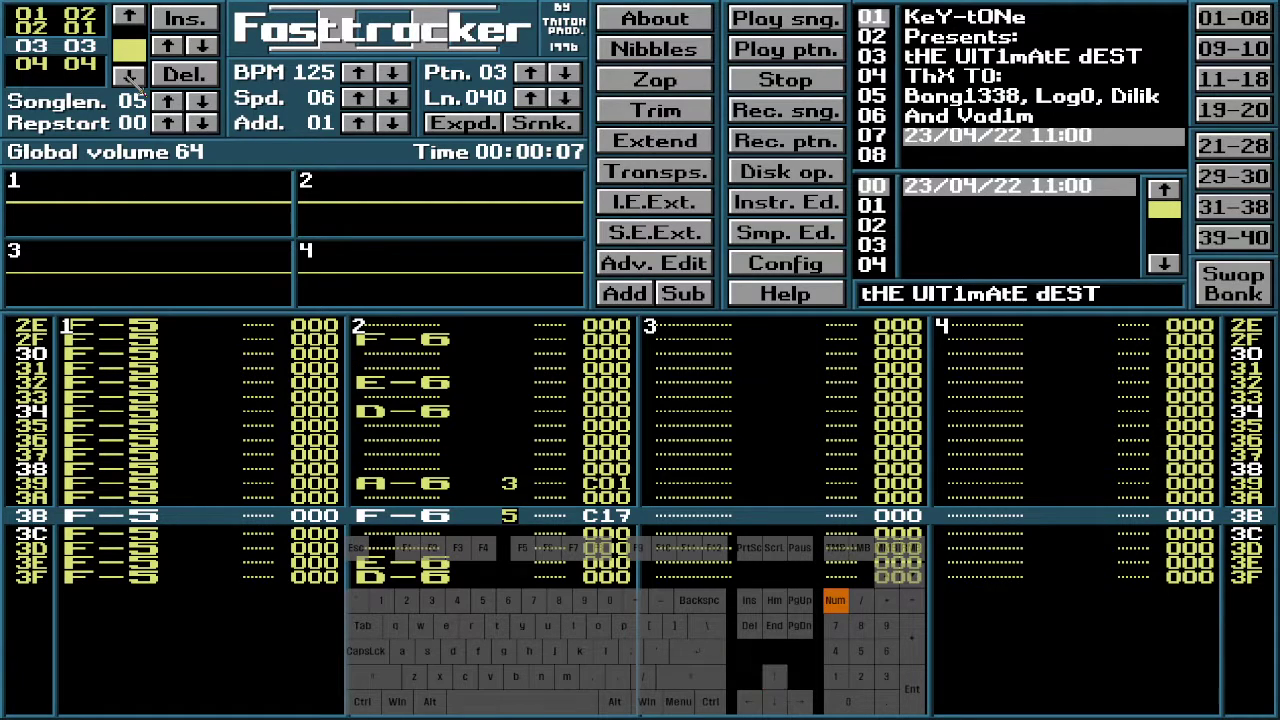
{"action": "key", "text": "Up"}
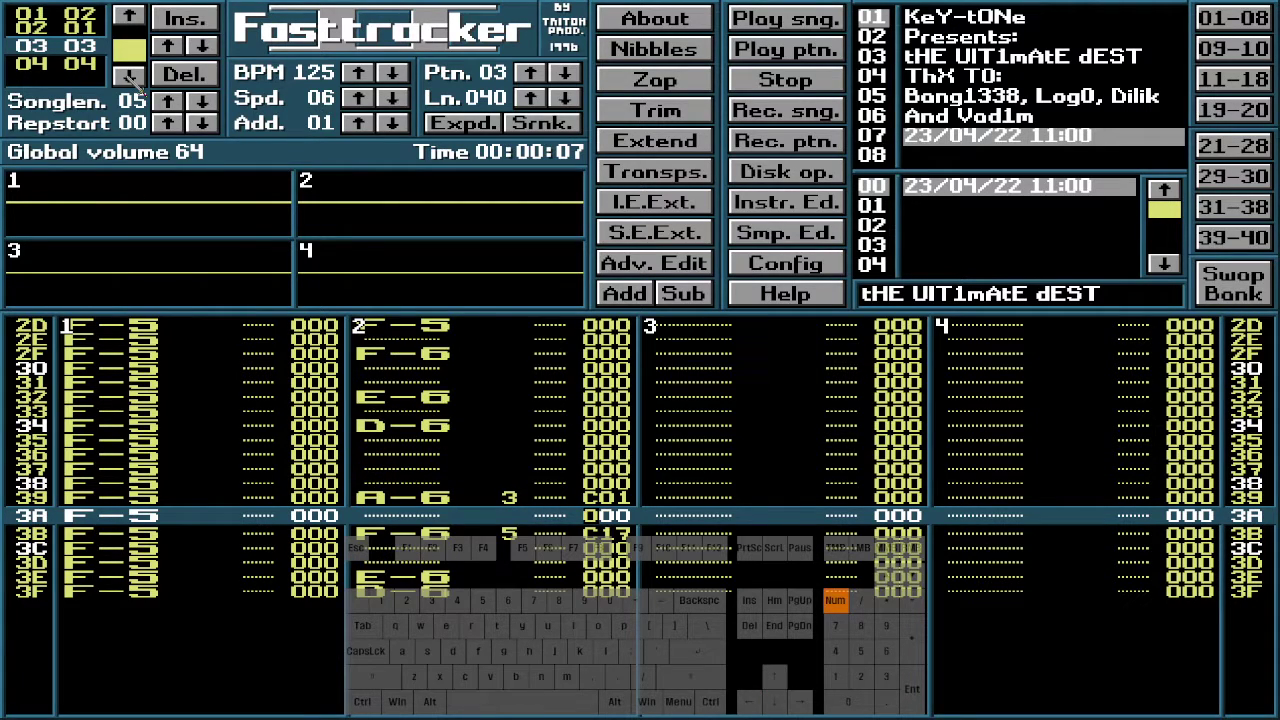
{"action": "key", "text": "space"}
{"action": "key", "text": "c"}
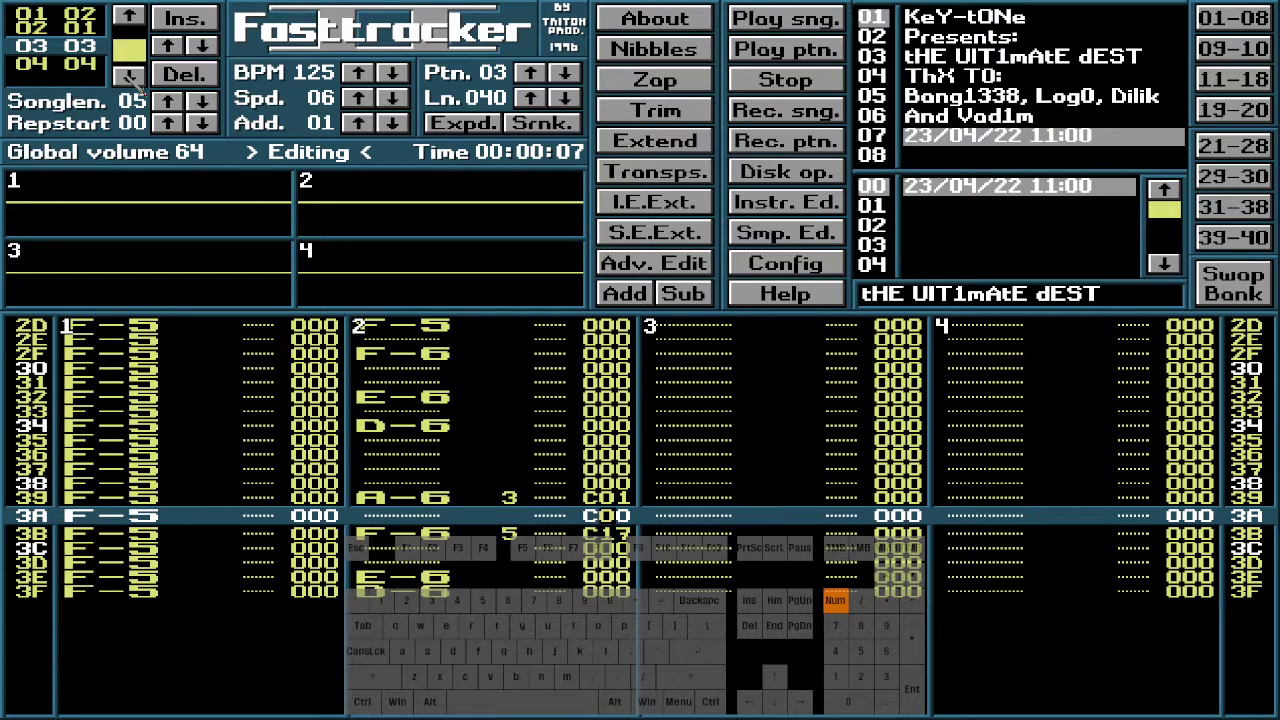
{"action": "type", "text": "1"}
{"action": "key", "text": "Down"}
Play pattern 03 to check the volume after the A-6 note, and stop playback near the end
{"action": "key", "text": "Return"}
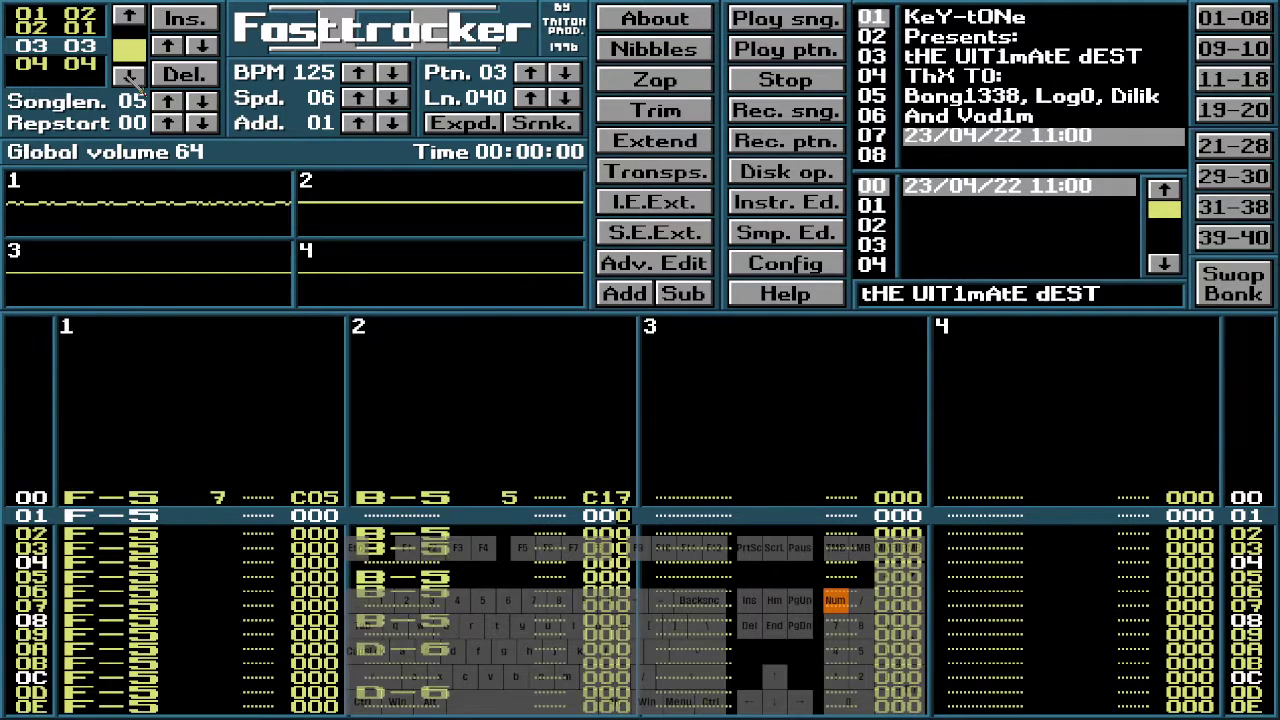
{"action": "key", "text": "ctrl+Return"}
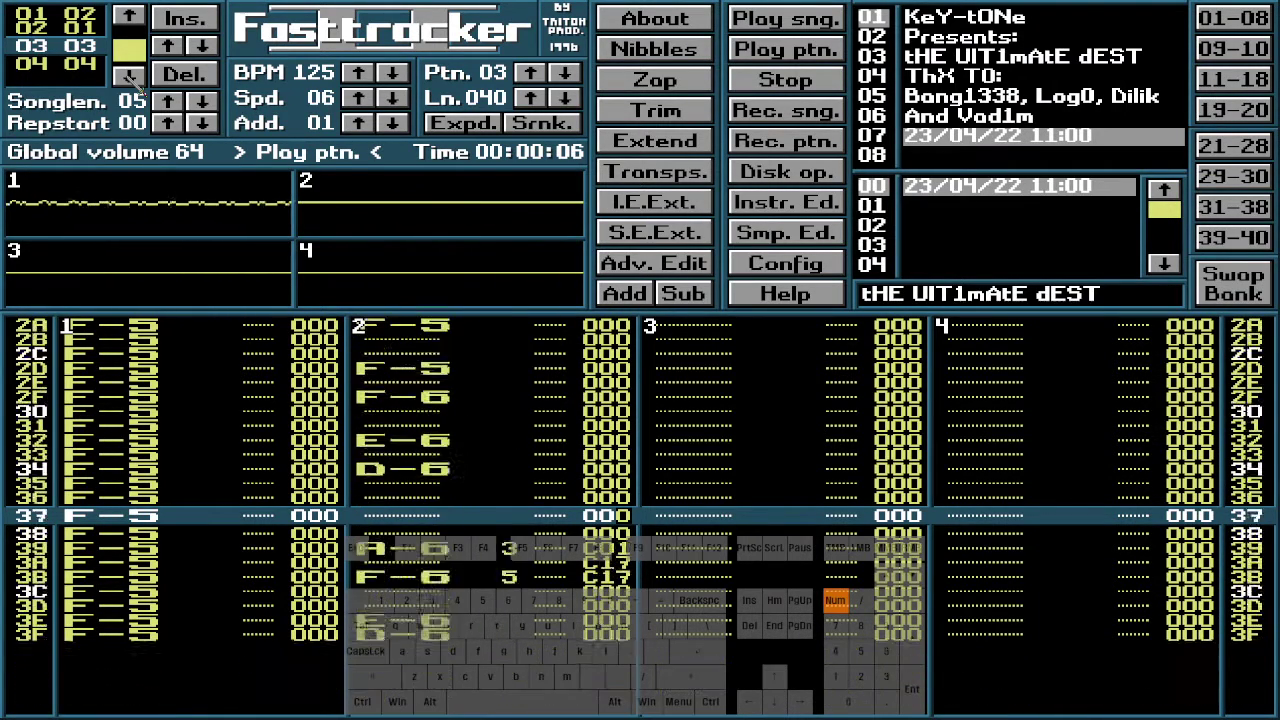
{"action": "key", "text": "space"}
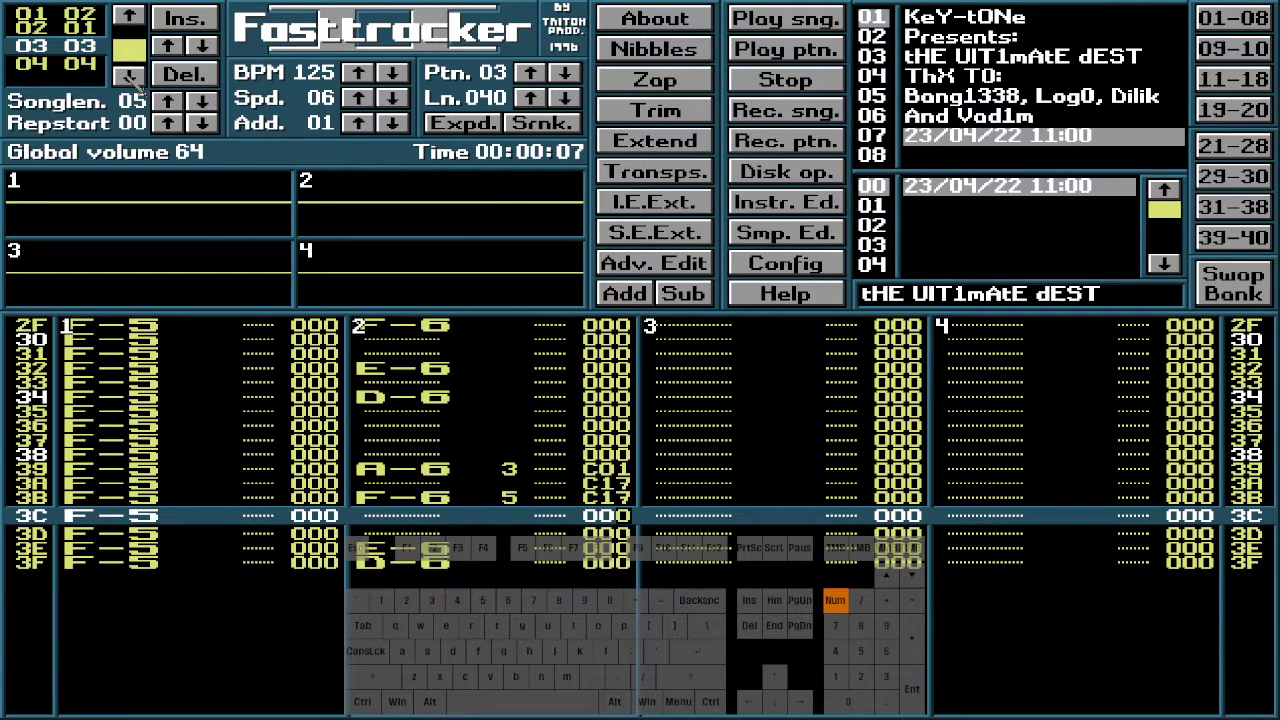
Switch to song position 04 with pattern 04 and place the cursor in the note column of channel 1
{"action": "left_click", "coordinate": [140, 101]}
{"action": "left_click", "coordinate": [130, 80]}
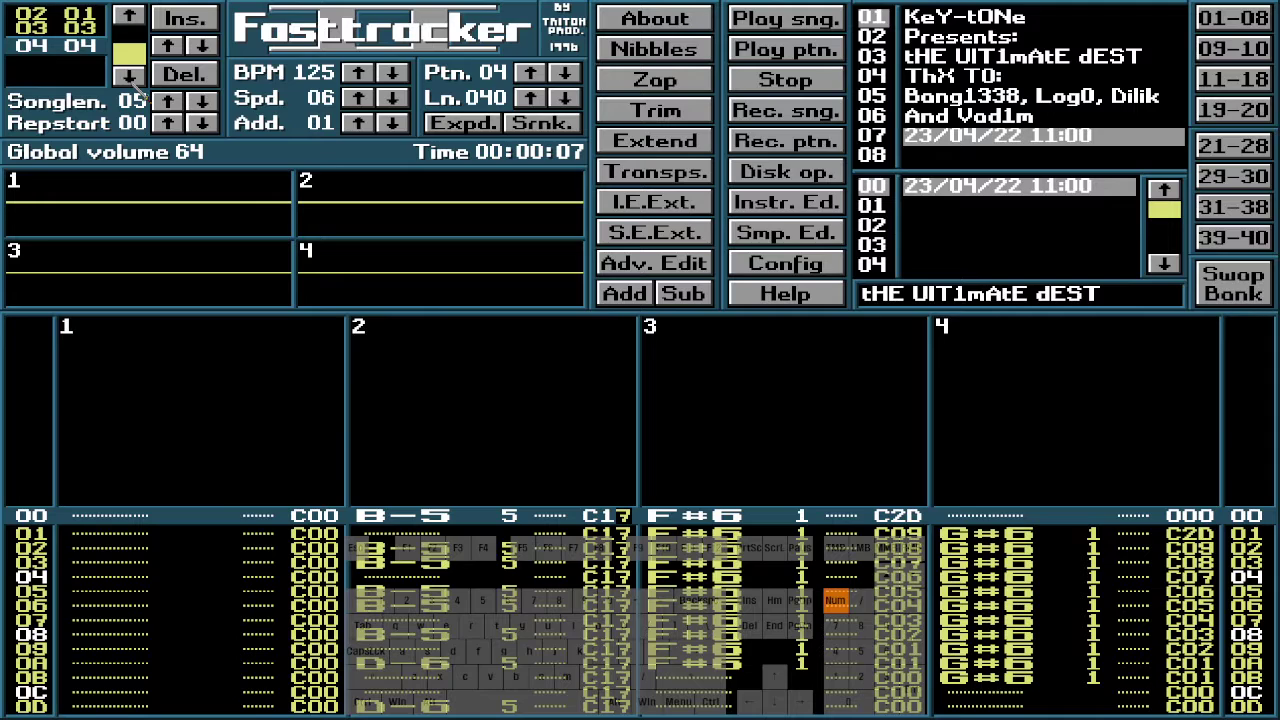
{"action": "key", "text": "Left"}
{"action": "key", "text": "Left"}
{"action": "key", "text": "Left"}
{"action": "key", "text": "Left"}
{"action": "key", "text": "Left"}
{"action": "key", "text": "Left"}
{"action": "key", "text": "Left"}
{"action": "key", "text": "Left"}
{"action": "key", "text": "Left"}
{"action": "key", "text": "Left"}
{"action": "key", "text": "Left"}
{"action": "key", "text": "Left"}
{"action": "key", "text": "Left"}
{"action": "key", "text": "Left"}
{"action": "key", "text": "Left"}
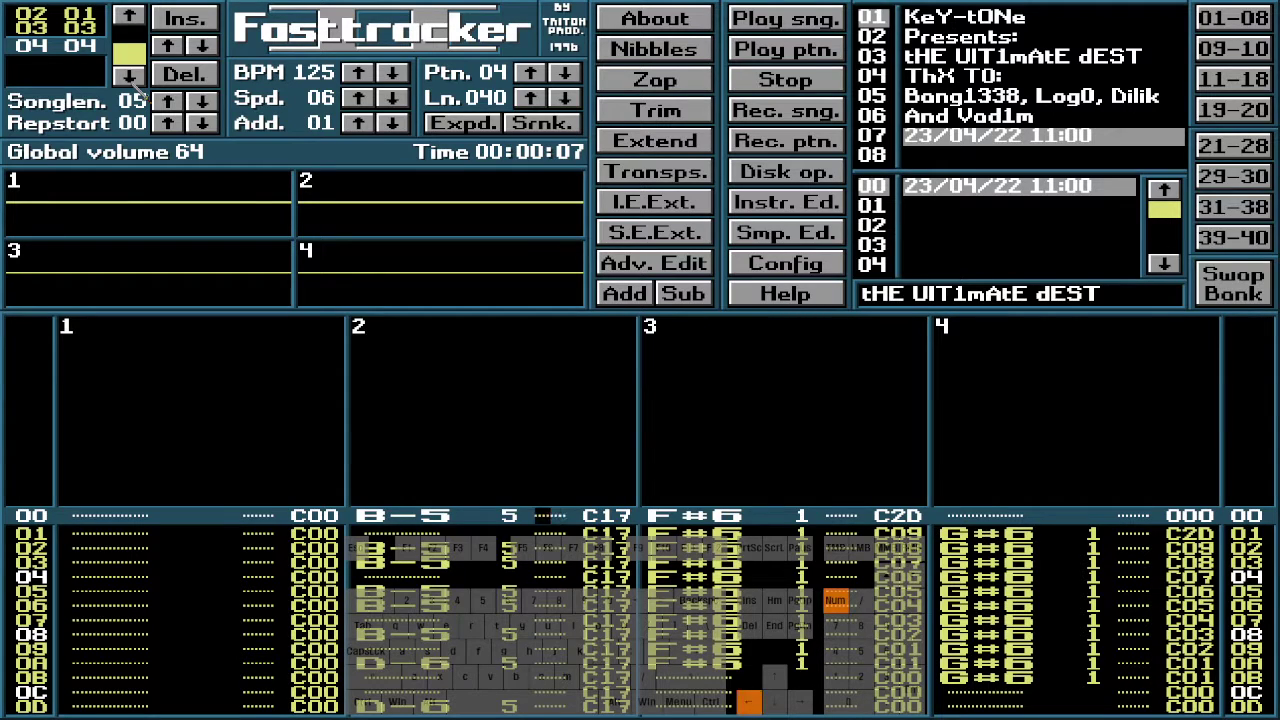
Examine channel 1 of pattern 04 for notes and effects over its full length
{"action": "key", "text": "Down"}
{"action": "key", "text": "Down"}
{"action": "key", "text": "Down"}
{"action": "key", "text": "Down"}
{"action": "key", "text": "Down"}
{"action": "key", "text": "Down"}
{"action": "key", "text": "Down"}
{"action": "key", "text": "Down"}
{"action": "key", "text": "Down"}
{"action": "key", "text": "Down"}
{"action": "key", "text": "Down"}
{"action": "key", "text": "Down"}
{"action": "key", "text": "Down"}
{"action": "key", "text": "Down"}
{"action": "key", "text": "Down"}
{"action": "key", "text": "Down"}
{"action": "key", "text": "Down"}
{"action": "key", "text": "Down"}
{"action": "key", "text": "Down"}
{"action": "key", "text": "Down"}
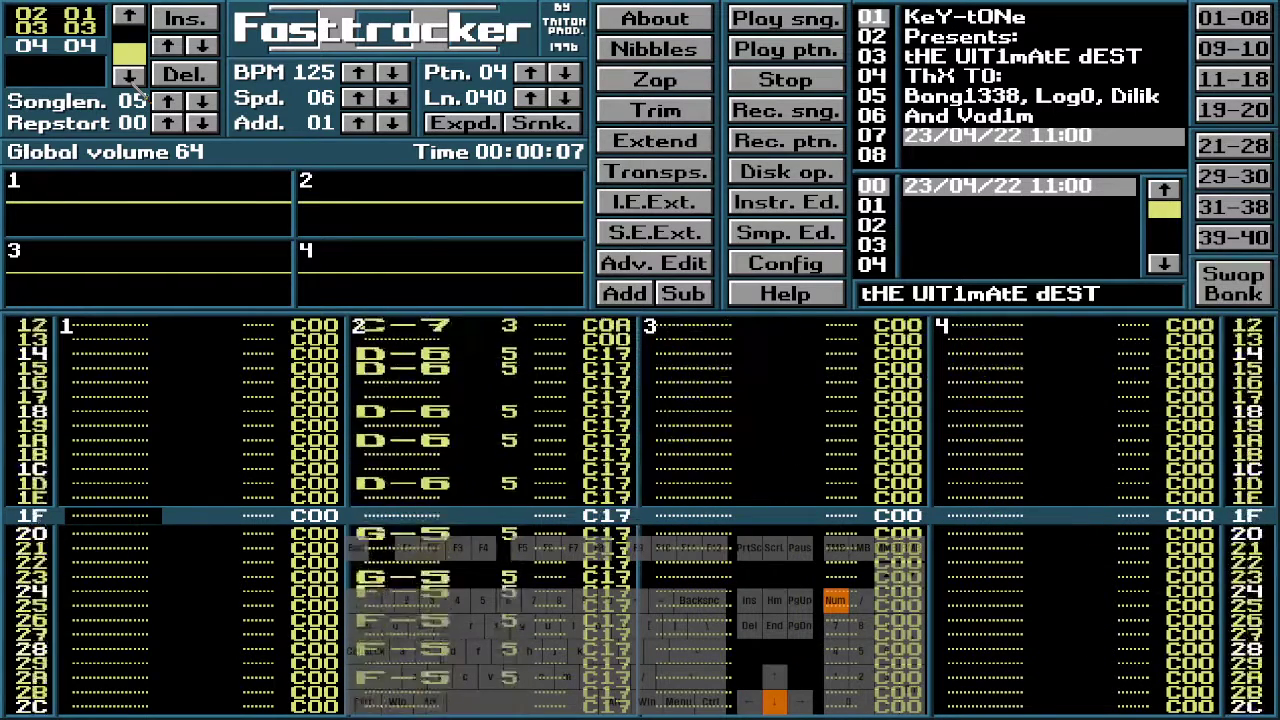
{"action": "key", "text": "Down"}
{"action": "key", "text": "Down"}
{"action": "key", "text": "Down"}
{"action": "key", "text": "Down"}
{"action": "key", "text": "Down"}
{"action": "key", "text": "Down"}
{"action": "key", "text": "Down"}
{"action": "key", "text": "Down"}
{"action": "key", "text": "Down"}
{"action": "key", "text": "Down"}
{"action": "key", "text": "Down"}
{"action": "key", "text": "Down"}
{"action": "key", "text": "Down"}
{"action": "key", "text": "Down"}
{"action": "key", "text": "Down"}
{"action": "key", "text": "Down"}
{"action": "key", "text": "Down"}
{"action": "key", "text": "Down"}
{"action": "key", "text": "Down"}
{"action": "key", "text": "Down"}
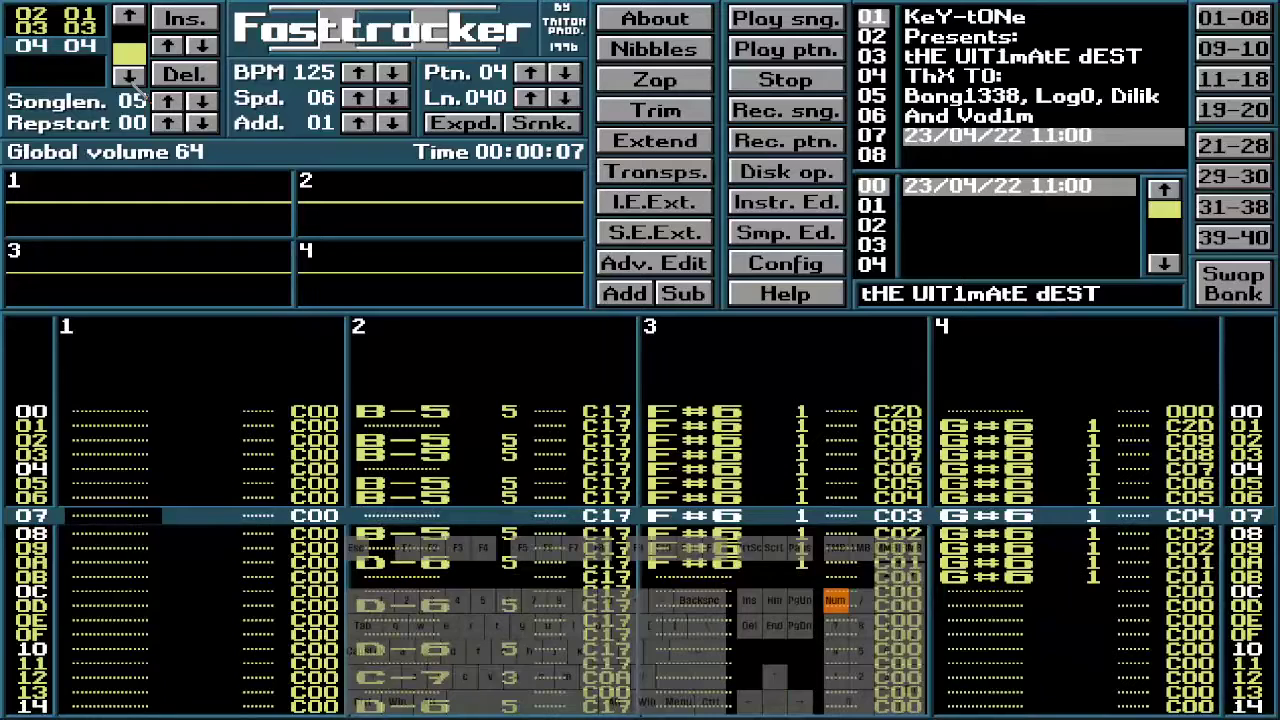
Clear the C00 effects from all rows of channel 1 in pattern 04
{"action": "left_click_drag", "start_coordinate": [108, 413], "coordinate": [118, 716]}
{"action": "key", "text": "alt"}
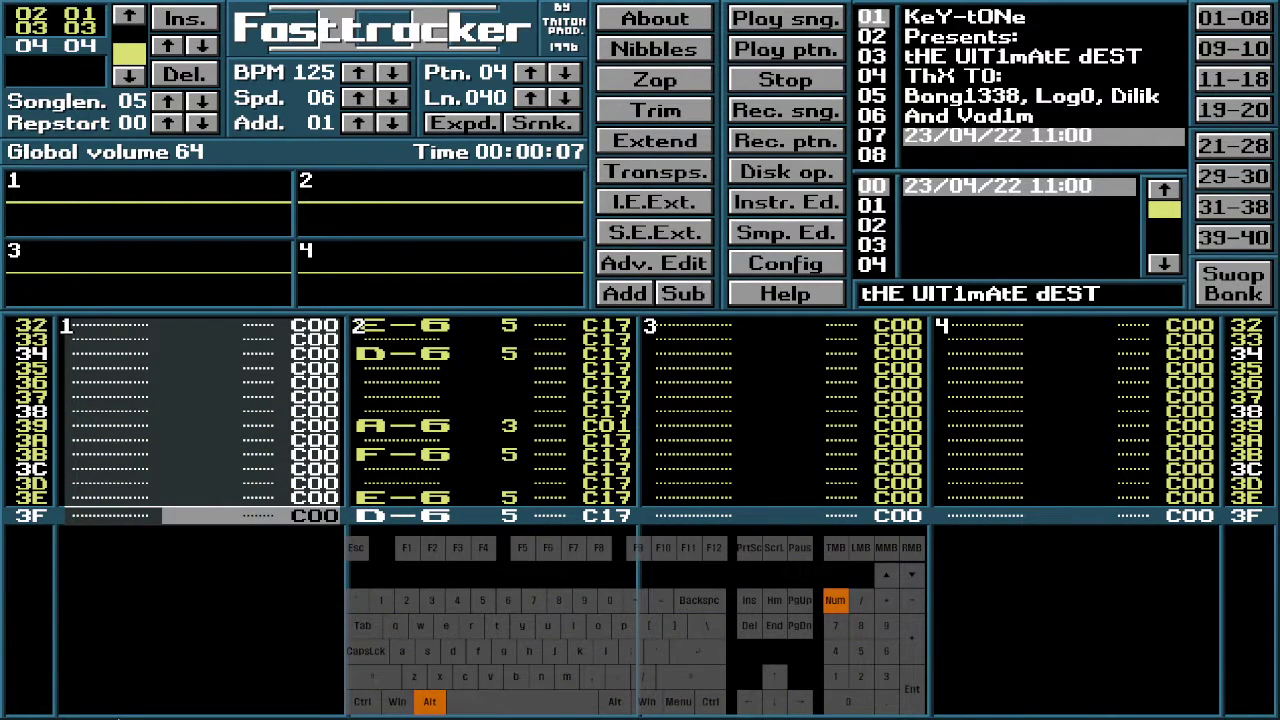
{"action": "left_click", "coordinate": [167, 494]}
{"action": "scroll", "coordinate": [167, 494], "scroll_direction": "up", "scroll_amount": 20}
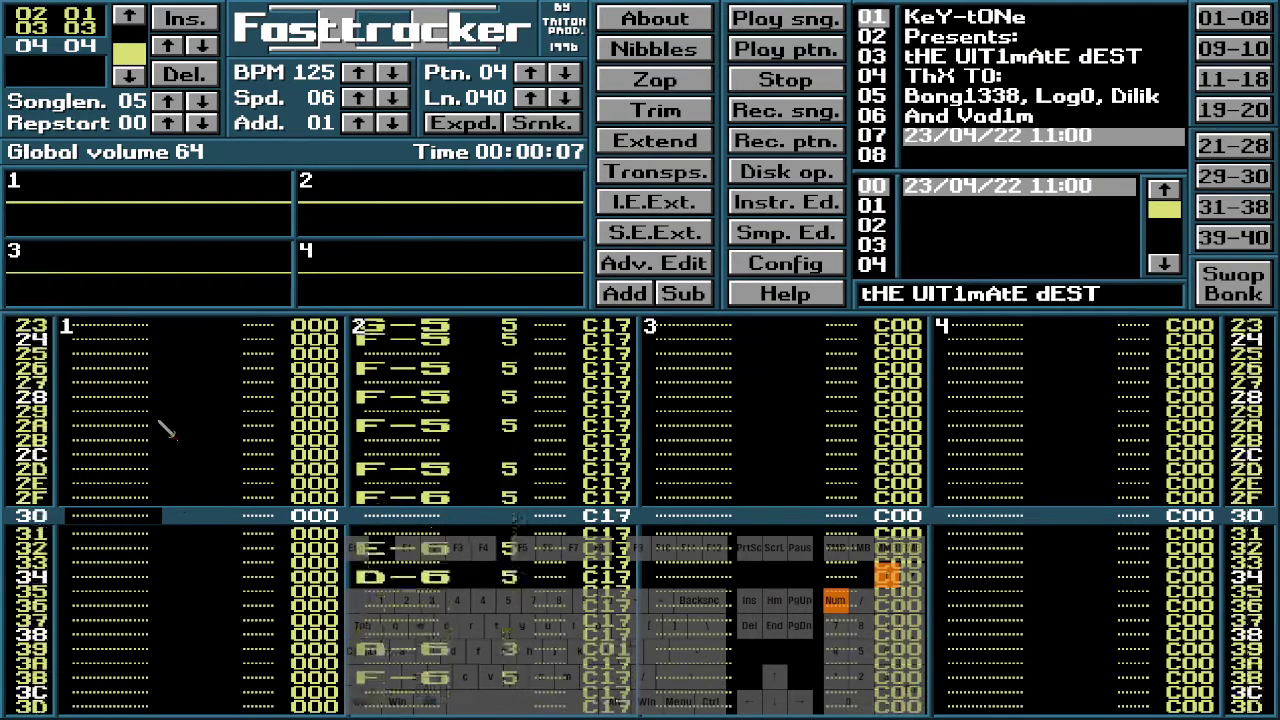
{"action": "scroll", "coordinate": [168, 429], "scroll_direction": "up", "scroll_amount": 20}
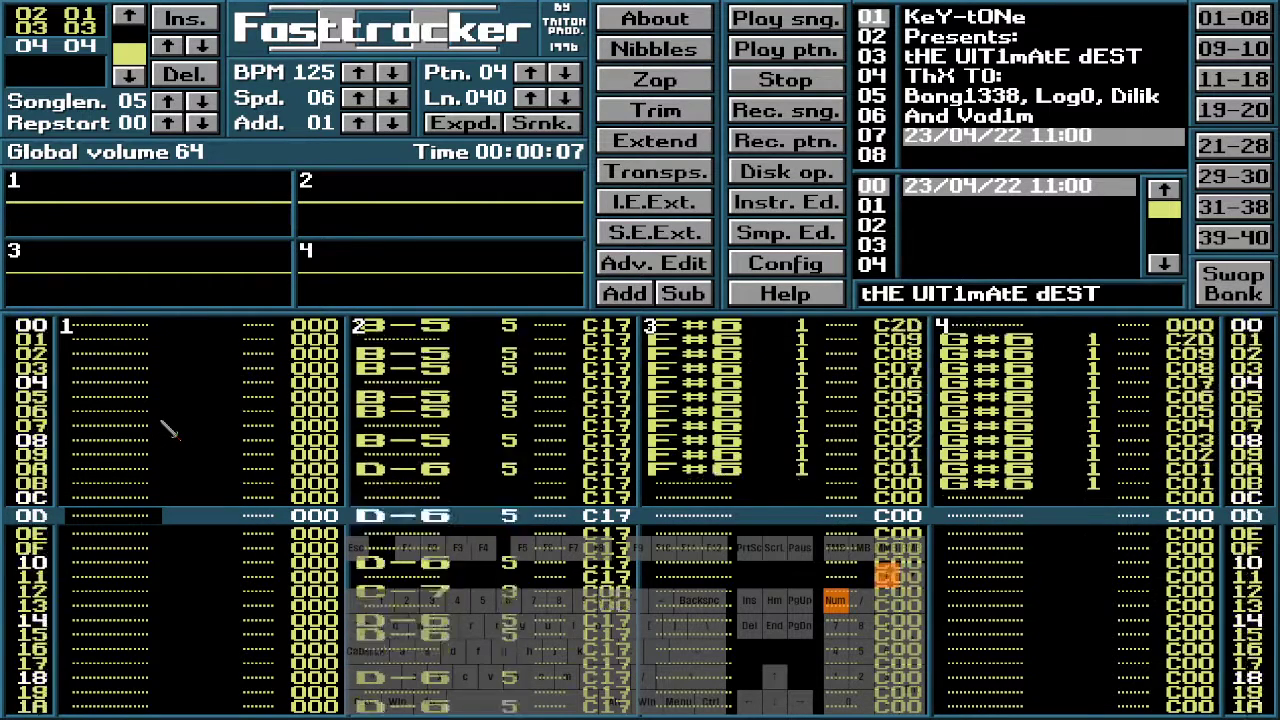
Examine the instrument column at the start of channel 3 in pattern 04 and play the first rows
{"action": "key", "text": "Right"}
{"action": "key", "text": "Right"}
{"action": "key", "text": "Right"}
{"action": "key", "text": "Right"}
{"action": "key", "text": "Right"}
{"action": "key", "text": "Right"}
{"action": "key", "text": "Right"}
{"action": "key", "text": "Right"}
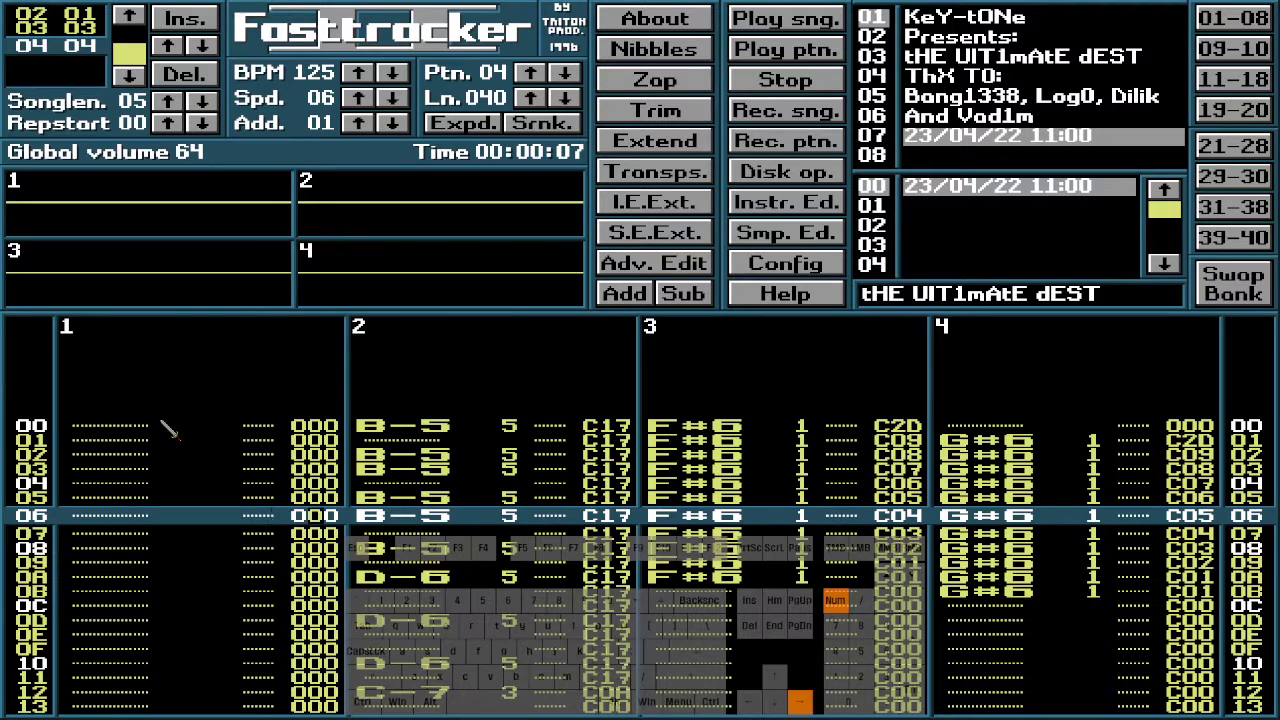
{"action": "key", "text": "Right"}
{"action": "key", "text": "Left"}
{"action": "key", "text": "Left"}
{"action": "key", "text": "Left"}
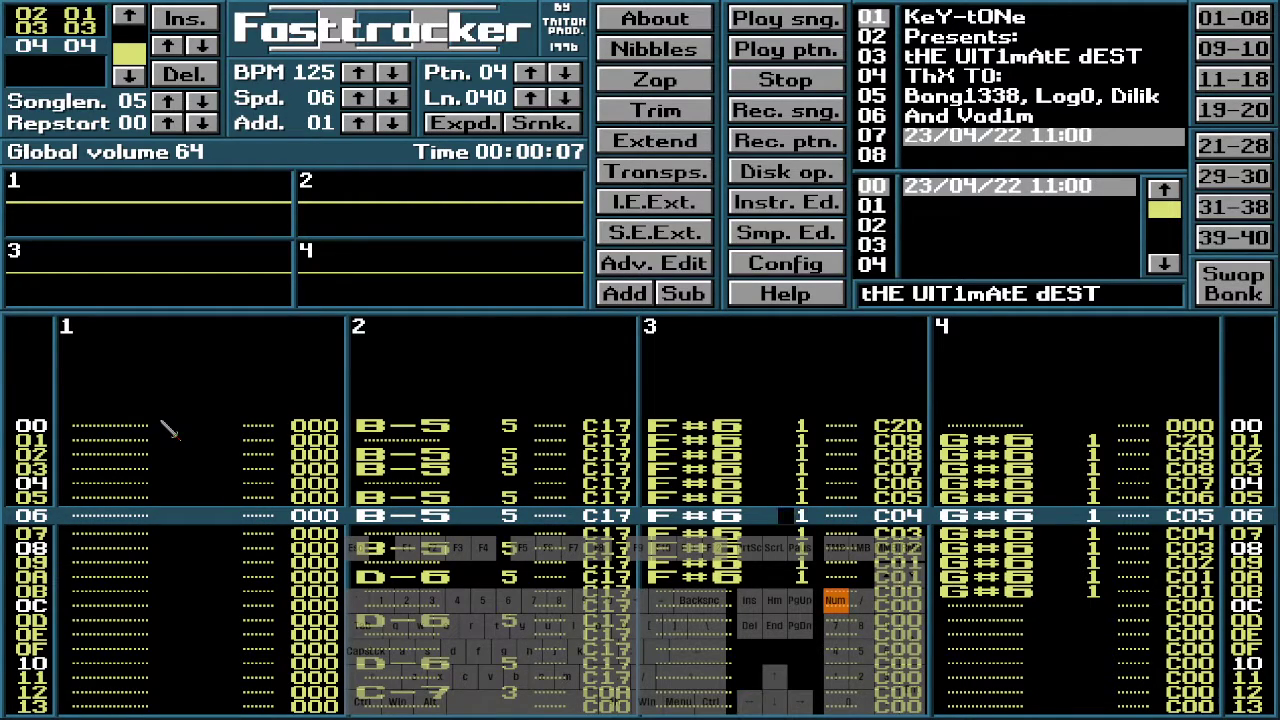
{"action": "key", "text": "Right"}
{"action": "key", "text": "Up"}
{"action": "key", "text": "Up"}
{"action": "key", "text": "Up"}
{"action": "key", "text": "Up"}
{"action": "key", "text": "Up"}
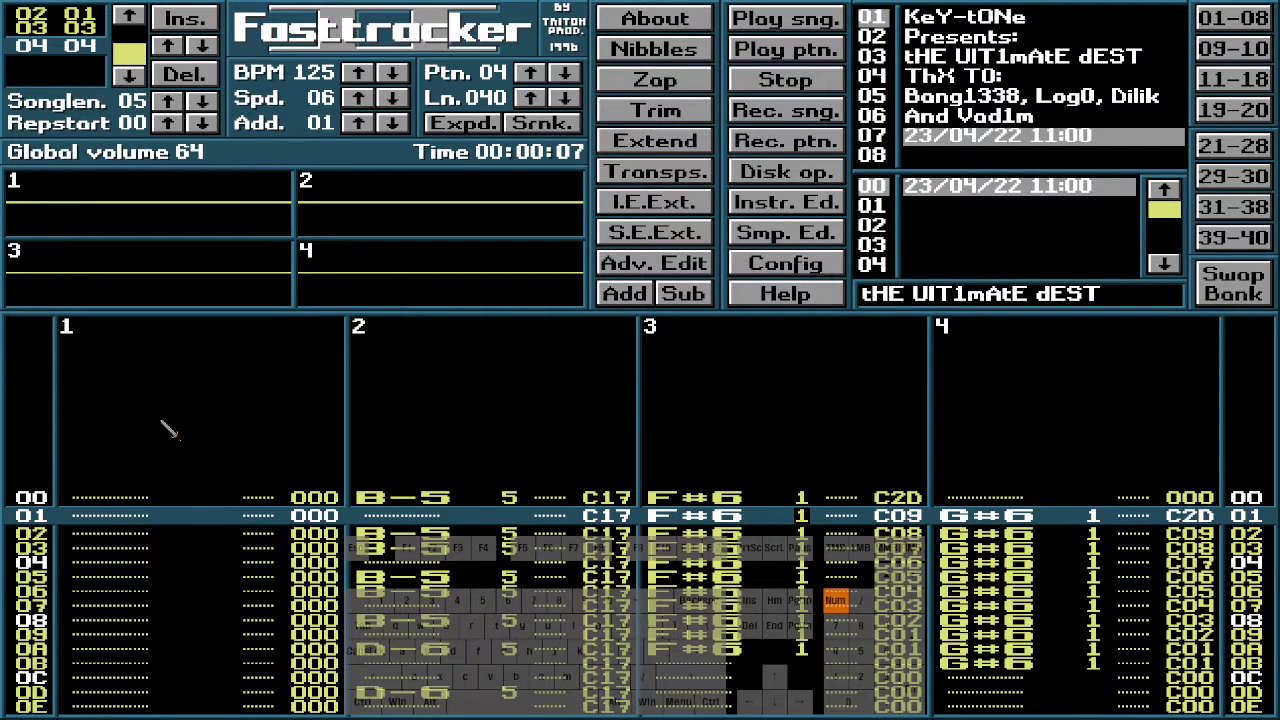
{"action": "key", "text": "alt"}
{"action": "key", "text": "space"}
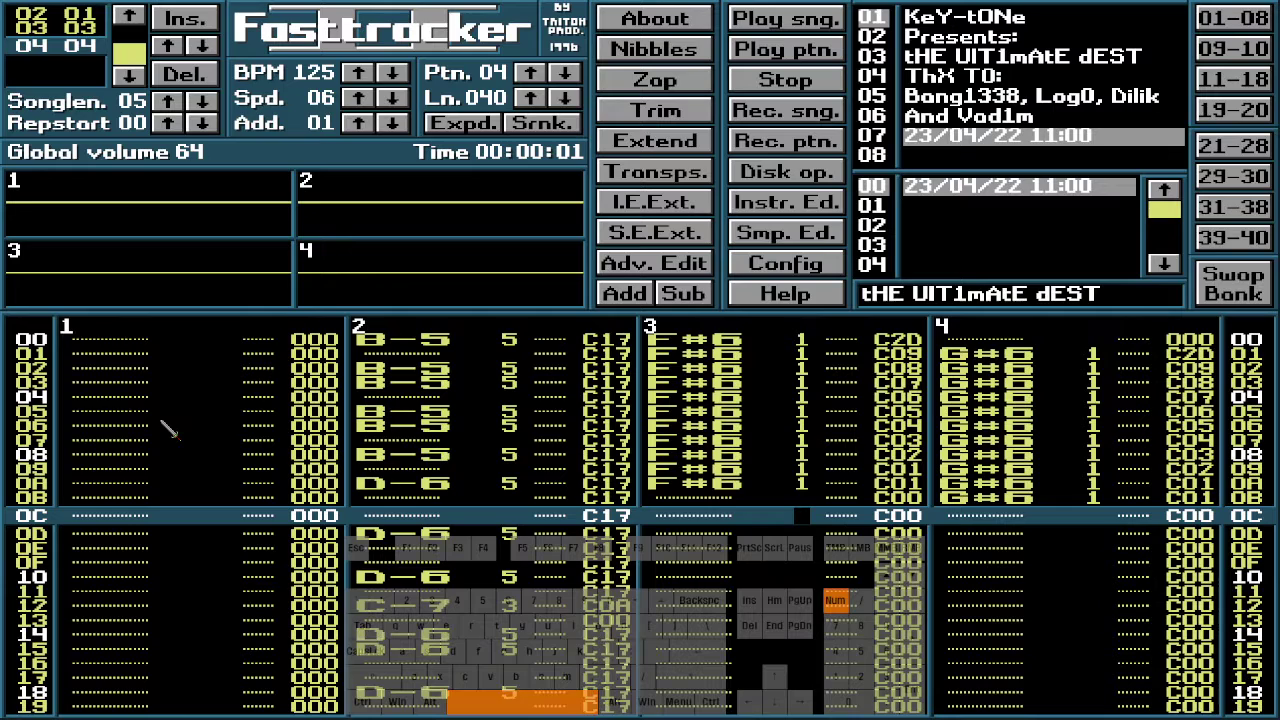
Turn on edit mode and clear the repeated instrument 1 numbers from rows 01 to 0A of channel 3 in pattern 04
{"action": "key", "text": "Up"}
{"action": "key", "text": "Up"}
{"action": "key", "text": "Up"}
{"action": "key", "text": "Up"}
{"action": "key", "text": "Up"}
{"action": "key", "text": "Up"}
{"action": "key", "text": "Up"}
{"action": "key", "text": "Up"}
{"action": "key", "text": "Up"}
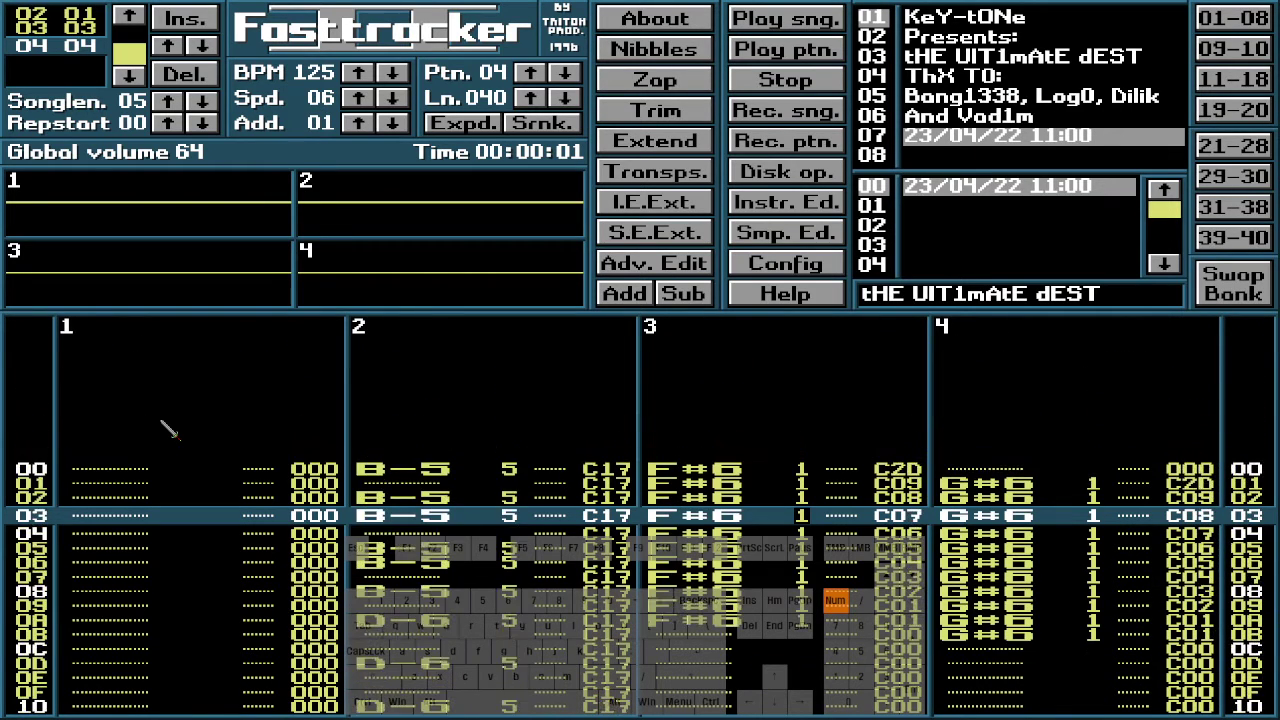
{"action": "key", "text": "Up"}
{"action": "key", "text": "Up"}
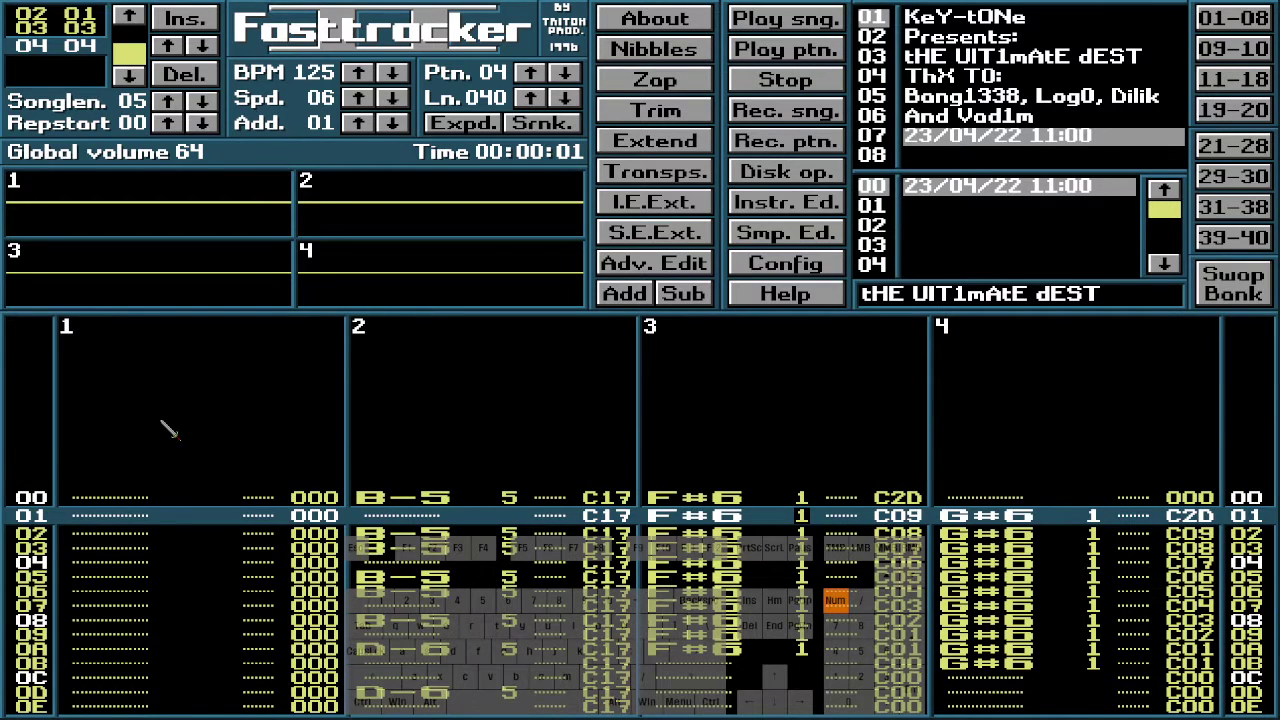
{"action": "key", "text": "Num_Lock"}
{"action": "key", "text": "KP_1"}
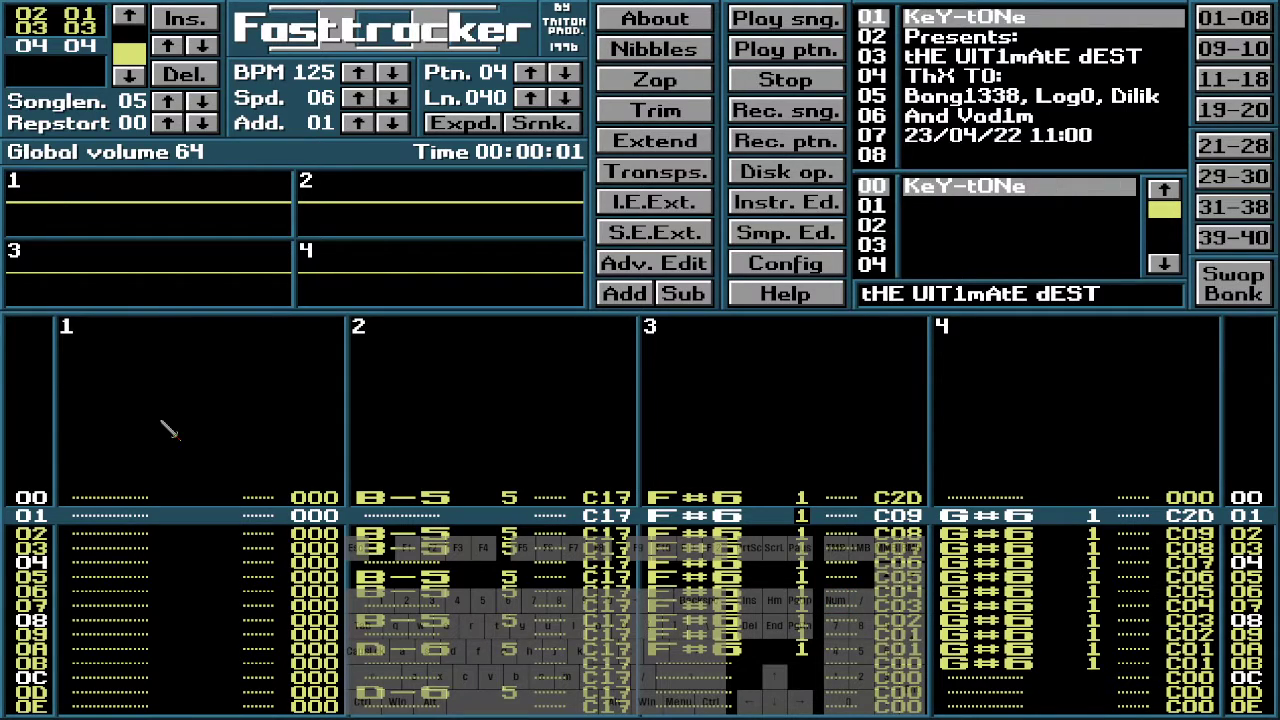
{"action": "key", "text": "space"}
{"action": "key", "text": "Down"}
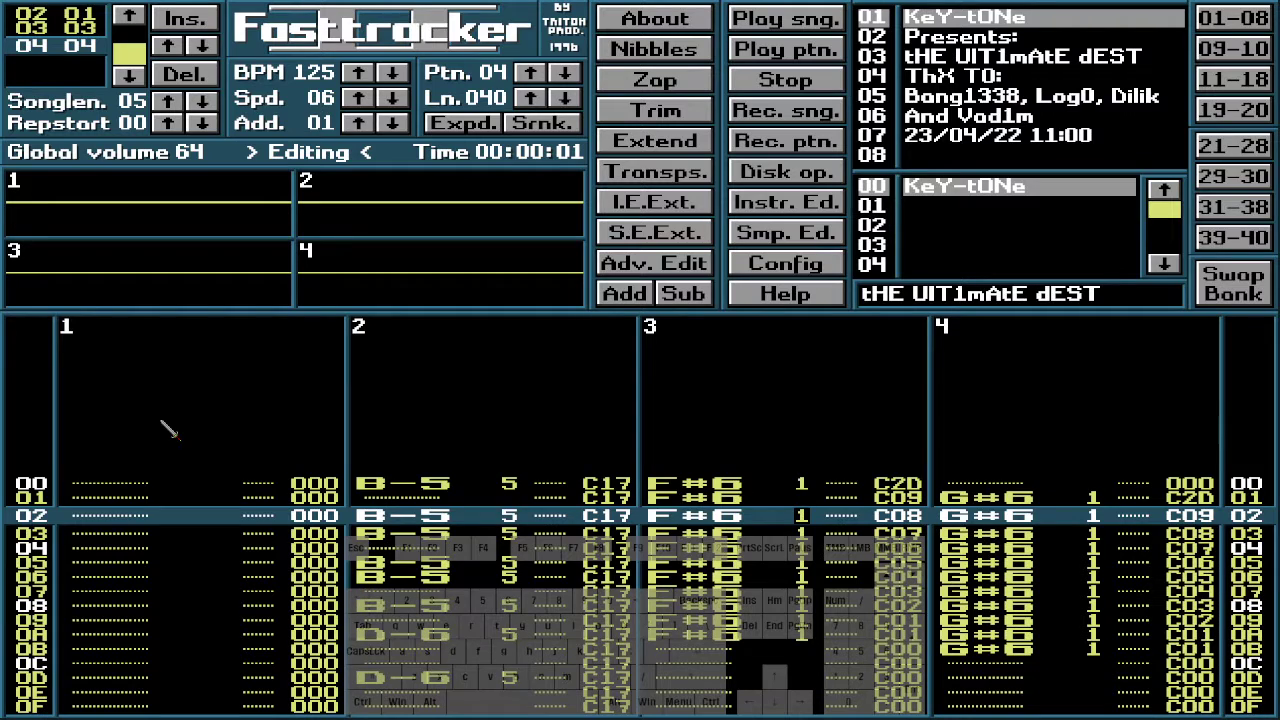
{"action": "key", "text": "Down"}
{"action": "key", "text": "Down"}
{"action": "key", "text": "Down"}
{"action": "key", "text": "Down"}
{"action": "key", "text": "Down"}
{"action": "key", "text": "Down"}
{"action": "key", "text": "Down"}
{"action": "key", "text": "Down"}
{"action": "key", "text": "Down"}
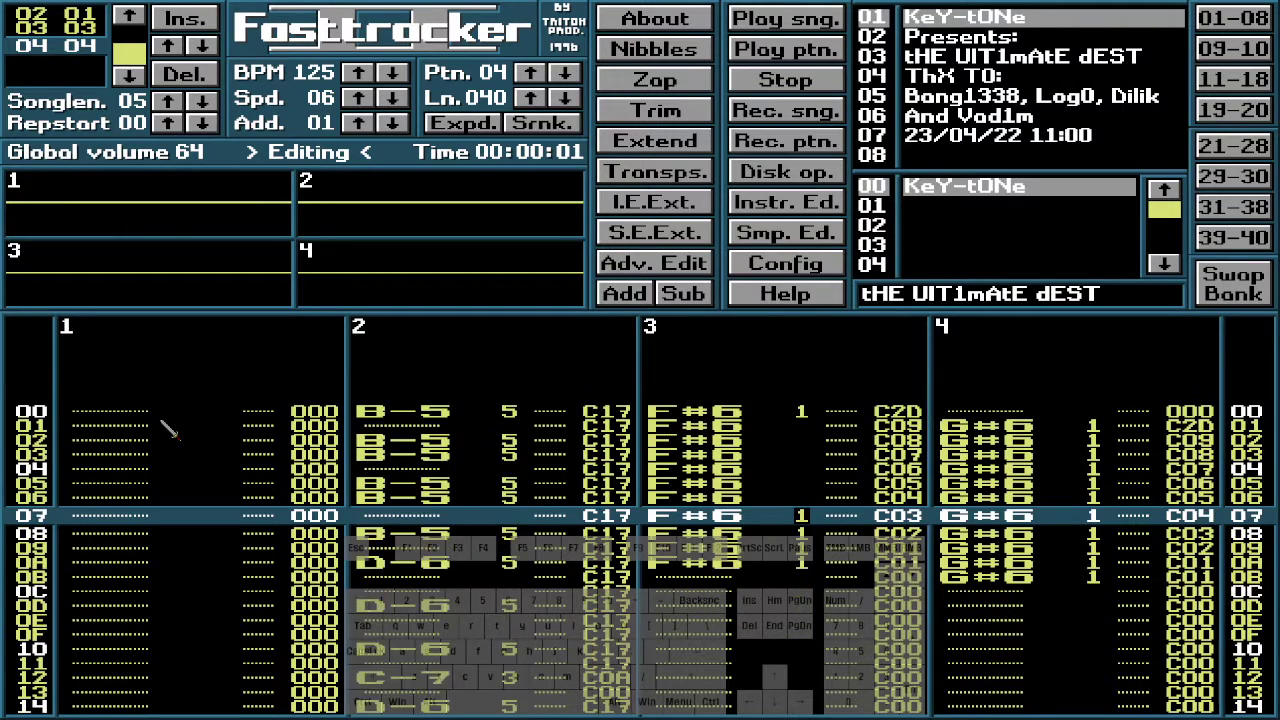
Clear the repeated instrument 1 numbers from rows 02 to 0B of channel 4 in pattern 04
{"action": "key", "text": "Up"}
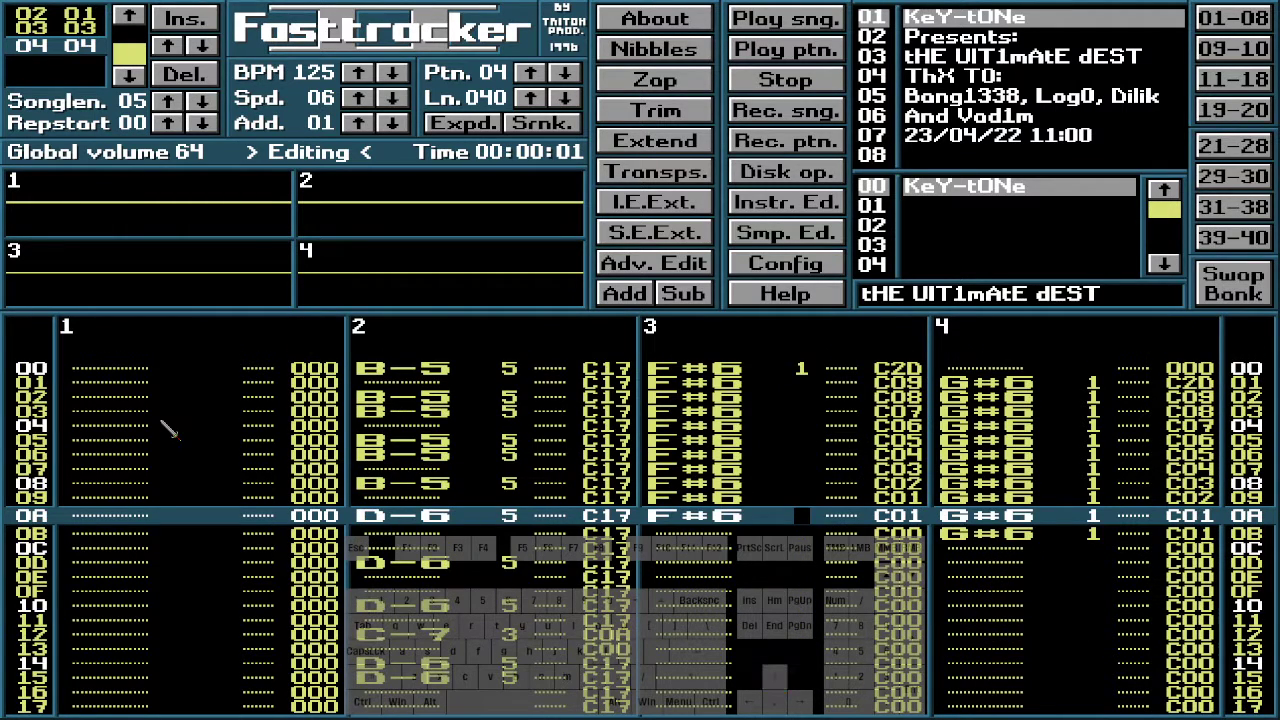
{"action": "key", "text": "Up"}
{"action": "key", "text": "Up"}
{"action": "key", "text": "Up"}
{"action": "key", "text": "Up"}
{"action": "key", "text": "Up"}
{"action": "key", "text": "Up"}
{"action": "key", "text": "Up"}
{"action": "key", "text": "Up"}
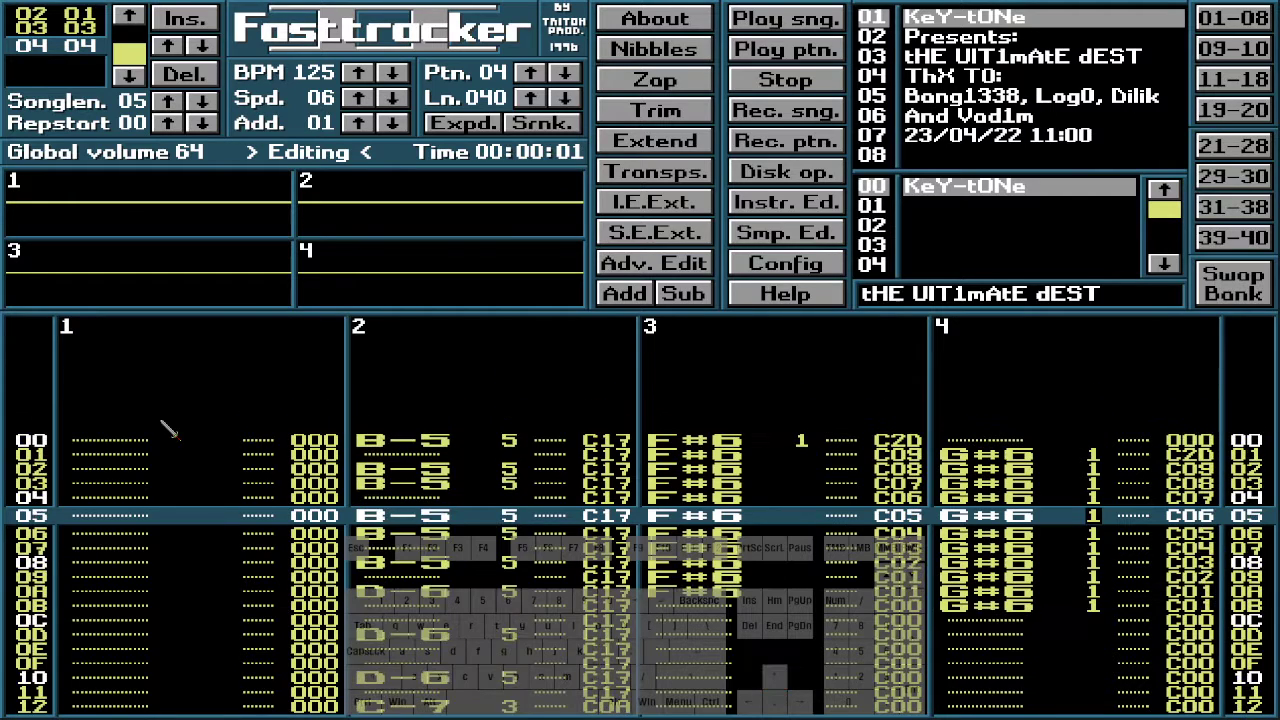
{"action": "key", "text": "Down"}
{"action": "key", "text": "Down"}
{"action": "key", "text": "Down"}
{"action": "key", "text": "Down"}
{"action": "key", "text": "Down"}
{"action": "key", "text": "Down"}
{"action": "key", "text": "Down"}
{"action": "key", "text": "Down"}
{"action": "key", "text": "Down"}
{"action": "key", "text": "Down"}
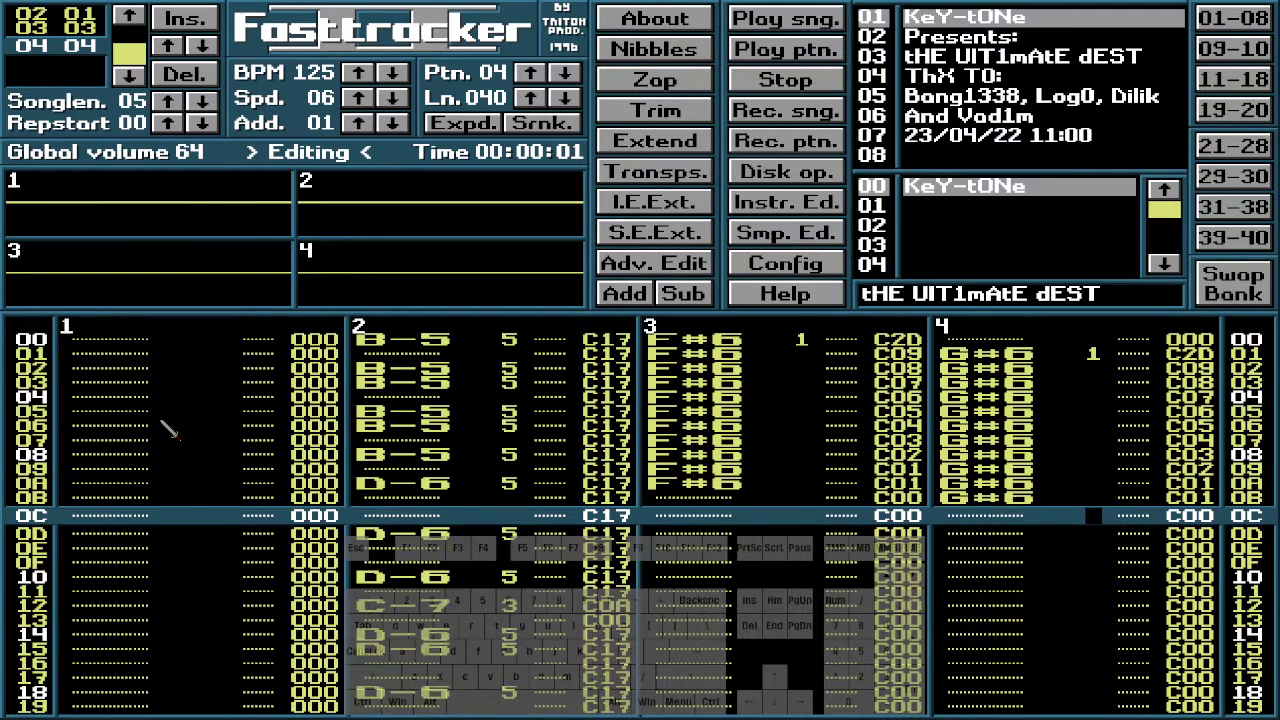
Clear the redundant C00 effects of channel 3 in pattern 04 from row 0C to the end
{"action": "key", "text": "Left"}
{"action": "key", "text": "Left"}
{"action": "key", "text": "Left"}
{"action": "key", "text": "Left"}
{"action": "key", "text": "Left"}
{"action": "key", "text": "Left"}
{"action": "key", "text": "Left"}
{"action": "key", "text": "Left"}
{"action": "key", "text": "Left"}
{"action": "key", "text": "Left"}
{"action": "key", "text": "Left"}
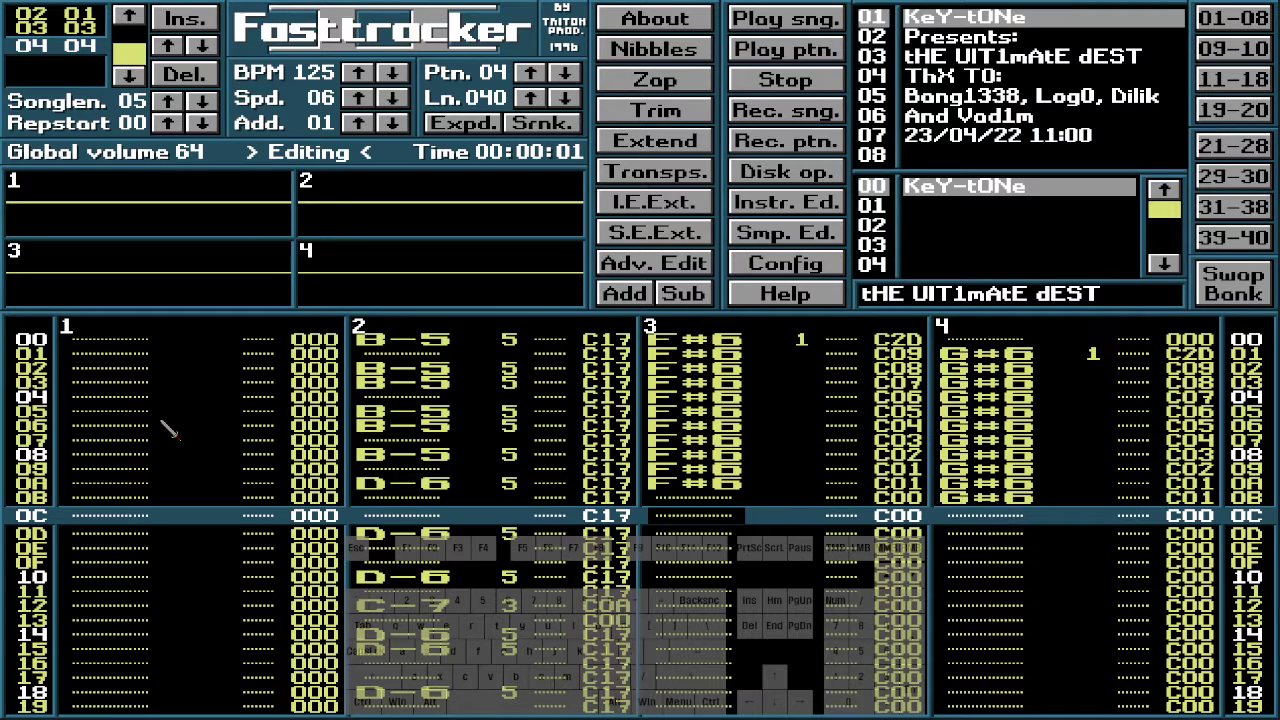
{"action": "key", "text": "alt"}
{"action": "key", "text": "alt+0"}
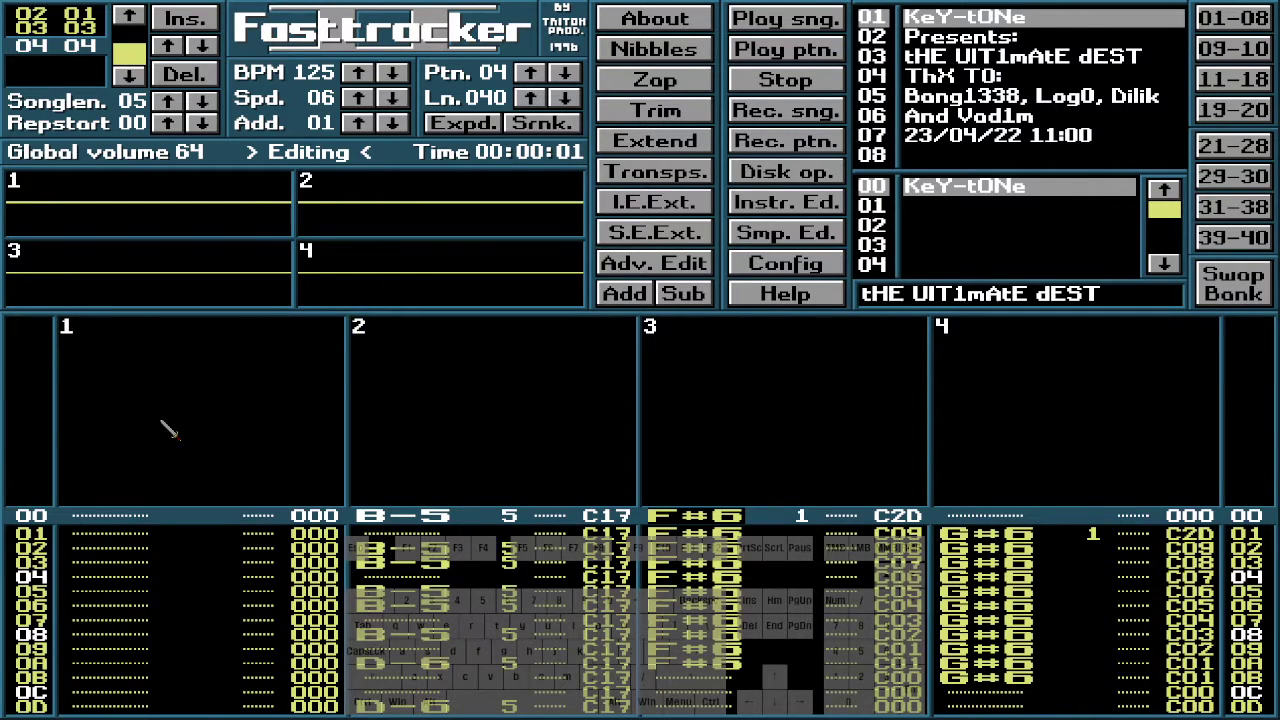
Clear the redundant C00 effects of channel 4 in pattern 04 from row 0D to the end
{"action": "key", "text": "Right"}
{"action": "key", "text": "Right"}
{"action": "key", "text": "Right"}
{"action": "key", "text": "Right"}
{"action": "key", "text": "Right"}
{"action": "key", "text": "Right"}
{"action": "key", "text": "Right"}
{"action": "key", "text": "Right"}
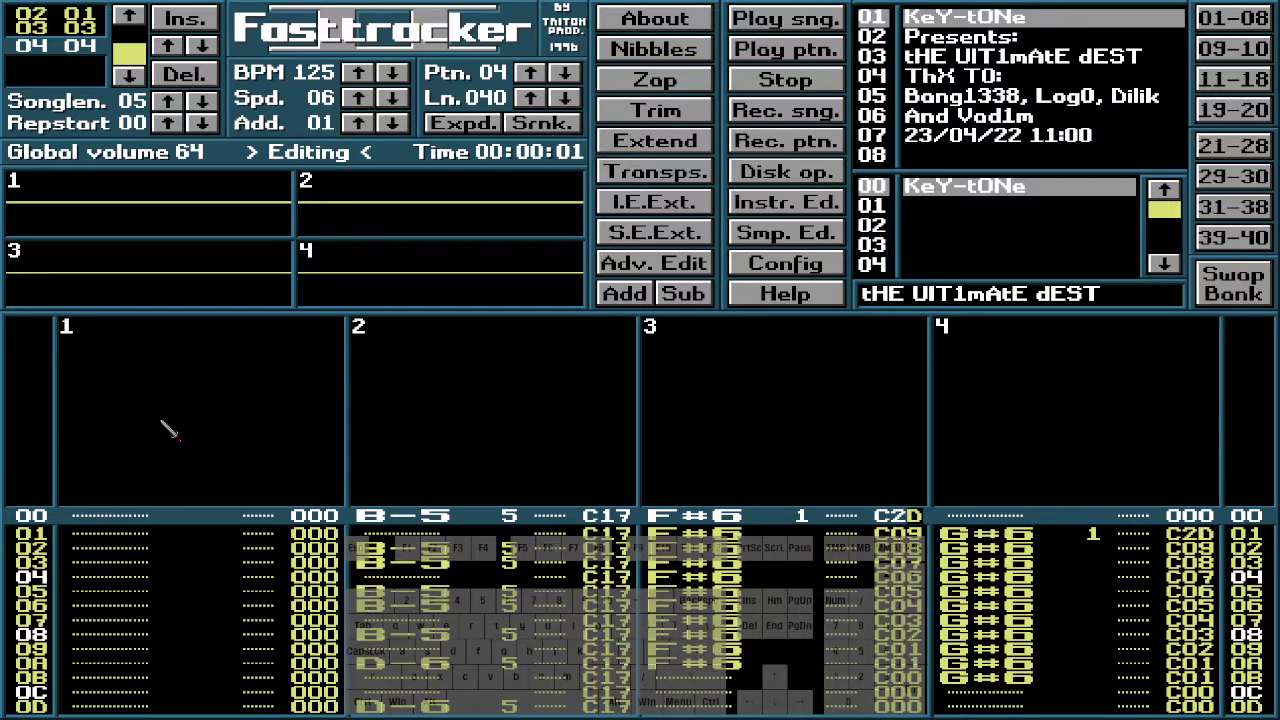
{"action": "key", "text": "Down"}
{"action": "key", "text": "Down"}
{"action": "key", "text": "Down"}
{"action": "key", "text": "Down"}
{"action": "key", "text": "Down"}
{"action": "key", "text": "Down"}
{"action": "key", "text": "Down"}
{"action": "key", "text": "Down"}
{"action": "key", "text": "Down"}
{"action": "key", "text": "Down"}
{"action": "key", "text": "Down"}
{"action": "key", "text": "Down"}
{"action": "key", "text": "Down"}
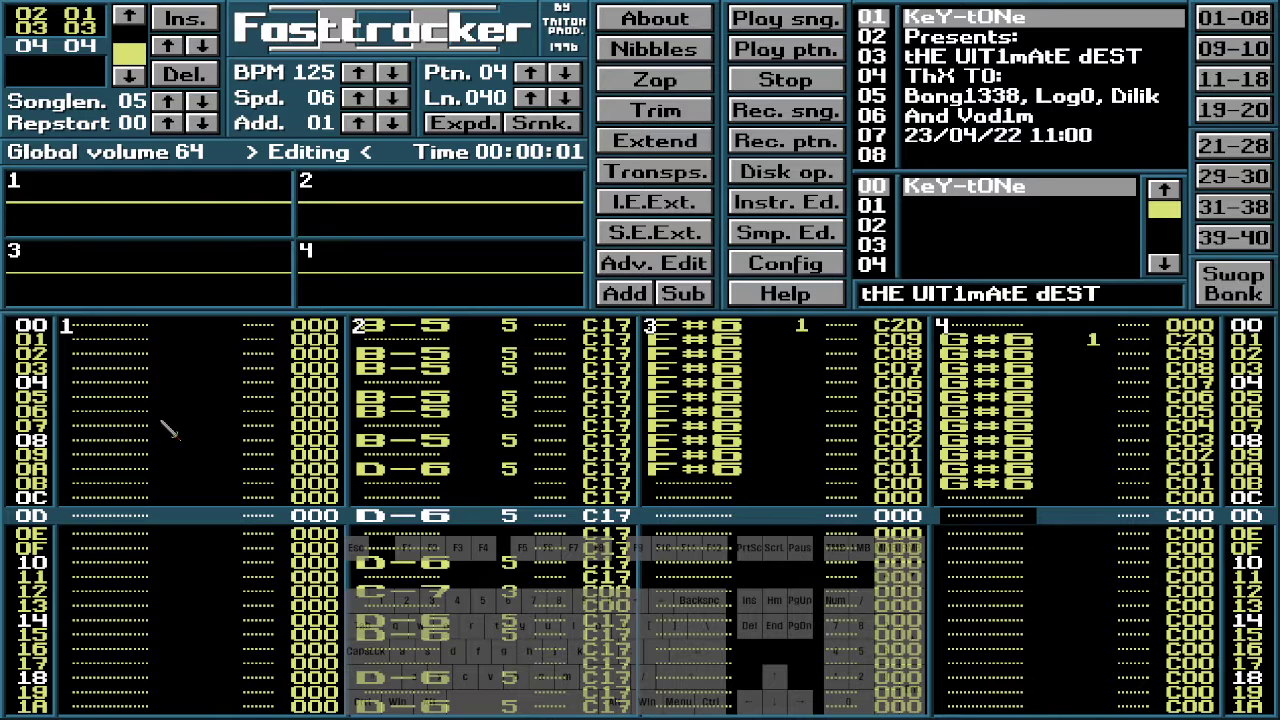
{"action": "scroll", "coordinate": [170, 430], "scroll_direction": "down", "scroll_amount": 20}
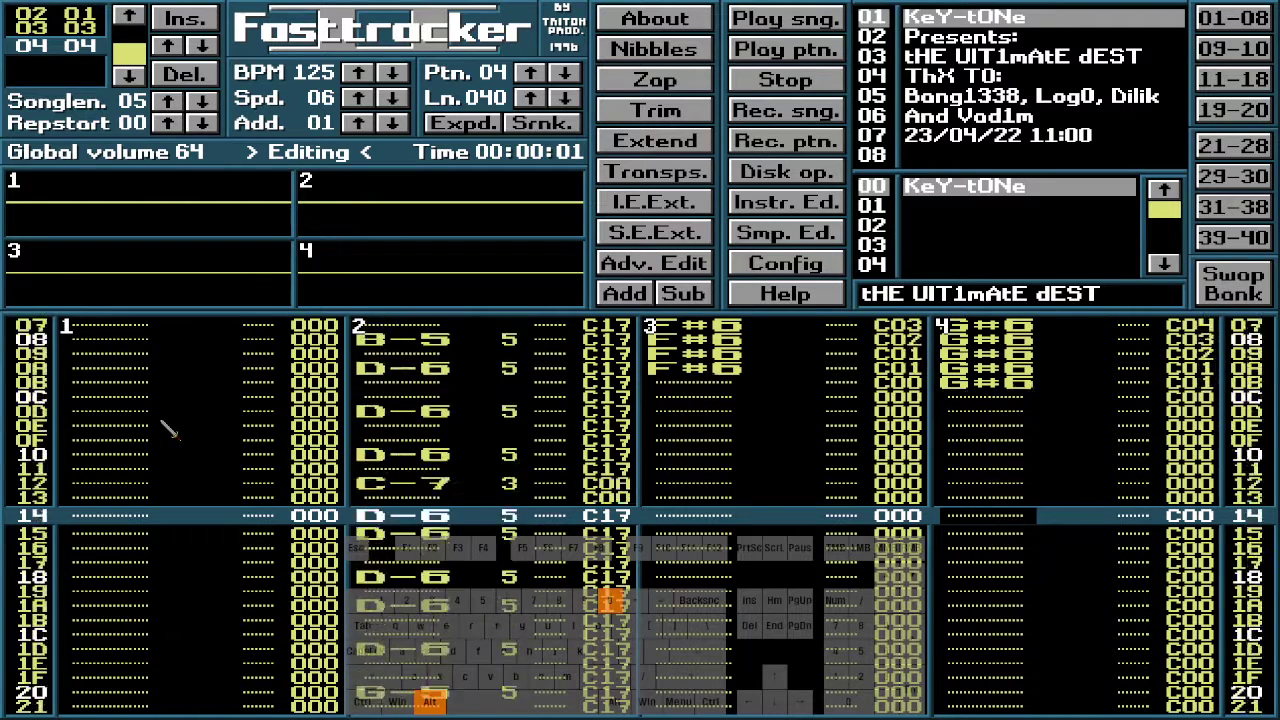
{"action": "scroll", "coordinate": [170, 430], "scroll_direction": "down", "scroll_amount": 20}
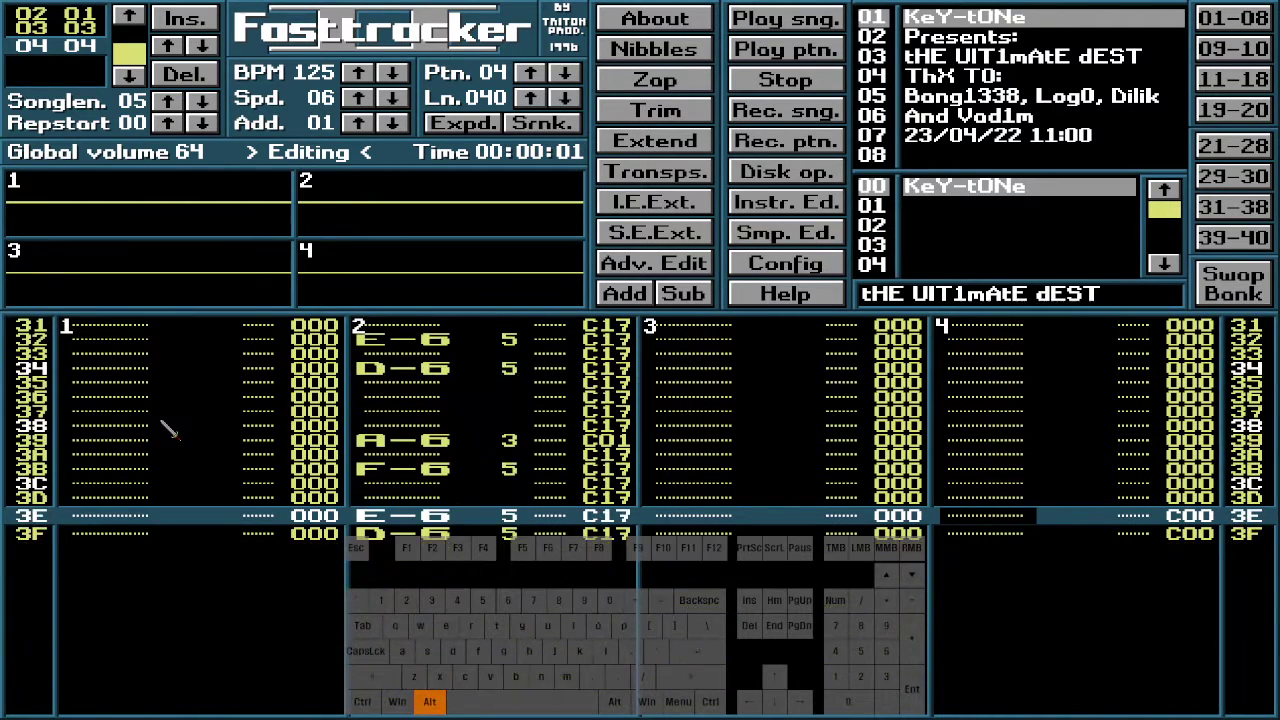
Examine the instrument numbers and volume effects of channel 2 in pattern 04 from the first row downwards
{"action": "key", "text": "Left"}
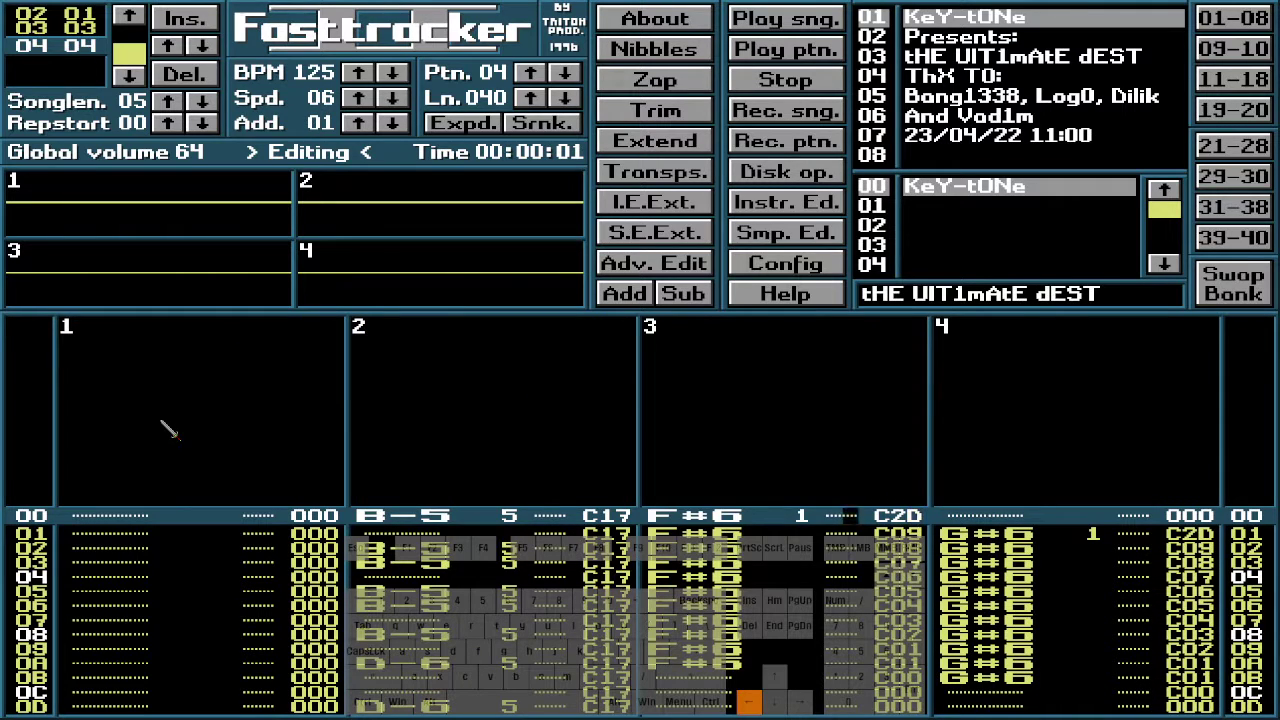
{"action": "key", "text": "Left"}
{"action": "key", "text": "Left"}
{"action": "key", "text": "Left"}
{"action": "key", "text": "Left"}
{"action": "key", "text": "Down"}
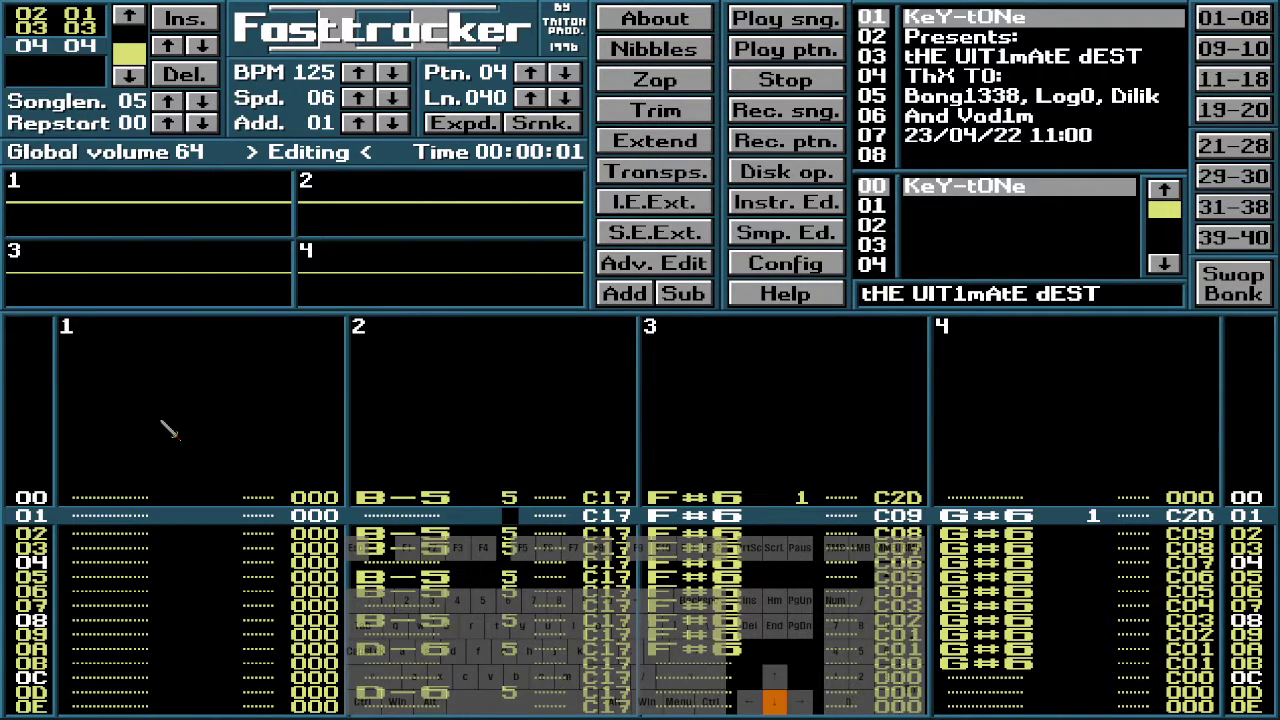
{"action": "key", "text": "Down"}
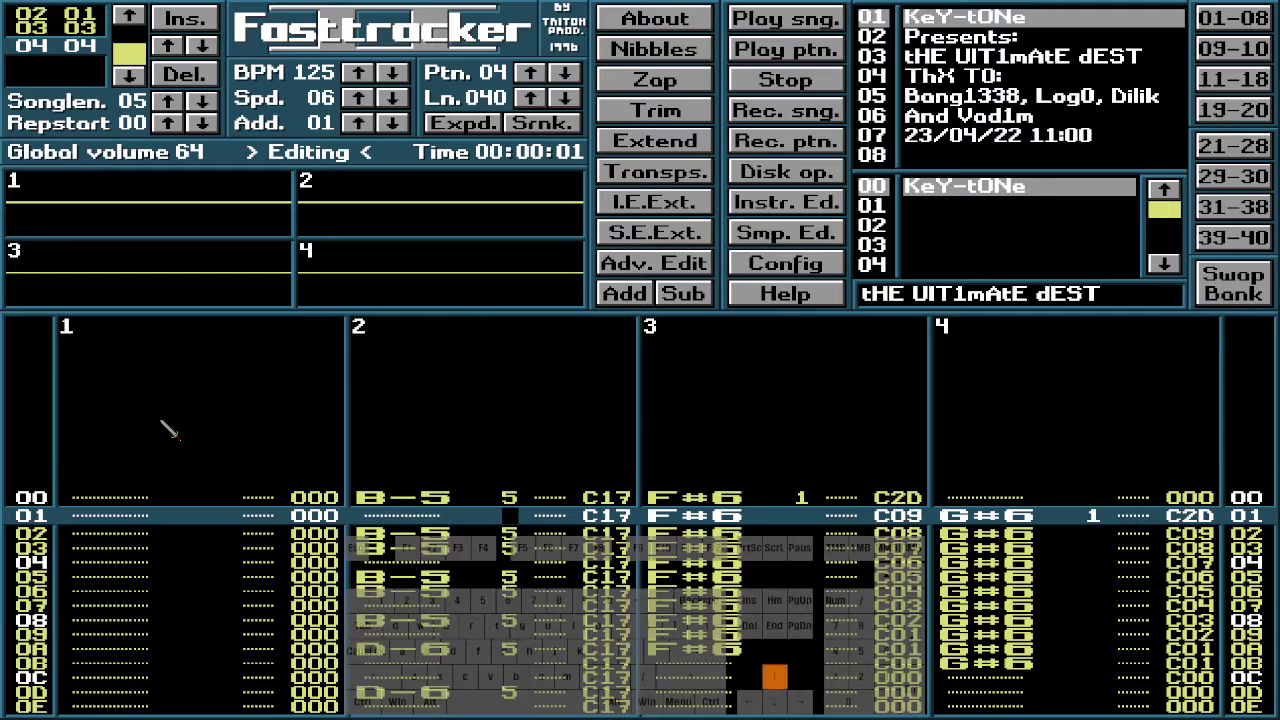
{"action": "key", "text": "Down"}
{"action": "key", "text": "Down"}
{"action": "key", "text": "Down"}
{"action": "key", "text": "Down"}
{"action": "key", "text": "Down"}
{"action": "key", "text": "Down"}
{"action": "key", "text": "Down"}
{"action": "key", "text": "Down"}
{"action": "key", "text": "Down"}
{"action": "key", "text": "Down"}
{"action": "key", "text": "Down"}
{"action": "key", "text": "Down"}
{"action": "key", "text": "Down"}
{"action": "key", "text": "Down"}
{"action": "key", "text": "Down"}
{"action": "key", "text": "Down"}
{"action": "key", "text": "Down"}
{"action": "key", "text": "Down"}
{"action": "key", "text": "Down"}
{"action": "key", "text": "Down"}
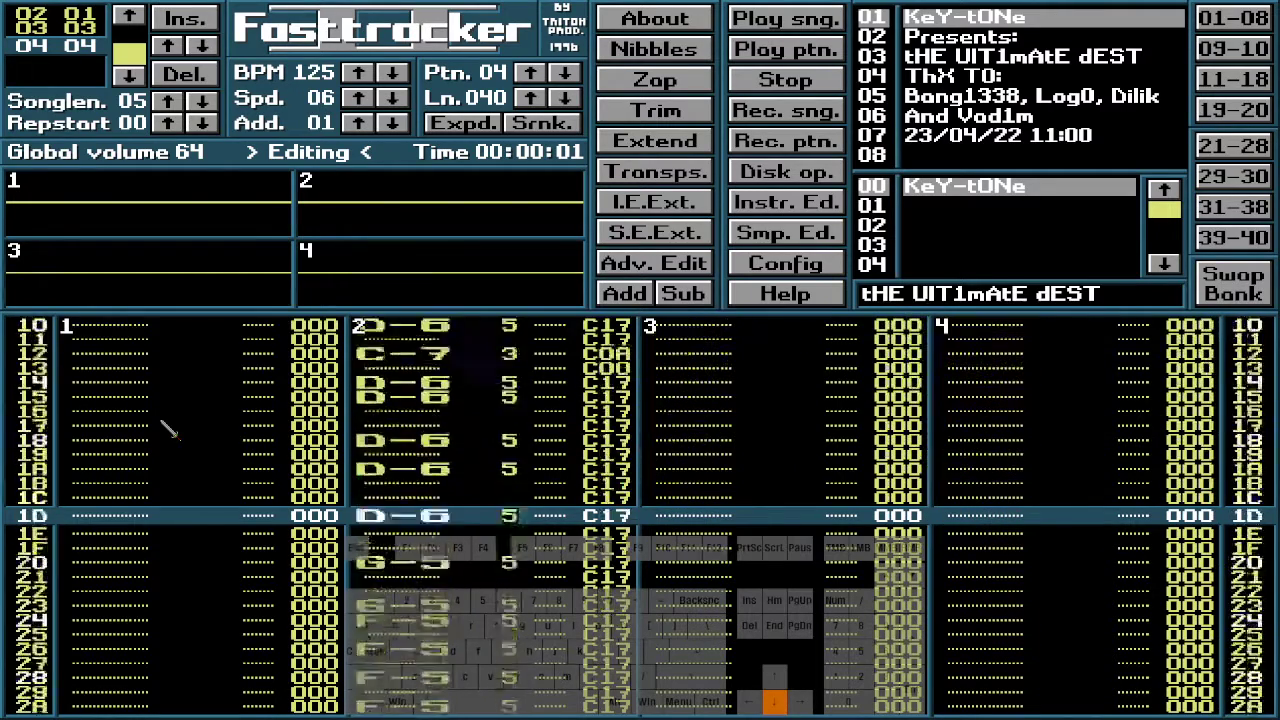
{"action": "key", "text": "Up"}
{"action": "key", "text": "Up"}
{"action": "key", "text": "Up"}
{"action": "key", "text": "Up"}
{"action": "key", "text": "Up"}
{"action": "key", "text": "Up"}
{"action": "key", "text": "Up"}
{"action": "key", "text": "Up"}
{"action": "key", "text": "Up"}
{"action": "key", "text": "Up"}
{"action": "key", "text": "Up"}
{"action": "key", "text": "Up"}
{"action": "key", "text": "Up"}
{"action": "key", "text": "Up"}
{"action": "key", "text": "Up"}
{"action": "key", "text": "Up"}
{"action": "key", "text": "Up"}
{"action": "key", "text": "Up"}
{"action": "key", "text": "Up"}
{"action": "key", "text": "Up"}
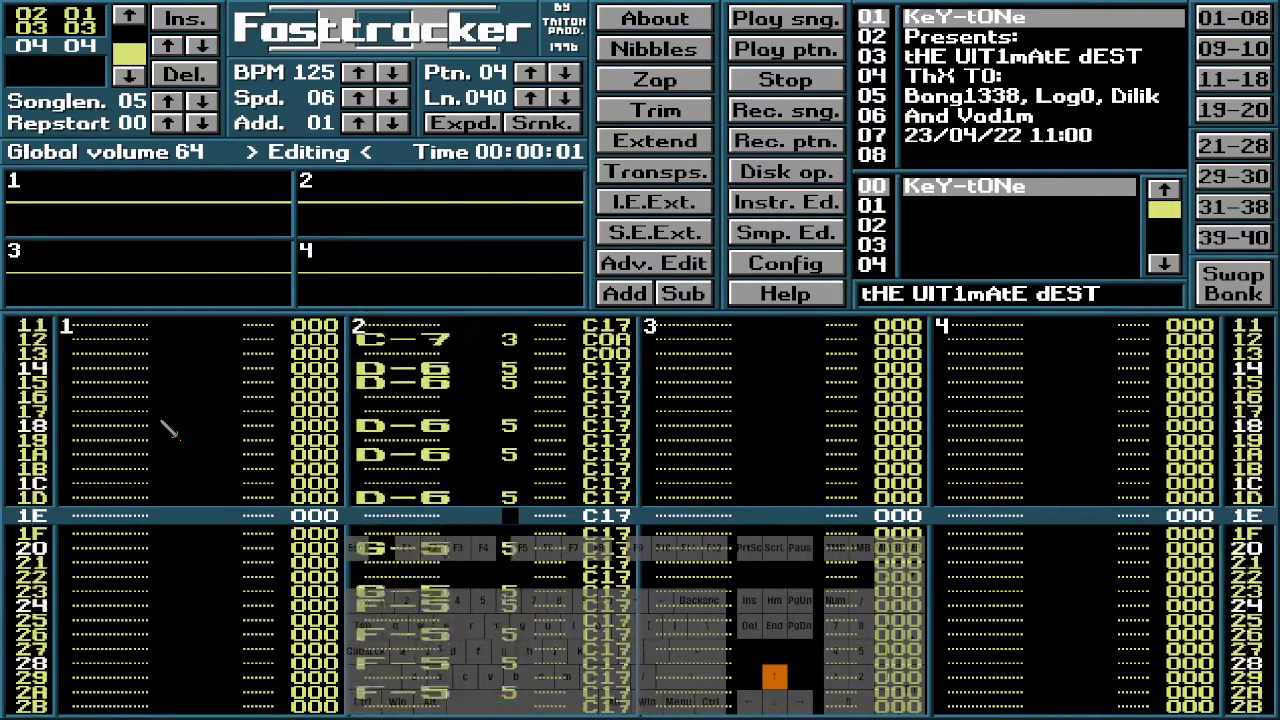
{"action": "key", "text": "Up"}
{"action": "key", "text": "Up"}
{"action": "key", "text": "Up"}
{"action": "key", "text": "Up"}
{"action": "key", "text": "Up"}
{"action": "key", "text": "Up"}
{"action": "key", "text": "Up"}
{"action": "key", "text": "Up"}
{"action": "key", "text": "Up"}
{"action": "key", "text": "Up"}
{"action": "key", "text": "Up"}
{"action": "key", "text": "Up"}
{"action": "key", "text": "Up"}
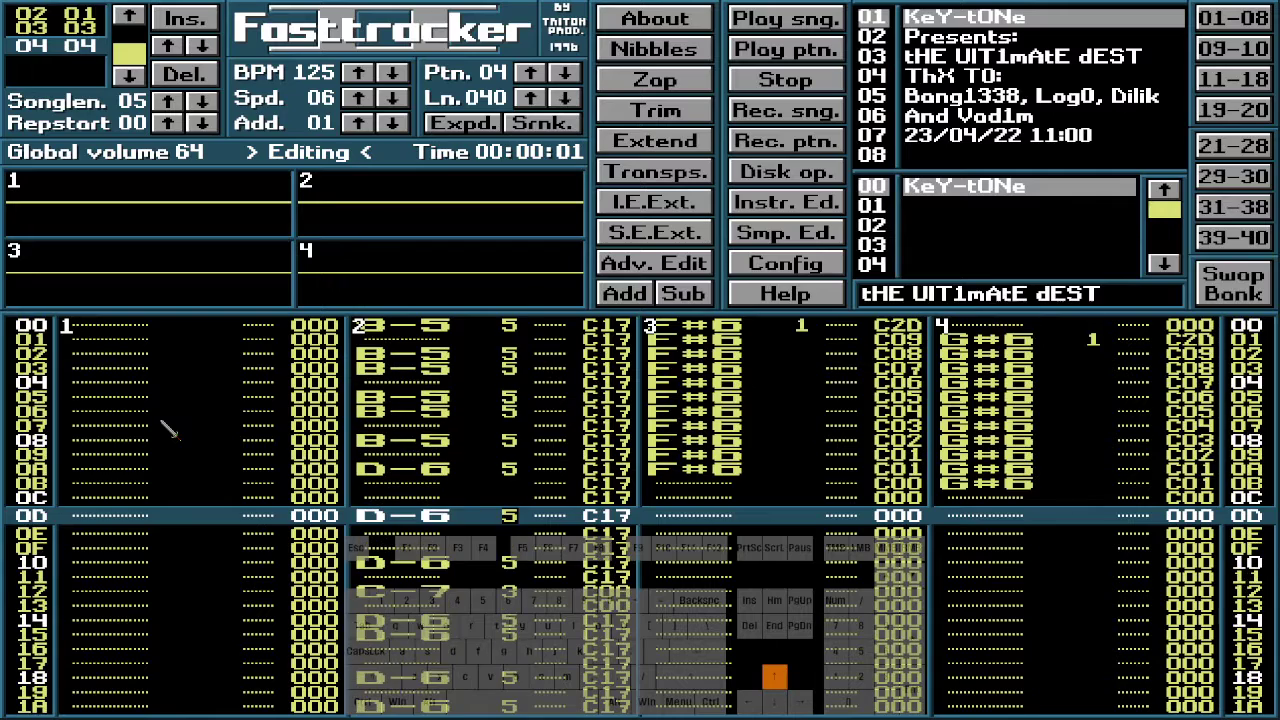
{"action": "key", "text": "Down"}
{"action": "key", "text": "Down"}
{"action": "key", "text": "Down"}
{"action": "key", "text": "Down"}
{"action": "key", "text": "Down"}
{"action": "key", "text": "Down"}
{"action": "key", "text": "Down"}
{"action": "key", "text": "Down"}
{"action": "key", "text": "Down"}
{"action": "key", "text": "Down"}
{"action": "key", "text": "Down"}
{"action": "key", "text": "Down"}
{"action": "key", "text": "Down"}
{"action": "key", "text": "Down"}
{"action": "key", "text": "Down"}
{"action": "key", "text": "Down"}
{"action": "key", "text": "Down"}
{"action": "key", "text": "Down"}
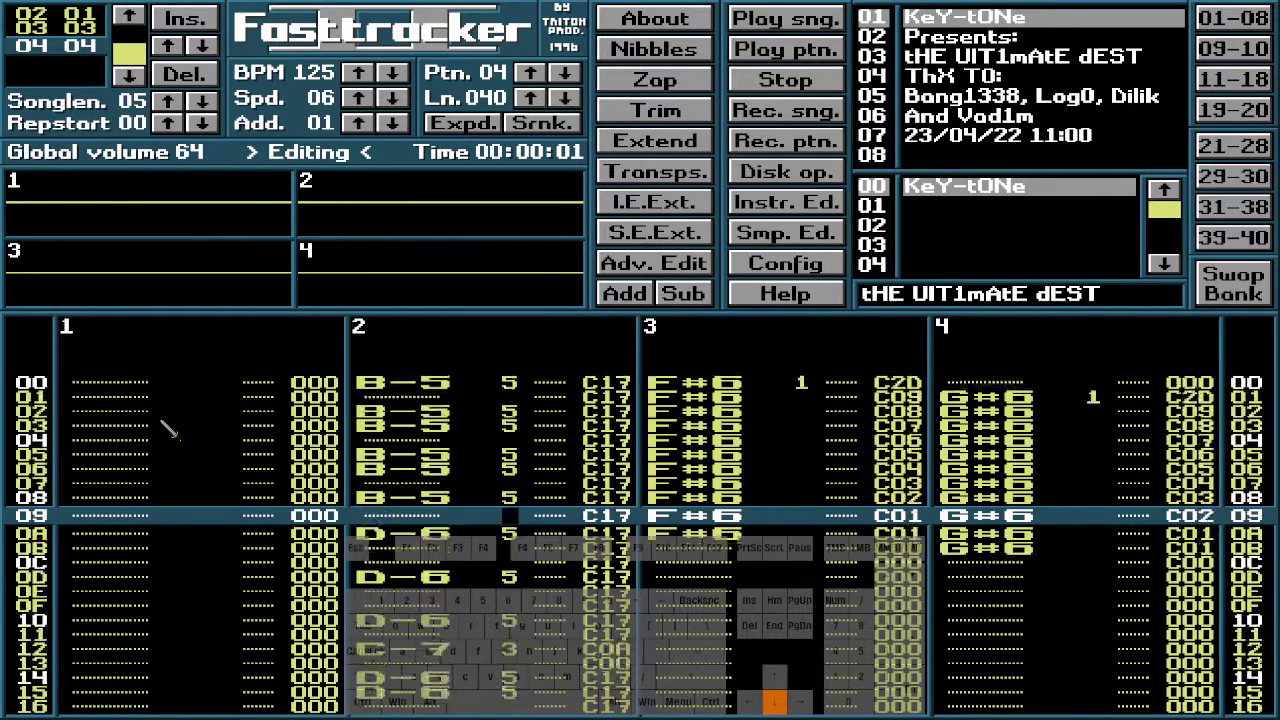
Examine the remaining rows of channel 2 in pattern 04 down to row 3C for repeated instrument numbers and volume effects
{"action": "key", "text": "Down"}
{"action": "key", "text": "Down"}
{"action": "key", "text": "Down"}
{"action": "key", "text": "Down"}
{"action": "key", "text": "Down"}
{"action": "key", "text": "Down"}
{"action": "key", "text": "Down"}
{"action": "key", "text": "Down"}
{"action": "key", "text": "Down"}
{"action": "key", "text": "Down"}
{"action": "key", "text": "Down"}
{"action": "key", "text": "Down"}
{"action": "key", "text": "Down"}
{"action": "key", "text": "Down"}
{"action": "key", "text": "Down"}
{"action": "key", "text": "Down"}
{"action": "key", "text": "Down"}
{"action": "key", "text": "Down"}
{"action": "key", "text": "Down"}
{"action": "key", "text": "Down"}
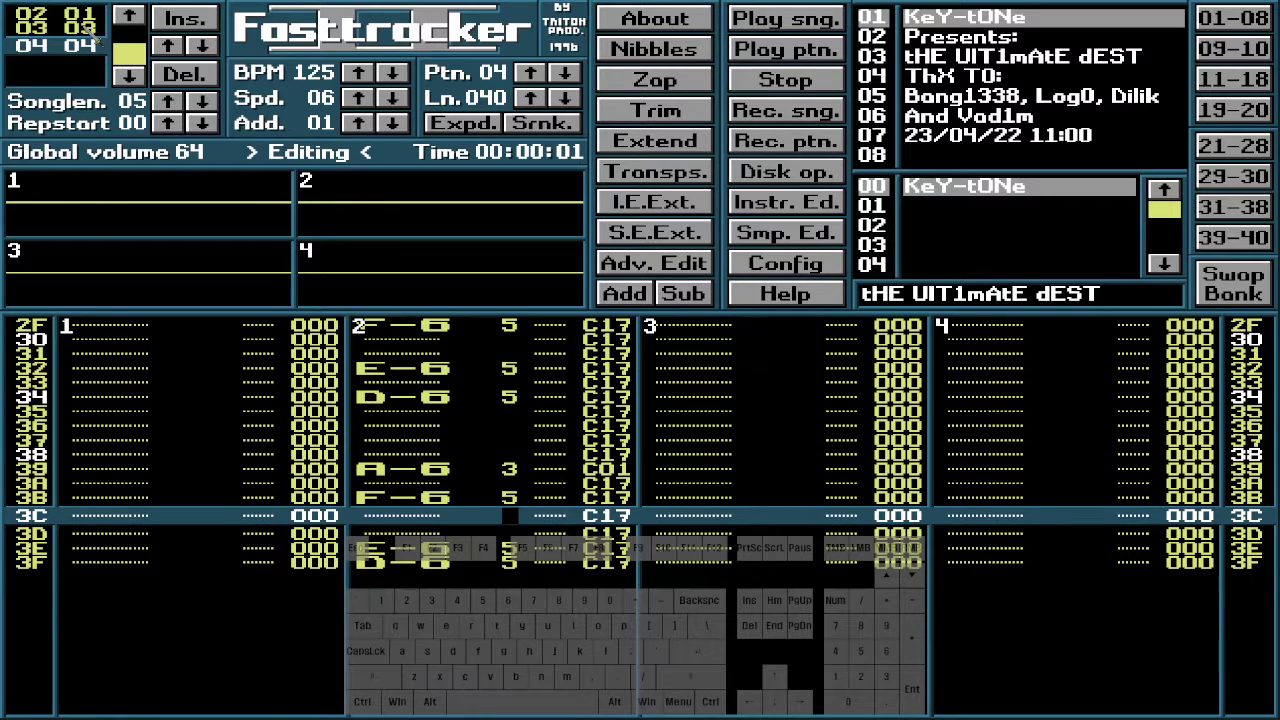
Replace channel 2 of pattern 04 with a copy of the cleaned channel 2 from pattern 03
{"action": "key", "text": "shift+Left"}
{"action": "left_click_drag", "start_coordinate": [463, 525], "coordinate": [478, 688]}
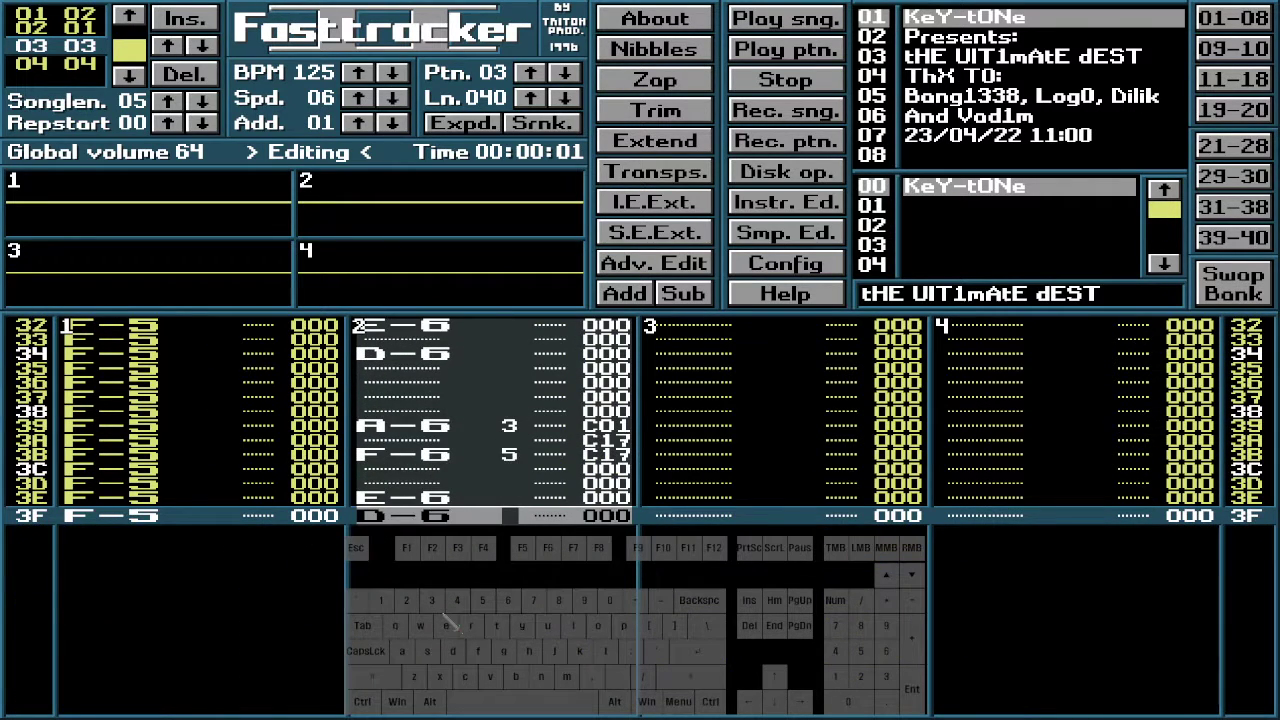
{"action": "left_click", "coordinate": [129, 78]}
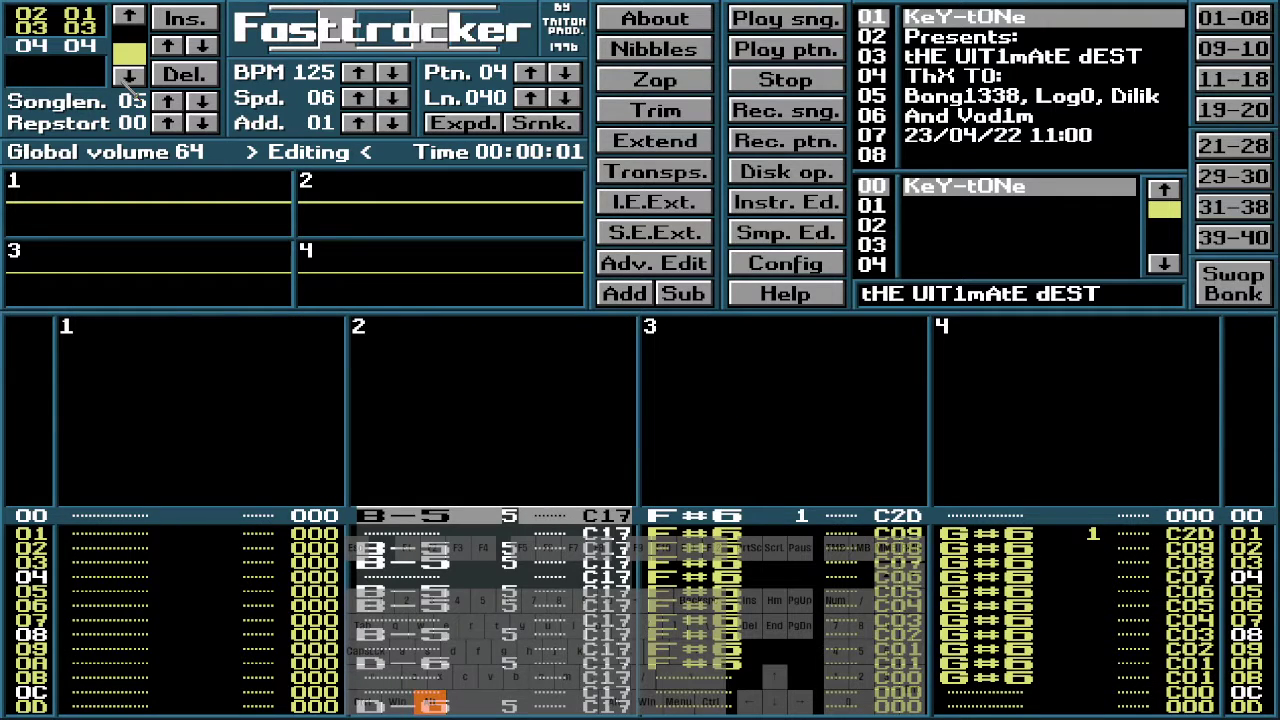
{"action": "key", "text": "alt+F5"}
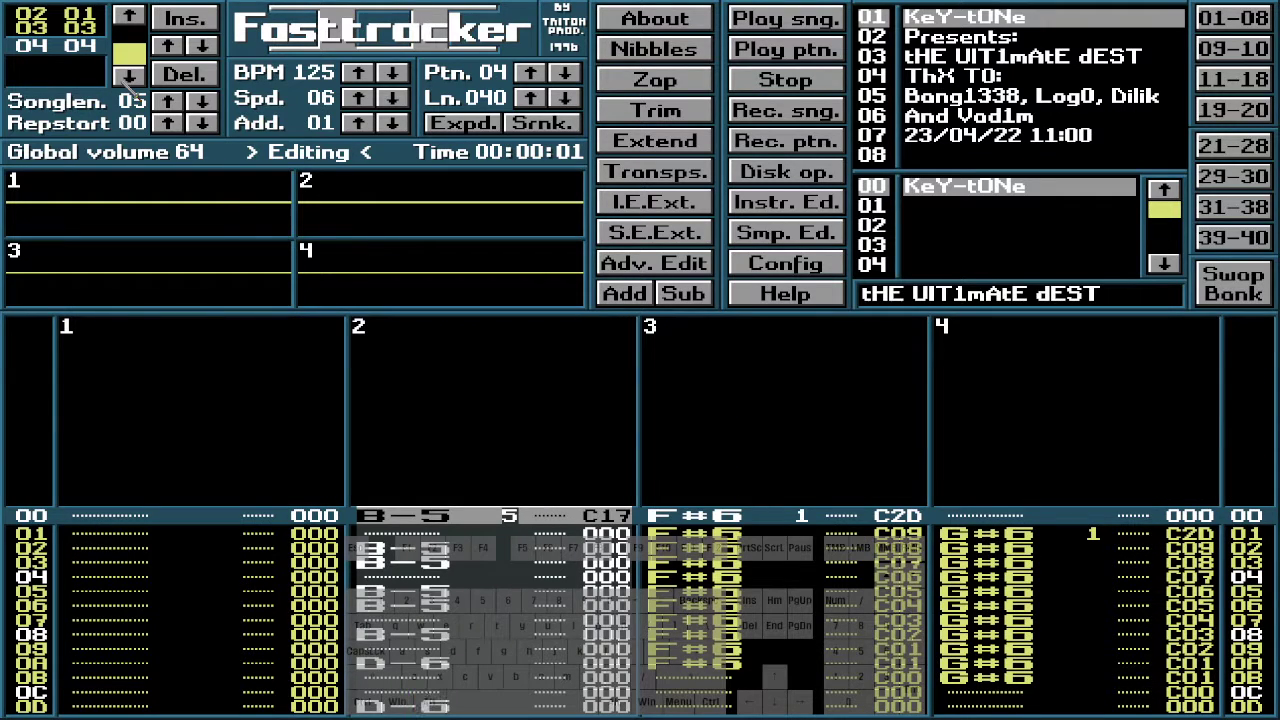
{"action": "scroll", "coordinate": [413, 492], "scroll_direction": "down", "scroll_amount": 11}
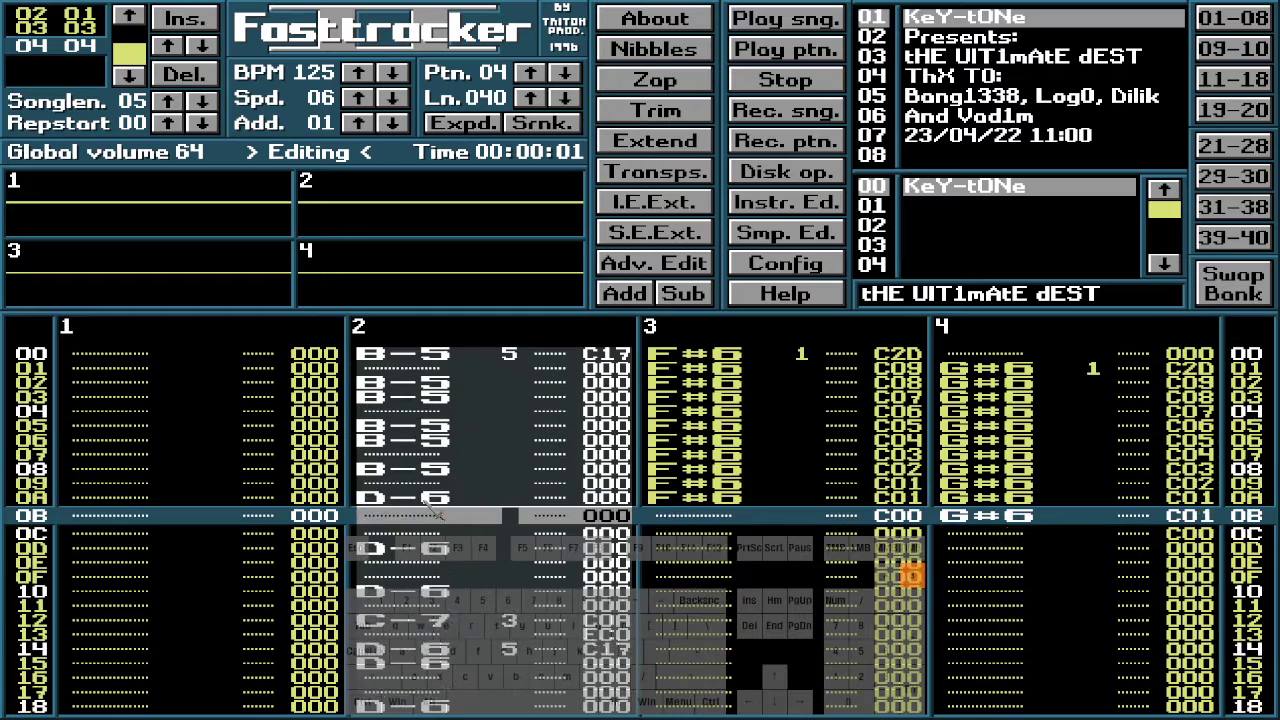
{"action": "left_click", "coordinate": [490, 472]}
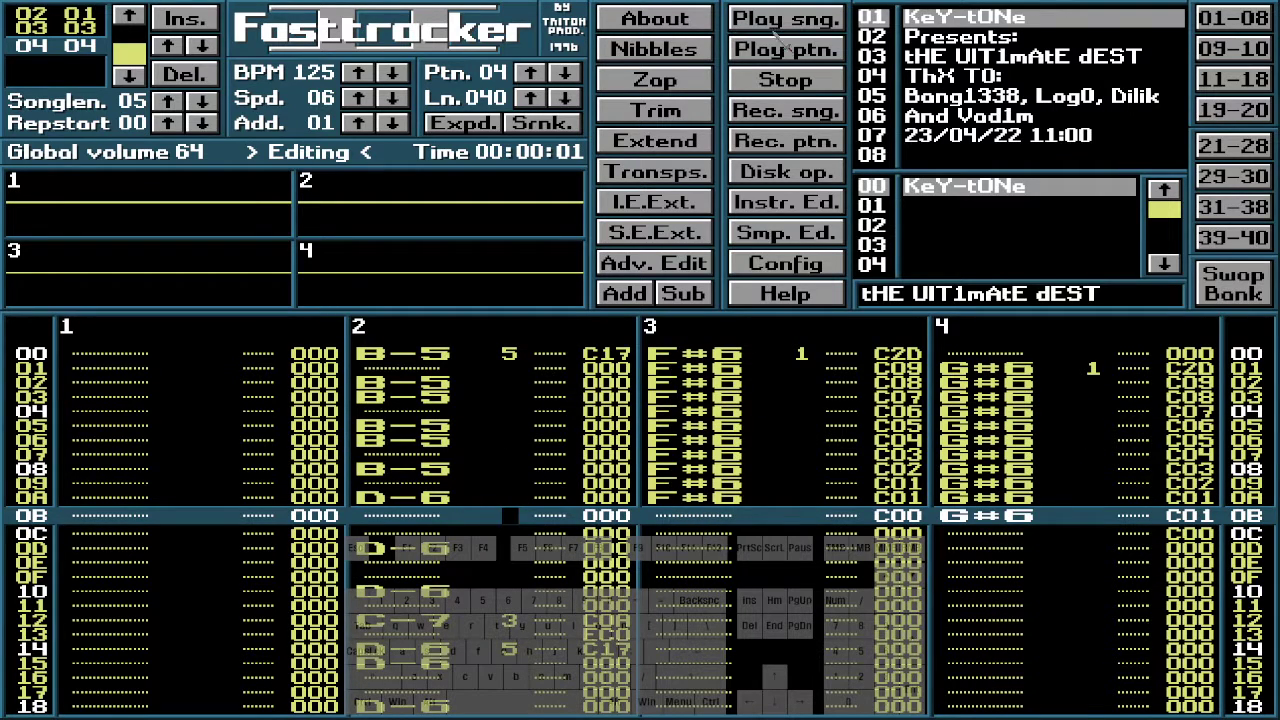
Play pattern 04, and play the whole song from its first position to check the edits
{"action": "key", "text": "Alt_R"}
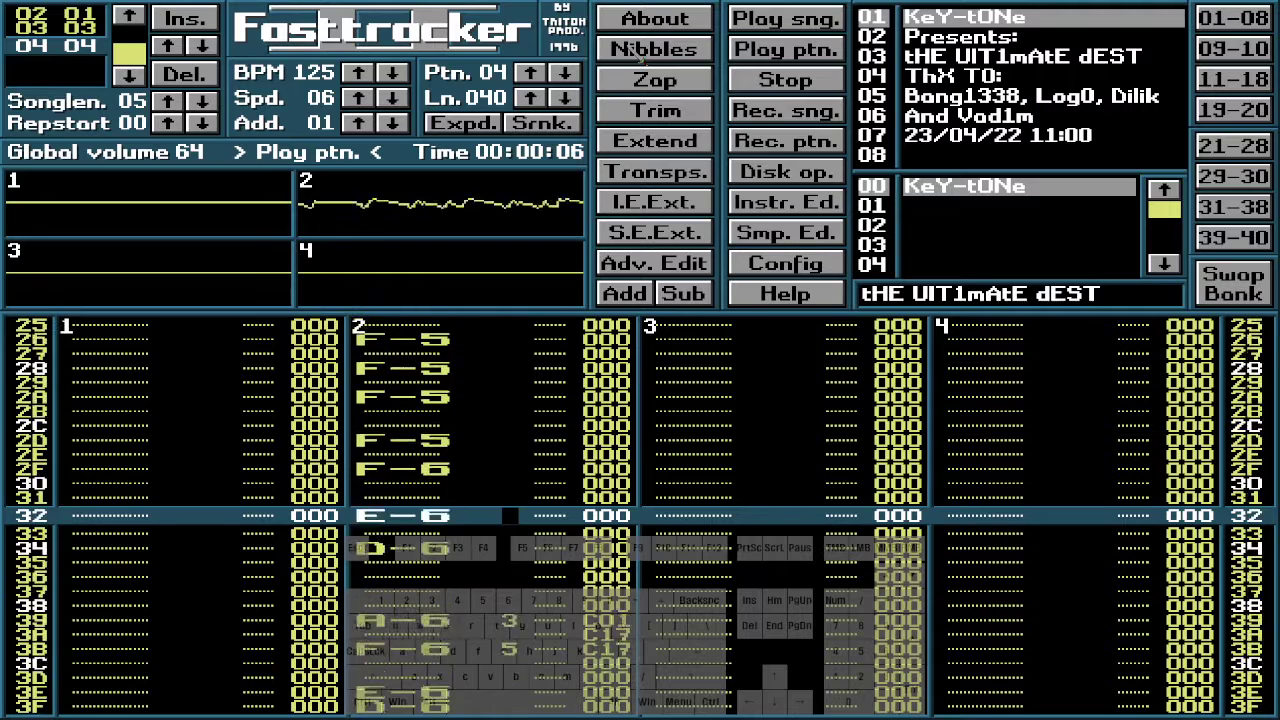
{"action": "key", "text": "space"}
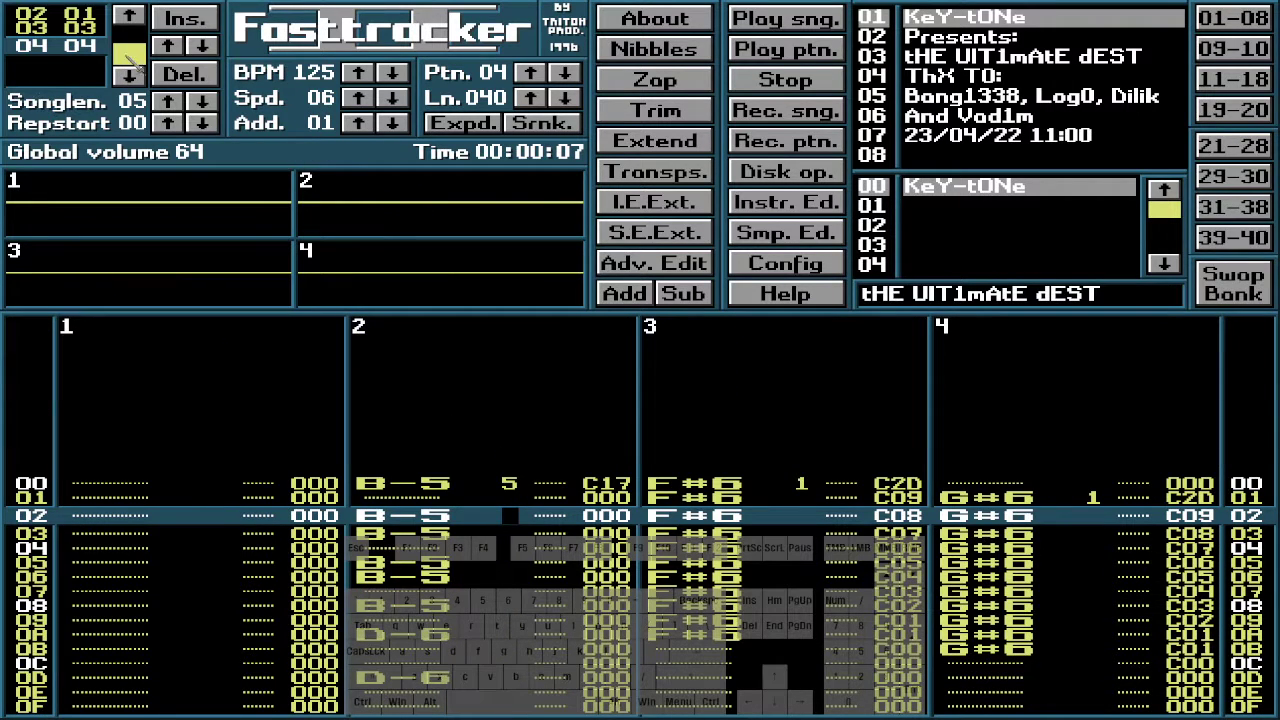
{"action": "left_click", "coordinate": [130, 15]}
{"action": "key", "text": "Control_R"}
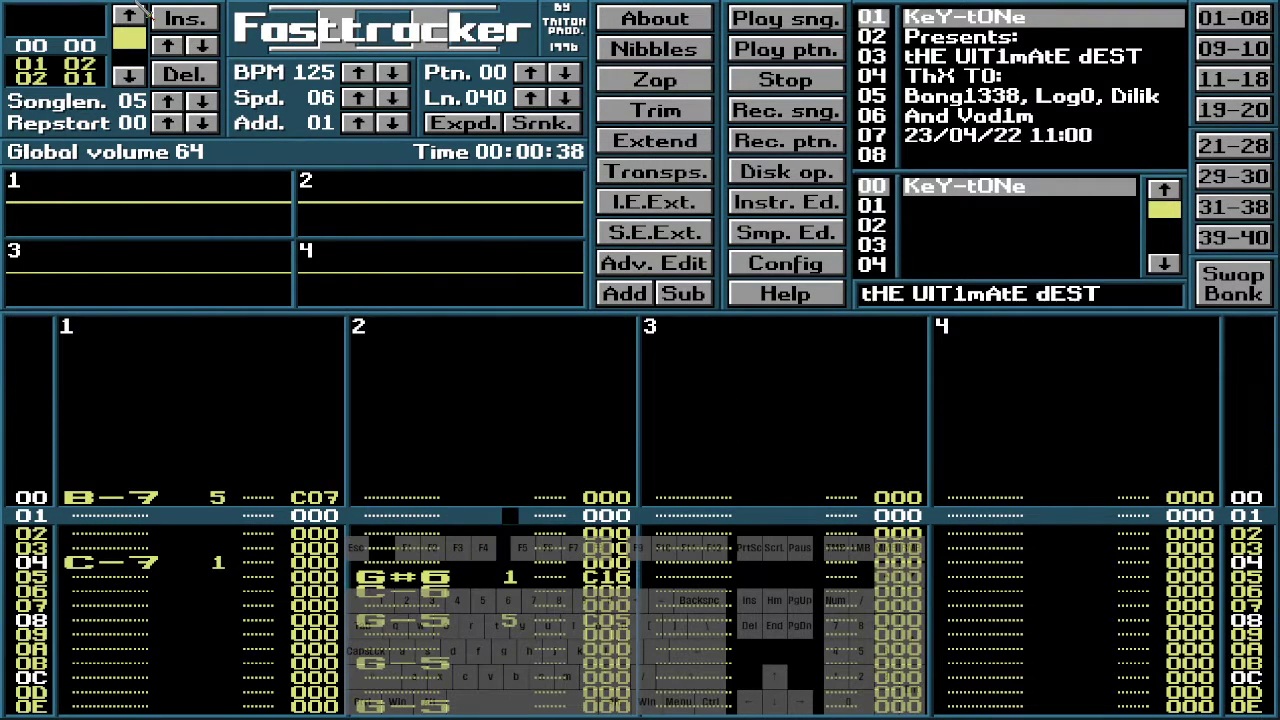
Browse the disk operations to the tHE_UIT1mAtE_dEST folder inside Downloads
{"action": "left_click", "coordinate": [818, 180]}
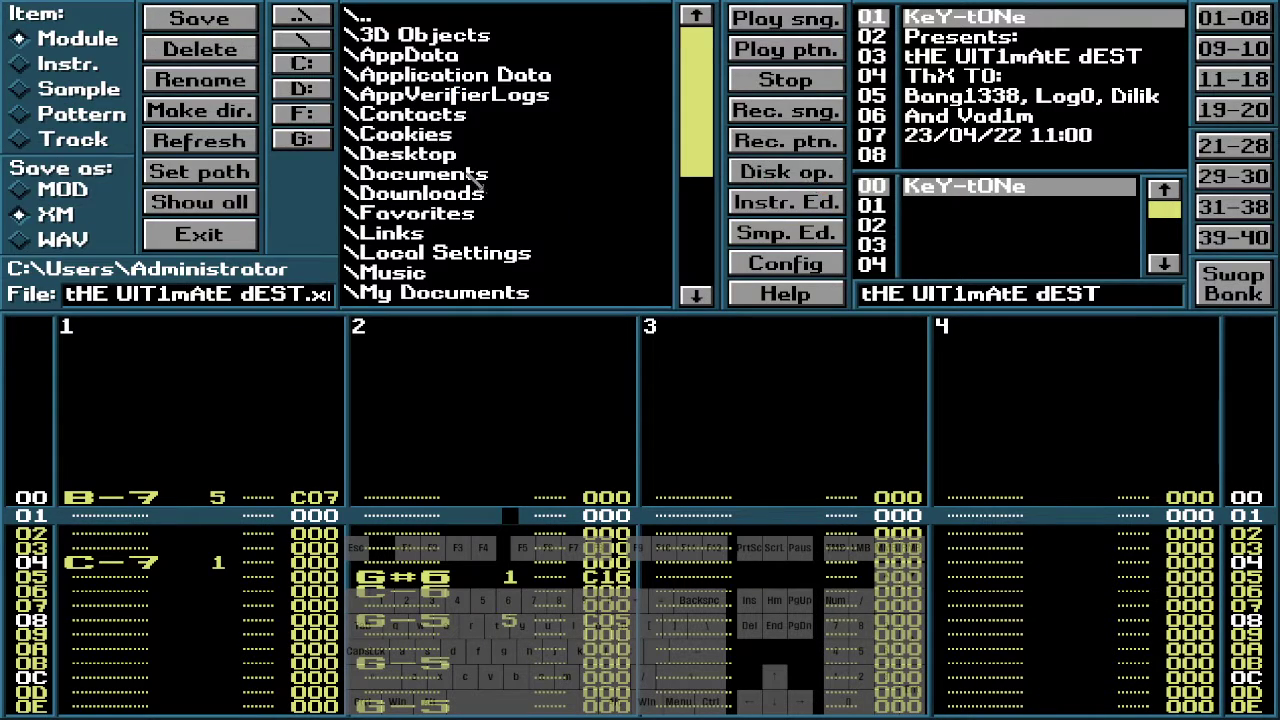
{"action": "left_click_drag", "start_coordinate": [688, 128], "coordinate": [688, 84]}
{"action": "left_click", "coordinate": [448, 177]}
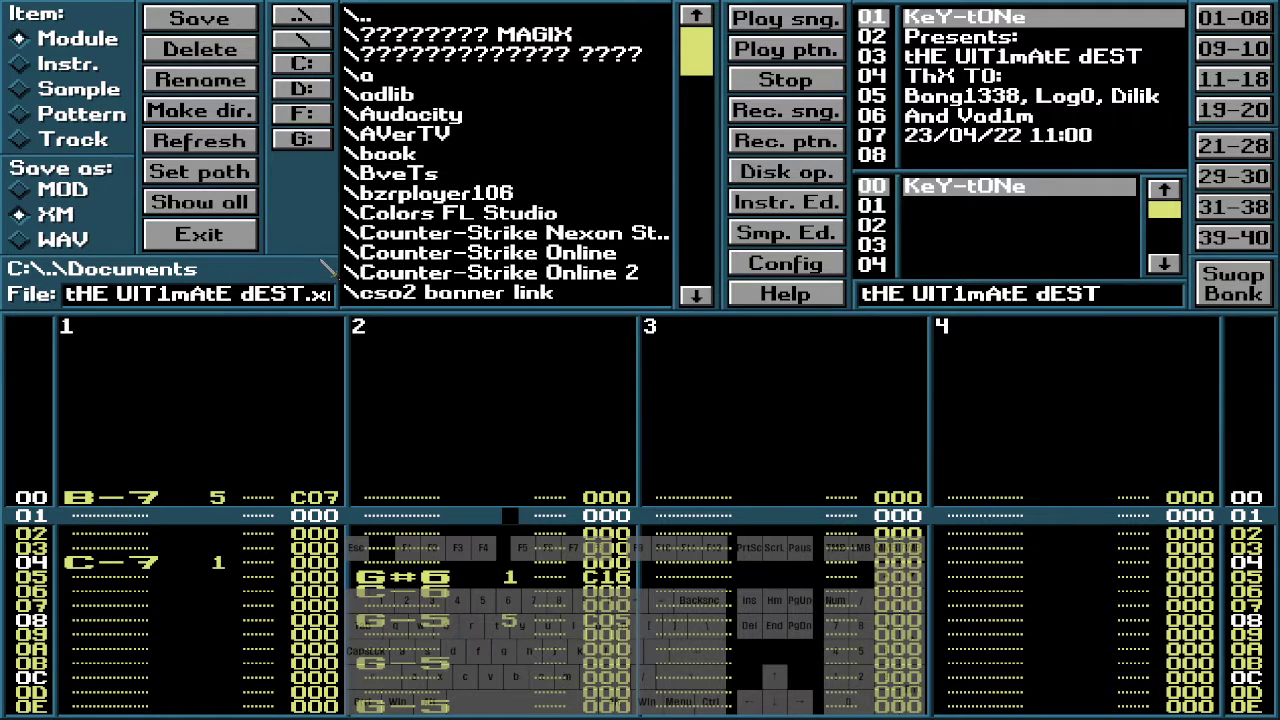
{"action": "left_click", "coordinate": [494, 15]}
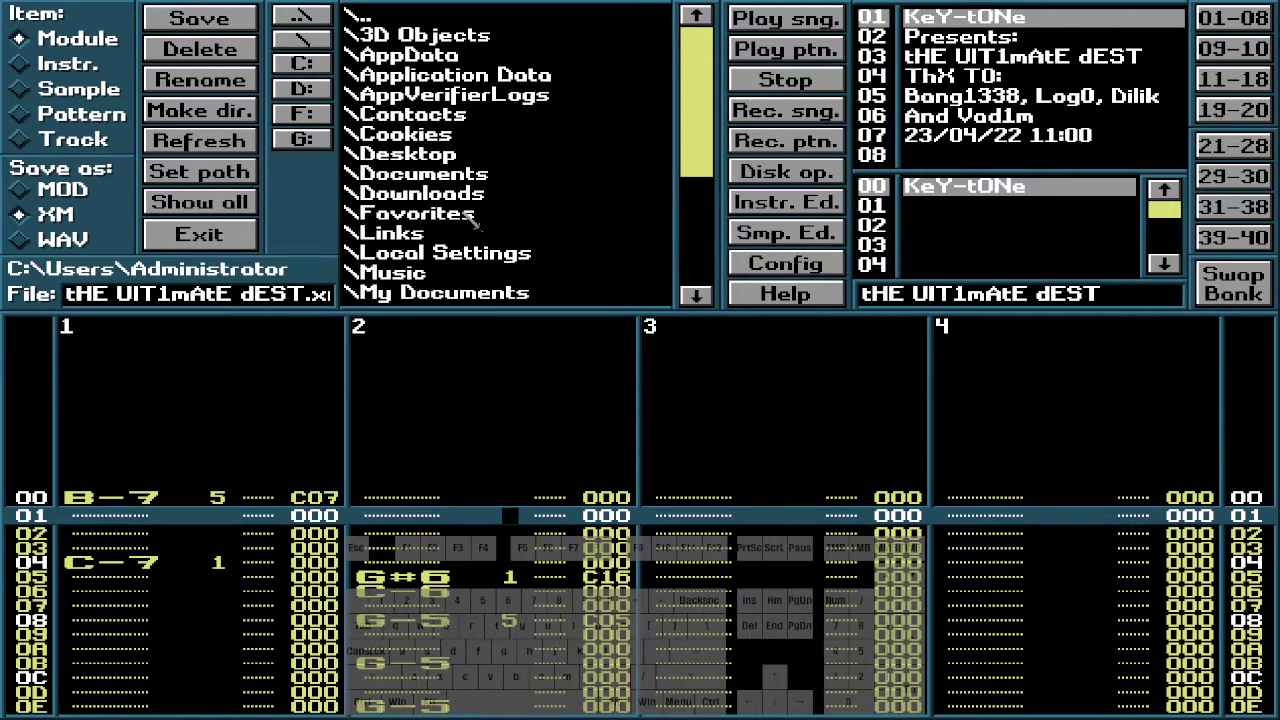
{"action": "left_click", "coordinate": [420, 193]}
{"action": "left_click_drag", "start_coordinate": [700, 35], "coordinate": [700, 222]}
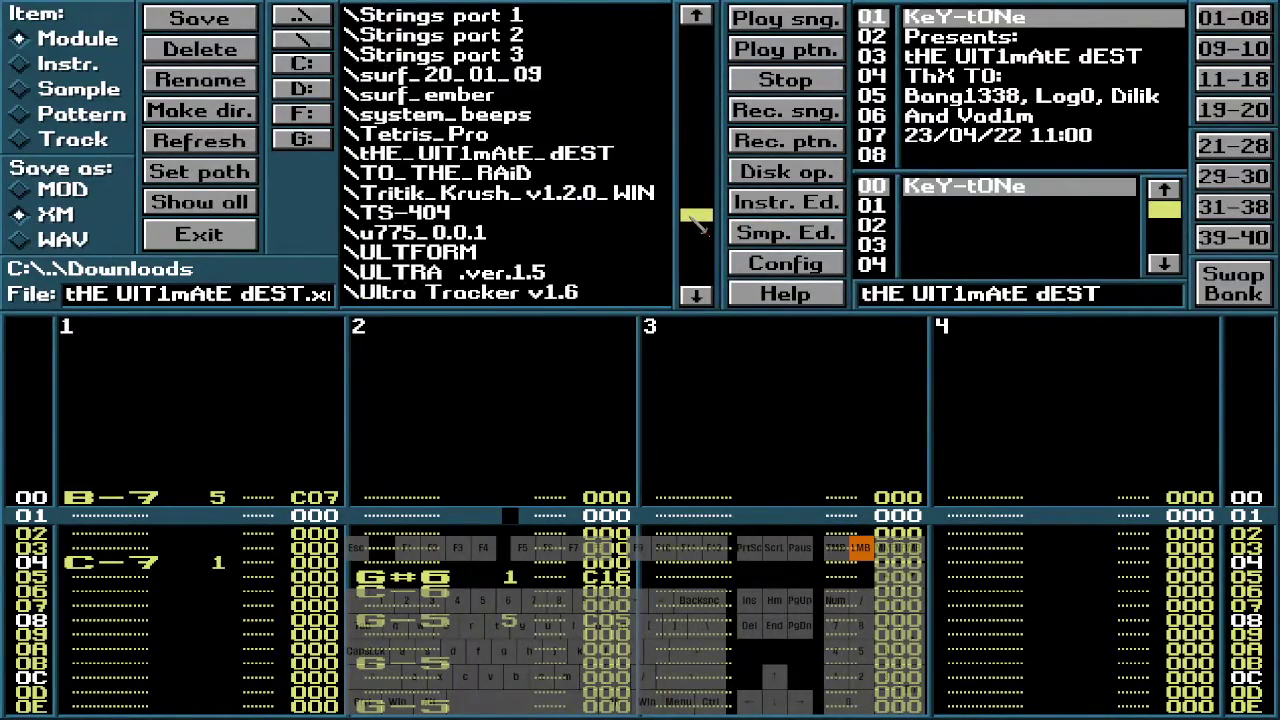
{"action": "left_click", "coordinate": [500, 156]}
{"action": "left_click", "coordinate": [239, 208]}
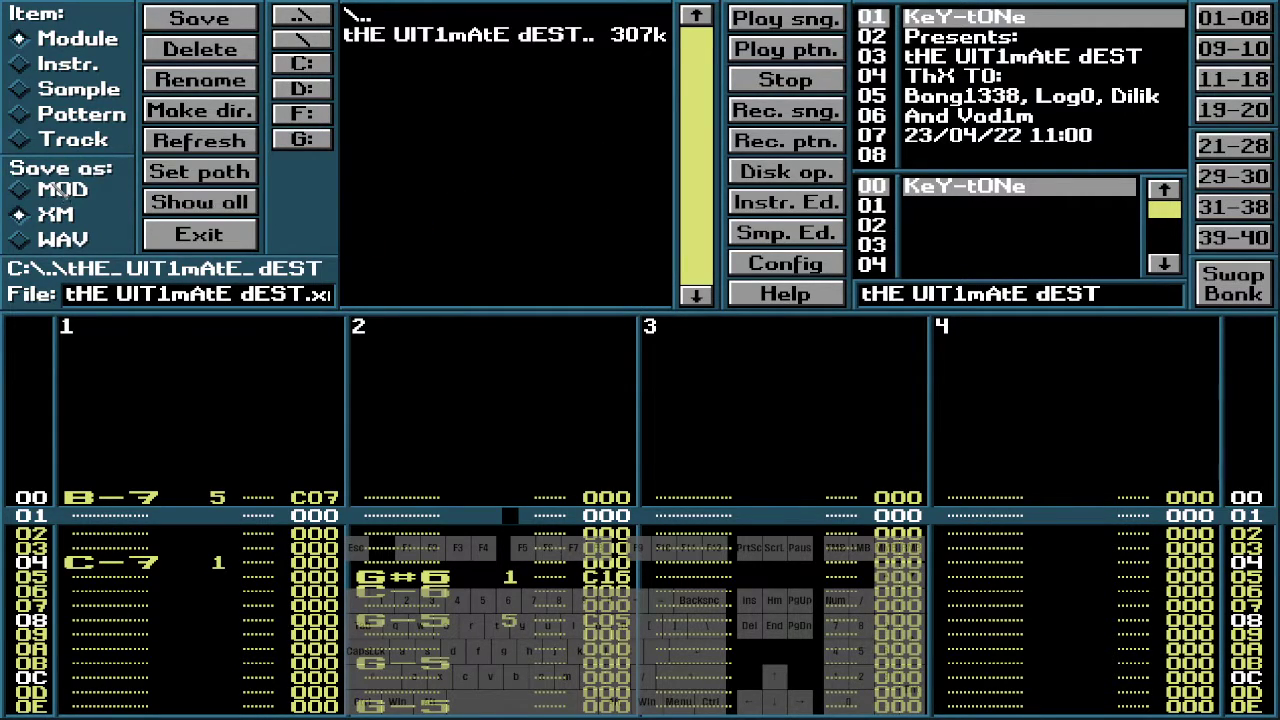
Save the song as a MOD module named tHE UIT1mAtE dEST.mod in this folder
{"action": "left_click", "coordinate": [62, 190]}
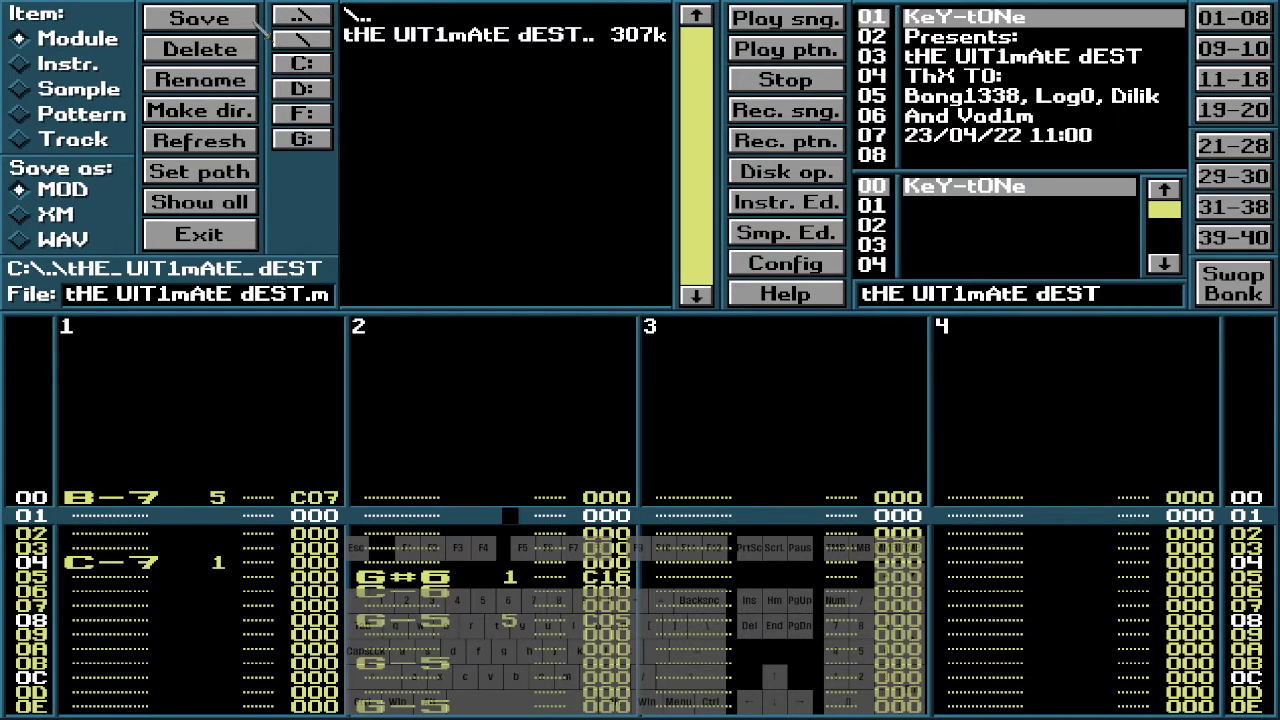
{"action": "left_click", "coordinate": [222, 22]}
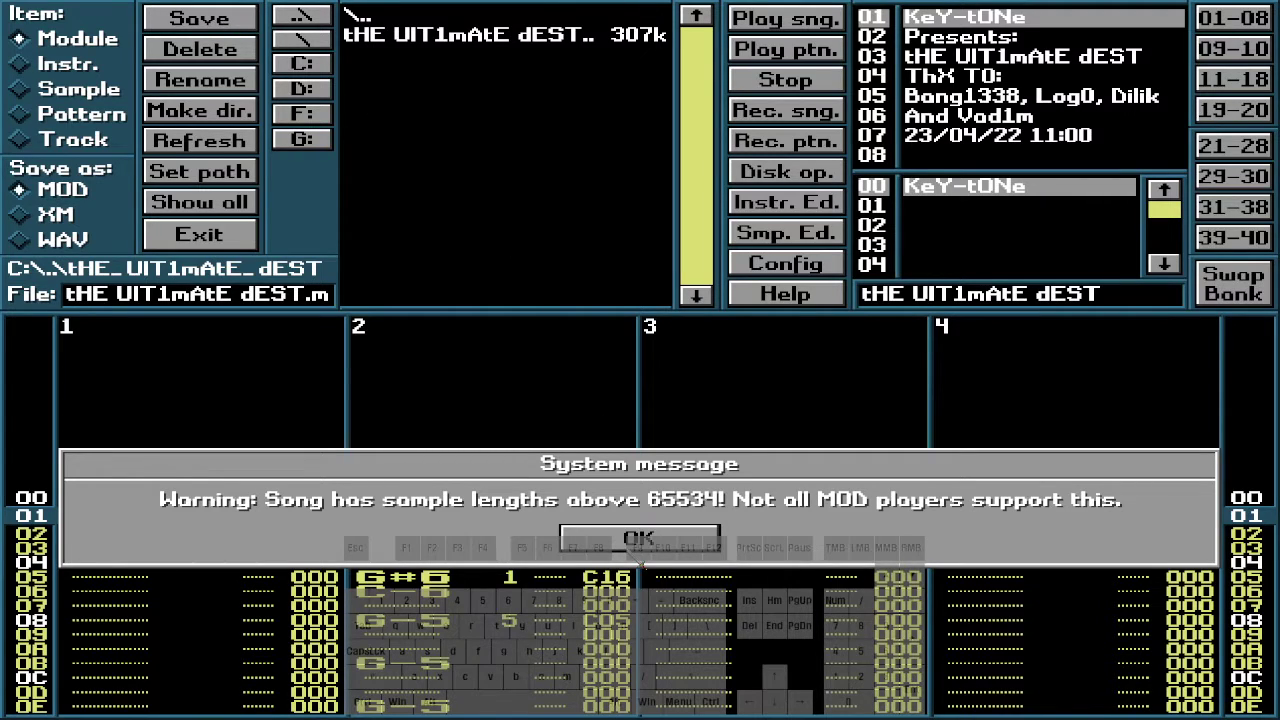
{"action": "left_click", "coordinate": [637, 546]}
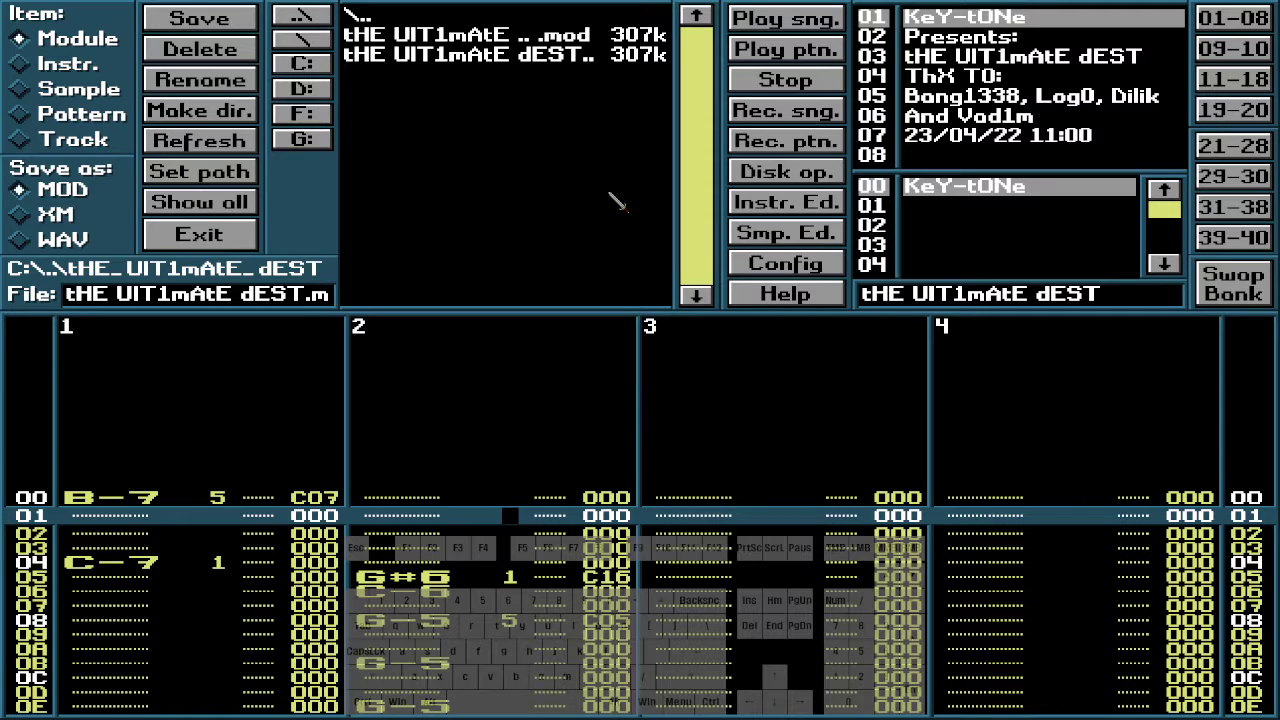
Switch to the tHE_UIT1mAtE_dEST folder in File Explorer and compare the file properties of the .mod and .pT36 modules
{"action": "key", "text": "alt+Tab"}
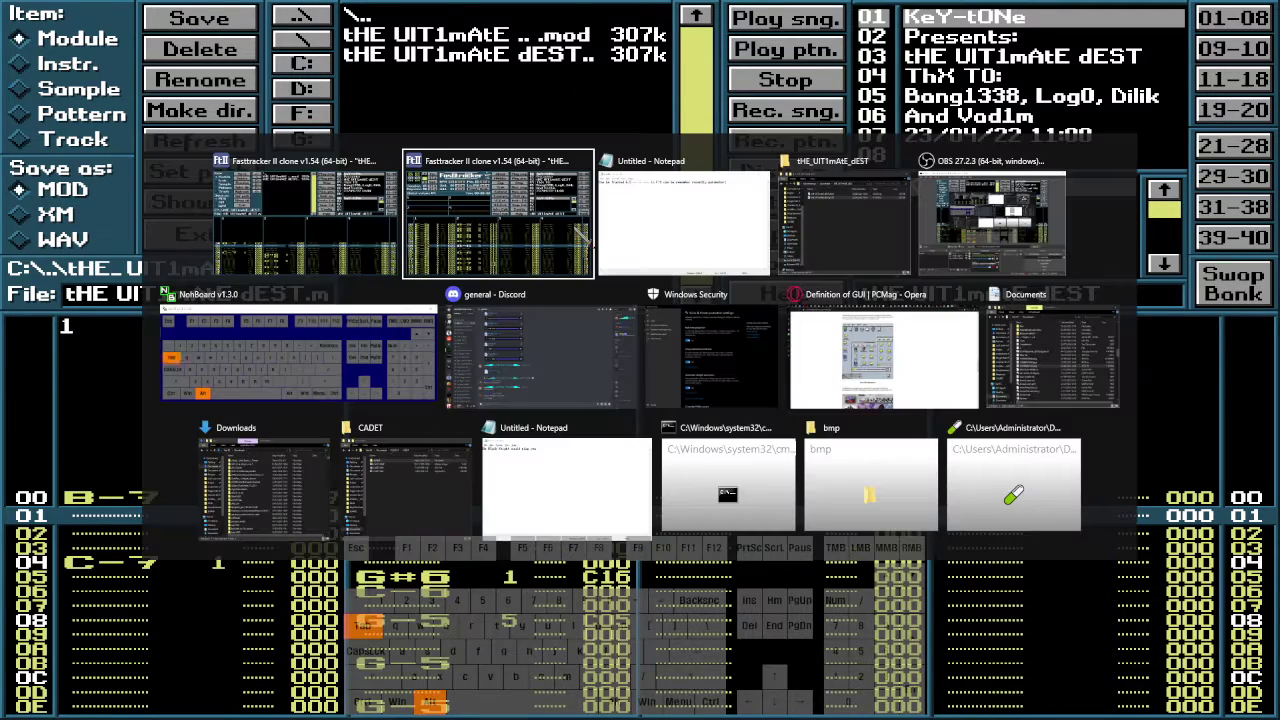
{"action": "key", "text": "alt+Tab"}
{"action": "key", "text": "alt+Tab"}
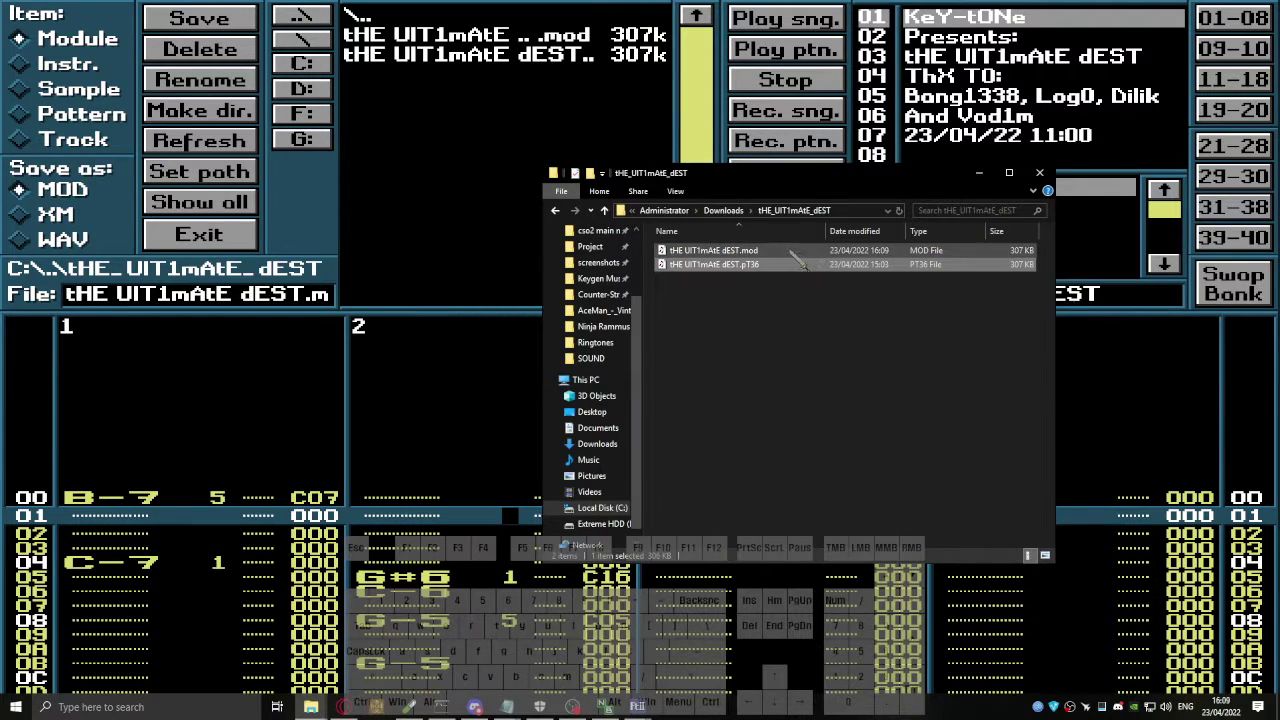
{"action": "left_click", "coordinate": [791, 253]}
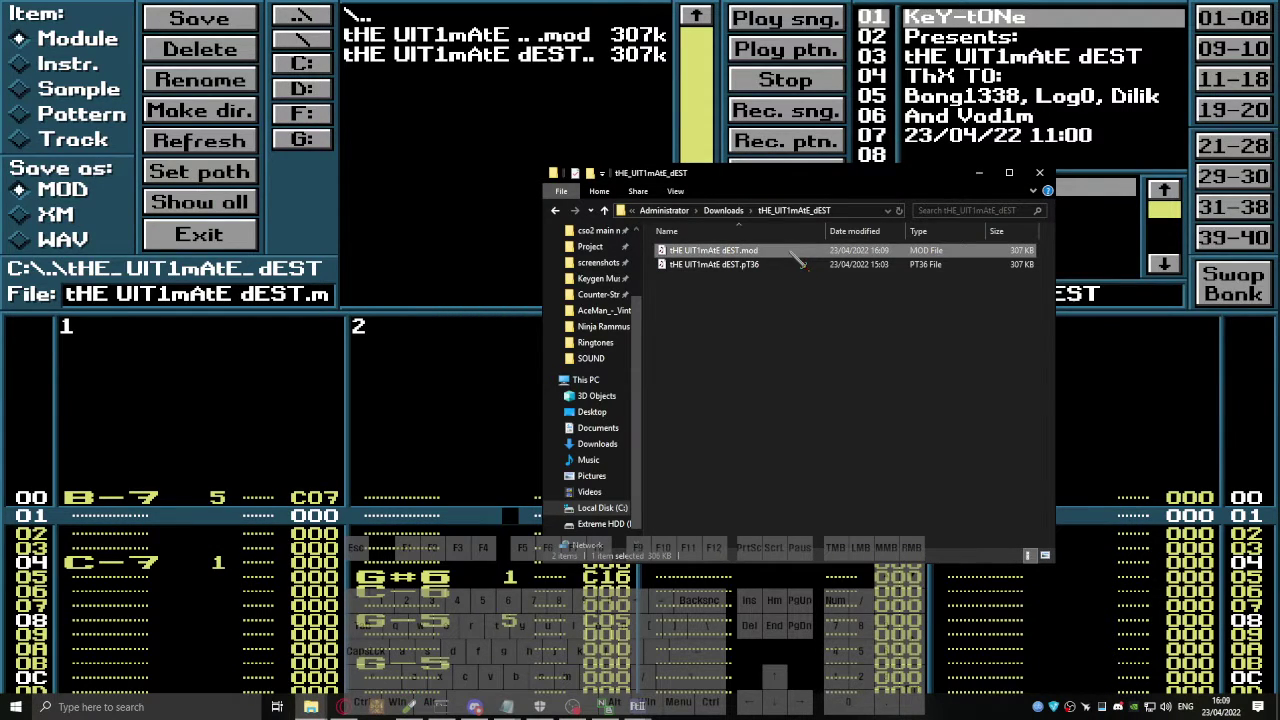
{"action": "key", "text": "alt+Return"}
{"action": "left_click_drag", "start_coordinate": [933, 264], "coordinate": [478, 251]}
{"action": "left_click", "coordinate": [714, 266]}
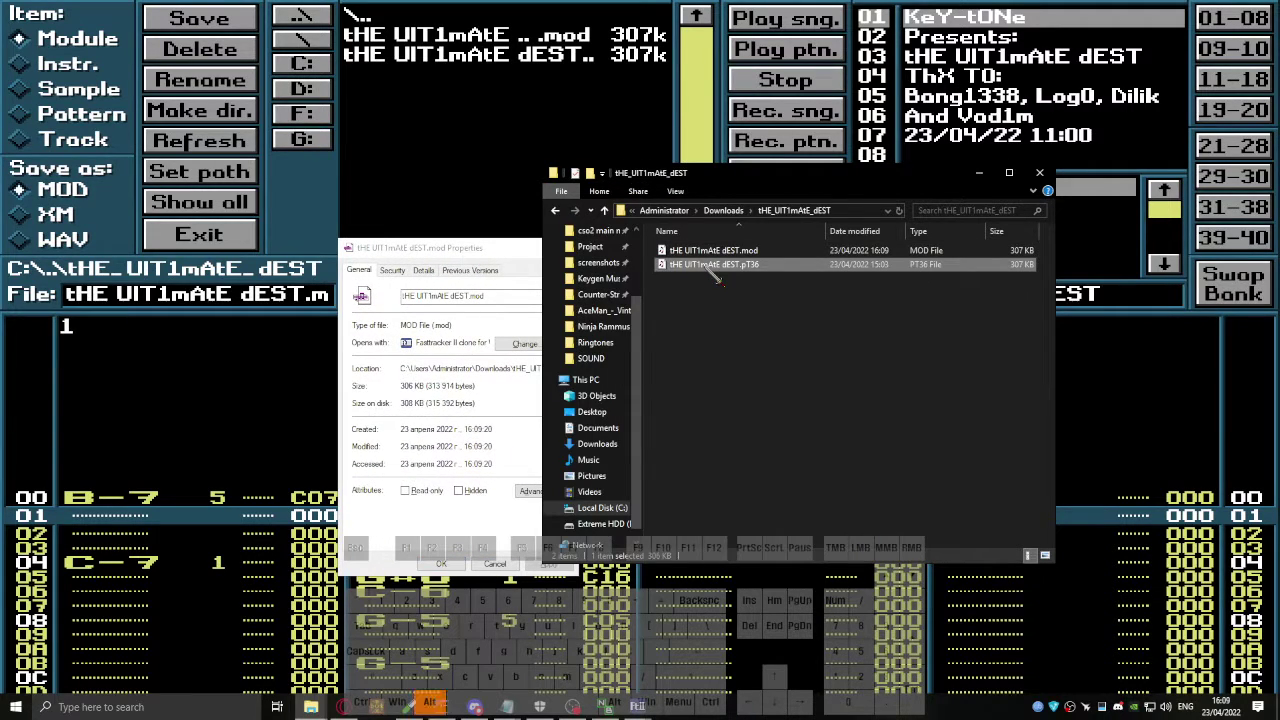
{"action": "key", "text": "alt+Return"}
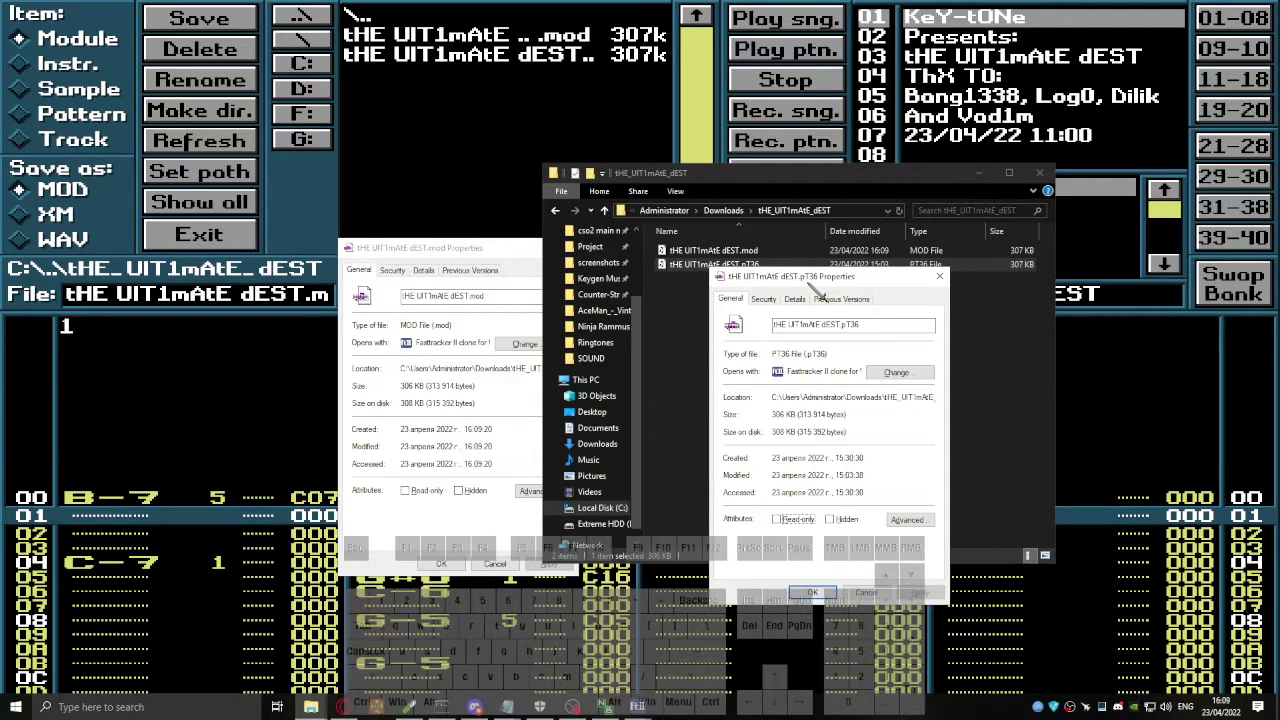
{"action": "left_click", "coordinate": [513, 252]}
{"action": "left_click", "coordinate": [568, 247]}
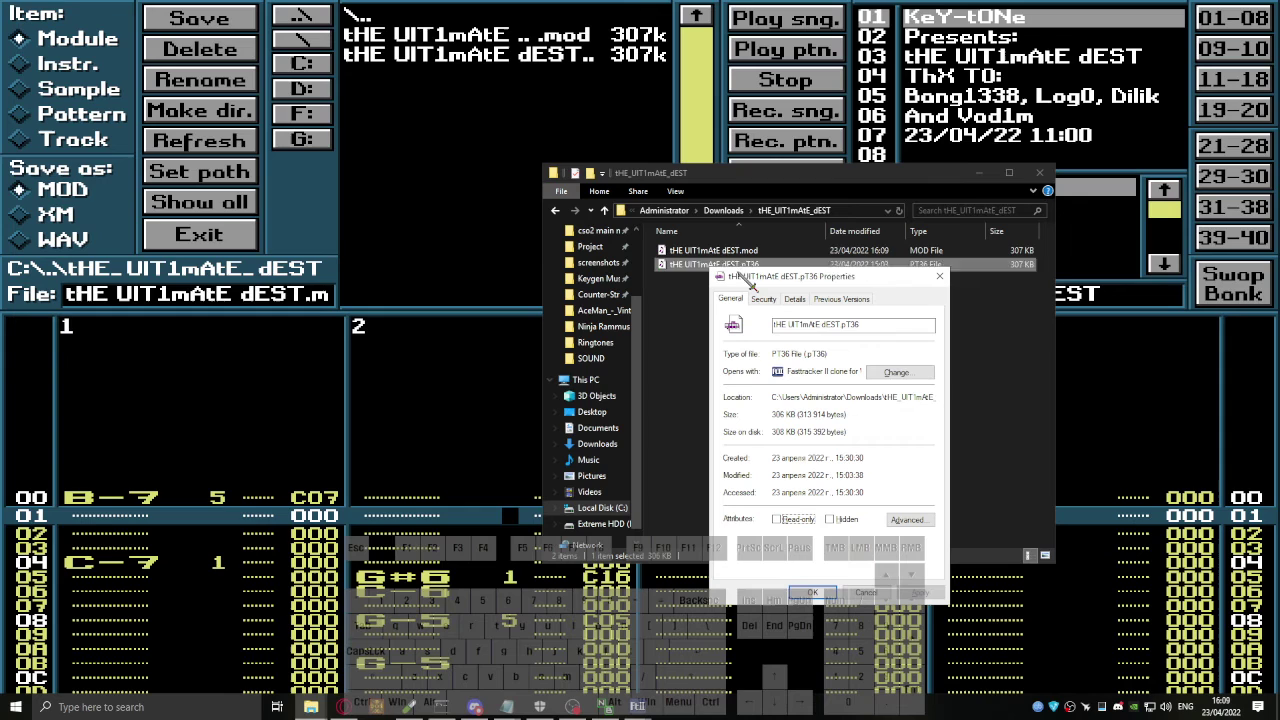
{"action": "left_click", "coordinate": [939, 280]}
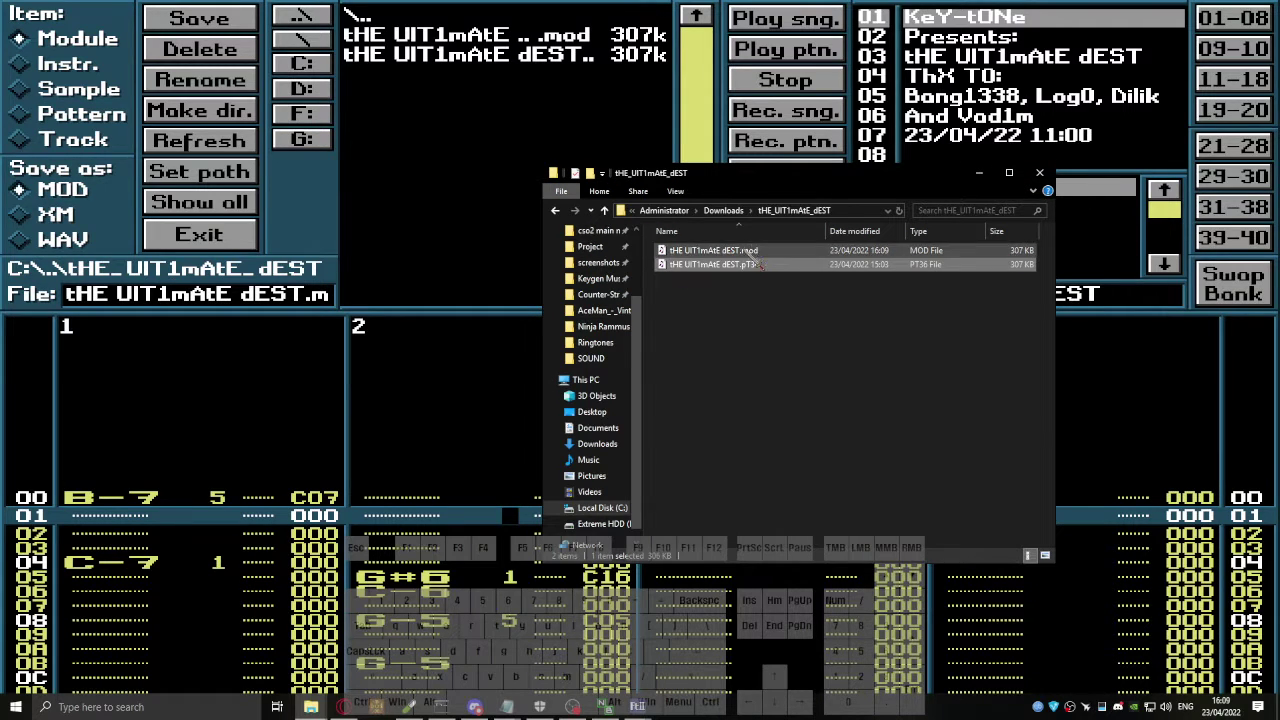
Switch to Discord and post tHE UIT1mAtE dEST.mod from the folder in the general channel
{"action": "left_click", "coordinate": [475, 707]}
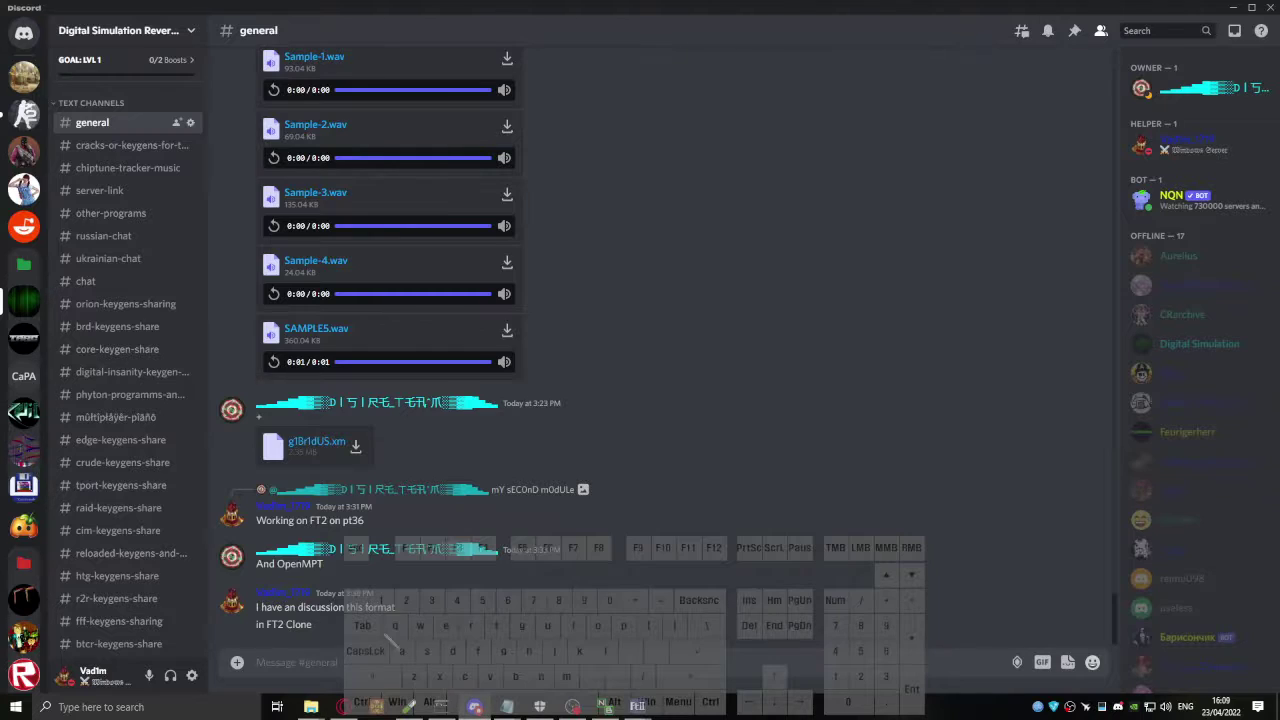
{"action": "key", "text": "alt+Tab"}
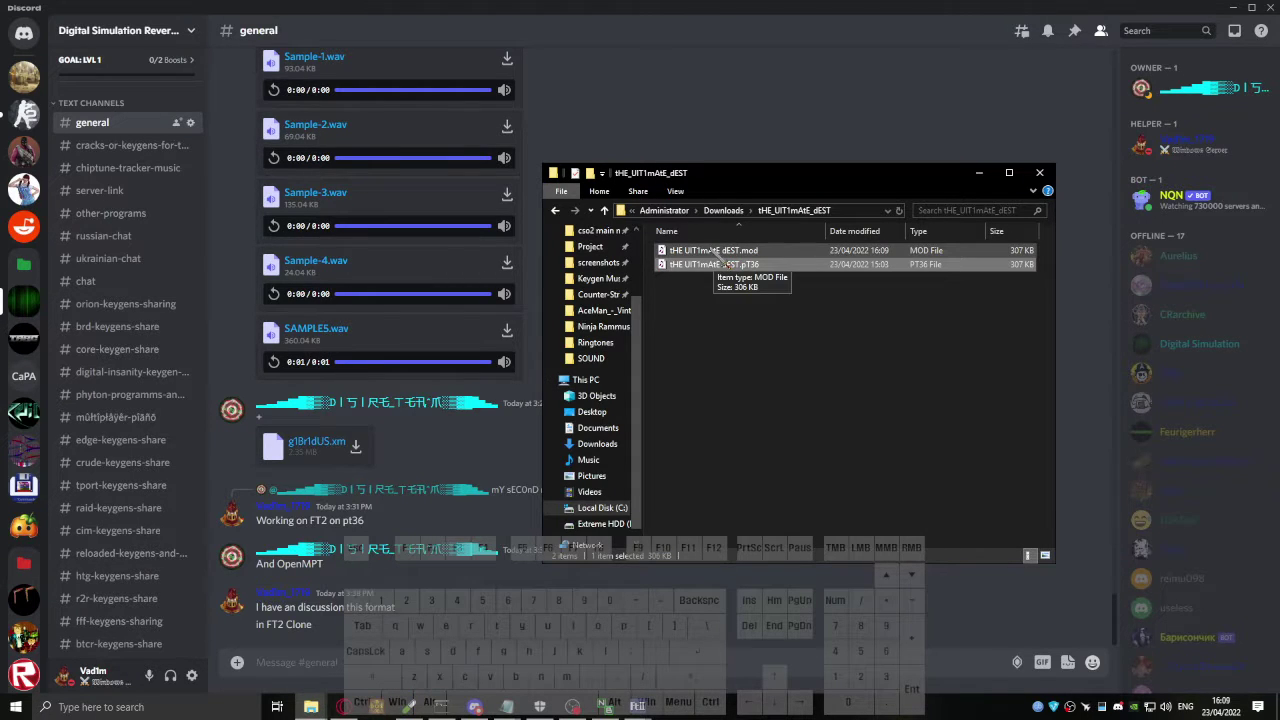
{"action": "left_click_drag", "start_coordinate": [722, 258], "coordinate": [430, 655]}
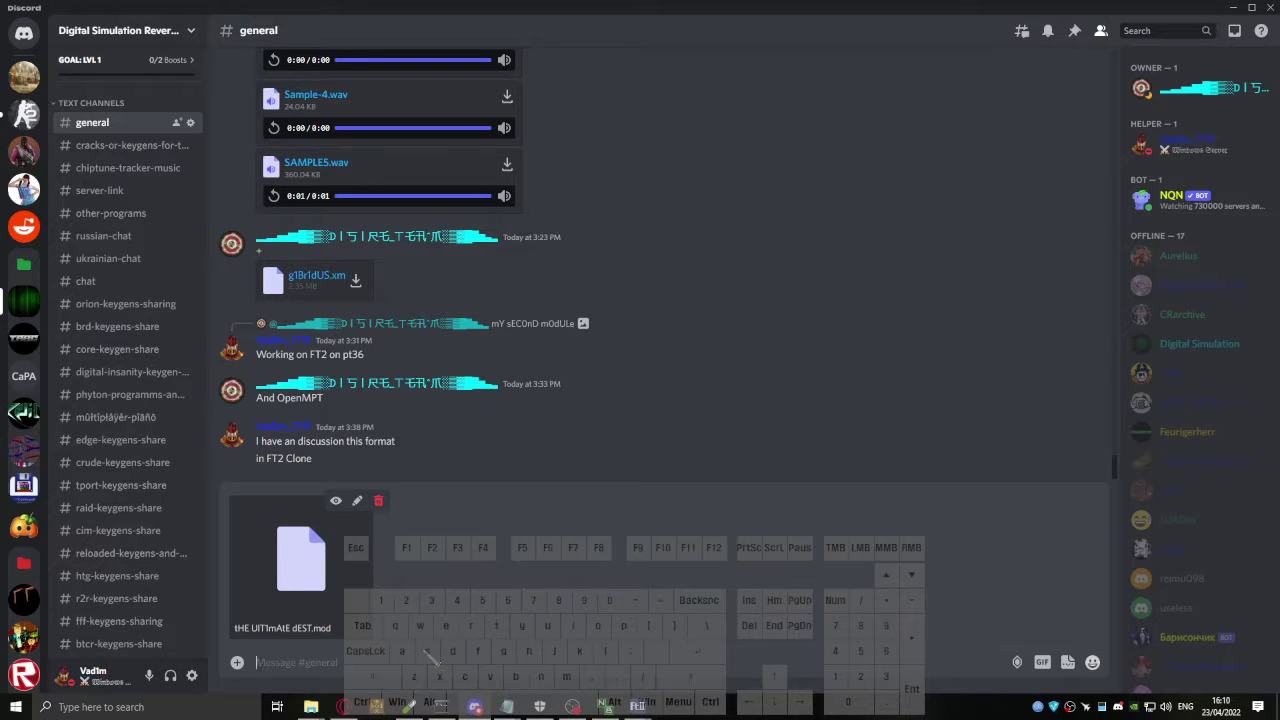
{"action": "key", "text": "Return"}
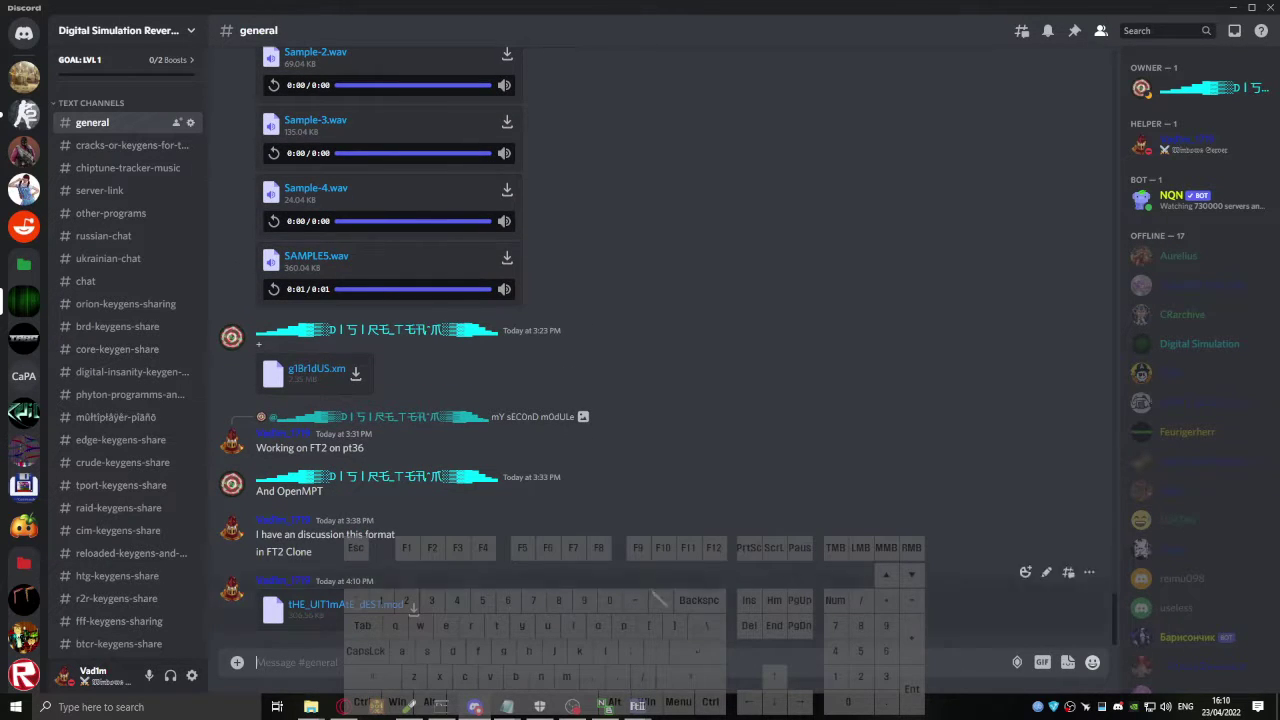
Download g1Br1dUS.xm from the Discord channel and close both open Fasttracker windows
{"action": "left_click", "coordinate": [356, 372]}
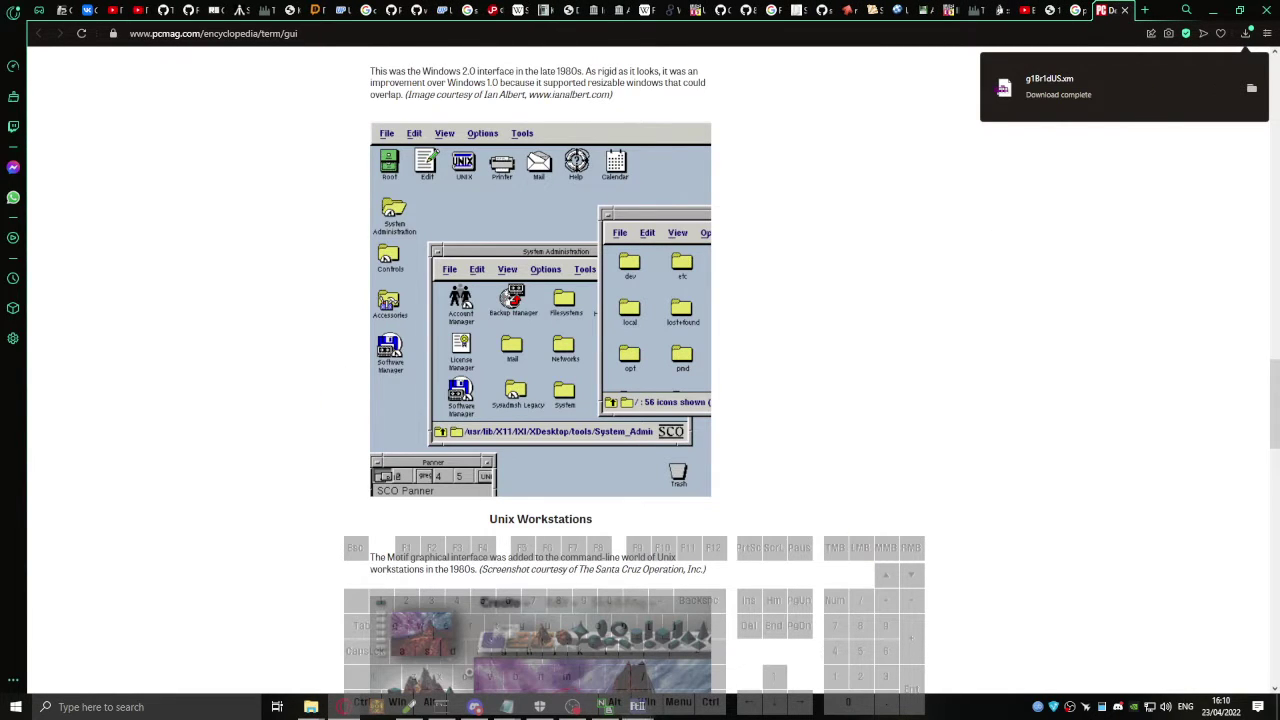
{"action": "mouse_move", "coordinate": [637, 707]}
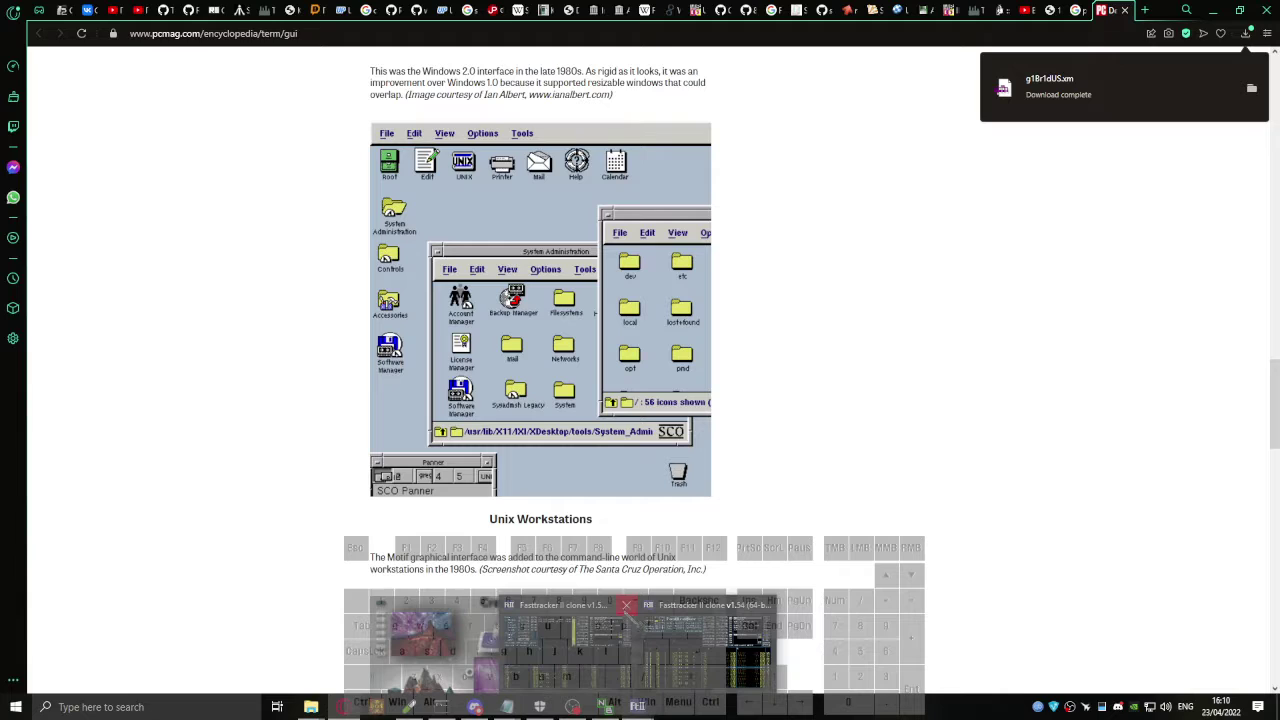
{"action": "left_click", "coordinate": [626, 605]}
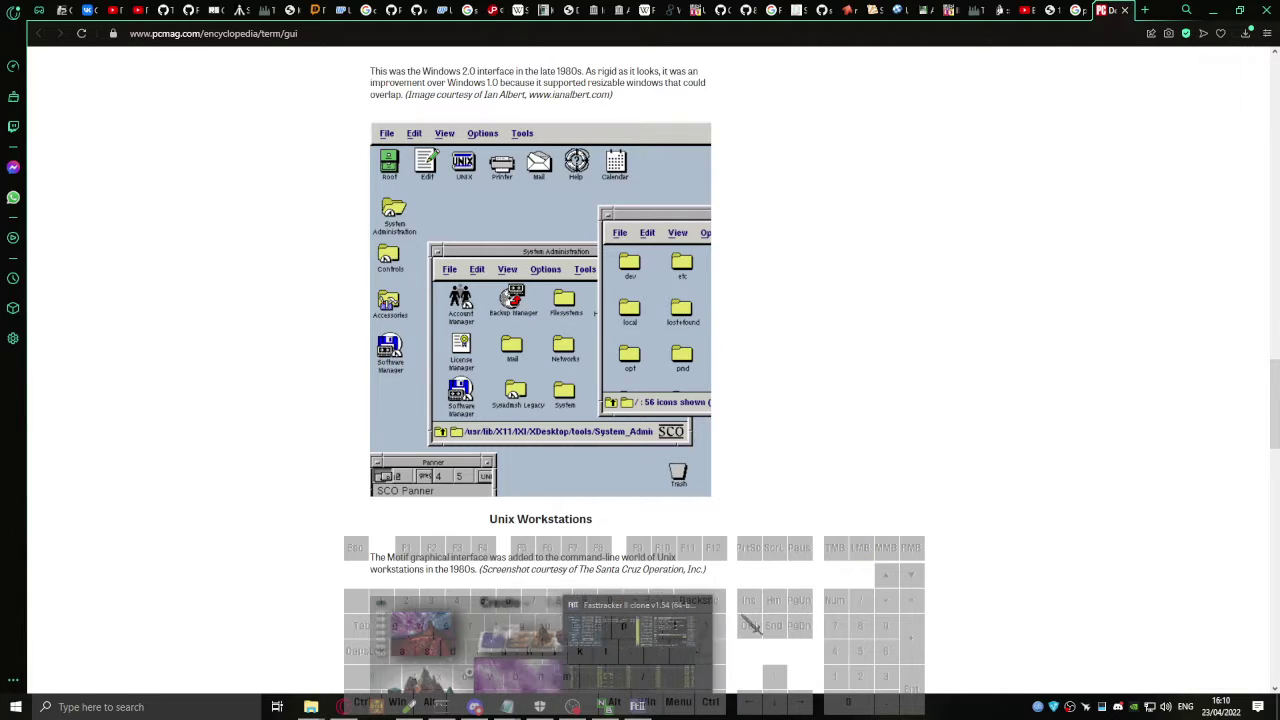
{"action": "left_click", "coordinate": [697, 605]}
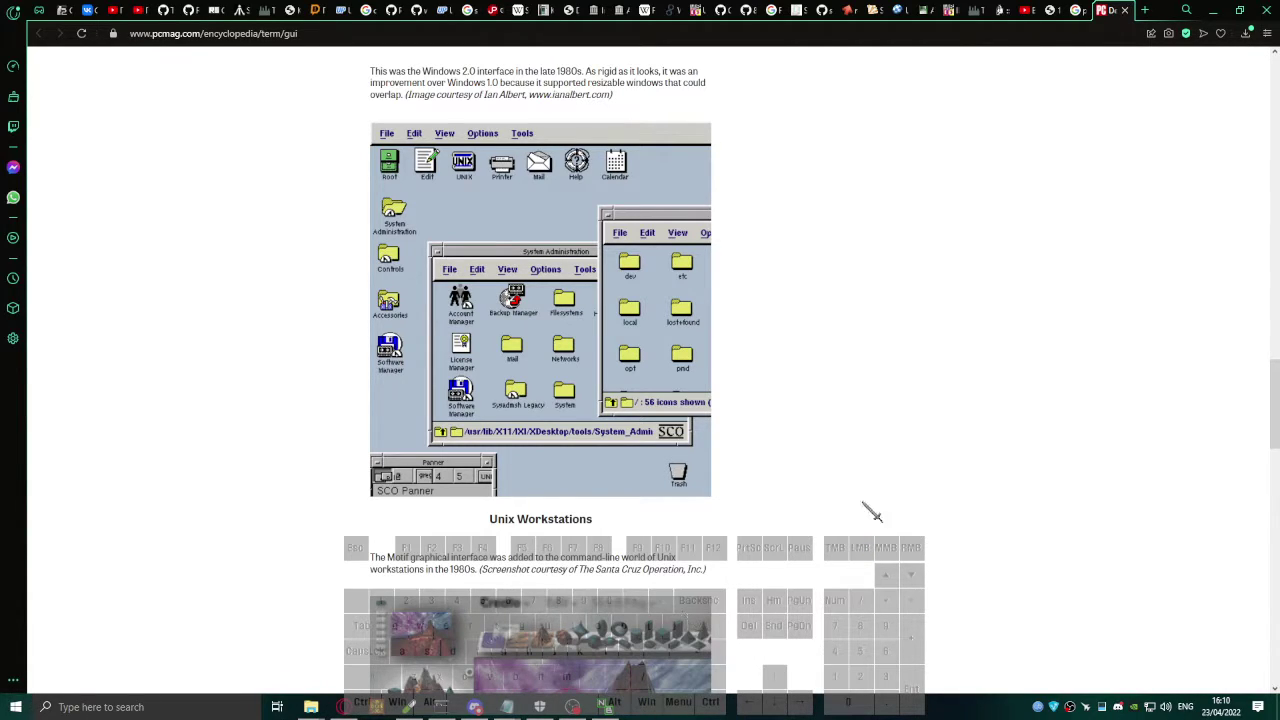
Open the downloaded g1Br1dUS.xm in Fasttracker from the browser's downloads, listen to it and stop the playback
{"action": "left_click", "coordinate": [1246, 35]}
{"action": "left_click", "coordinate": [1143, 137]}
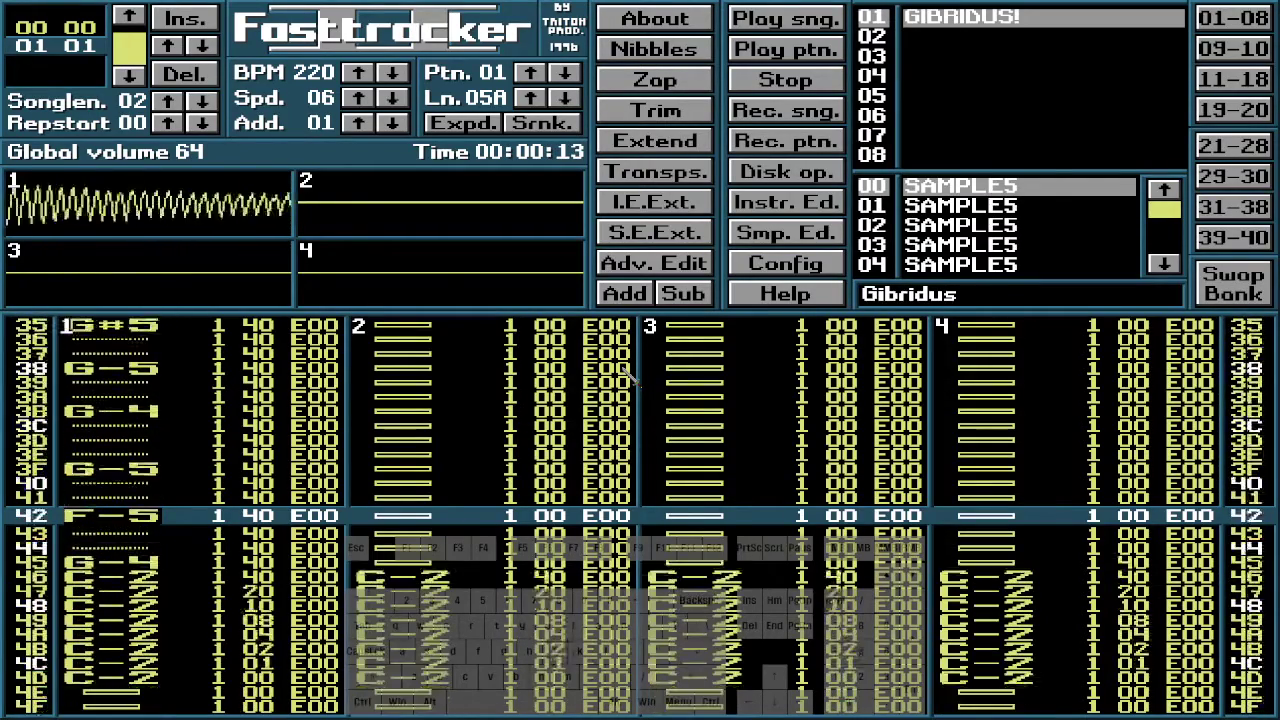
{"action": "key", "text": "space"}
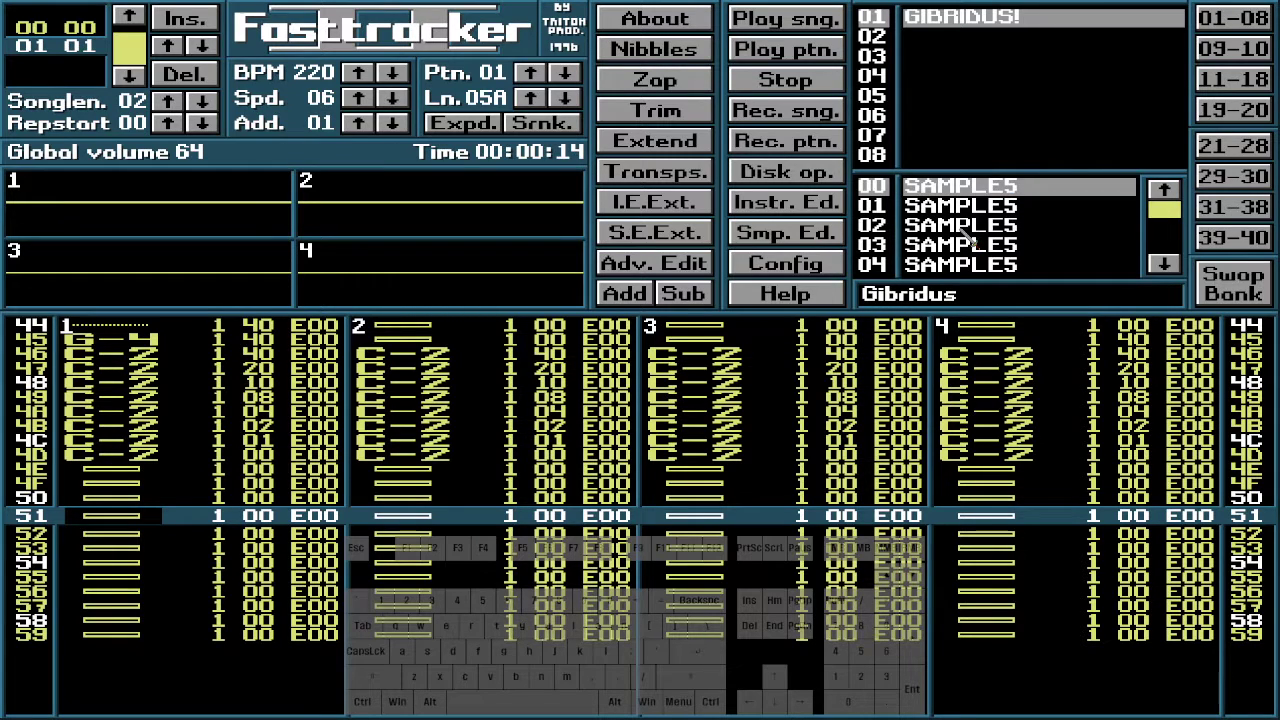
View the sample editor and the instrument editor for instrument 01, GIBRIDUS!
{"action": "left_click", "coordinate": [836, 240]}
{"action": "left_click", "coordinate": [822, 210]}
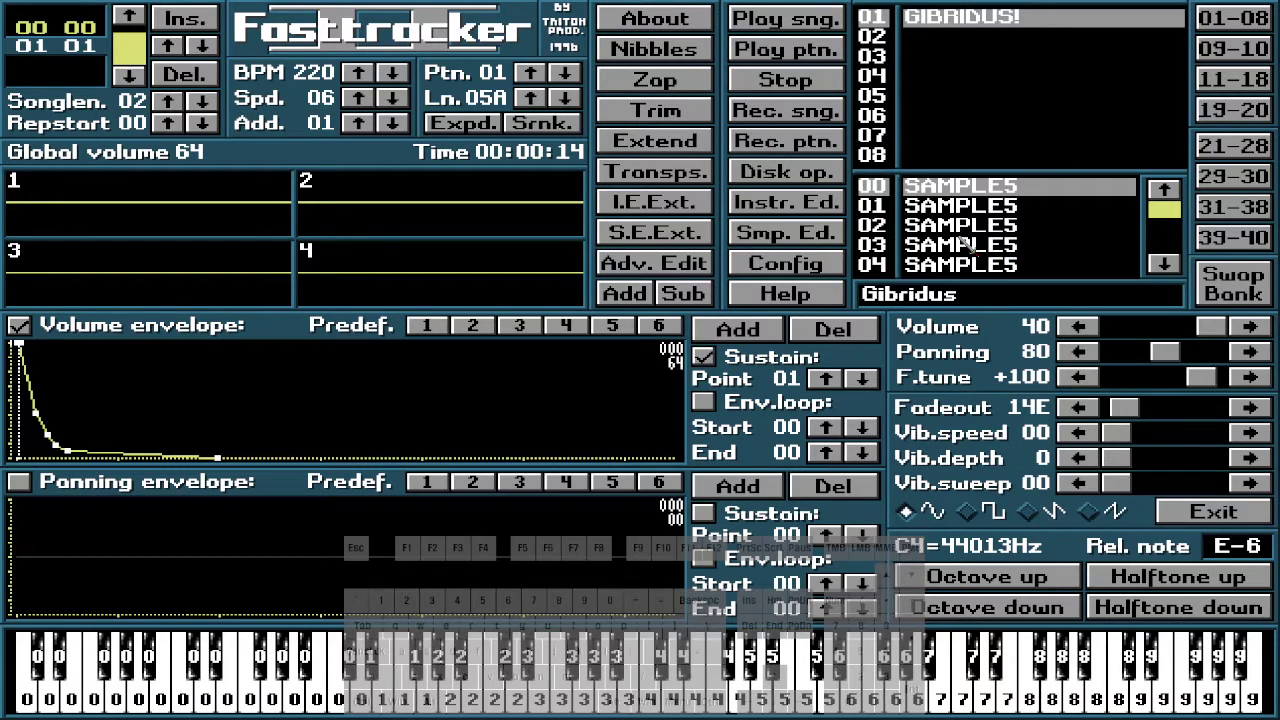
Look through the notes and effects in pattern 01 of the module
{"action": "left_click", "coordinate": [822, 265]}
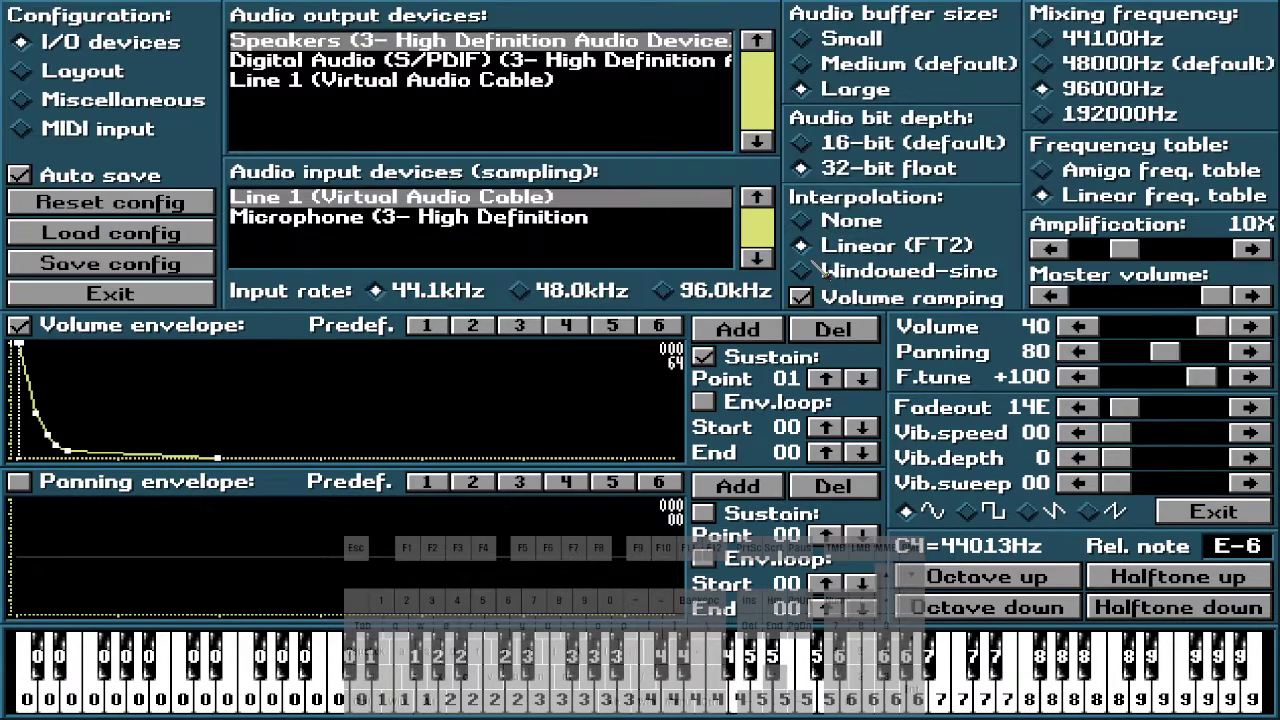
{"action": "left_click", "coordinate": [183, 298]}
{"action": "left_click", "coordinate": [790, 238]}
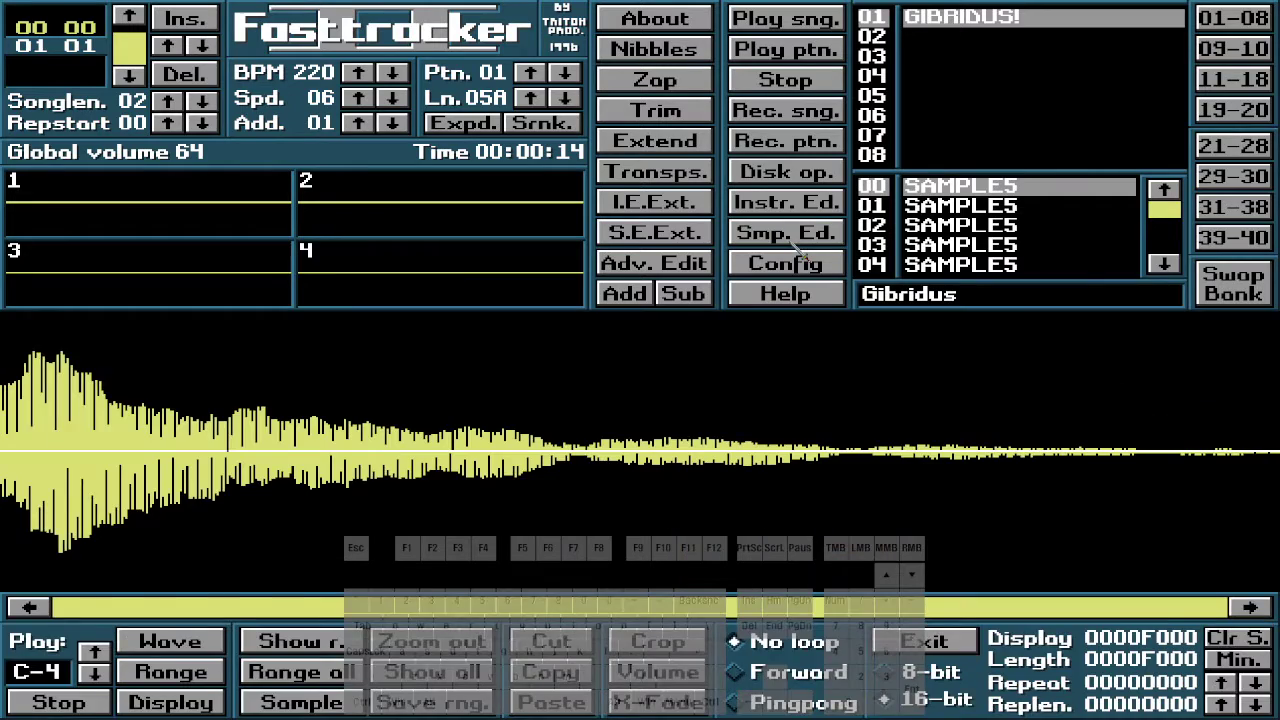
{"action": "left_click", "coordinate": [790, 244]}
{"action": "scroll", "coordinate": [780, 420], "scroll_direction": "up", "scroll_amount": 8}
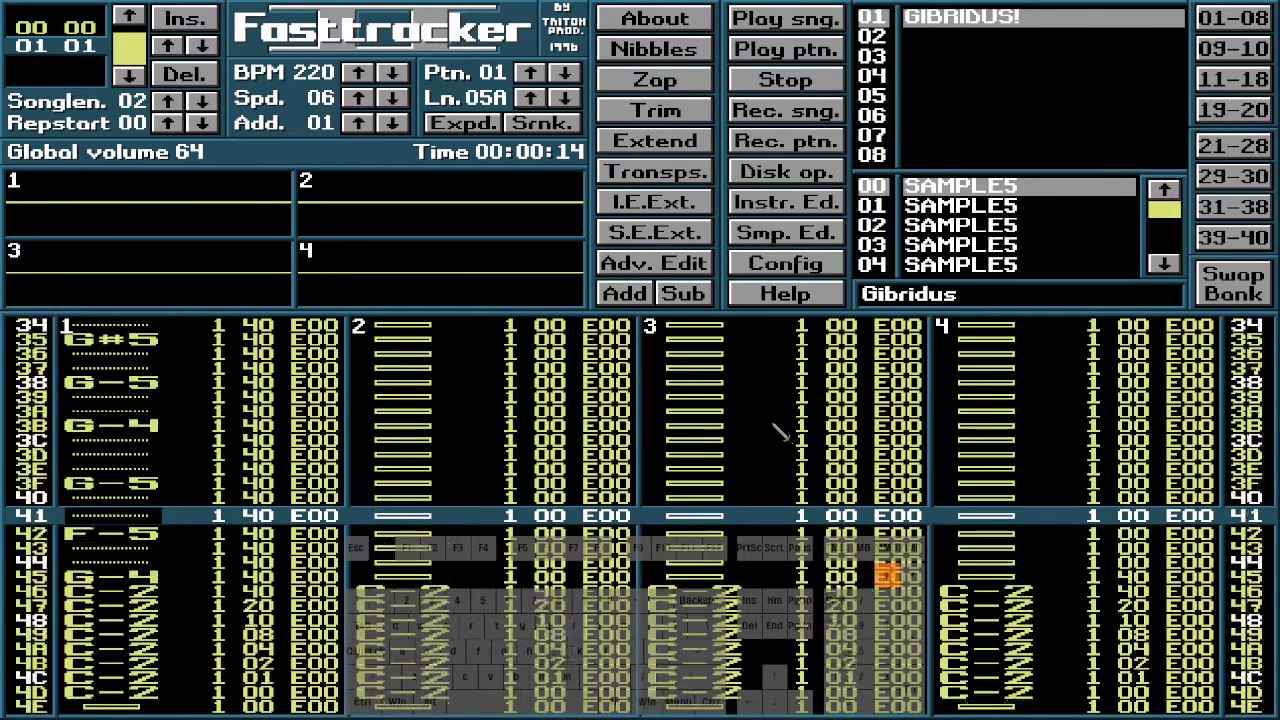
{"action": "scroll", "coordinate": [780, 432], "scroll_direction": "up", "scroll_amount": 8}
{"action": "scroll", "coordinate": [780, 432], "scroll_direction": "down", "scroll_amount": 12}
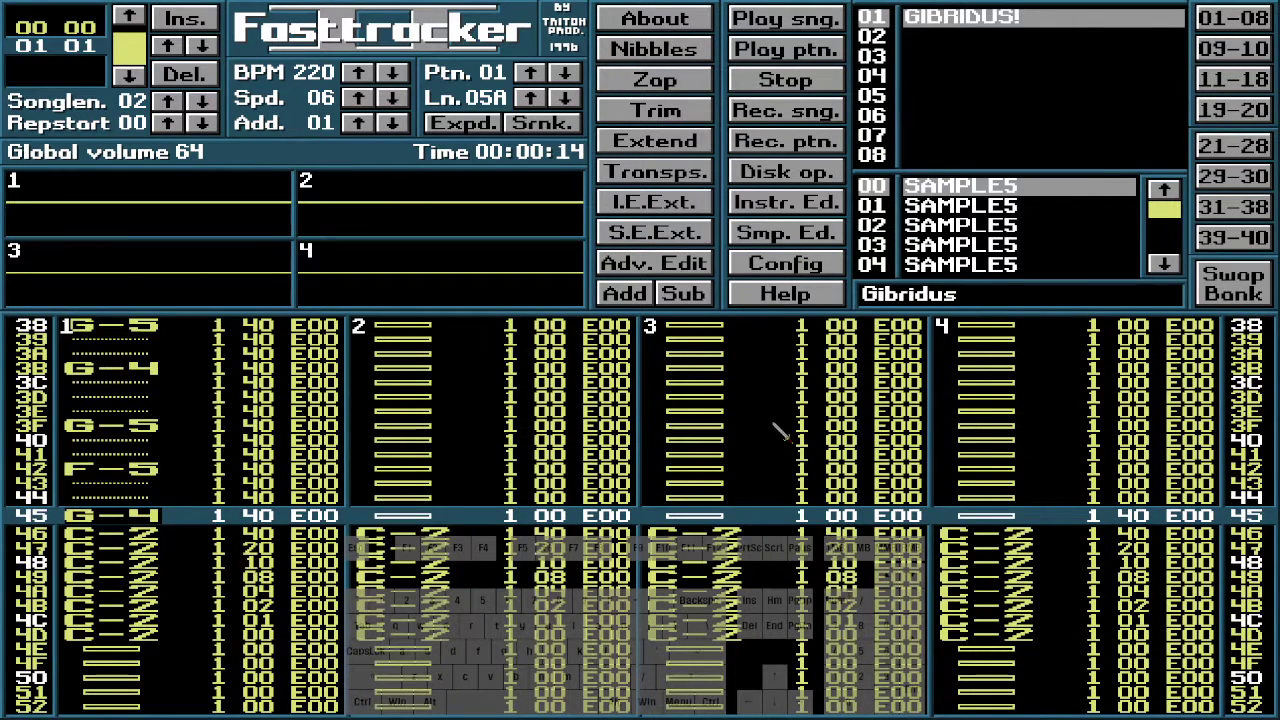
{"action": "scroll", "coordinate": [780, 432], "scroll_direction": "down", "scroll_amount": 5}
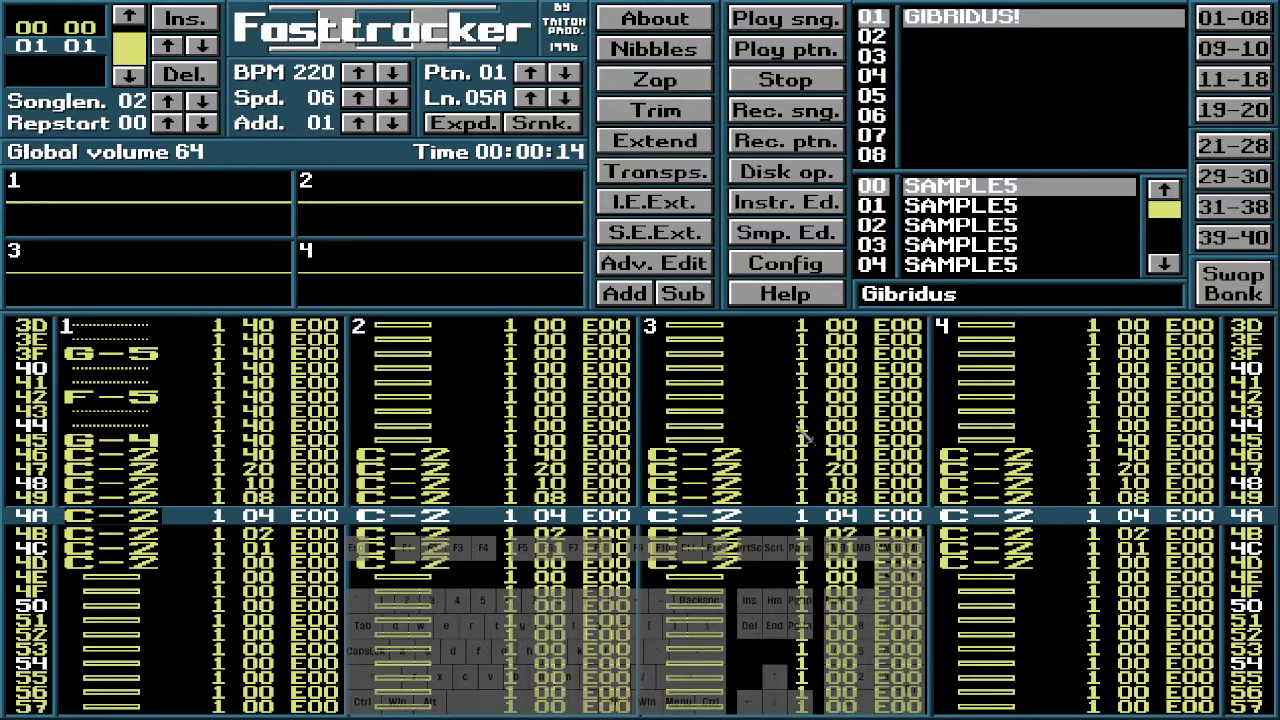
Go to pattern 00 and look through its four channels down to row 7F
{"action": "left_click", "coordinate": [128, 17]}
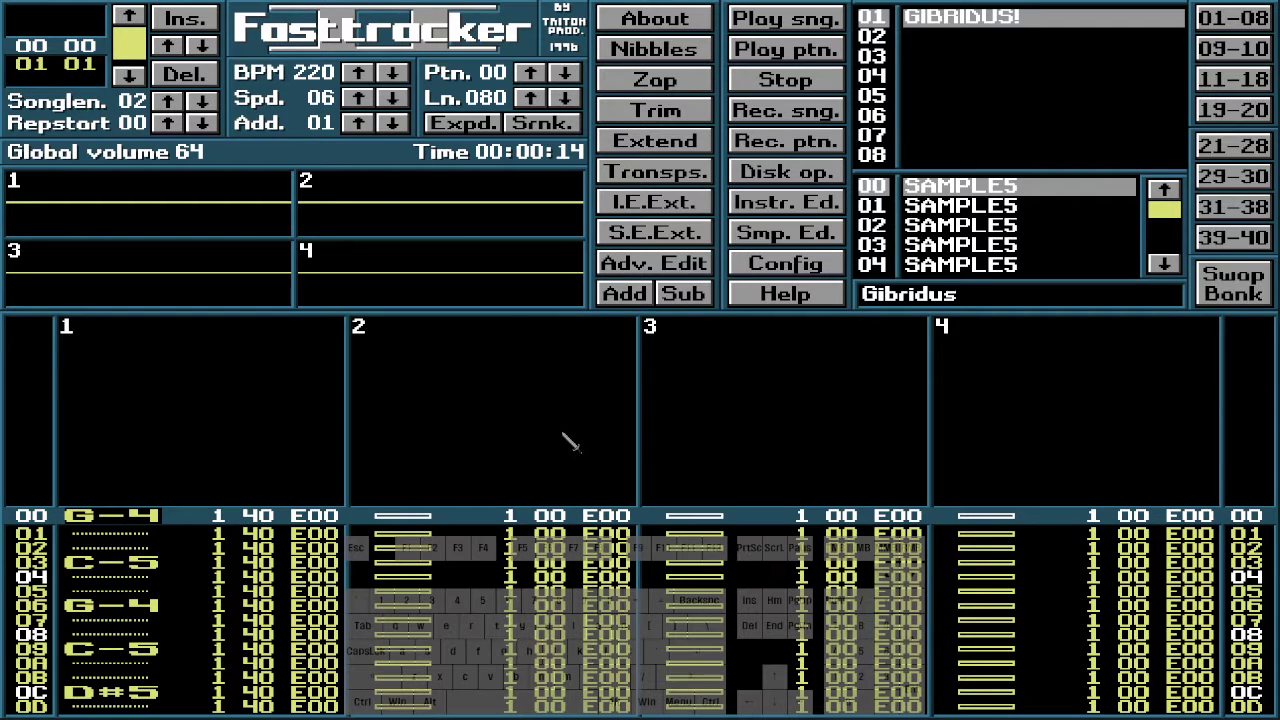
{"action": "scroll", "coordinate": [533, 466], "scroll_direction": "down", "scroll_amount": 20}
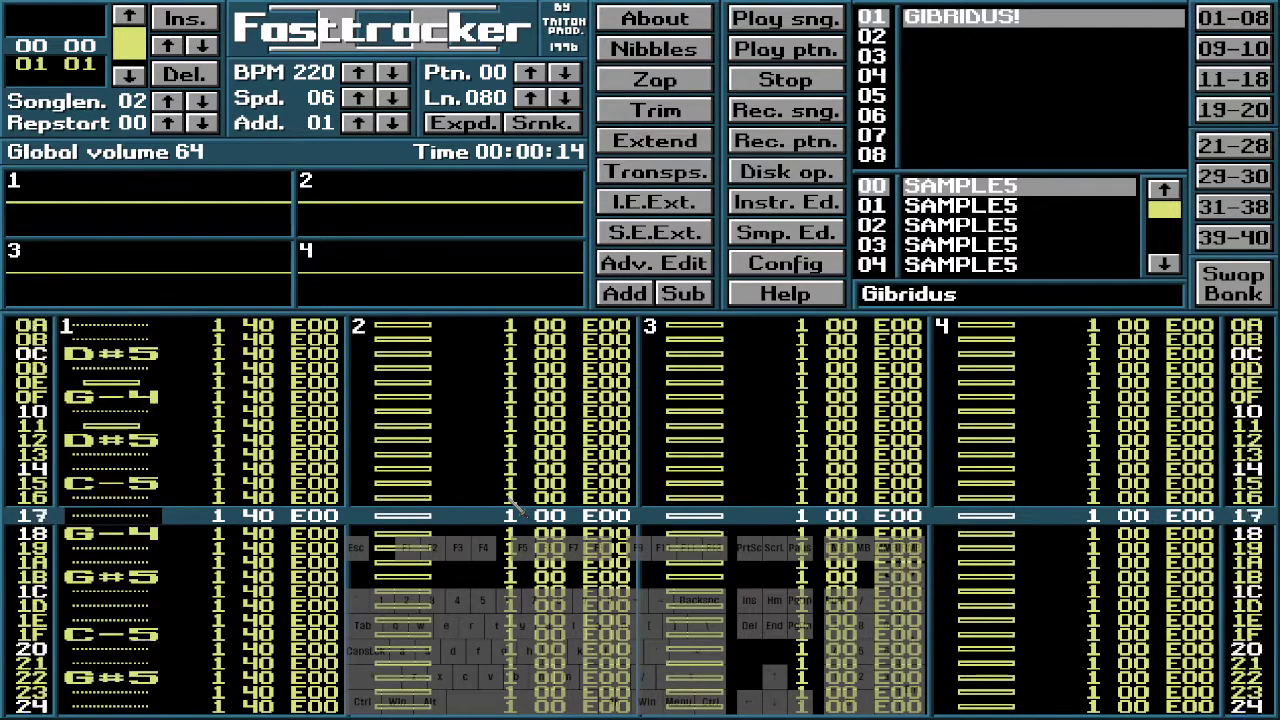
{"action": "scroll", "coordinate": [513, 503], "scroll_direction": "down", "scroll_amount": 20}
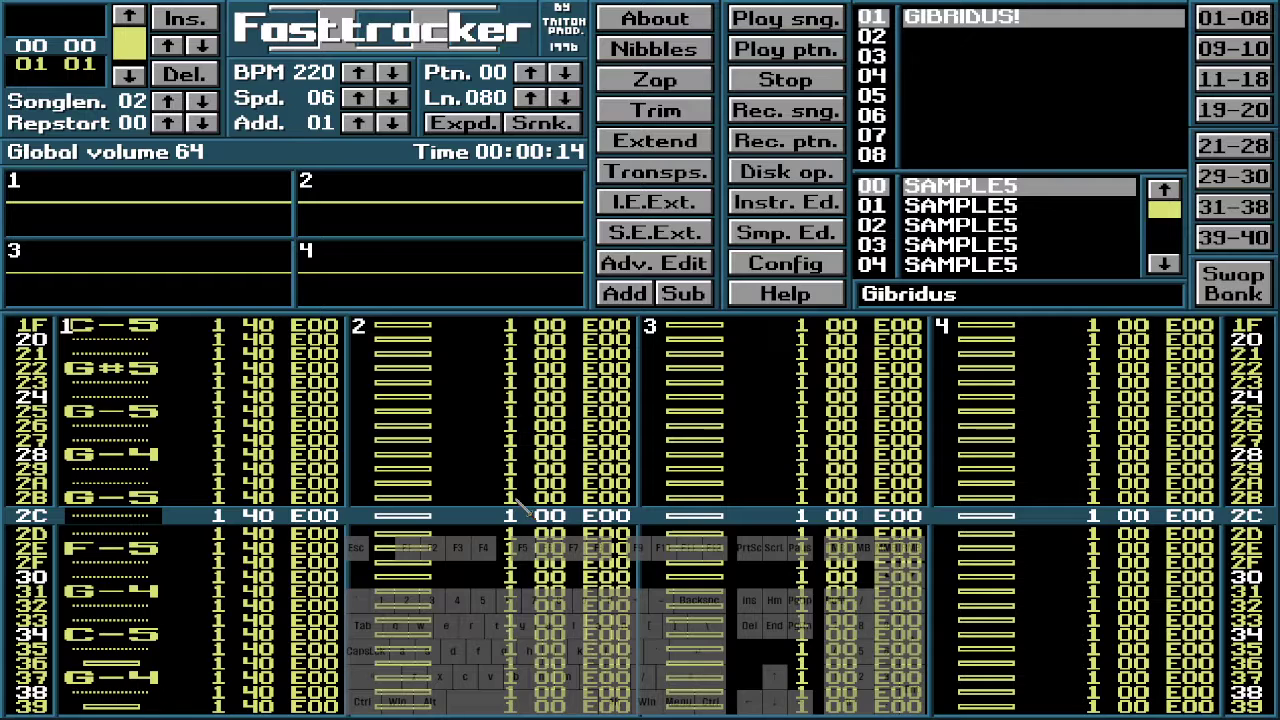
{"action": "scroll", "coordinate": [520, 503], "scroll_direction": "down", "scroll_amount": 20}
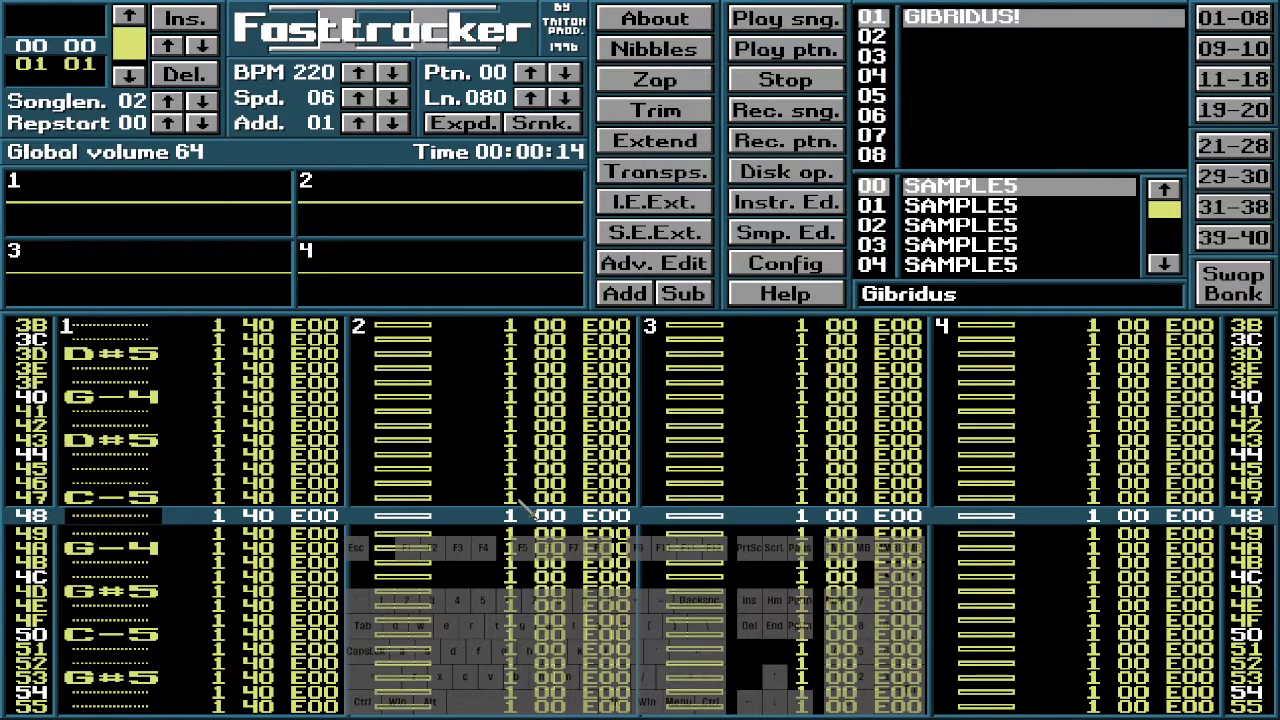
{"action": "scroll", "coordinate": [520, 503], "scroll_direction": "down", "scroll_amount": 20}
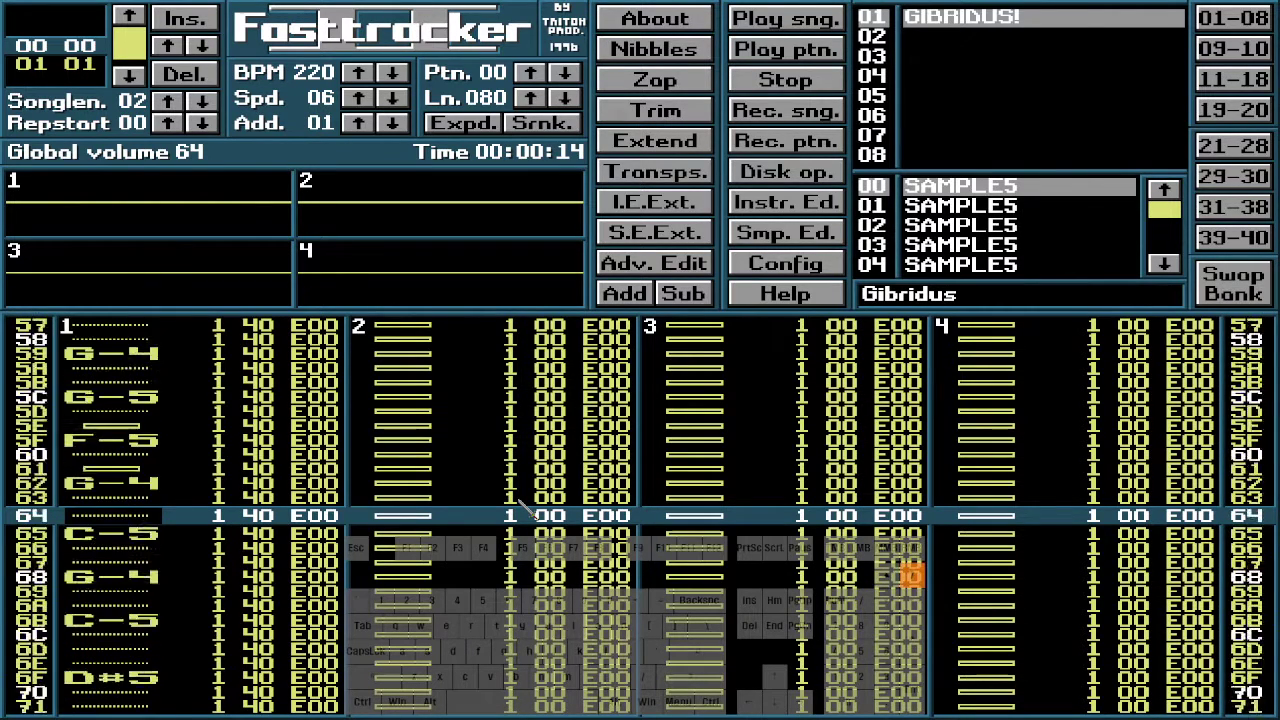
{"action": "scroll", "coordinate": [520, 503], "scroll_direction": "down", "scroll_amount": 20}
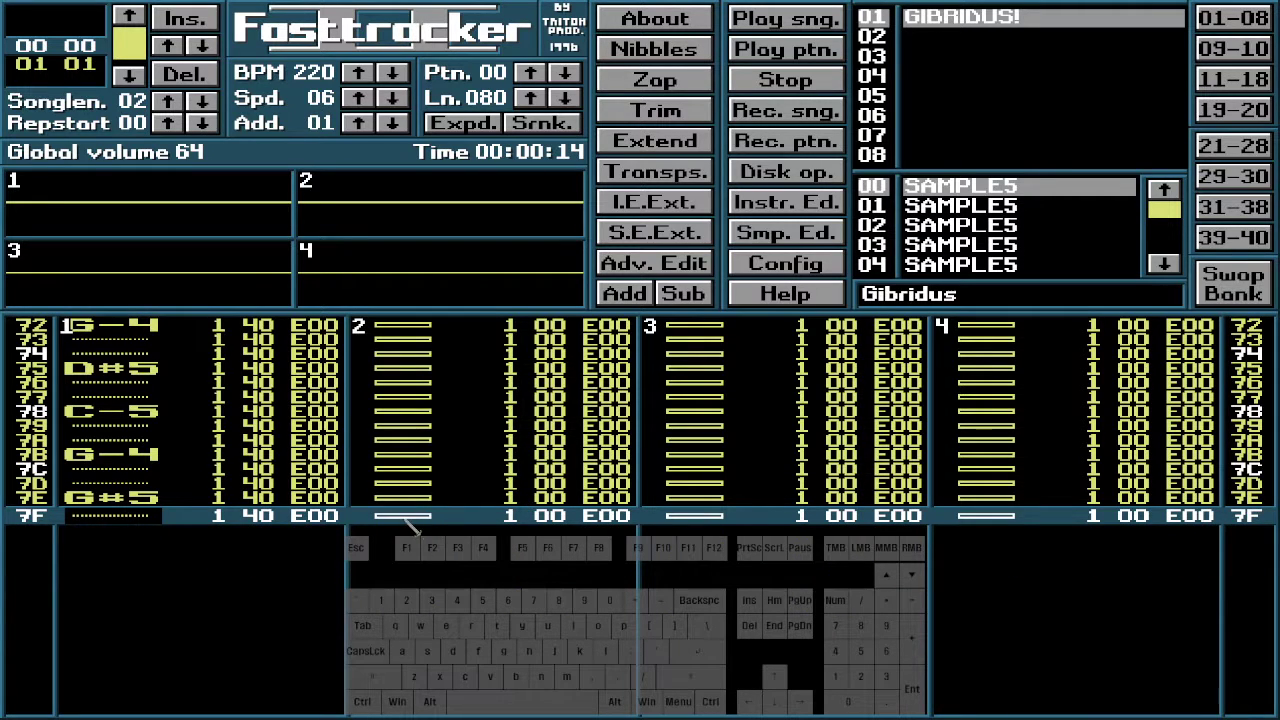
{"action": "scroll", "coordinate": [470, 515], "scroll_direction": "down", "scroll_amount": 2}
Clear the whole block of channels 2 to 4 in pattern 00, rows 00 to 7F
{"action": "scroll", "coordinate": [437, 513], "scroll_direction": "down", "scroll_amount": 20}
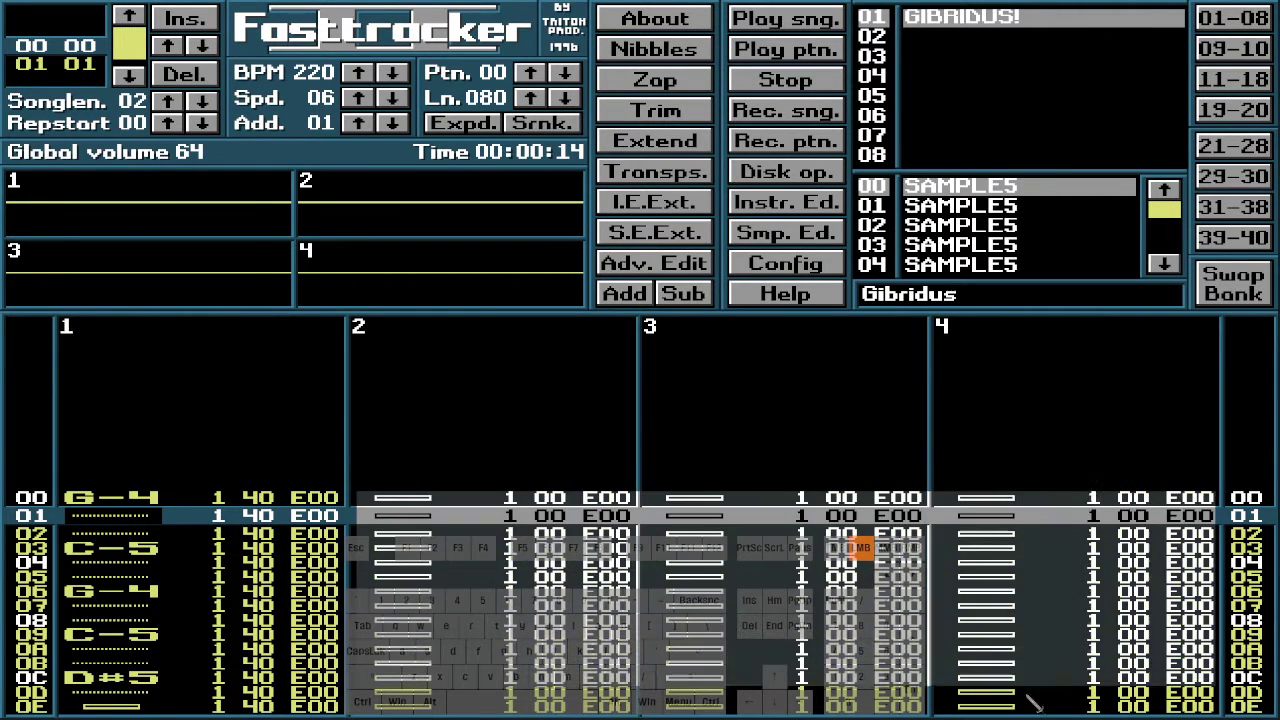
{"action": "scroll", "coordinate": [640, 515], "scroll_direction": "down", "scroll_amount": 20}
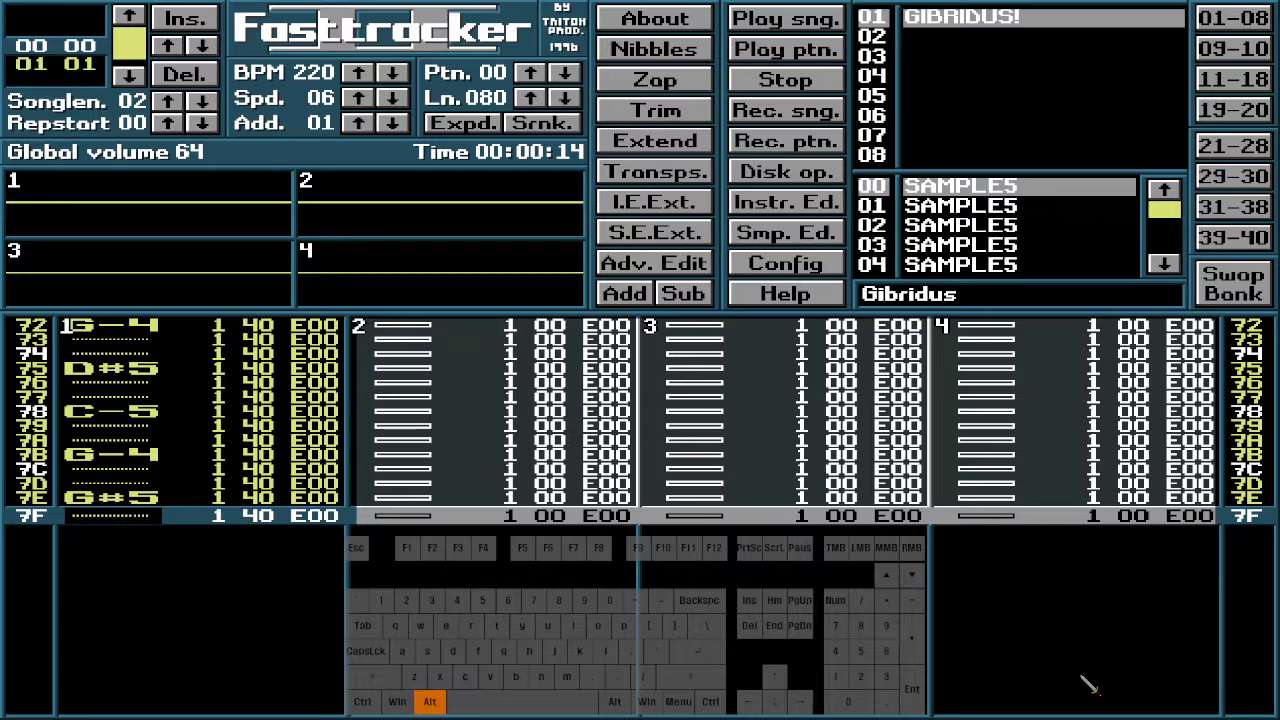
{"action": "key", "text": "alt+F3"}
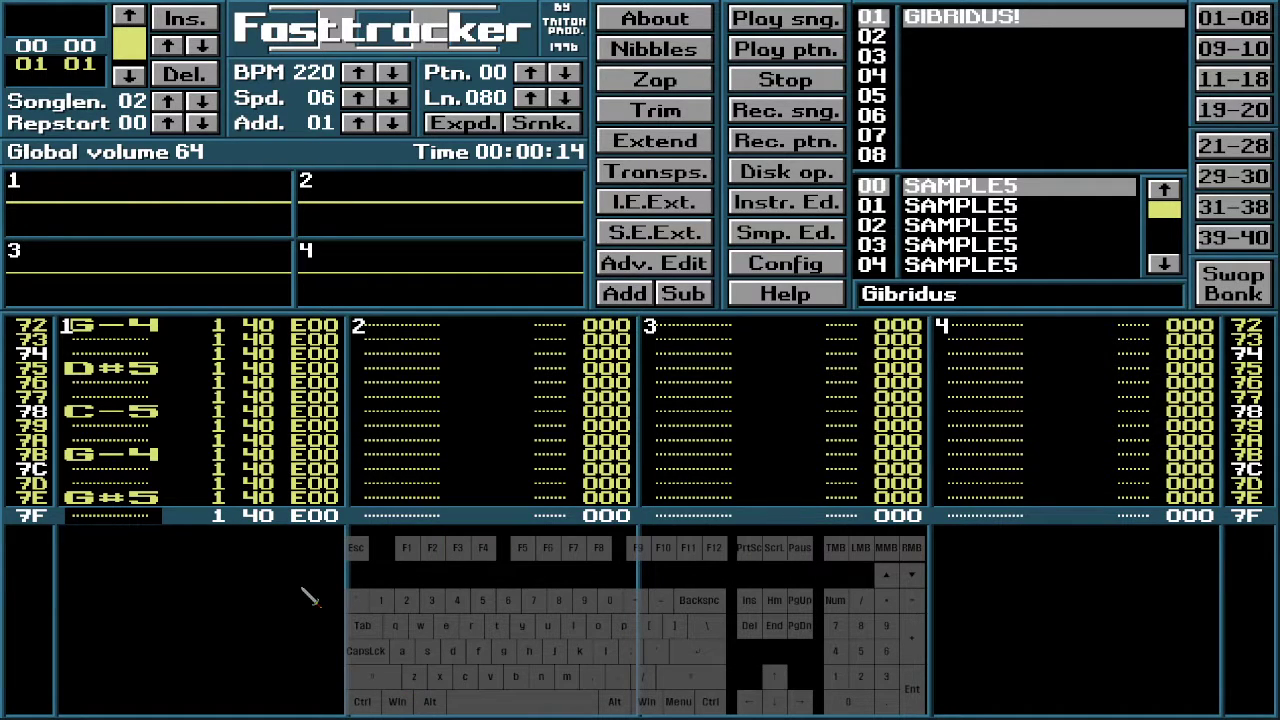
{"action": "key", "text": "Down"}
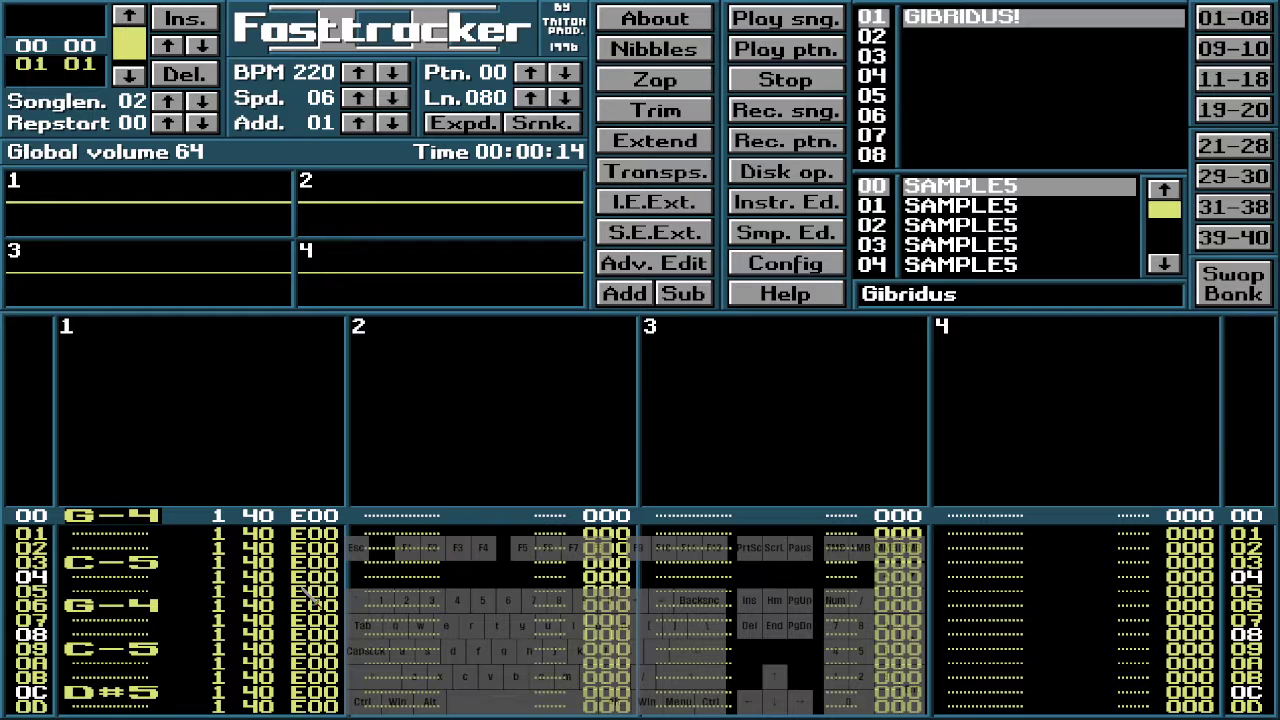
Turn on edit mode and replace the E00 effects in channel 1 of pattern 00 with 000 on every row
{"action": "key", "text": "space"}
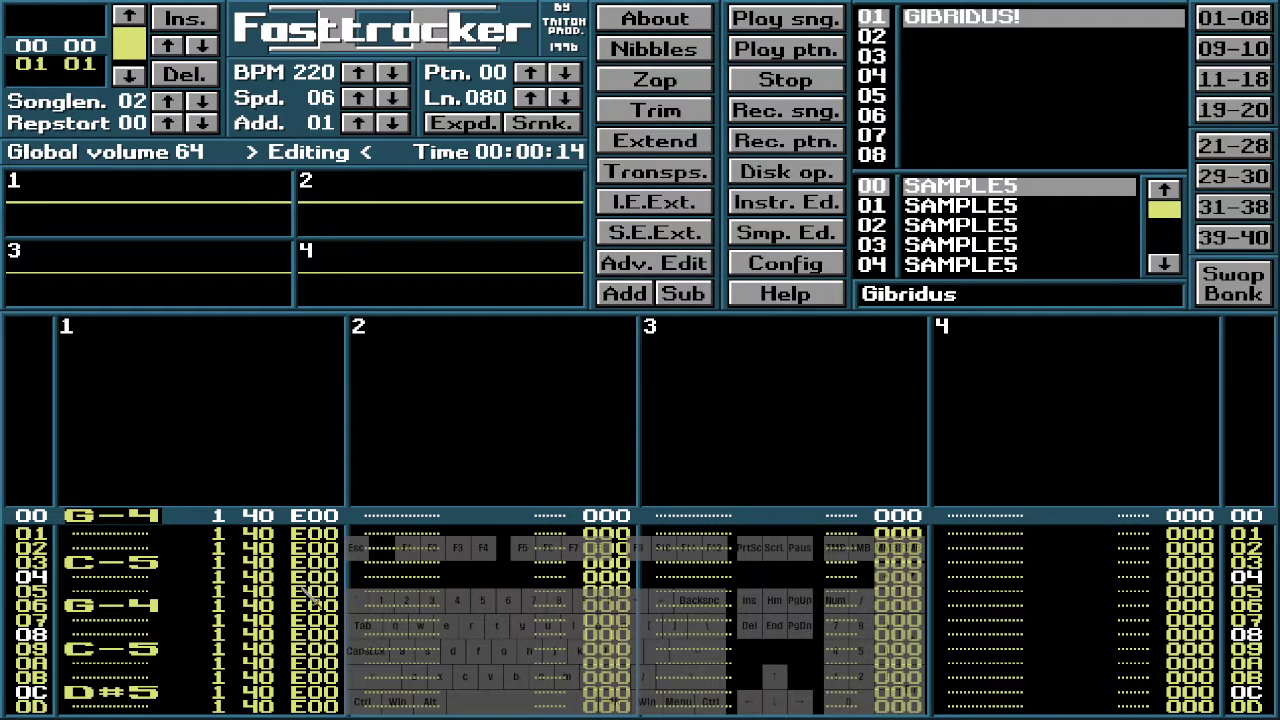
{"action": "key", "text": "alt+0"}
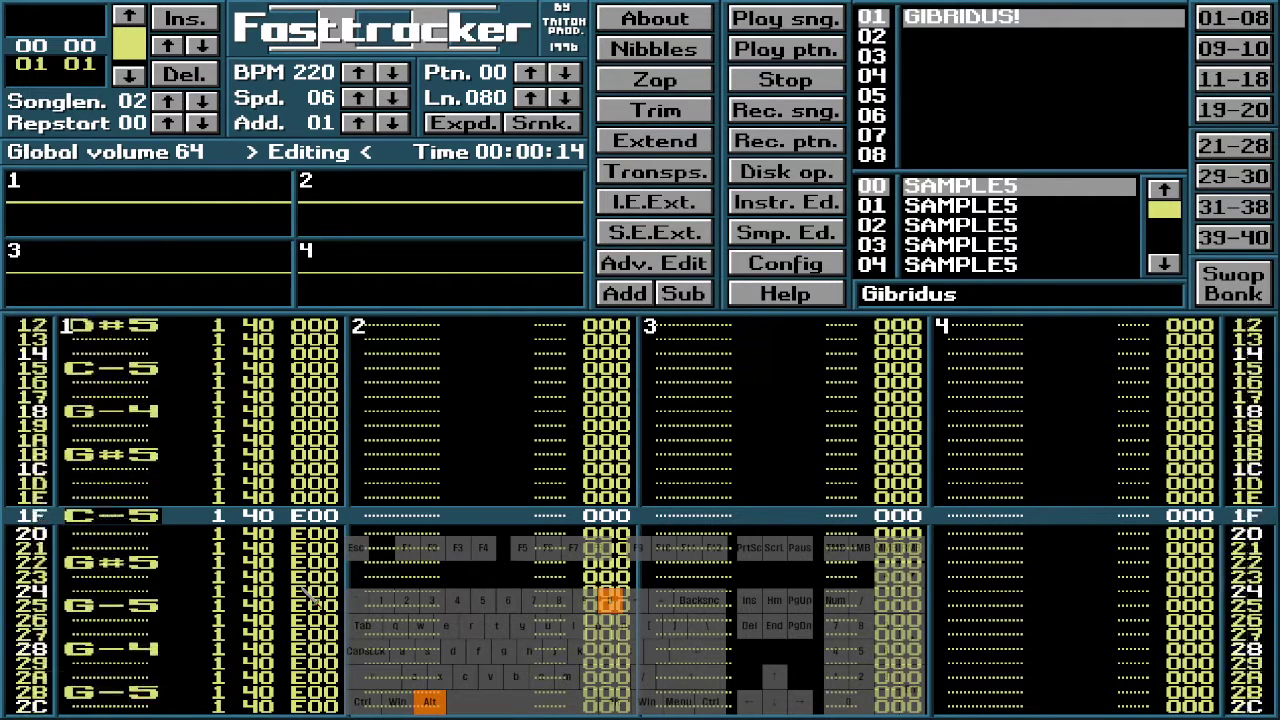
{"action": "key", "text": "alt+0"}
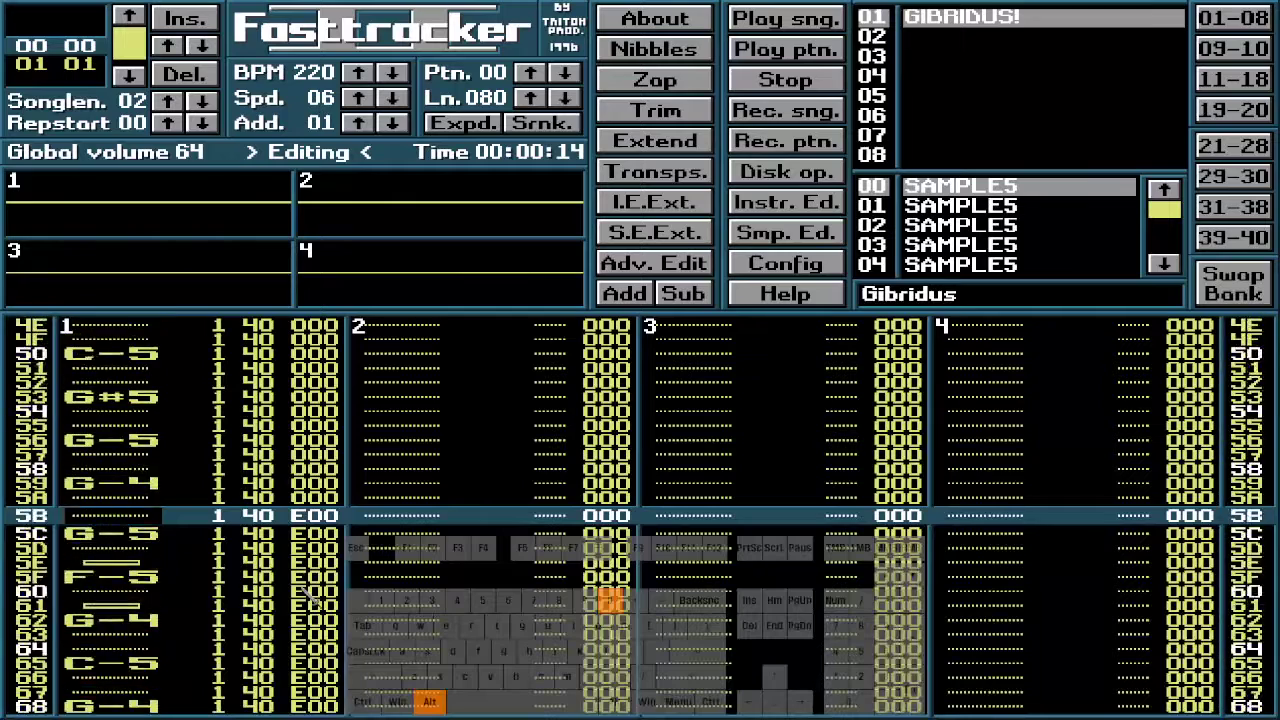
{"action": "key", "text": "alt+0"}
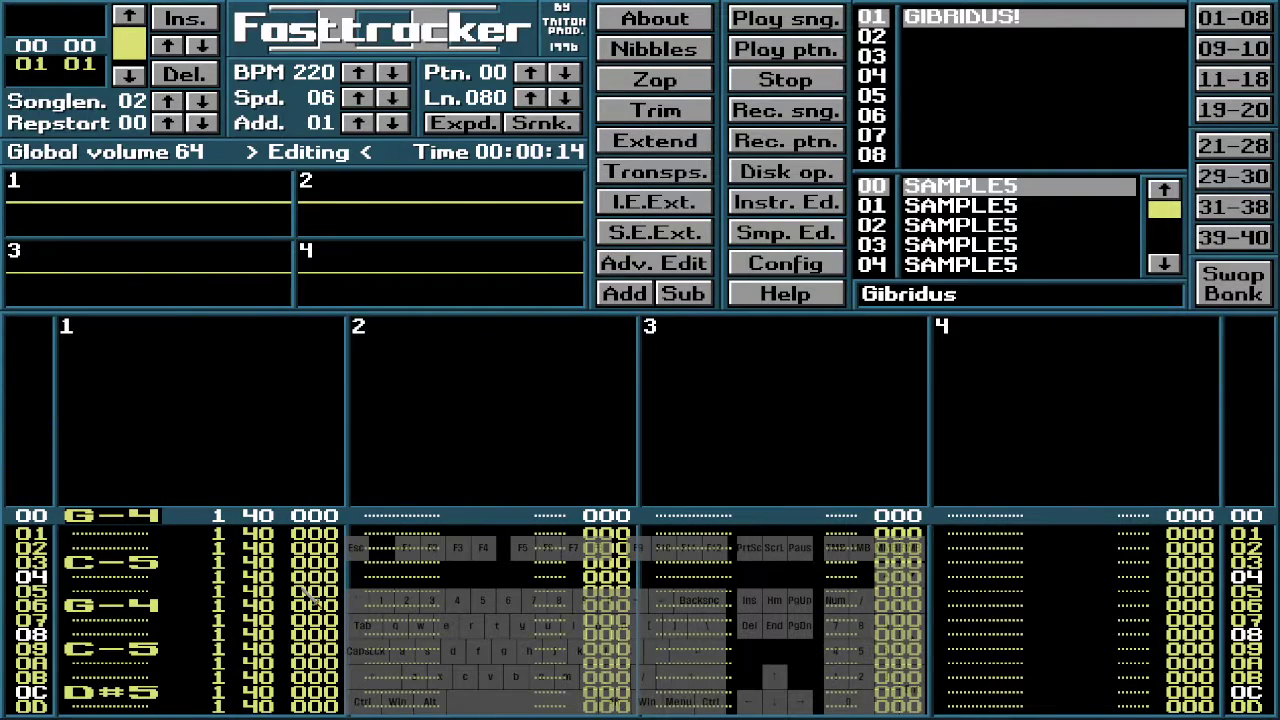
Try setting the volume column of the first rows in channel 1 of pattern 00 to 00
{"action": "left_click", "coordinate": [808, 206]}
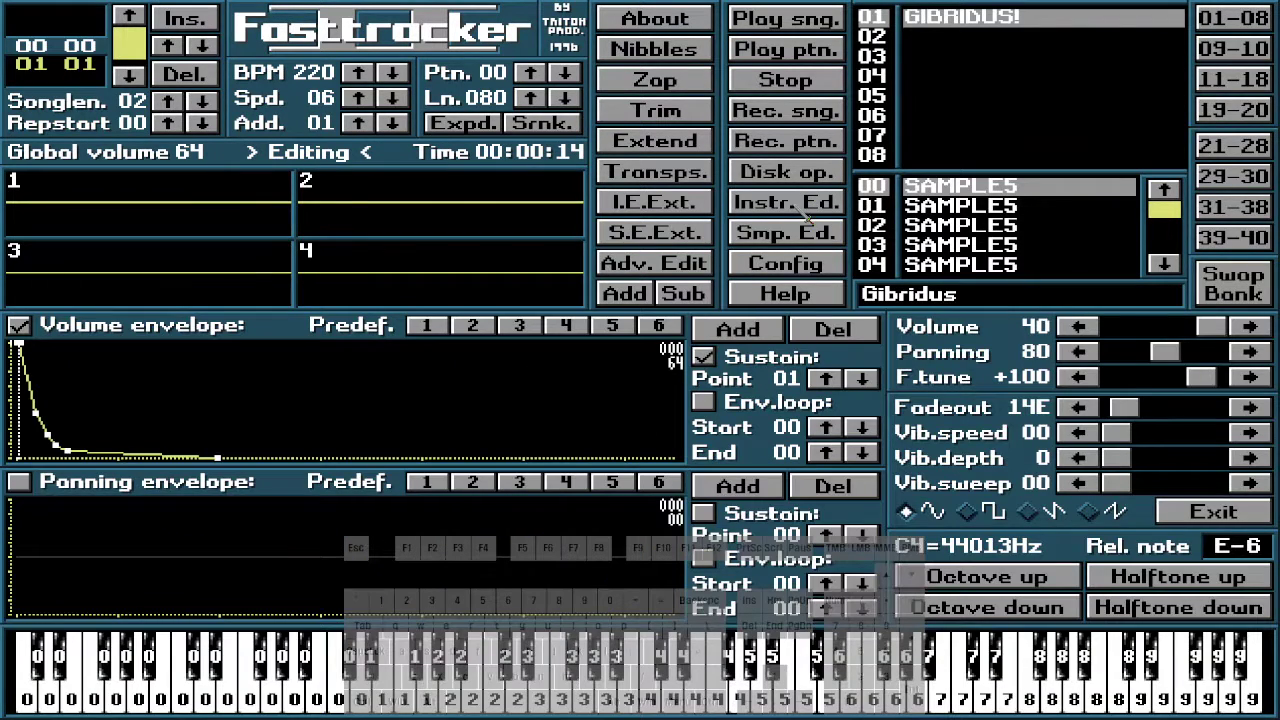
{"action": "left_click", "coordinate": [805, 208]}
{"action": "key", "text": "Right"}
{"action": "key", "text": "Right"}
{"action": "key", "text": "Right"}
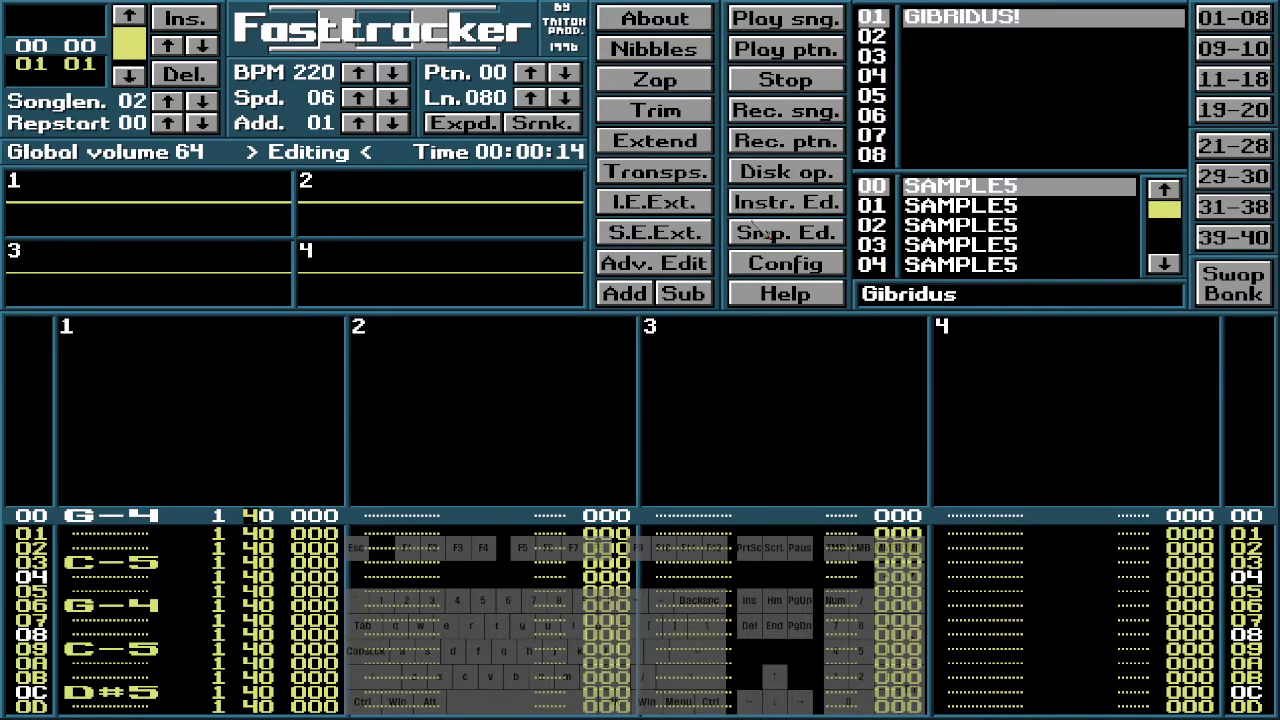
{"action": "type", "text": "00000"}
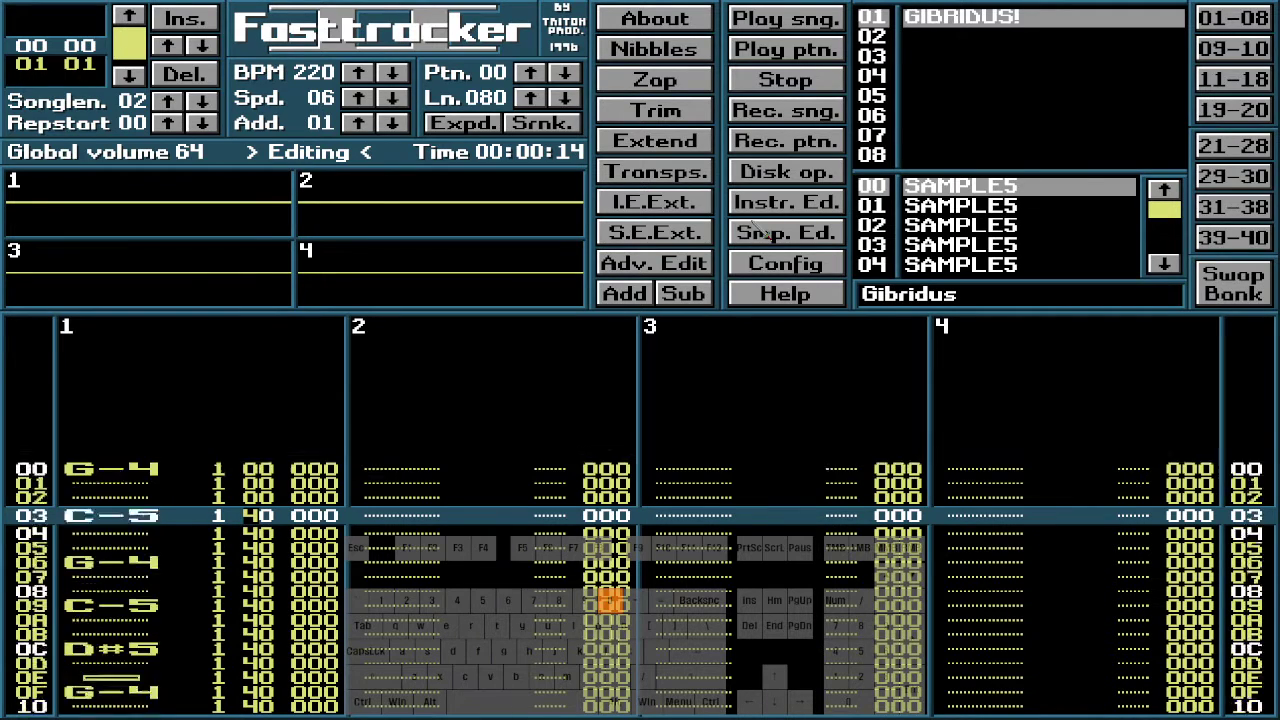
{"action": "key", "text": "Up"}
{"action": "key", "text": "Up"}
{"action": "key", "text": "Up"}
{"action": "key", "text": "Up"}
{"action": "key", "text": "Up"}
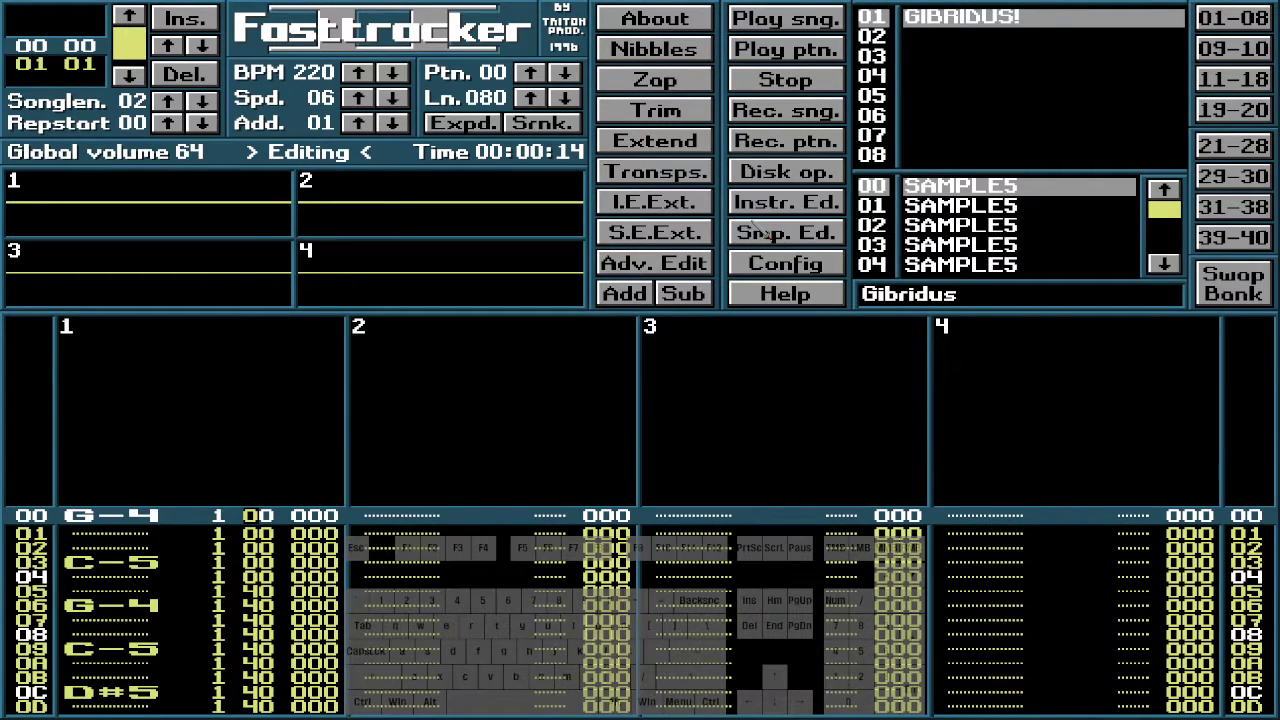
Clear the volume column of channel 1 on every row of pattern 00
{"action": "key", "text": "Delete"}
{"action": "key", "text": "Down"}
{"action": "key", "text": "Down"}
{"action": "key", "text": "Down"}
{"action": "key", "text": "Down"}
{"action": "key", "text": "Down"}
{"action": "key", "text": "Down"}
{"action": "key", "text": "Down"}
{"action": "key", "text": "Down"}
{"action": "key", "text": "Down"}
{"action": "key", "text": "Down"}
{"action": "key", "text": "Down"}
{"action": "key", "text": "Down"}
{"action": "key", "text": "Down"}
{"action": "key", "text": "Down"}
{"action": "key", "text": "Down"}
{"action": "key", "text": "Down"}
{"action": "key", "text": "Down"}
{"action": "key", "text": "Down"}
{"action": "key", "text": "Down"}
{"action": "key", "text": "Down"}
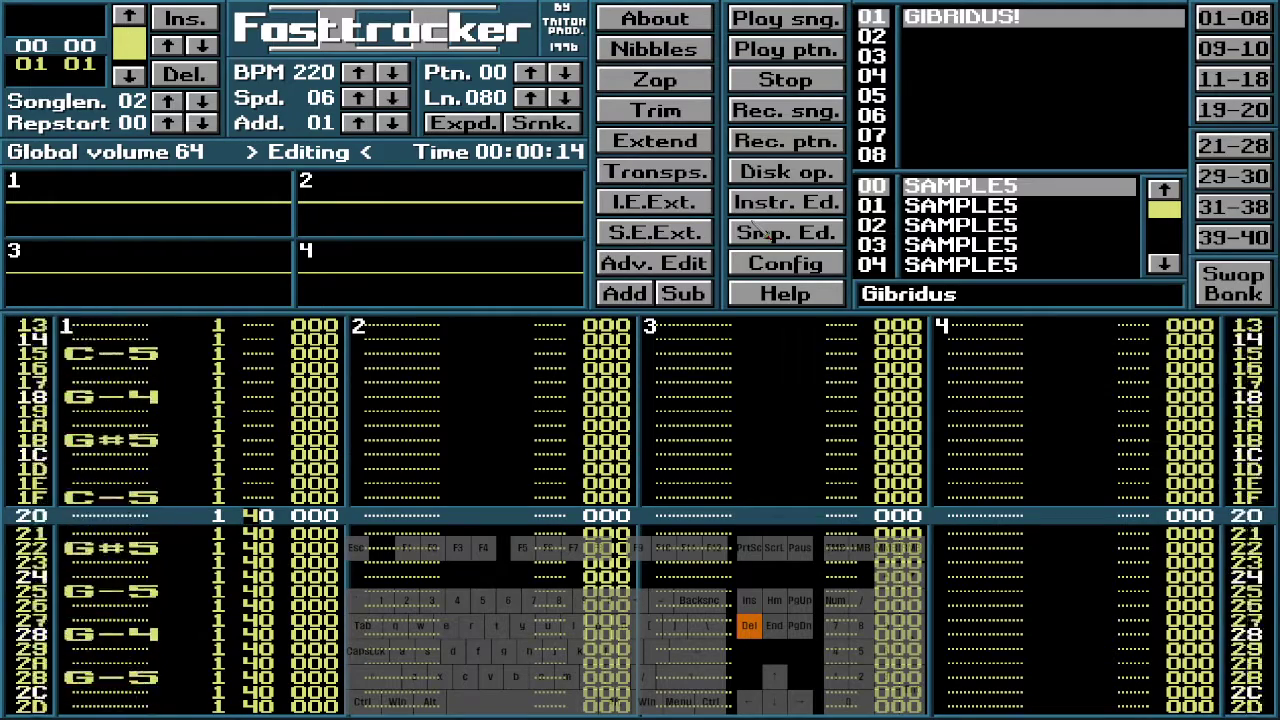
{"action": "key", "text": "Delete"}
{"action": "key", "text": "Delete"}
{"action": "key", "text": "Delete"}
{"action": "key", "text": "Delete"}
{"action": "key", "text": "Delete"}
{"action": "key", "text": "Delete"}
{"action": "key", "text": "Delete"}
{"action": "key", "text": "Delete"}
{"action": "key", "text": "Delete"}
{"action": "key", "text": "Delete"}
{"action": "key", "text": "Delete"}
{"action": "key", "text": "Delete"}
{"action": "key", "text": "Delete"}
{"action": "key", "text": "Delete"}
{"action": "key", "text": "Delete"}
{"action": "key", "text": "Delete"}
{"action": "key", "text": "Delete"}
{"action": "key", "text": "Delete"}
{"action": "key", "text": "Delete"}
{"action": "key", "text": "Delete"}
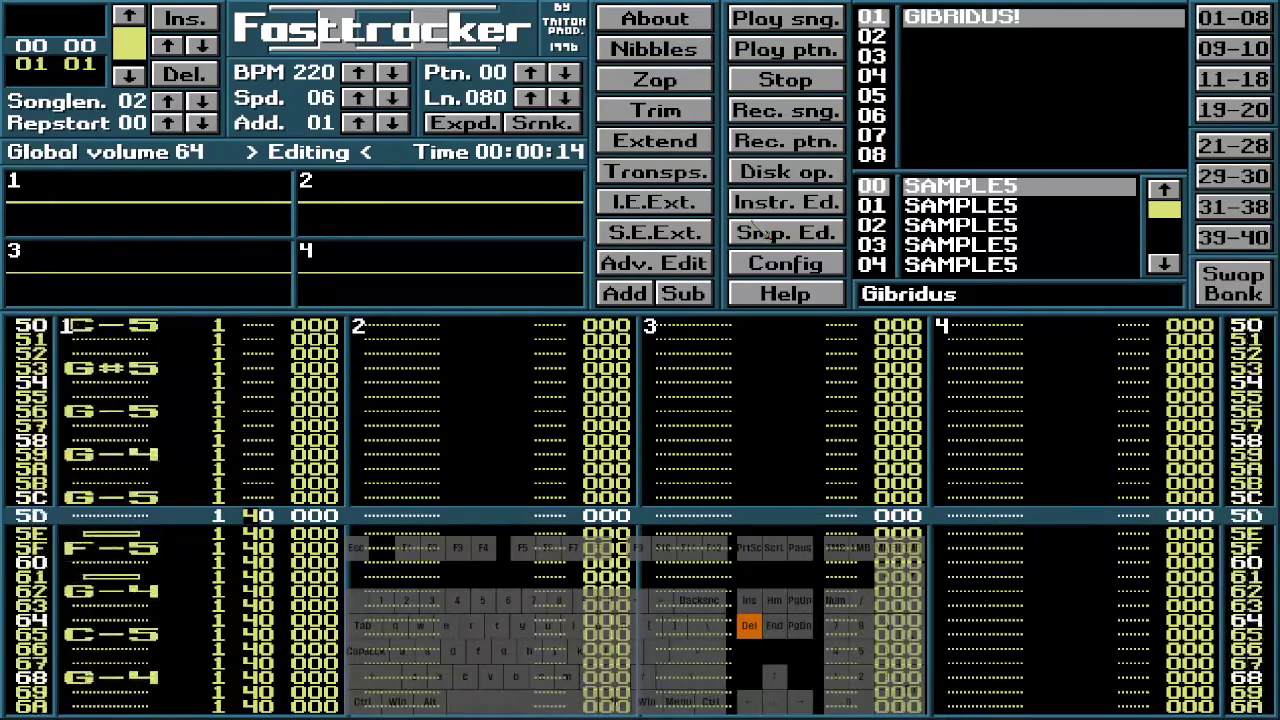
{"action": "key", "text": "Delete"}
{"action": "key", "text": "Delete"}
{"action": "key", "text": "Delete"}
{"action": "key", "text": "Delete"}
{"action": "key", "text": "Delete"}
{"action": "key", "text": "Delete"}
{"action": "key", "text": "Delete"}
{"action": "key", "text": "Delete"}
{"action": "key", "text": "Delete"}
{"action": "key", "text": "Delete"}
{"action": "key", "text": "Delete"}
{"action": "key", "text": "Delete"}
{"action": "key", "text": "Delete"}
{"action": "key", "text": "Delete"}
{"action": "key", "text": "Delete"}
{"action": "key", "text": "Delete"}
{"action": "key", "text": "Delete"}
{"action": "key", "text": "Delete"}
{"action": "key", "text": "Delete"}
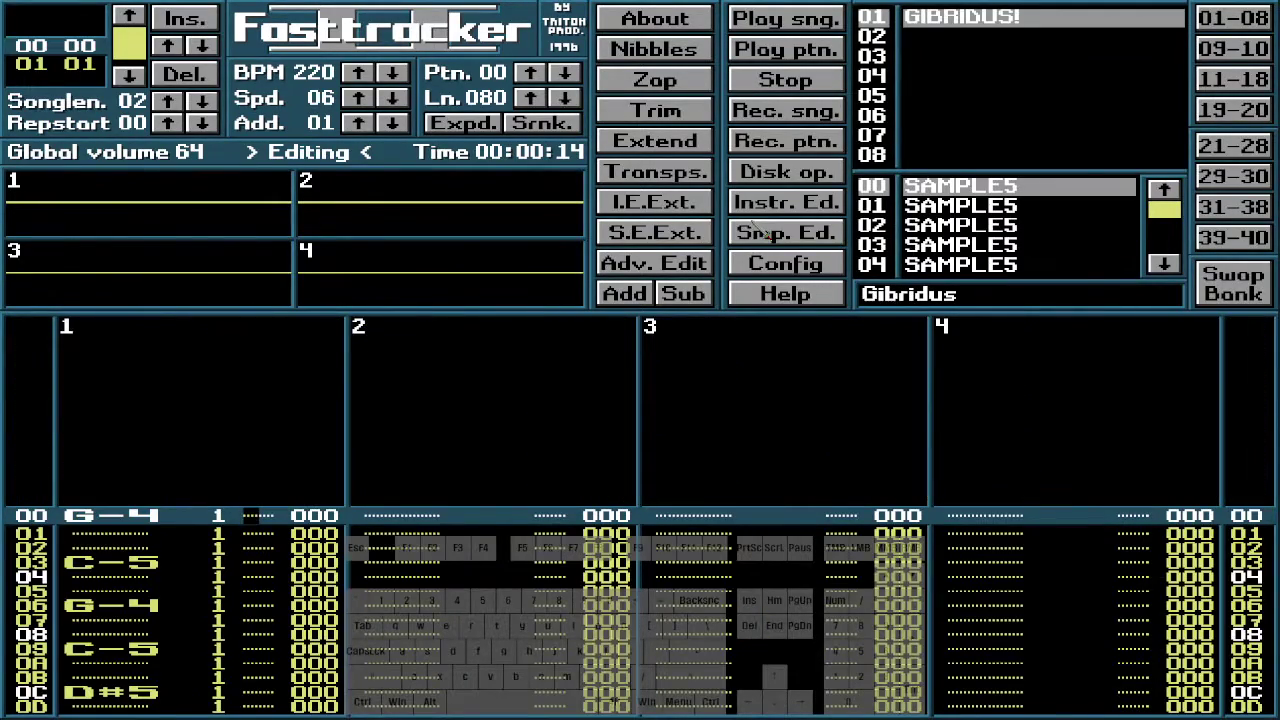
{"action": "key", "text": "Down"}
{"action": "key", "text": "Down"}
{"action": "key", "text": "Up"}
{"action": "key", "text": "Up"}
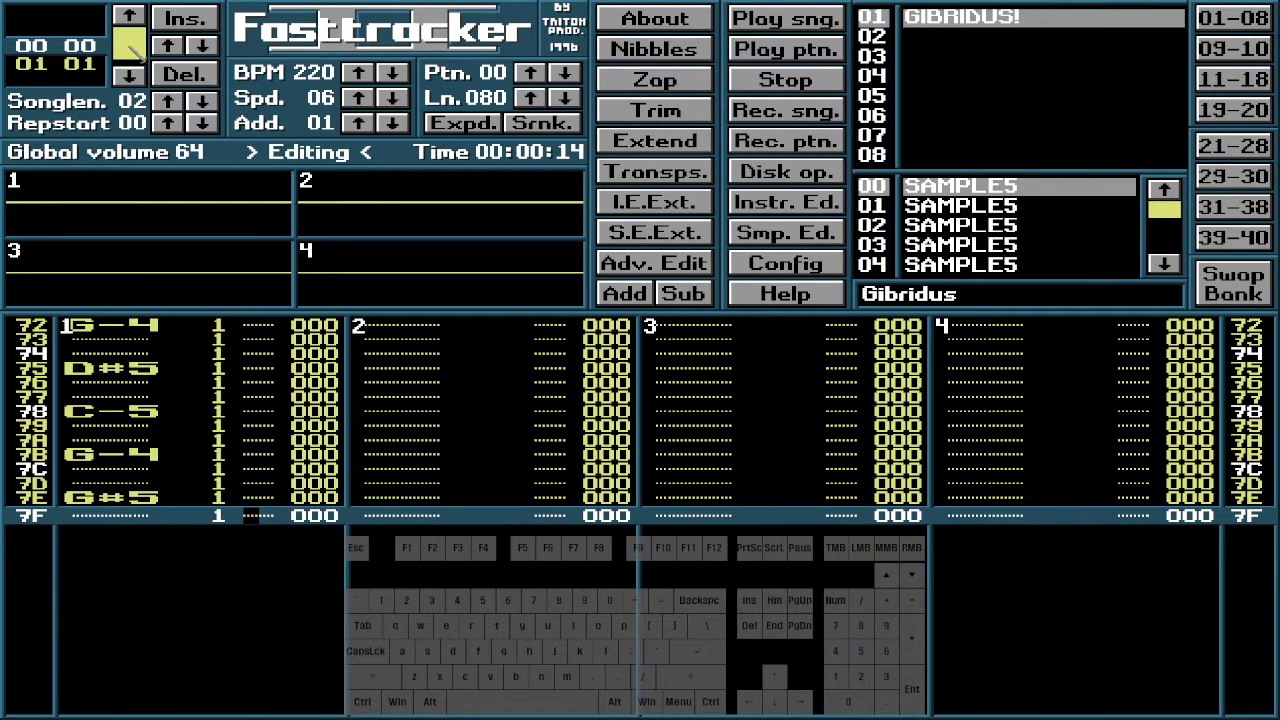
Switch to pattern 01 and clear channels 2 to 4 from row 00 to row 45
{"action": "left_click", "coordinate": [129, 74]}
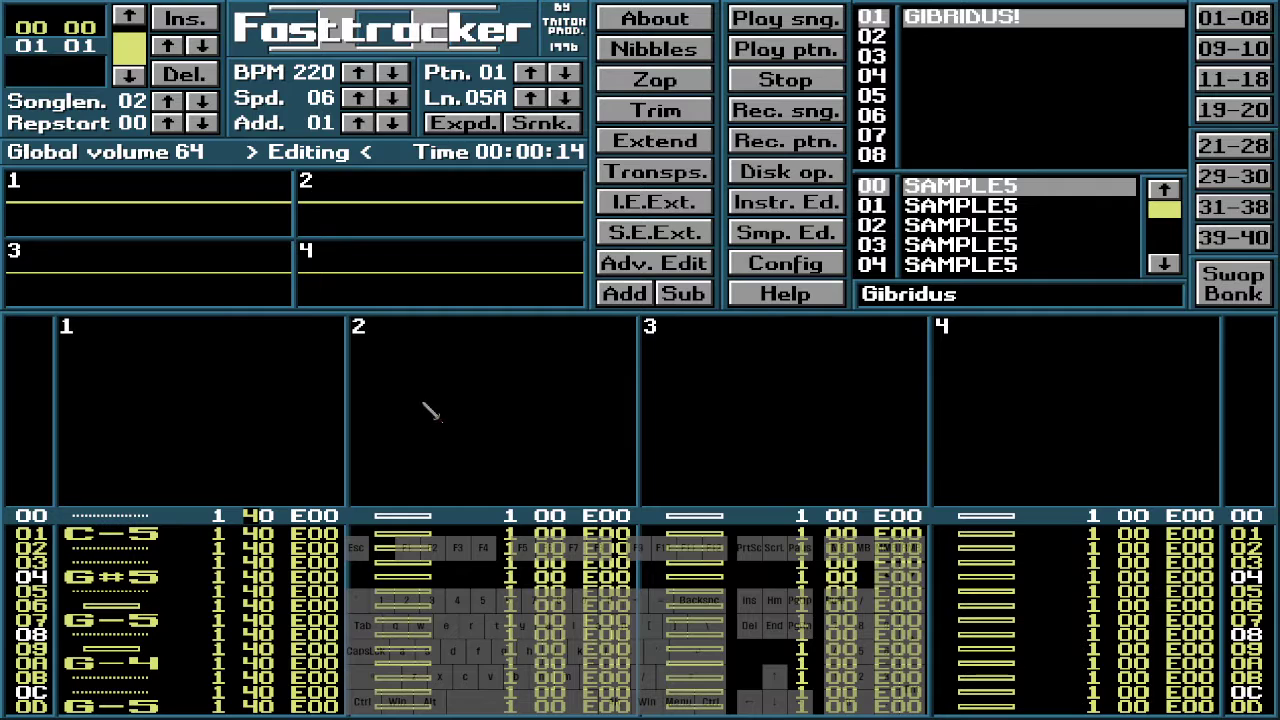
{"action": "left_click_drag", "start_coordinate": [415, 520], "coordinate": [1258, 505]}
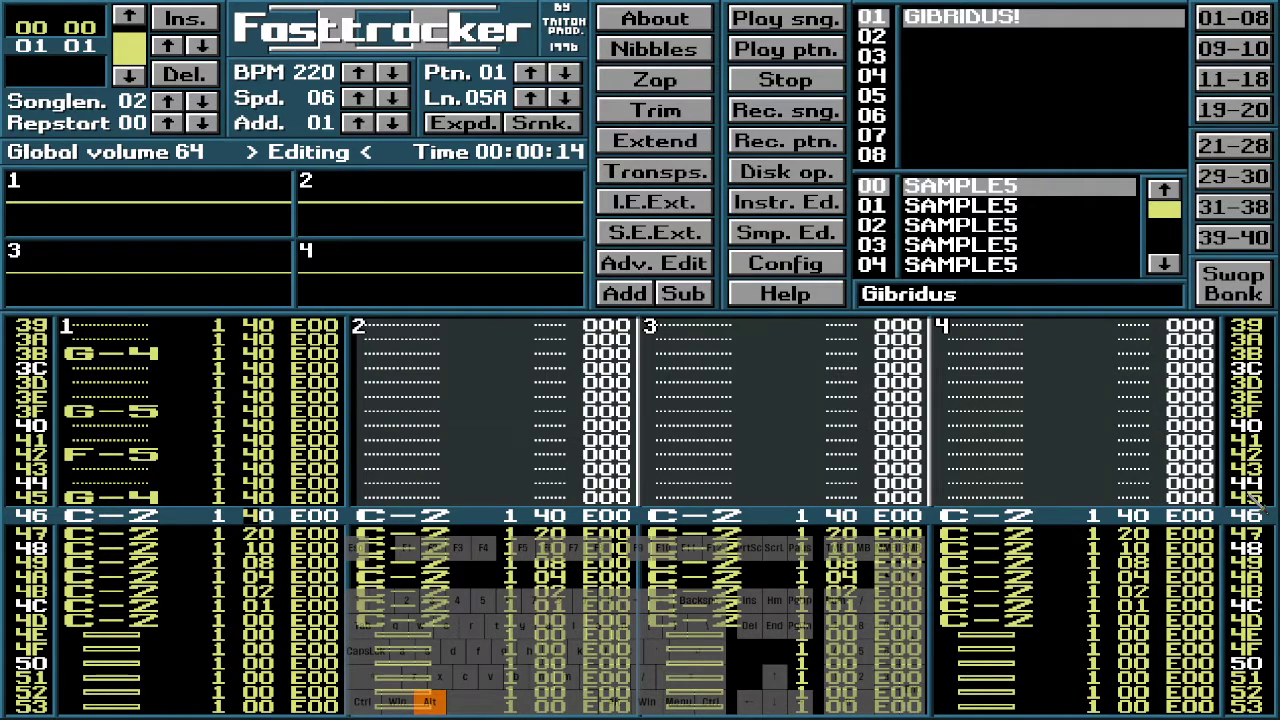
{"action": "key", "text": "alt+F3"}
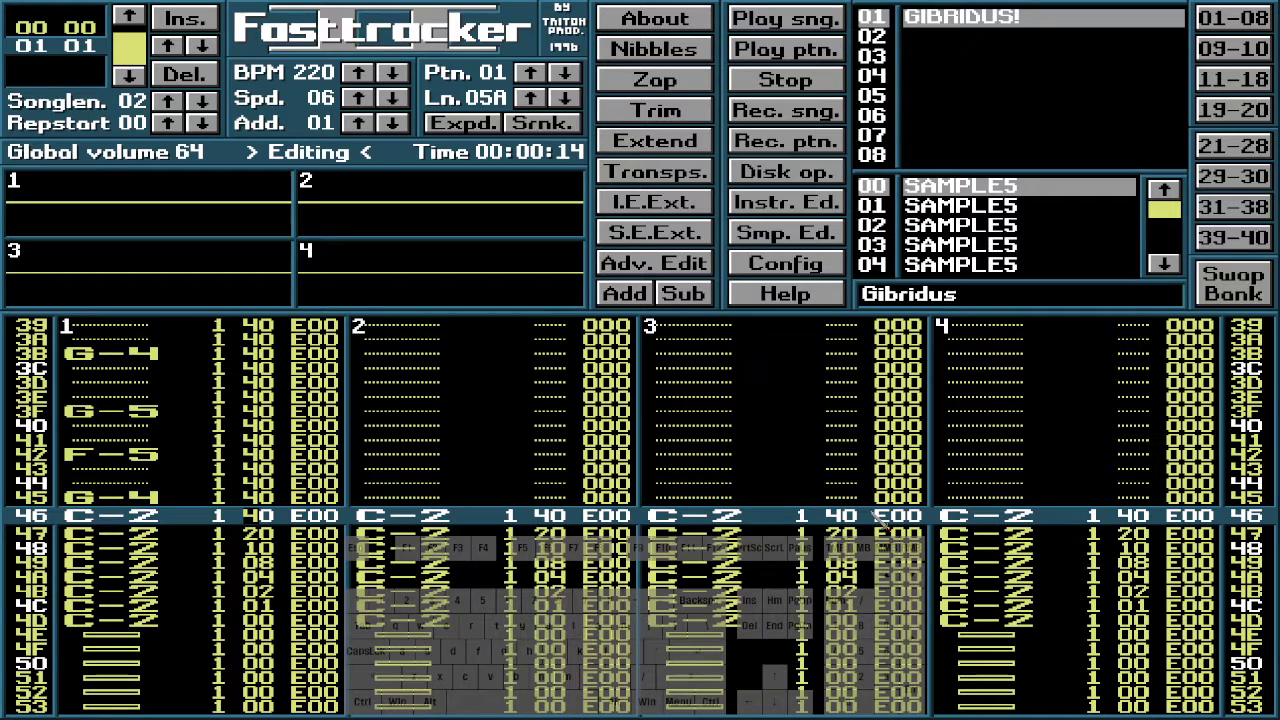
Clear all four channels of pattern 01 from row 4F to row 59
{"action": "key", "text": "Down"}
{"action": "key", "text": "Down"}
{"action": "key", "text": "Down"}
{"action": "key", "text": "Down"}
{"action": "key", "text": "Down"}
{"action": "key", "text": "Down"}
{"action": "key", "text": "Down"}
{"action": "key", "text": "Down"}
{"action": "key", "text": "Down"}
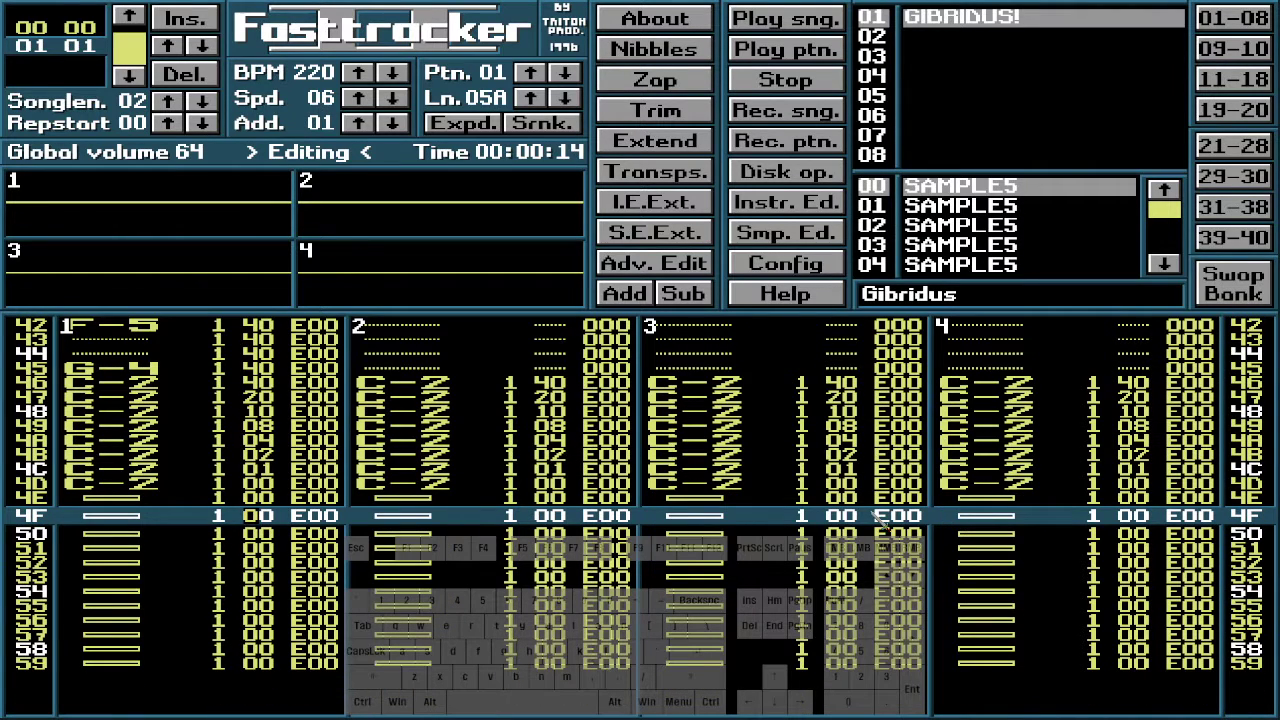
{"action": "key", "text": "Left"}
{"action": "key", "text": "Left"}
{"action": "key", "text": "Left"}
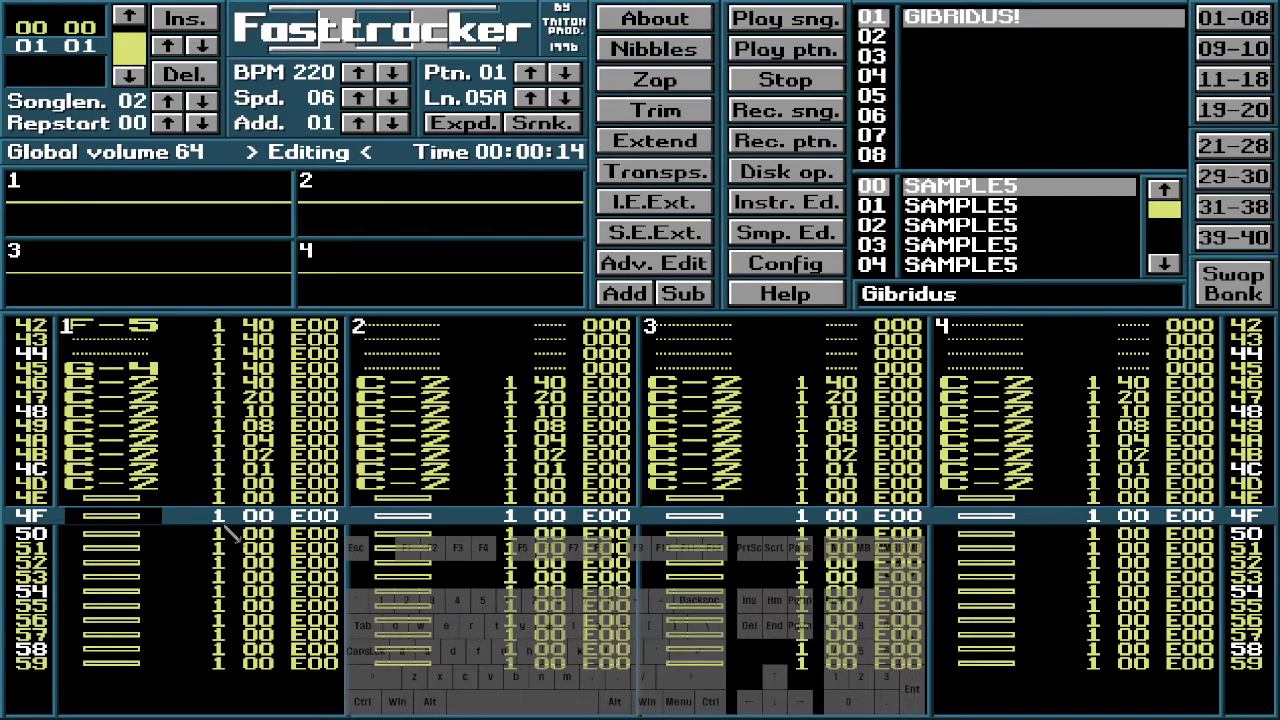
{"action": "left_click_drag", "start_coordinate": [225, 522], "coordinate": [1147, 683]}
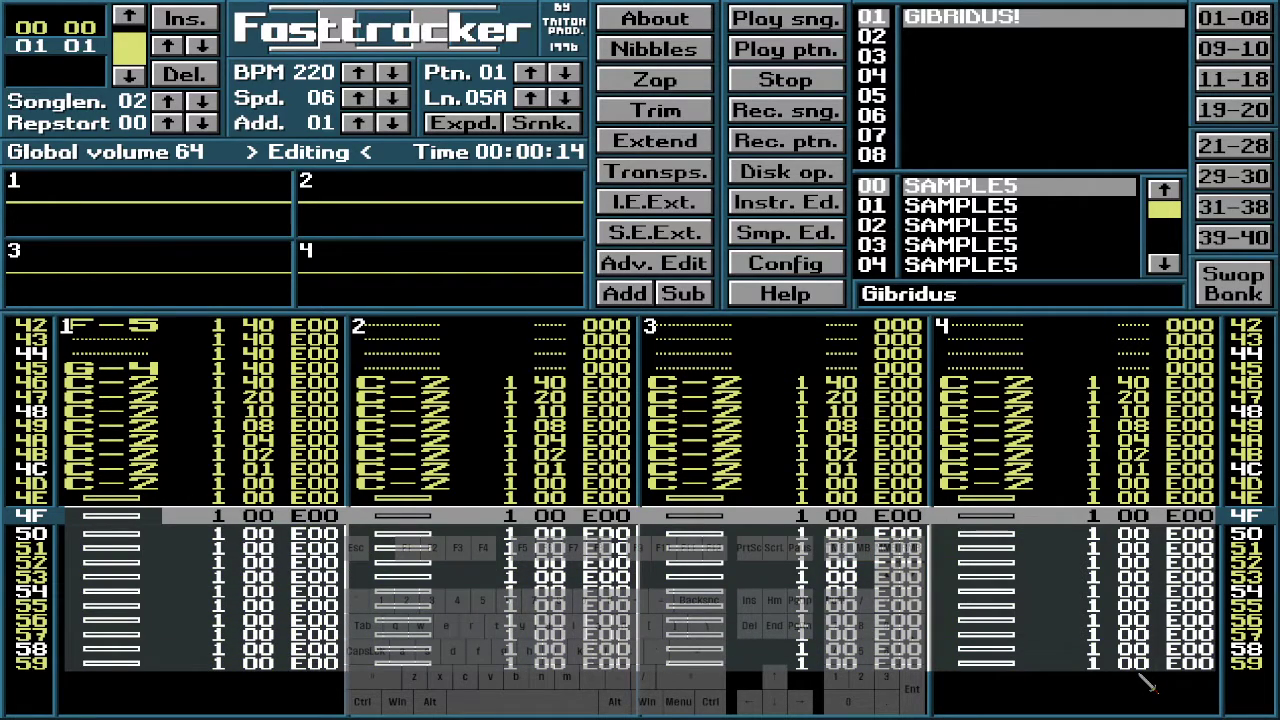
{"action": "key", "text": "alt+F3"}
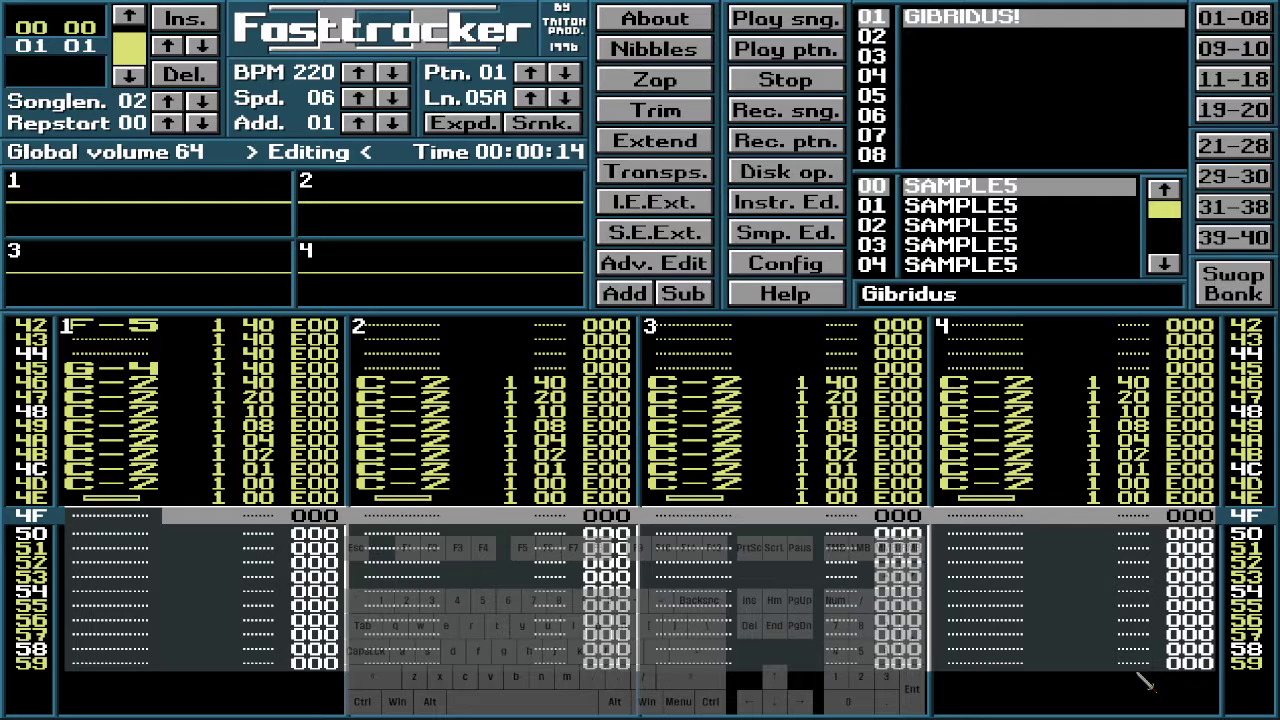
Switch to the general channel in Discord
{"action": "key", "text": "alt+Tab"}
{"action": "key", "text": "alt+Tab"}
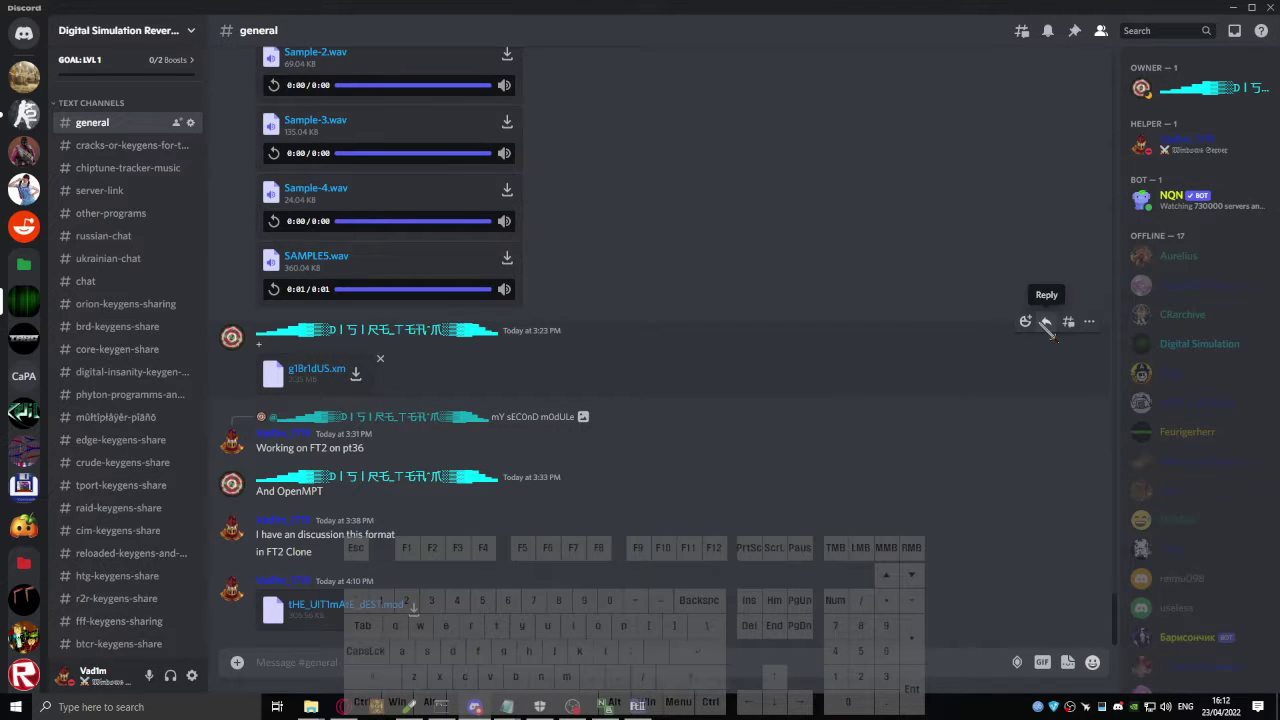
Reply to the g1Br1dUS.xm message in the general channel with "This is project many many inserted unused off-notes"
{"action": "left_click", "coordinate": [1046, 330]}
{"action": "type", "text": "Thi"}
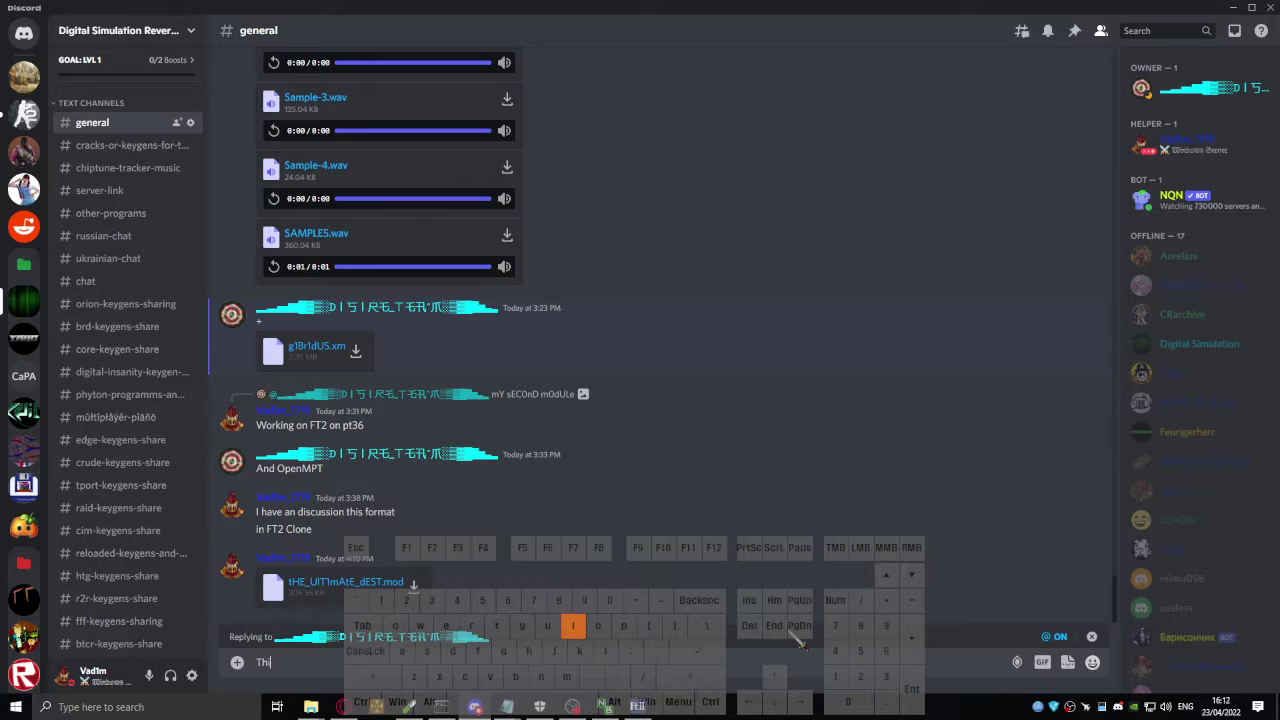
{"action": "type", "text": "s is project "}
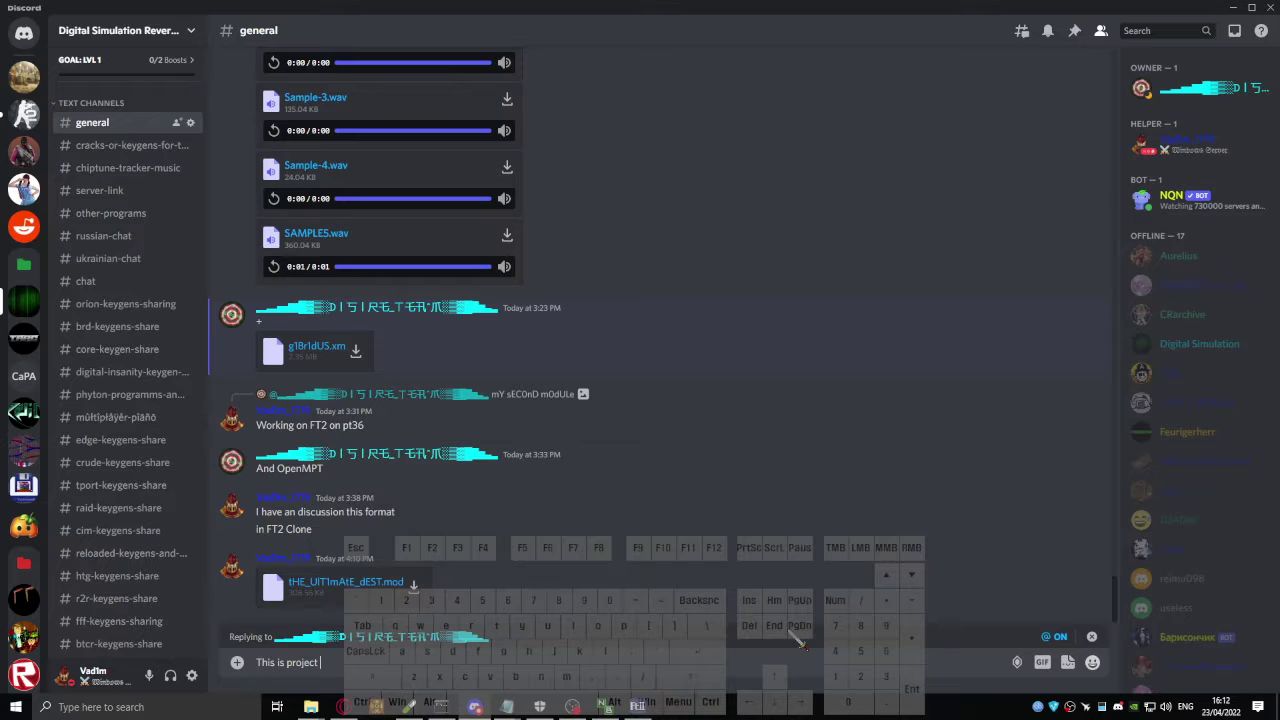
{"action": "type", "text": "many many inserted unused)"}
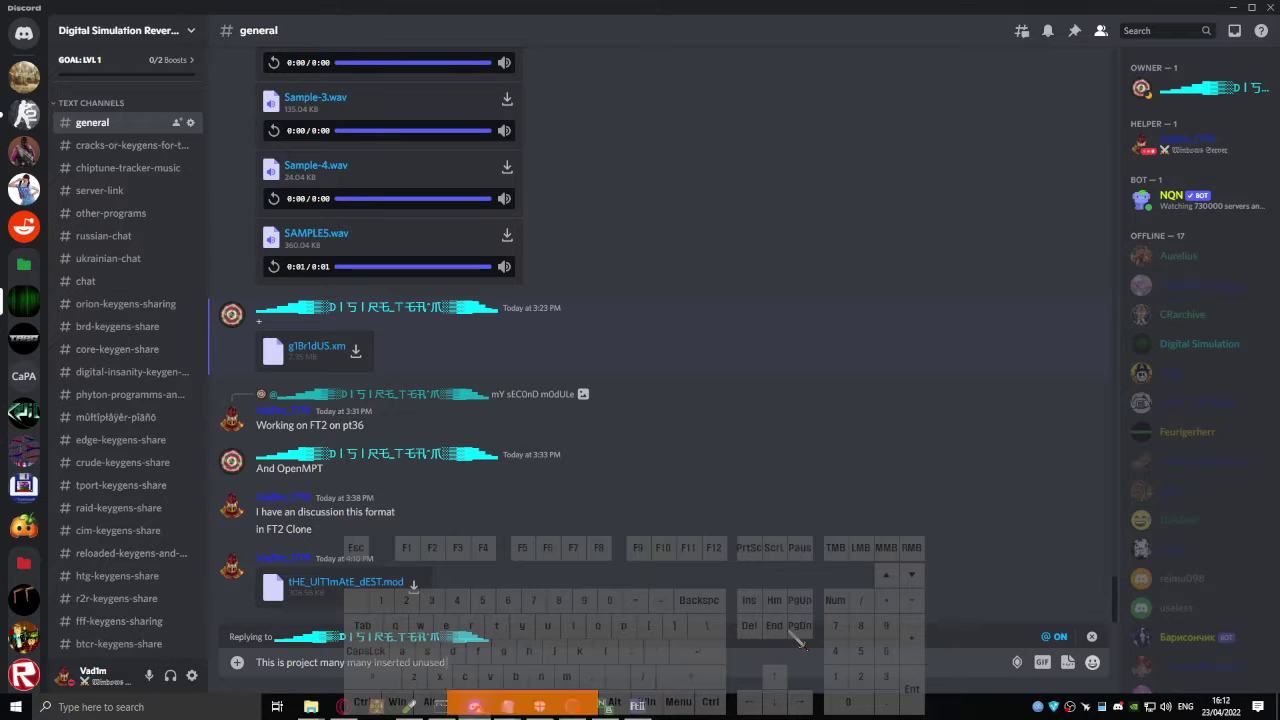
{"action": "type", "text": "ff-m"}
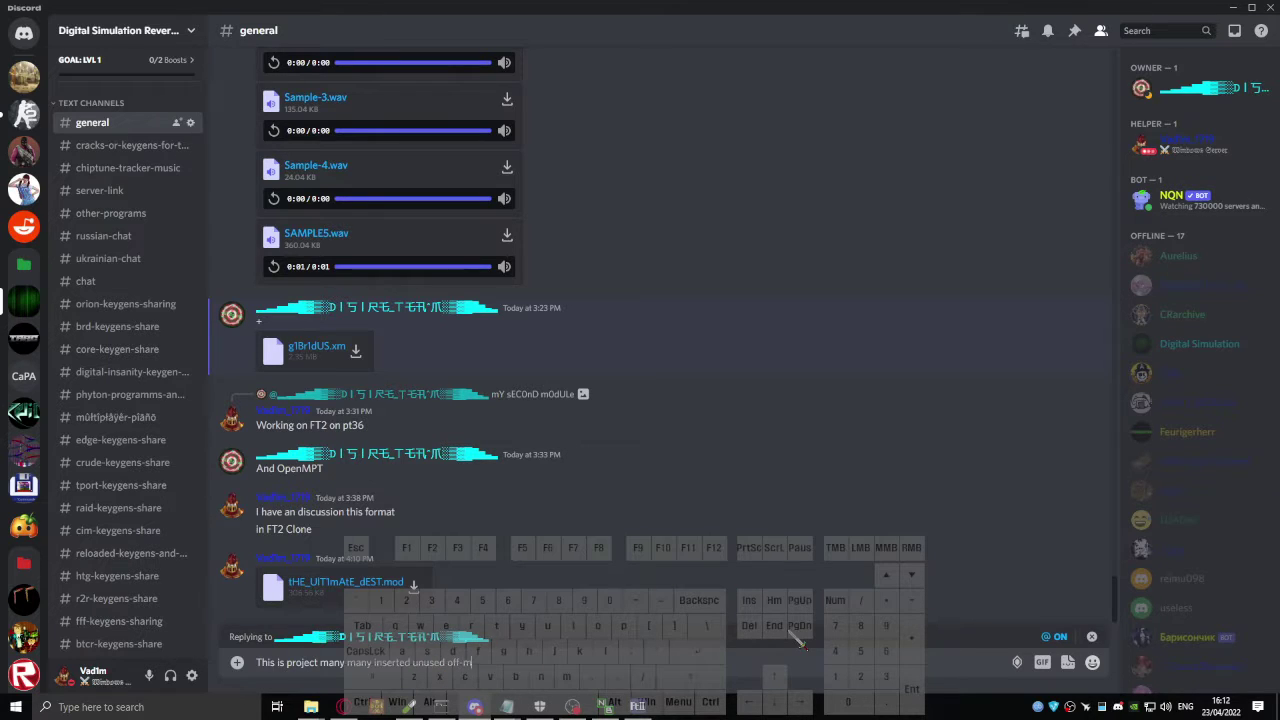
{"action": "key", "text": "BackSpace"}
{"action": "type", "text": "notes"}
{"action": "key", "text": "Return"}
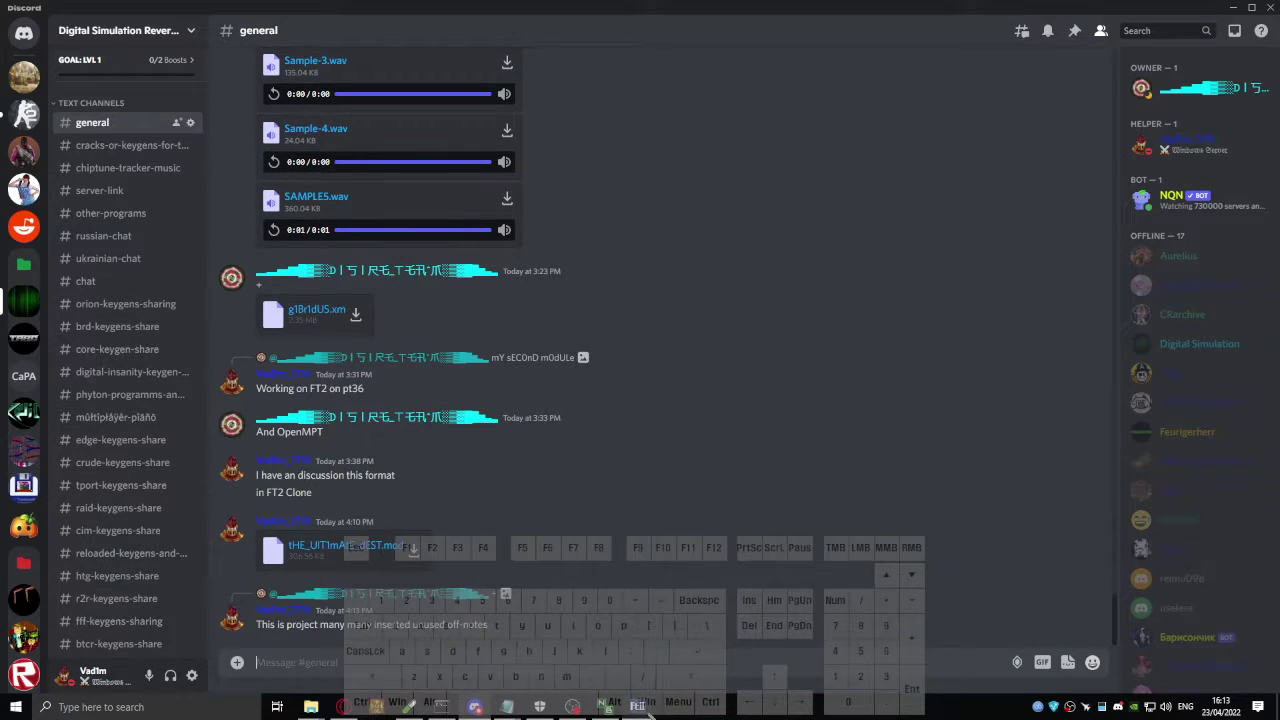
Switch back to Fasttracker and reset the E00 effects in channel 1 of pattern 01 to 000, from row 00 to row 4E
{"action": "left_click", "coordinate": [645, 708]}
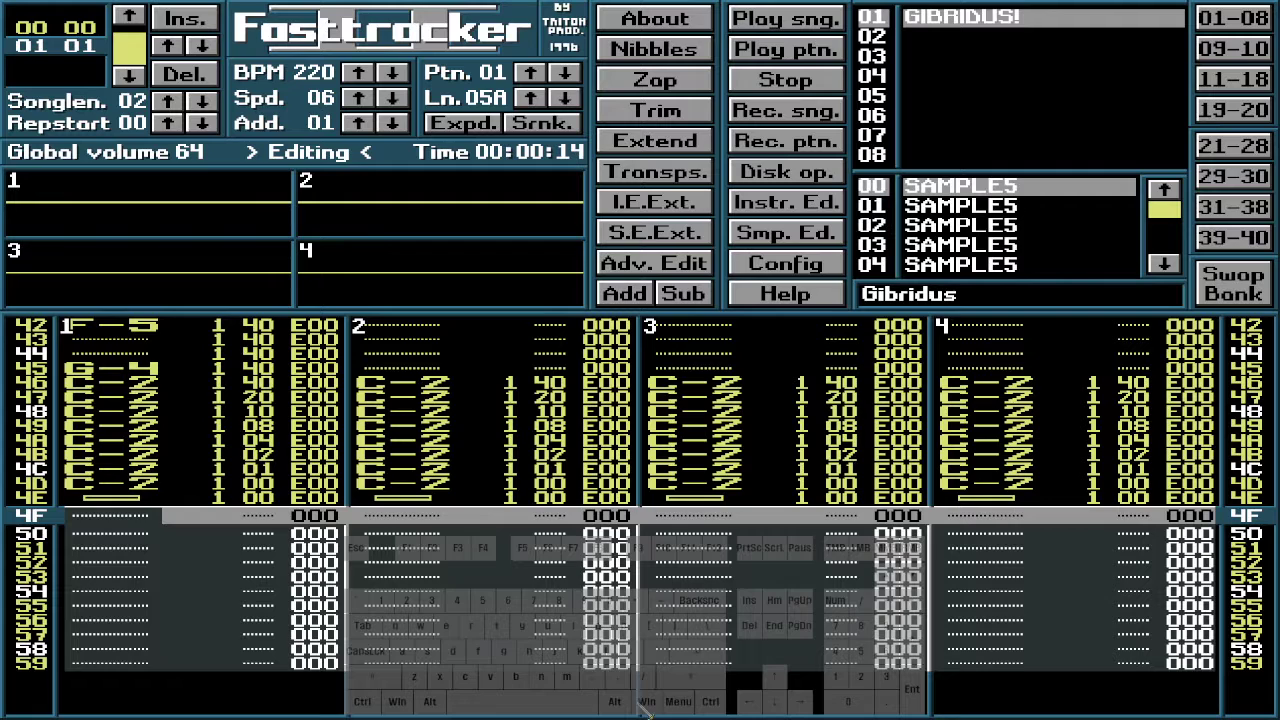
{"action": "key", "text": "Up"}
{"action": "key", "text": "Up"}
{"action": "key", "text": "Up"}
{"action": "key", "text": "Up"}
{"action": "key", "text": "Up"}
{"action": "key", "text": "Up"}
{"action": "key", "text": "Up"}
{"action": "key", "text": "Up"}
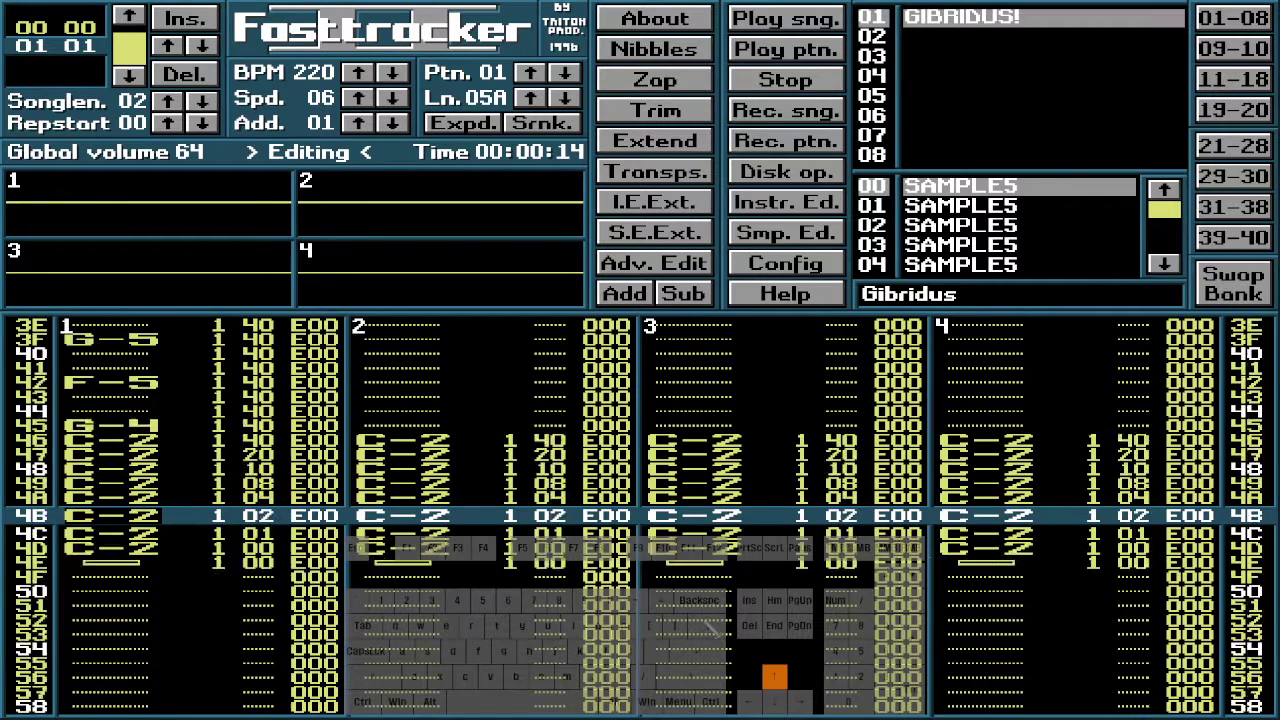
{"action": "key", "text": "Up"}
{"action": "key", "text": "Left"}
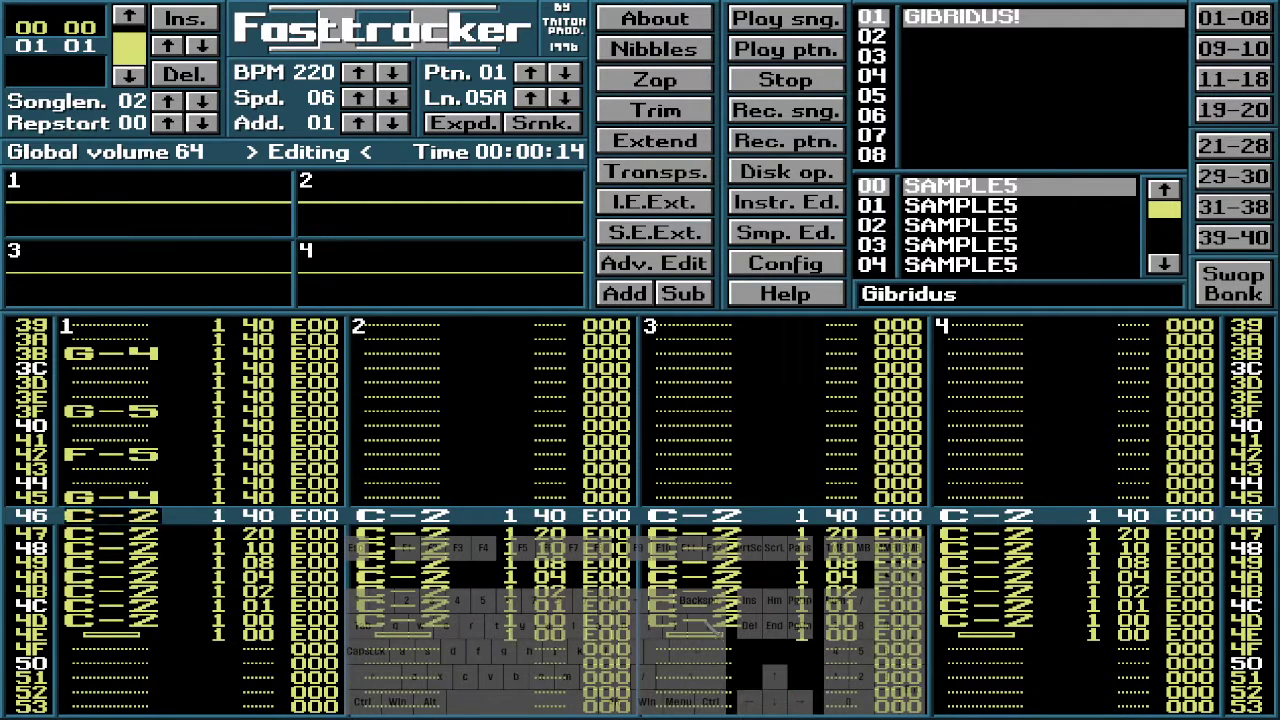
{"action": "key", "text": "Up"}
{"action": "key", "text": "Home"}
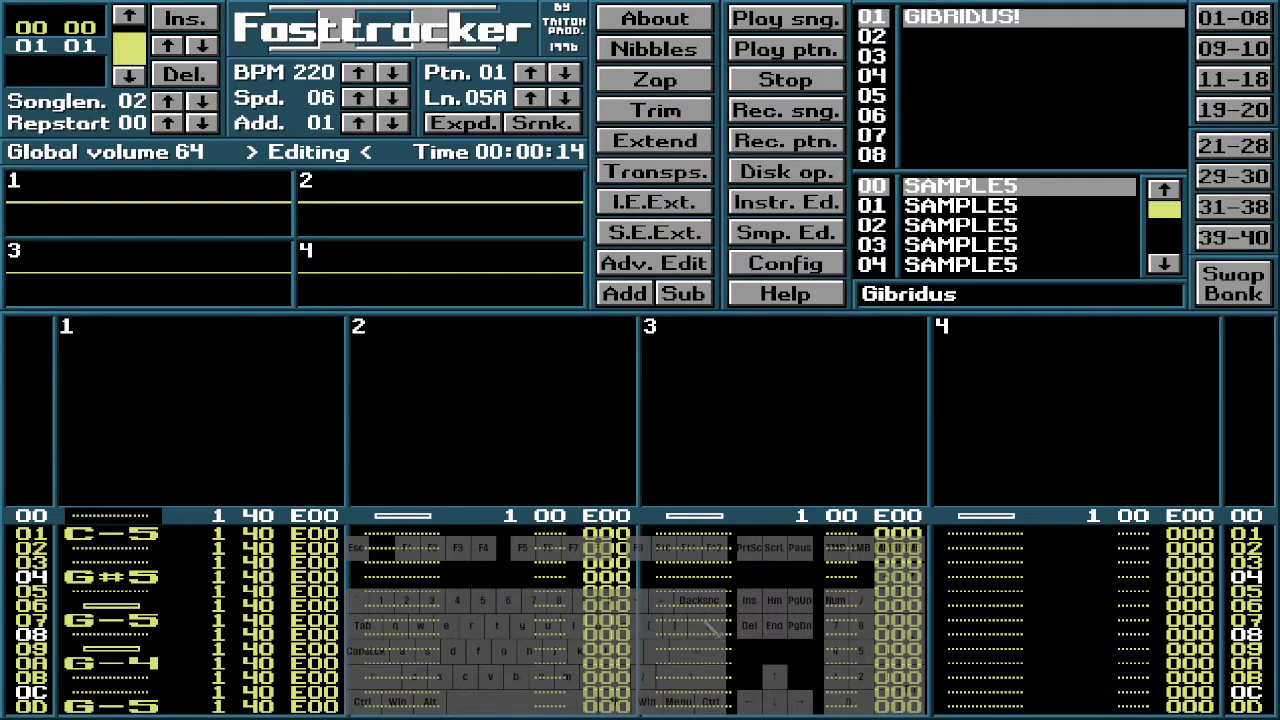
{"action": "key", "text": "alt"}
{"action": "key", "text": "0"}
{"action": "key", "text": "0"}
{"action": "key", "text": "0"}
{"action": "key", "text": "0"}
{"action": "key", "text": "0"}
{"action": "key", "text": "0"}
{"action": "key", "text": "0"}
{"action": "key", "text": "0"}
{"action": "key", "text": "0"}
{"action": "key", "text": "0"}
{"action": "key", "text": "0"}
{"action": "key", "text": "0"}
{"action": "key", "text": "0"}
{"action": "key", "text": "0"}
{"action": "key", "text": "0"}
{"action": "key", "text": "0"}
{"action": "key", "text": "0"}
{"action": "key", "text": "0"}
{"action": "key", "text": "0"}
{"action": "key", "text": "0"}
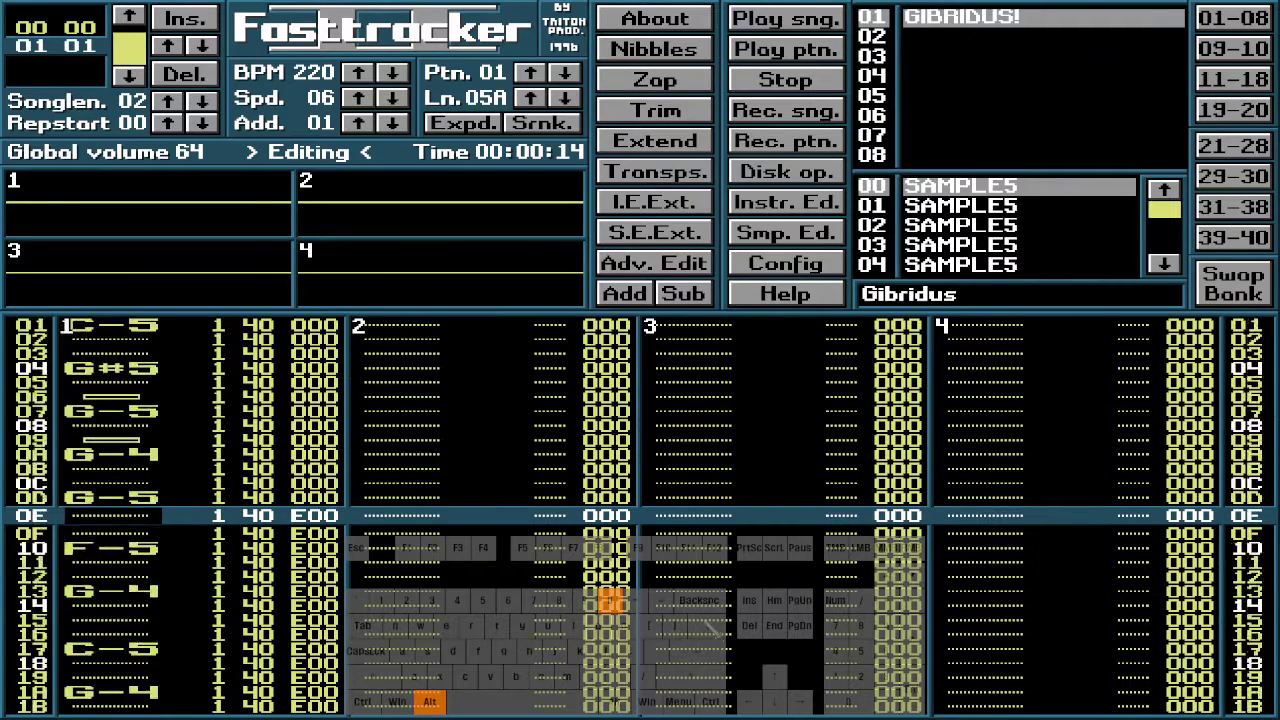
{"action": "key", "text": "0"}
{"action": "key", "text": "0"}
{"action": "key", "text": "0"}
{"action": "key", "text": "0"}
{"action": "key", "text": "0"}
{"action": "key", "text": "0"}
{"action": "key", "text": "0"}
{"action": "key", "text": "0"}
{"action": "key", "text": "0"}
{"action": "key", "text": "0"}
{"action": "key", "text": "0"}
{"action": "key", "text": "0"}
{"action": "key", "text": "0"}
{"action": "key", "text": "0"}
{"action": "key", "text": "0"}
{"action": "key", "text": "0"}
{"action": "key", "text": "0"}
{"action": "key", "text": "0"}
{"action": "key", "text": "0"}
{"action": "key", "text": "0"}
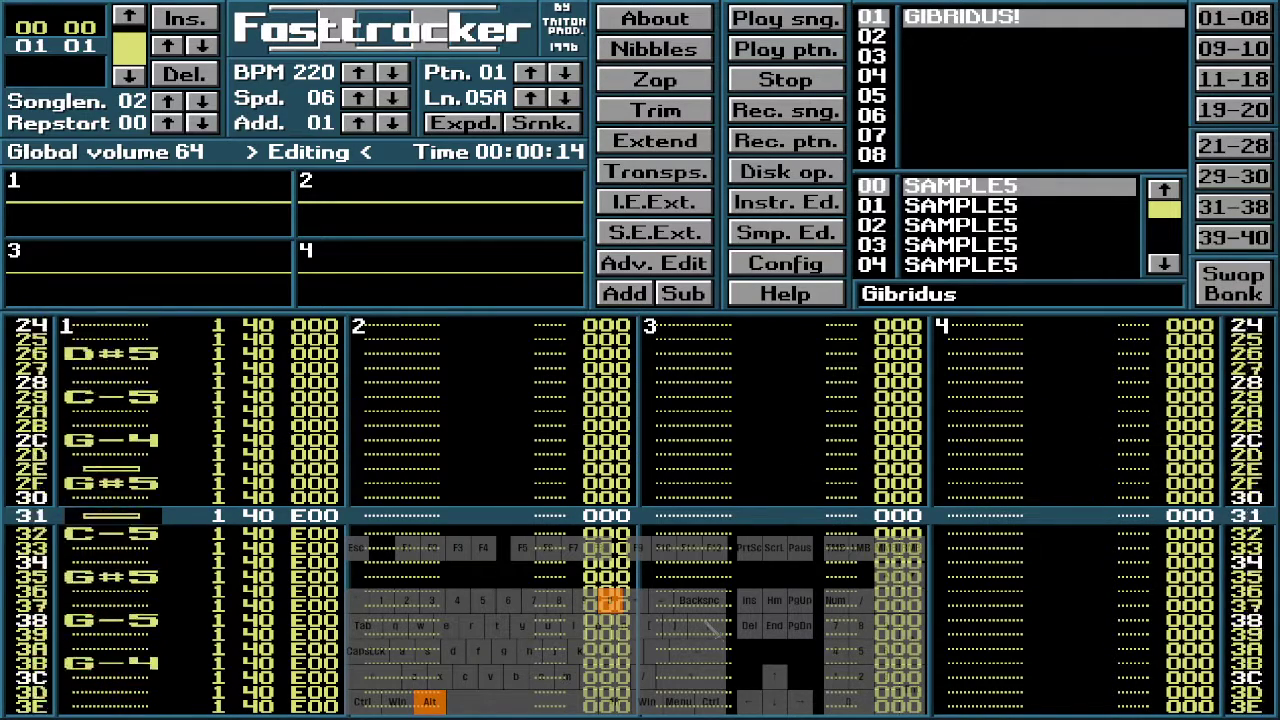
{"action": "key", "text": "0"}
{"action": "key", "text": "0"}
{"action": "key", "text": "0"}
{"action": "key", "text": "0"}
{"action": "key", "text": "0"}
{"action": "key", "text": "0"}
{"action": "key", "text": "0"}
{"action": "key", "text": "0"}
{"action": "key", "text": "0"}
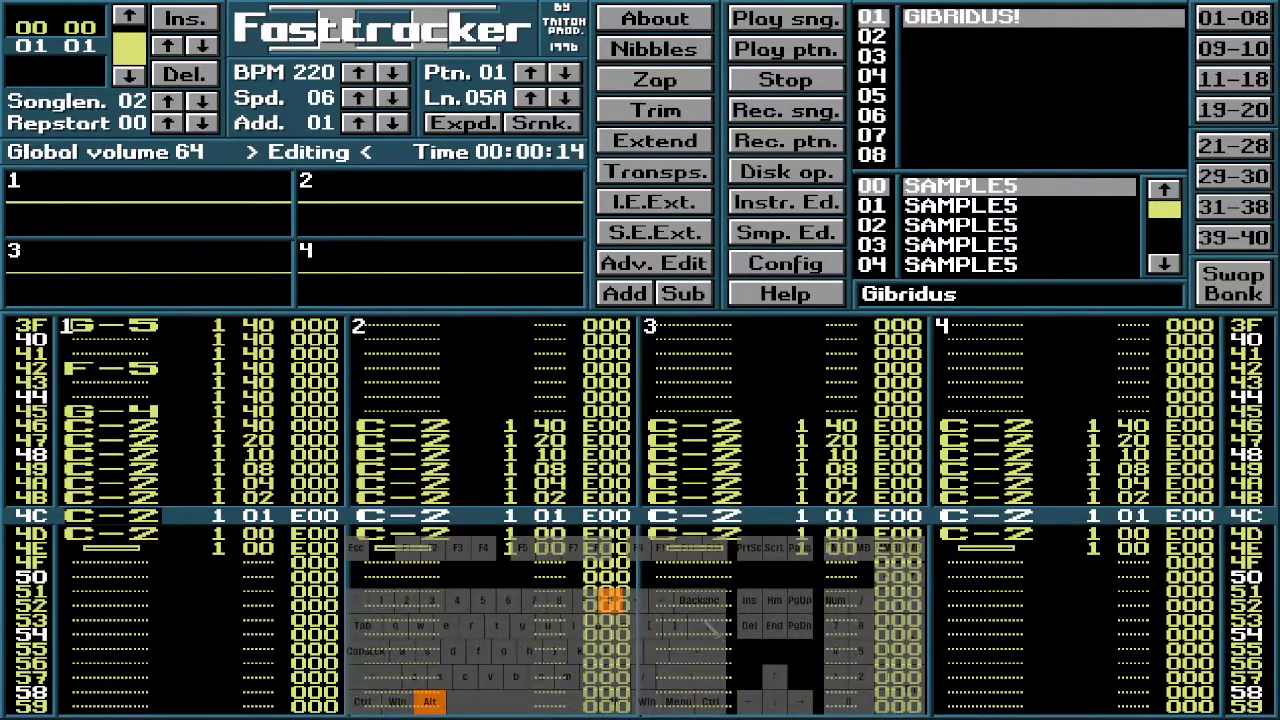
{"action": "key", "text": "Down"}
Fill the volume column of channel 2 in pattern 01 with 08 from row 00 to row 07
{"action": "key", "text": "Up"}
{"action": "key", "text": "Up"}
{"action": "key", "text": "Up"}
{"action": "key", "text": "Up"}
{"action": "key", "text": "Up"}
{"action": "key", "text": "Up"}
{"action": "key", "text": "Up"}
{"action": "key", "text": "Up"}
{"action": "key", "text": "Up"}
{"action": "key", "text": "Up"}
{"action": "key", "text": "Up"}
{"action": "key", "text": "Up"}
{"action": "key", "text": "Up"}
{"action": "key", "text": "Up"}
{"action": "key", "text": "Up"}
{"action": "key", "text": "Up"}
{"action": "key", "text": "Up"}
{"action": "key", "text": "Up"}
{"action": "key", "text": "Up"}
{"action": "key", "text": "Up"}
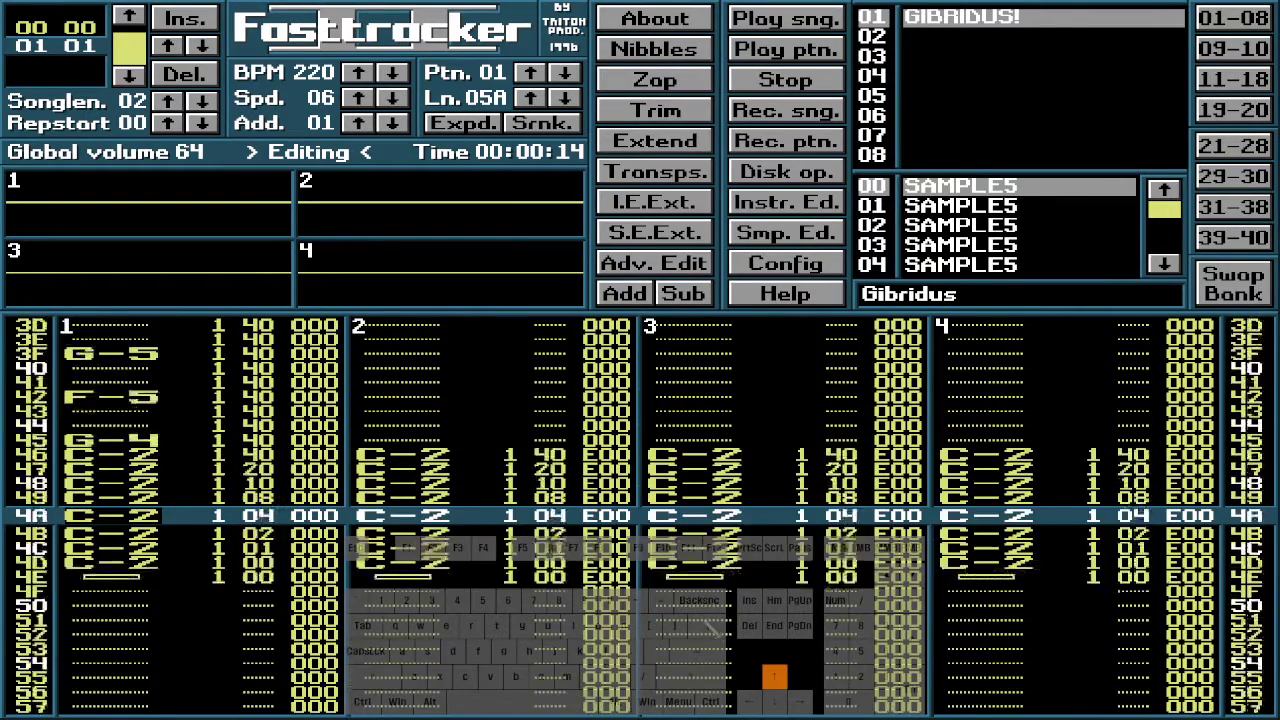
{"action": "key", "text": "Up"}
{"action": "key", "text": "Up"}
{"action": "key", "text": "Up"}
{"action": "key", "text": "Up"}
{"action": "key", "text": "Up"}
{"action": "key", "text": "Up"}
{"action": "key", "text": "Up"}
{"action": "key", "text": "Up"}
{"action": "key", "text": "Up"}
{"action": "key", "text": "Up"}
{"action": "key", "text": "Up"}
{"action": "key", "text": "Up"}
{"action": "key", "text": "Up"}
{"action": "key", "text": "Up"}
{"action": "key", "text": "Up"}
{"action": "key", "text": "Up"}
{"action": "key", "text": "Up"}
{"action": "key", "text": "Up"}
{"action": "key", "text": "Up"}
{"action": "key", "text": "Up"}
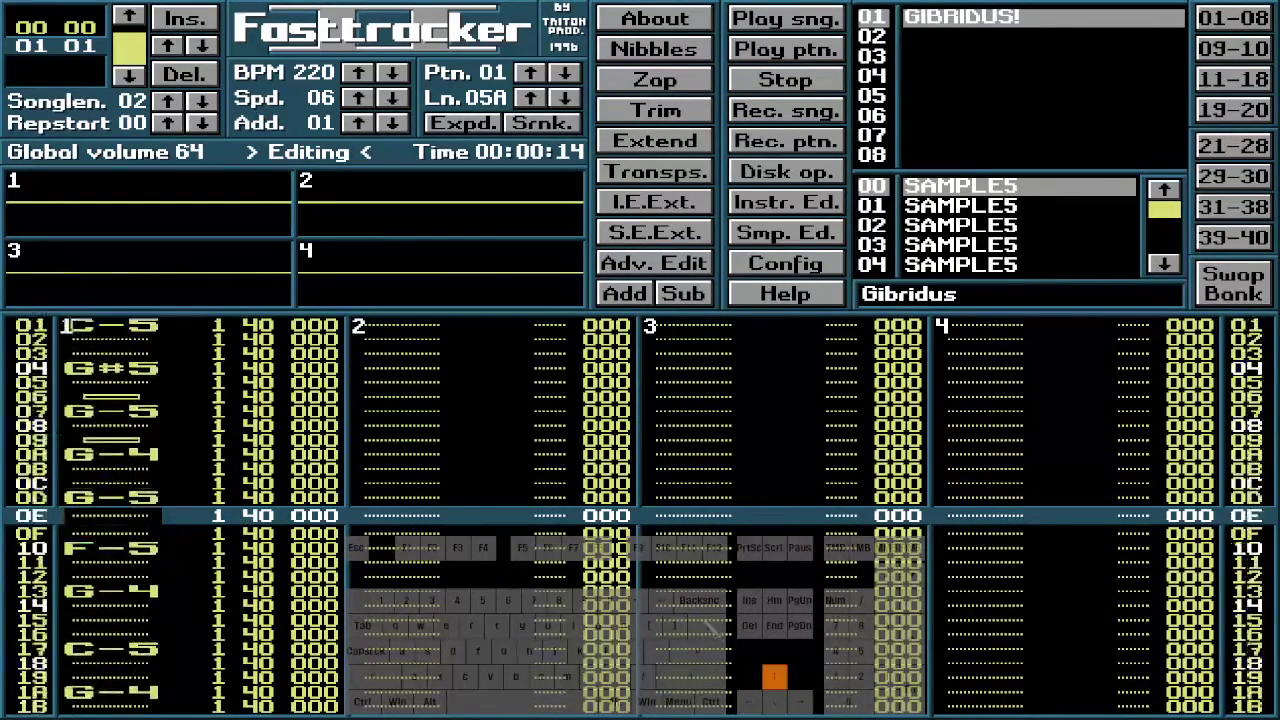
{"action": "key", "text": "Right"}
{"action": "key", "text": "Right"}
{"action": "key", "text": "Up"}
{"action": "key", "text": "Up"}
{"action": "key", "text": "Up"}
{"action": "key", "text": "Up"}
{"action": "key", "text": "Up"}
{"action": "key", "text": "Up"}
{"action": "key", "text": "Up"}
{"action": "key", "text": "Up"}
{"action": "key", "text": "Up"}
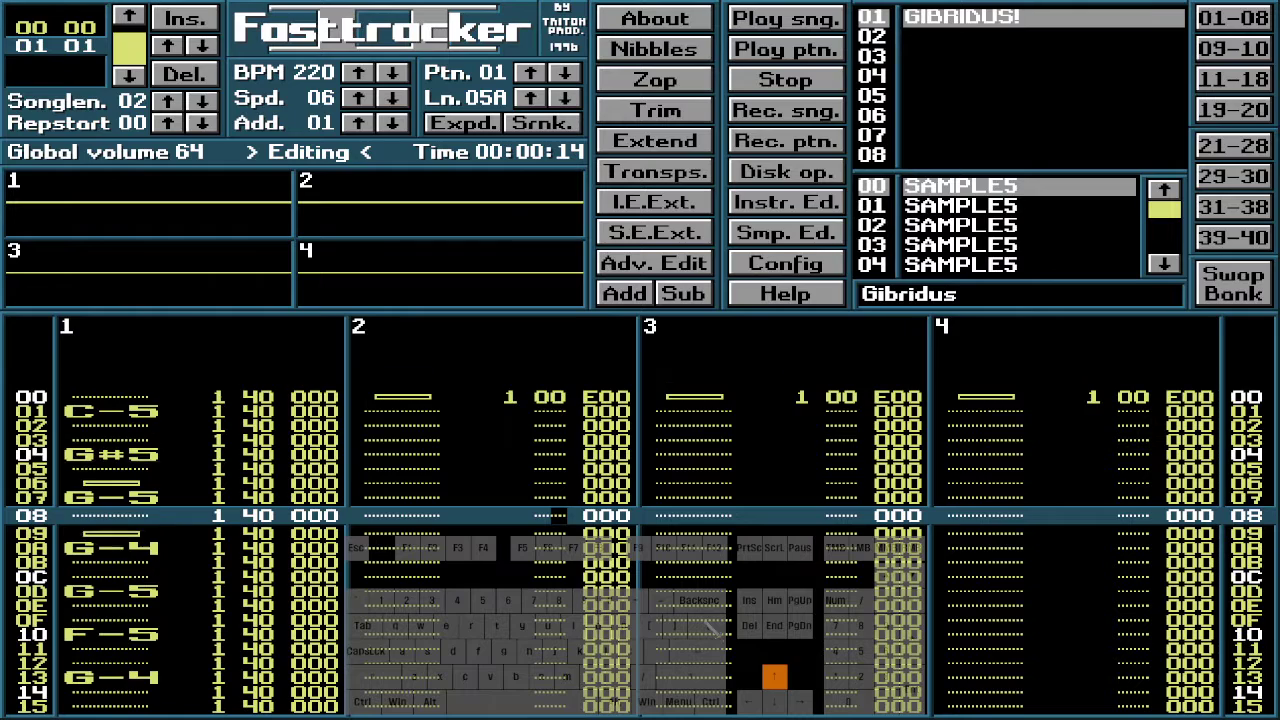
{"action": "key", "text": "alt"}
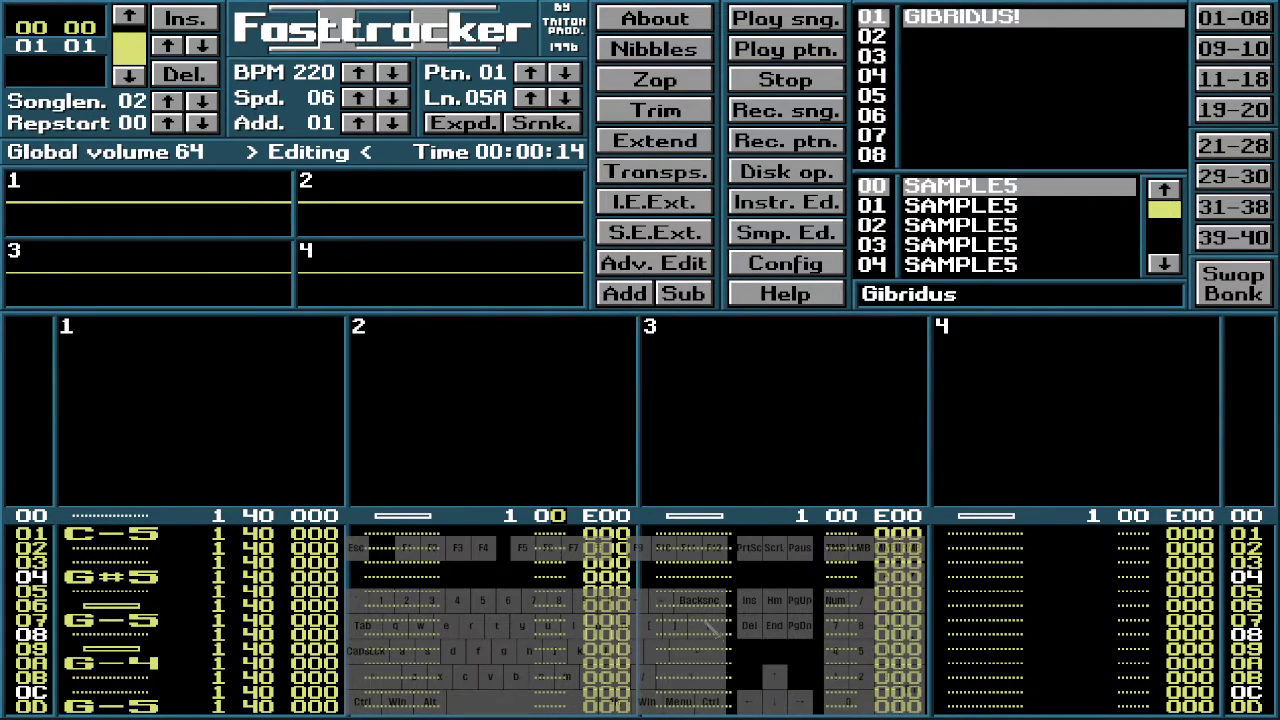
{"action": "key", "text": "alt"}
{"action": "key", "text": "alt+9"}
{"action": "key", "text": "alt+9"}
{"action": "key", "text": "alt+9"}
{"action": "key", "text": "alt+9"}
{"action": "key", "text": "alt+9"}
{"action": "key", "text": "alt+9"}
{"action": "key", "text": "alt+9"}
{"action": "key", "text": "alt+9"}
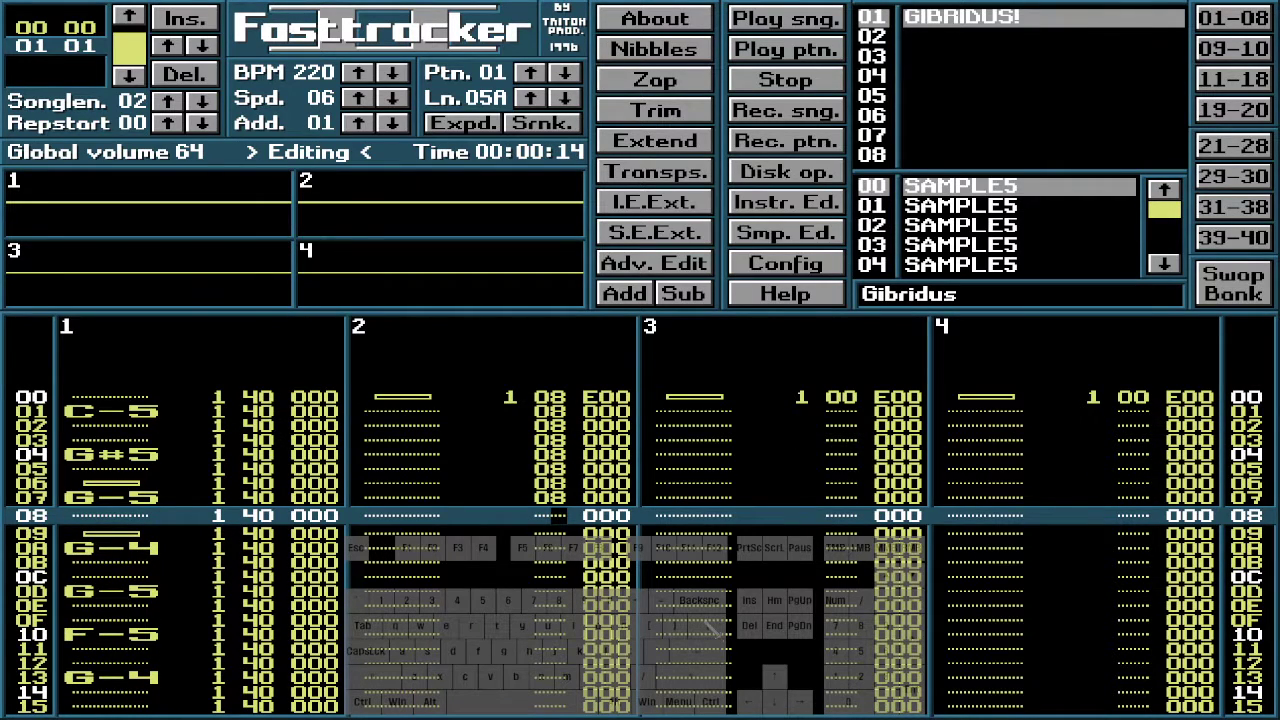
Clear the volume column of channel 2 in pattern 01 from row 00 to row 07
{"action": "key", "text": "Up"}
{"action": "key", "text": "Up"}
{"action": "key", "text": "Up"}
{"action": "key", "text": "Up"}
{"action": "key", "text": "Up"}
{"action": "key", "text": "Up"}
{"action": "key", "text": "Up"}
{"action": "key", "text": "Up"}
{"action": "key", "text": "Delete"}
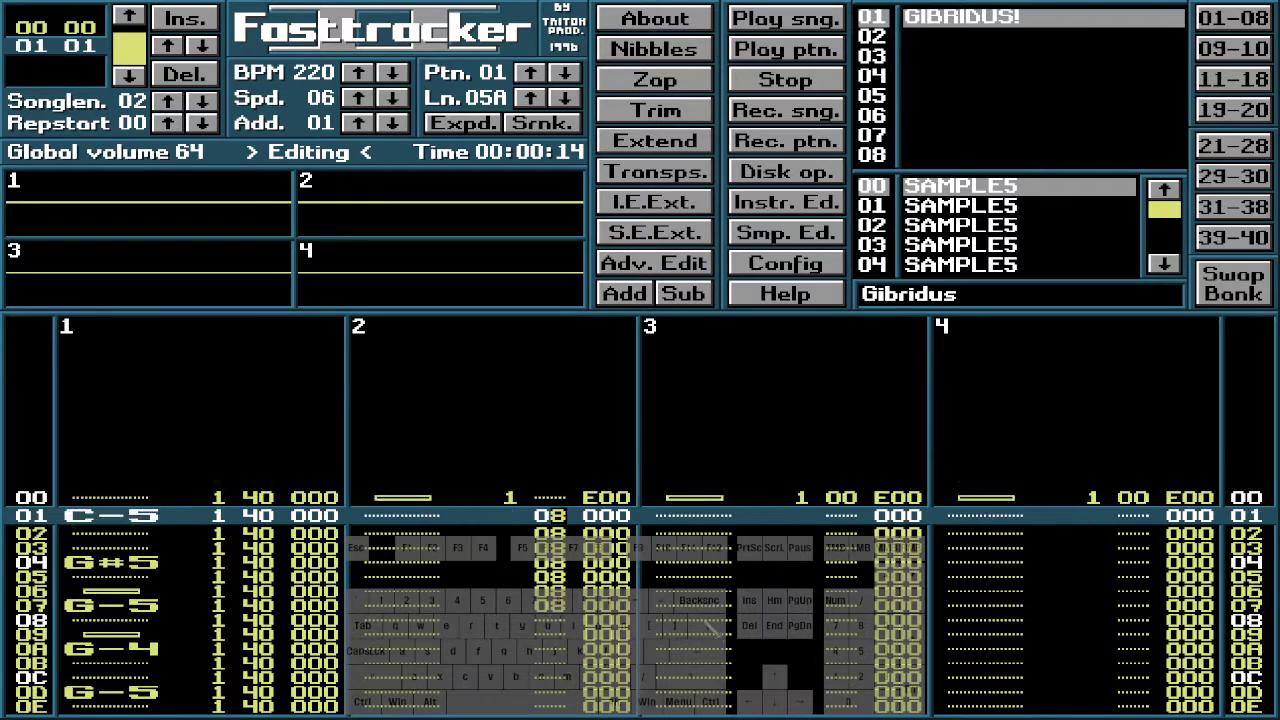
{"action": "key", "text": "Delete"}
{"action": "key", "text": "Delete"}
{"action": "key", "text": "Delete"}
{"action": "key", "text": "Delete"}
{"action": "key", "text": "Delete"}
{"action": "key", "text": "Delete"}
{"action": "key", "text": "Delete"}
Clear the E00 effect and the key-off note with its instrument from row 00 of channel 2 in pattern 01
{"action": "key", "text": "Left"}
{"action": "key", "text": "Left"}
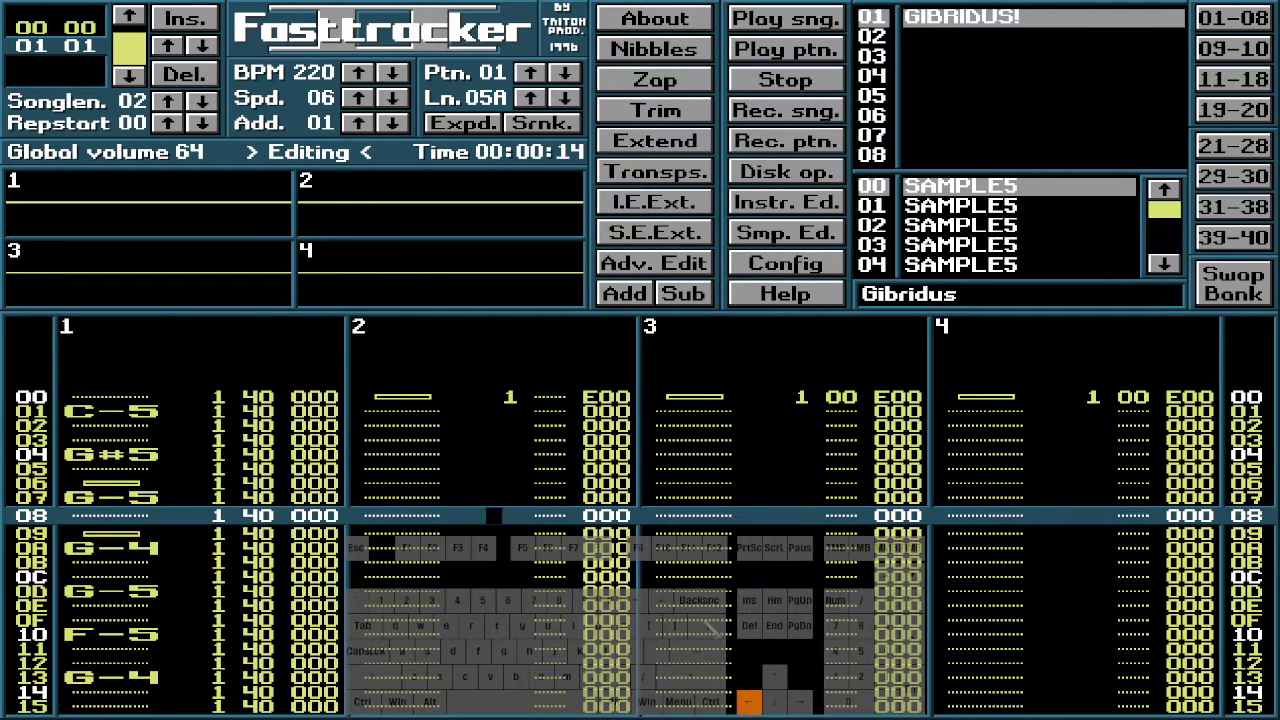
{"action": "key", "text": "Left"}
{"action": "key", "text": "Up"}
{"action": "key", "text": "Up"}
{"action": "key", "text": "Up"}
{"action": "key", "text": "Up"}
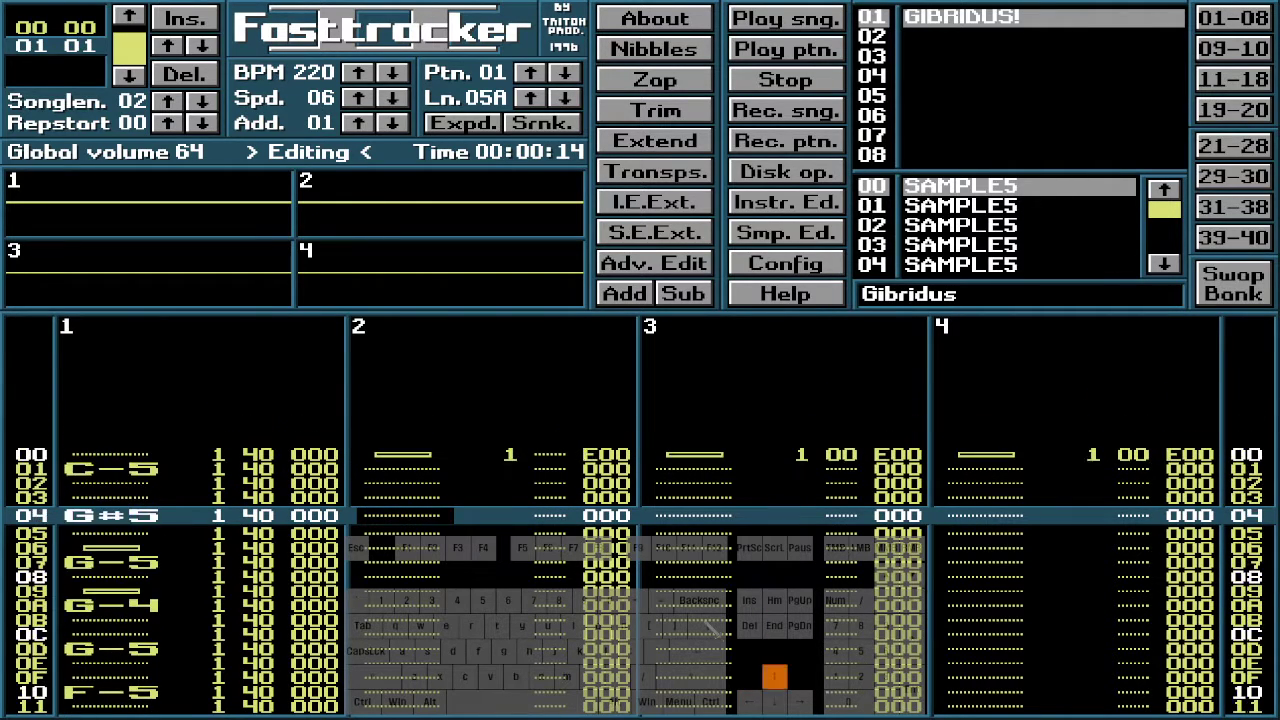
{"action": "key", "text": "Up"}
{"action": "key", "text": "Up"}
{"action": "key", "text": "Up"}
{"action": "key", "text": "Up"}
{"action": "key", "text": "alt+Delete"}
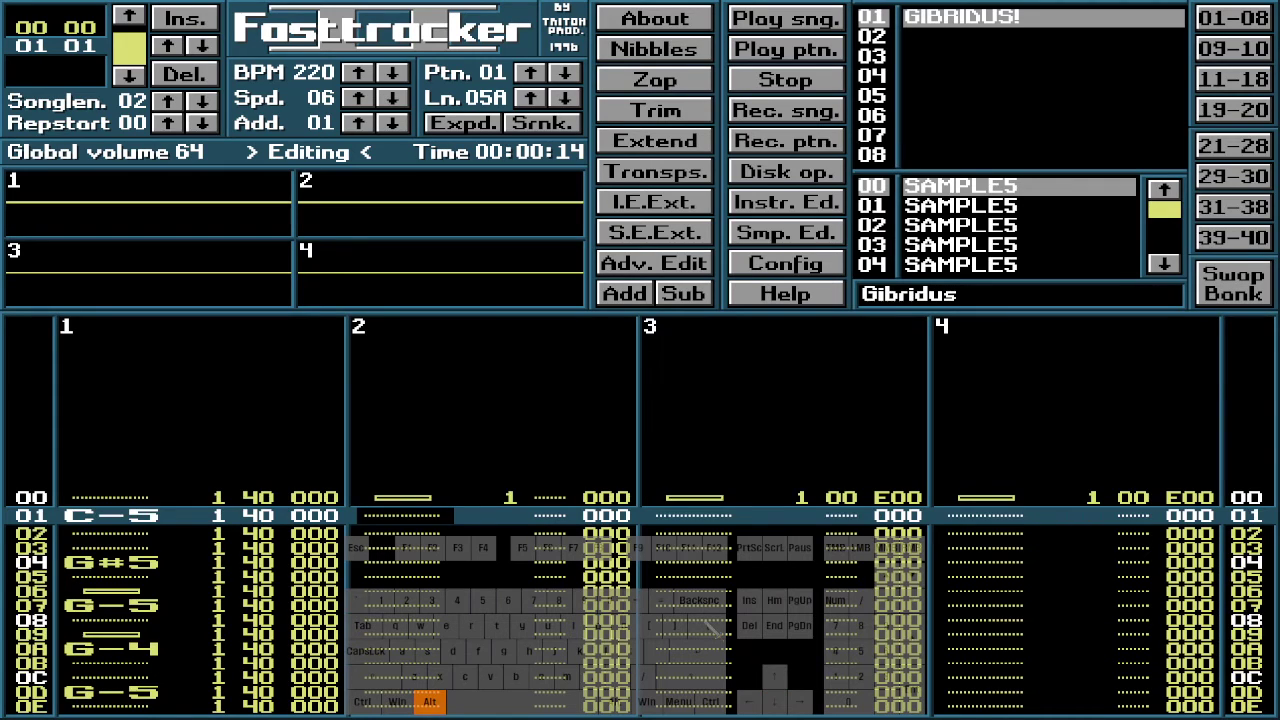
{"action": "key", "text": "Up"}
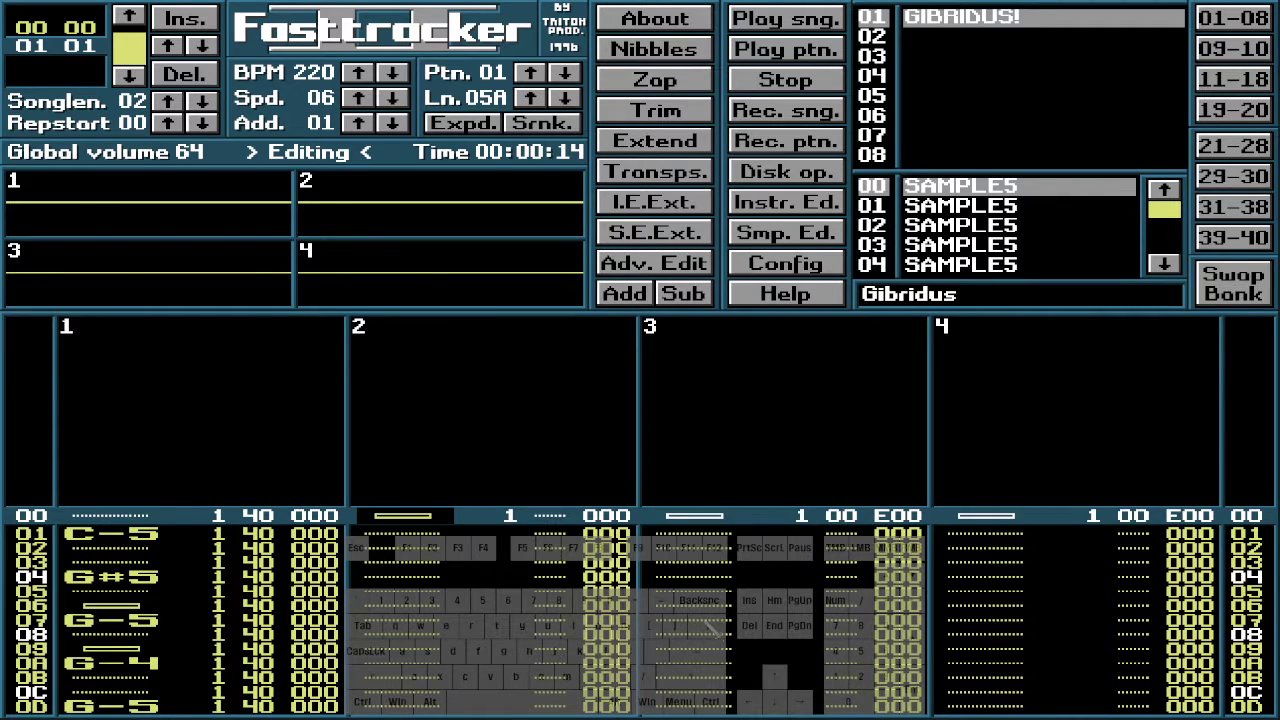
{"action": "key", "text": "Down"}
Delete the key-off notes and their instrument numbers from row 00 of channels 3 and 4 in pattern 01
{"action": "key", "text": "Right"}
{"action": "key", "text": "Right"}
{"action": "key", "text": "Right"}
{"action": "key", "text": "Right"}
{"action": "key", "text": "Right"}
{"action": "key", "text": "Right"}
{"action": "key", "text": "Right"}
{"action": "key", "text": "Right"}
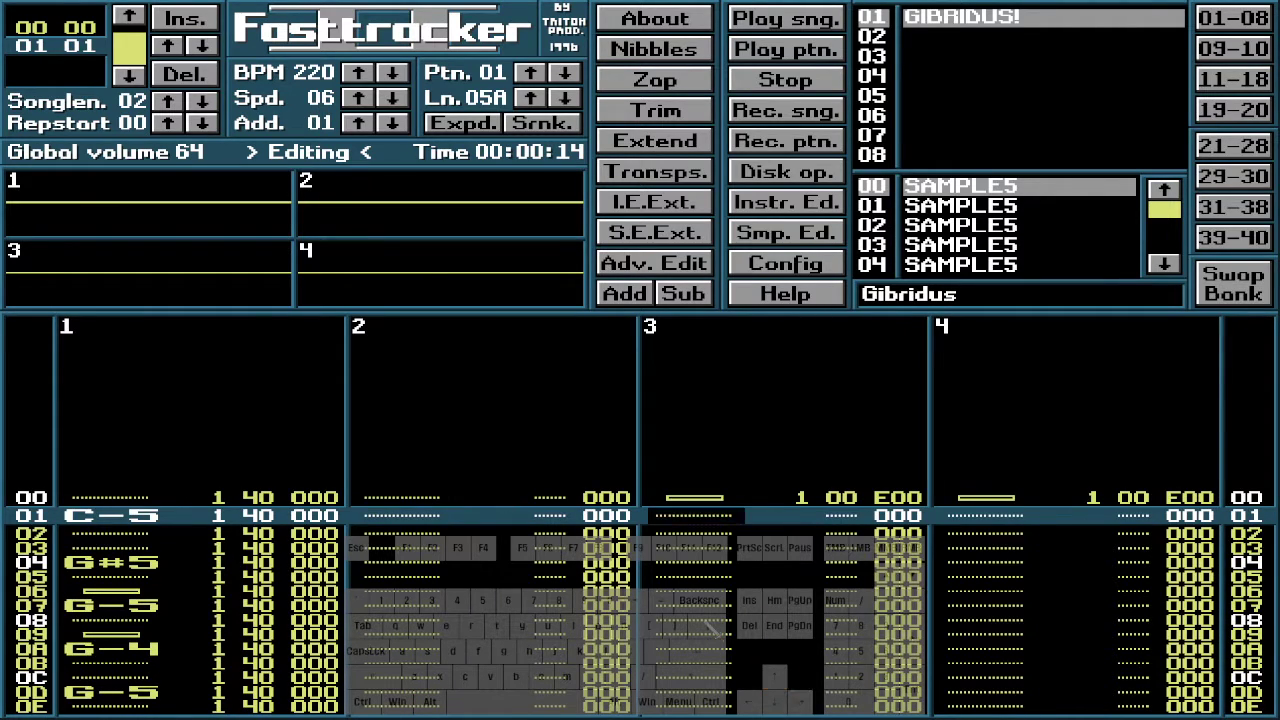
{"action": "key", "text": "Right"}
{"action": "key", "text": "Right"}
{"action": "key", "text": "Right"}
{"action": "key", "text": "Right"}
{"action": "key", "text": "Right"}
{"action": "key", "text": "Right"}
{"action": "key", "text": "Right"}
{"action": "key", "text": "Right"}
{"action": "key", "text": "Up"}
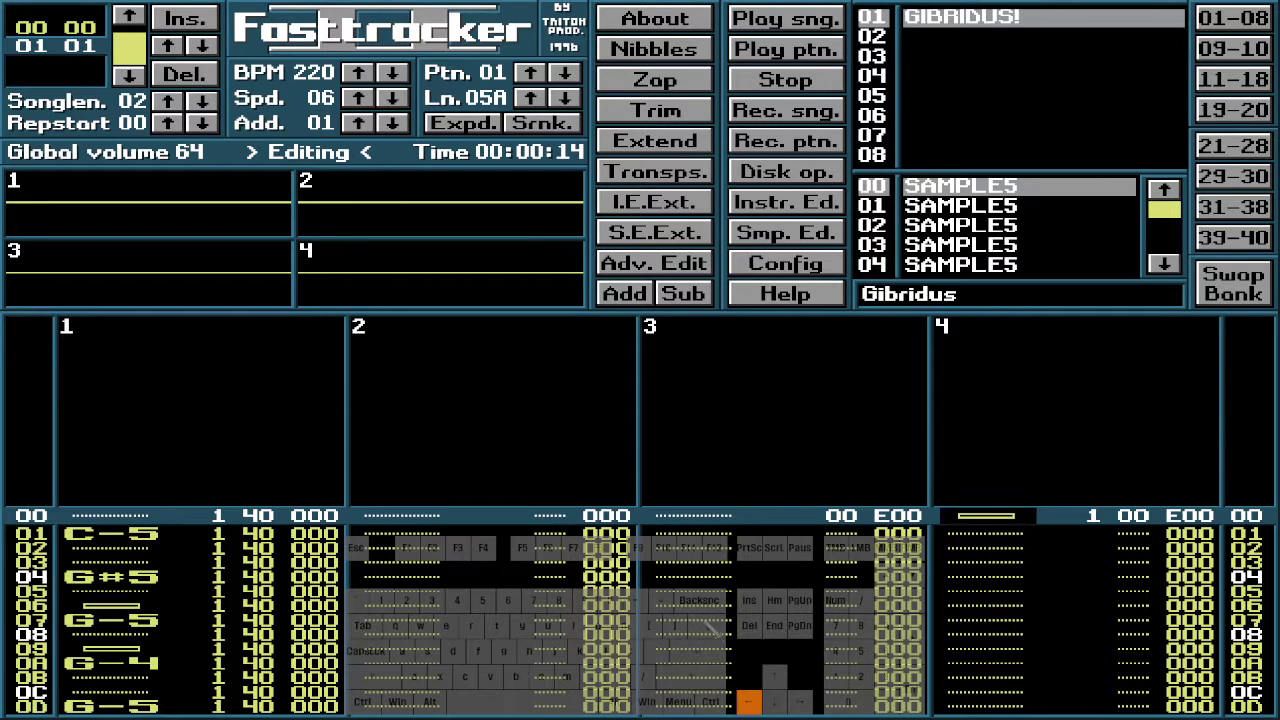
{"action": "key", "text": "Left"}
{"action": "key", "text": "Right"}
{"action": "key", "text": "Up"}
{"action": "key", "text": "Down"}
{"action": "key", "text": "Up"}
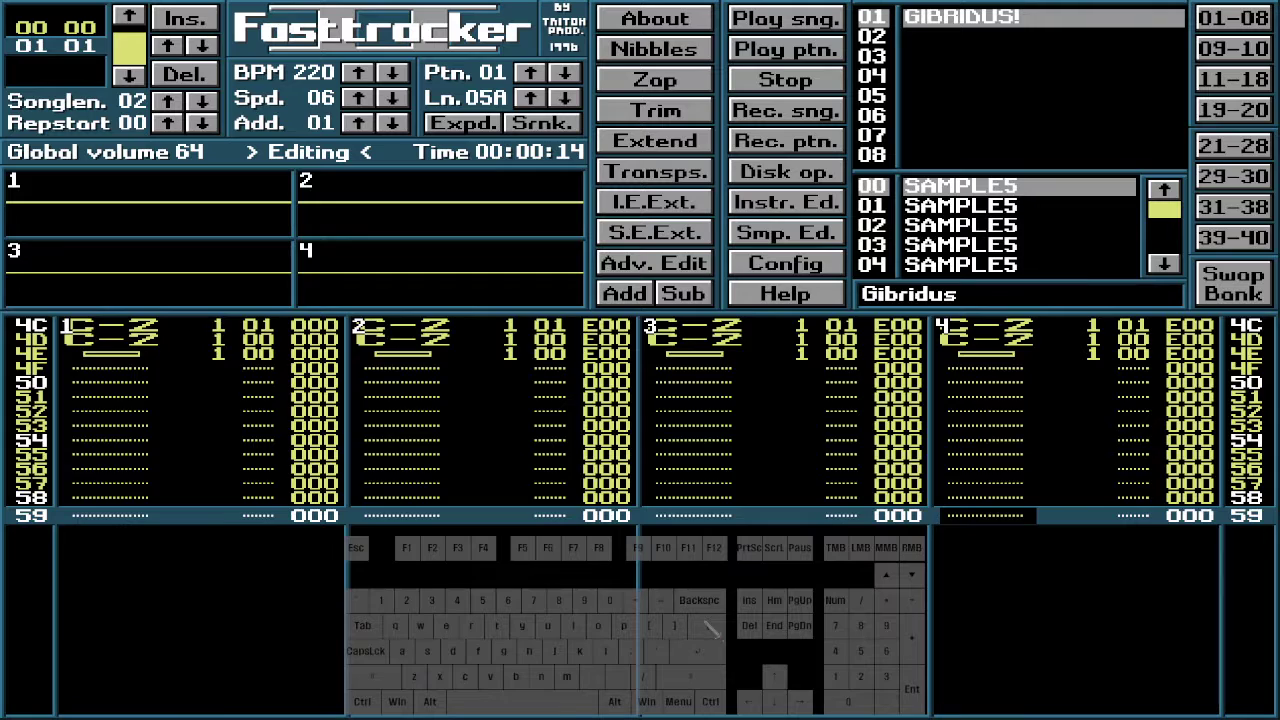
{"action": "key", "text": "Down"}
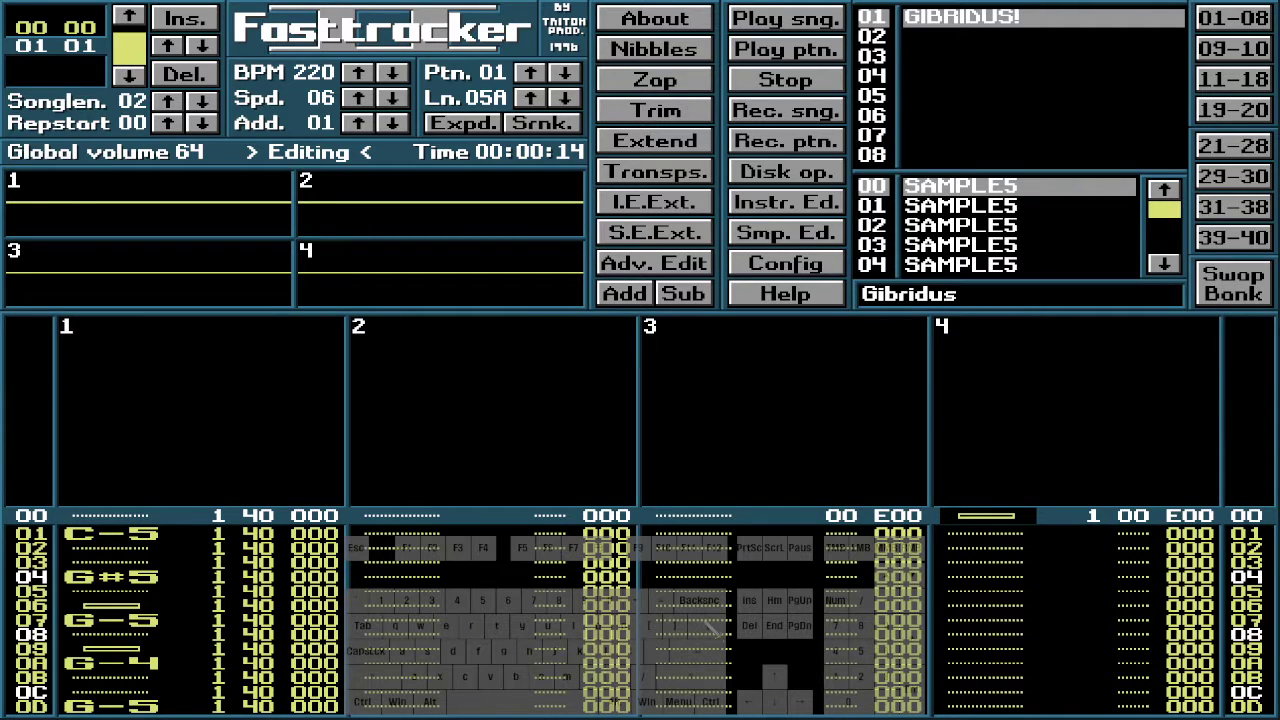
{"action": "key", "text": "Delete"}
Remove the row 00 entry with volume 00 and effect E00 from channel 3, pulling the channel's following rows up
{"action": "key", "text": "Left"}
{"action": "key", "text": "Left"}
{"action": "key", "text": "Left"}
{"action": "key", "text": "Left"}
{"action": "key", "text": "Left"}
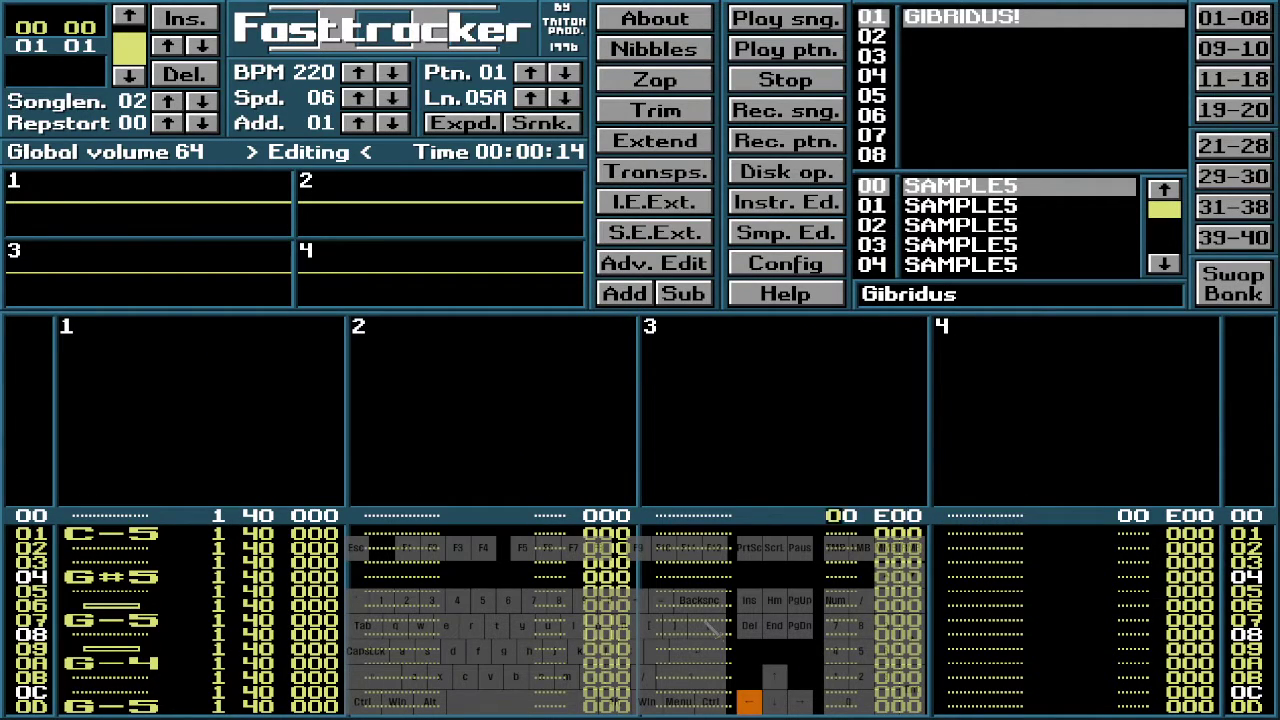
{"action": "key", "text": "Right"}
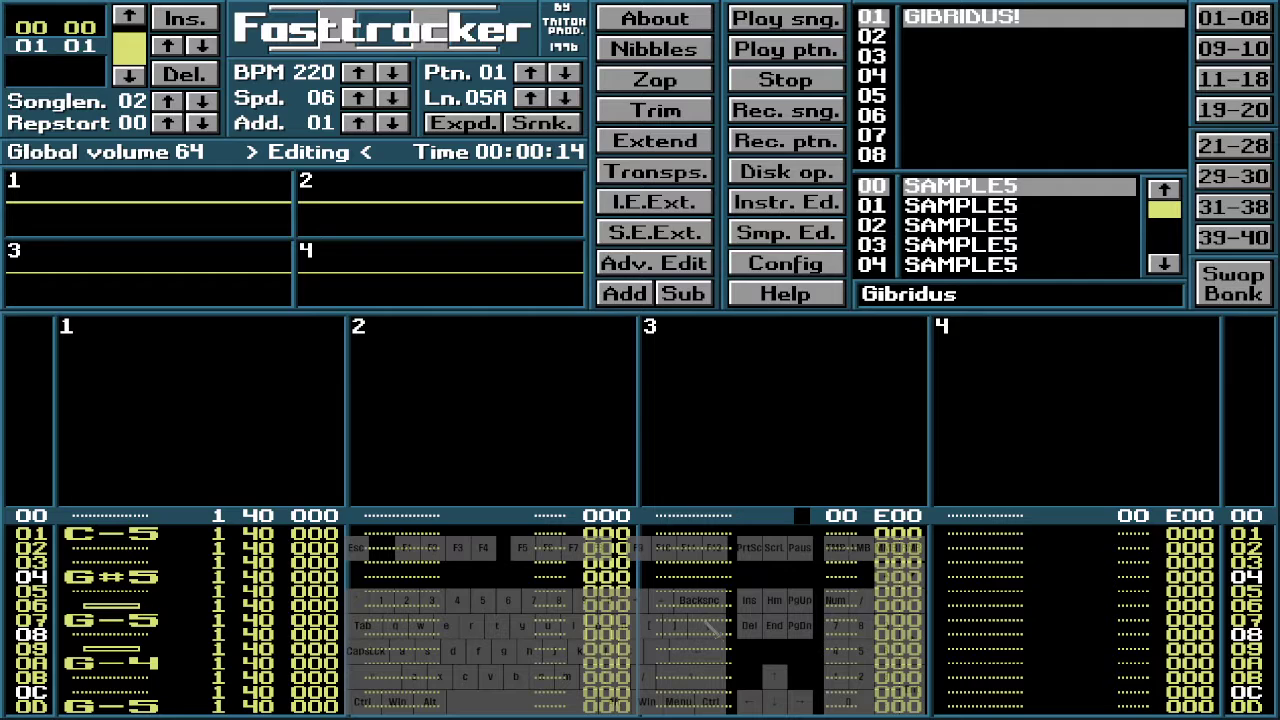
{"action": "key", "text": "BackSpace"}
Move the block of C-2 notes in channel 3, rows 45 to 4D, down one row so it starts at row 46
{"action": "key", "text": "Down"}
{"action": "key", "text": "Down"}
{"action": "key", "text": "Down"}
{"action": "key", "text": "Down"}
{"action": "key", "text": "Down"}
{"action": "key", "text": "Down"}
{"action": "key", "text": "Down"}
{"action": "key", "text": "Down"}
{"action": "key", "text": "Down"}
{"action": "key", "text": "Down"}
{"action": "key", "text": "Down"}
{"action": "key", "text": "Down"}
{"action": "key", "text": "Down"}
{"action": "key", "text": "Down"}
{"action": "key", "text": "Down"}
{"action": "key", "text": "Down"}
{"action": "key", "text": "Down"}
{"action": "key", "text": "Down"}
{"action": "key", "text": "Down"}
{"action": "key", "text": "Down"}
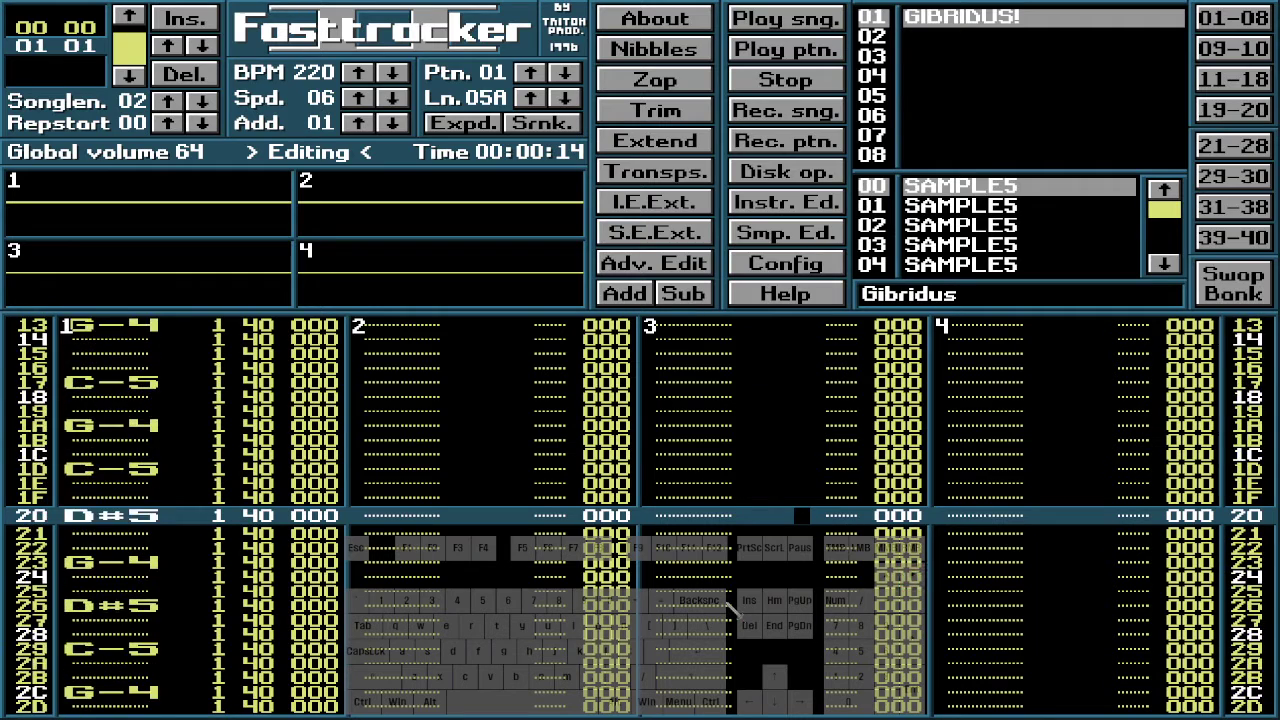
{"action": "key", "text": "Down"}
{"action": "key", "text": "Down"}
{"action": "key", "text": "Down"}
{"action": "key", "text": "Down"}
{"action": "key", "text": "Down"}
{"action": "key", "text": "Down"}
{"action": "key", "text": "Down"}
{"action": "key", "text": "Down"}
{"action": "key", "text": "Down"}
{"action": "key", "text": "Down"}
{"action": "key", "text": "Down"}
{"action": "key", "text": "Down"}
{"action": "key", "text": "Down"}
{"action": "key", "text": "Down"}
{"action": "key", "text": "Down"}
{"action": "key", "text": "Down"}
{"action": "key", "text": "Down"}
{"action": "key", "text": "Down"}
{"action": "key", "text": "Down"}
{"action": "key", "text": "Down"}
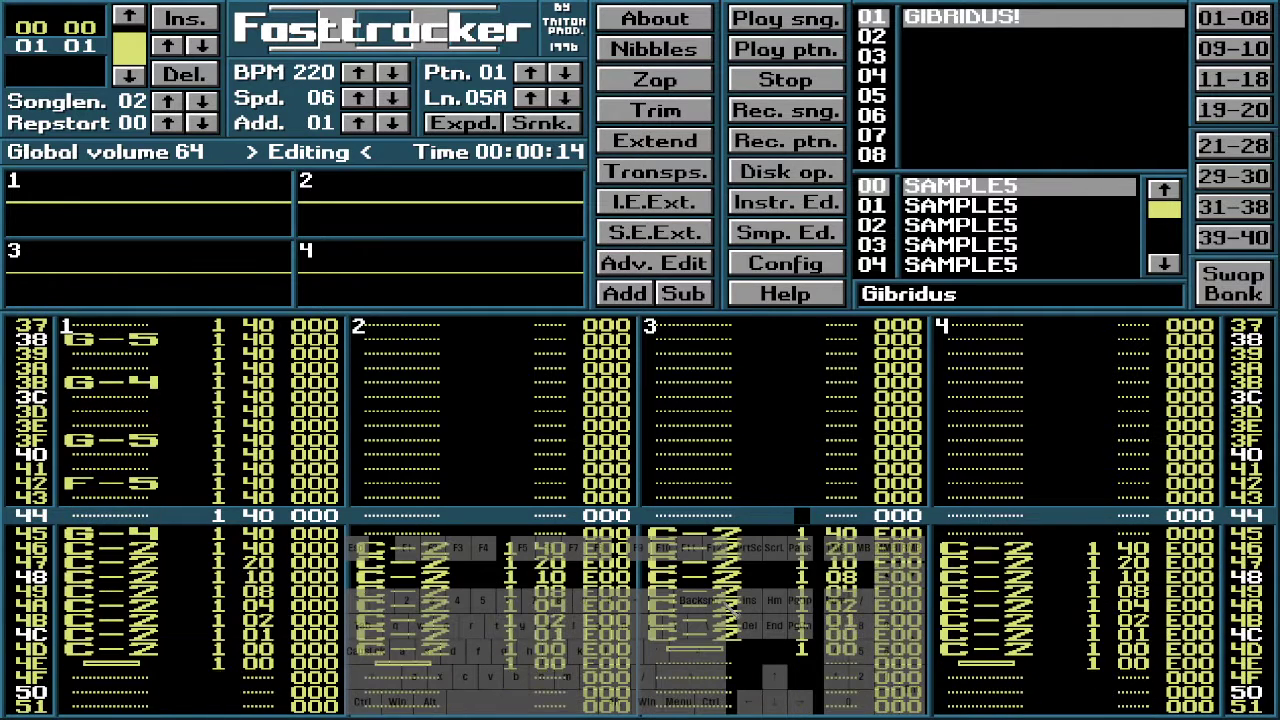
{"action": "left_click_drag", "start_coordinate": [712, 535], "coordinate": [716, 650]}
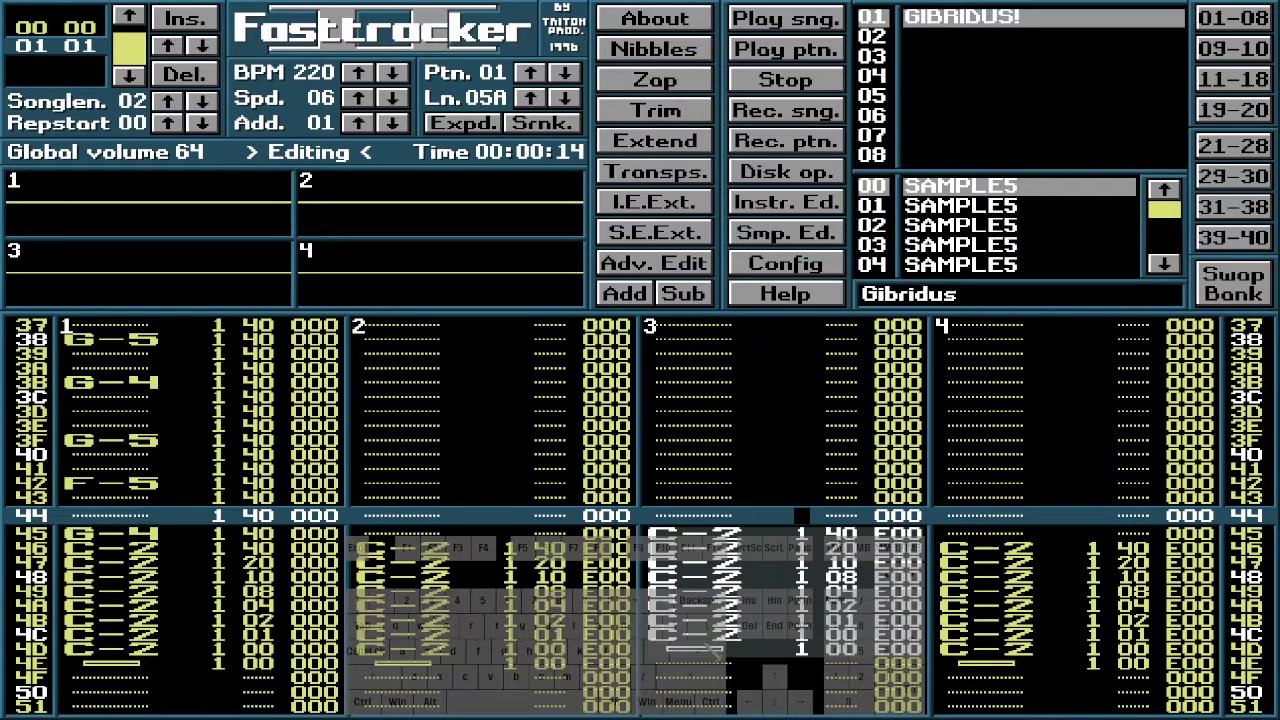
{"action": "key", "text": "Down"}
{"action": "key", "text": "Down"}
{"action": "key", "text": "alt+F4"}
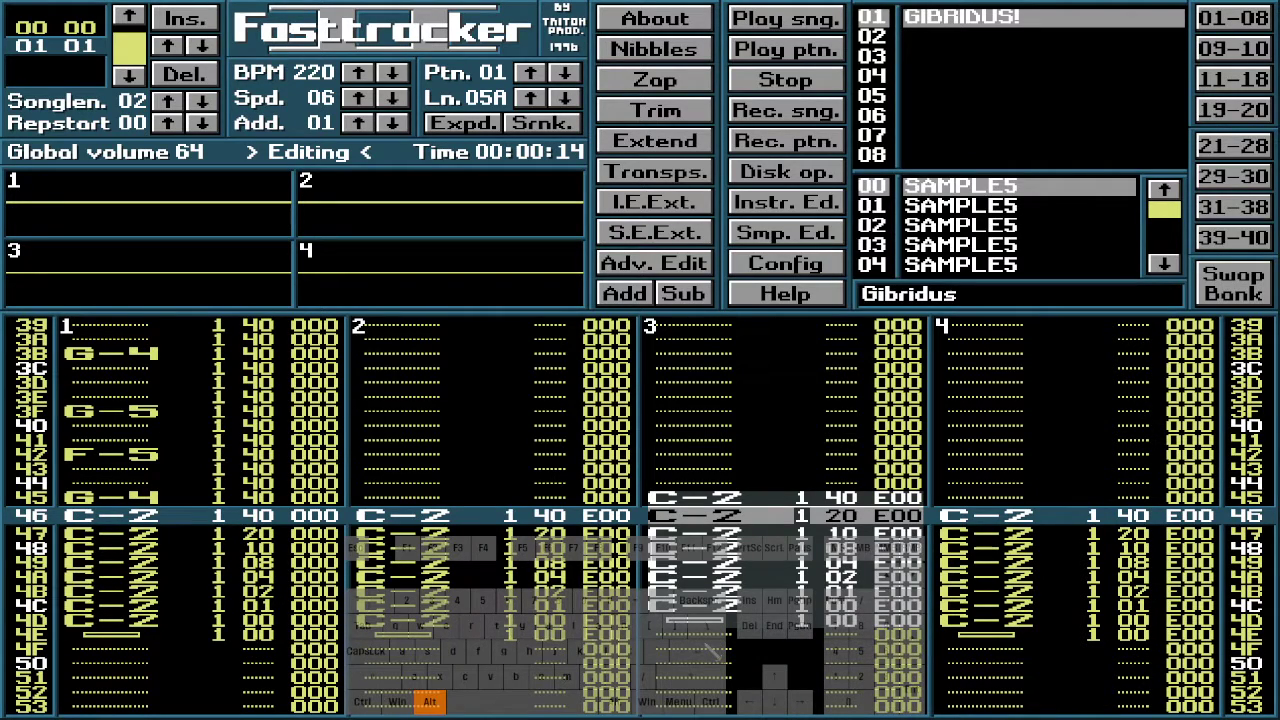
{"action": "key", "text": "alt+F5"}
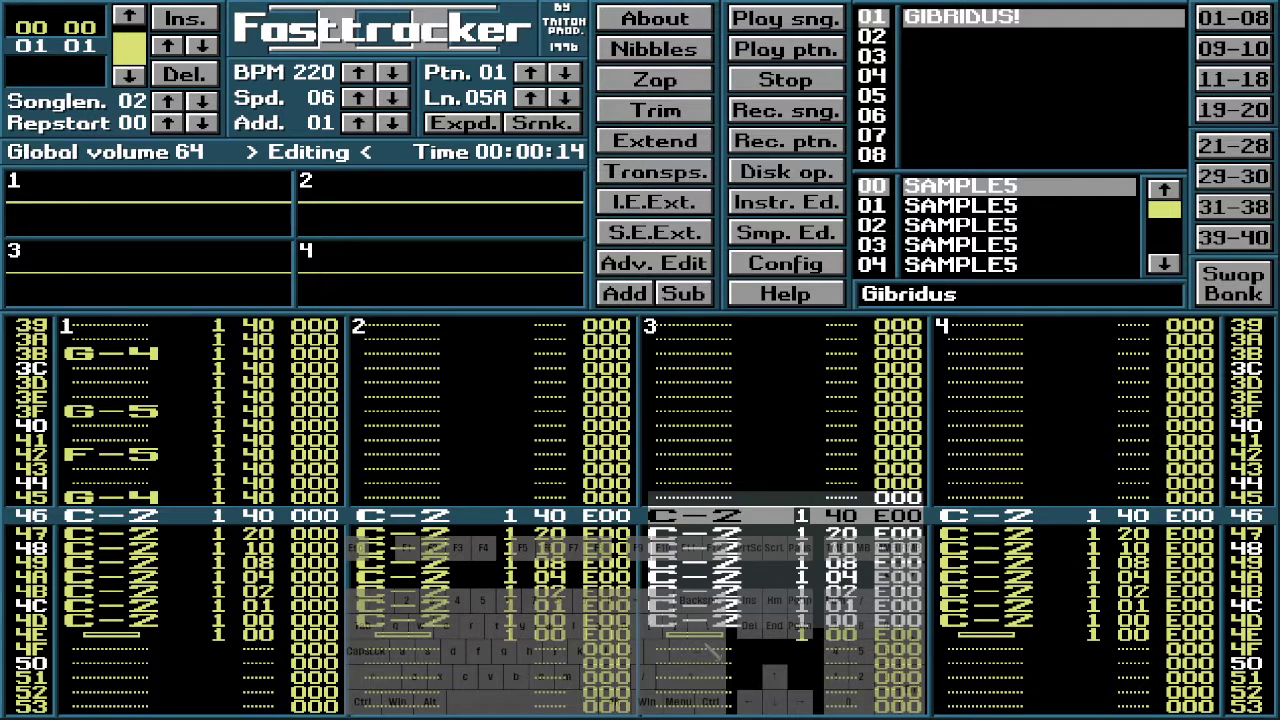
Unmark the block, clear the 00 volume in row 00 of channel 4 in pattern 01, and enter 08 there
{"action": "left_click", "coordinate": [870, 428]}
{"action": "key", "text": "Up"}
{"action": "key", "text": "Up"}
{"action": "key", "text": "Up"}
{"action": "key", "text": "Up"}
{"action": "key", "text": "Up"}
{"action": "key", "text": "Up"}
{"action": "key", "text": "Up"}
{"action": "key", "text": "Up"}
{"action": "key", "text": "Up"}
{"action": "key", "text": "Up"}
{"action": "key", "text": "Up"}
{"action": "key", "text": "Up"}
{"action": "key", "text": "Up"}
{"action": "key", "text": "Up"}
{"action": "key", "text": "Up"}
{"action": "key", "text": "Up"}
{"action": "key", "text": "Up"}
{"action": "key", "text": "Up"}
{"action": "key", "text": "Up"}
{"action": "key", "text": "Up"}
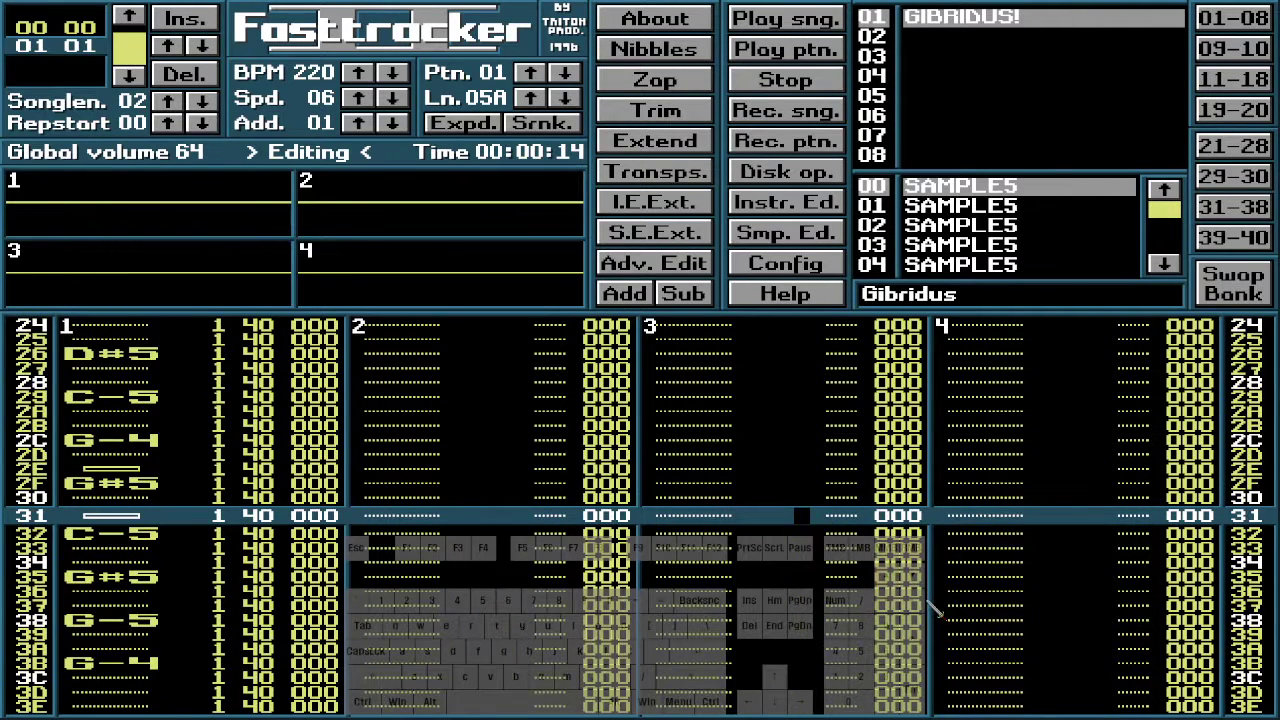
{"action": "key", "text": "Up"}
{"action": "key", "text": "Up"}
{"action": "key", "text": "Up"}
{"action": "key", "text": "Up"}
{"action": "key", "text": "Up"}
{"action": "key", "text": "Up"}
{"action": "key", "text": "Up"}
{"action": "key", "text": "Up"}
{"action": "key", "text": "Up"}
{"action": "key", "text": "Up"}
{"action": "key", "text": "Up"}
{"action": "key", "text": "Up"}
{"action": "key", "text": "Up"}
{"action": "key", "text": "Up"}
{"action": "key", "text": "Up"}
{"action": "key", "text": "Up"}
{"action": "key", "text": "Up"}
{"action": "key", "text": "Up"}
{"action": "key", "text": "Up"}
{"action": "key", "text": "Up"}
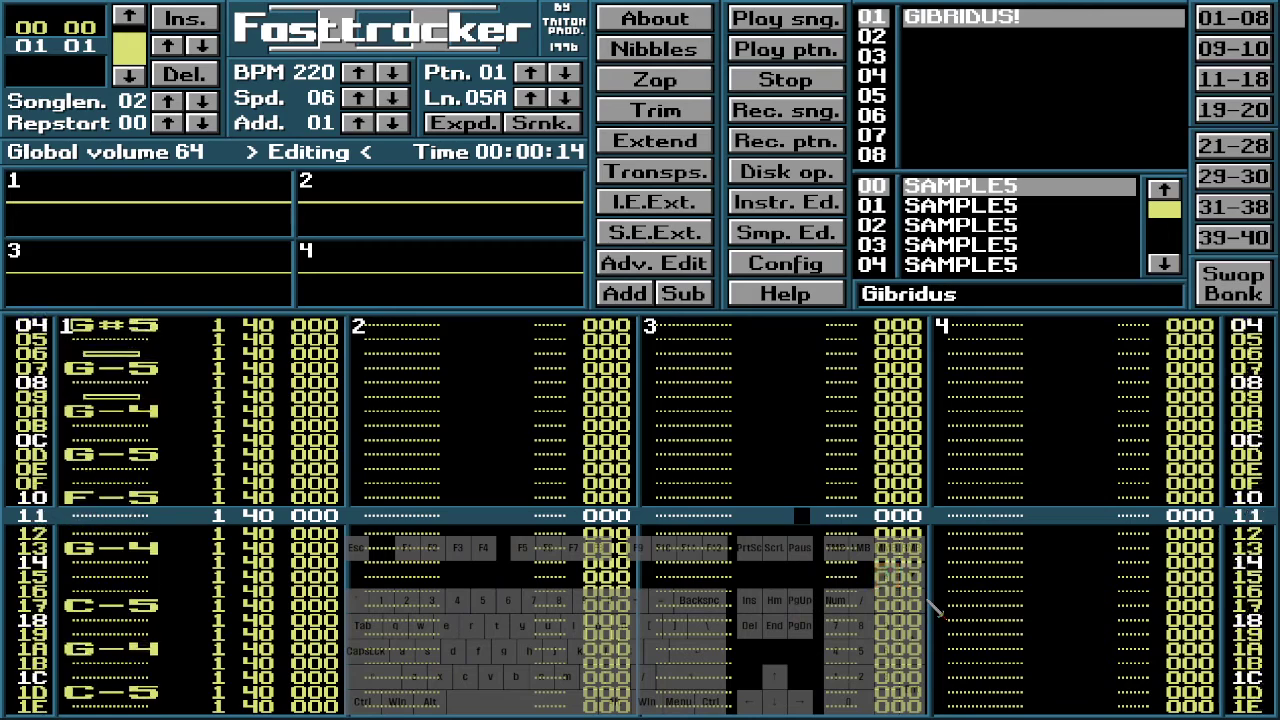
{"action": "key", "text": "Up"}
{"action": "key", "text": "Up"}
{"action": "key", "text": "Up"}
{"action": "key", "text": "Up"}
{"action": "key", "text": "Up"}
{"action": "key", "text": "Up"}
{"action": "key", "text": "Up"}
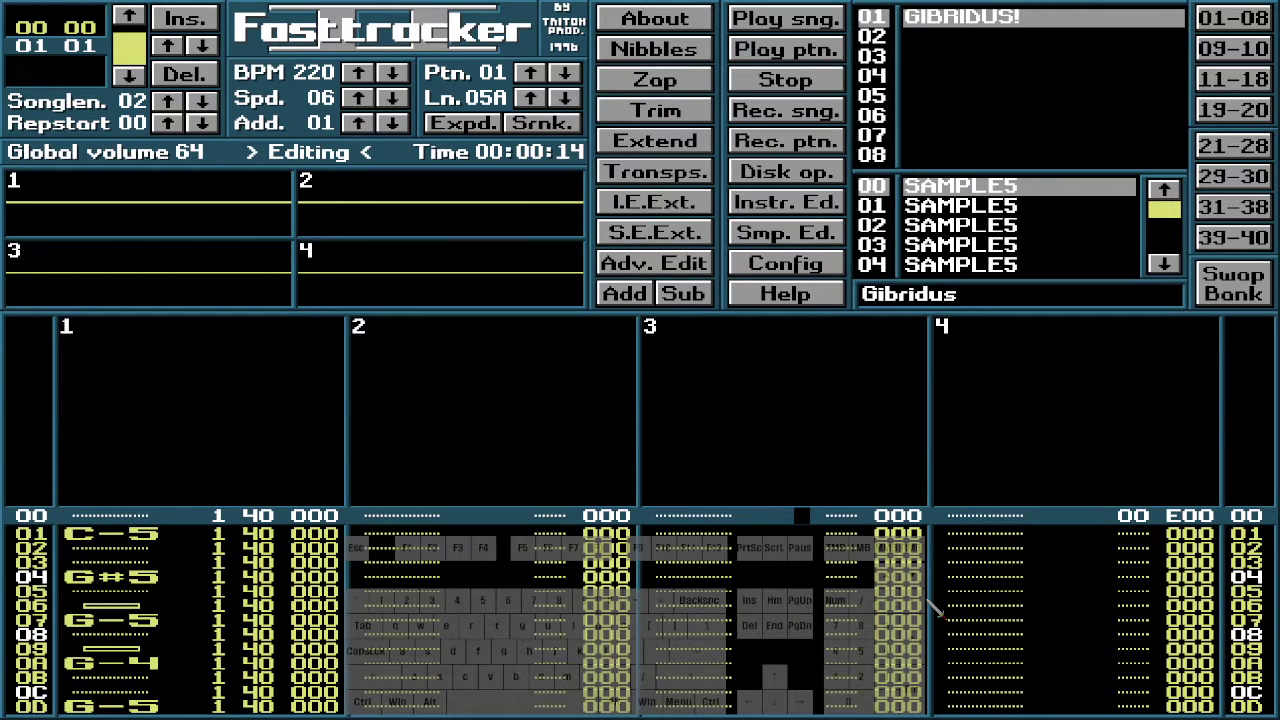
{"action": "key", "text": "Right"}
{"action": "key", "text": "Right"}
{"action": "key", "text": "Right"}
{"action": "key", "text": "Right"}
{"action": "key", "text": "Right"}
{"action": "key", "text": "Right"}
{"action": "key", "text": "Right"}
{"action": "key", "text": "Right"}
{"action": "key", "text": "Right"}
{"action": "key", "text": "Down"}
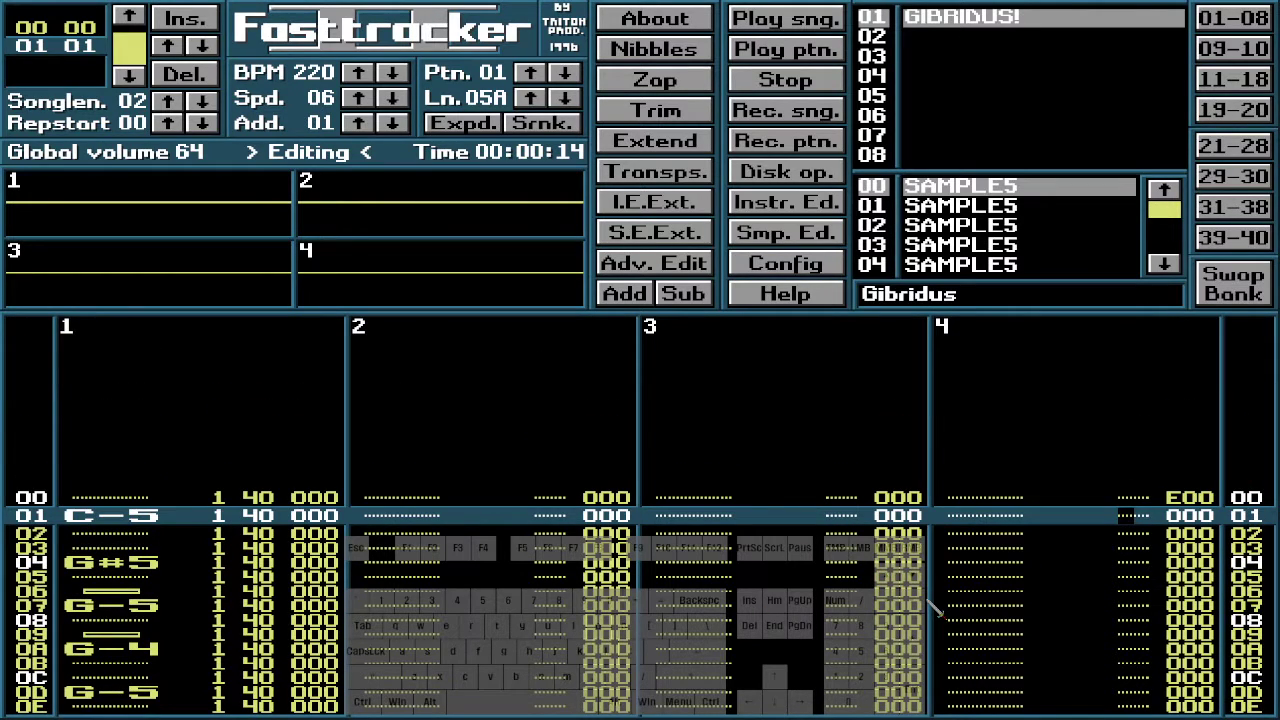
{"action": "key", "text": "Left"}
{"action": "key", "text": "Right"}
{"action": "key", "text": "Right"}
{"action": "key", "text": "Up"}
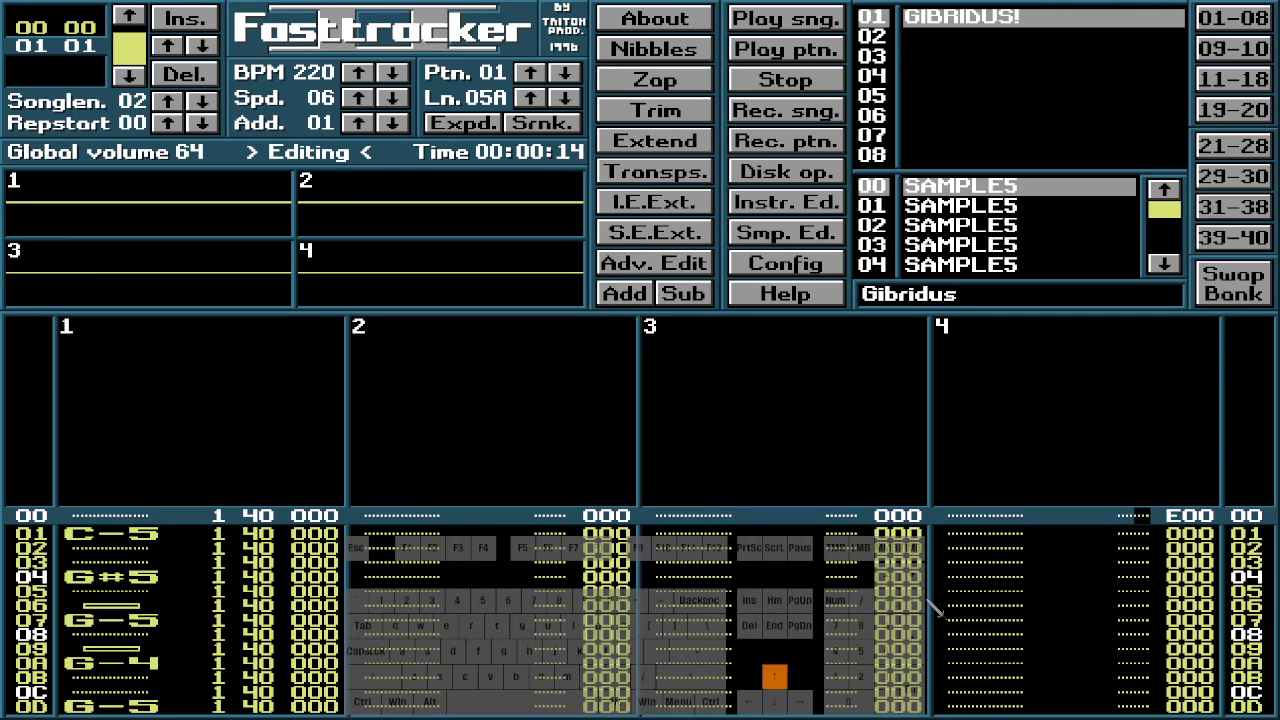
{"action": "type", "text": "08"}
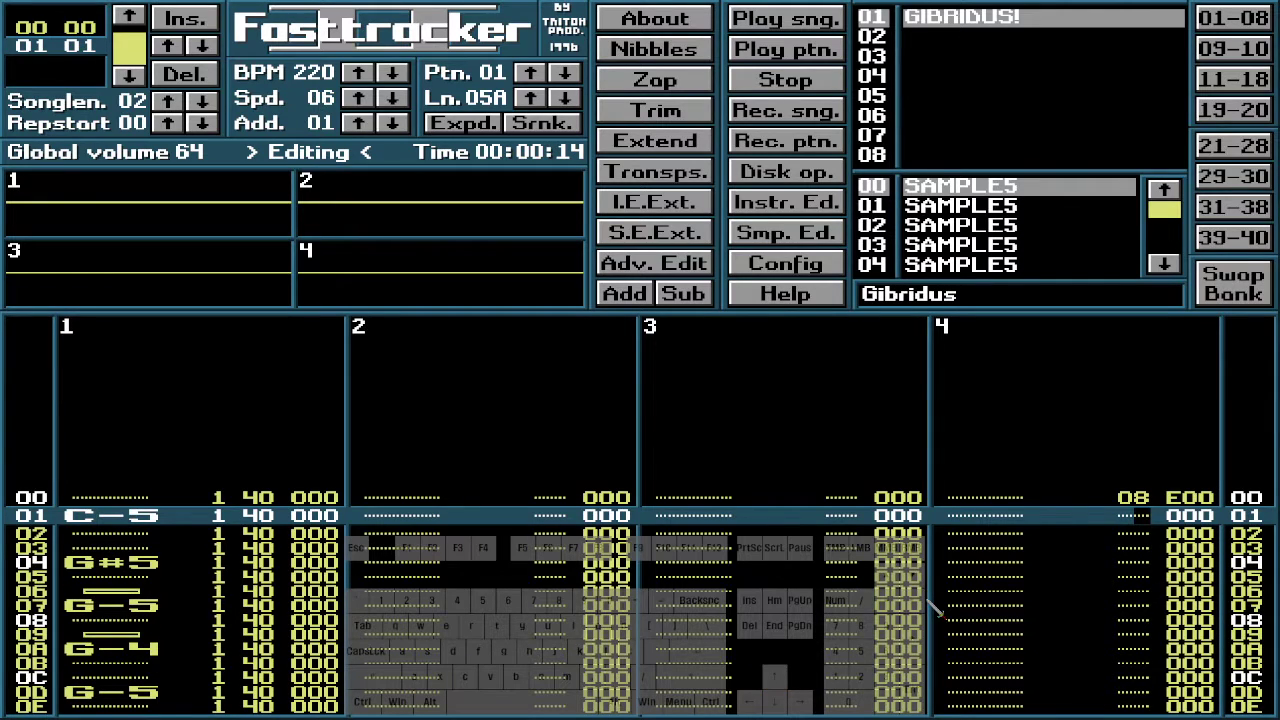
Clear the 08 volume and the E00 effect from row 00 of channel 4 in pattern 01
{"action": "key", "text": "Up"}
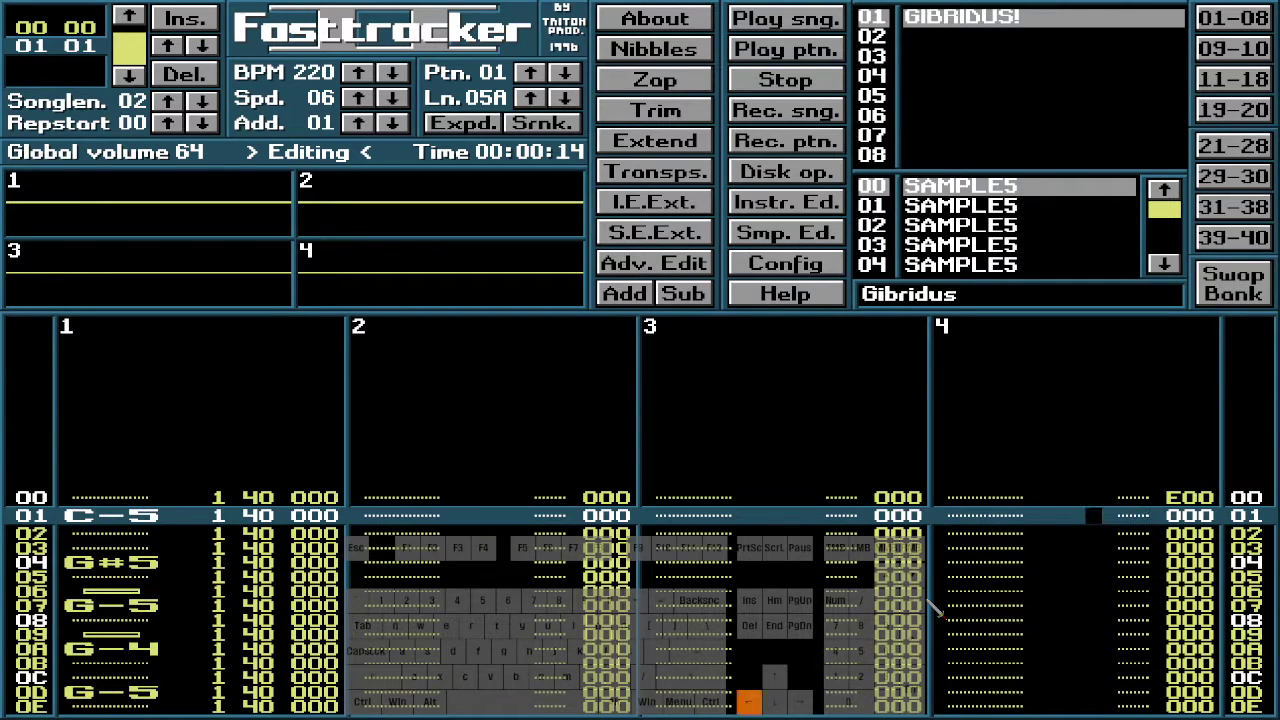
{"action": "key", "text": "Delete"}
{"action": "key", "text": "Left"}
Look through pattern 01 down to rows 46 to 4E to check that the C-2 notes align across the channels
{"action": "key", "text": "Down"}
{"action": "key", "text": "Down"}
{"action": "key", "text": "Down"}
{"action": "key", "text": "Down"}
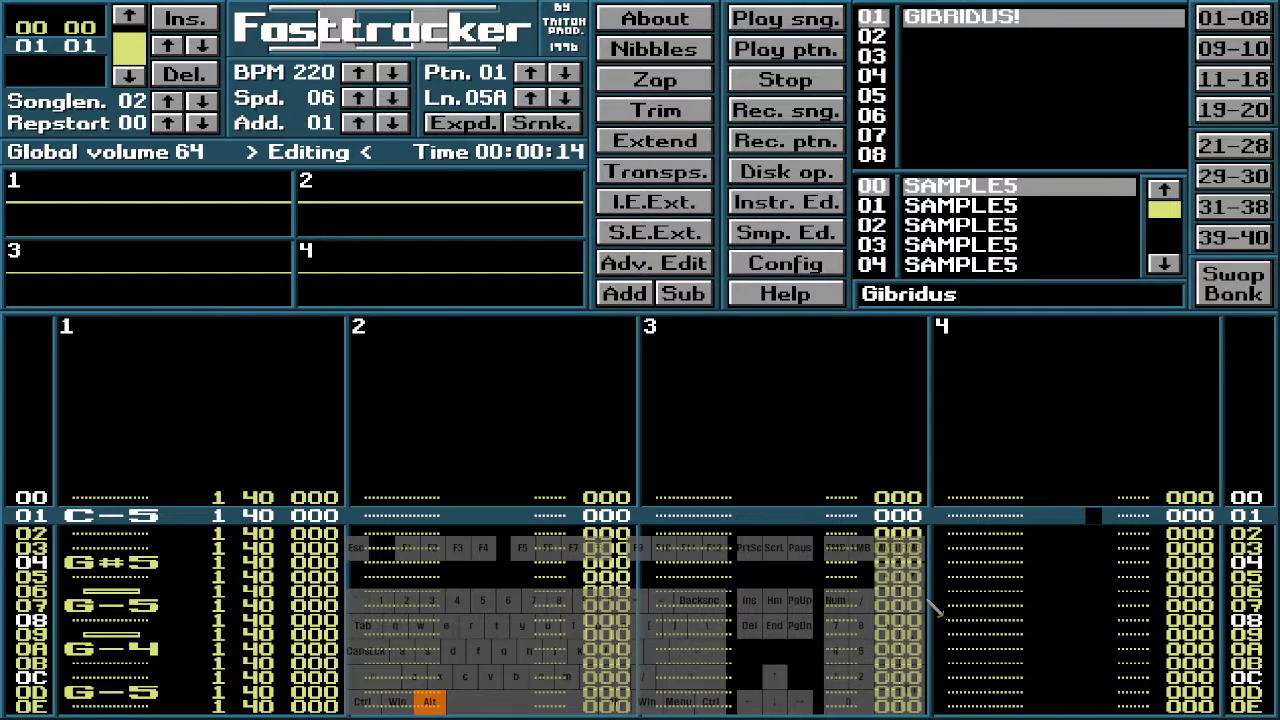
{"action": "key", "text": "Down"}
{"action": "key", "text": "Down"}
{"action": "key", "text": "Down"}
{"action": "key", "text": "Down"}
{"action": "key", "text": "Down"}
{"action": "key", "text": "Down"}
{"action": "key", "text": "Down"}
{"action": "key", "text": "Down"}
{"action": "key", "text": "Down"}
{"action": "key", "text": "Down"}
{"action": "key", "text": "Down"}
{"action": "key", "text": "Down"}
{"action": "key", "text": "Down"}
{"action": "key", "text": "Down"}
{"action": "key", "text": "Down"}
{"action": "key", "text": "Down"}
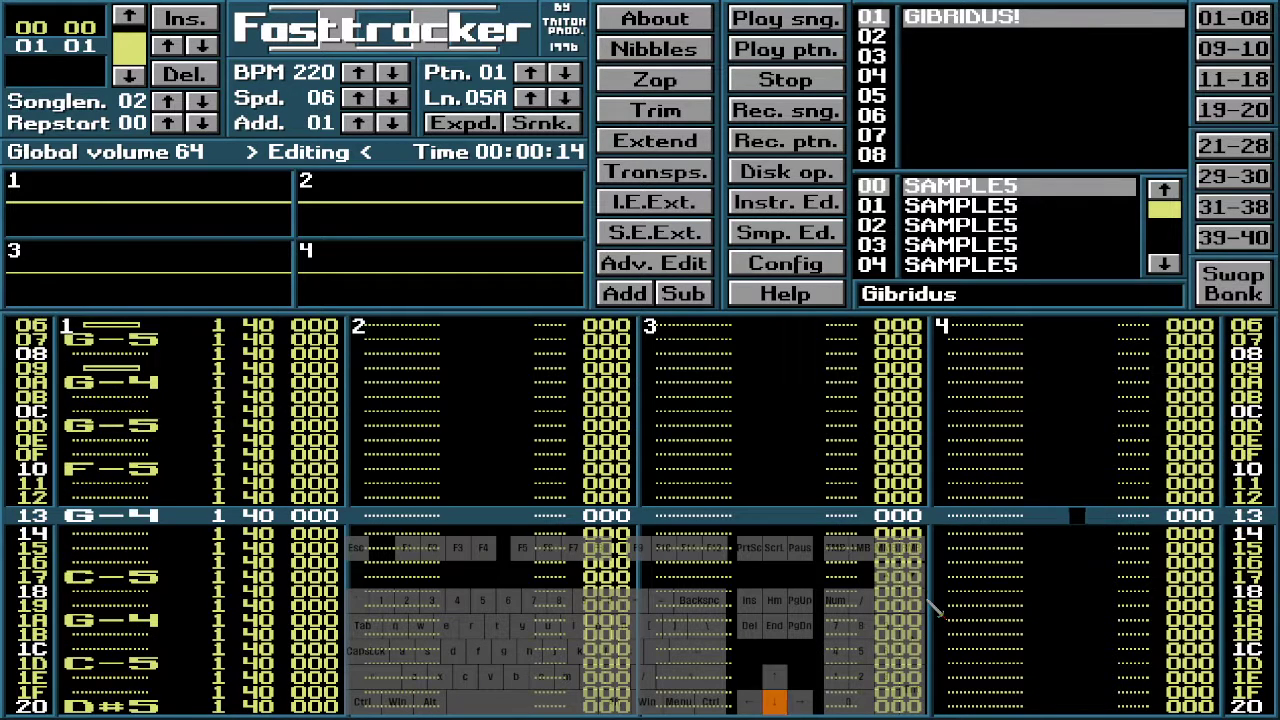
{"action": "key", "text": "Down"}
{"action": "key", "text": "Down"}
{"action": "key", "text": "Down"}
{"action": "key", "text": "Down"}
{"action": "key", "text": "Down"}
{"action": "key", "text": "Down"}
{"action": "key", "text": "Down"}
{"action": "key", "text": "Down"}
{"action": "key", "text": "Down"}
{"action": "key", "text": "Down"}
{"action": "key", "text": "Down"}
{"action": "key", "text": "Down"}
{"action": "key", "text": "Down"}
{"action": "key", "text": "Down"}
{"action": "key", "text": "Down"}
{"action": "key", "text": "Down"}
{"action": "key", "text": "Down"}
{"action": "key", "text": "Down"}
{"action": "key", "text": "Down"}
{"action": "key", "text": "Down"}
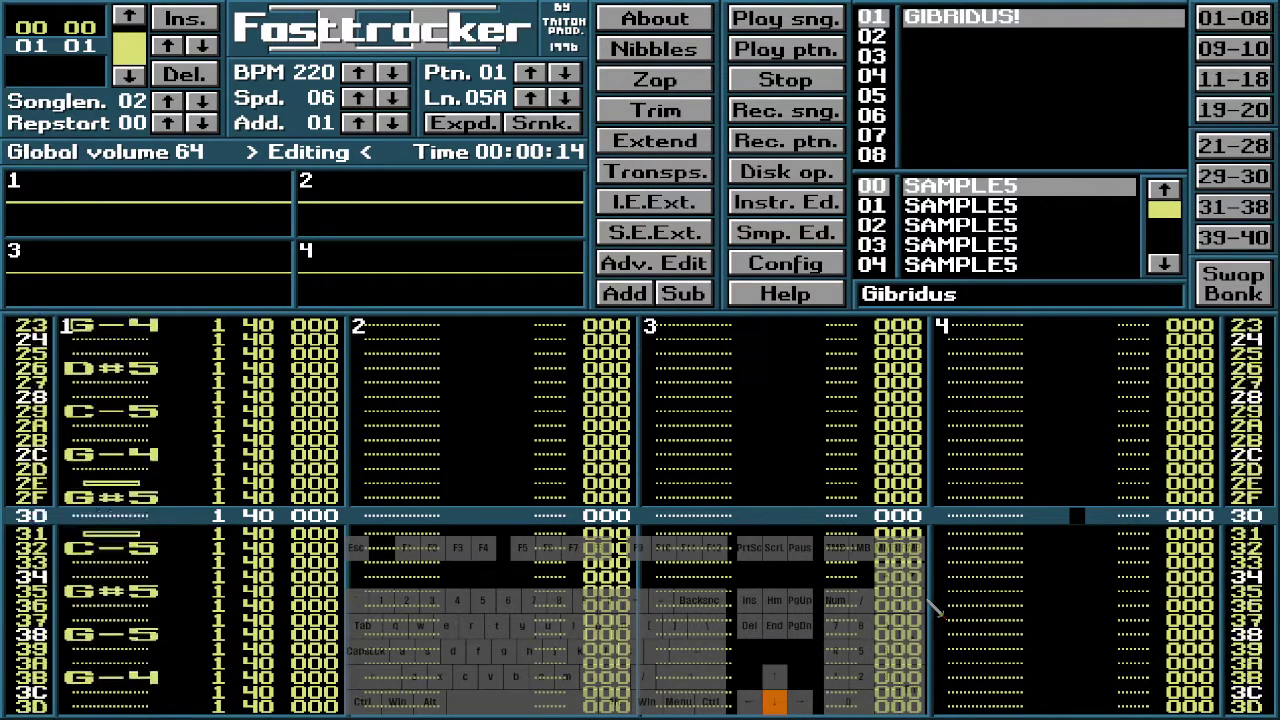
{"action": "key", "text": "Down"}
{"action": "key", "text": "Down"}
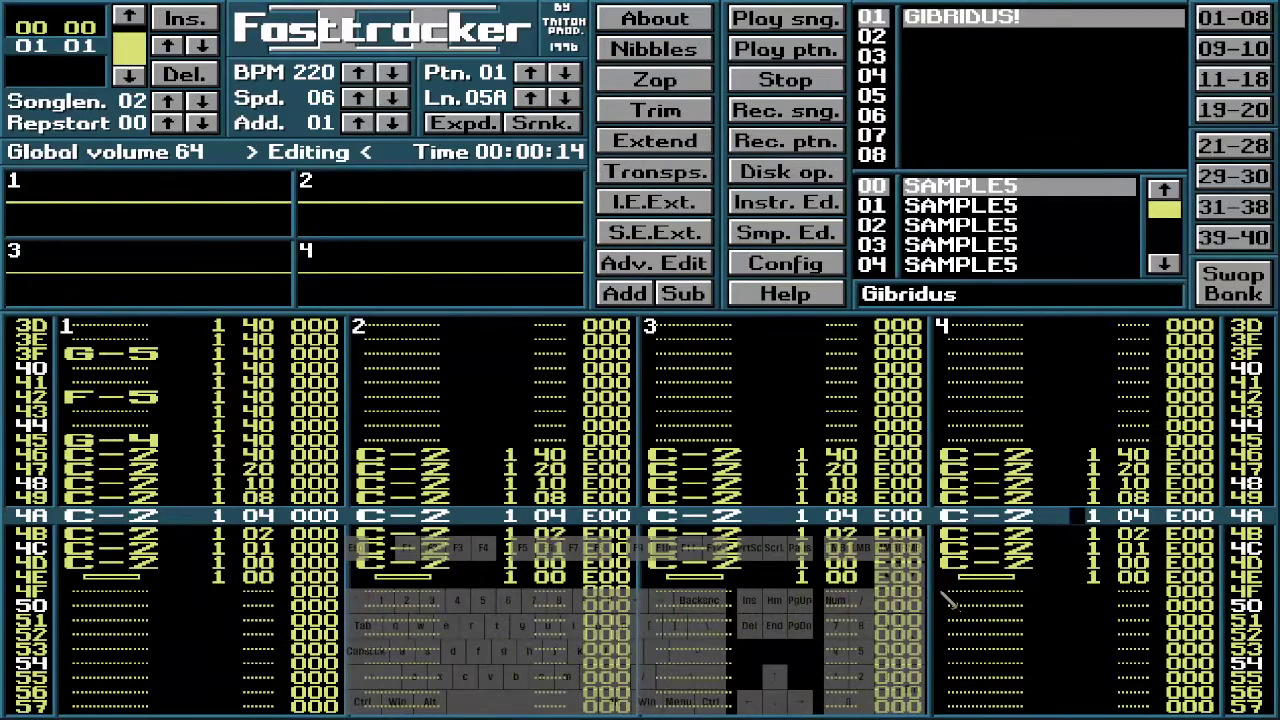
Clear the 40 volume values from channel 1 of pattern 01, rows 00 to 46
{"action": "key", "text": "Left"}
{"action": "key", "text": "Left"}
{"action": "key", "text": "Left"}
{"action": "key", "text": "Left"}
{"action": "key", "text": "Left"}
{"action": "key", "text": "Left"}
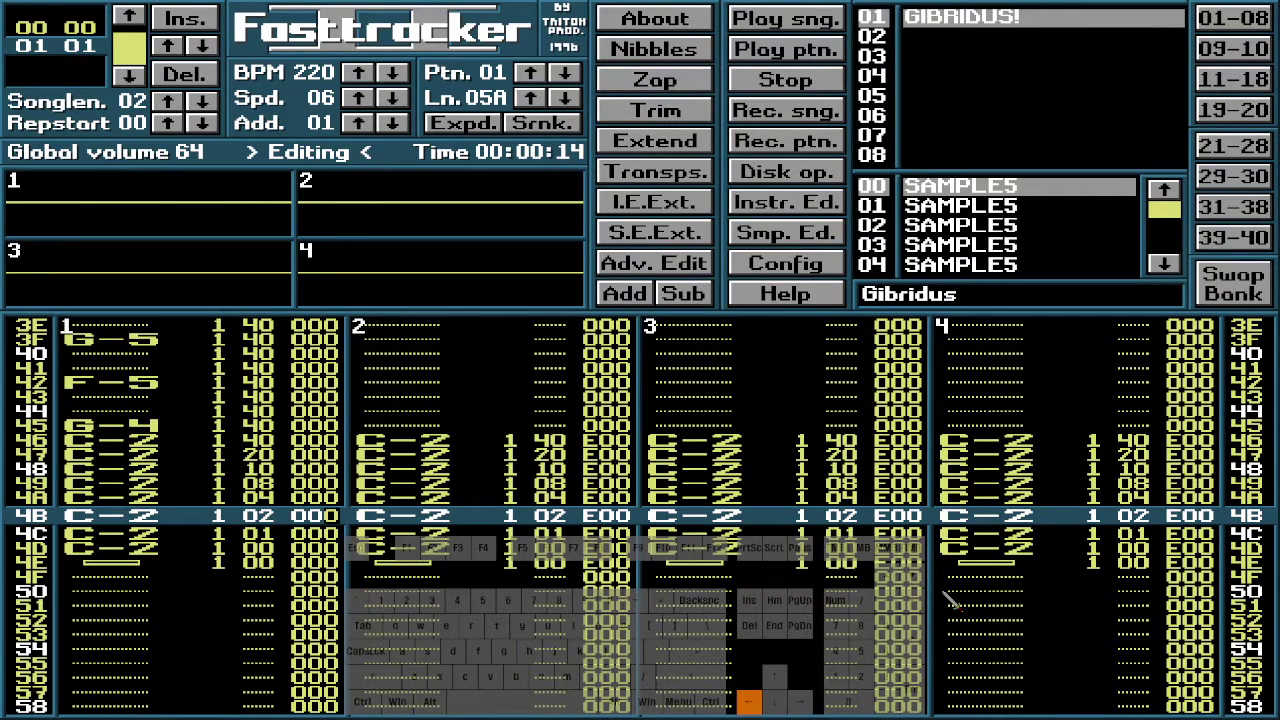
{"action": "key", "text": "Up"}
{"action": "key", "text": "Up"}
{"action": "key", "text": "Up"}
{"action": "key", "text": "Up"}
{"action": "key", "text": "Up"}
{"action": "key", "text": "Up"}
{"action": "key", "text": "Up"}
{"action": "key", "text": "Up"}
{"action": "key", "text": "Up"}
{"action": "key", "text": "Up"}
{"action": "key", "text": "Up"}
{"action": "key", "text": "Up"}
{"action": "key", "text": "Up"}
{"action": "key", "text": "Up"}
{"action": "key", "text": "Up"}
{"action": "key", "text": "Up"}
{"action": "key", "text": "Up"}
{"action": "key", "text": "Up"}
{"action": "key", "text": "Up"}
{"action": "key", "text": "Up"}
{"action": "key", "text": "Up"}
{"action": "key", "text": "Up"}
{"action": "key", "text": "Up"}
{"action": "key", "text": "Up"}
{"action": "key", "text": "Up"}
{"action": "key", "text": "Up"}
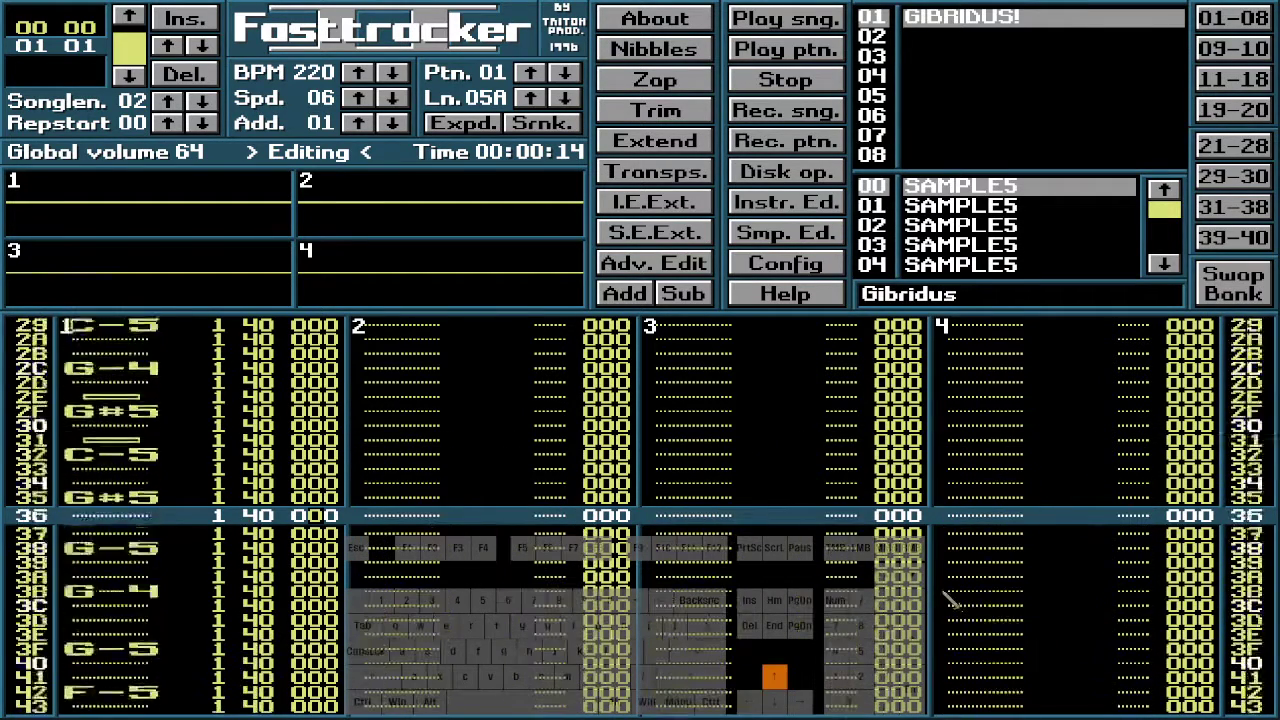
{"action": "key", "text": "Up"}
{"action": "key", "text": "Up"}
{"action": "key", "text": "Up"}
{"action": "key", "text": "Up"}
{"action": "key", "text": "Up"}
{"action": "key", "text": "Up"}
{"action": "key", "text": "Up"}
{"action": "key", "text": "Up"}
{"action": "key", "text": "Up"}
{"action": "key", "text": "Up"}
{"action": "key", "text": "Up"}
{"action": "key", "text": "Up"}
{"action": "key", "text": "Up"}
{"action": "key", "text": "Up"}
{"action": "key", "text": "Up"}
{"action": "key", "text": "Up"}
{"action": "key", "text": "Up"}
{"action": "key", "text": "Up"}
{"action": "key", "text": "Up"}
{"action": "key", "text": "Up"}
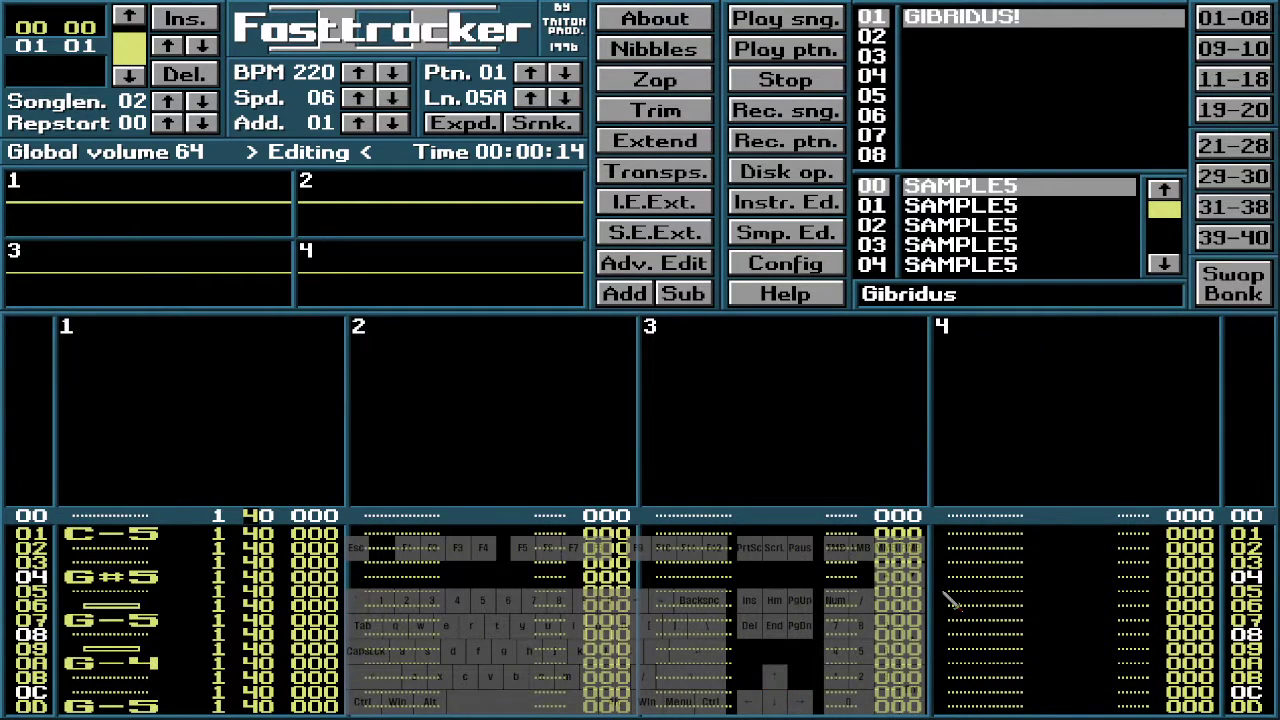
{"action": "key", "text": "Delete"}
{"action": "key", "text": "Delete"}
{"action": "key", "text": "Delete"}
{"action": "key", "text": "Delete"}
{"action": "key", "text": "Delete"}
{"action": "key", "text": "Delete"}
{"action": "key", "text": "Delete"}
{"action": "key", "text": "Delete"}
{"action": "key", "text": "Delete"}
{"action": "key", "text": "Delete"}
{"action": "key", "text": "Delete"}
{"action": "key", "text": "Delete"}
{"action": "key", "text": "Delete"}
{"action": "key", "text": "Delete"}
{"action": "key", "text": "Delete"}
{"action": "key", "text": "Delete"}
{"action": "key", "text": "Delete"}
{"action": "key", "text": "Delete"}
{"action": "key", "text": "Delete"}
{"action": "key", "text": "Delete"}
{"action": "key", "text": "Delete"}
{"action": "key", "text": "Delete"}
{"action": "key", "text": "Delete"}
{"action": "key", "text": "Delete"}
{"action": "key", "text": "Delete"}
{"action": "key", "text": "Delete"}
{"action": "key", "text": "Delete"}
{"action": "key", "text": "Delete"}
{"action": "key", "text": "Delete"}
{"action": "key", "text": "Delete"}
{"action": "key", "text": "Delete"}
{"action": "key", "text": "Delete"}
{"action": "key", "text": "Delete"}
{"action": "key", "text": "Delete"}
{"action": "key", "text": "Delete"}
{"action": "key", "text": "Delete"}
{"action": "key", "text": "Delete"}
{"action": "key", "text": "Delete"}
{"action": "key", "text": "Delete"}
{"action": "key", "text": "Delete"}
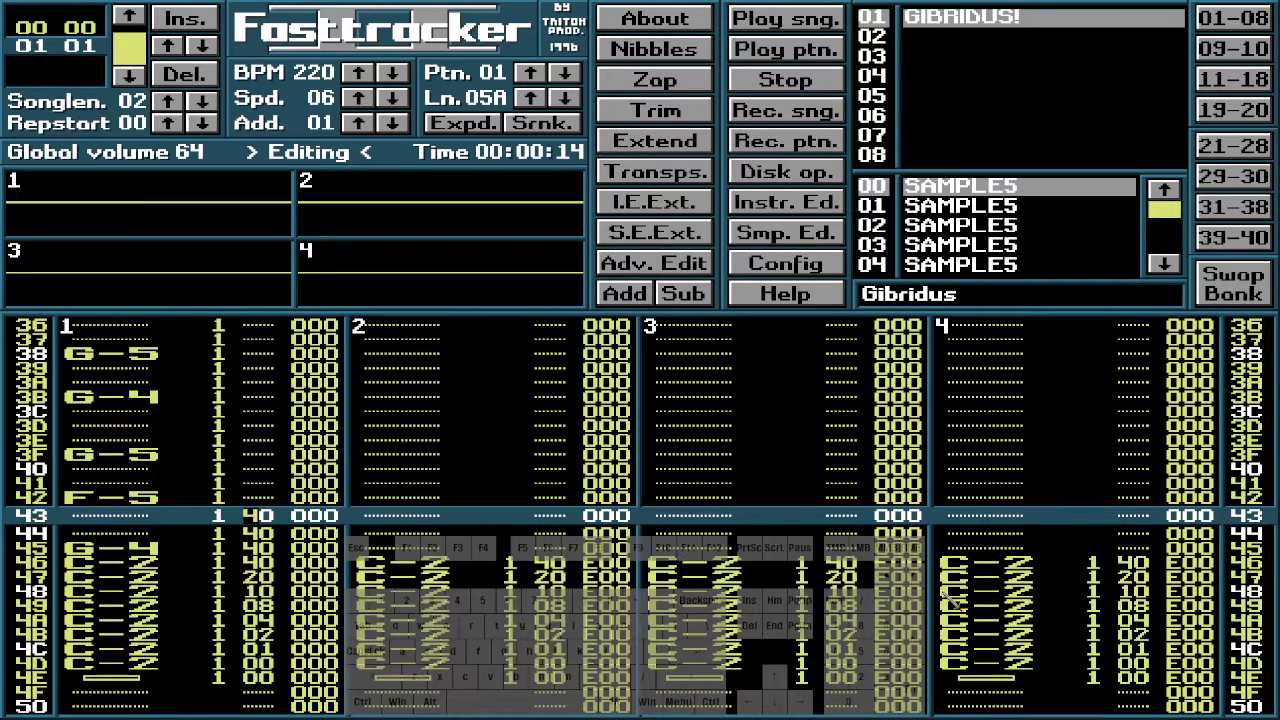
{"action": "key", "text": "Delete"}
{"action": "key", "text": "Delete"}
{"action": "key", "text": "Delete"}
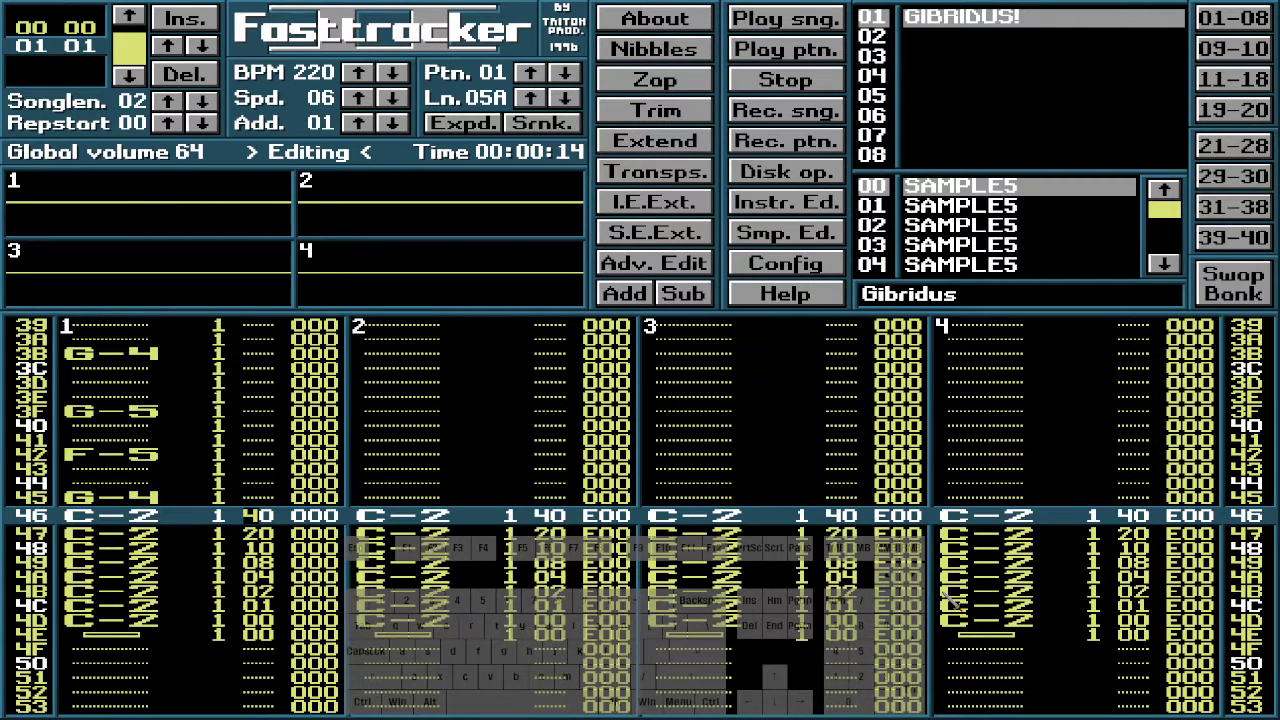
{"action": "key", "text": "Delete"}
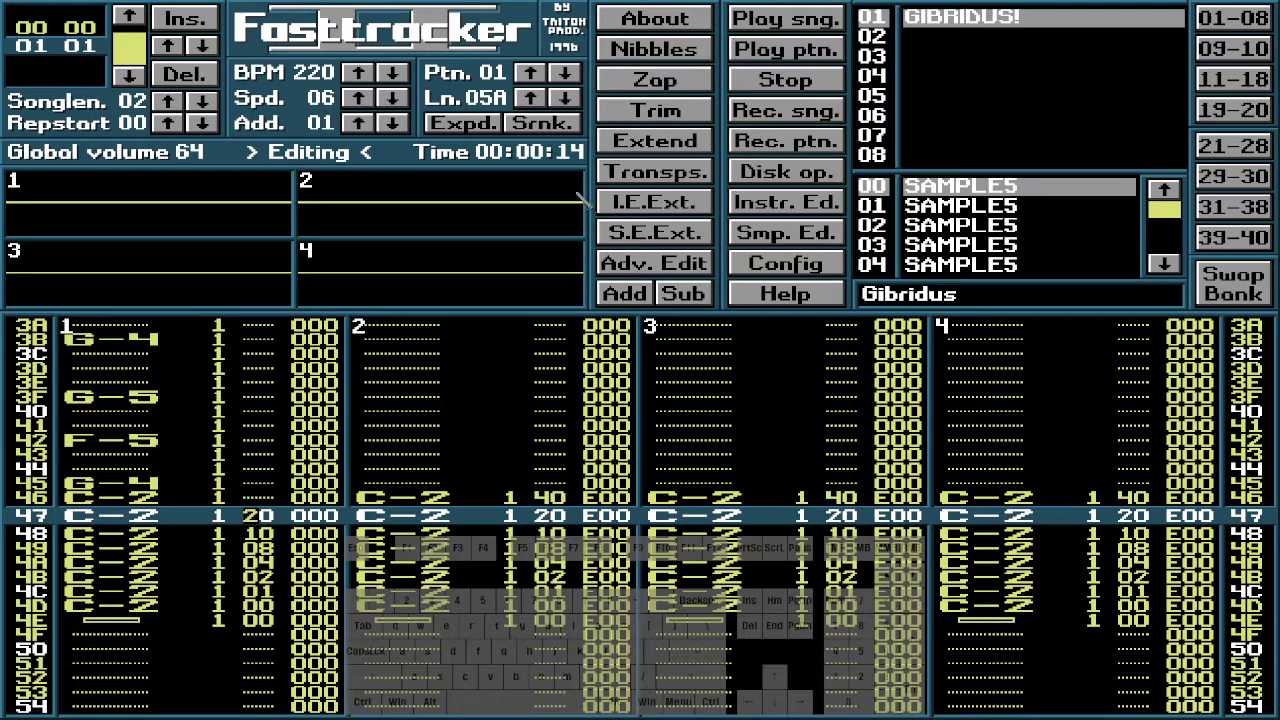
Return to song position 00, play the song to check the cleaned patterns, and stop playback
{"action": "left_click", "coordinate": [137, 15]}
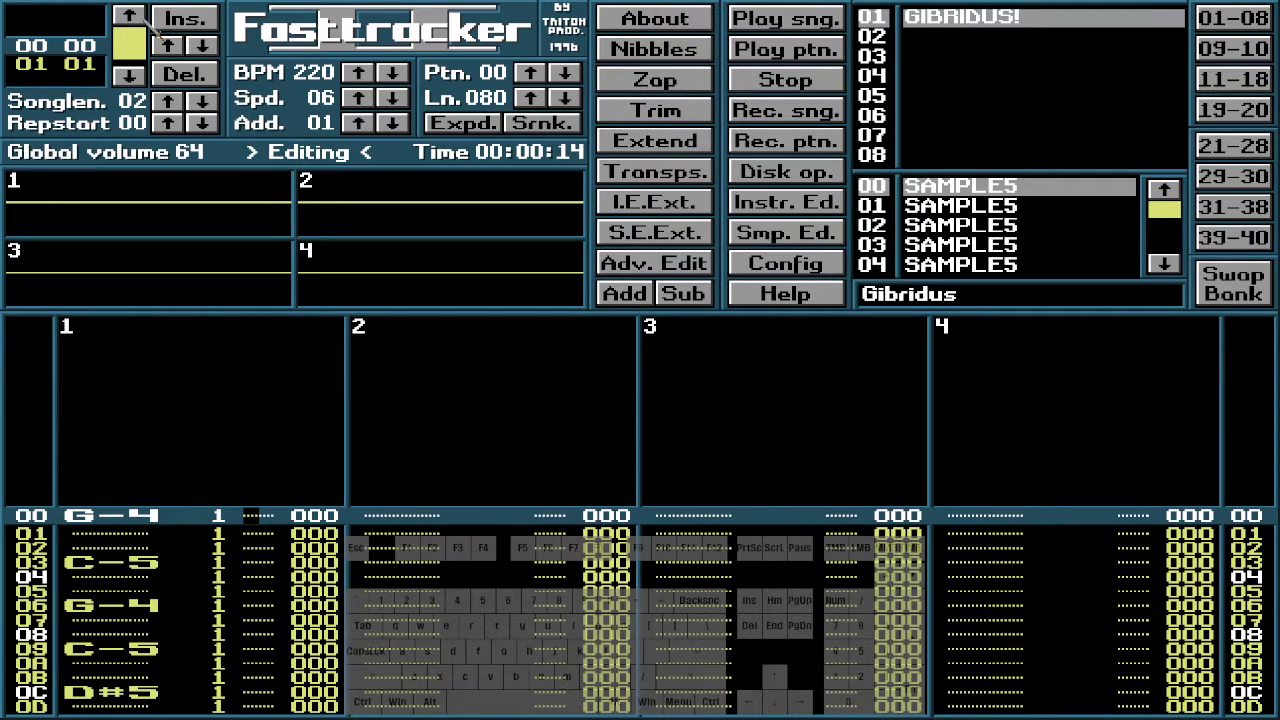
{"action": "key", "text": "Control_R"}
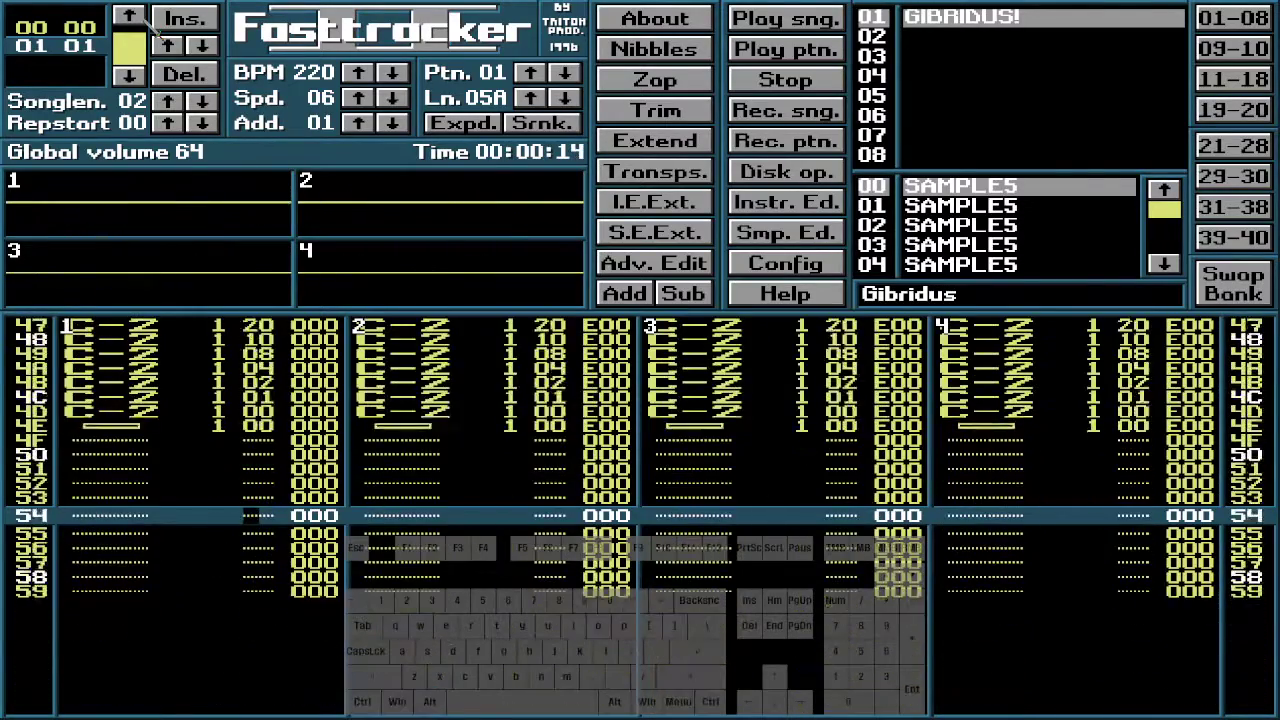
{"action": "key", "text": "Control_R"}
{"action": "key", "text": "space"}
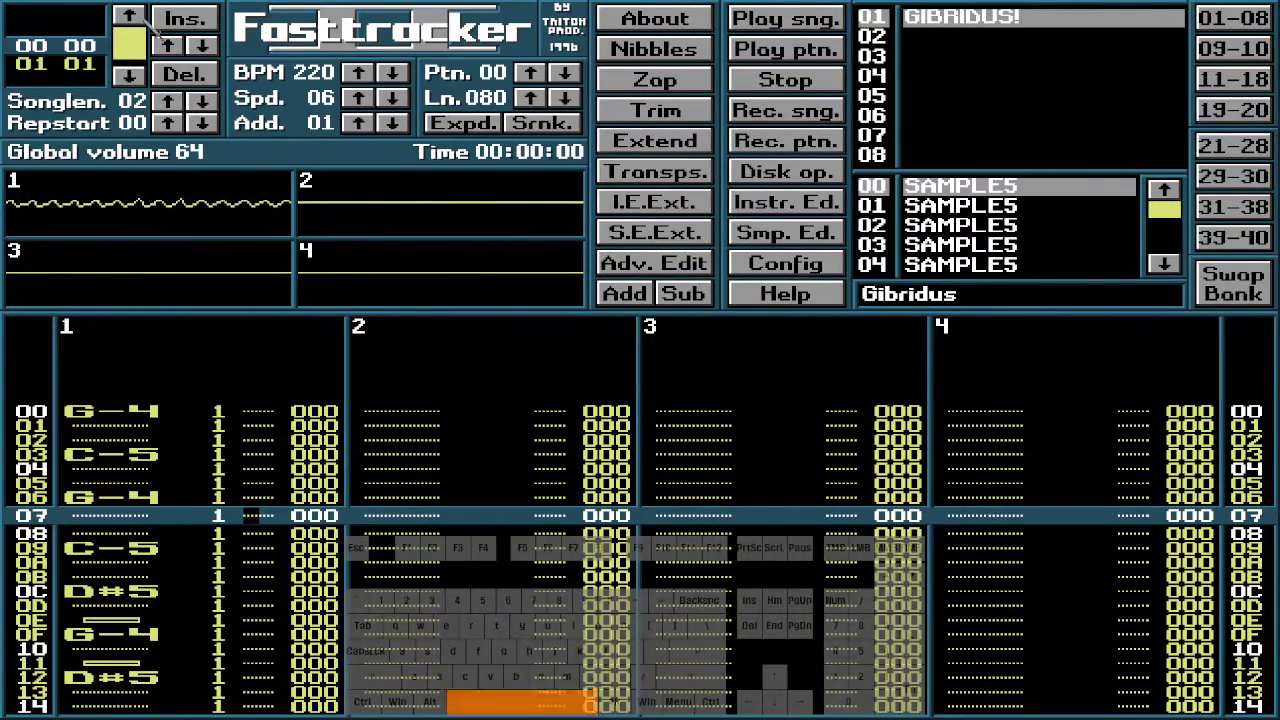
{"action": "key", "text": "alt+Tab"}
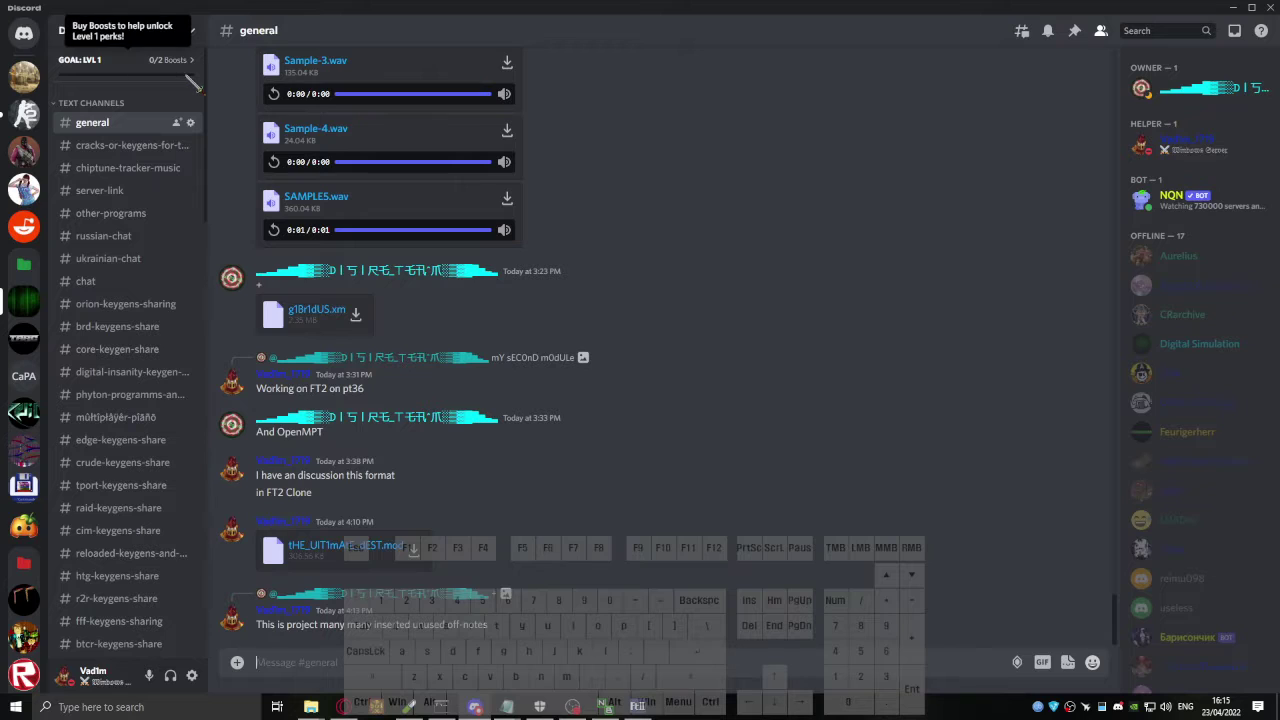
{"action": "key", "text": "alt+Tab"}
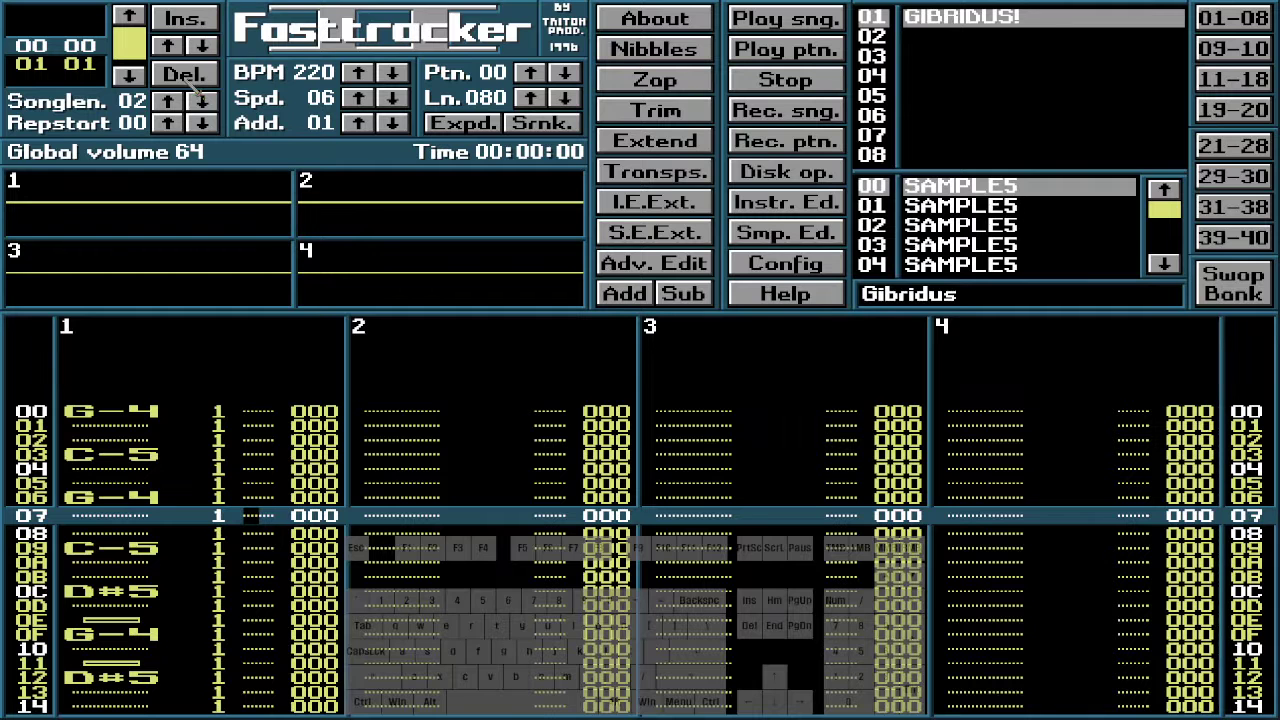
Save the module in XM format as g1Br1dUS.xm in the tracker songs folder inside Documents
{"action": "left_click", "coordinate": [801, 178]}
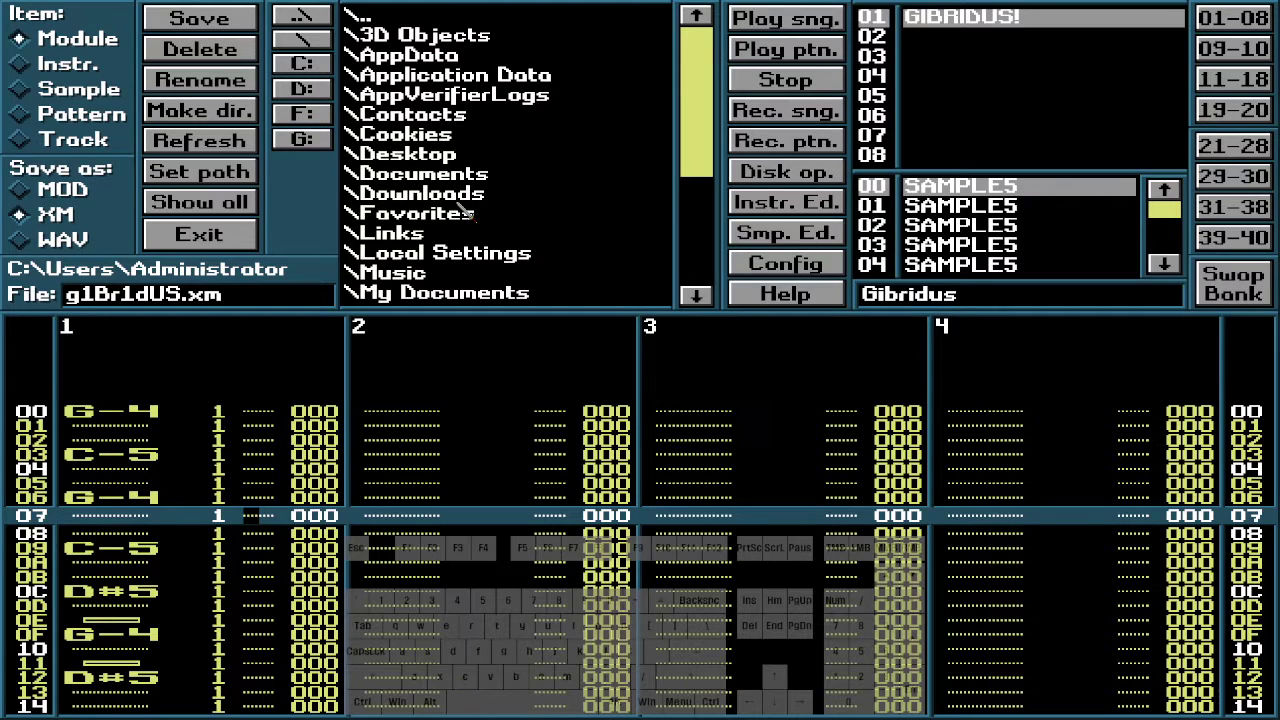
{"action": "left_click", "coordinate": [466, 178]}
{"action": "scroll", "coordinate": [404, 190], "scroll_direction": "down", "scroll_amount": 5}
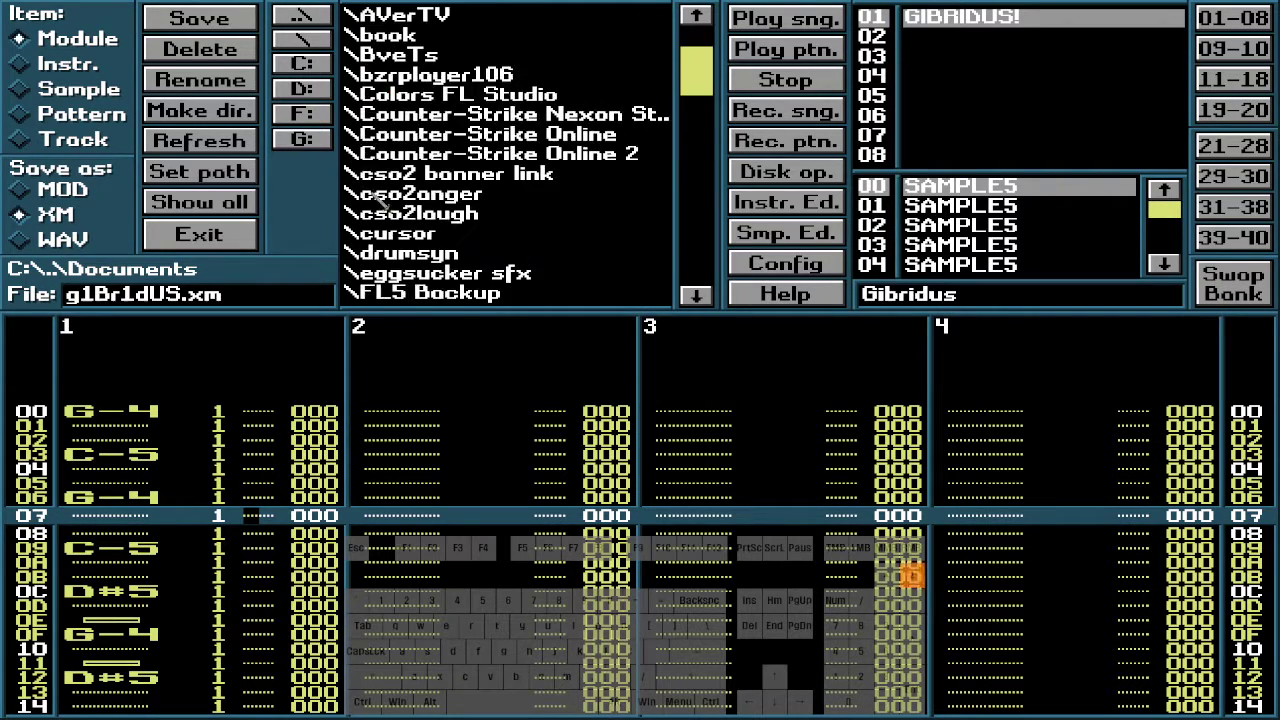
{"action": "scroll", "coordinate": [390, 198], "scroll_direction": "down", "scroll_amount": 5}
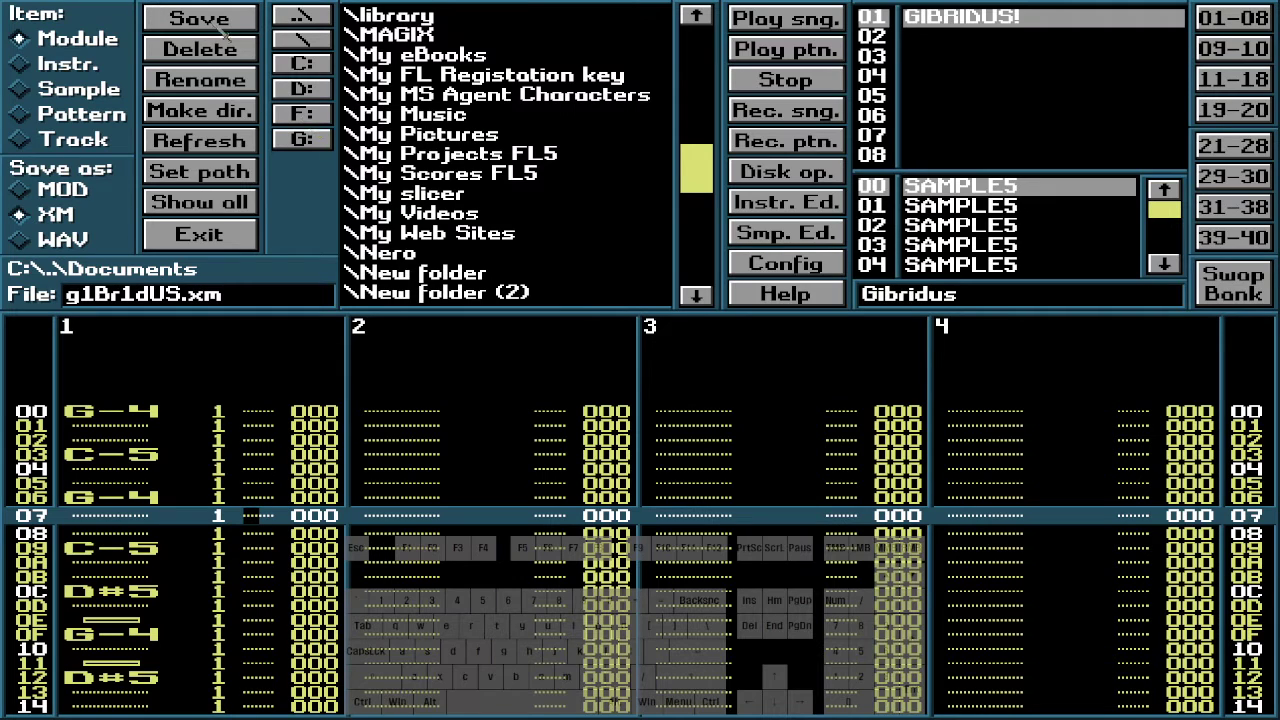
{"action": "scroll", "coordinate": [380, 175], "scroll_direction": "down", "scroll_amount": 10}
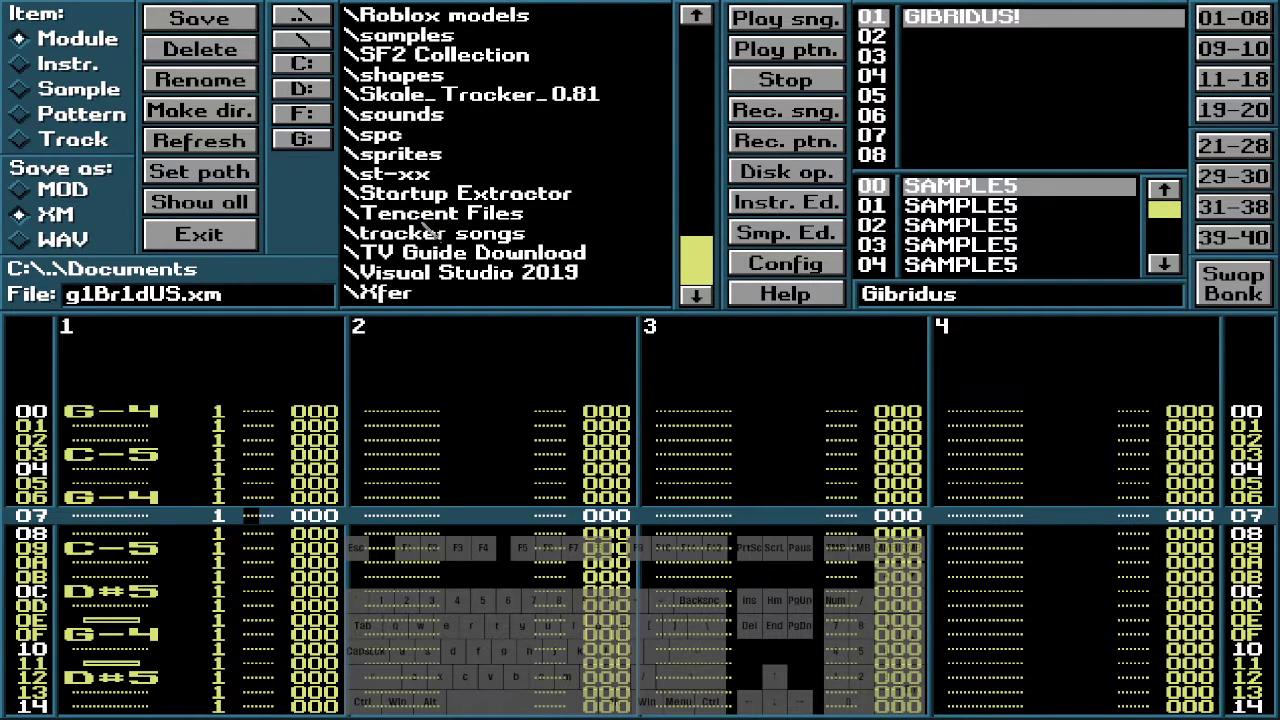
{"action": "left_click", "coordinate": [433, 234]}
{"action": "left_click", "coordinate": [426, 238]}
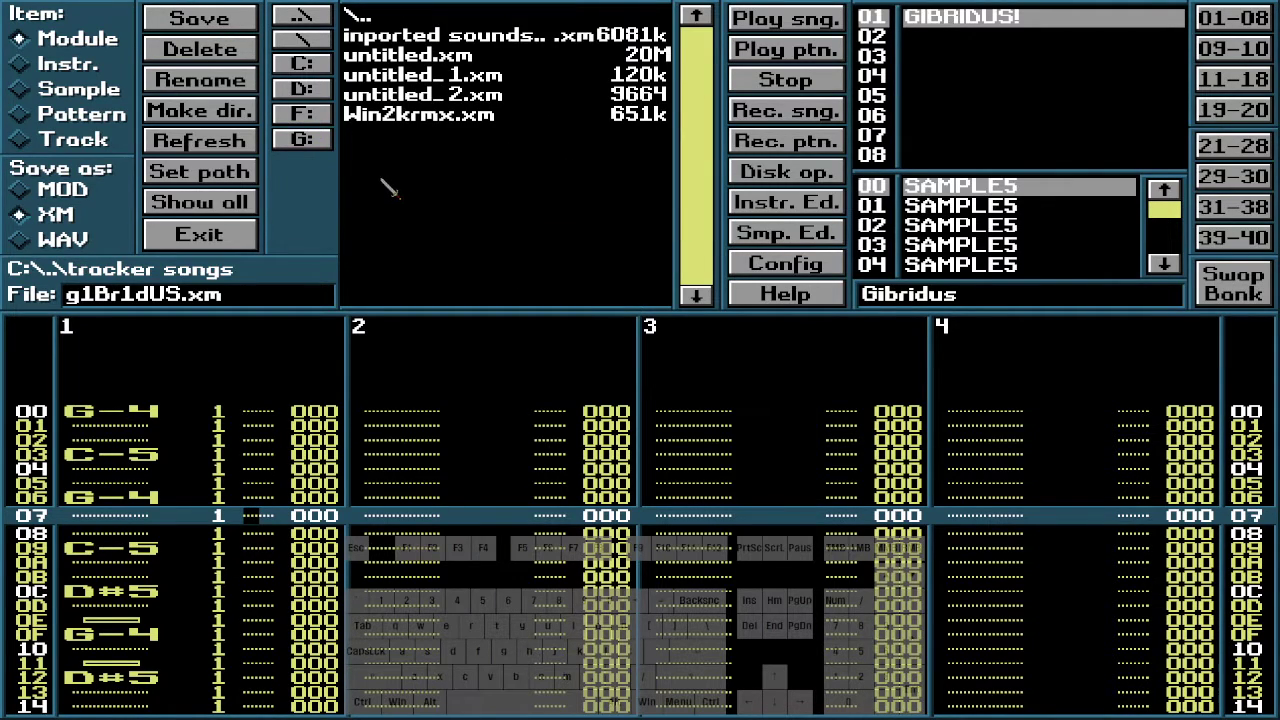
{"action": "left_click", "coordinate": [238, 28]}
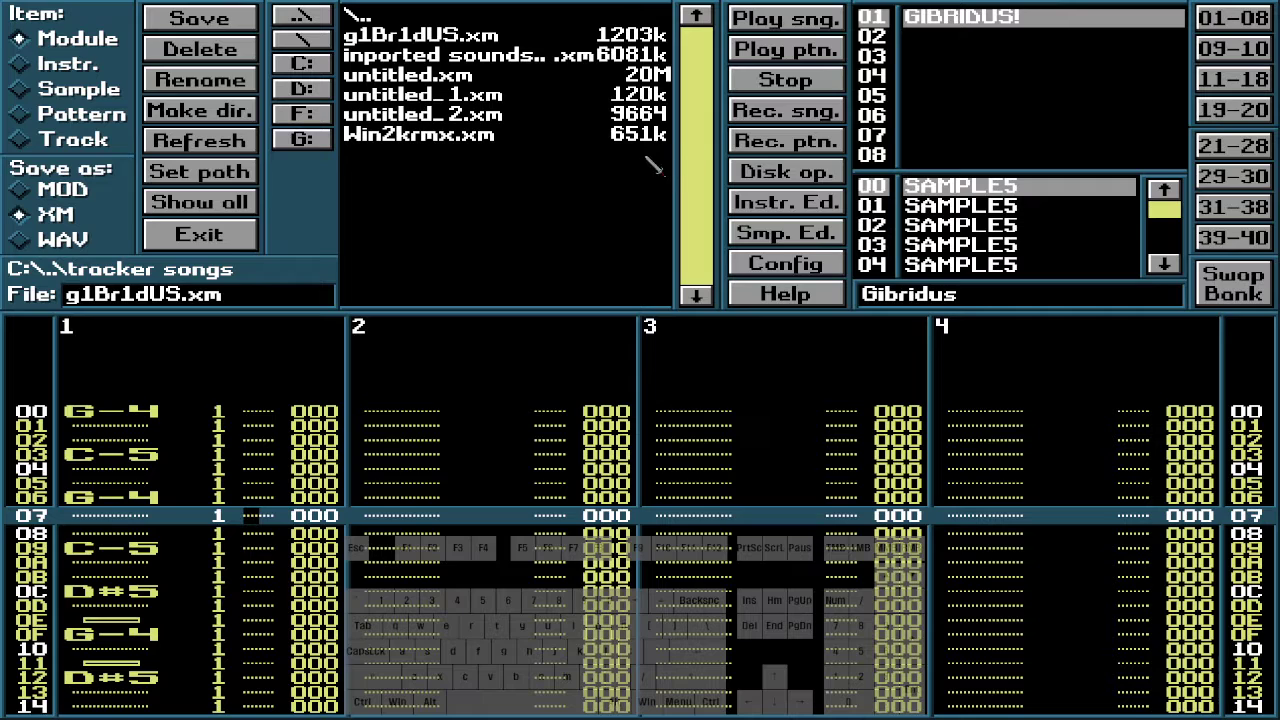
Switch to the Notepad window with the note about tracking G-5 in FT2 and close it without saving
{"action": "key", "text": "alt+Tab"}
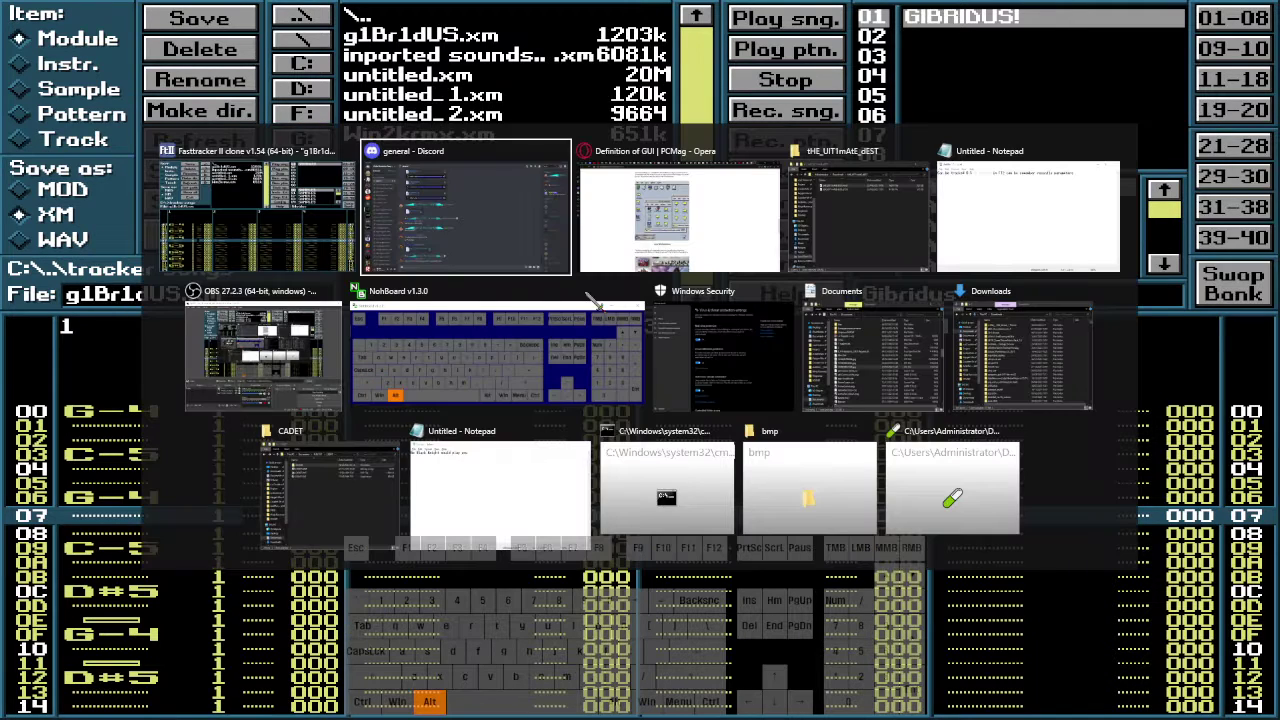
{"action": "left_click", "coordinate": [1030, 210]}
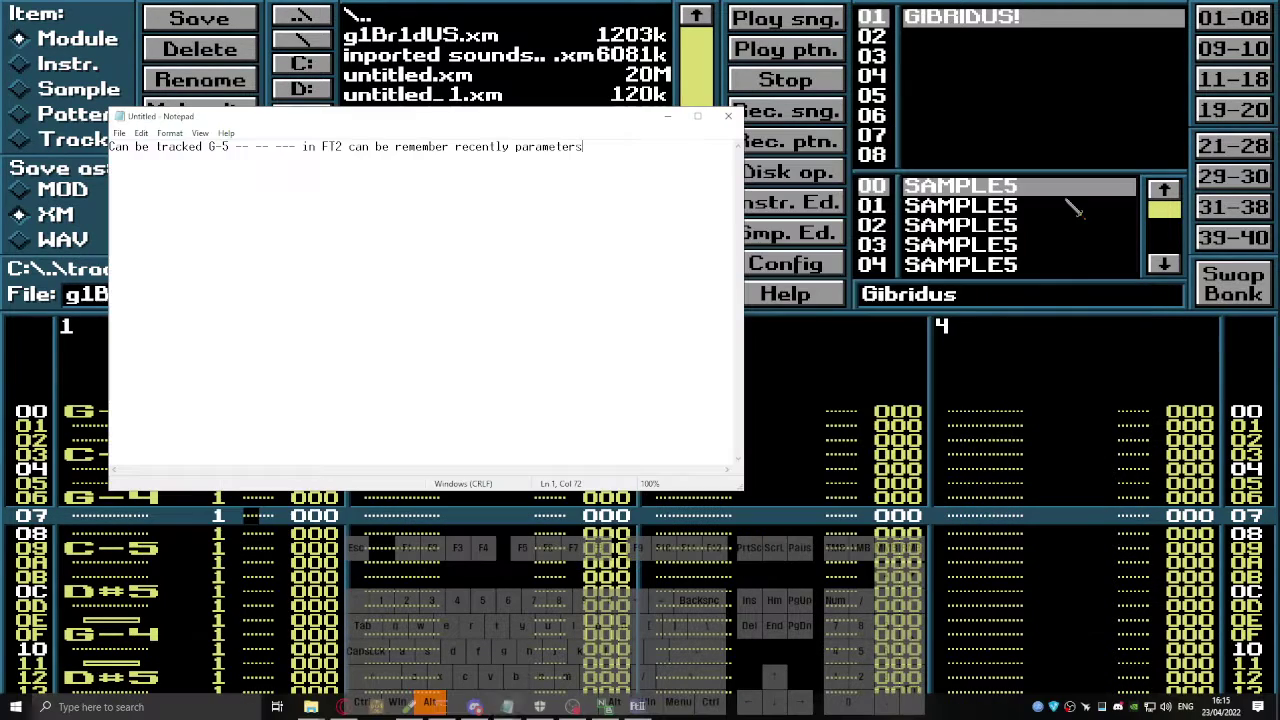
{"action": "left_click", "coordinate": [728, 116]}
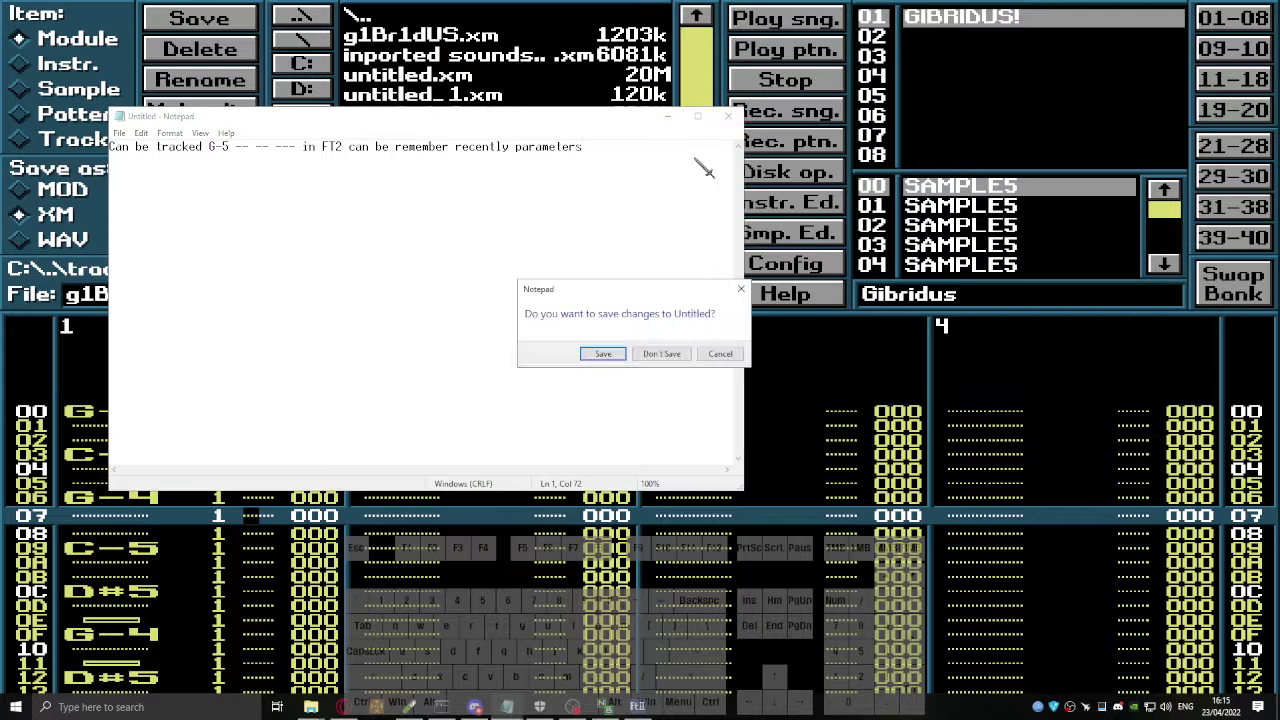
{"action": "left_click", "coordinate": [664, 357]}
{"action": "key", "text": "alt+Tab"}
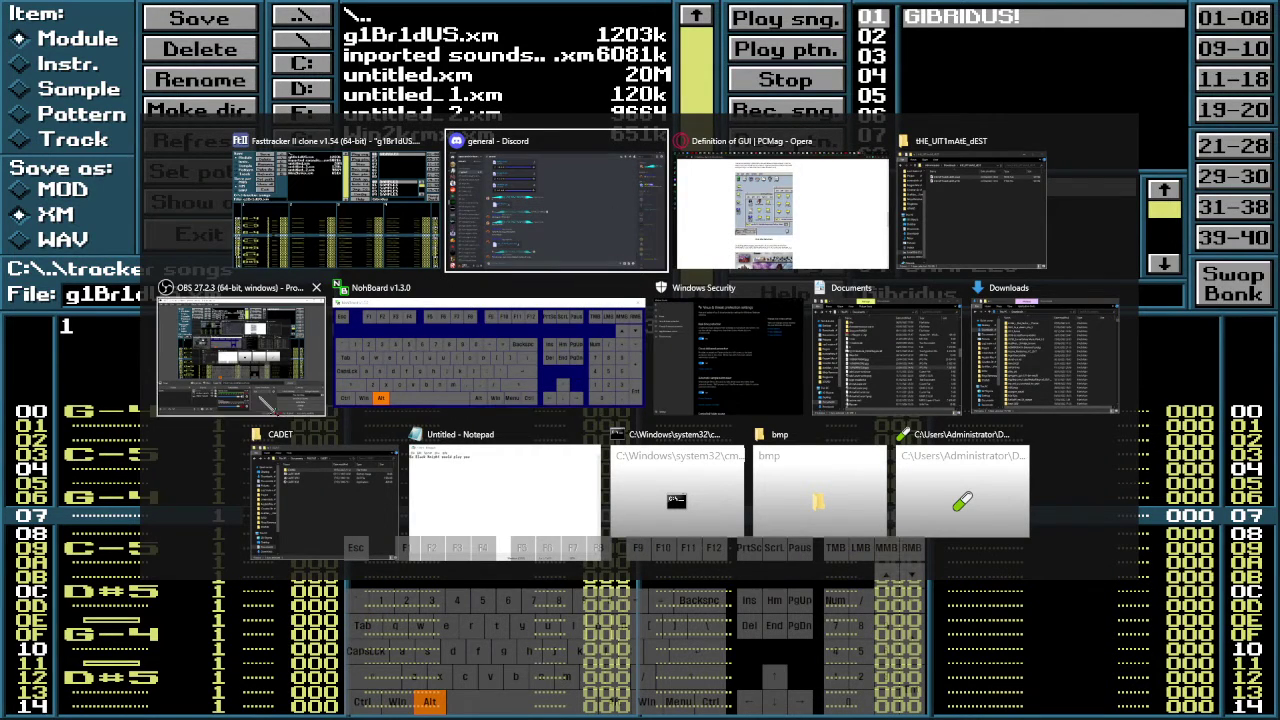
Switch to Discord's general channel and start uploading a file
{"action": "left_click", "coordinate": [370, 230]}
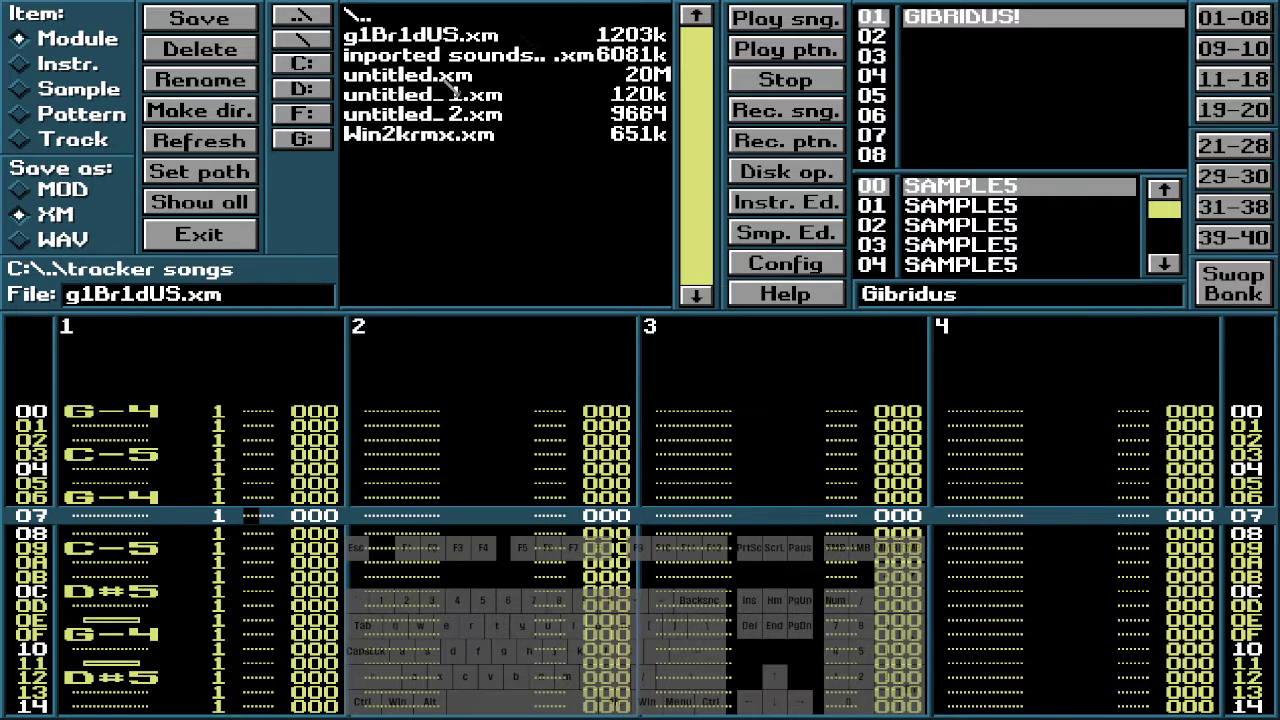
{"action": "key", "text": "alt+Tab"}
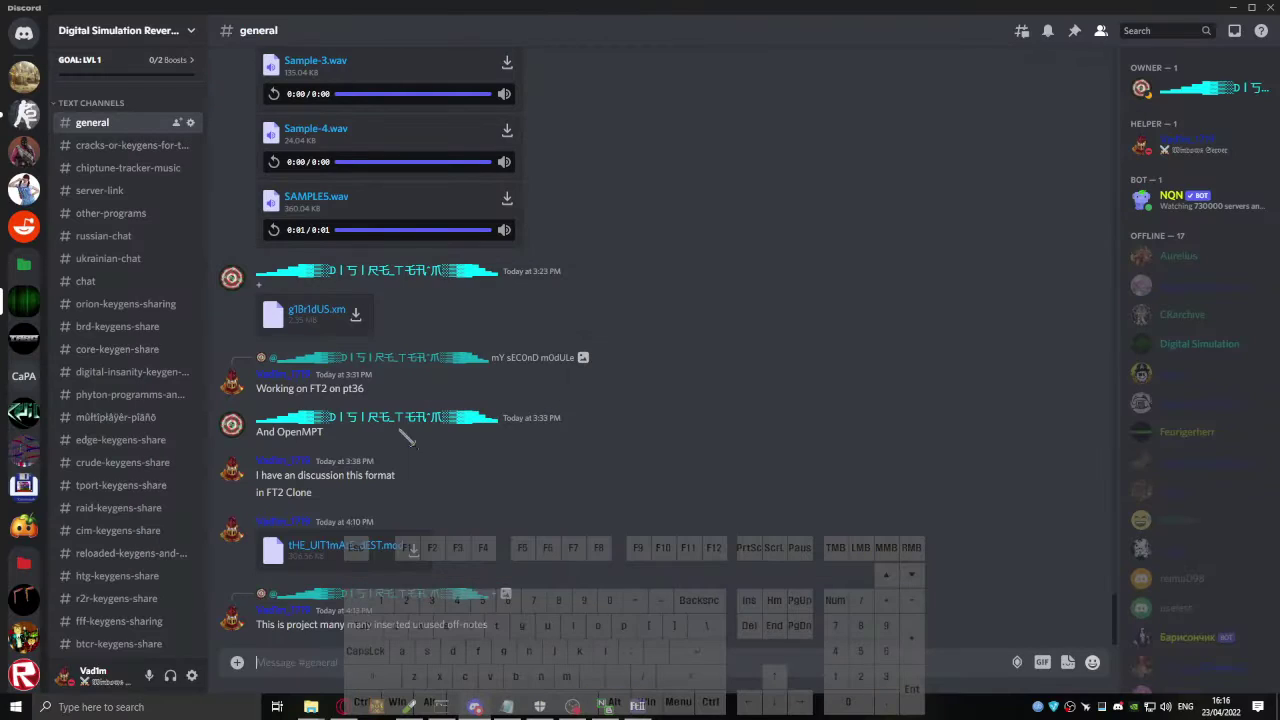
{"action": "left_click", "coordinate": [244, 662]}
{"action": "left_click", "coordinate": [270, 565]}
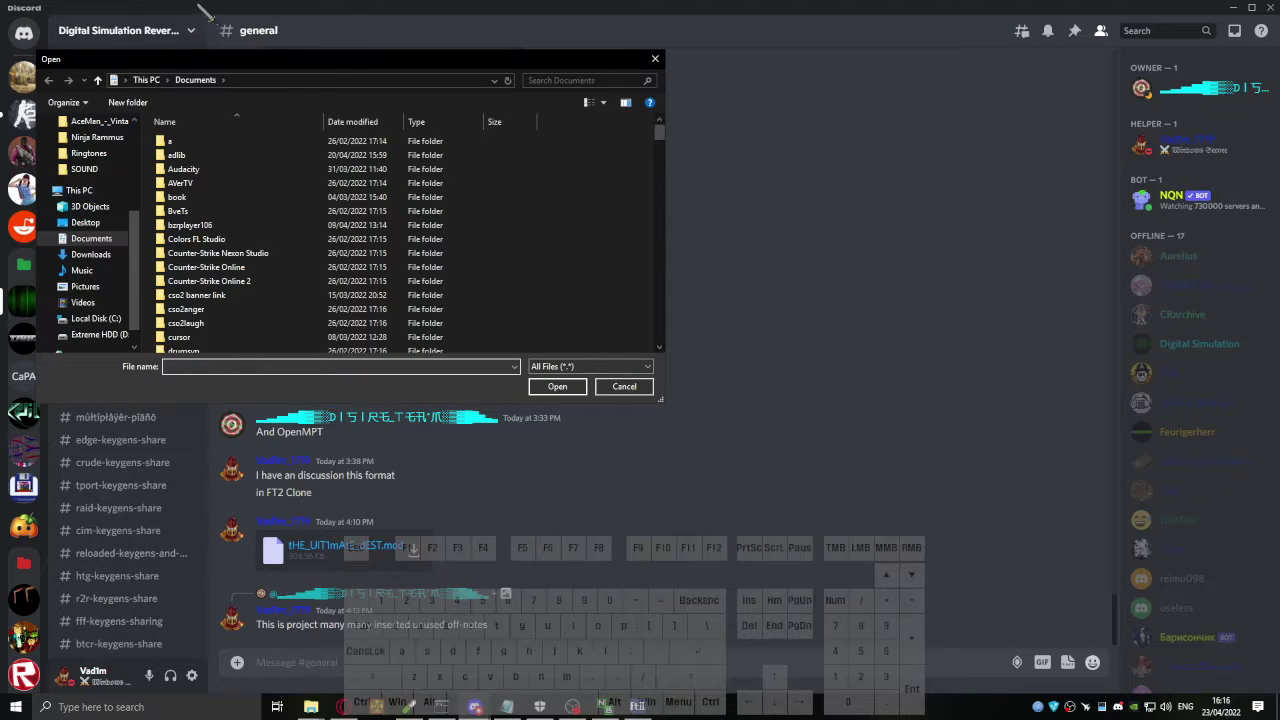
Attach g1Br1dUS.xm from the tracker songs folder in Documents and send it to the general channel
{"action": "scroll", "coordinate": [113, 232], "scroll_direction": "up", "scroll_amount": 1}
{"action": "scroll", "coordinate": [105, 232], "scroll_direction": "up", "scroll_amount": 1}
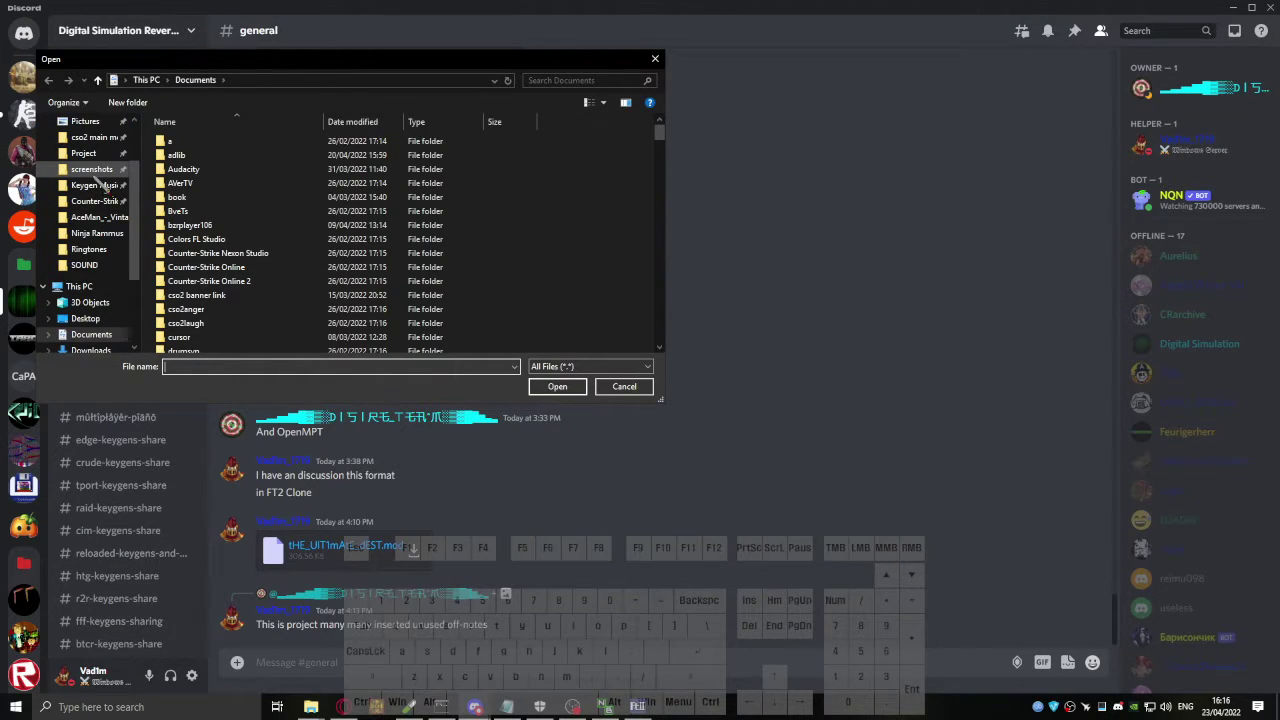
{"action": "scroll", "coordinate": [100, 181], "scroll_direction": "up", "scroll_amount": 1}
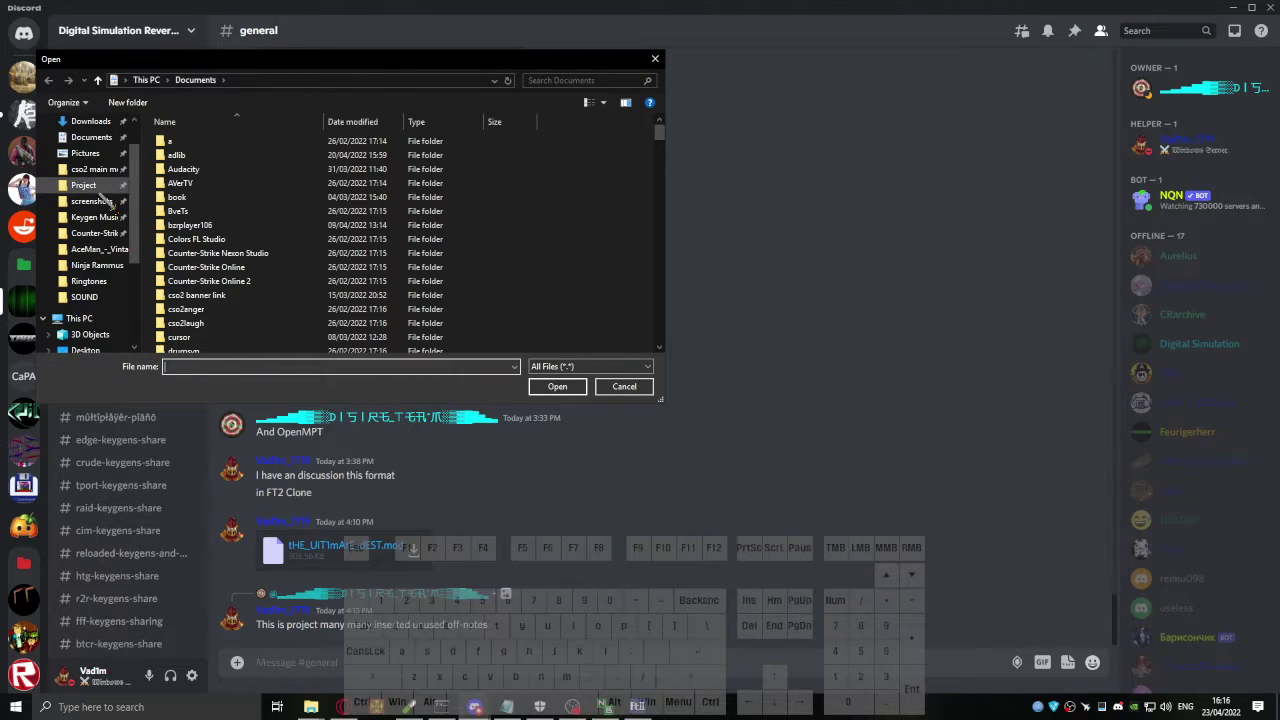
{"action": "scroll", "coordinate": [213, 240], "scroll_direction": "down", "scroll_amount": 20}
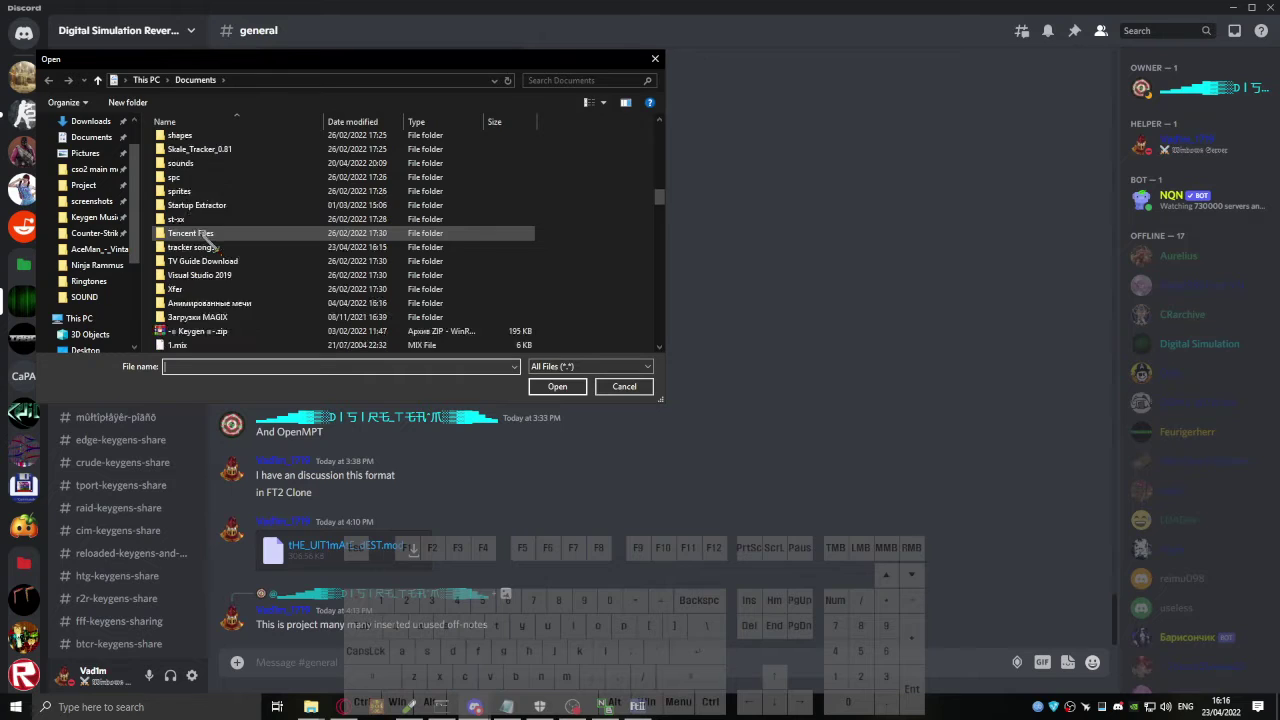
{"action": "scroll", "coordinate": [213, 243], "scroll_direction": "down", "scroll_amount": 5}
{"action": "scroll", "coordinate": [208, 244], "scroll_direction": "up", "scroll_amount": 4}
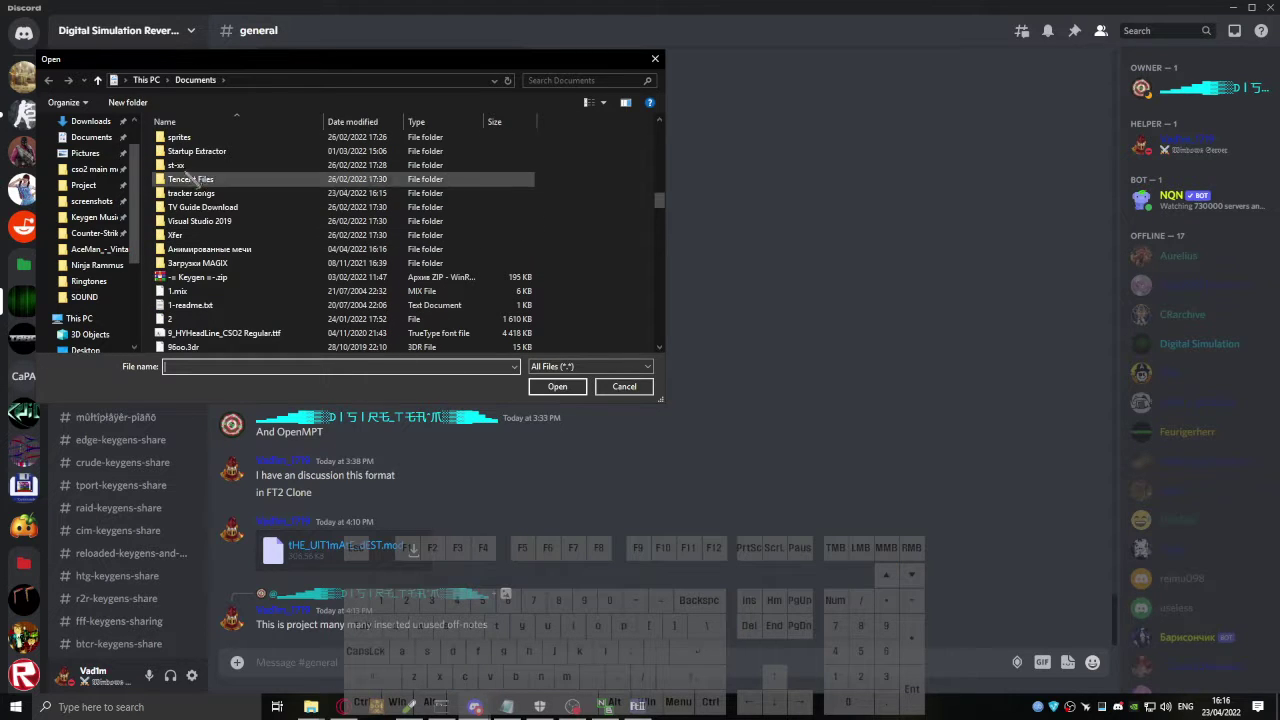
{"action": "left_click", "coordinate": [187, 193]}
{"action": "double_click", "coordinate": [187, 193]}
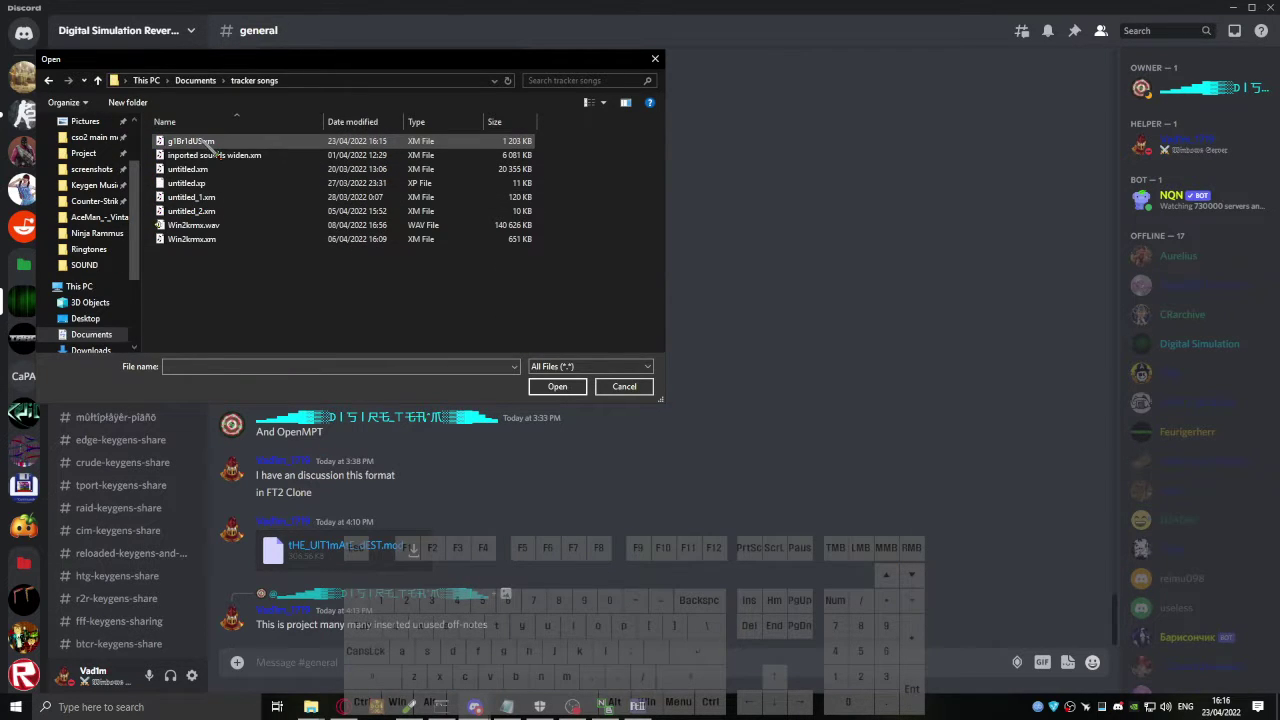
{"action": "left_click", "coordinate": [205, 142]}
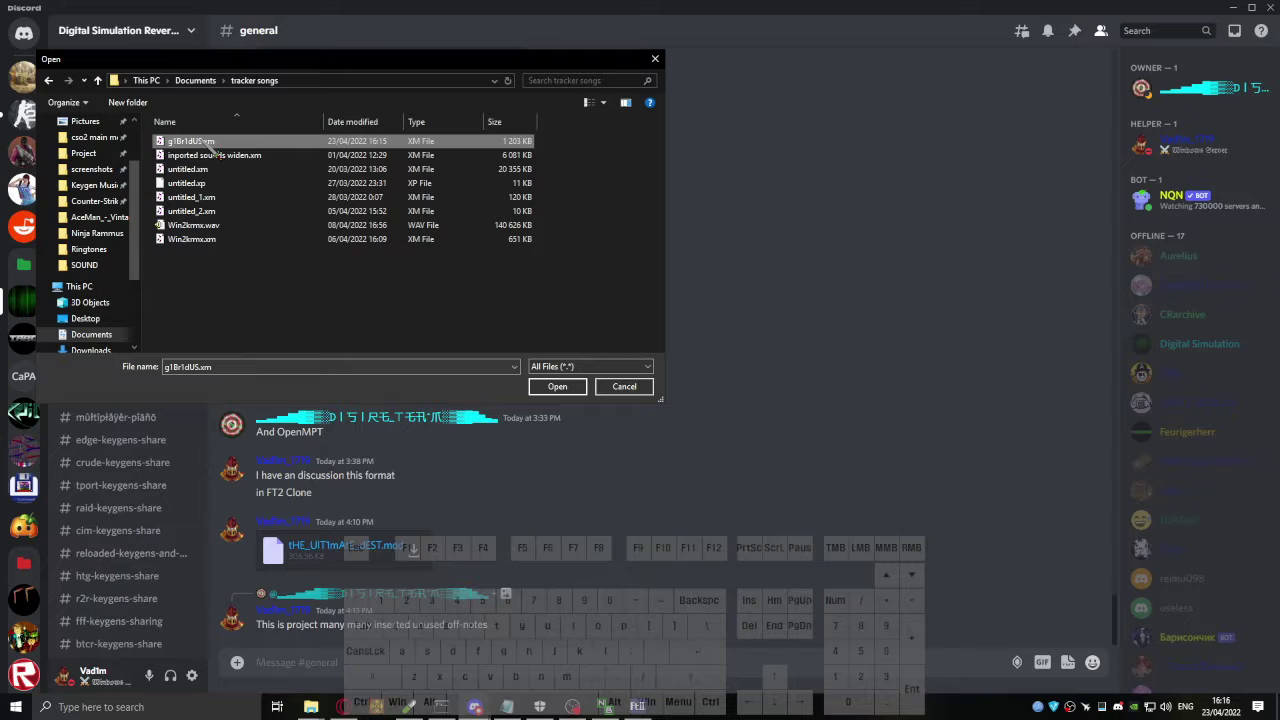
{"action": "double_click", "coordinate": [206, 142]}
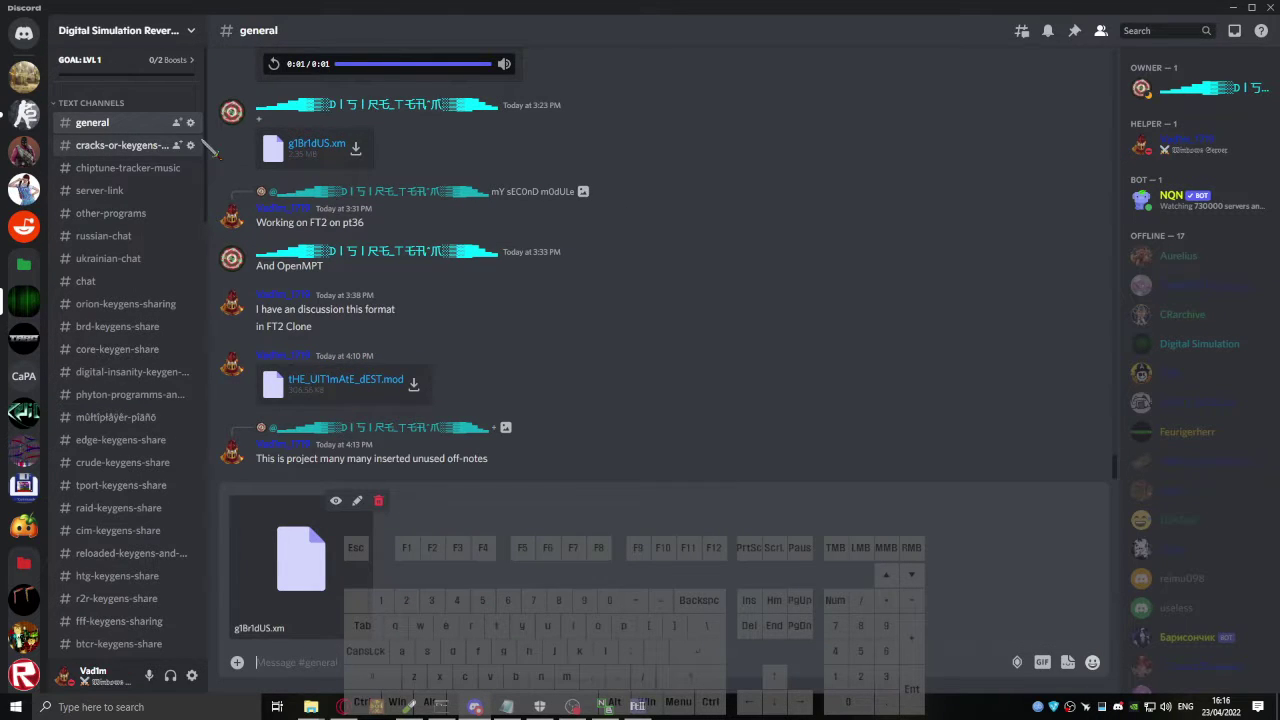
{"action": "key", "text": "Return"}
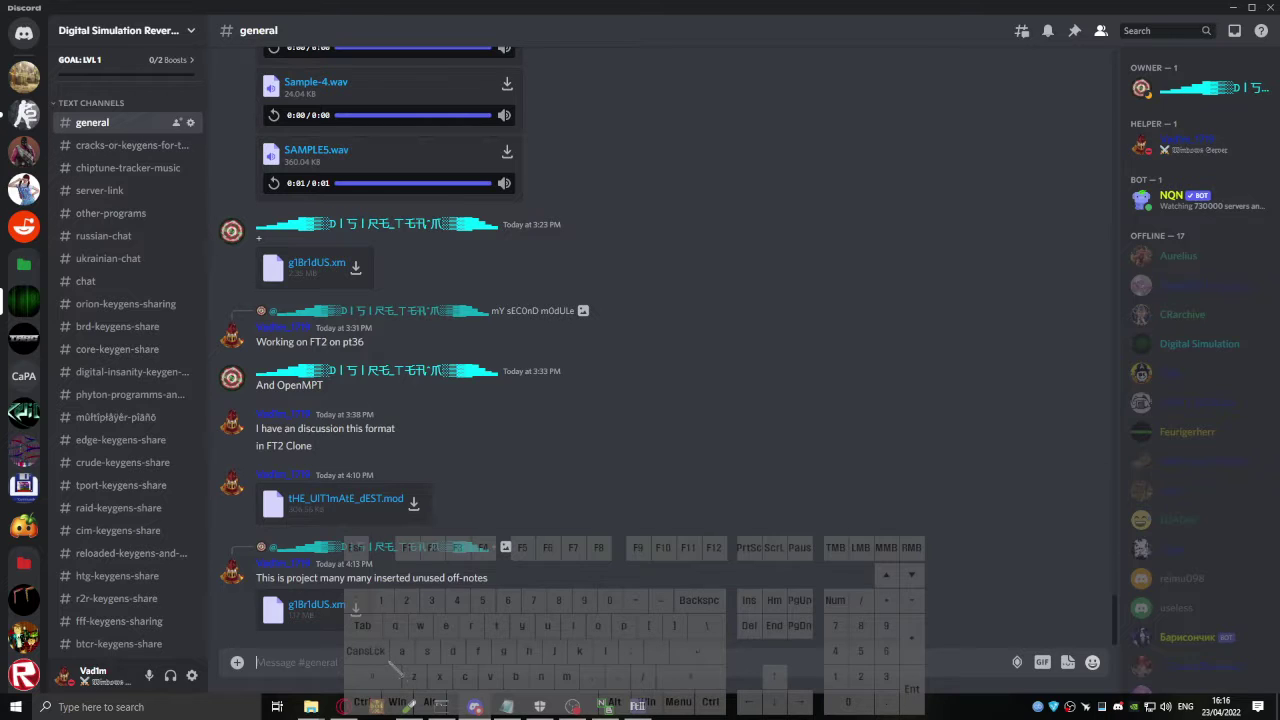
Begin a message that mentions the server owner and continues with "I have to make"
{"action": "left_click", "coordinate": [376, 676]}
{"action": "left_click", "coordinate": [406, 600]}
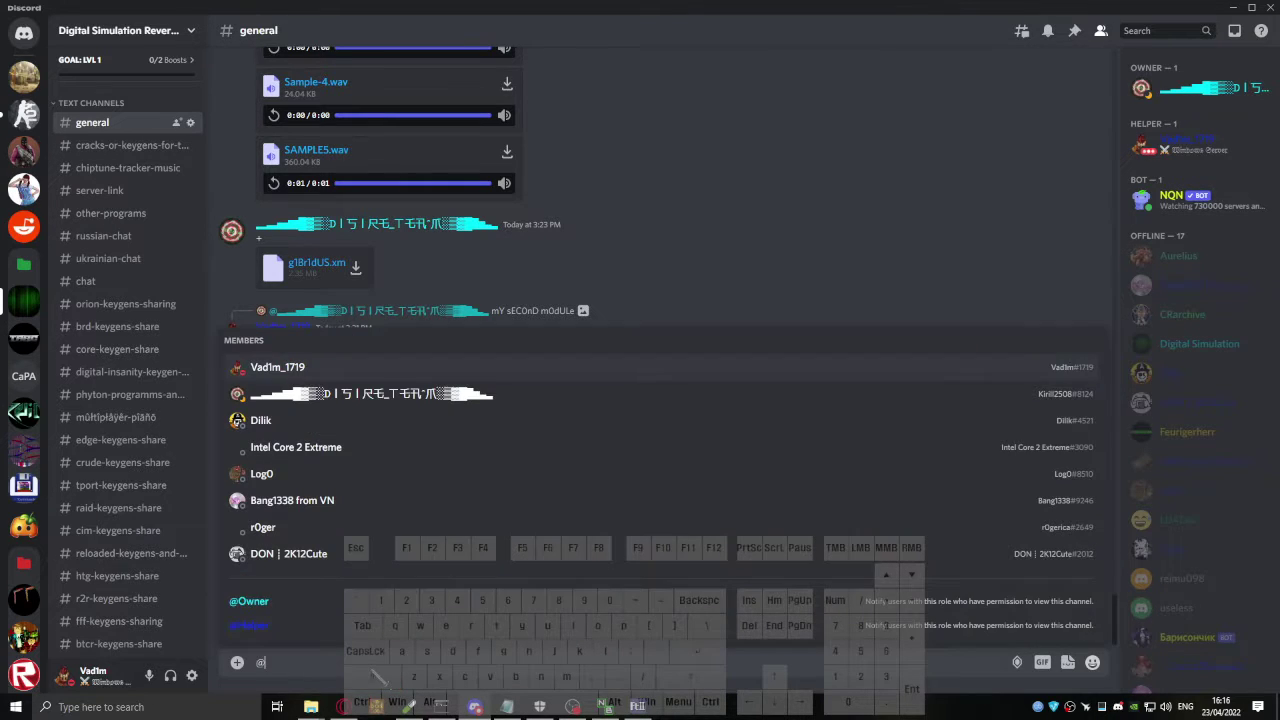
{"action": "left_click", "coordinate": [406, 395]}
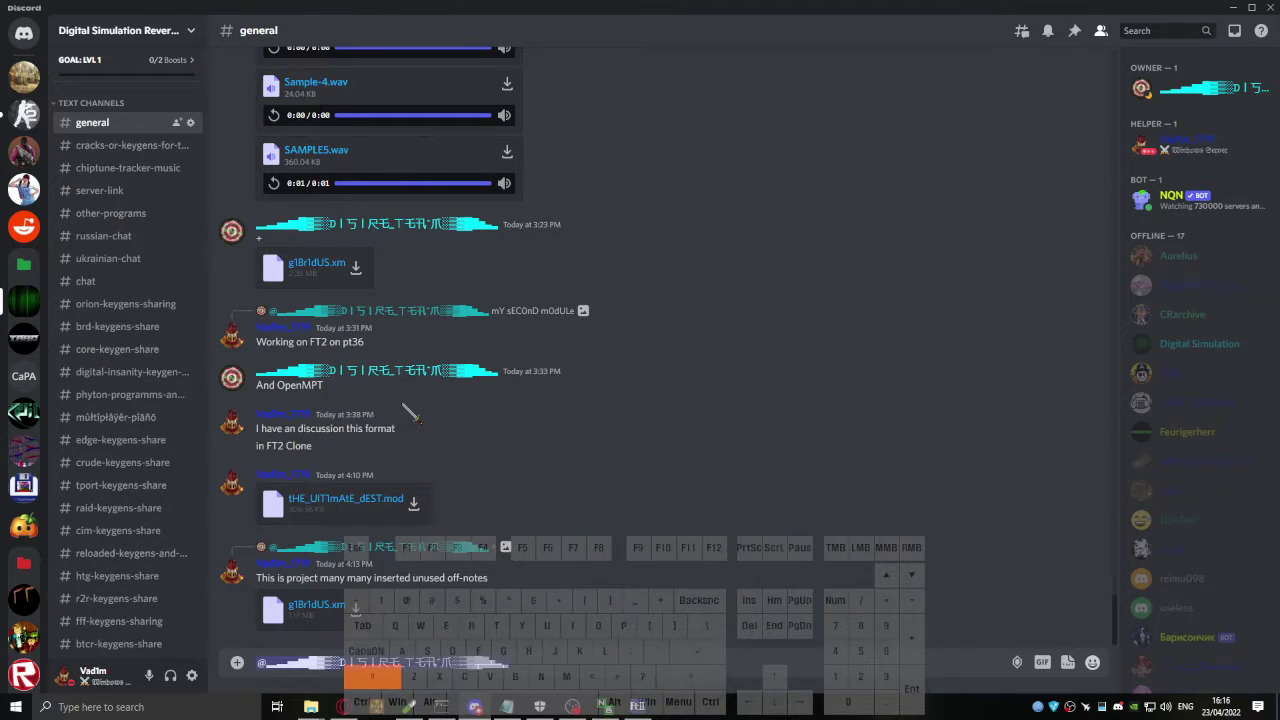
{"action": "type", "text": "I hav"}
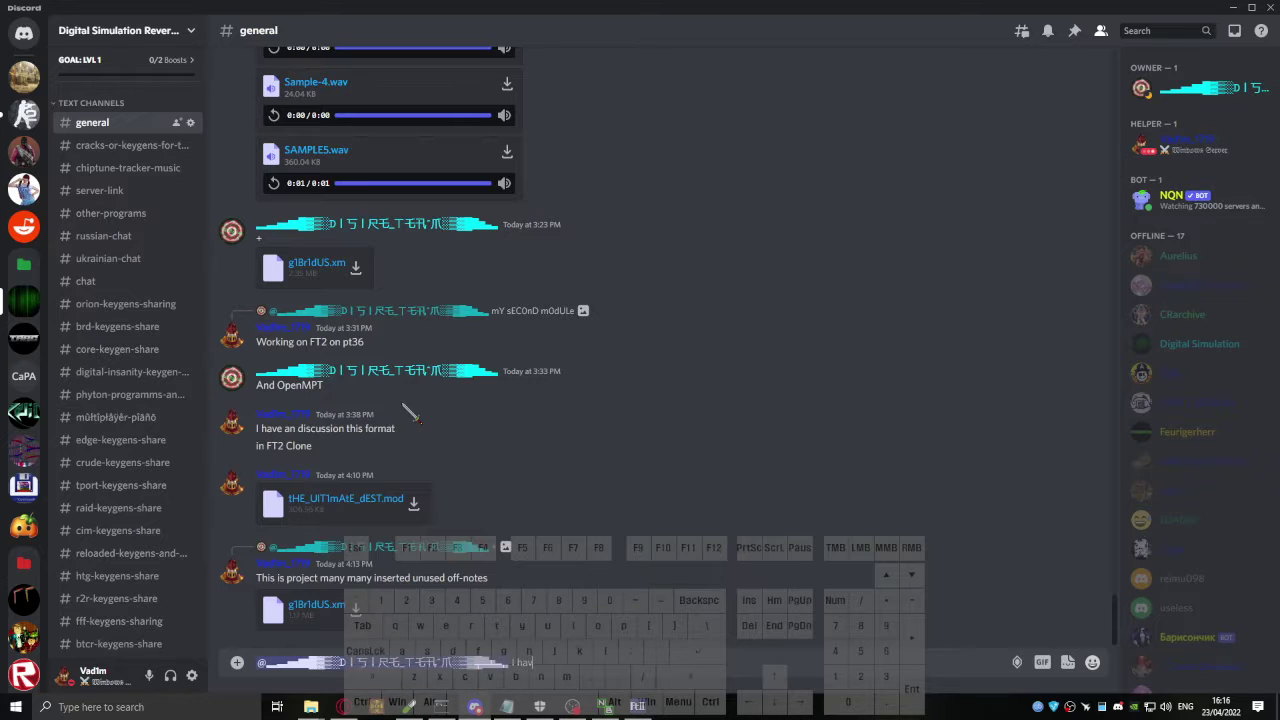
{"action": "type", "text": "e to"}
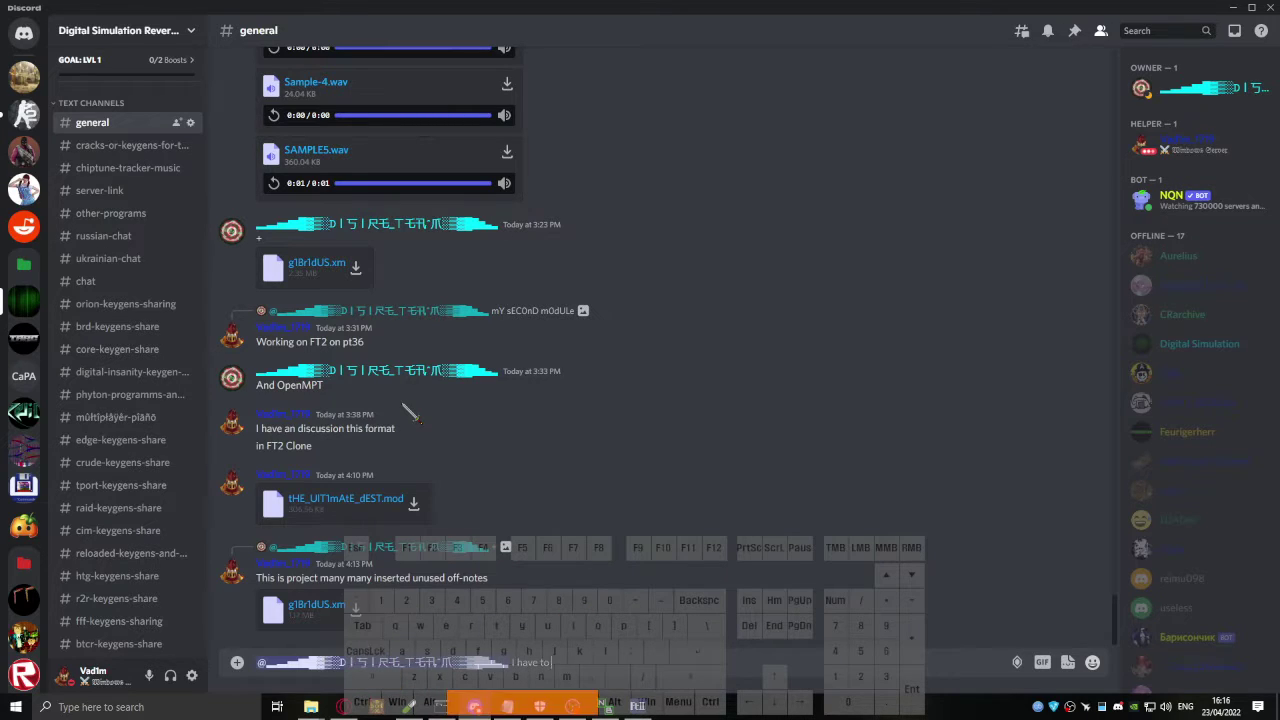
{"action": "type", "text": " make "}
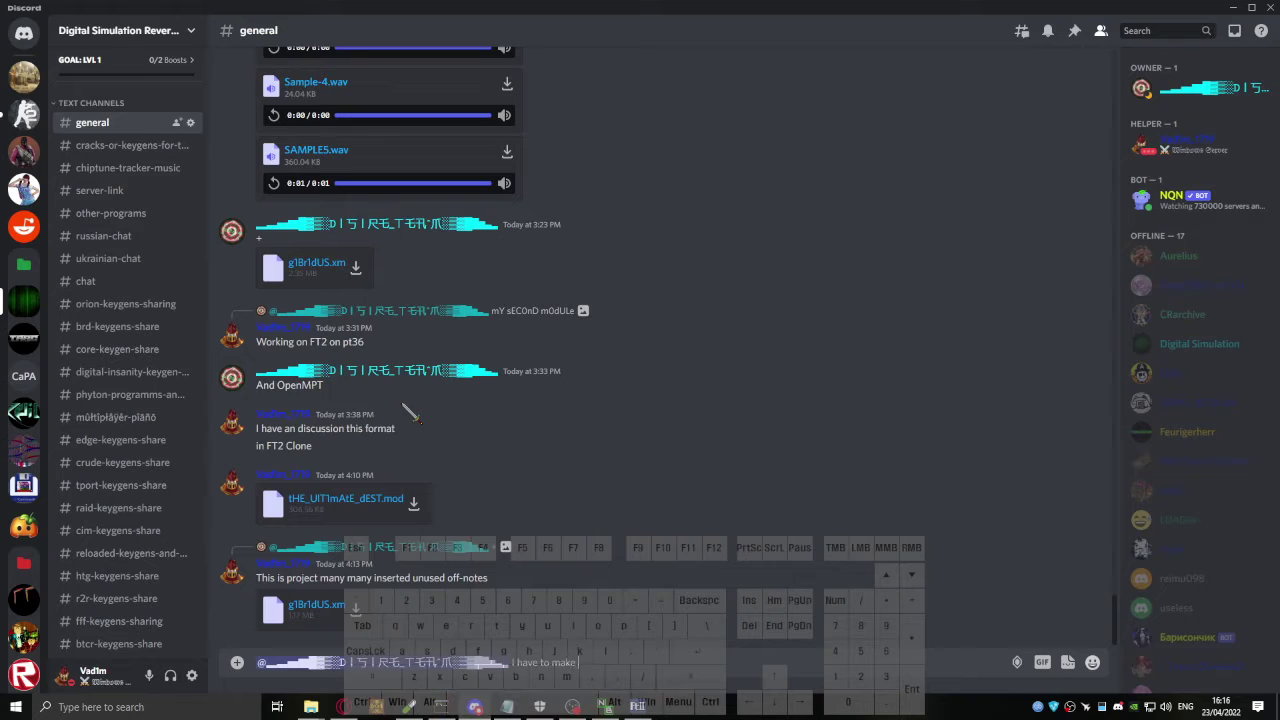
{"action": "type", "text": "dcomony me"}
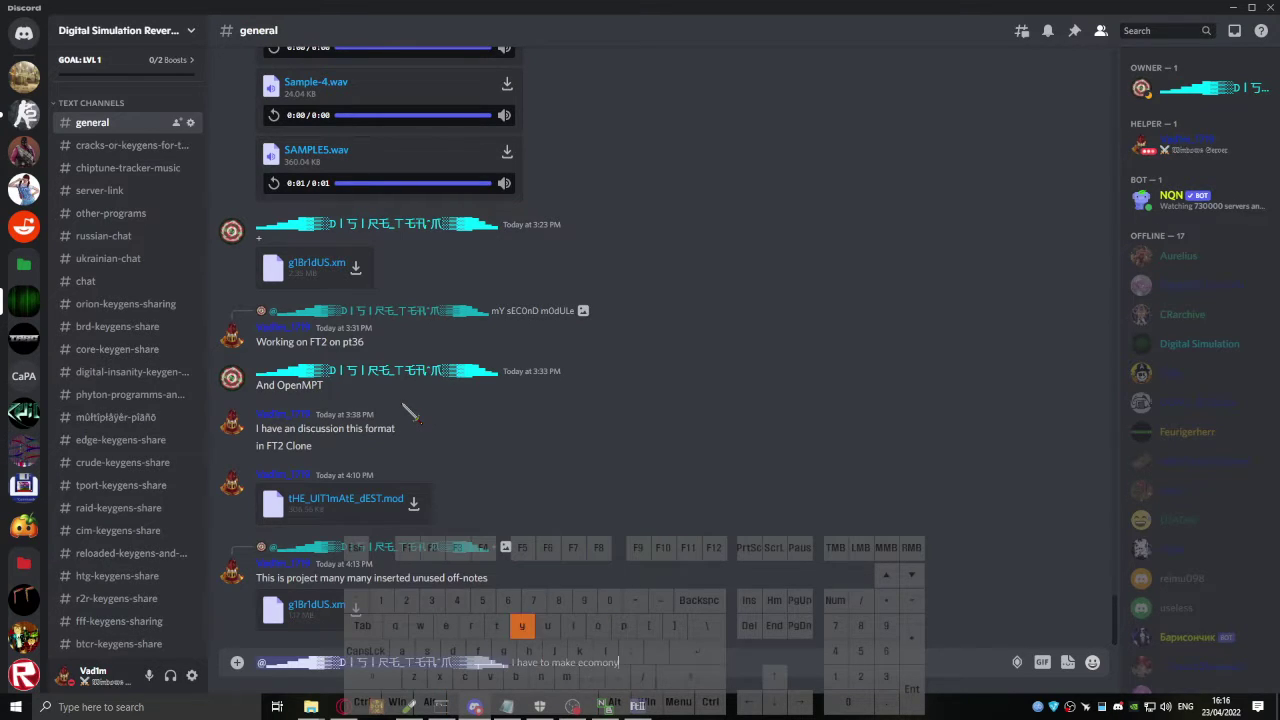
{"action": "key", "text": "BackSpace"}
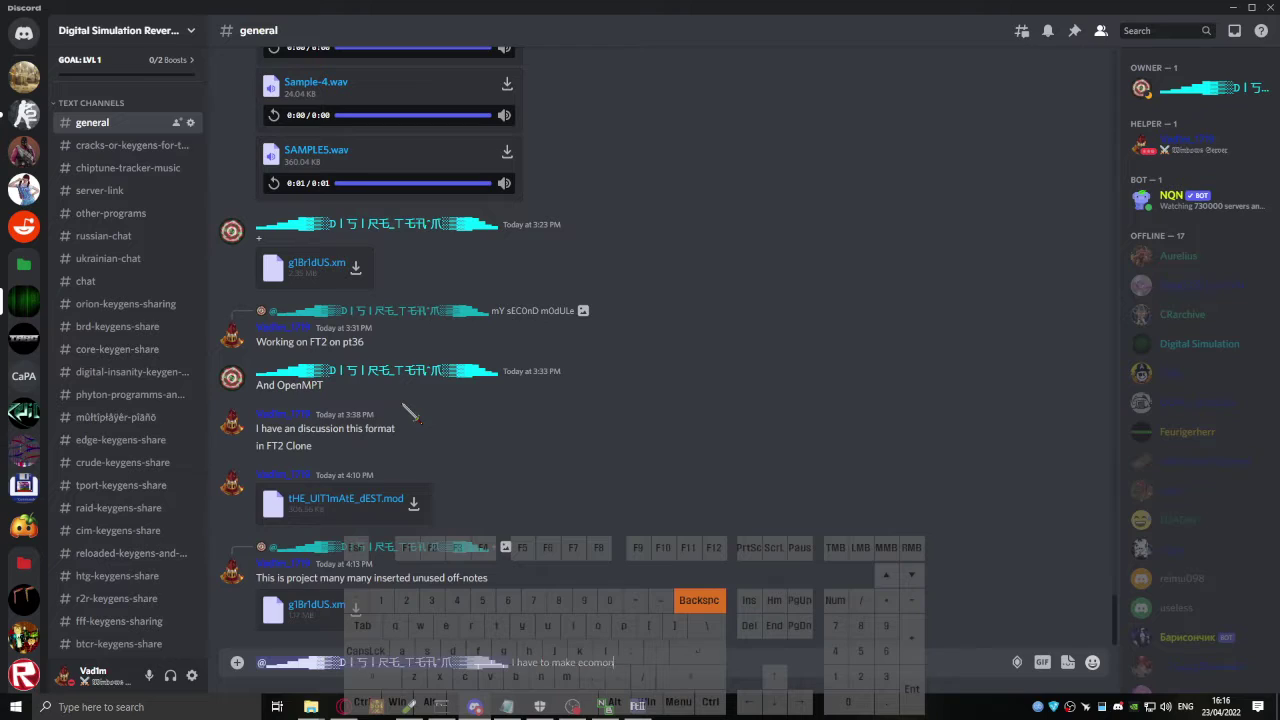
{"action": "key", "text": "BackSpace"}
{"action": "key", "text": "BackSpace"}
{"action": "key", "text": "BackSpace"}
{"action": "key", "text": "BackSpace"}
{"action": "key", "text": "BackSpace"}
{"action": "key", "text": "BackSpace"}
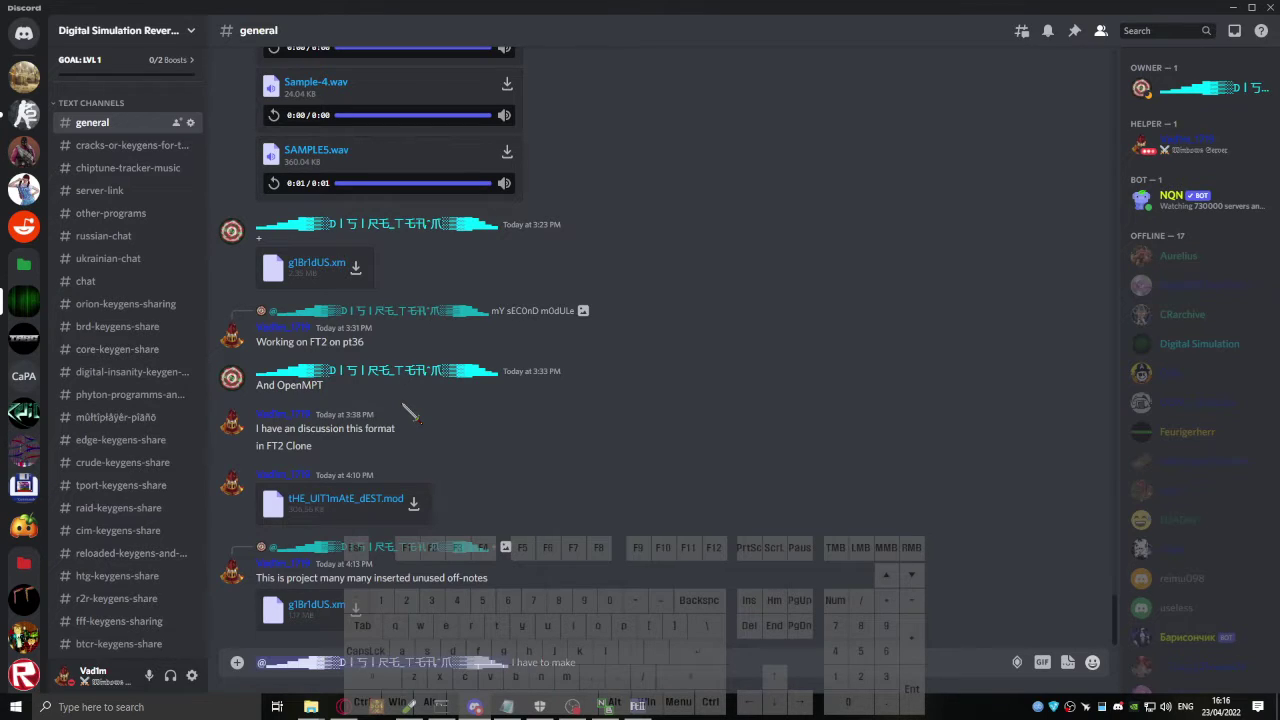
Complete the message with "save memory this module" and send it to the general channel
{"action": "type", "text": "save memory this module"}
{"action": "key", "text": "Return"}
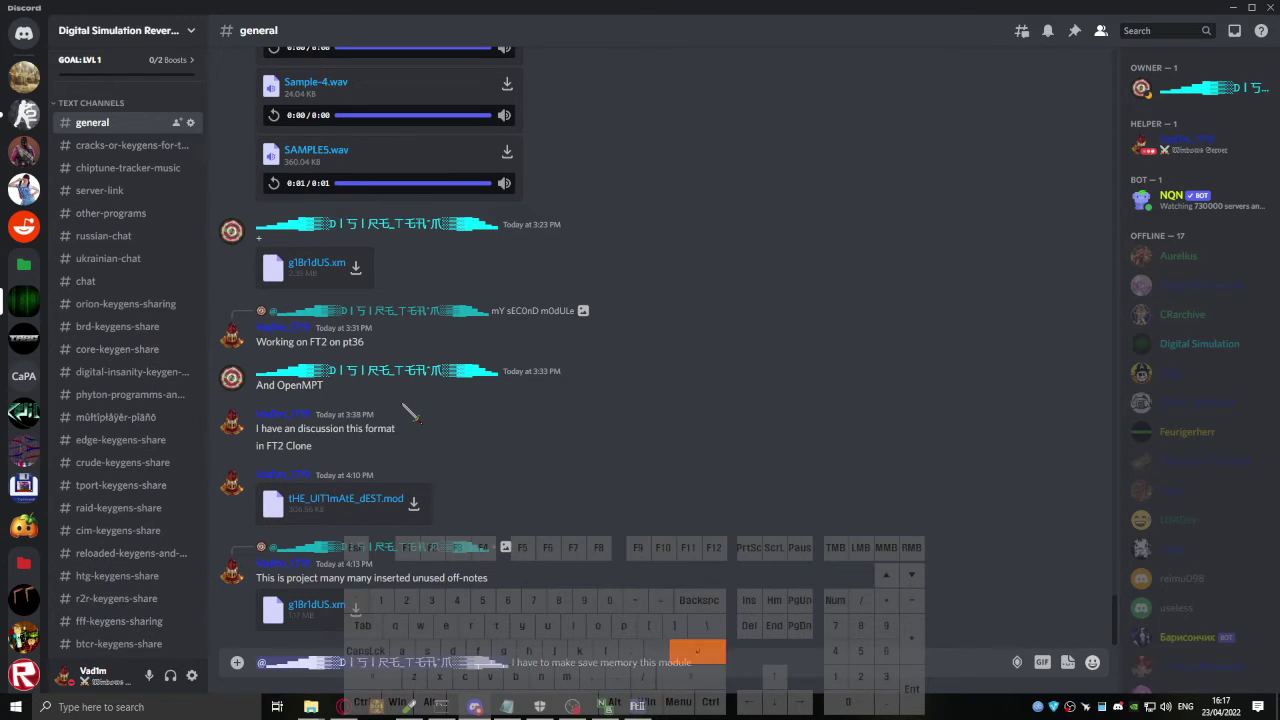
{"action": "left_click", "coordinate": [572, 707]}
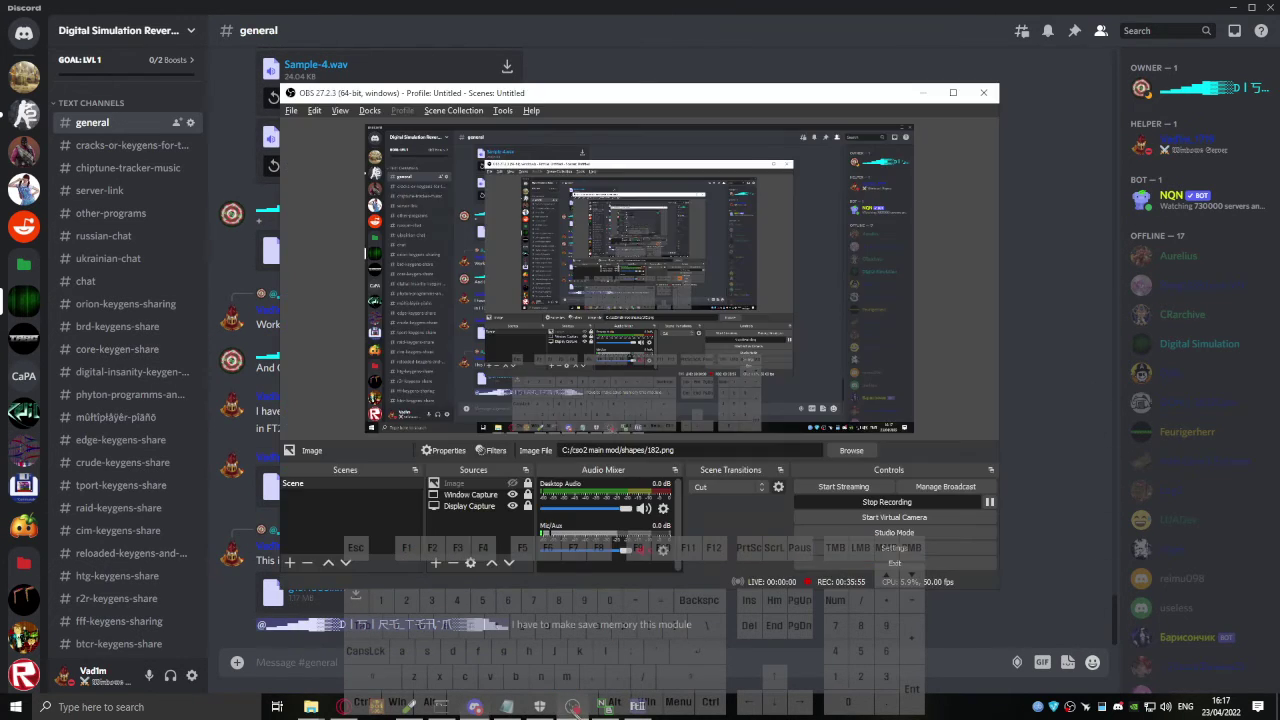